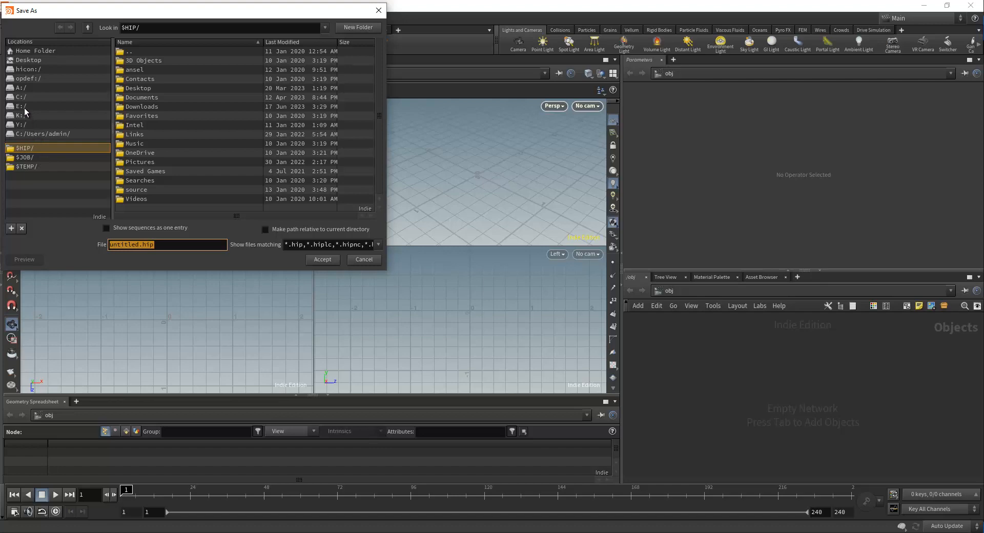
Create a new folder named pompous inside K:/work/houdini as the save location.
click(26, 114)
click(137, 87)
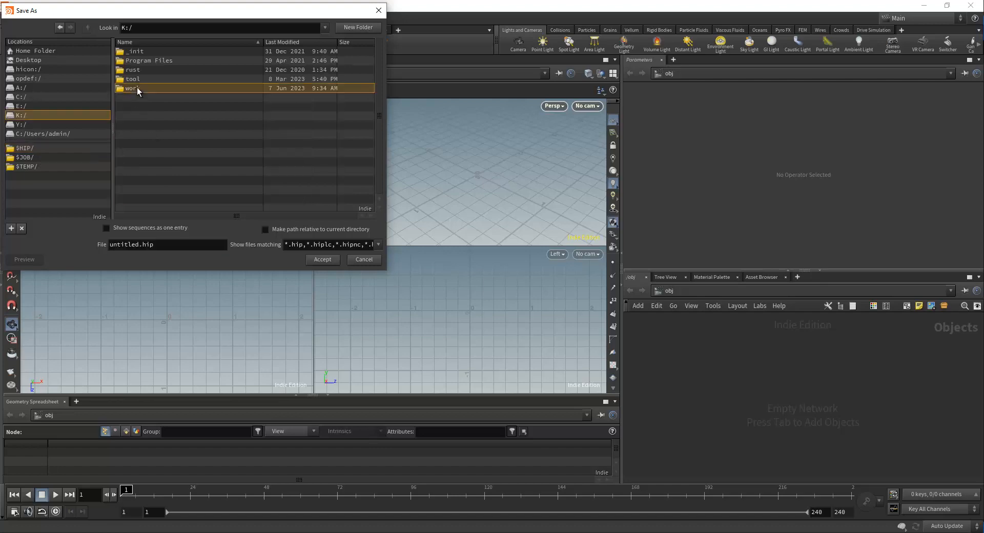
double_click(141, 106)
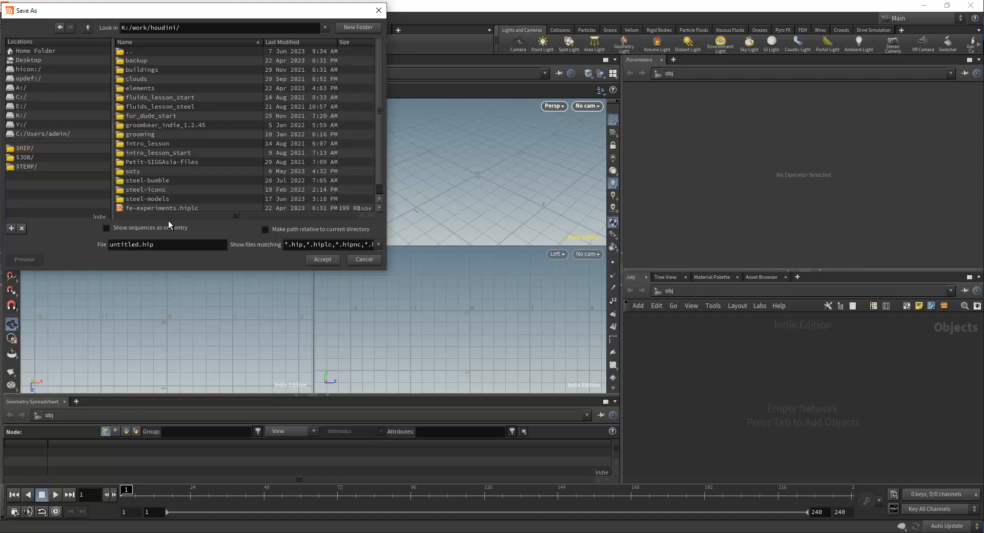
click(155, 242)
click(138, 244)
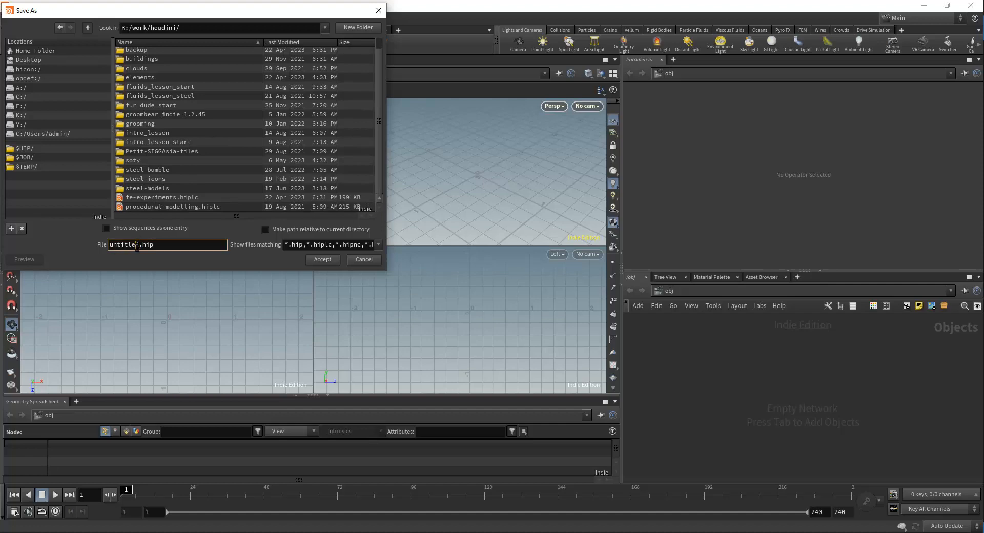
drag(140, 245, 99, 247)
click(139, 245)
scroll(220, 109, up, 1)
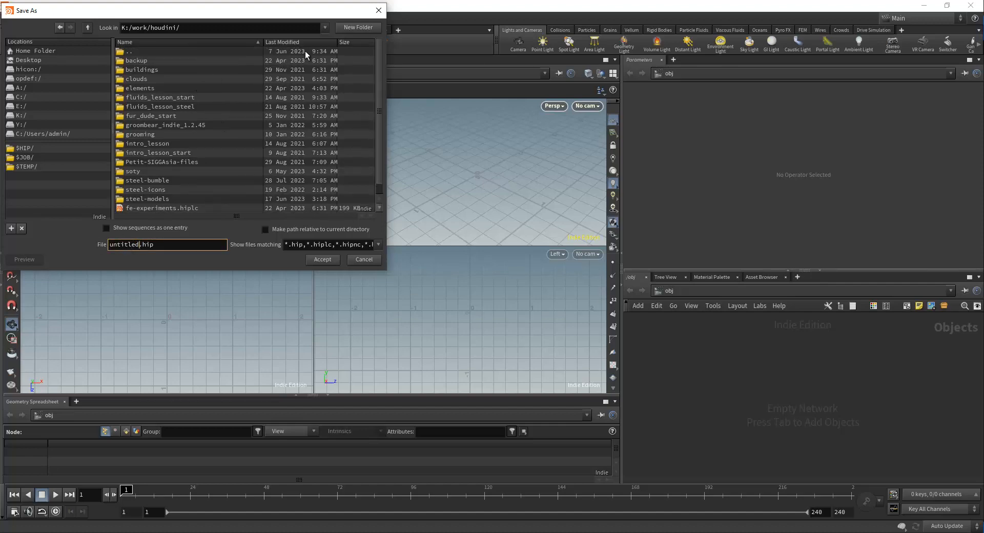
click(352, 29)
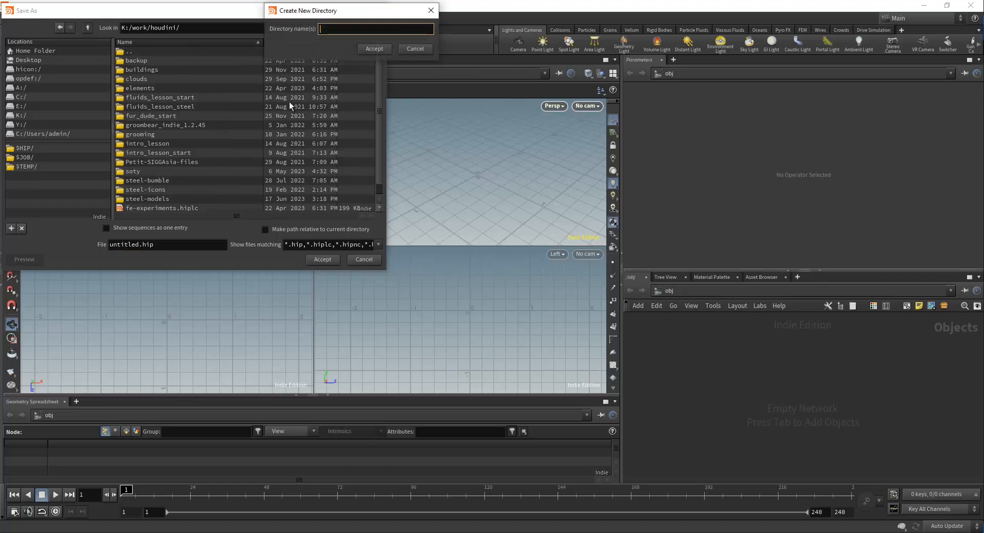
text(pompous)
click(375, 49)
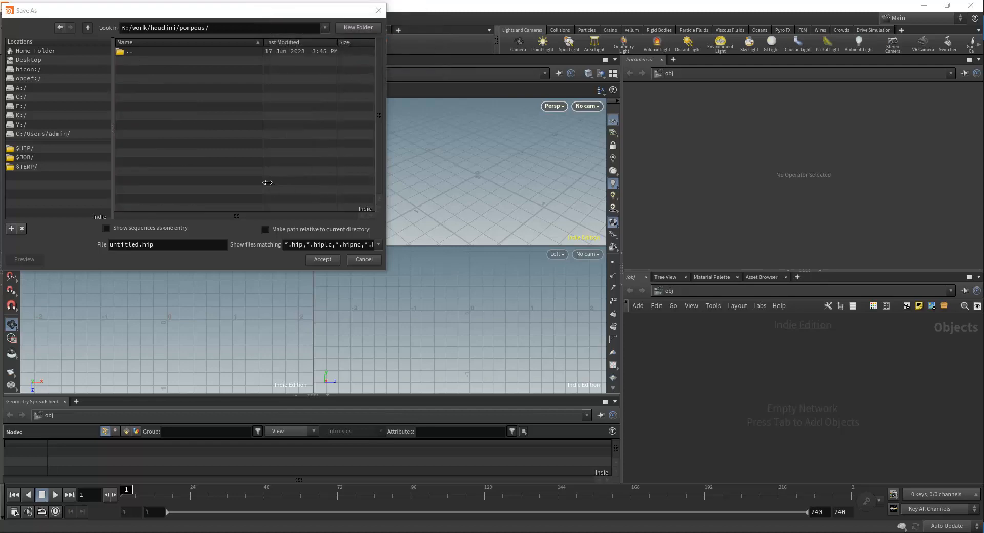
Save the scene in the pompous folder under the file name level.
click(153, 82)
click(131, 245)
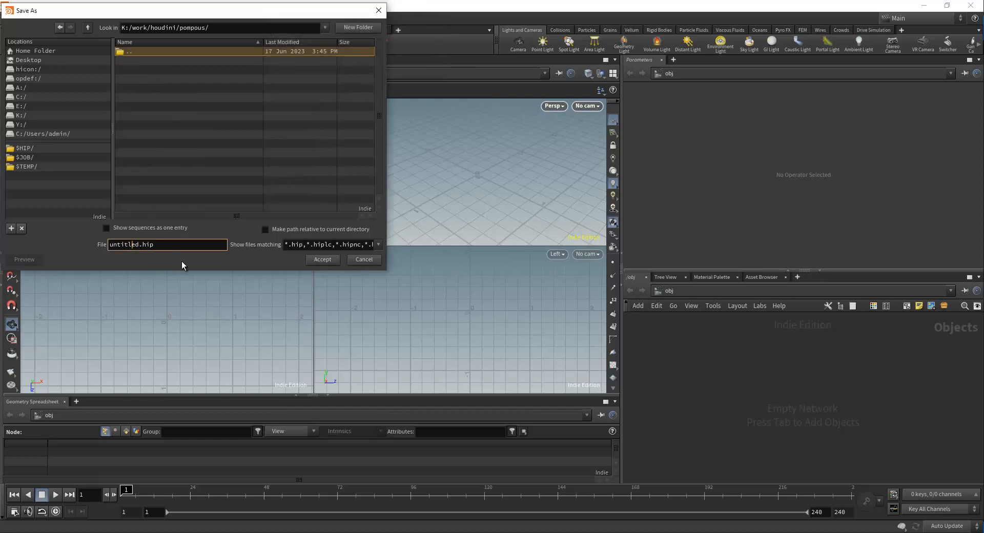
key(BackSpace)
key(BackSpace)
key(BackSpace)
key(BackSpace)
key(BackSpace)
key(BackSpace)
text(level)
click(323, 259)
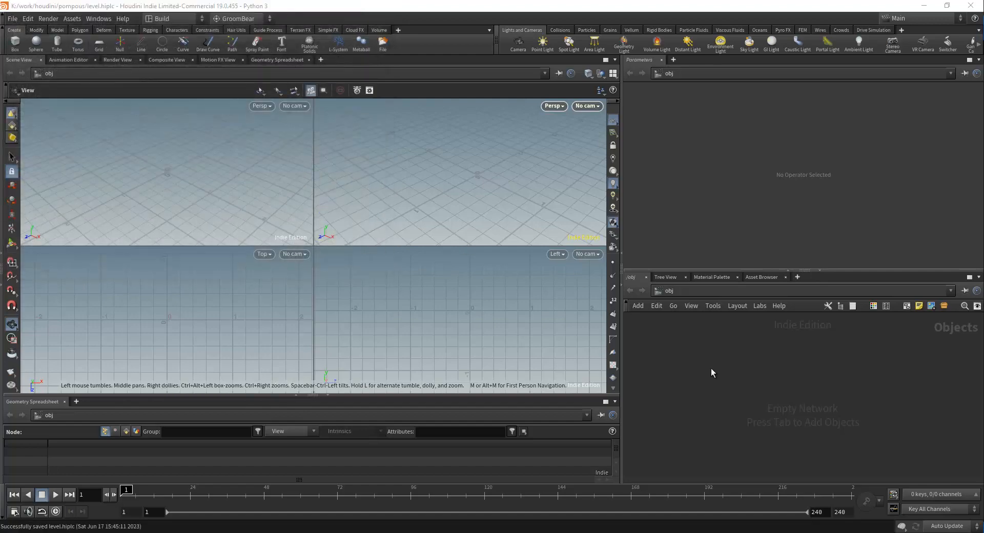
Set the project directory to K:/work/houdini.
click(13, 19)
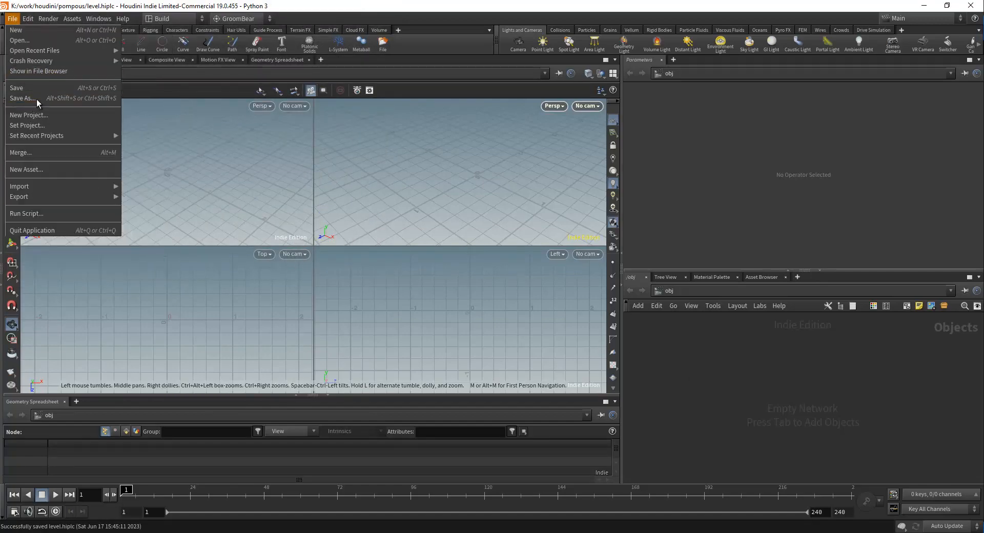
click(59, 125)
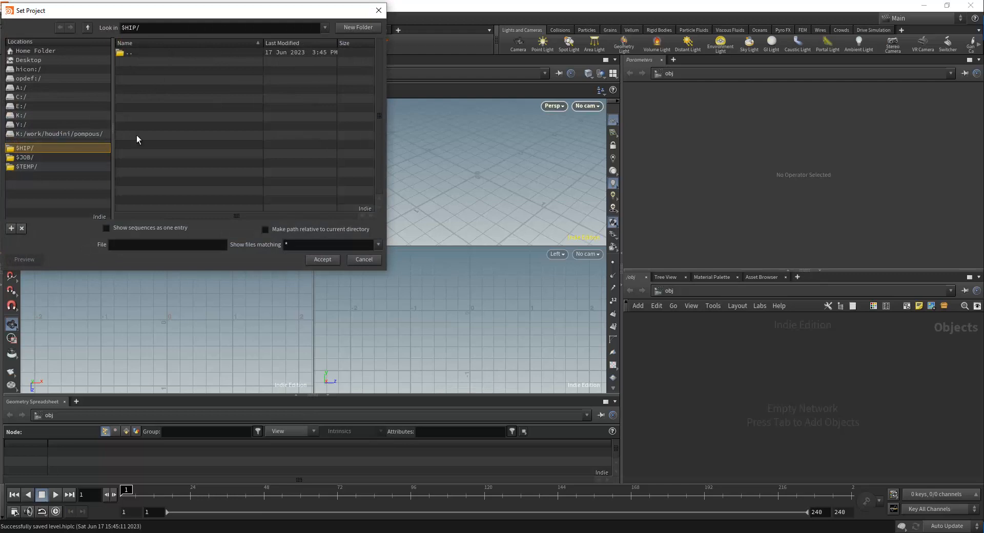
double_click(122, 52)
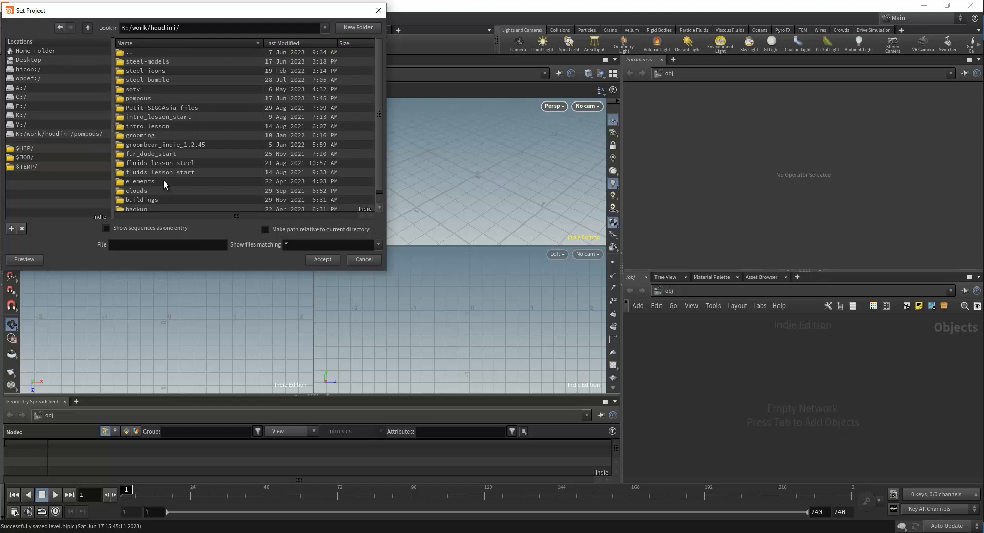
scroll(164, 187, down, 1)
scroll(154, 177, up, 1)
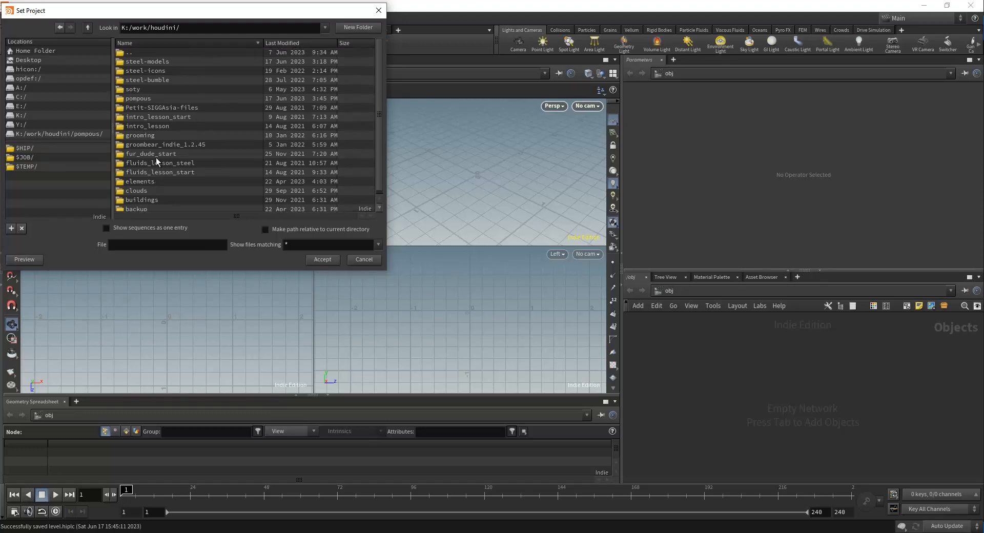
double_click(142, 100)
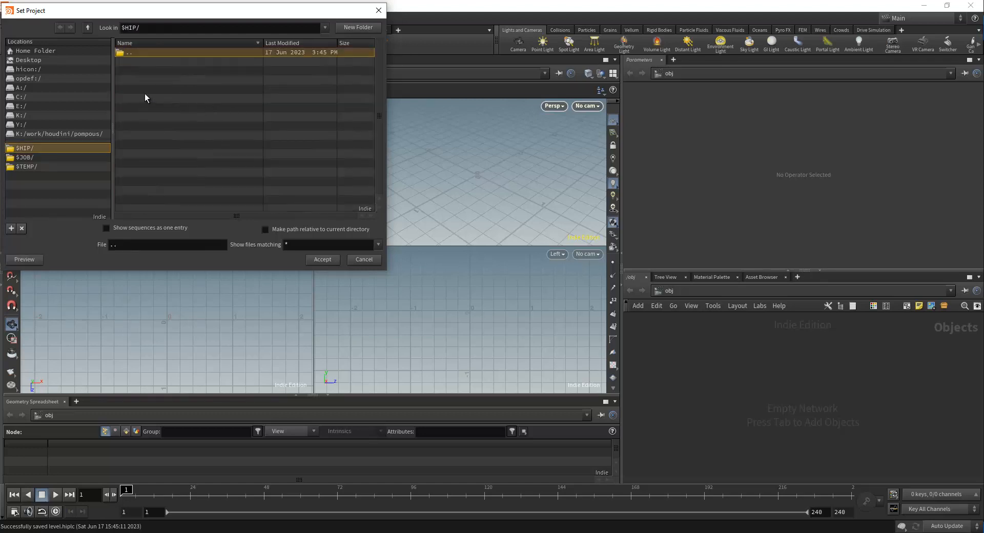
click(322, 260)
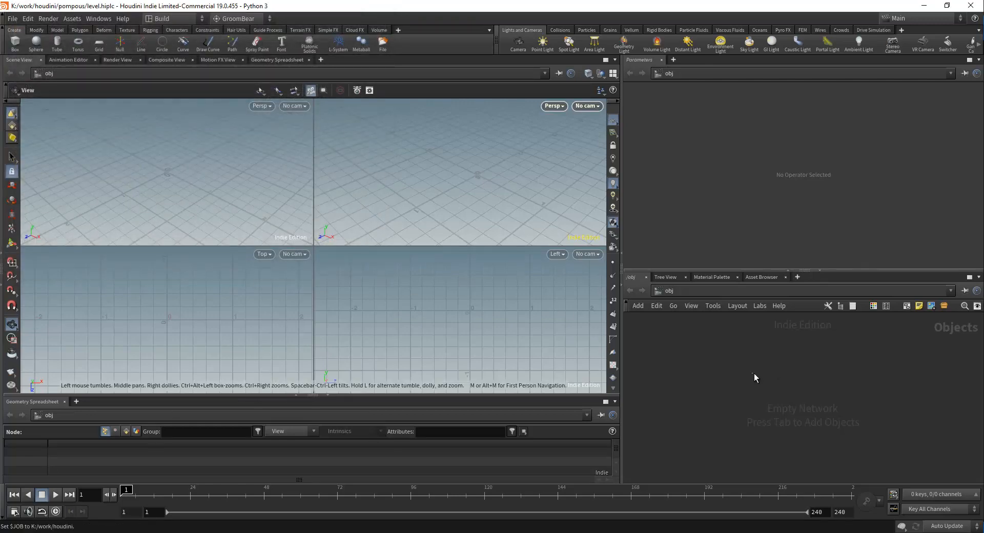
Add a Geometry object to the empty object network and go inside it.
key(Tab)
text(object)
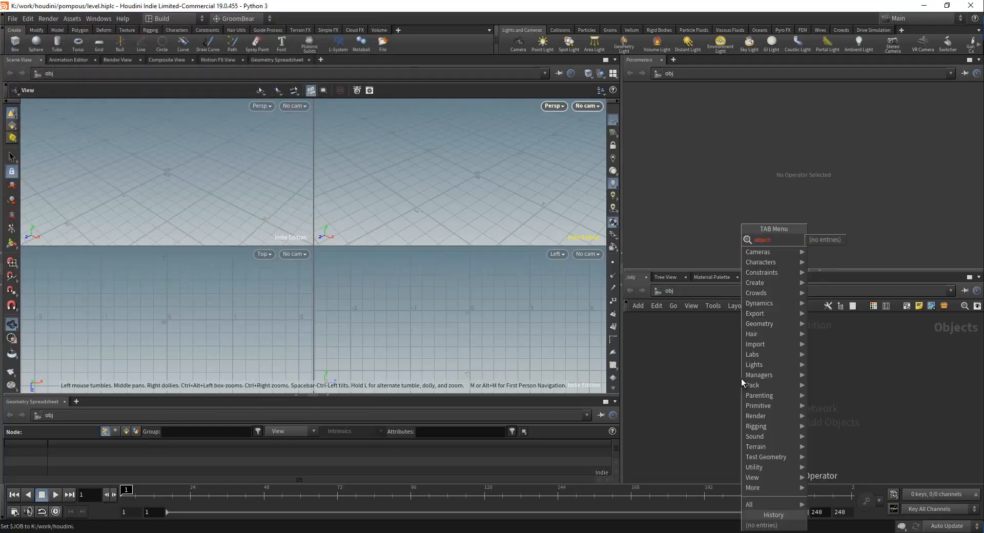
key(ctrl+a)
text(geo)
key(Return)
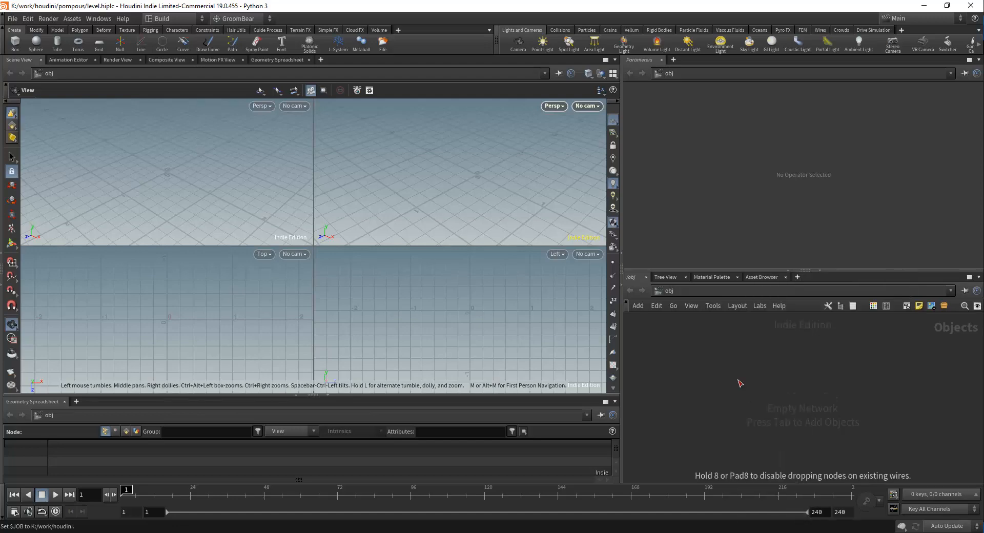
click(740, 383)
double_click(742, 378)
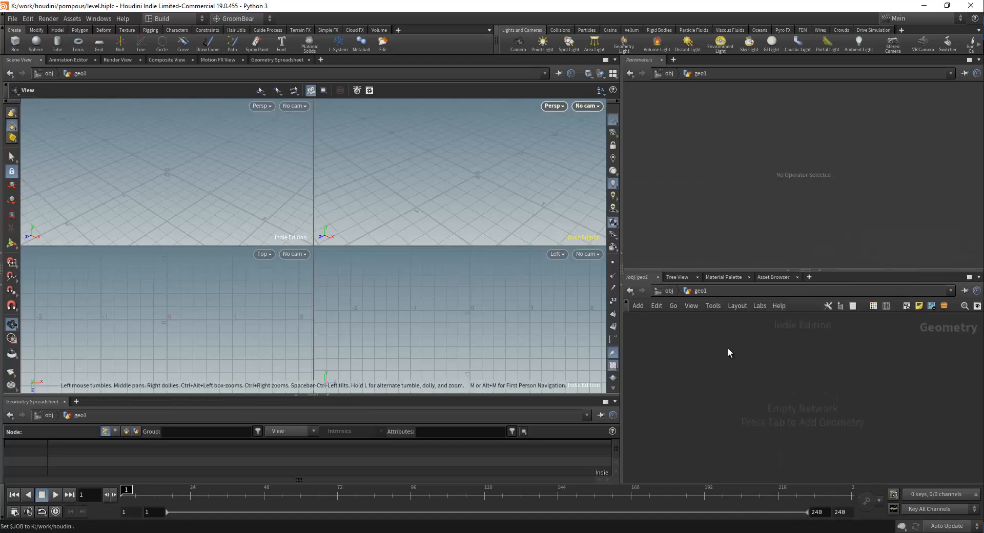
key(Tab)
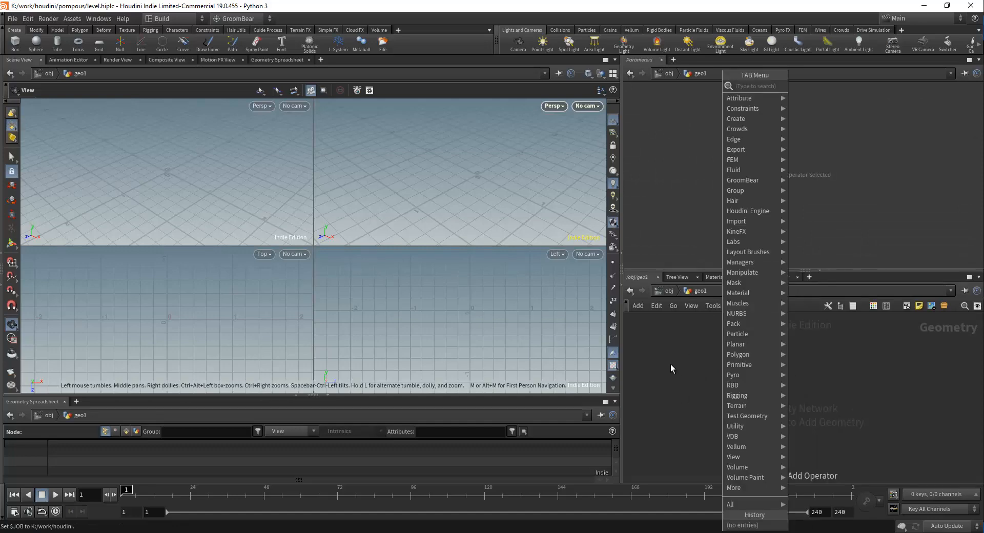
key(Escape)
drag(418, 208, 440, 202)
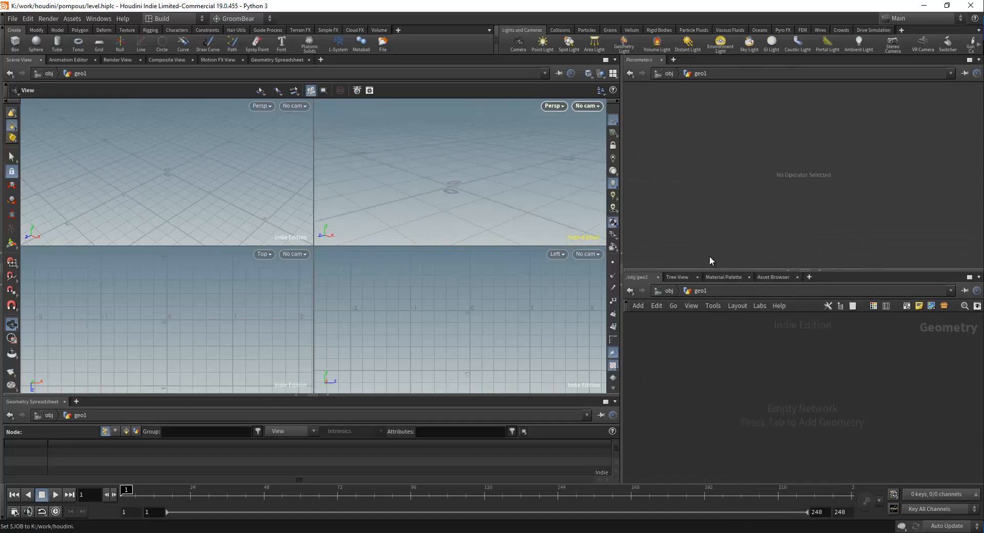
Bring in the web browser and examine the art gallery layout reference images, then return to Houdini.
drag(983, 37, 563, 58)
click(725, 50)
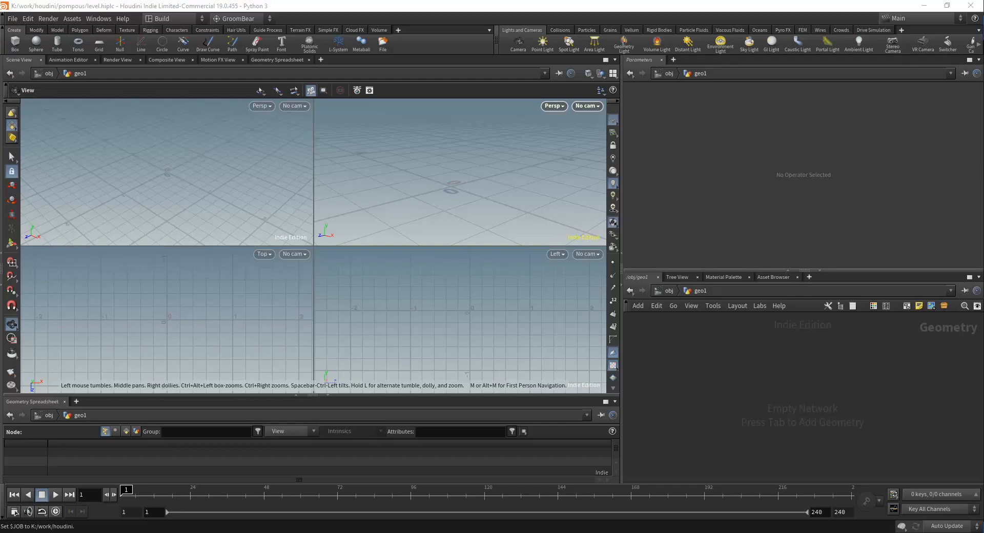
drag(983, 41, 692, 26)
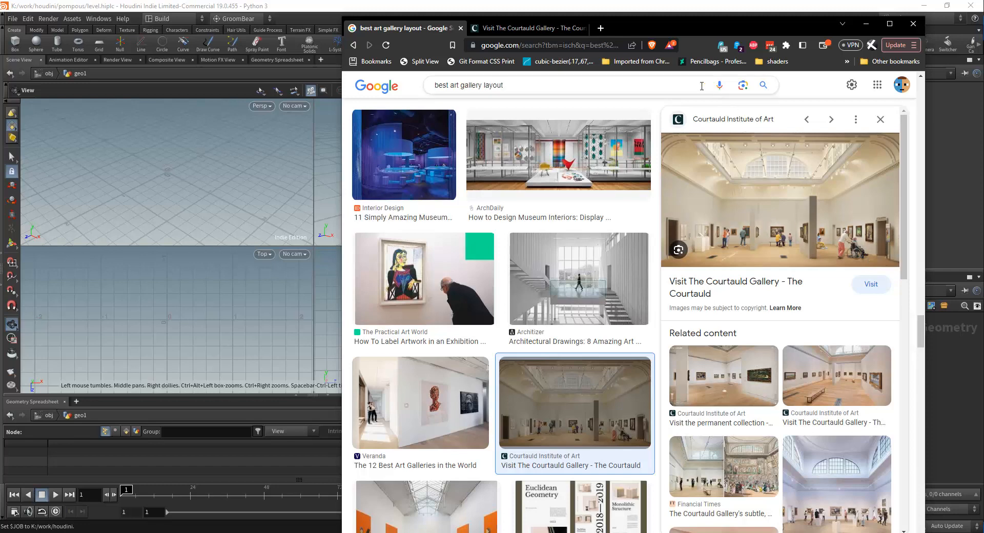
drag(709, 26, 983, 40)
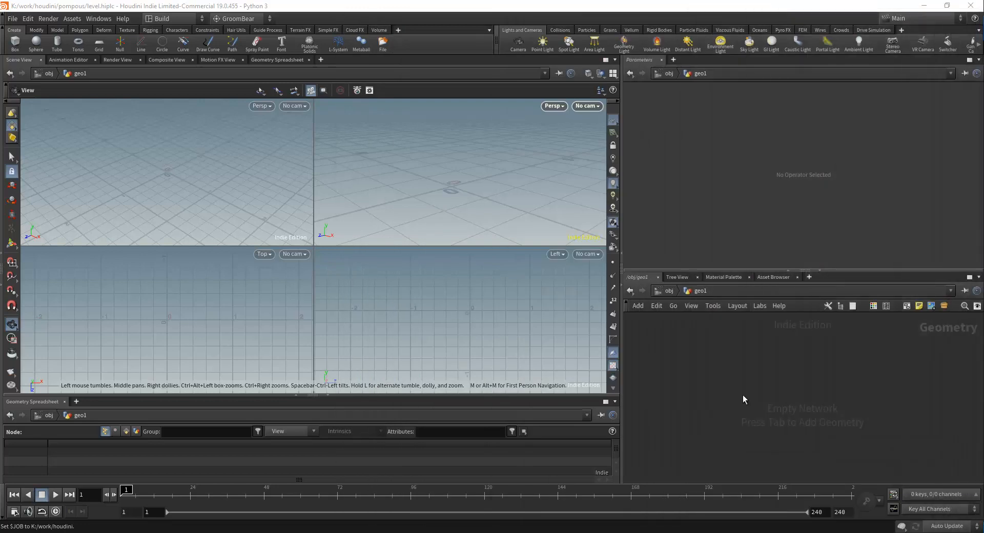
Add a Box node to the geometry network and place it with free space beside it.
key(Tab)
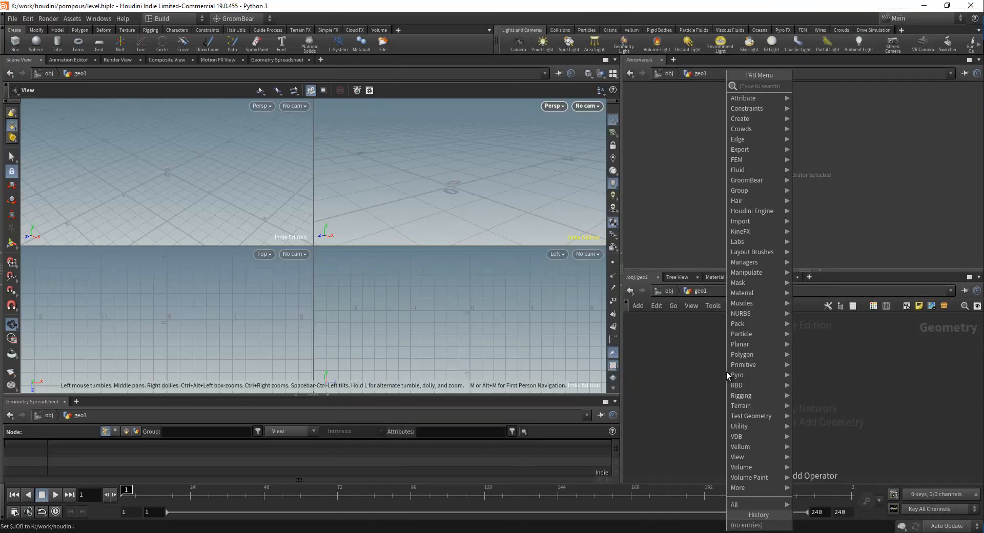
text(box)
key(Return)
click(727, 371)
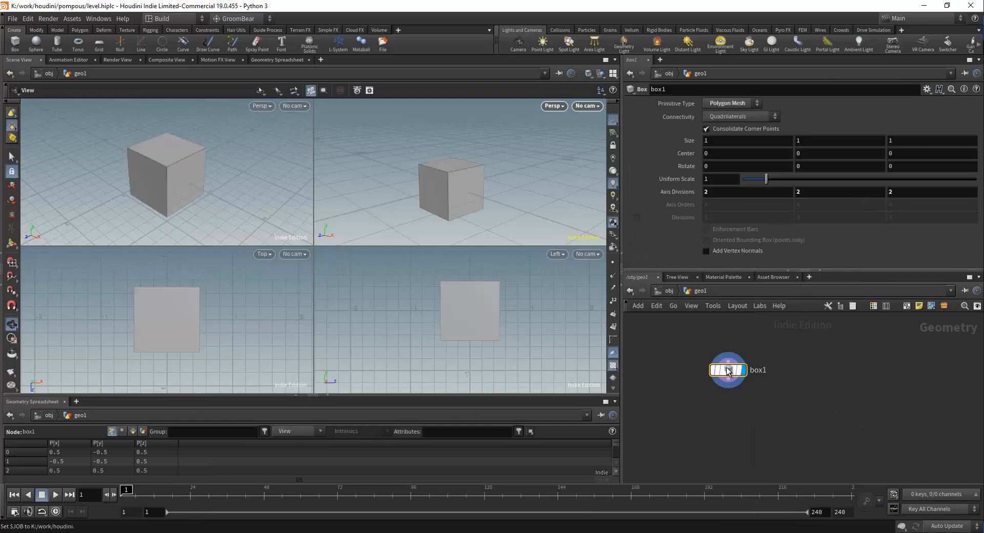
drag(729, 372, 707, 371)
key(Tab)
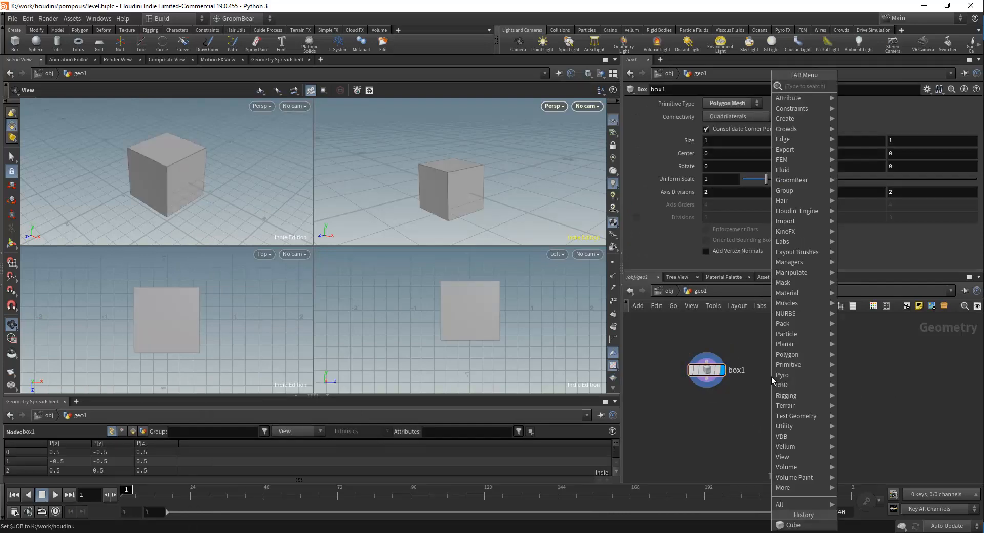
text(plan)
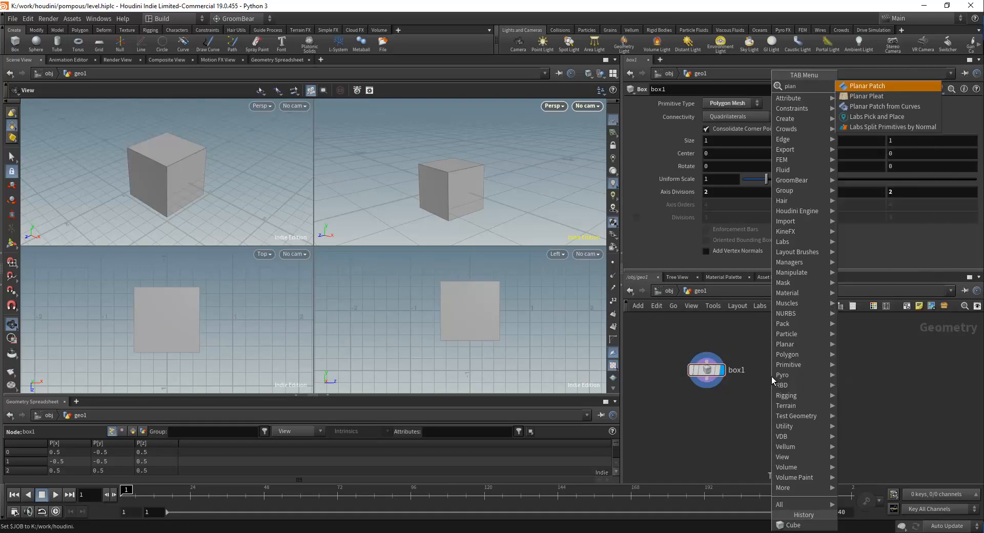
key(BackSpace)
key(BackSpace)
key(BackSpace)
key(BackSpace)
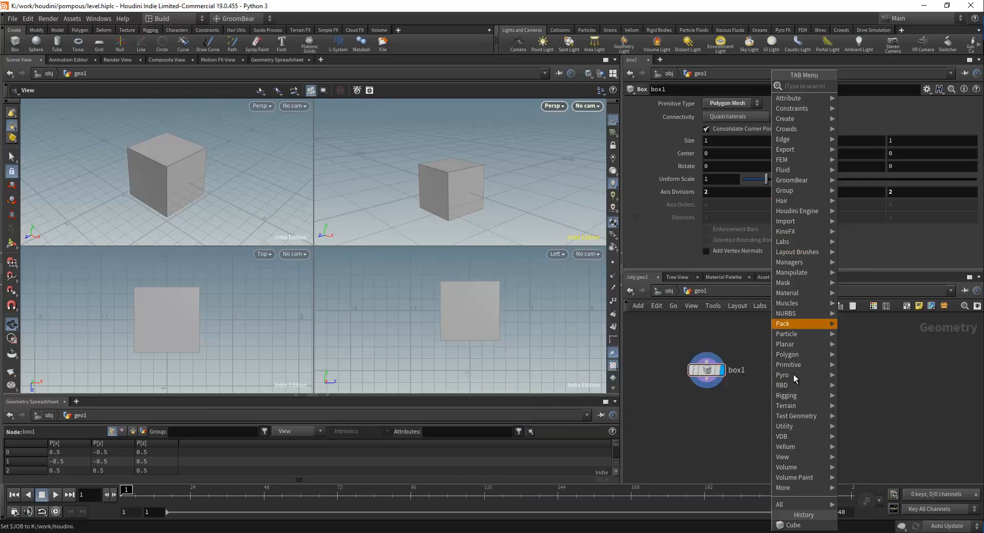
Add a Grid node, align it beside the box node and display it in the viewport.
mouse_move(799, 368)
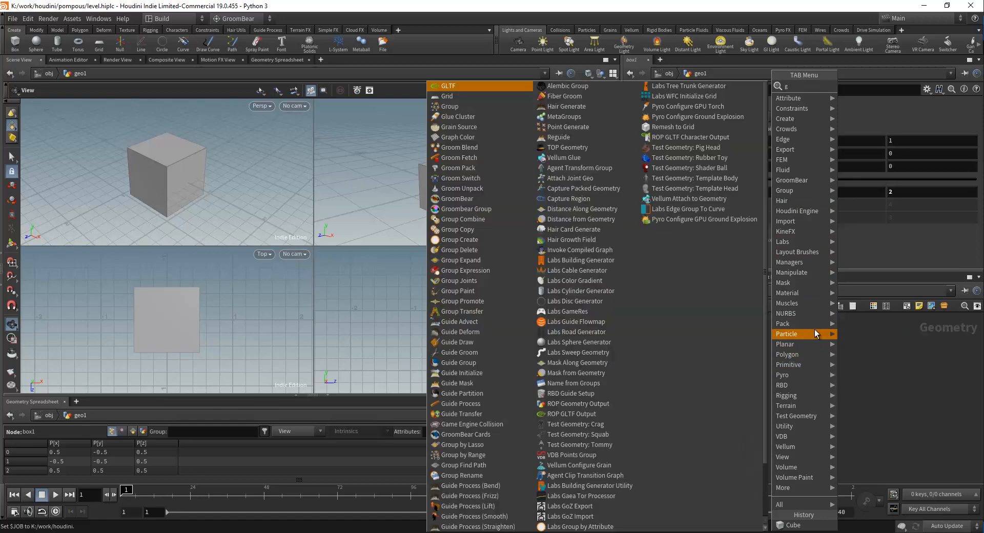
text(grid)
key(Return)
click(815, 386)
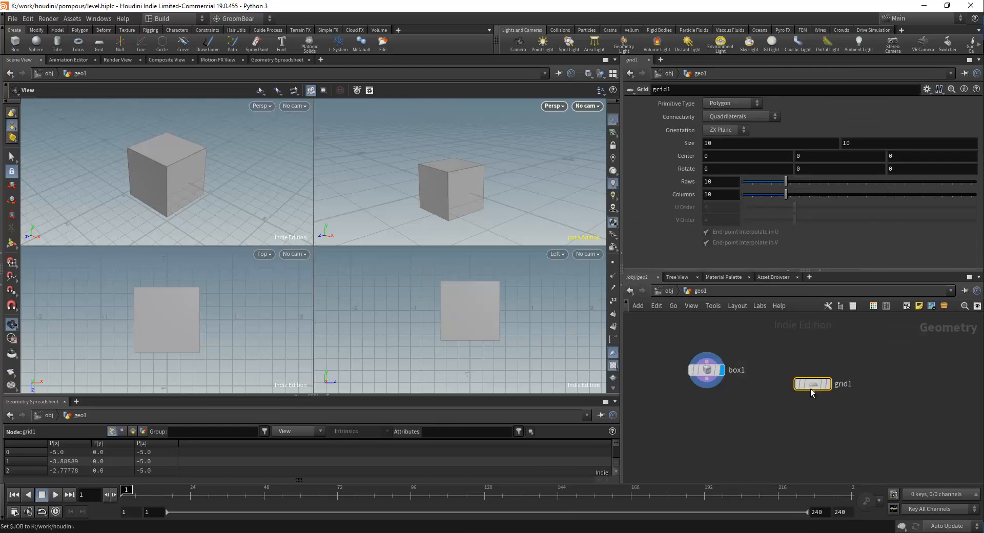
click(796, 391)
click(816, 372)
drag(797, 390, 796, 371)
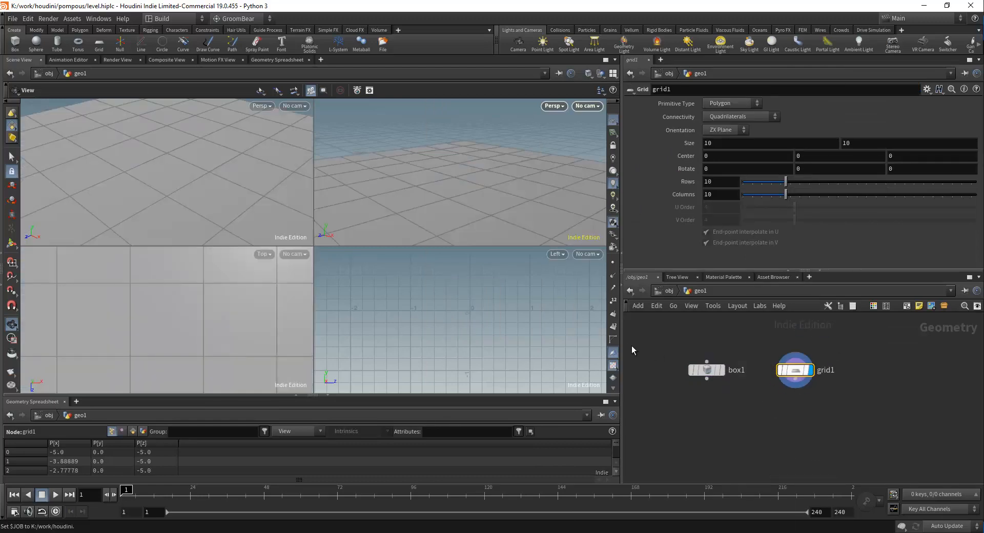
scroll(454, 197, down, 5)
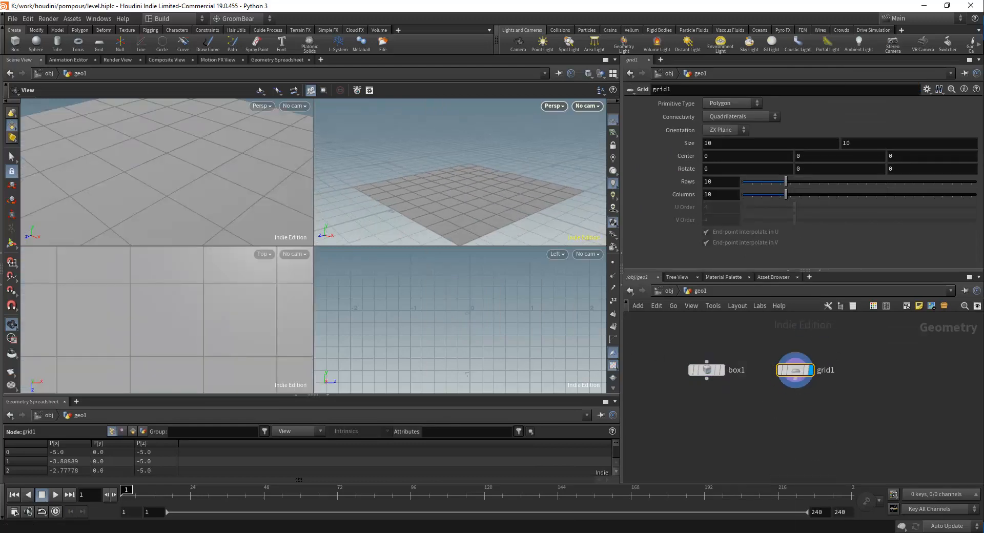
Try a higher row count on the grid and undo the change.
mouse_move(983, 47)
mouse_down()
mouse_move(468, 42)
mouse_move(983, 50)
mouse_up()
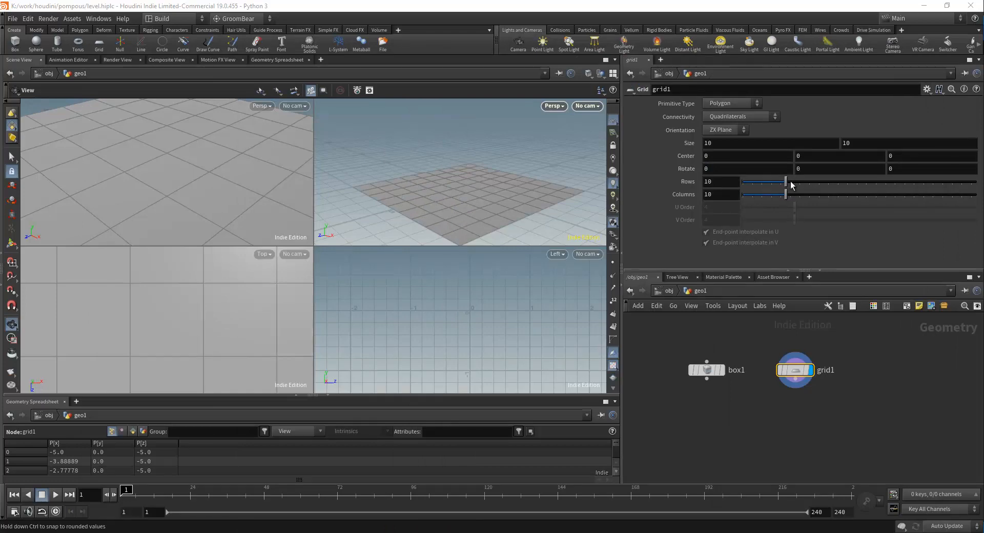
drag(788, 181, 814, 180)
key(ctrl+z)
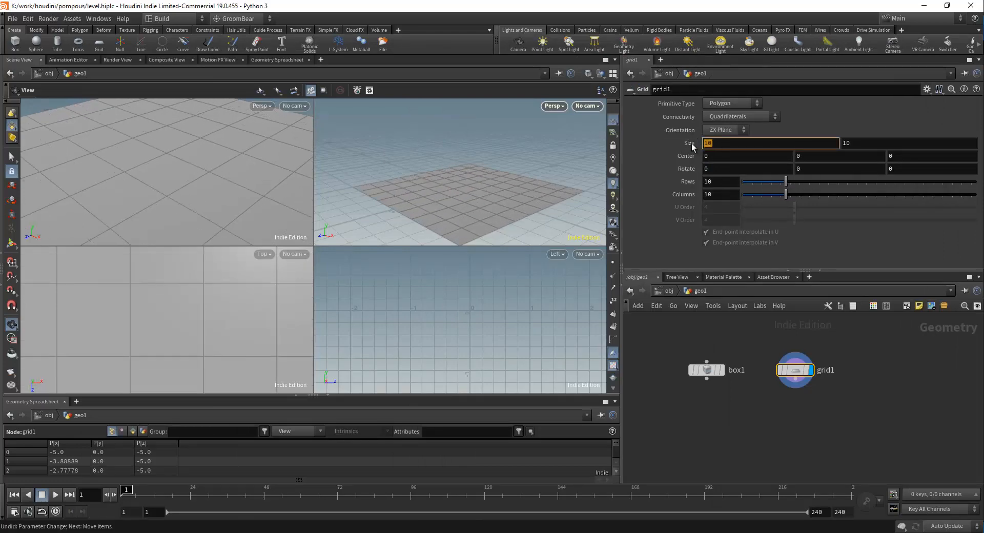
Set the grid's first size value to 24 and inspect the elongated floor in perspective.
middle_drag(711, 144, 785, 133)
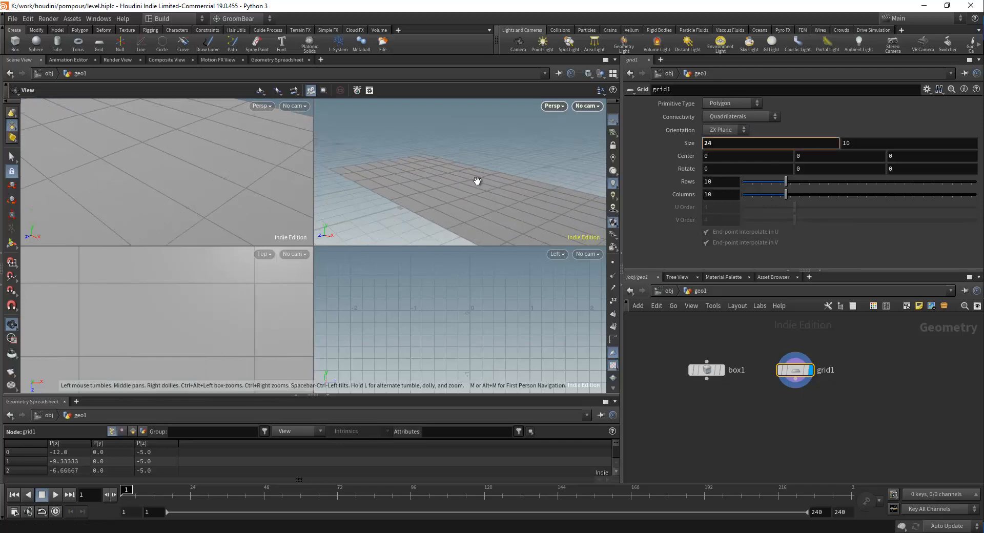
scroll(485, 185, down, 6)
scroll(491, 193, up, 5)
mouse_move(491, 194)
mouse_down()
mouse_move(516, 198)
mouse_move(503, 193)
mouse_move(521, 165)
mouse_move(481, 147)
mouse_move(488, 191)
mouse_move(510, 193)
mouse_move(468, 202)
mouse_move(484, 202)
mouse_move(447, 185)
mouse_move(475, 193)
mouse_move(436, 195)
mouse_move(437, 187)
mouse_move(499, 206)
mouse_up()
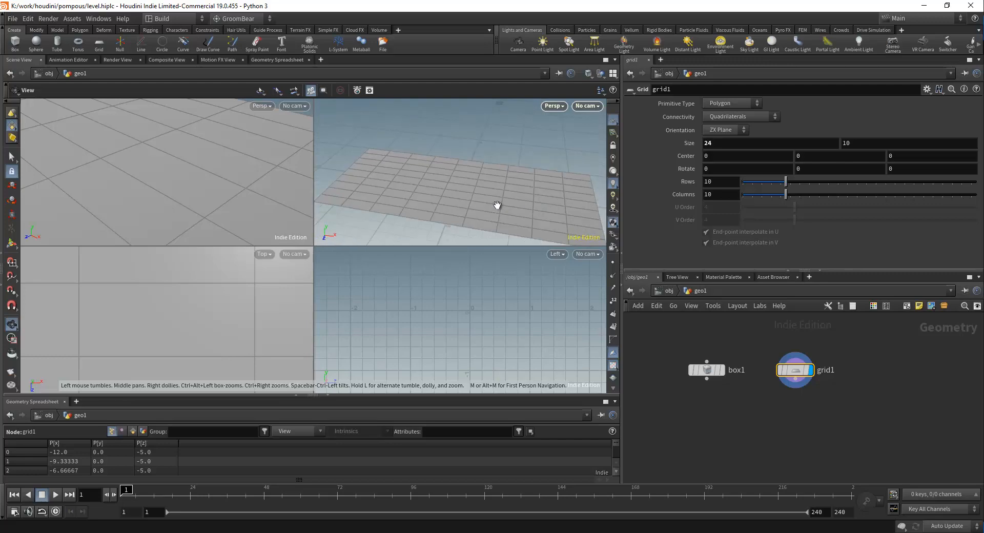
Set the grid to 11 rows and 40 columns.
drag(785, 182, 927, 206)
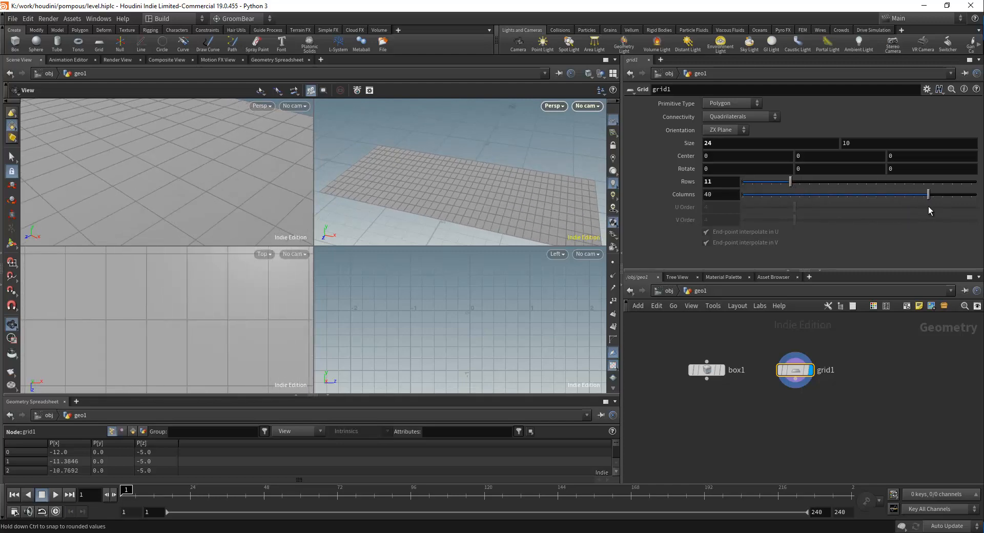
drag(851, 184, 790, 188)
click(714, 145)
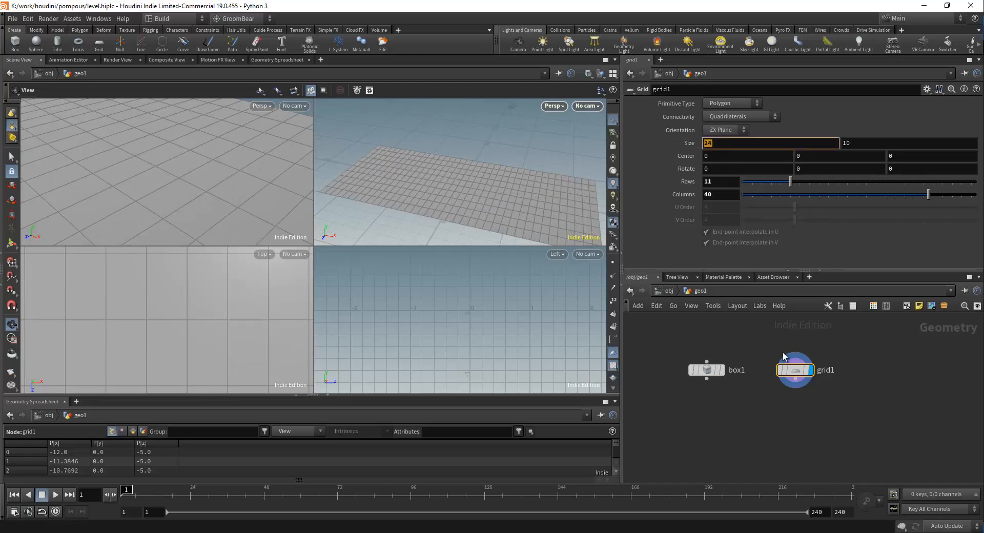
Show the box node as a template overlay on the grid and open its first size value for editing.
click(719, 358)
click(717, 382)
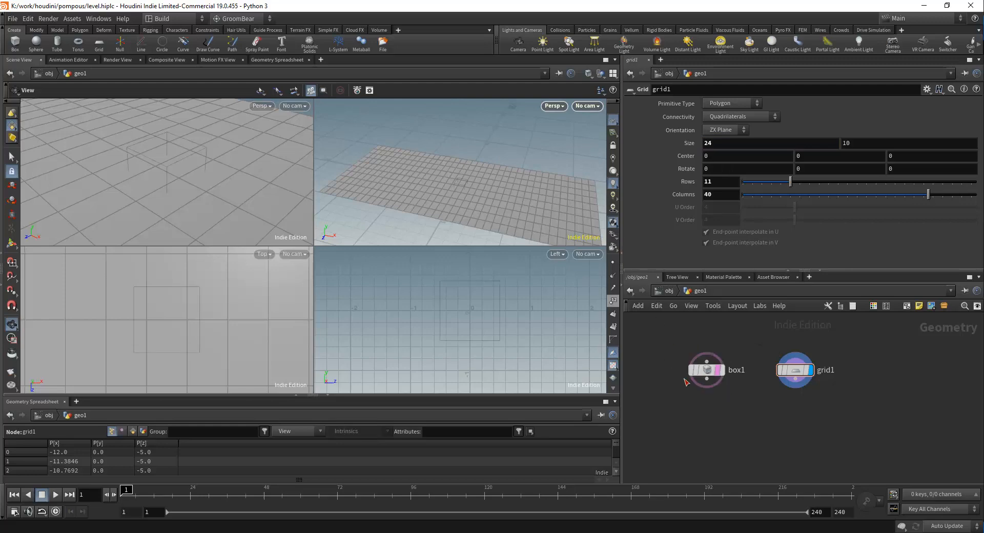
click(708, 373)
click(730, 144)
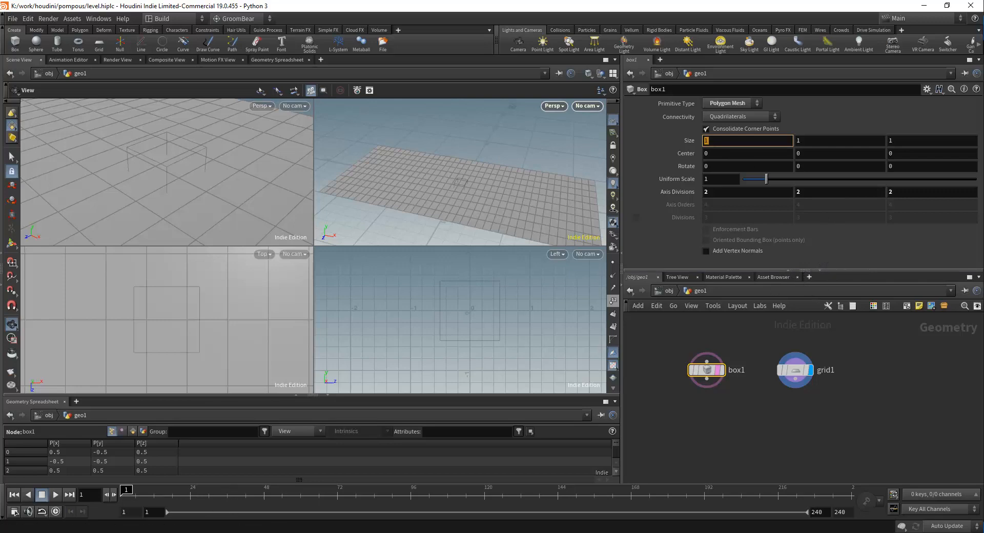
Open Calculator, divide 200 by 3 to estimate a size for the box, and clear the entry.
key(super)
text(calc)
key(Return)
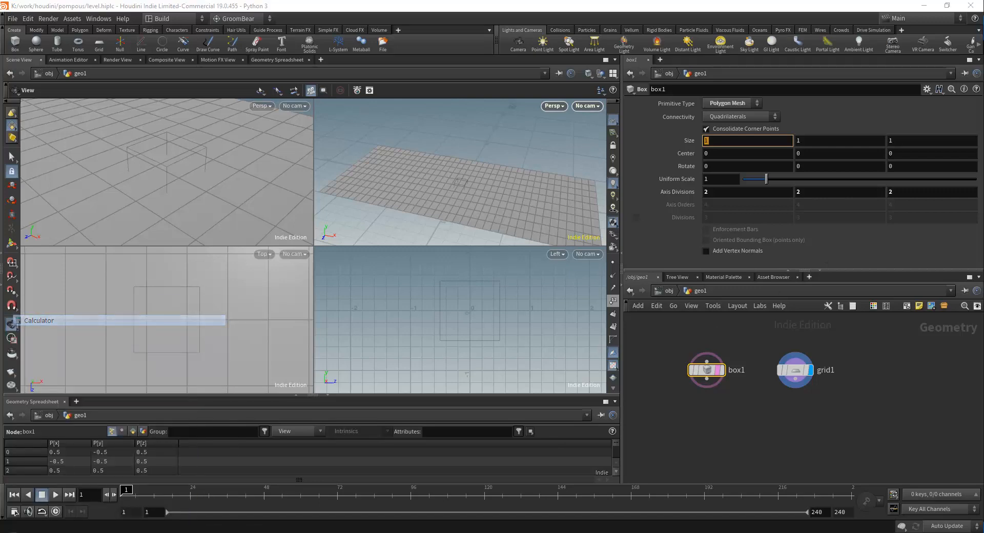
drag(144, 134, 353, 120)
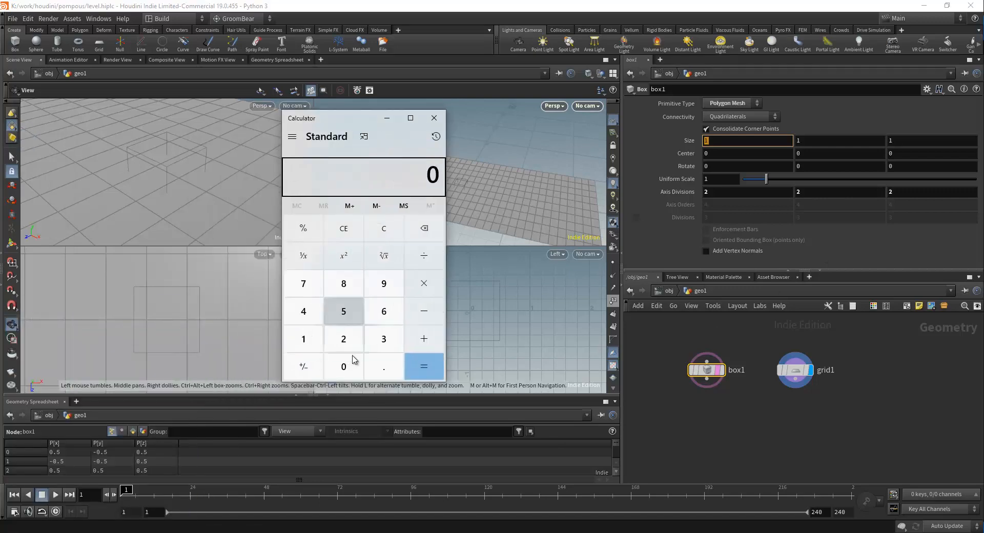
click(353, 342)
click(353, 373)
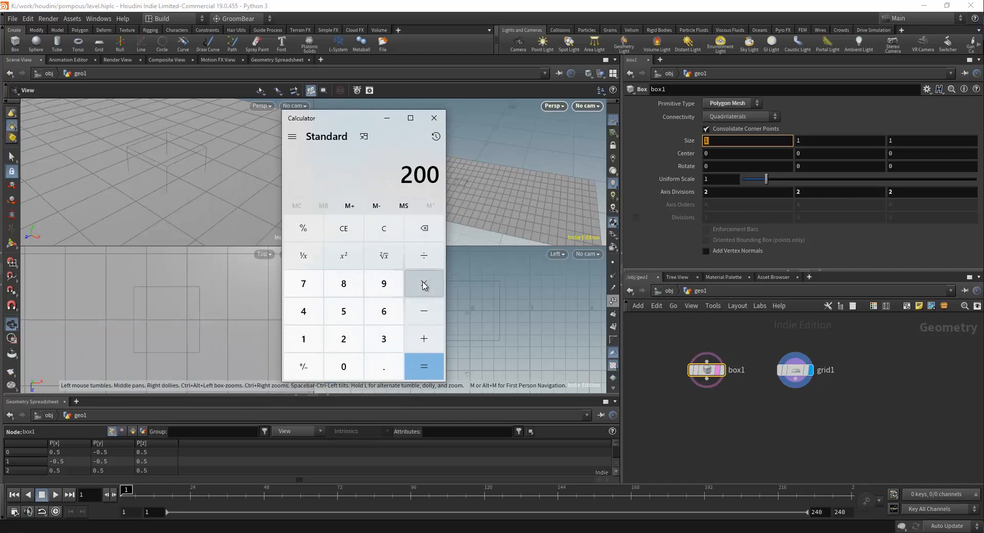
click(424, 255)
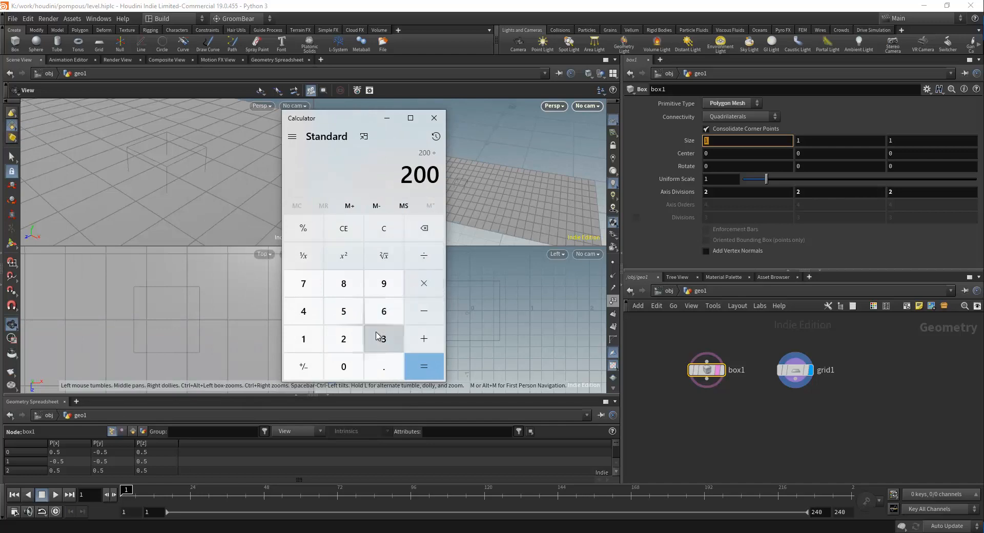
click(384, 339)
click(424, 367)
click(344, 228)
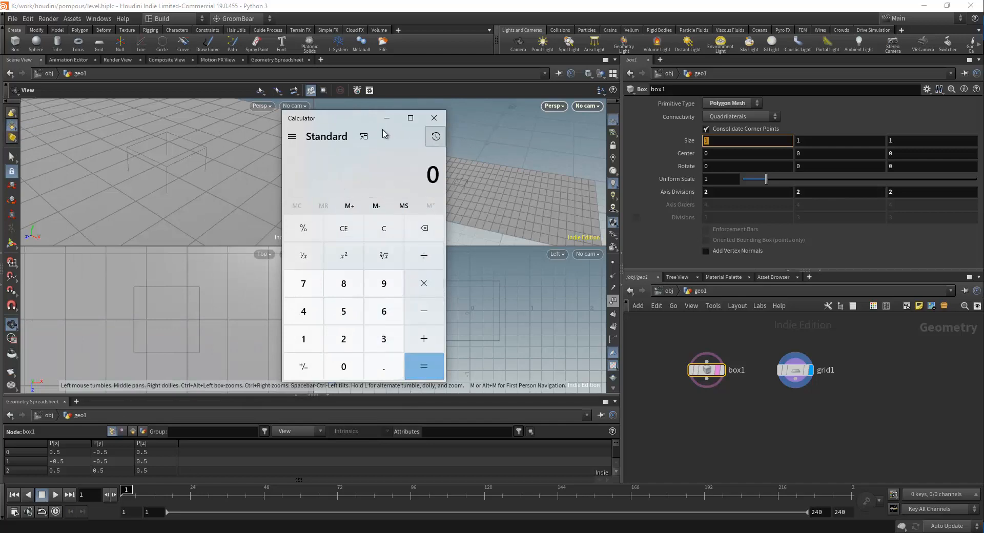
Close Calculator, set the box's first size value to 75 and compare its length with the grid in perspective.
click(435, 118)
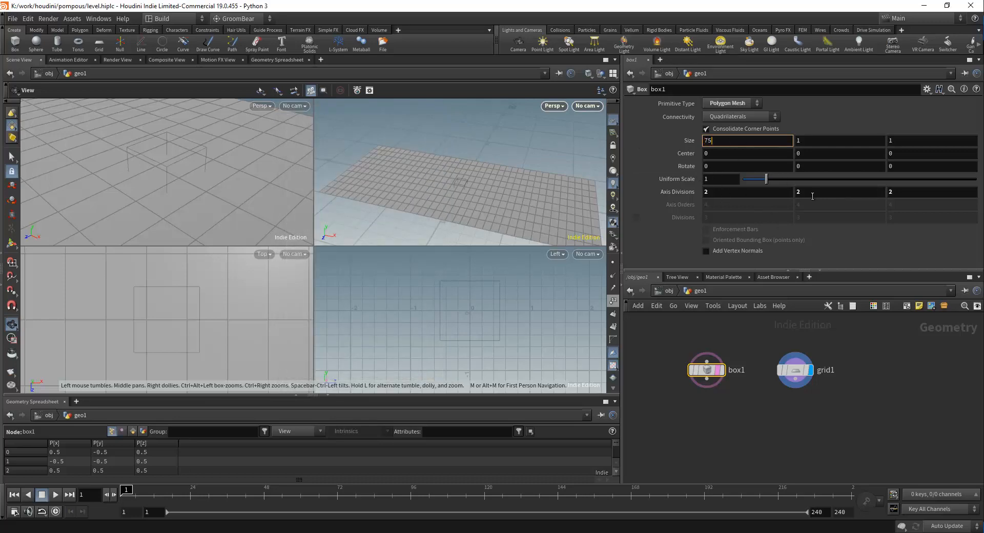
scroll(456, 191, down, 6)
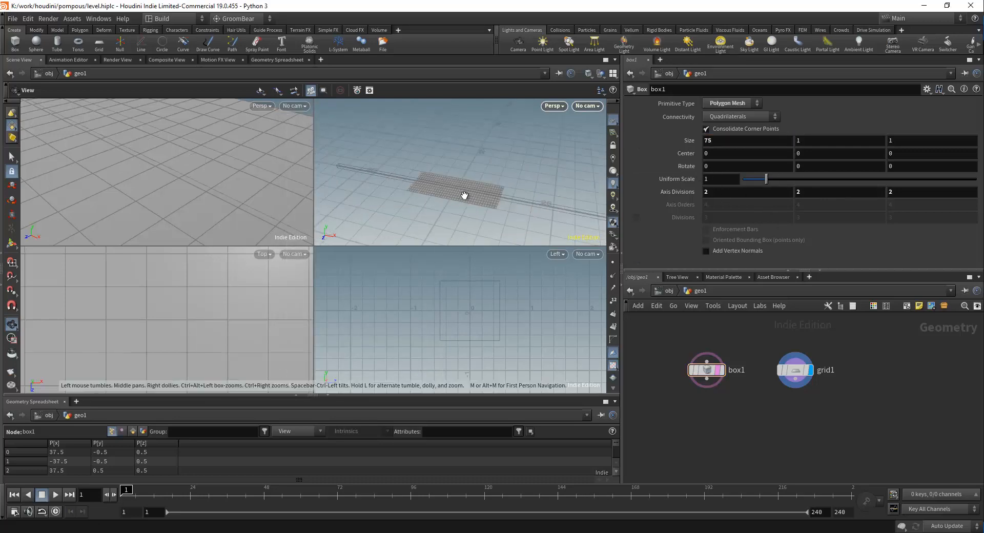
drag(464, 195, 479, 198)
click(796, 370)
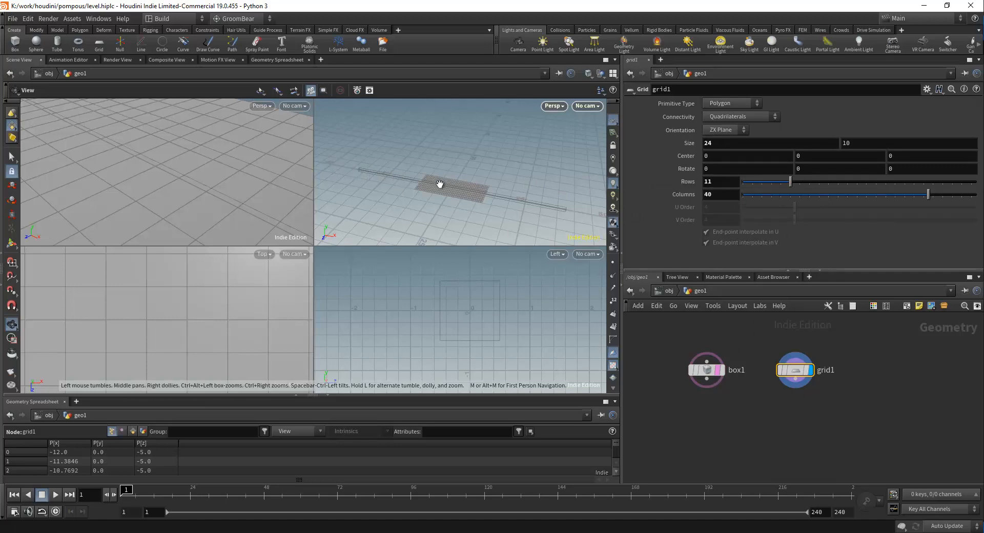
drag(439, 184, 459, 192)
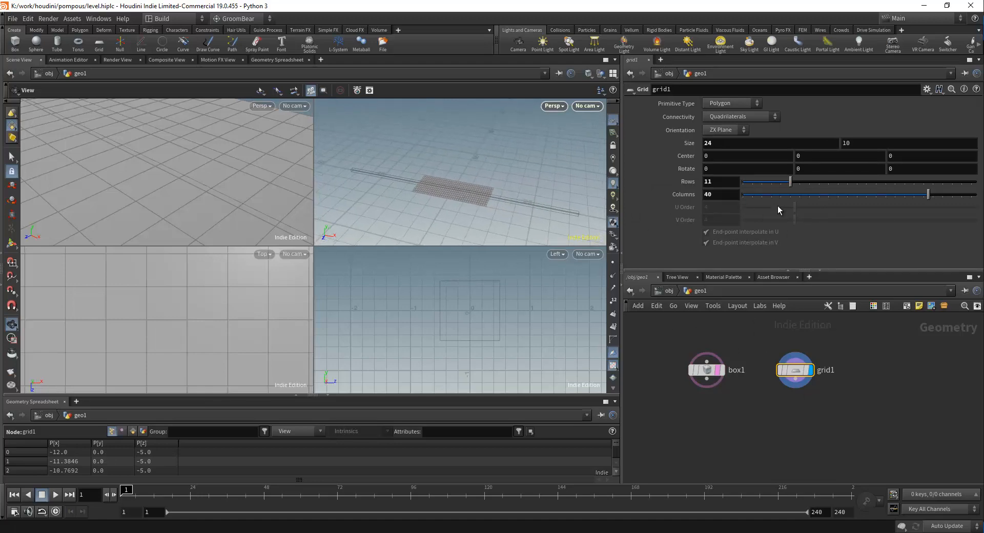
Duplicate the box node and place the copy directly below the original.
click(712, 379)
mouse_move(487, 198)
mouse_down()
mouse_move(472, 191)
mouse_move(497, 212)
mouse_up()
click(722, 412)
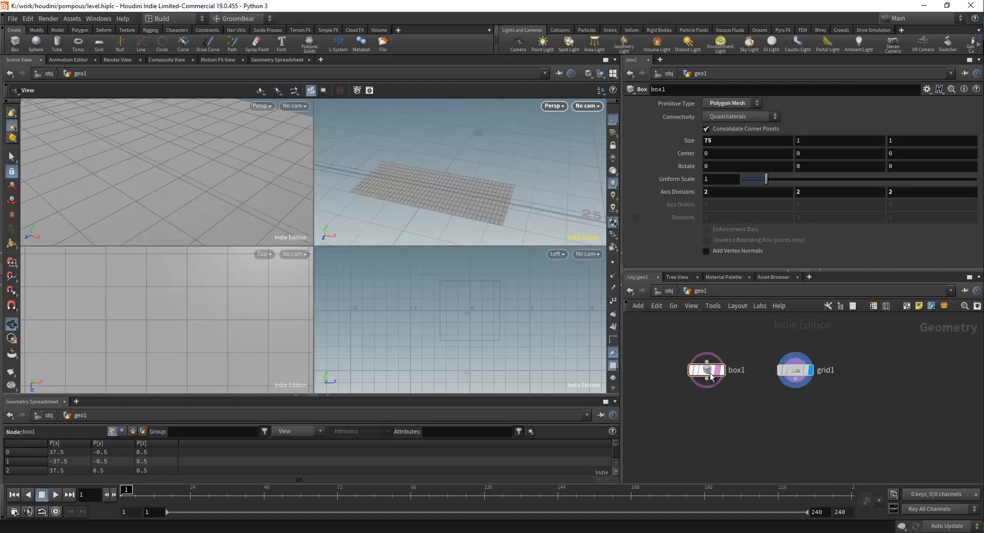
key(ctrl+v)
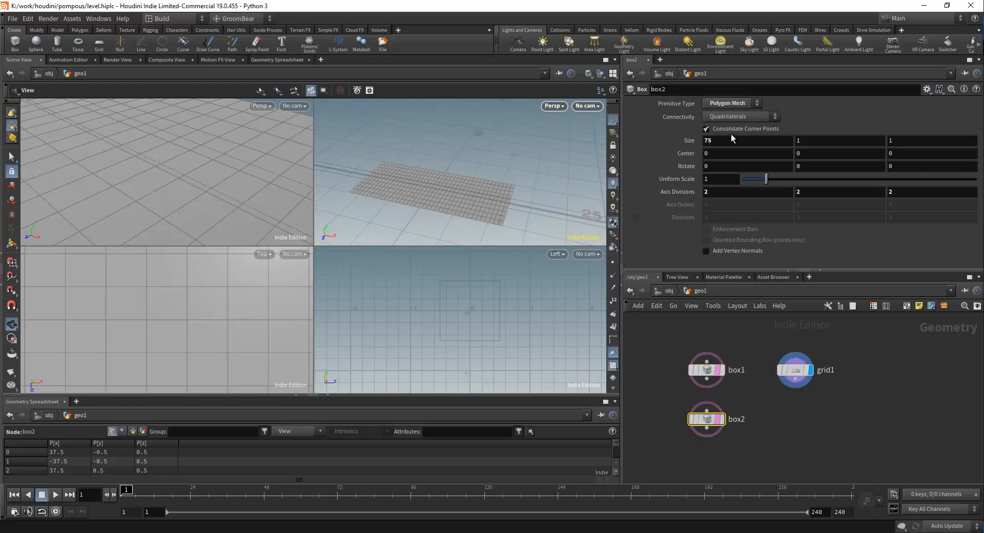
Set the duplicated box's size to 0.5, 2 and 0.5.
click(733, 139)
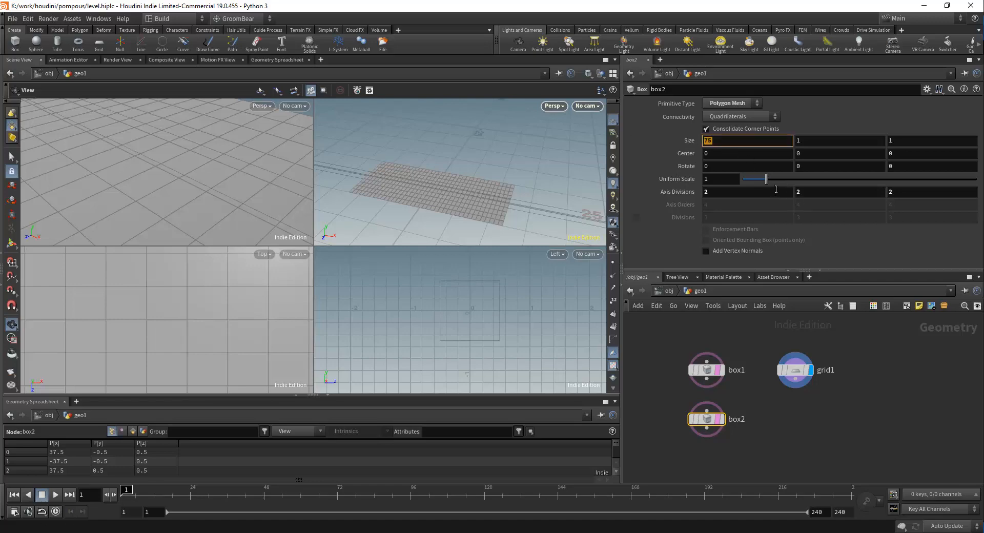
click(869, 401)
click(822, 143)
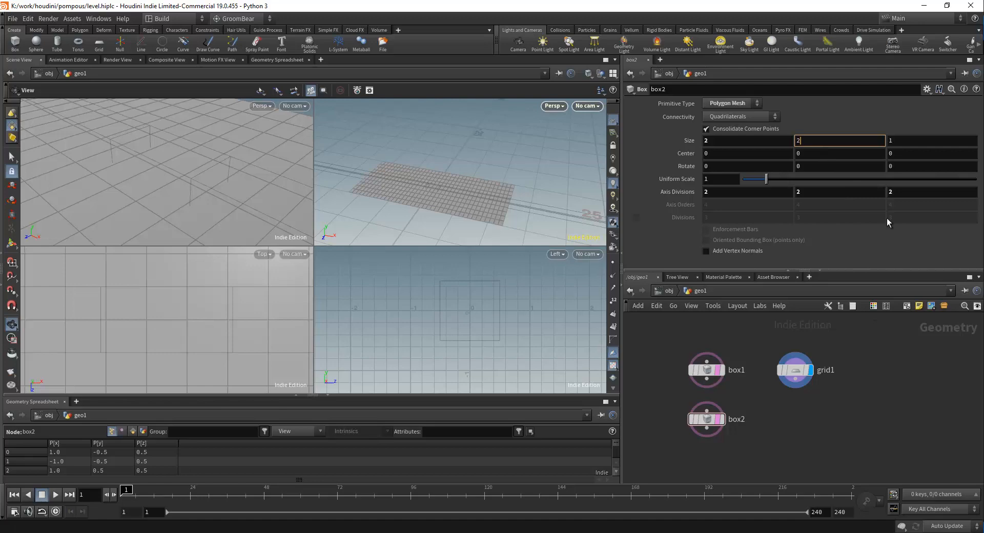
key(Return)
click(921, 141)
text(.5)
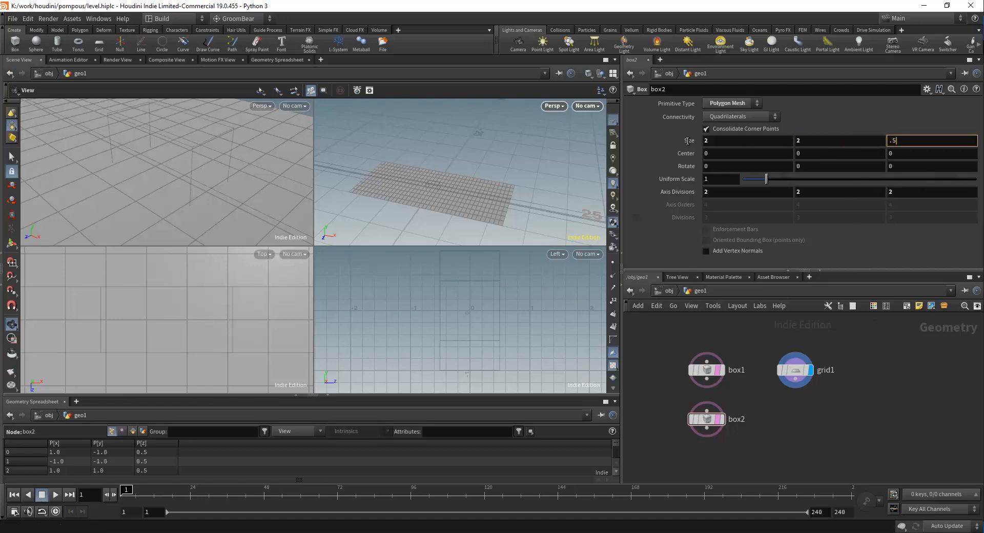
drag(720, 141, 688, 141)
text(.5)
click(905, 382)
Display the duplicated box in the viewport in place of the grid and inspect it in perspective.
middle_drag(709, 427, 744, 405)
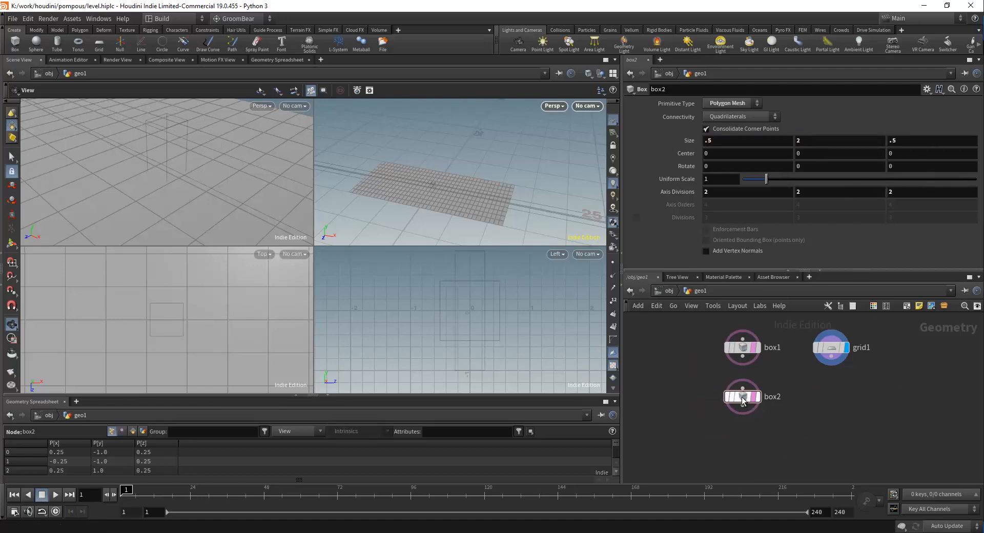
click(761, 378)
drag(411, 193, 505, 202)
Try a second size value of 10 on the original box.
click(743, 347)
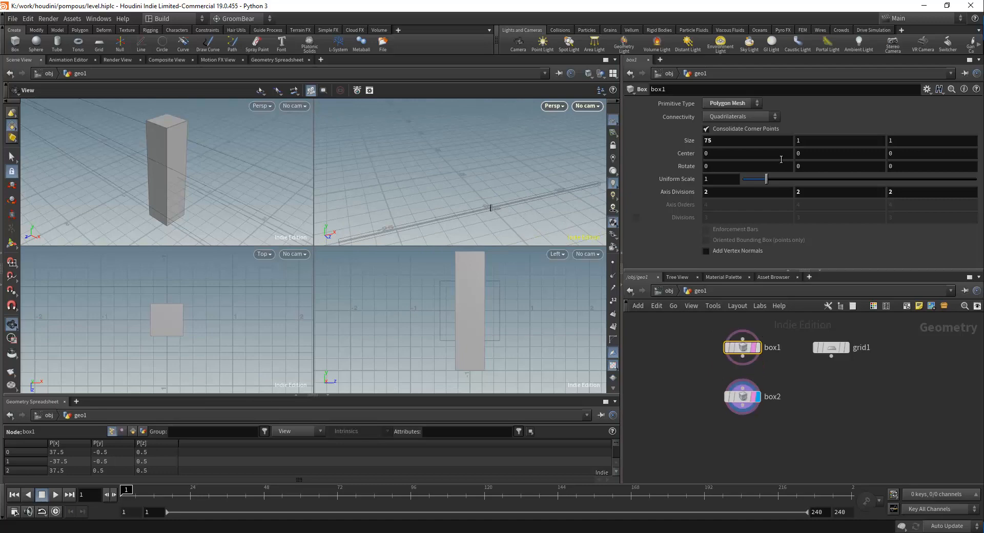
middle_drag(815, 144, 857, 128)
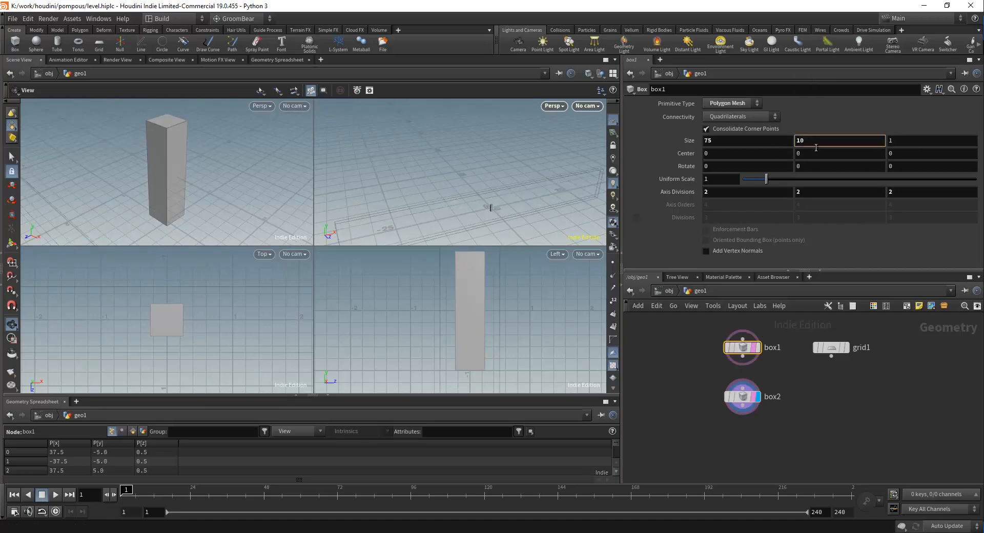
key(Return)
Set the original box's third size value to 30 and inspect its footprint in perspective.
click(904, 143)
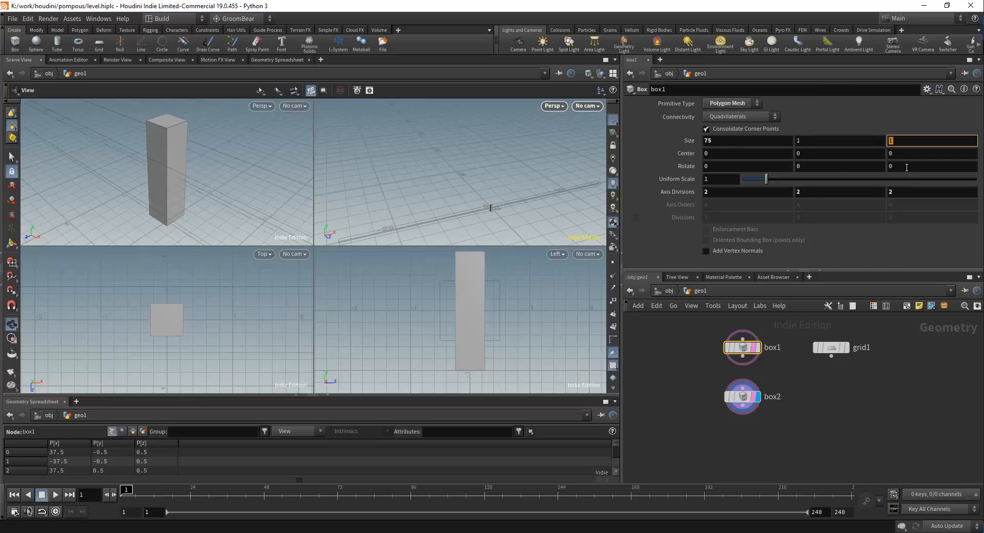
text(30)
key(Return)
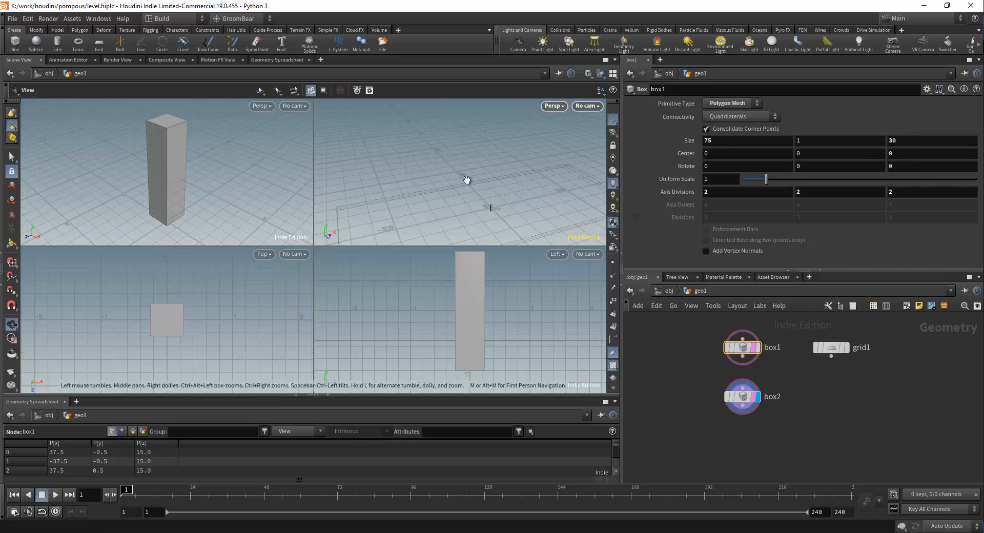
middle_drag(511, 169, 505, 178)
mouse_move(472, 211)
middle_down()
mouse_move(463, 205)
mouse_move(487, 220)
middle_up()
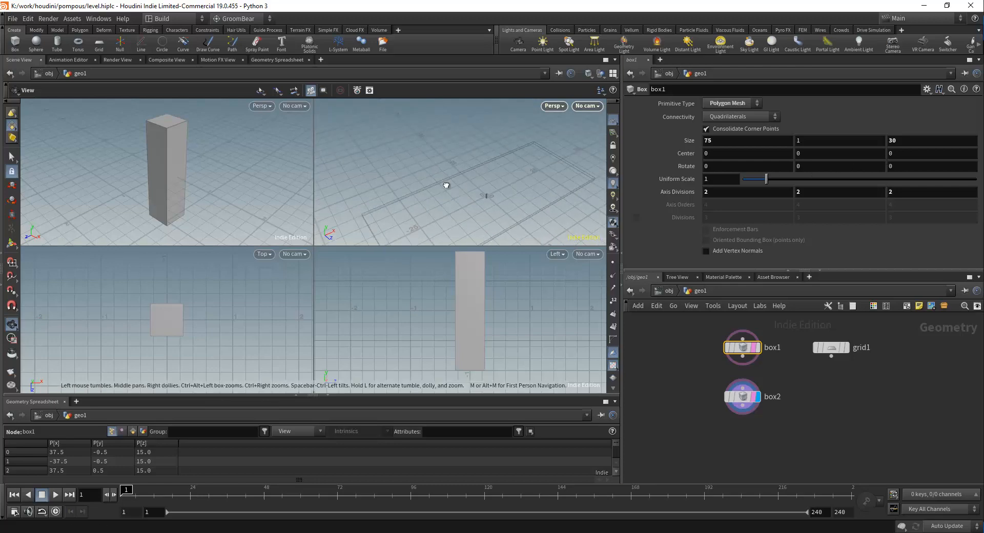
Set the original box's third size value to 40 and check the footprint around the small box.
mouse_move(448, 187)
mouse_down()
mouse_move(401, 187)
mouse_move(477, 191)
mouse_move(442, 176)
mouse_up()
mouse_move(441, 176)
right_down()
mouse_move(473, 167)
mouse_move(452, 168)
right_up()
drag(452, 168, 451, 203)
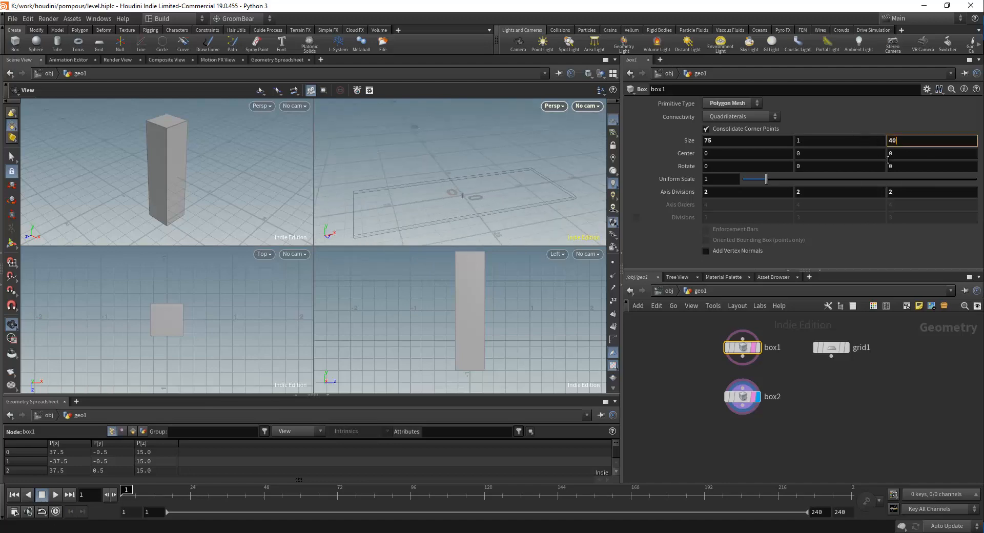
key(Return)
drag(469, 205, 419, 212)
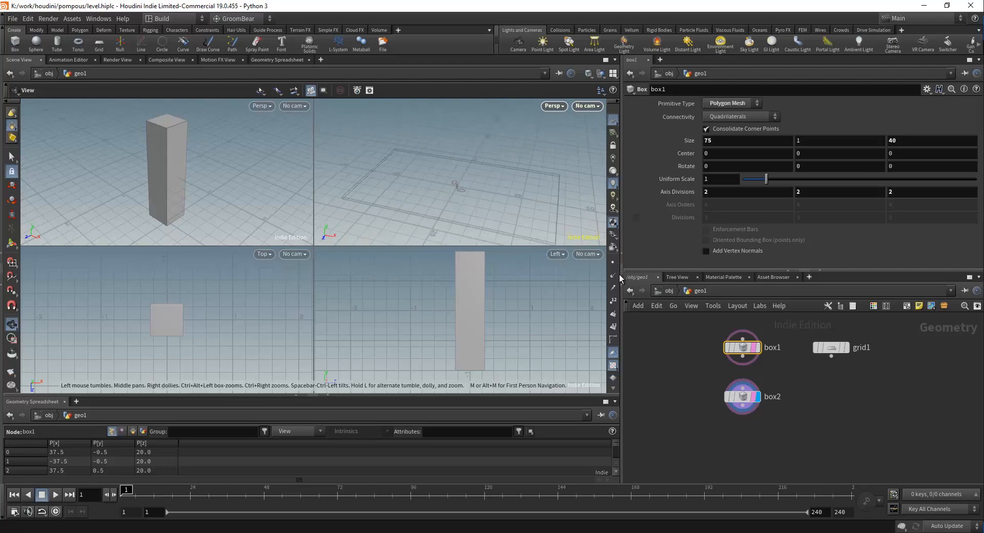
Rename the original box node as floor_size_template and move it away from the other nodes.
drag(739, 347, 709, 334)
scroll(750, 349, down, 1)
middle_drag(739, 349, 713, 369)
click(712, 358)
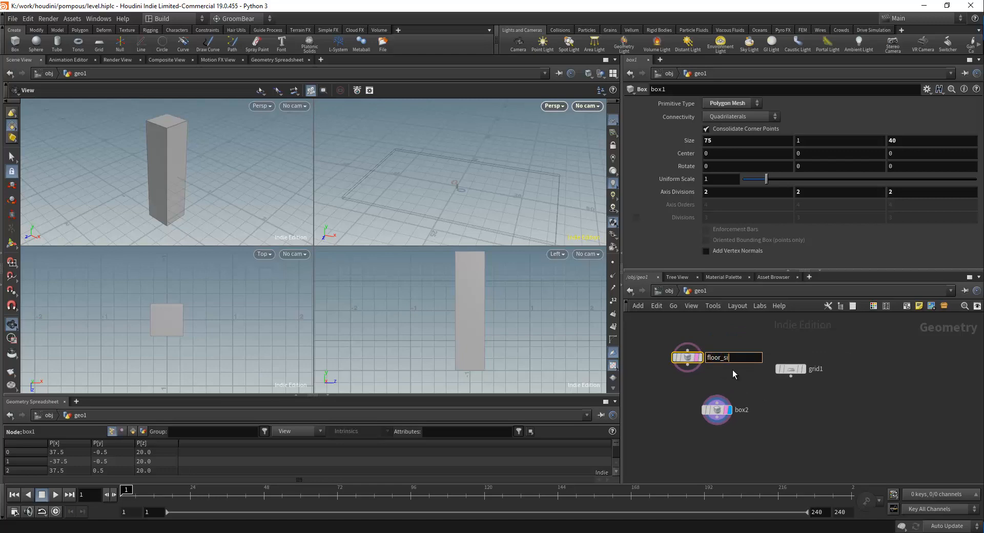
key(Return)
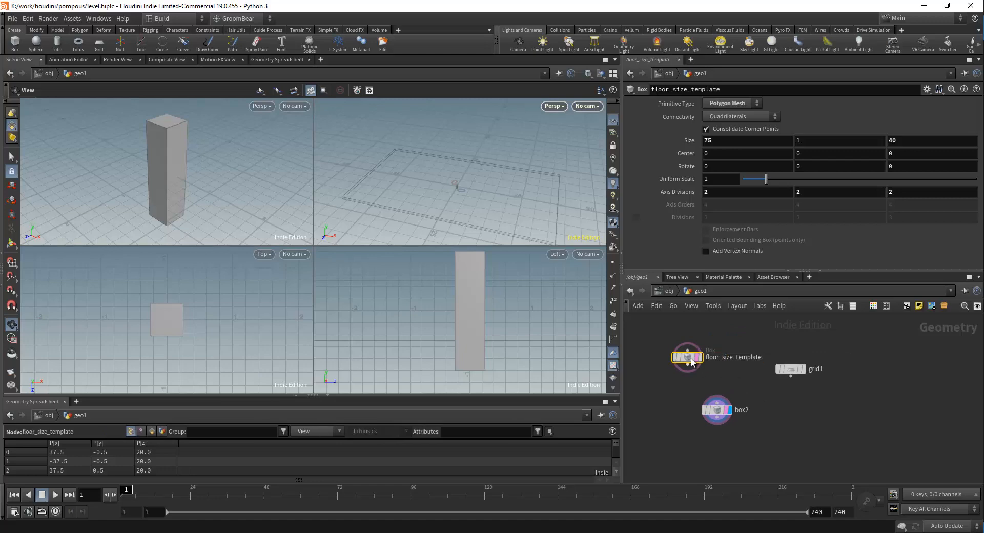
drag(692, 360, 652, 344)
Move the duplicated box node up near the floor template and rename it as human_template.
drag(720, 412, 703, 366)
double_click(723, 367)
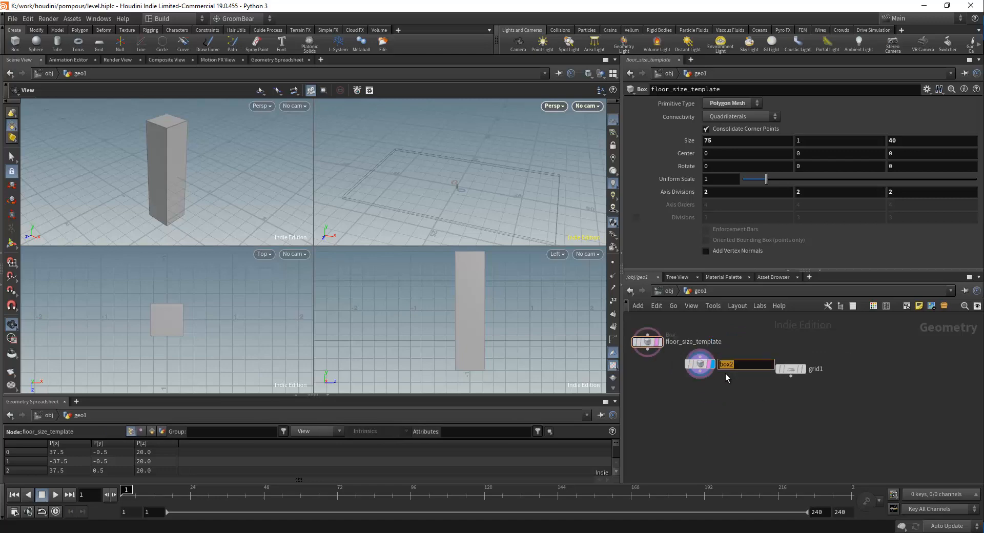
text(human_template)
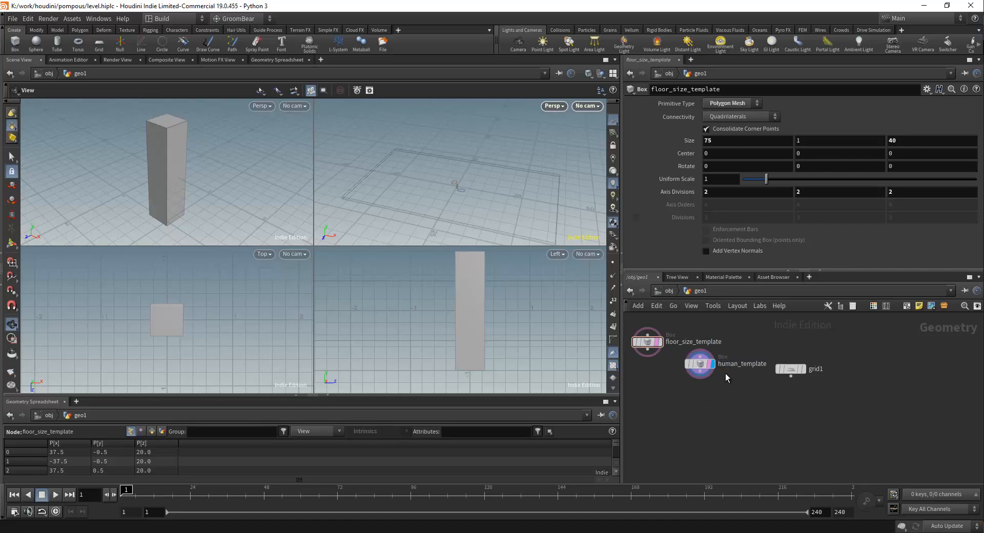
key(Return)
Arrange the floor and human template nodes side by side in one row.
scroll(660, 392, down, 1)
middle_drag(660, 393, 689, 418)
scroll(689, 418, down, 1)
drag(691, 376, 682, 363)
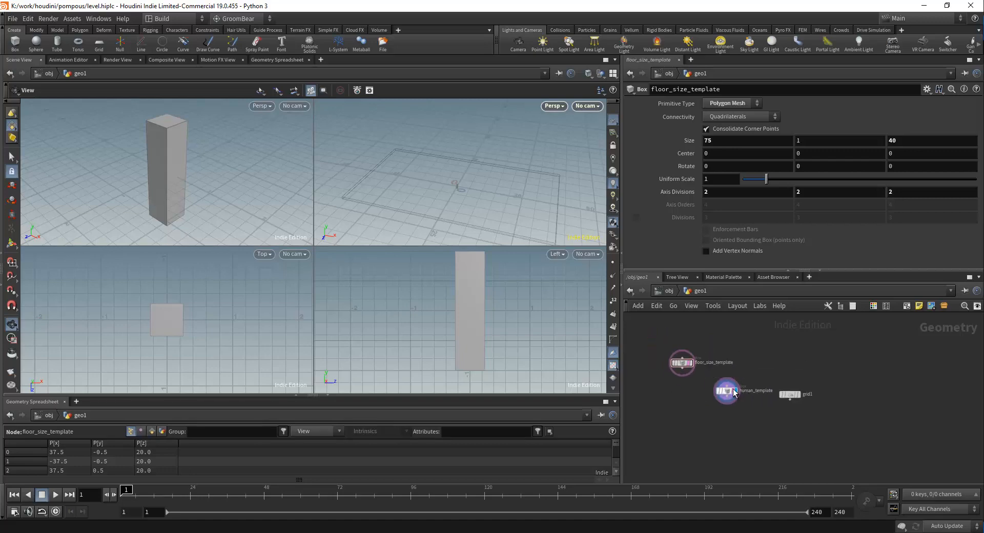
drag(728, 392, 752, 364)
Add a Merge node combining floor_size_template and human_template, and show it as a template overlay.
key(Tab)
text(mer)
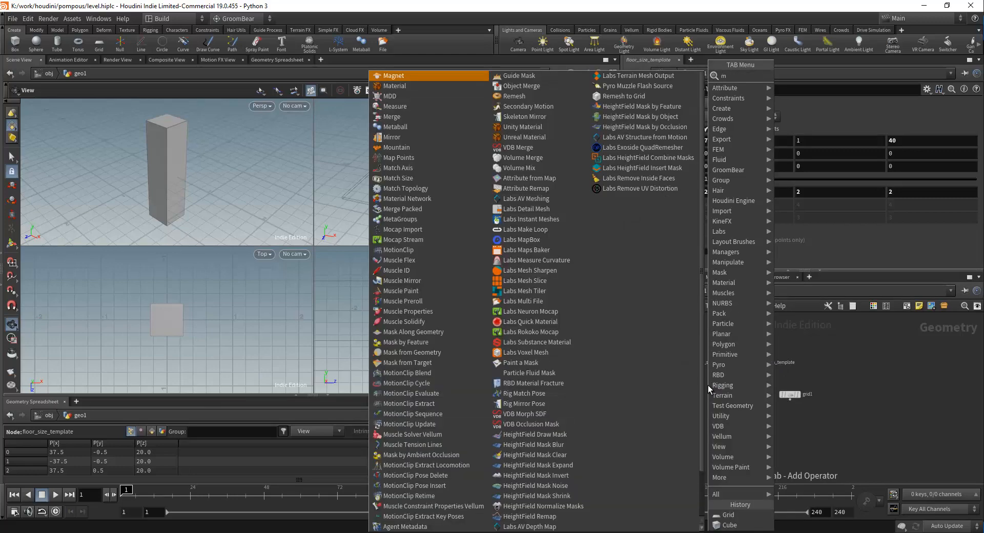
key(Return)
click(709, 386)
drag(684, 374, 716, 385)
click(719, 396)
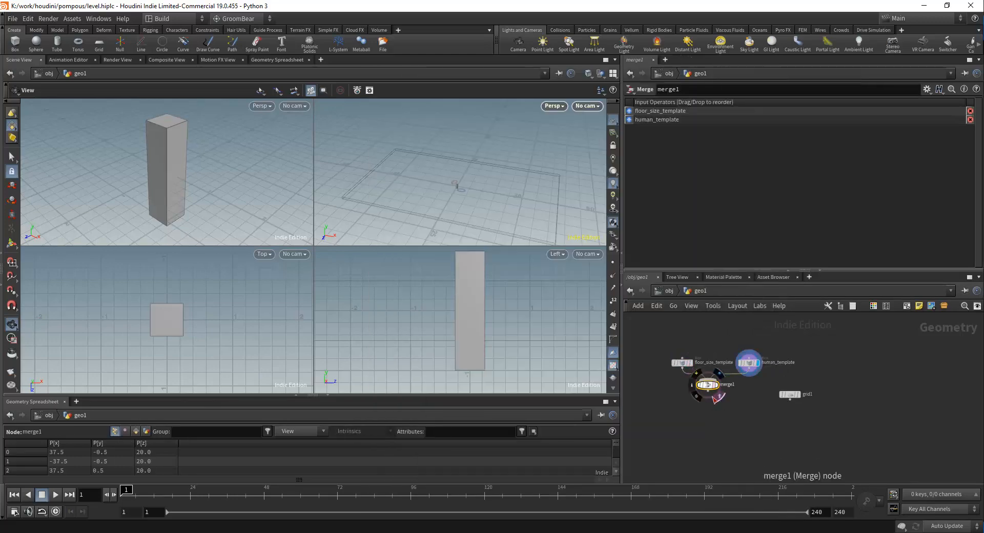
drag(412, 206, 487, 186)
Display the grid node and set its first size value to 75.
click(799, 394)
click(790, 394)
scroll(487, 186, down, 5)
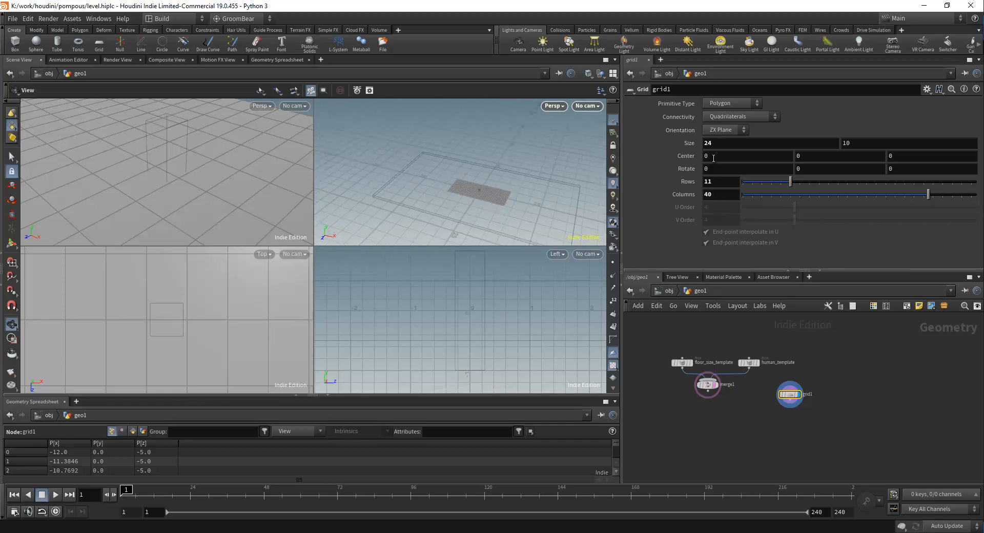
key(Tab)
text(75)
key(Return)
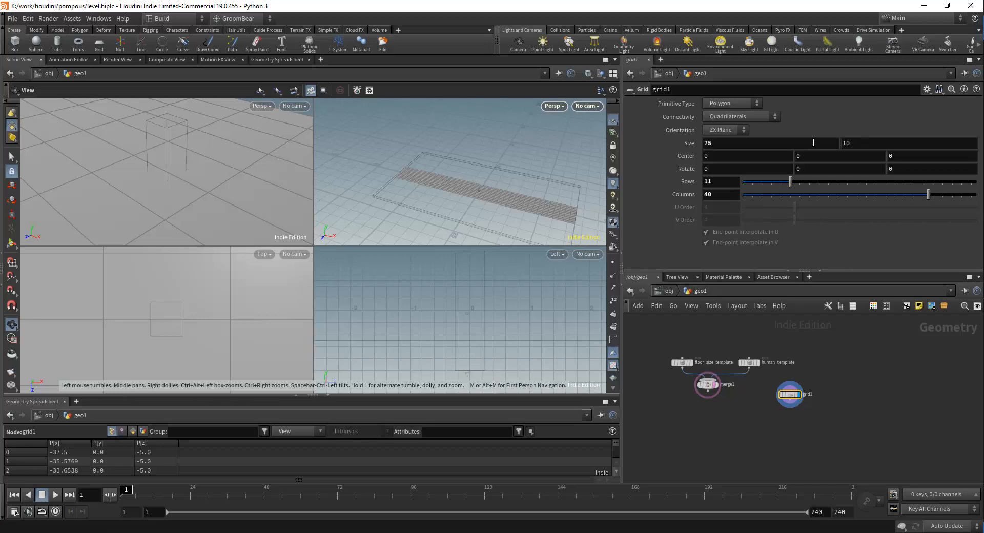
Set the grid's second size value to 40.
key(Tab)
text(40)
key(Return)
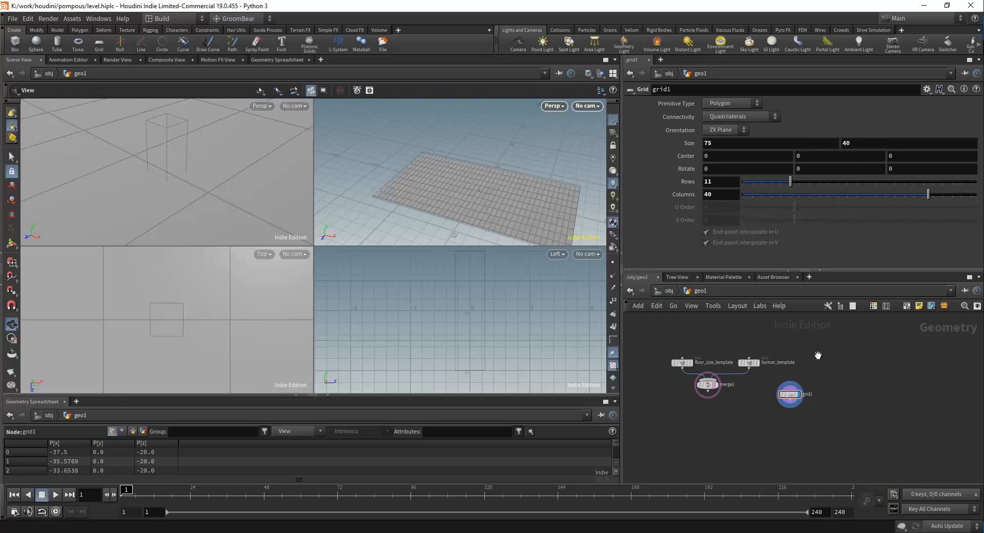
drag(453, 204, 480, 201)
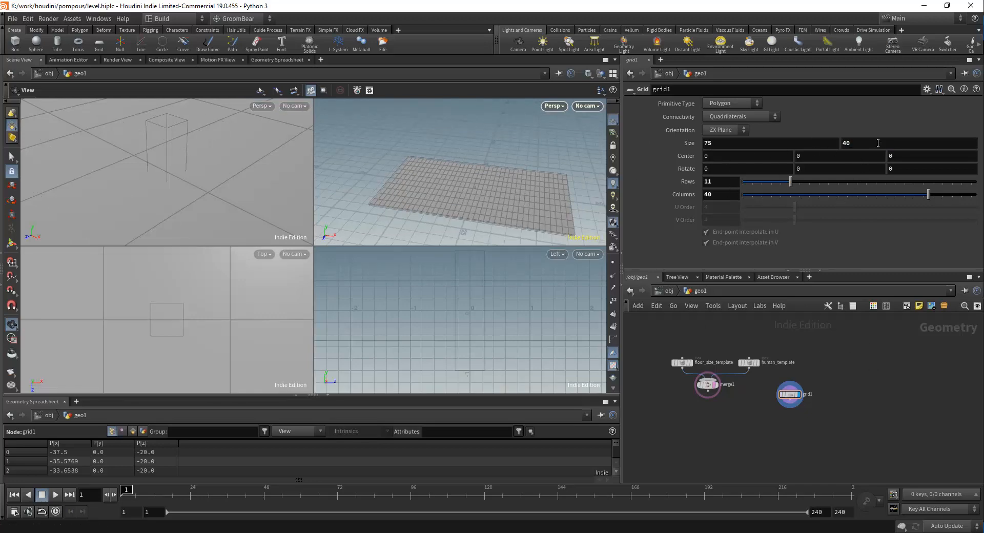
Reduce the grid's column count to 10.
right_click(849, 144)
click(872, 212)
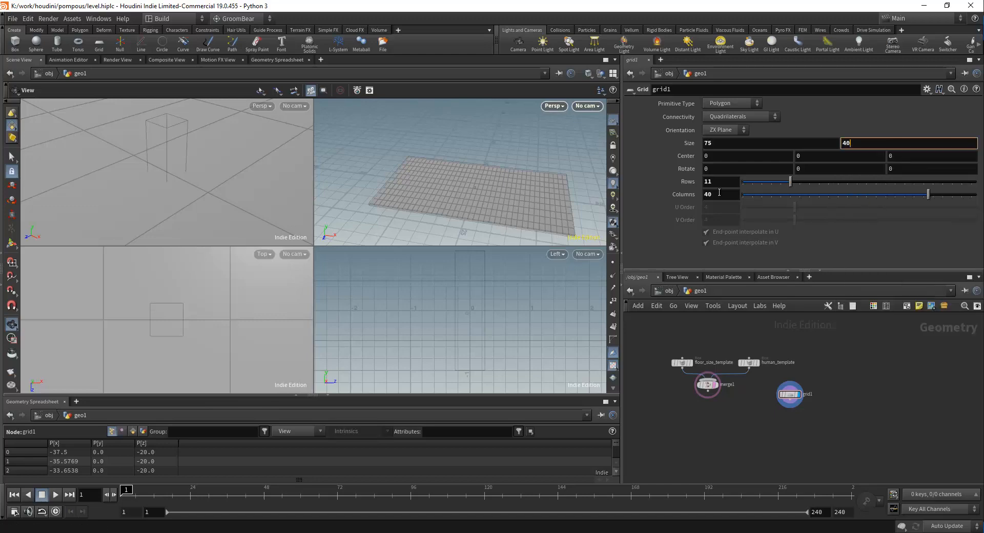
mouse_move(783, 195)
mouse_down()
mouse_move(763, 198)
mouse_move(786, 195)
mouse_up()
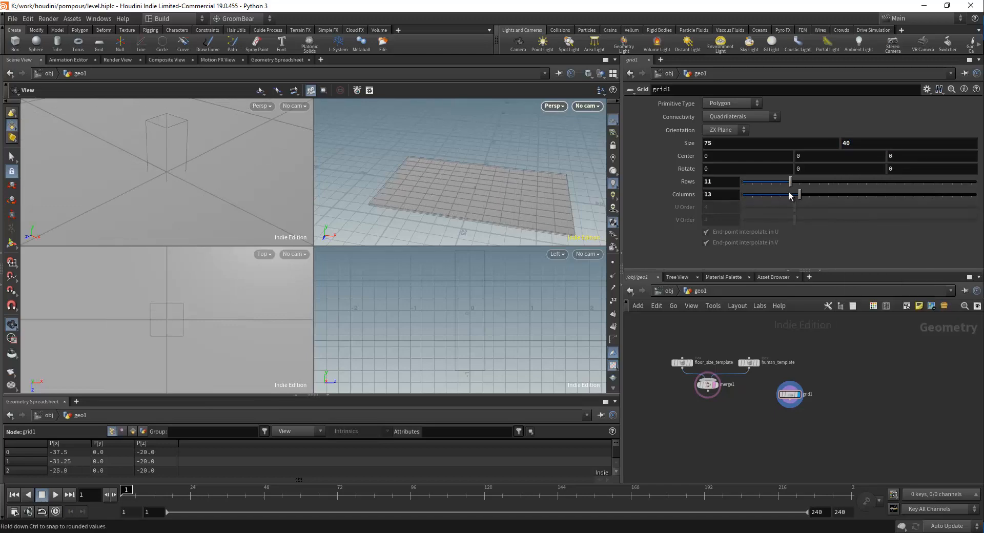
click(867, 142)
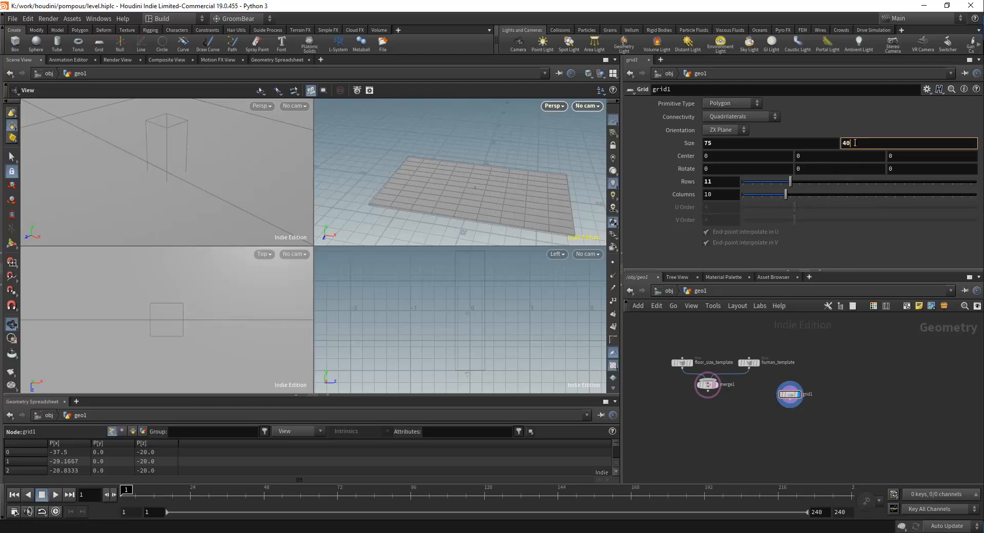
middle_drag(864, 143, 841, 133)
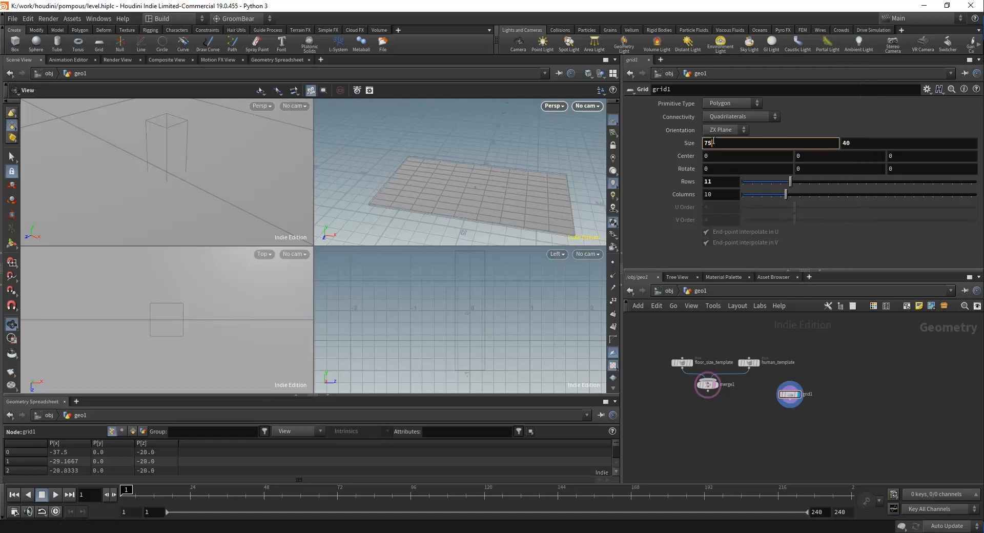
Copy the grid's first size parameter and paste it into Columns as a relative reference.
right_click(734, 142)
click(755, 207)
click(728, 195)
right_click(728, 194)
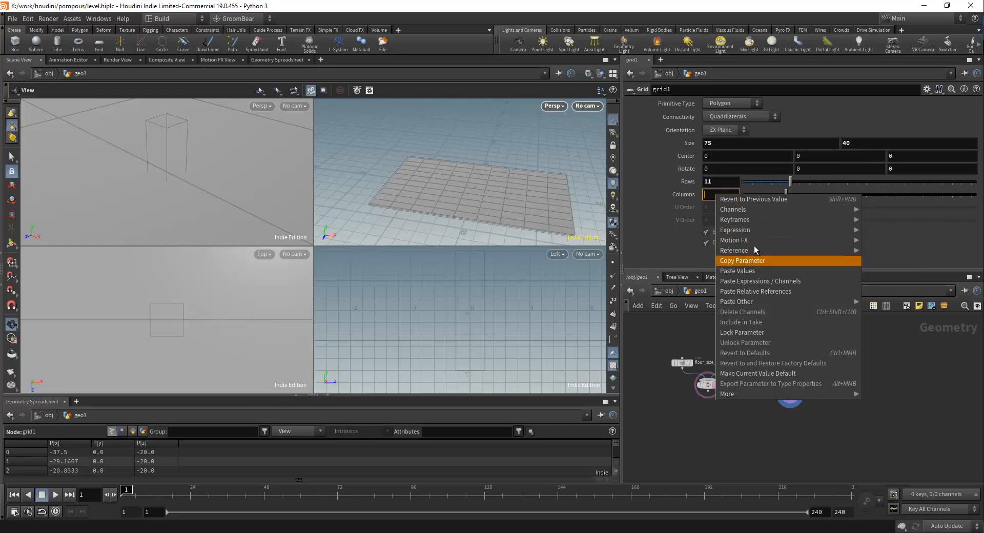
click(754, 292)
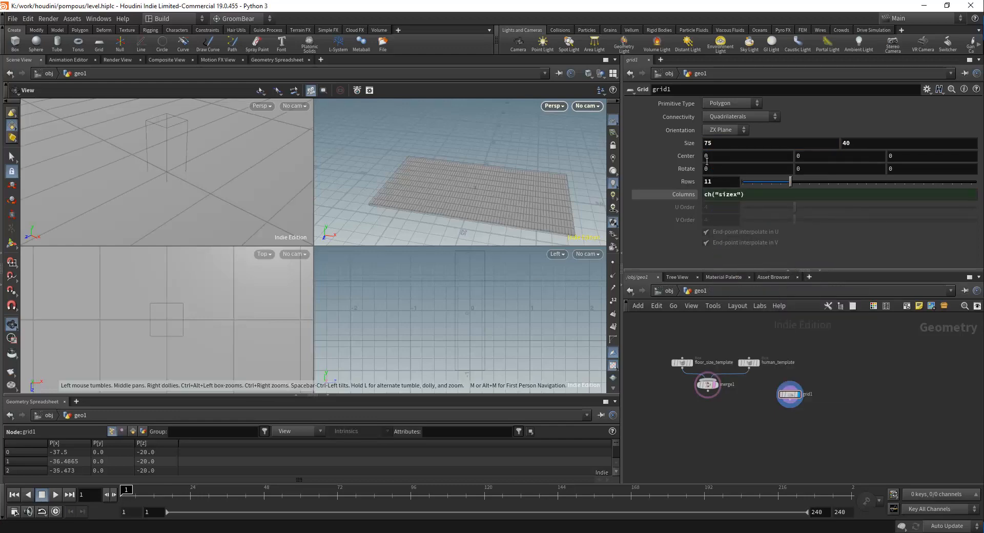
Copy the grid's second size parameter and paste it into Rows as a relative reference.
drag(376, 207, 388, 209)
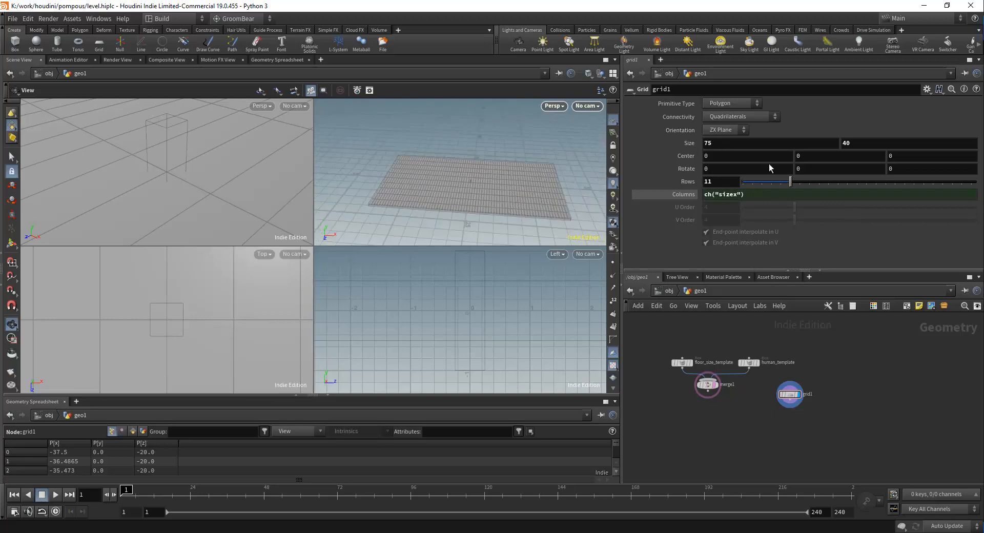
click(854, 144)
right_click(854, 143)
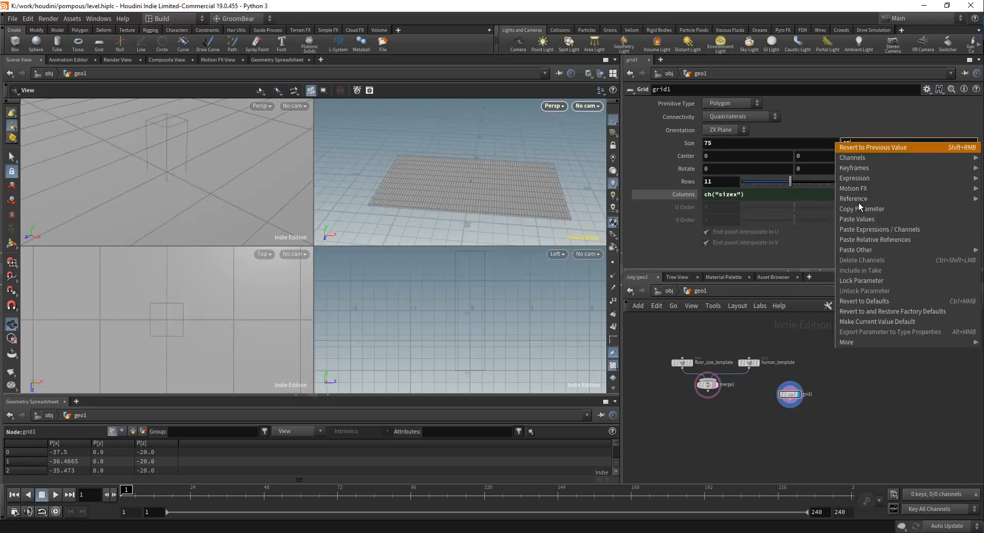
click(877, 208)
click(724, 183)
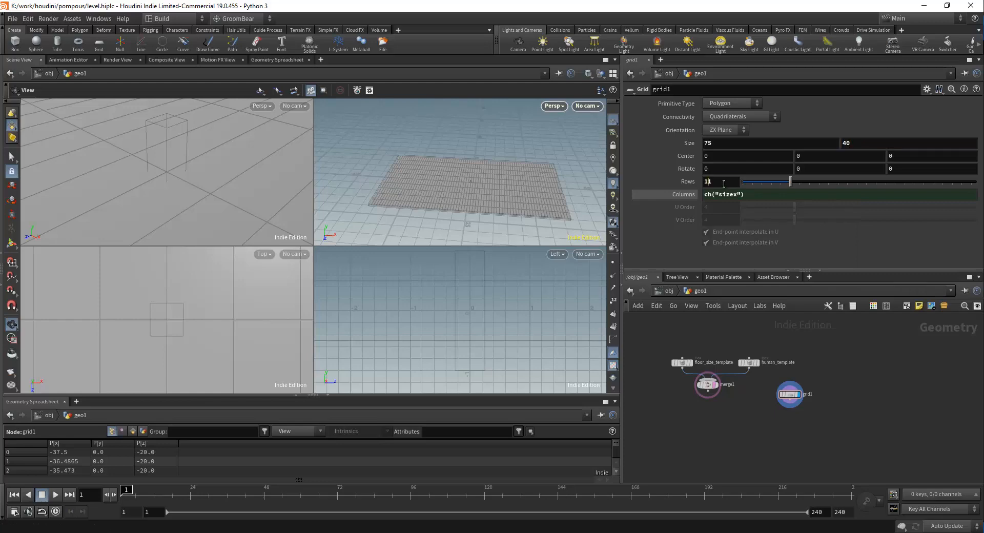
key(BackSpace)
right_click(723, 186)
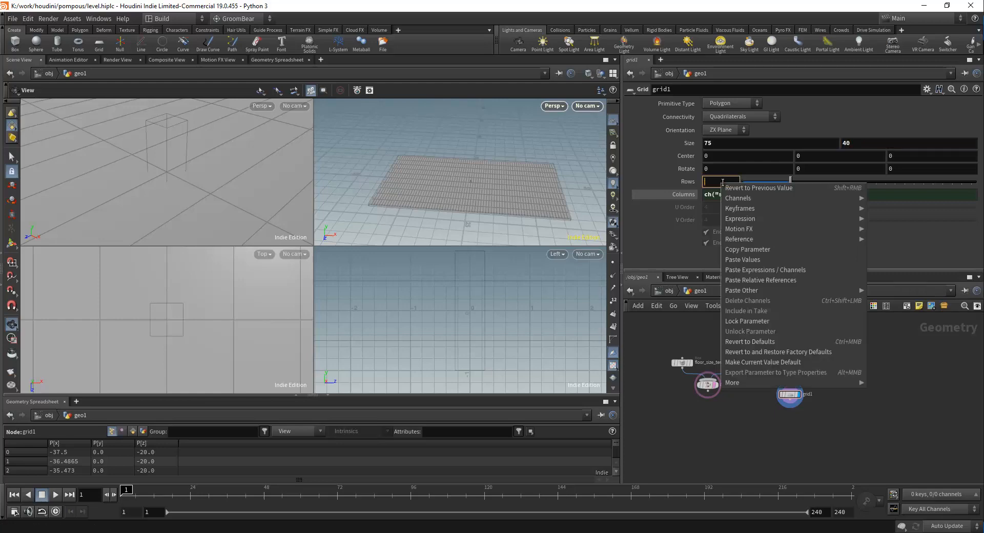
click(776, 281)
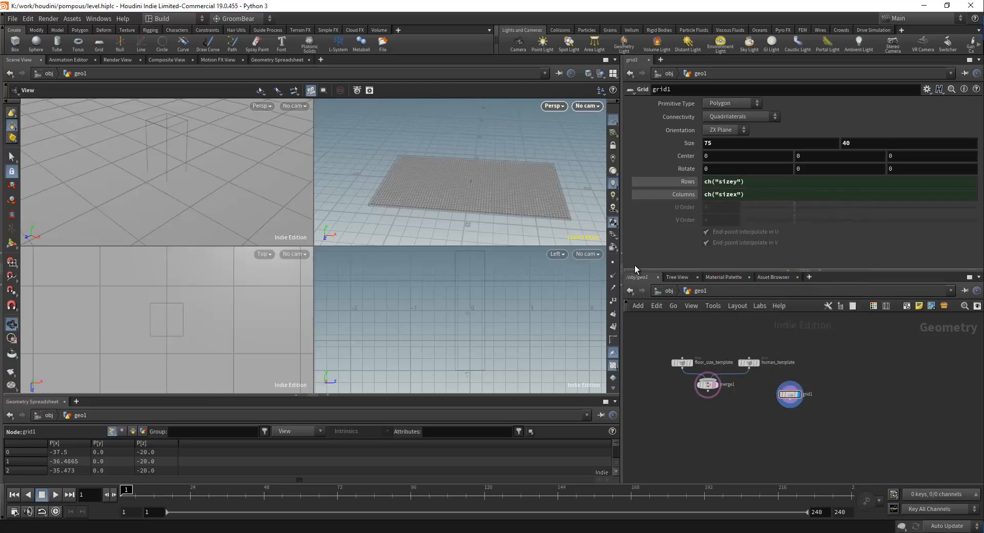
Examine the floor grid's cell spacing and extent against the template overlay, from close up, low angles and overview.
scroll(540, 214, up, 10)
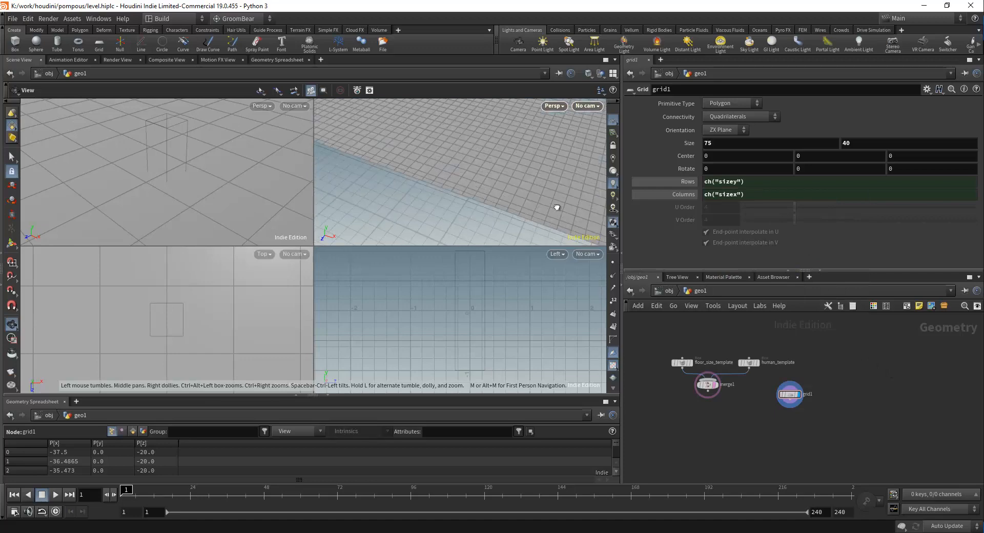
mouse_move(557, 207)
mouse_down()
mouse_move(593, 199)
mouse_move(541, 211)
mouse_up()
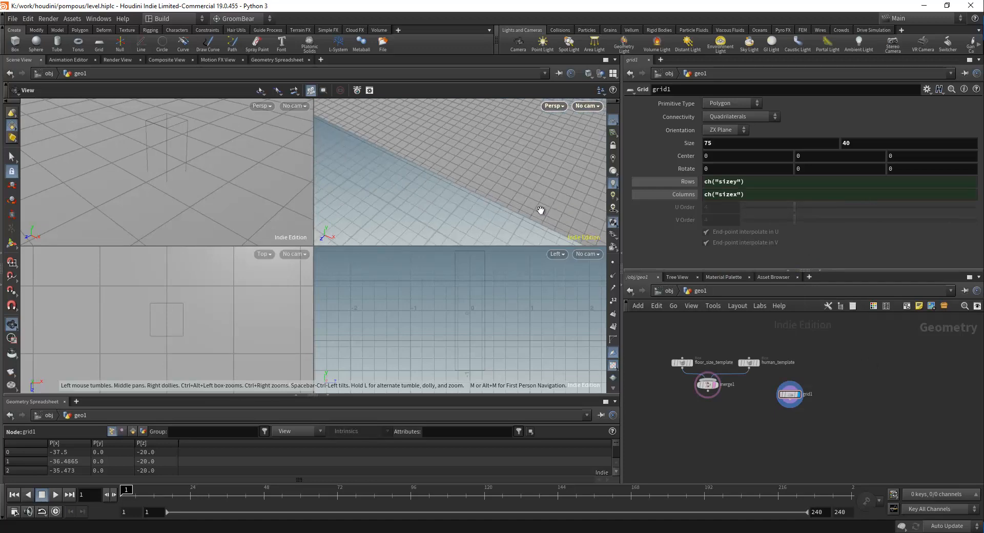
mouse_move(856, 142)
middle_down()
mouse_move(853, 123)
mouse_move(912, 128)
mouse_move(861, 131)
middle_up()
drag(473, 190, 462, 164)
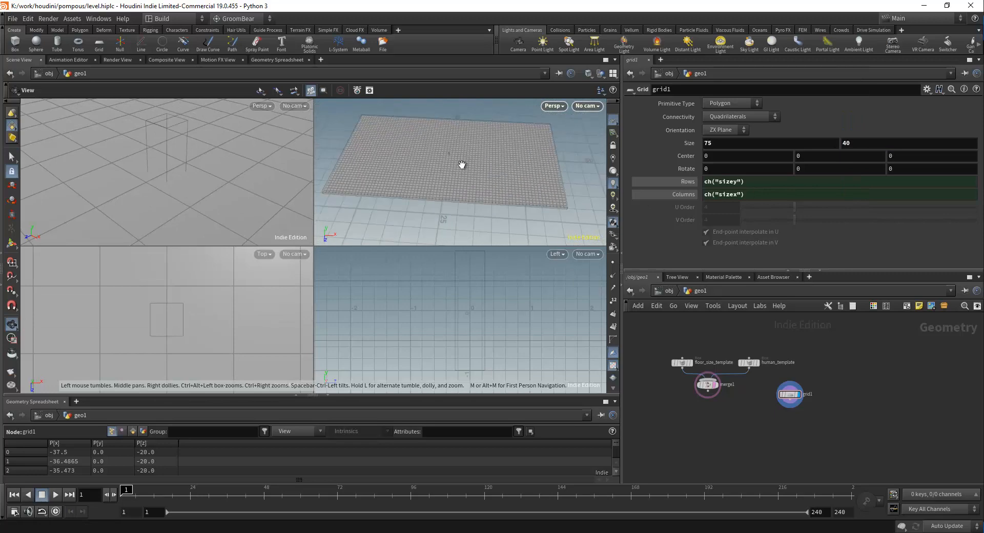
scroll(397, 180, up, 5)
drag(397, 180, 426, 136)
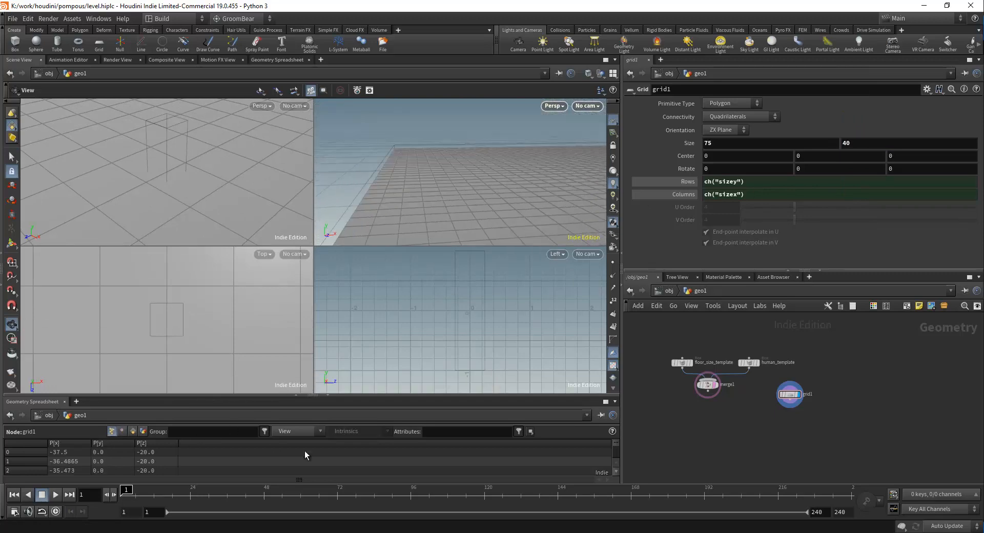
drag(616, 445, 575, 442)
scroll(810, 385, down, 2)
drag(505, 236, 562, 190)
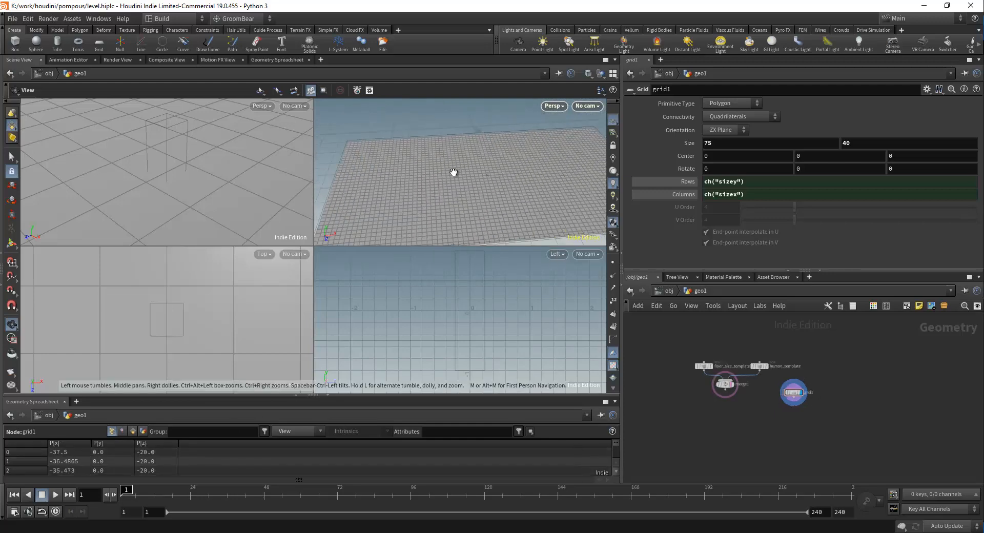
drag(454, 172, 520, 160)
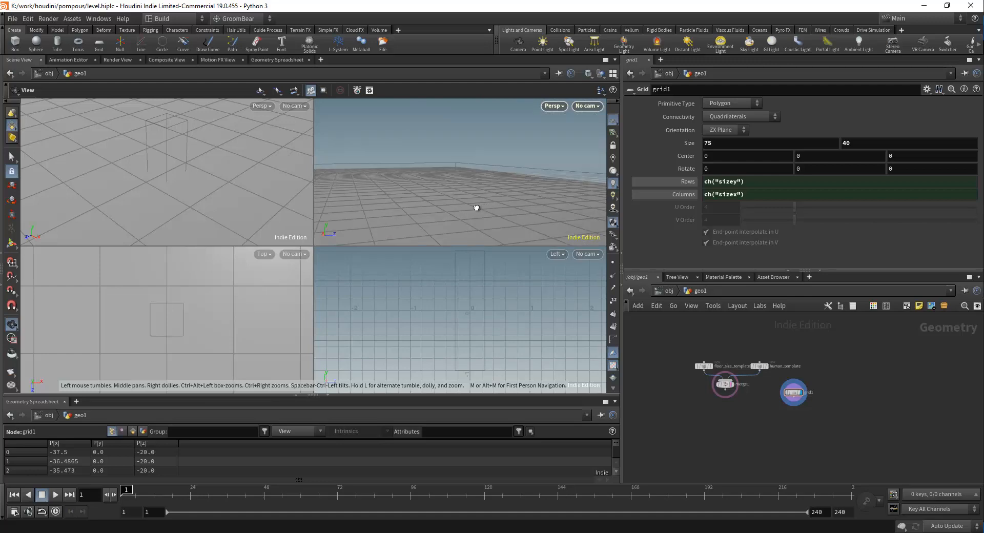
drag(415, 222, 421, 188)
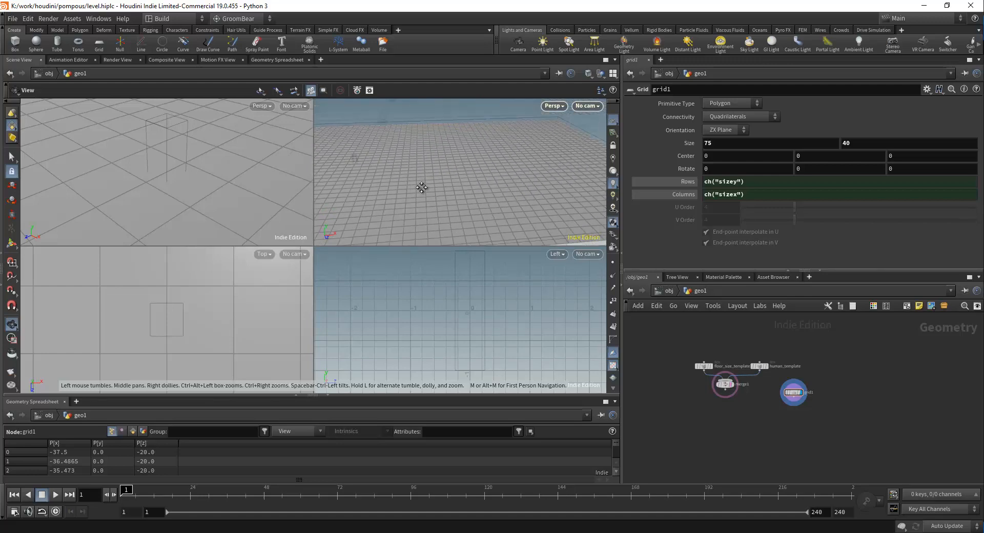
scroll(403, 195, up, 5)
middle_drag(404, 194, 404, 176)
scroll(415, 187, up, 5)
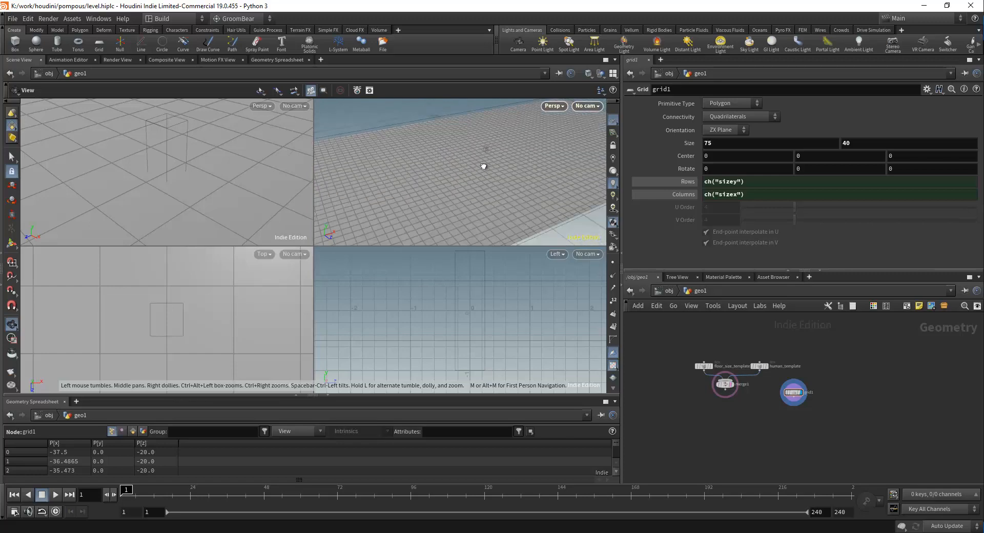
drag(452, 172, 421, 178)
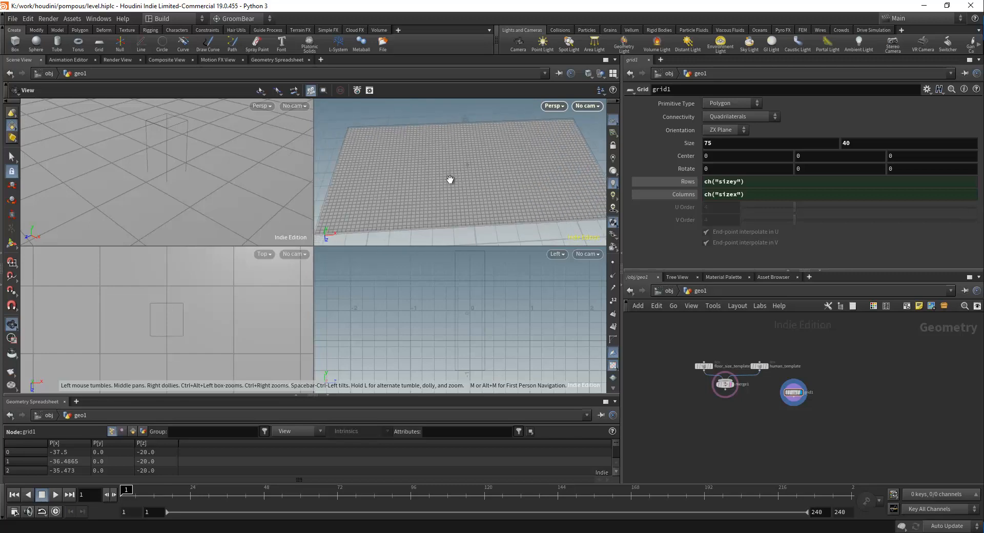
Rename the grid node as floor and save the scene.
scroll(814, 402, up, 4)
double_click(805, 386)
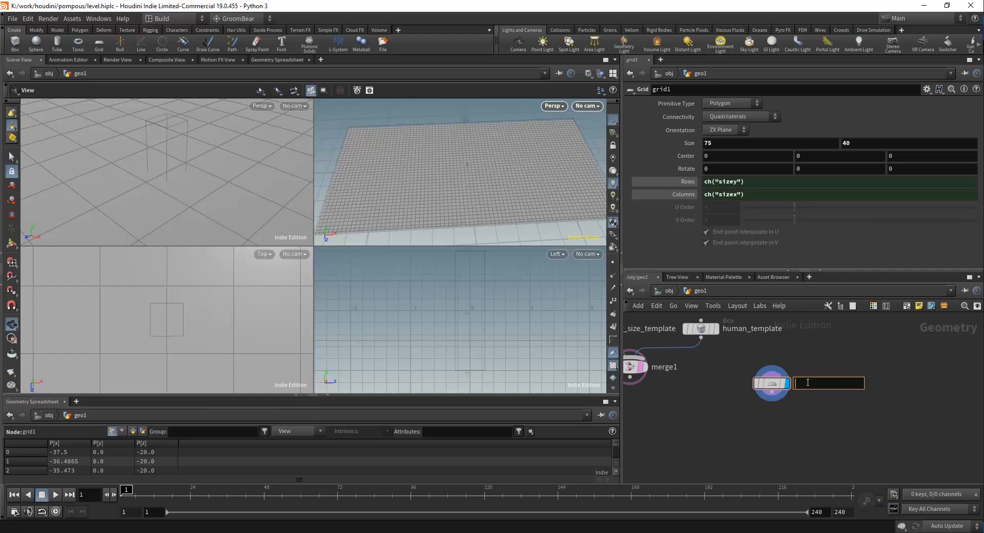
text(floor)
key(Return)
scroll(799, 387, down, 4)
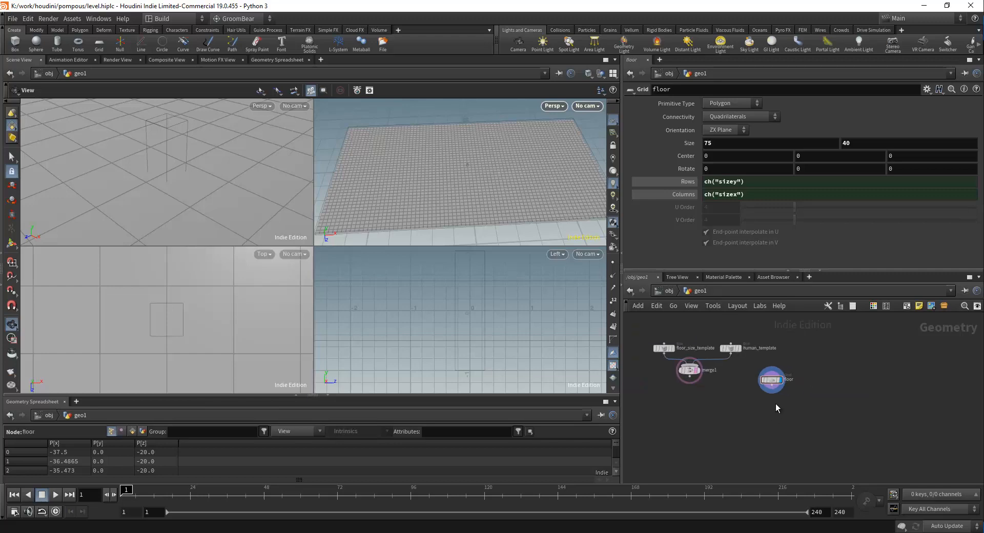
key(ctrl+s)
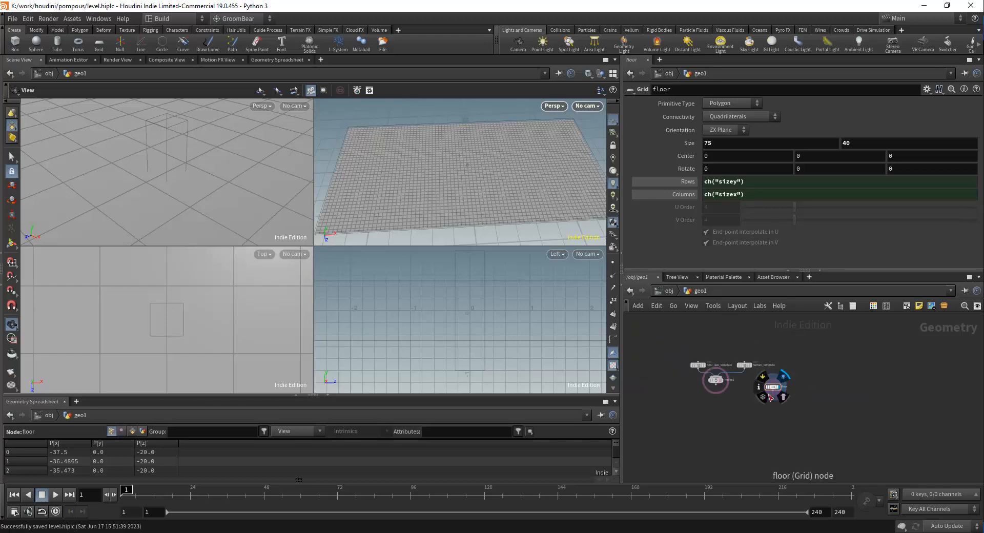
Shift the floor node slightly down in the network and add a Box node below it.
drag(773, 388, 768, 395)
middle_drag(771, 431, 752, 403)
scroll(753, 403, up, 3)
scroll(752, 403, down, 2)
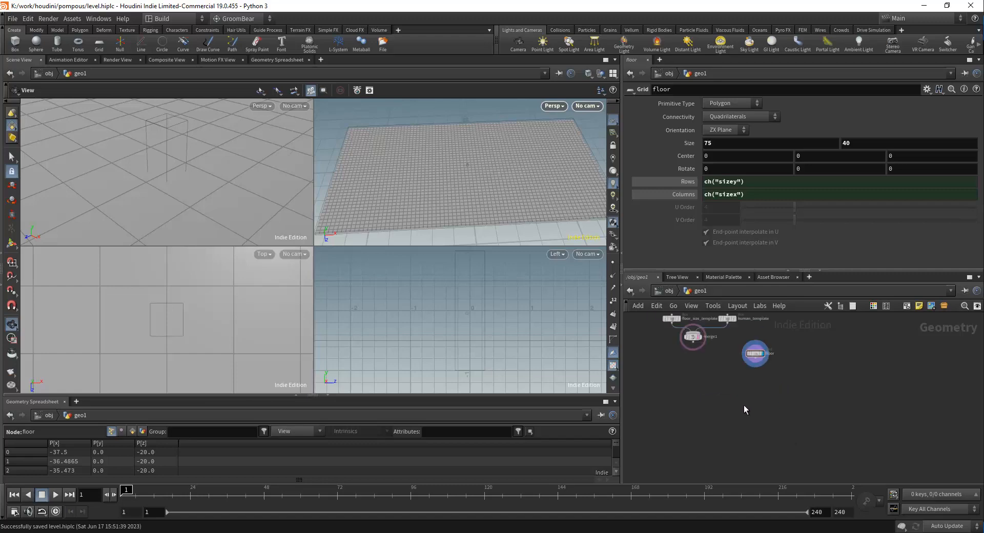
drag(433, 188, 434, 149)
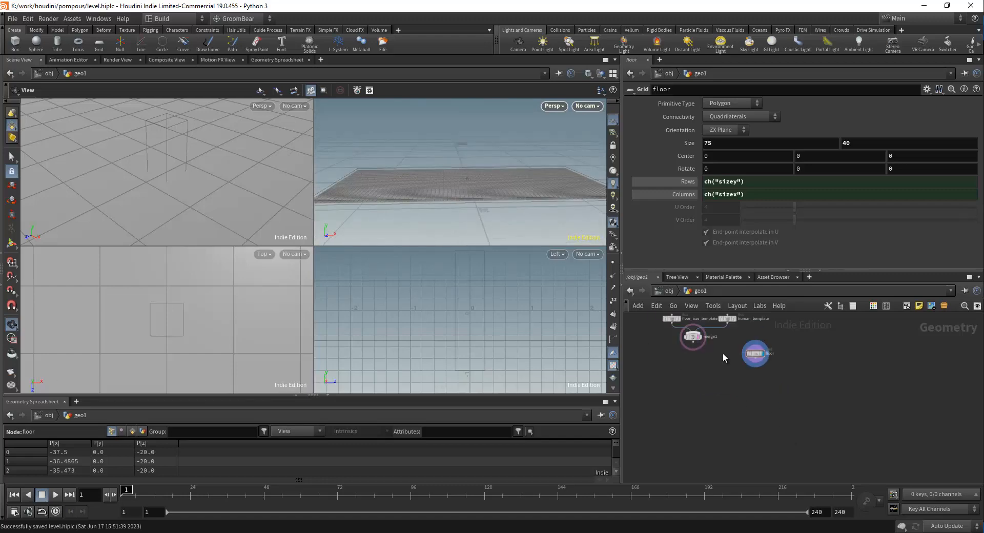
key(Tab)
text(cur)
key(Return)
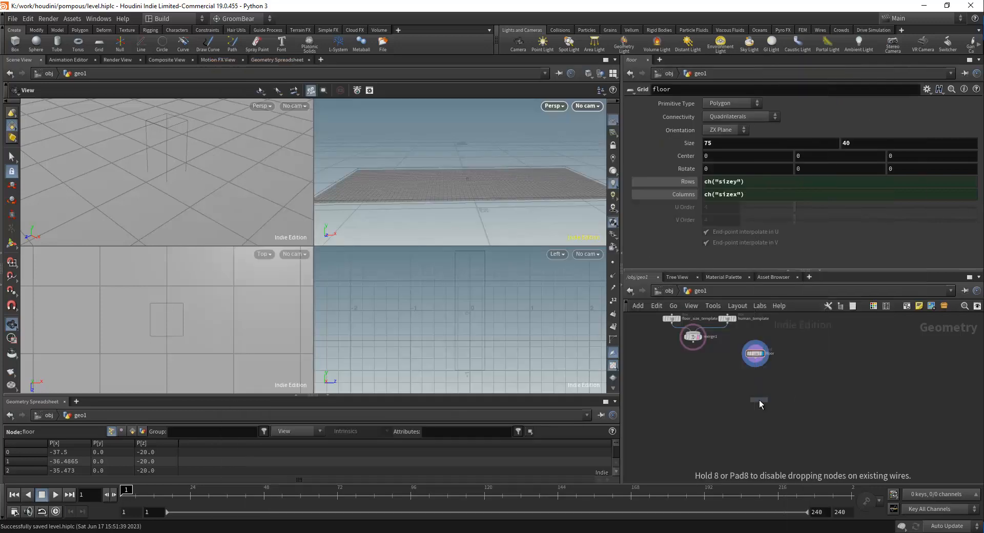
click(760, 413)
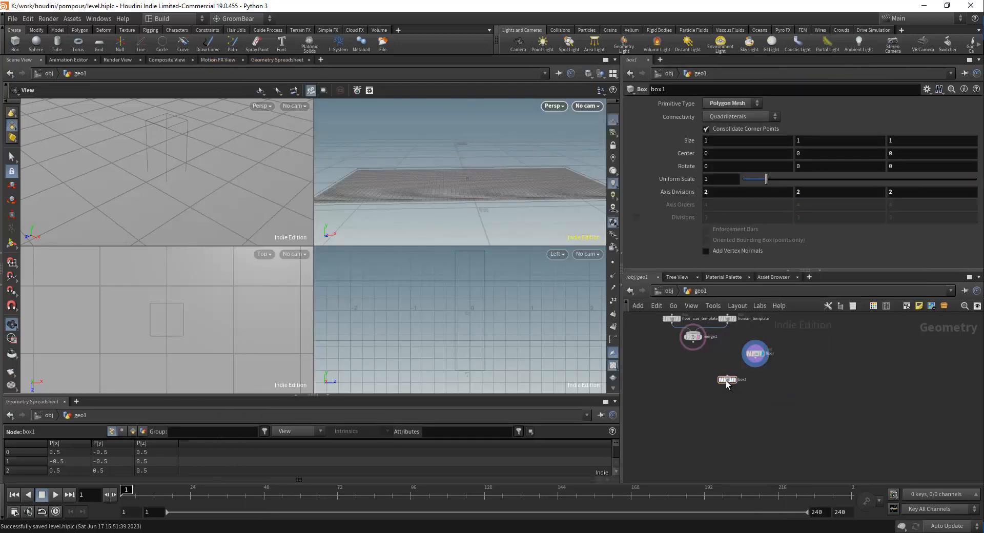
drag(727, 376, 757, 365)
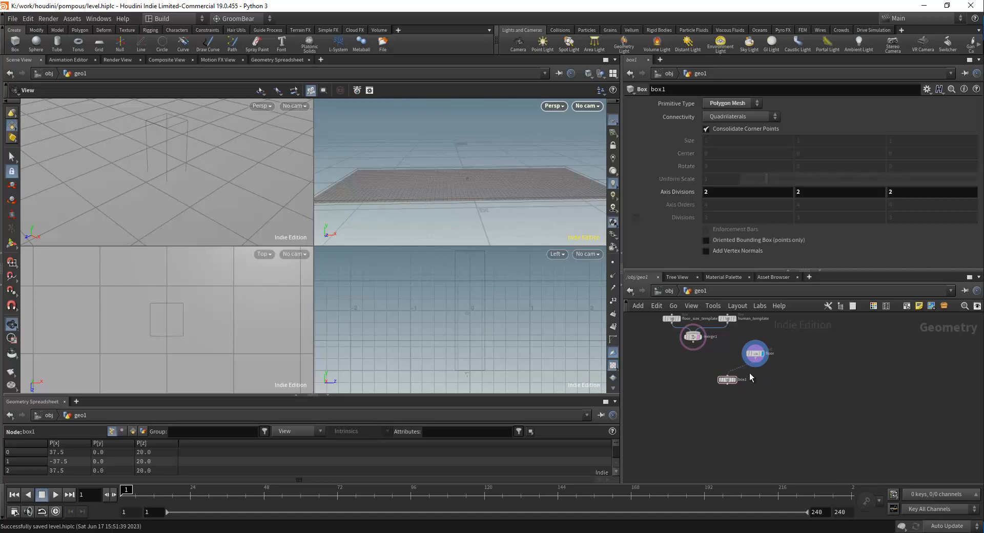
scroll(751, 371, up, 3)
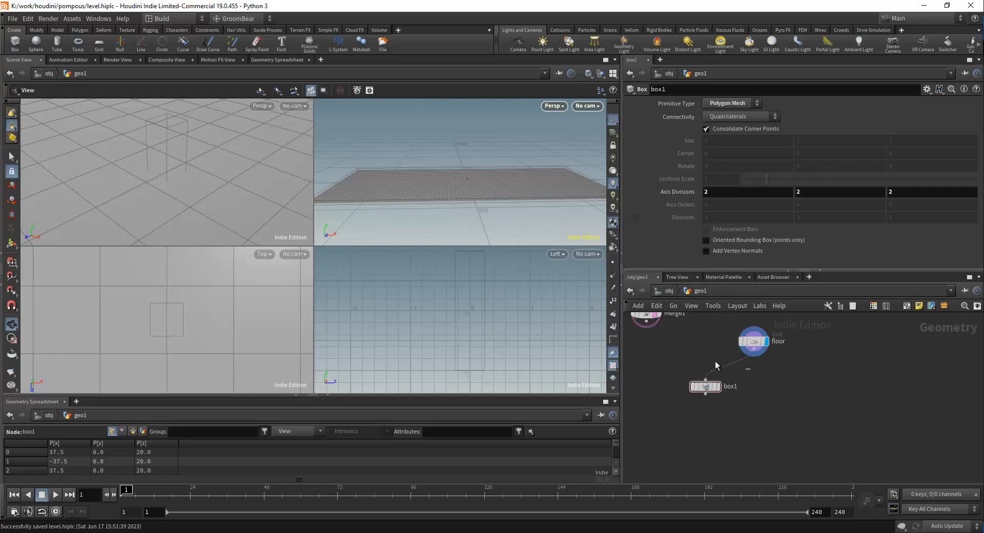
drag(715, 361, 774, 385)
key(Delete)
Move box1 beside the floor node and combine floor and box1 in a new Merge node.
scroll(768, 391, down, 4)
scroll(767, 378, up, 2)
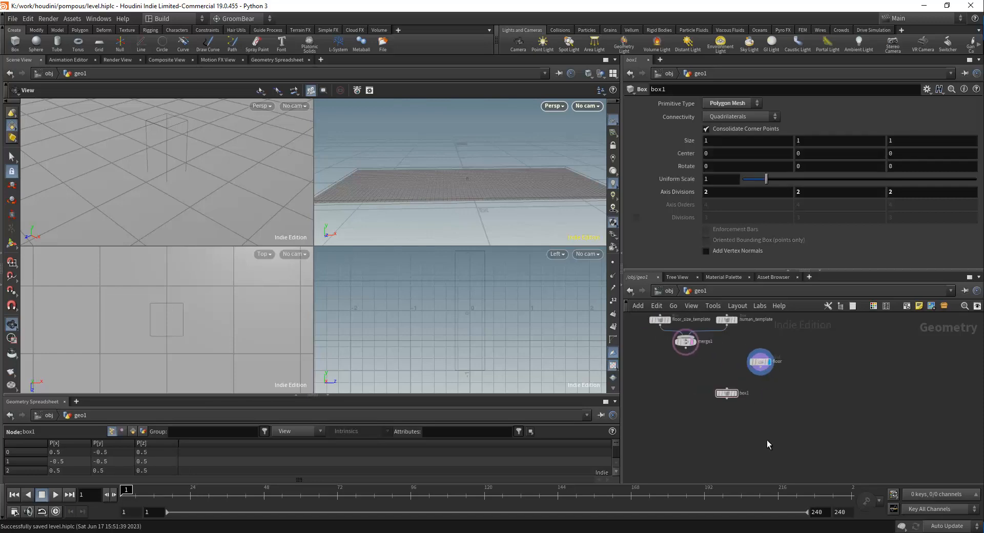
key(Tab)
text(merge)
key(Return)
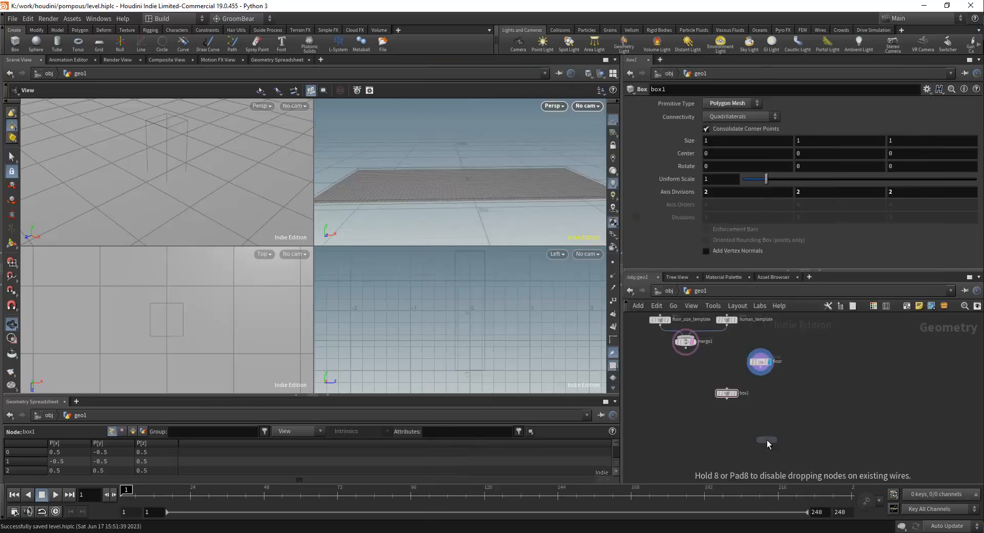
click(767, 439)
drag(727, 399, 815, 390)
key(Escape)
middle_drag(836, 429, 808, 412)
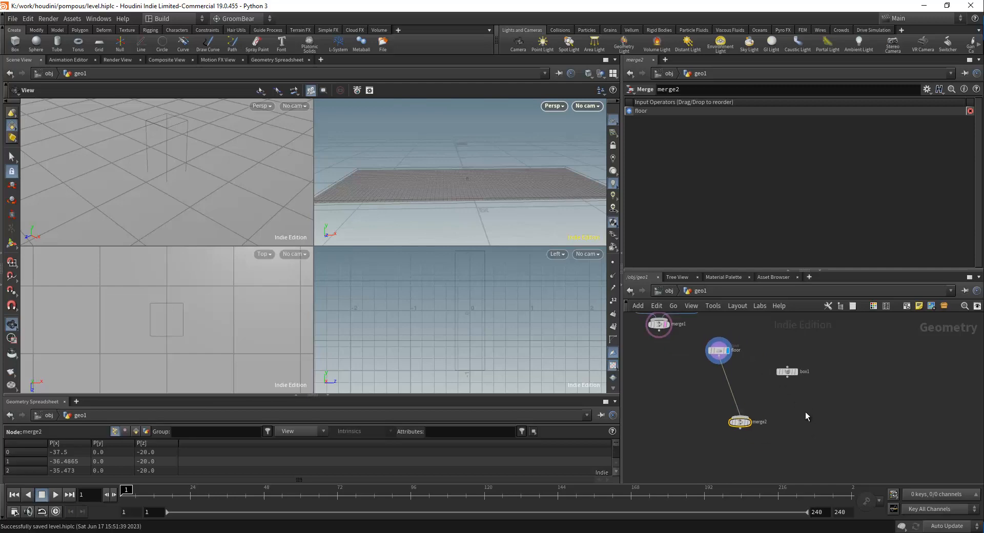
scroll(808, 411, down, 2)
drag(793, 390, 760, 415)
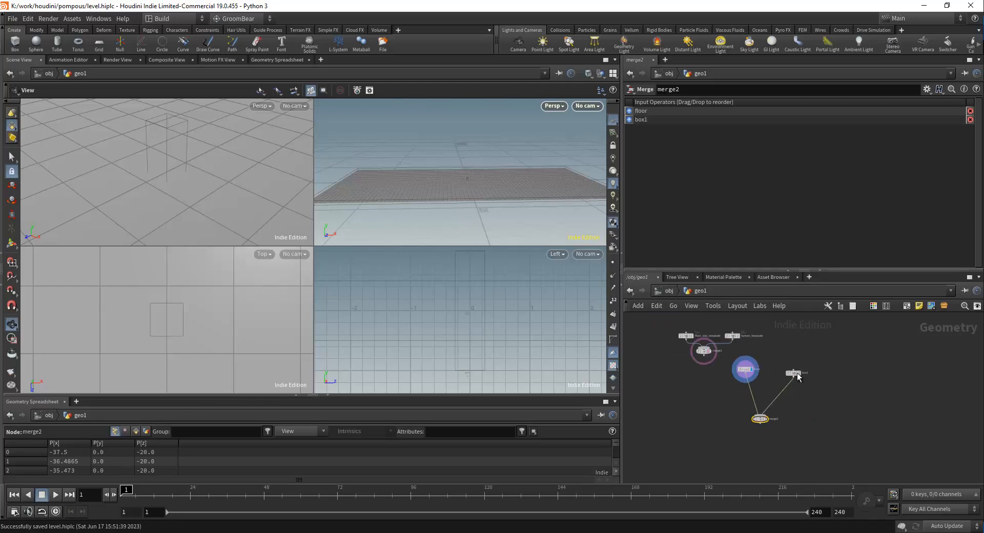
Consult the art gallery layout reference images in the browser window, including the Courtauld Gallery photo.
drag(796, 379, 797, 369)
drag(420, 180, 466, 180)
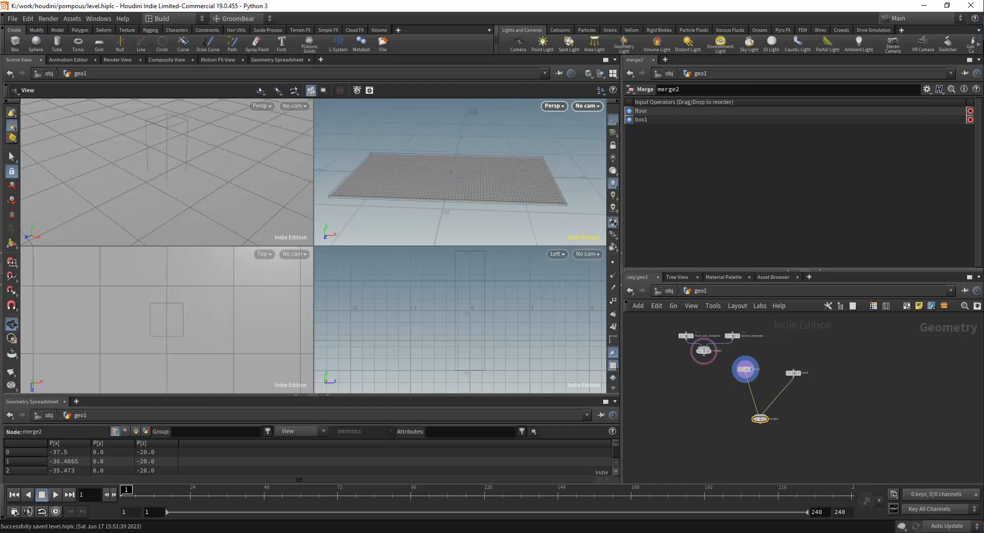
drag(983, 51, 507, 59)
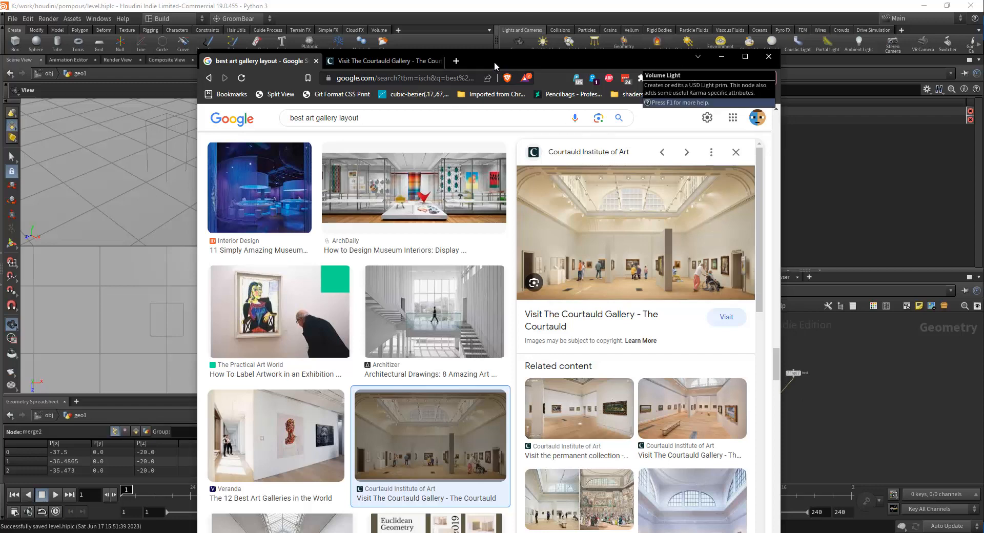
drag(494, 60, 983, 62)
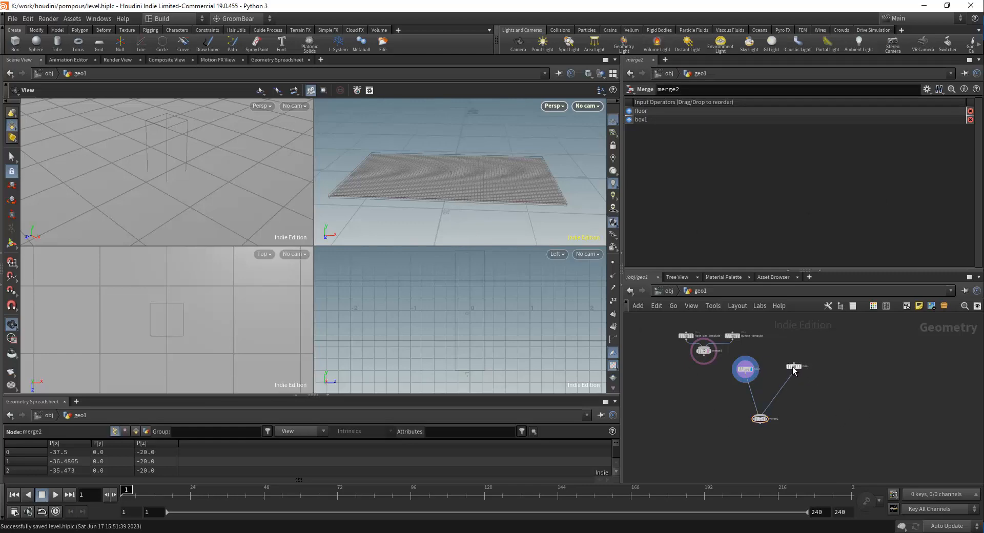
Display the combined output of merge2 and activate the viewport handles of box1.
mouse_move(799, 368)
click(768, 417)
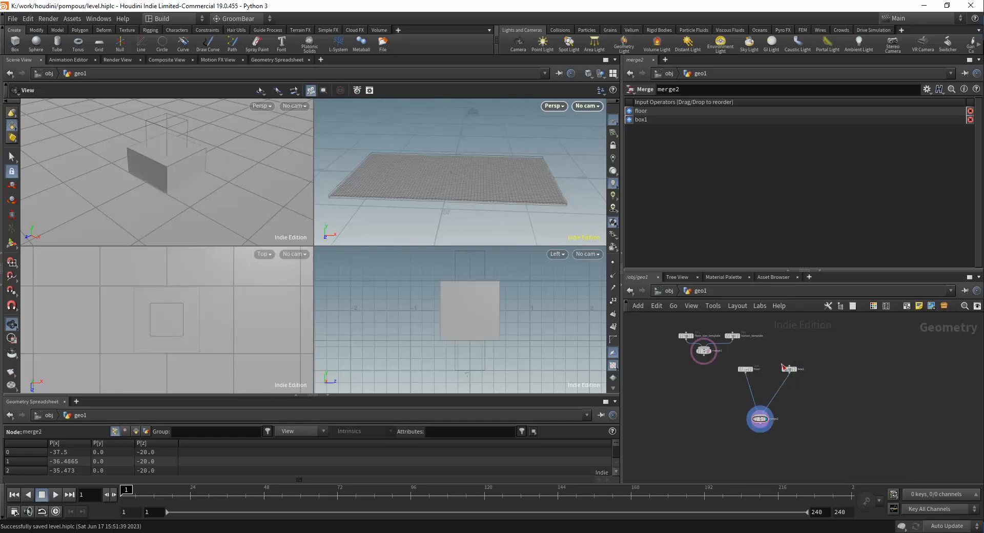
click(790, 370)
scroll(429, 156, up, 3)
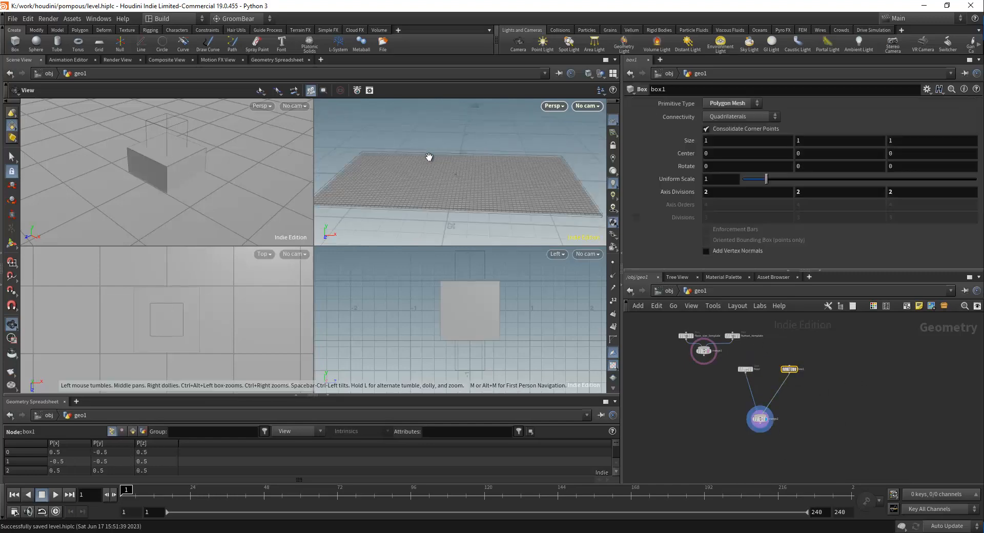
right_drag(442, 167, 338, 237)
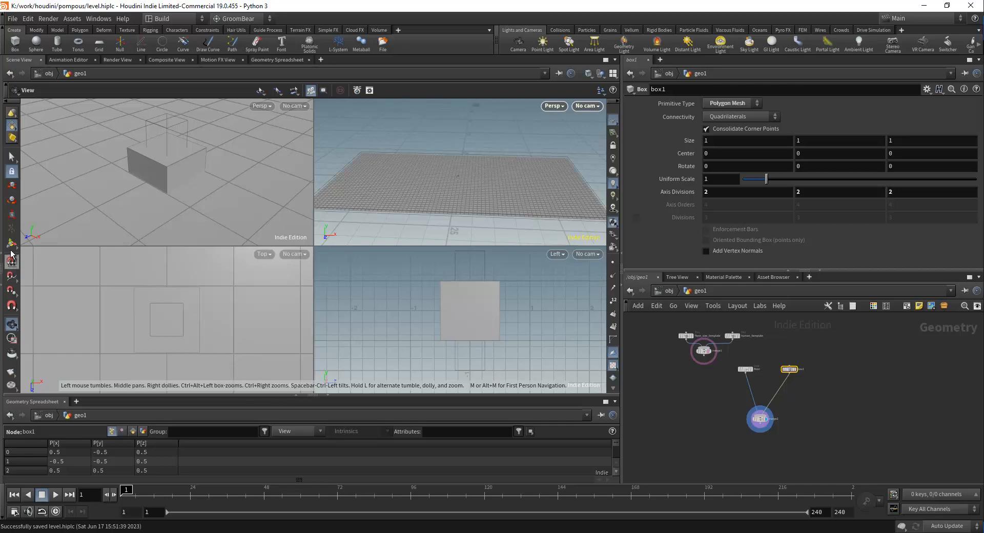
key(Return)
key(Escape)
key(Return)
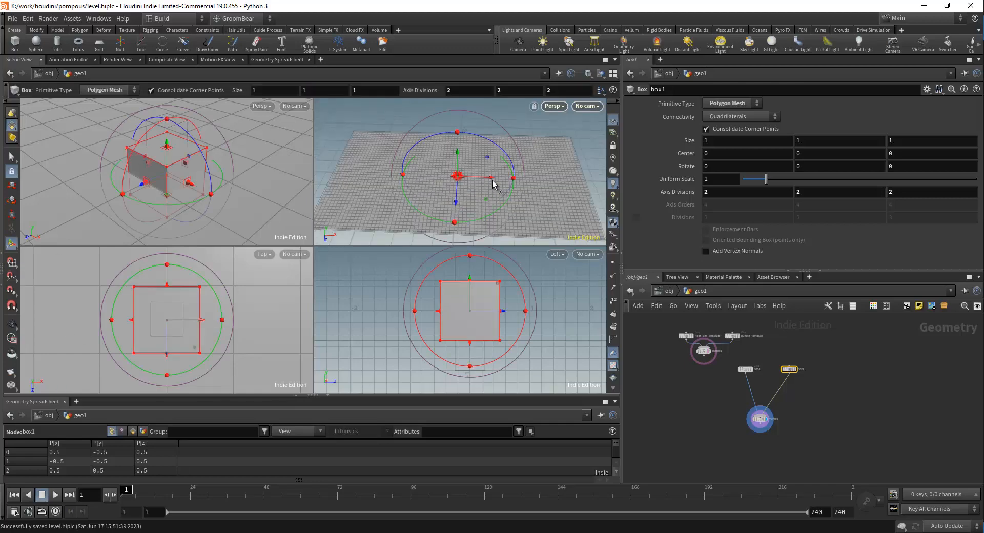
Try stretching box1 along X in the perspective view to a length of about 7.05.
drag(495, 179, 587, 181)
key(ctrl+z)
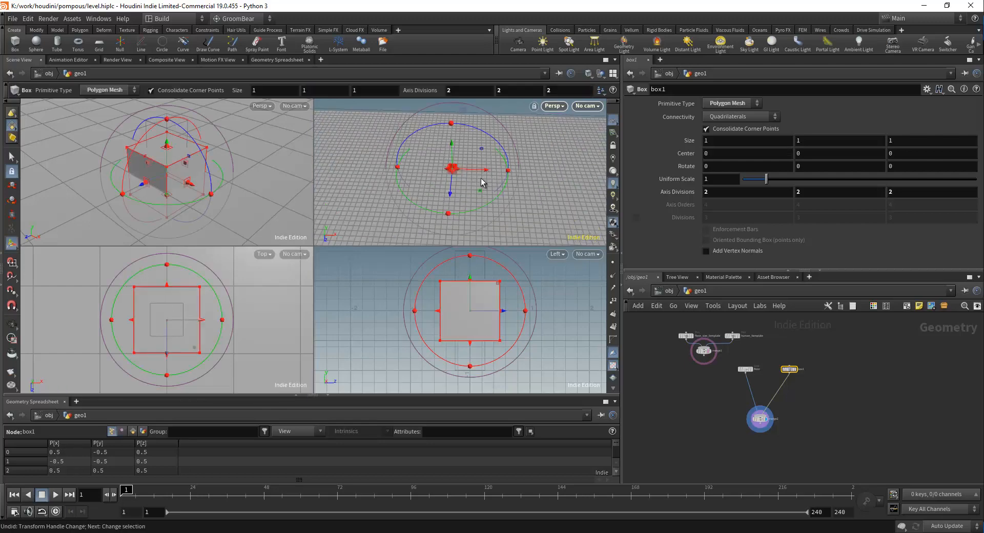
alt+scroll(459, 177, up, 10)
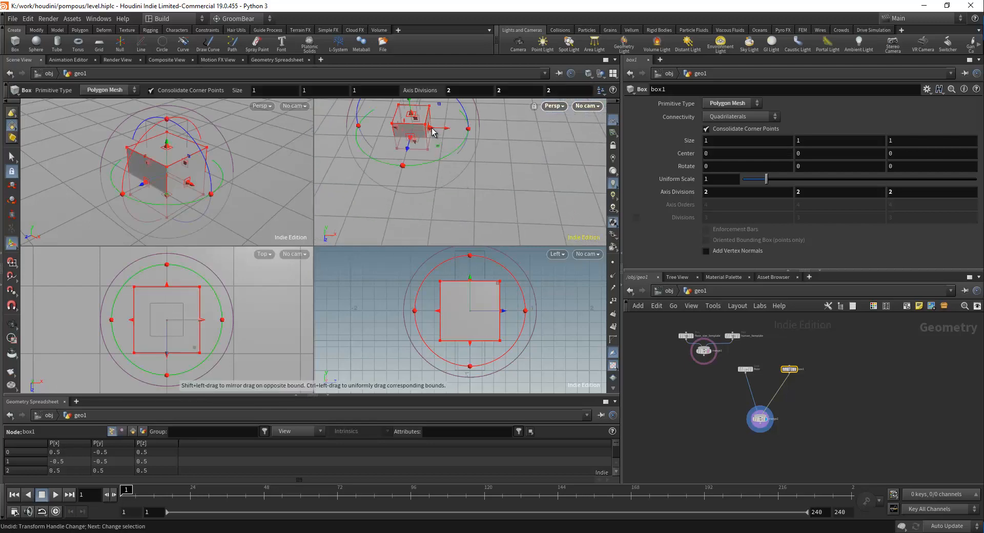
drag(432, 129, 610, 135)
alt+scroll(417, 204, down, 8)
alt+drag(418, 204, 410, 215)
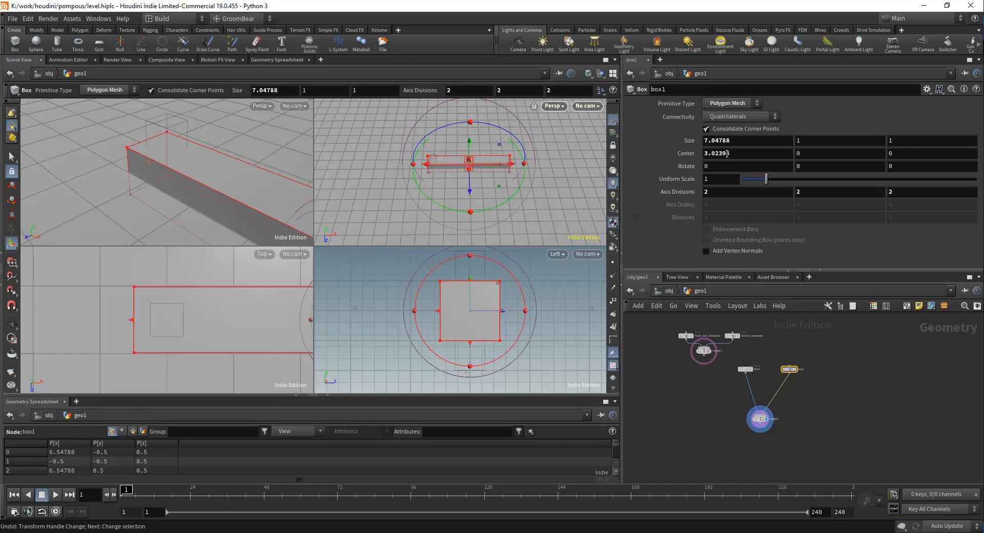
alt+scroll(446, 205, down, 3)
Reset box1's X center to 0 and set its X size to 75.
click(662, 156)
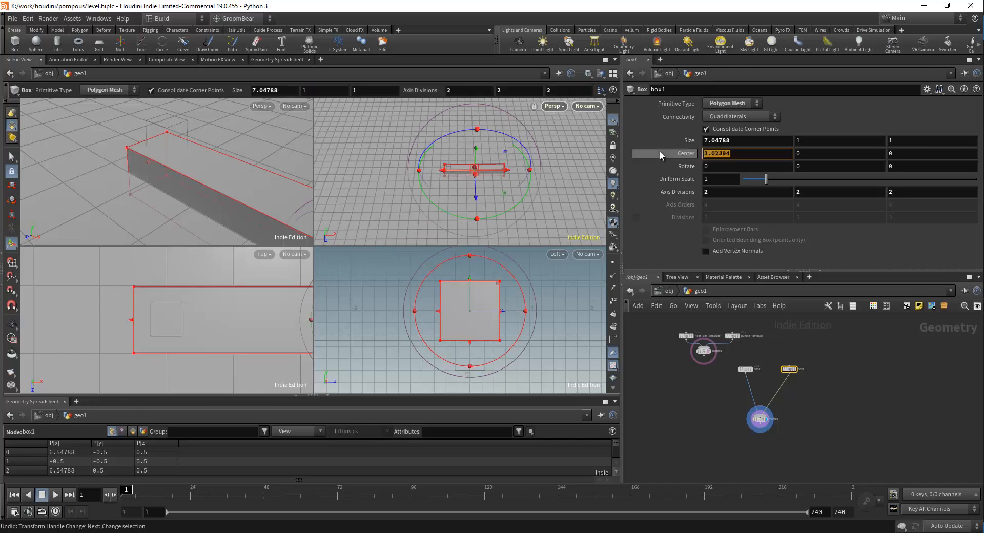
ctrl+middle_click(660, 156)
click(662, 143)
text(7)
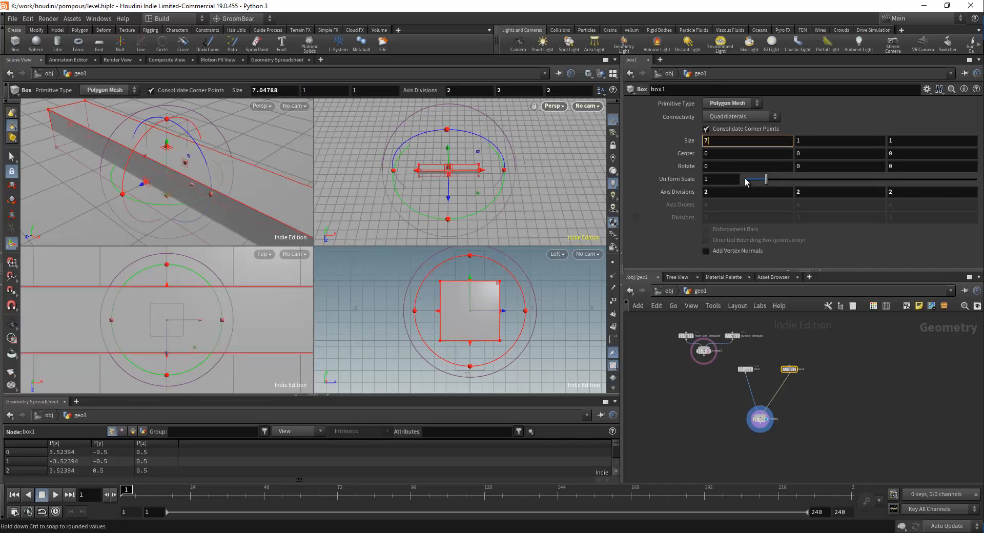
text(5)
key(Return)
Move box1 to the floor's long back edge, at about -19.79 in Z.
alt+scroll(468, 200, down, 8)
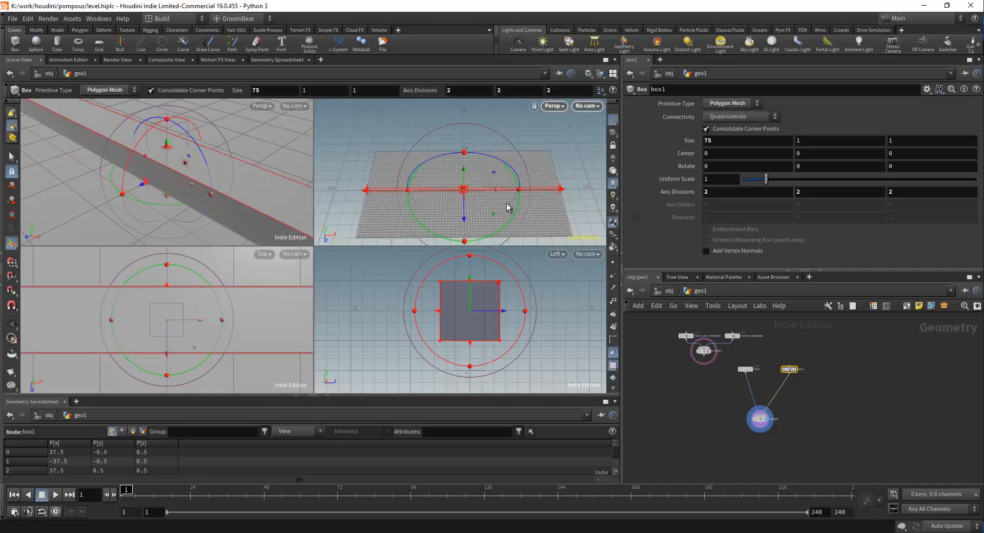
alt+drag(507, 208, 484, 209)
key(Escape)
alt+scroll(434, 203, up, 3)
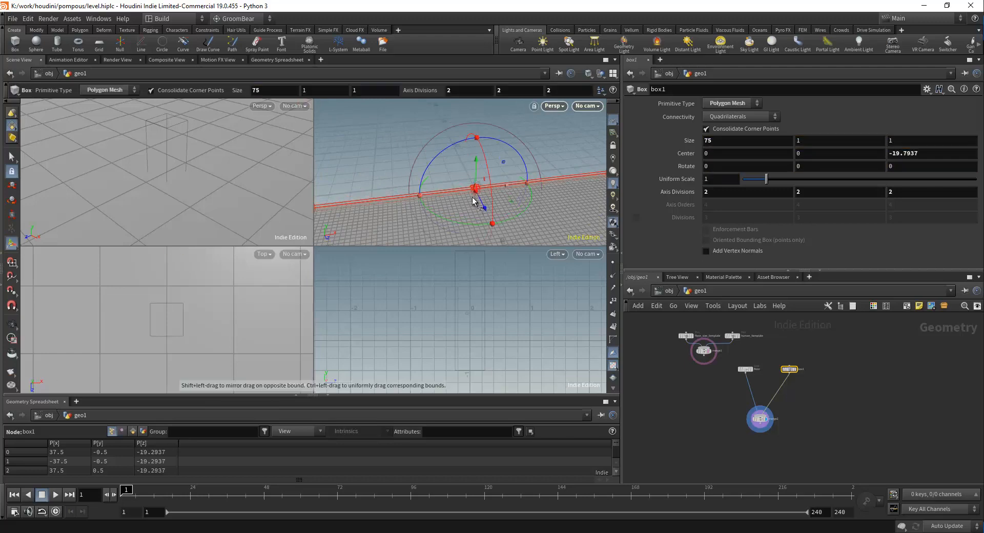
alt+right_drag(469, 199, 489, 196)
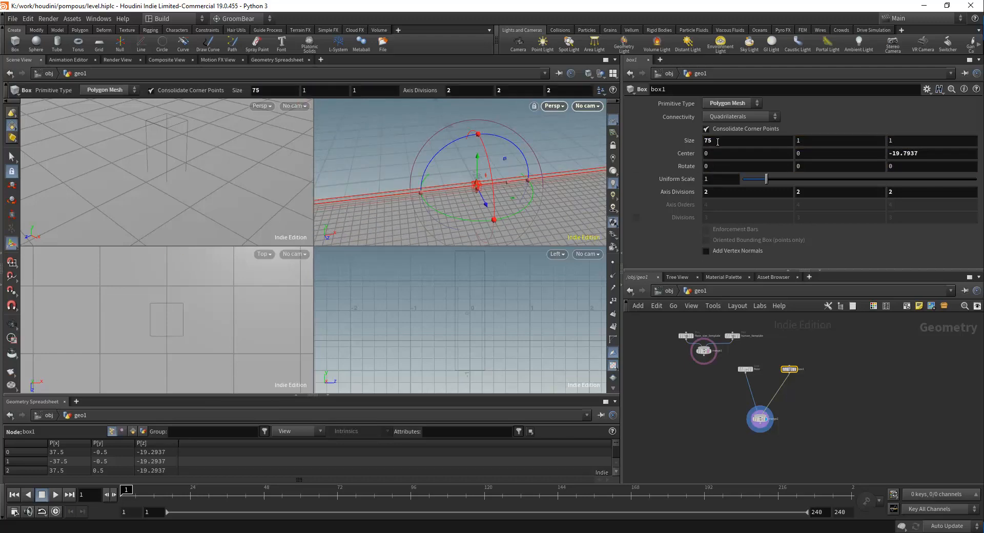
Raise box1's Y size to 25 and lift the box to a Y center of about 12.44.
middle_drag(809, 141, 923, 126)
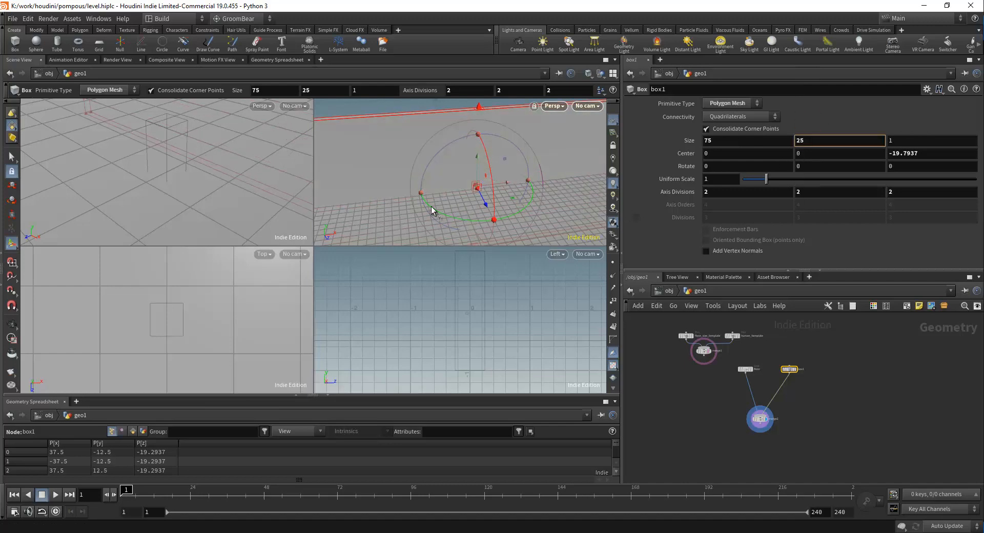
alt+right_drag(422, 180, 424, 213)
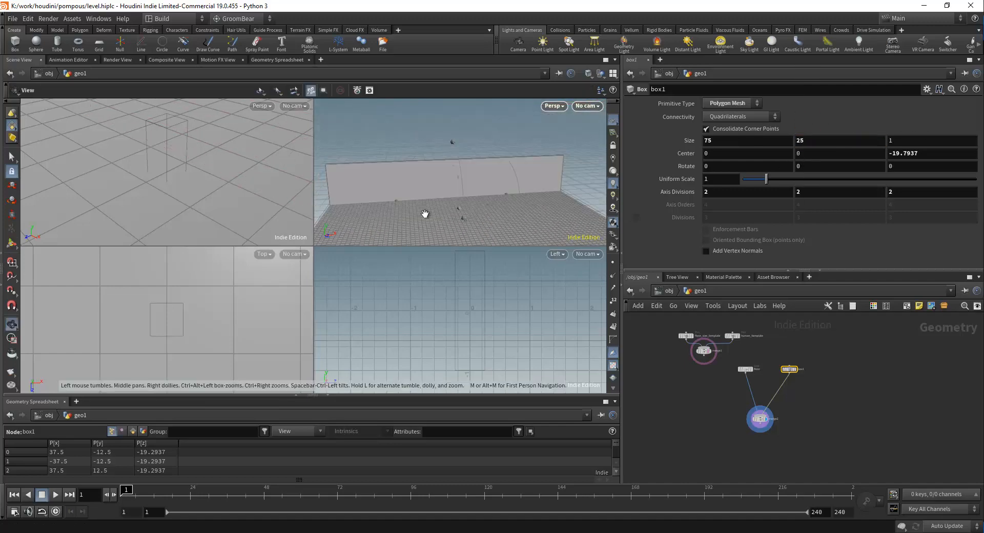
drag(453, 177, 434, 209)
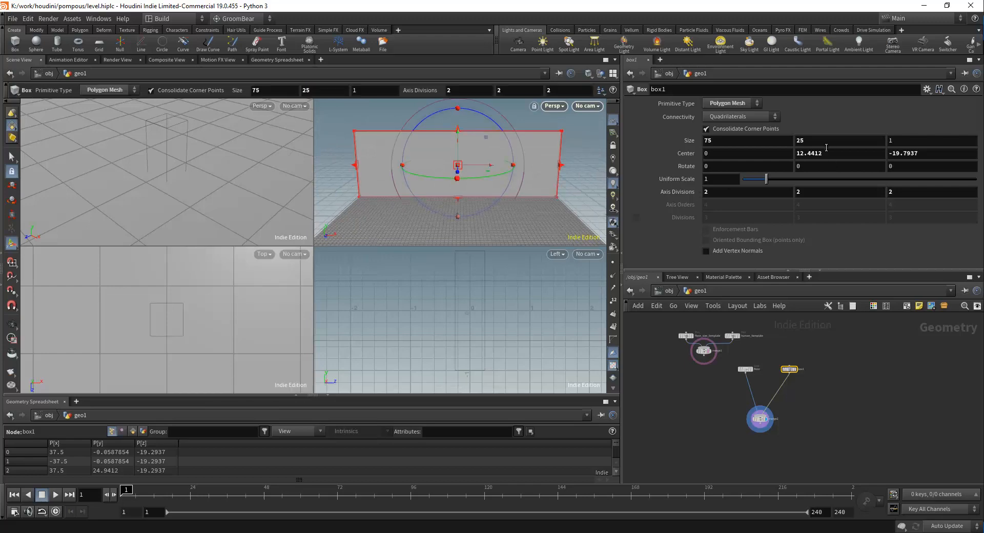
Set box1's Y size to 10 and its Y center to 5.
drag(796, 140, 858, 157)
text(10)
key(Return)
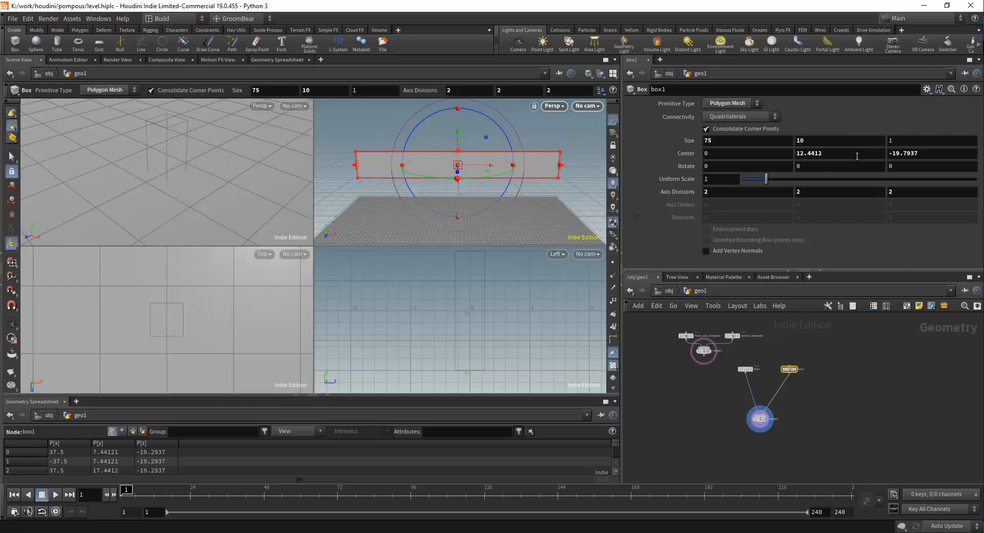
alt+drag(404, 200, 435, 199)
drag(451, 135, 451, 159)
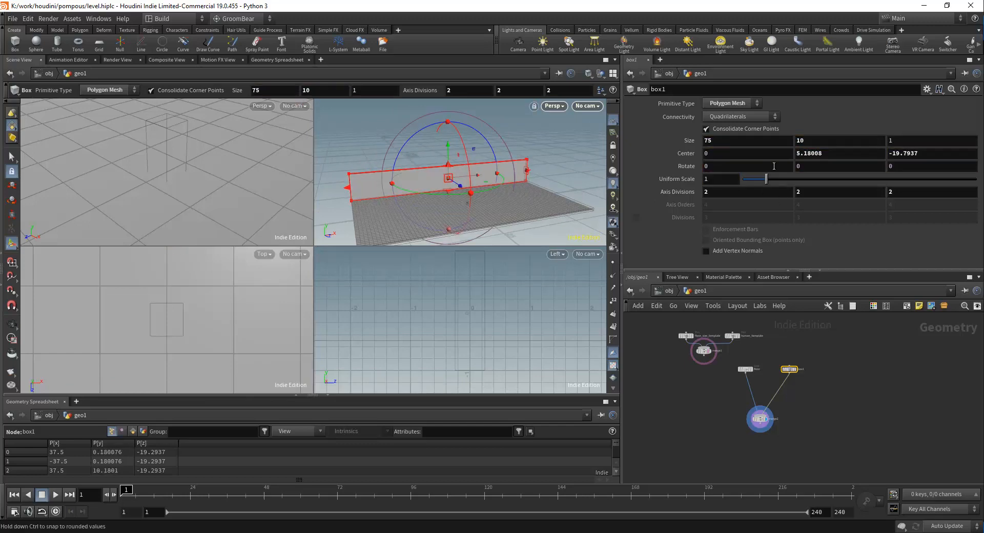
click(821, 153)
text(5)
key(Return)
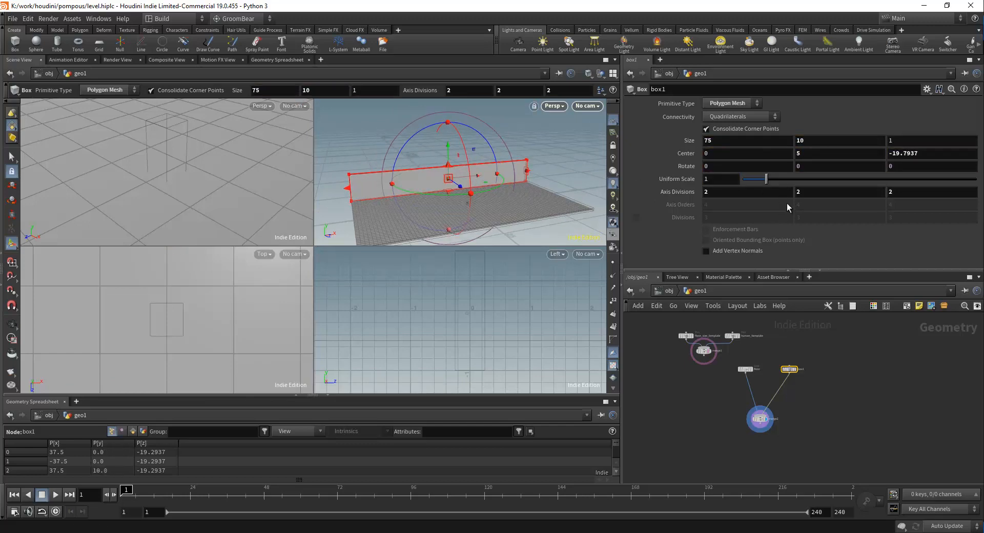
Link box1's Y center to half its height with the relative reference expression ch("sizey") * .5.
click(811, 142)
right_click(811, 141)
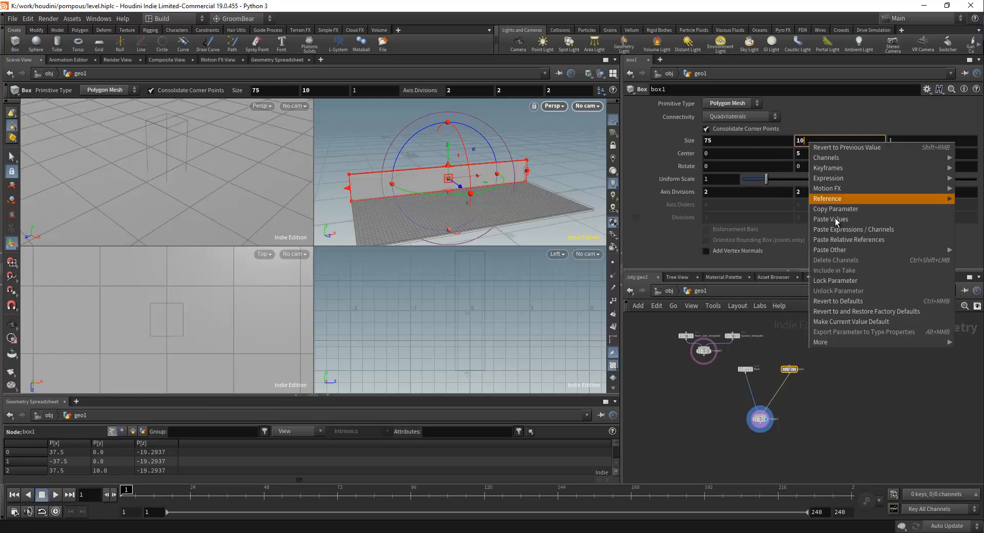
click(841, 211)
click(814, 154)
right_click(814, 155)
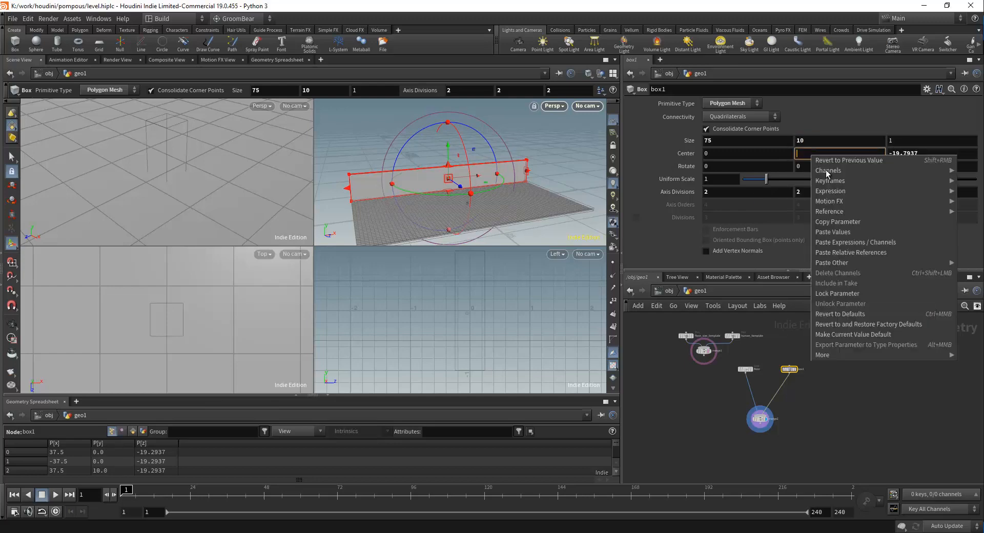
click(849, 252)
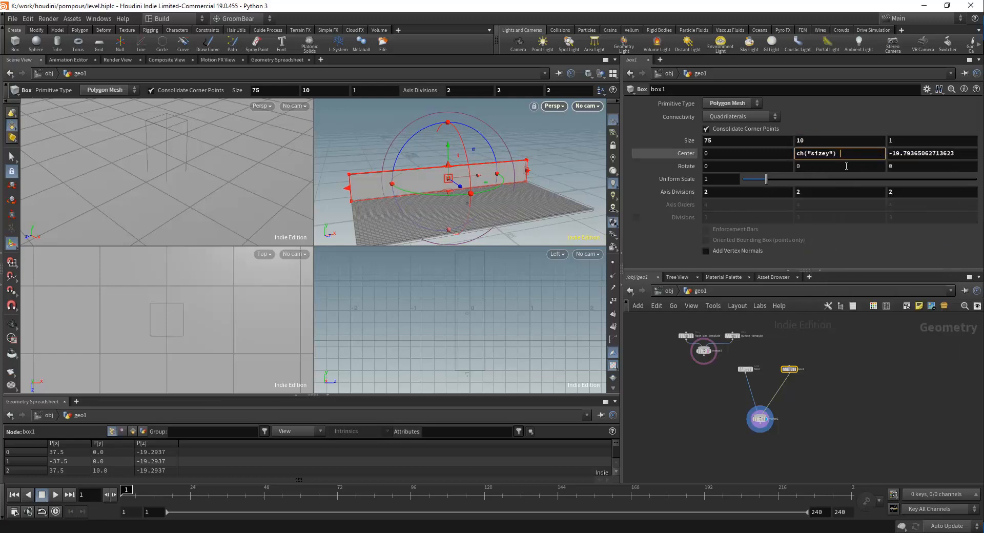
text(* .5)
key(Return)
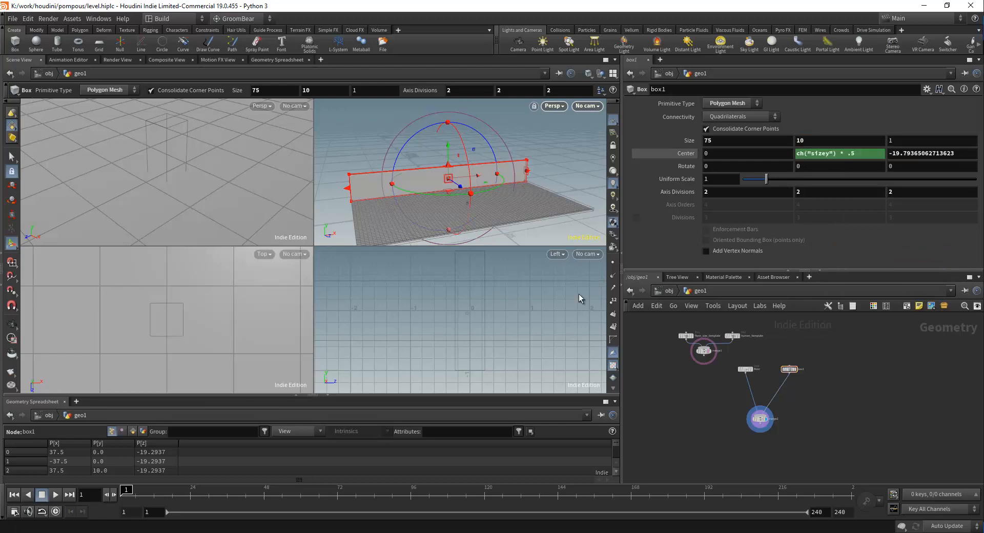
Test the height expression by adjusting box1 vertically with its viewport handles, and undo the changes.
key(space)
drag(448, 147, 451, 127)
key(ctrl+z)
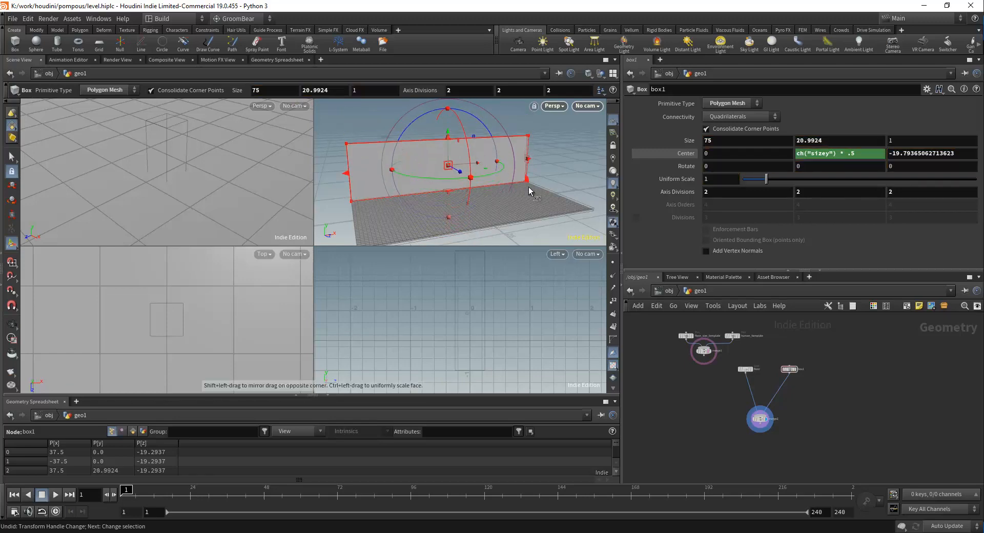
key(ctrl+z)
alt+right_drag(432, 180, 414, 207)
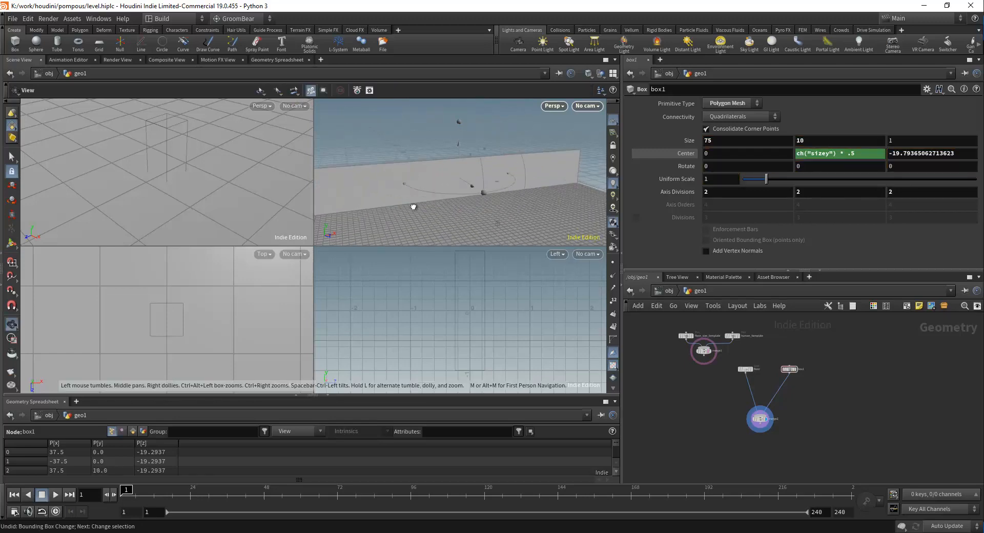
drag(414, 207, 466, 193)
key(Return)
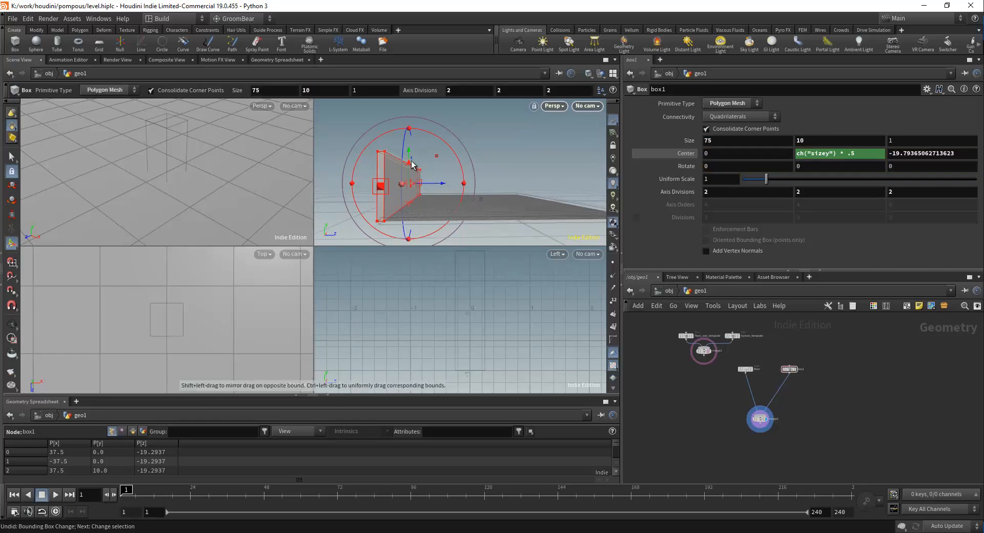
mouse_move(410, 163)
mouse_down()
mouse_move(417, 135)
mouse_move(419, 153)
mouse_up()
key(ctrl+z)
Examine the wall's height in relation to the human template from overview and low angles.
alt+drag(472, 208, 446, 209)
key(Return)
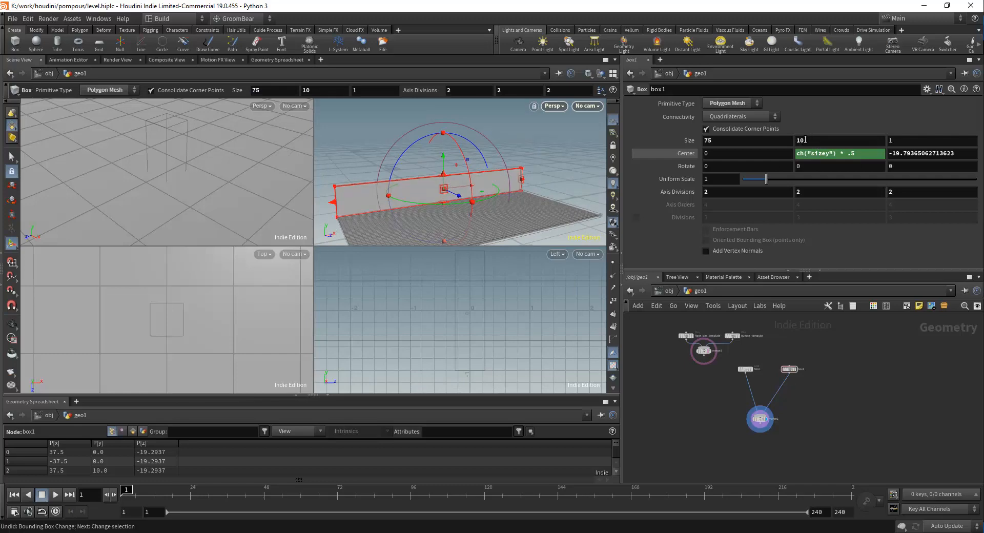
key(Escape)
scroll(444, 212, up, 6)
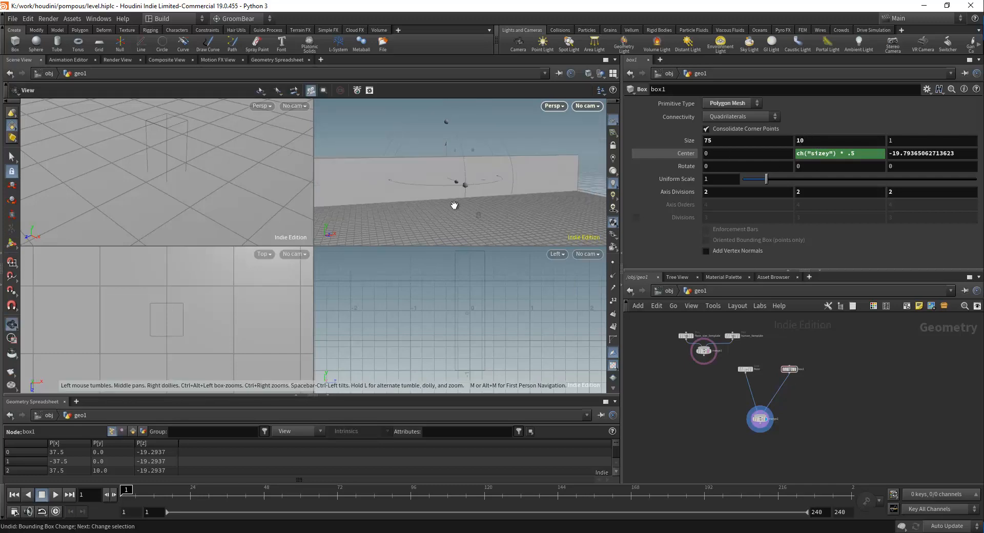
mouse_move(445, 216)
mouse_down()
mouse_move(435, 208)
mouse_move(444, 213)
mouse_up()
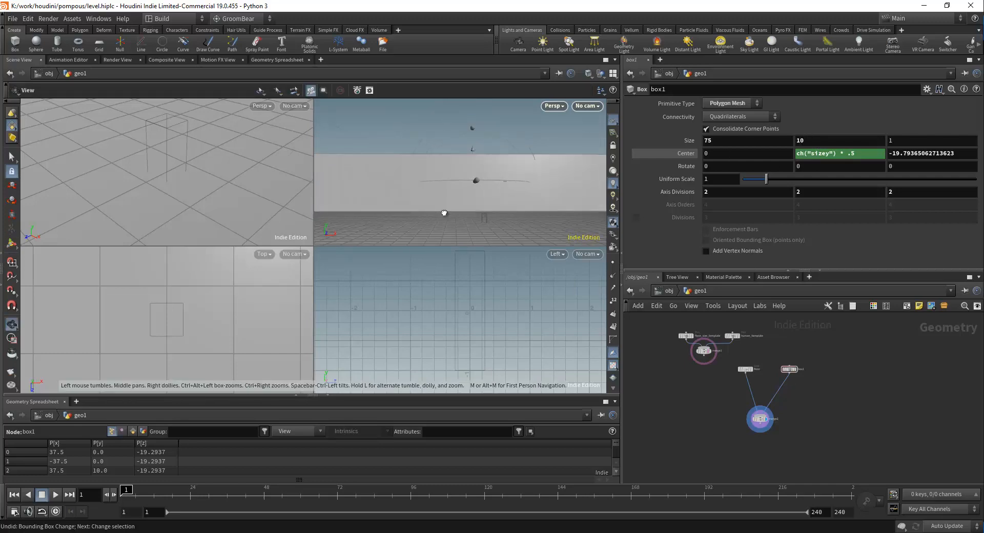
key(Return)
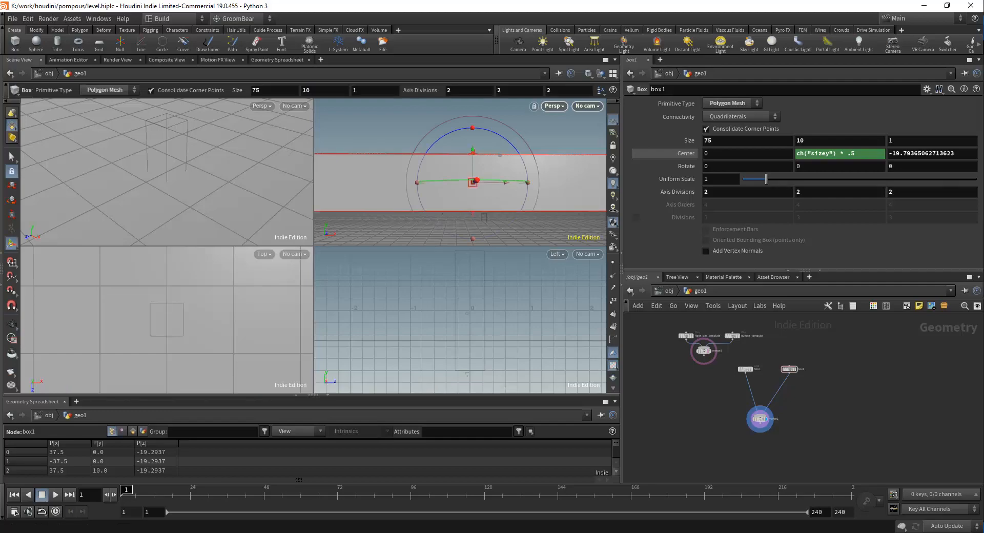
drag(983, 73, 0, 44)
Set the human_template box's Y center to 1 so that it stands on the floor.
scroll(736, 339, up, 4)
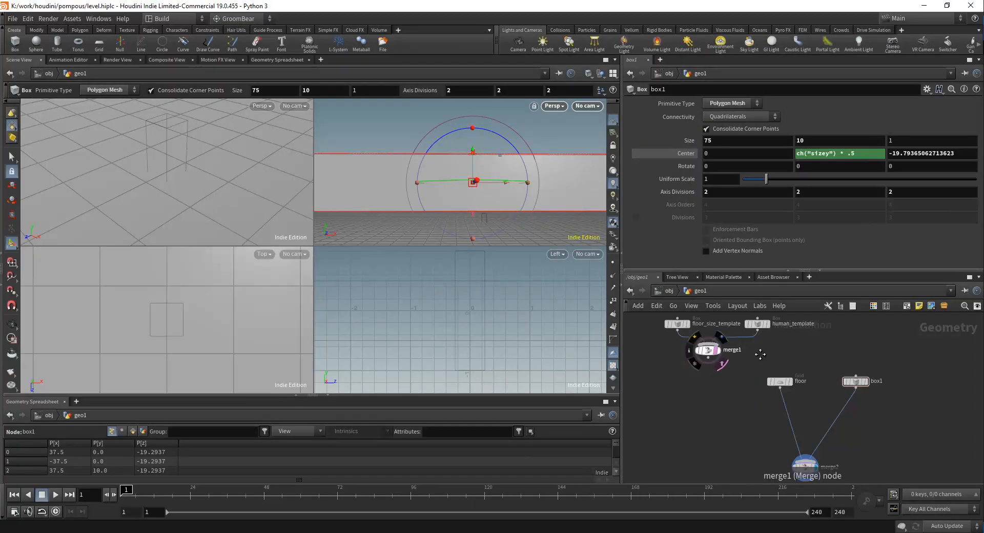
click(744, 337)
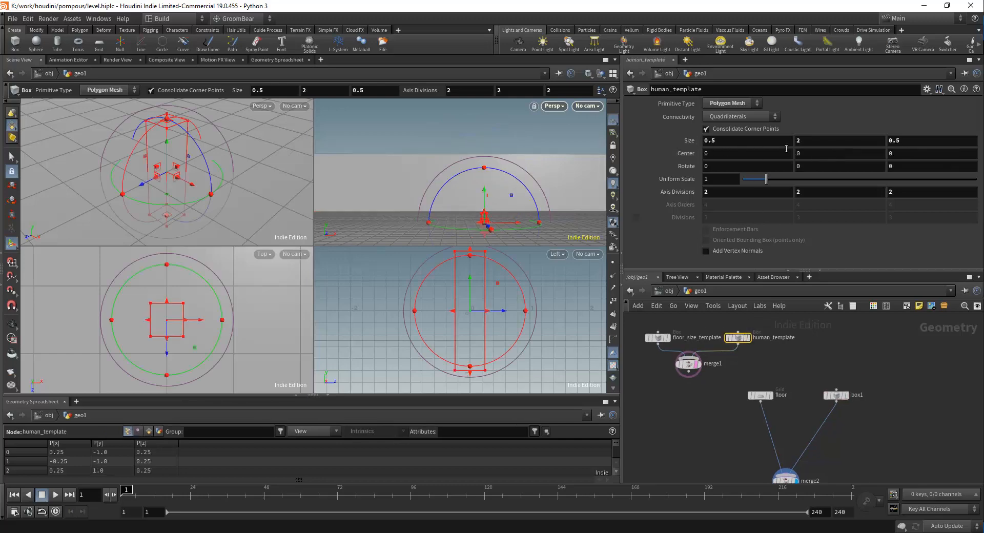
click(814, 153)
text(1)
key(Return)
key(Escape)
drag(464, 174, 431, 193)
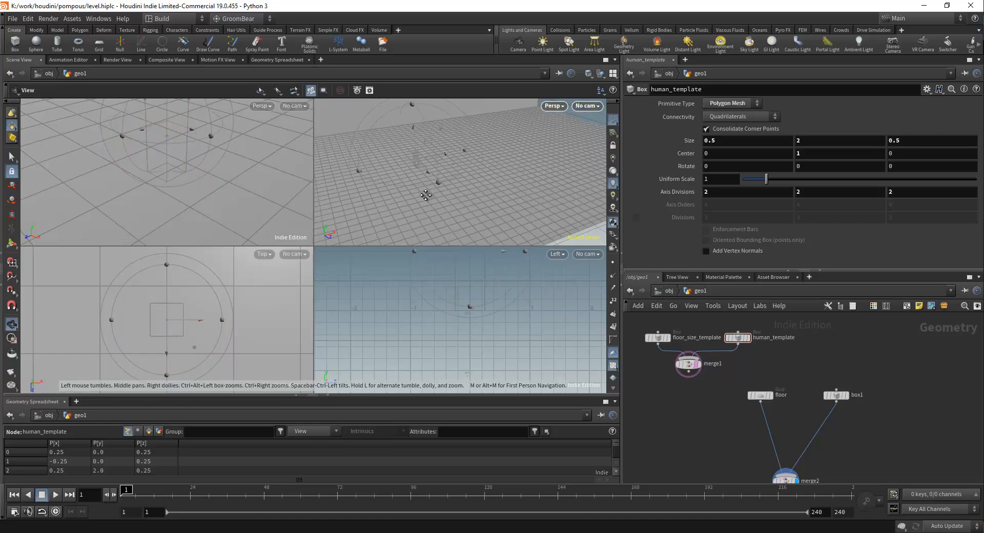
Reposition the human_template node above floor_size_template in the network.
key(Return)
middle_drag(764, 357, 768, 377)
drag(743, 358, 742, 343)
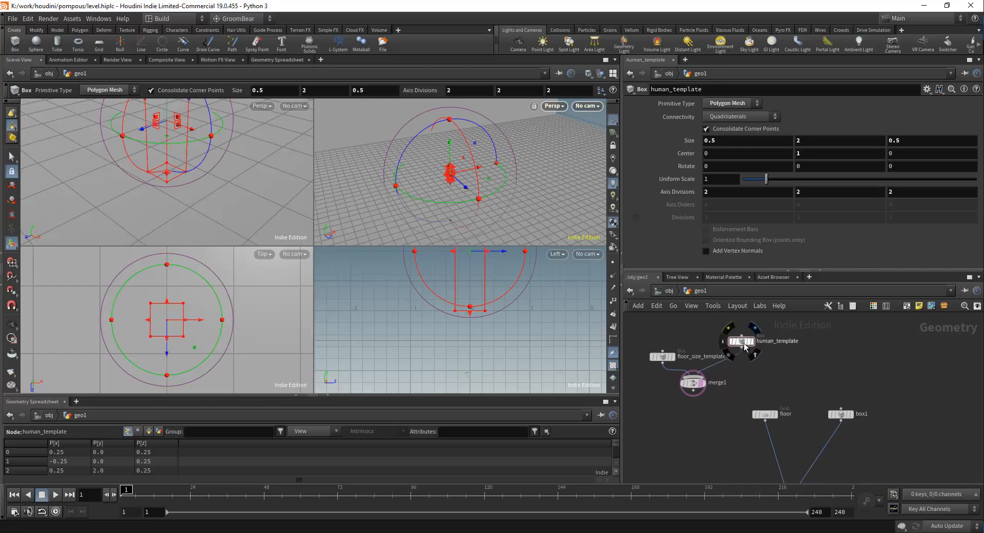
middle_drag(793, 377, 786, 382)
key(Escape)
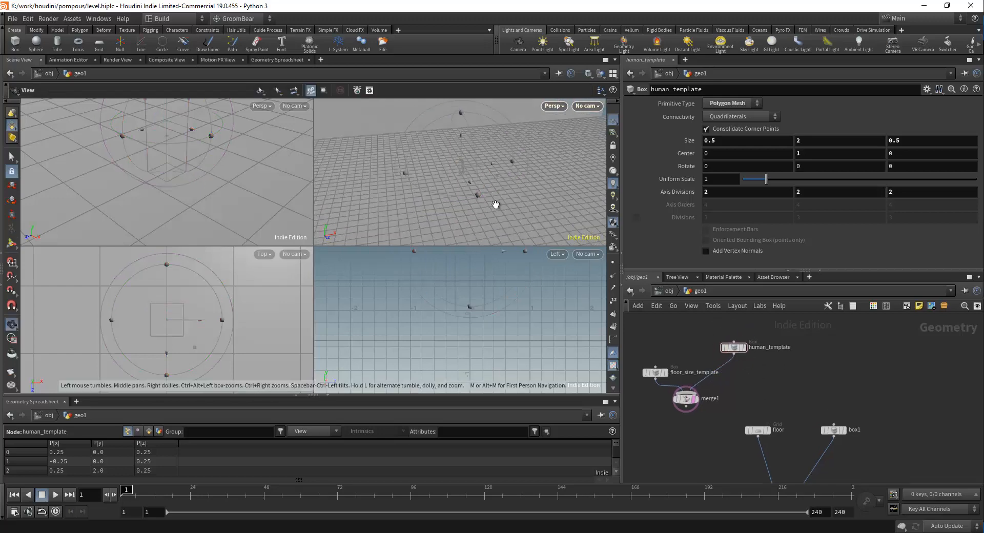
Move the human_template box back along Z to about -17.35 so that it stands just in front of the wall.
key(Return)
drag(483, 187, 479, 143)
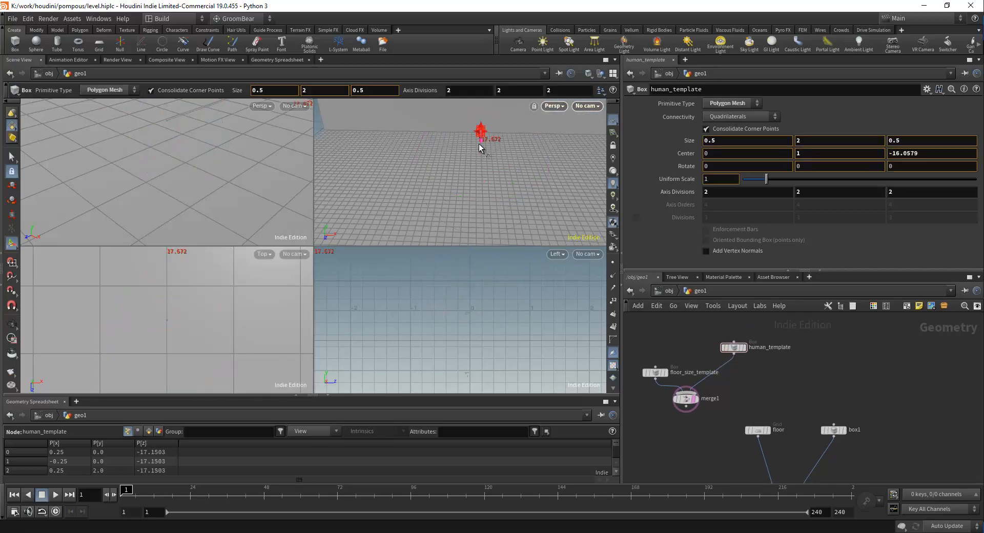
alt+right_drag(525, 174, 349, 142)
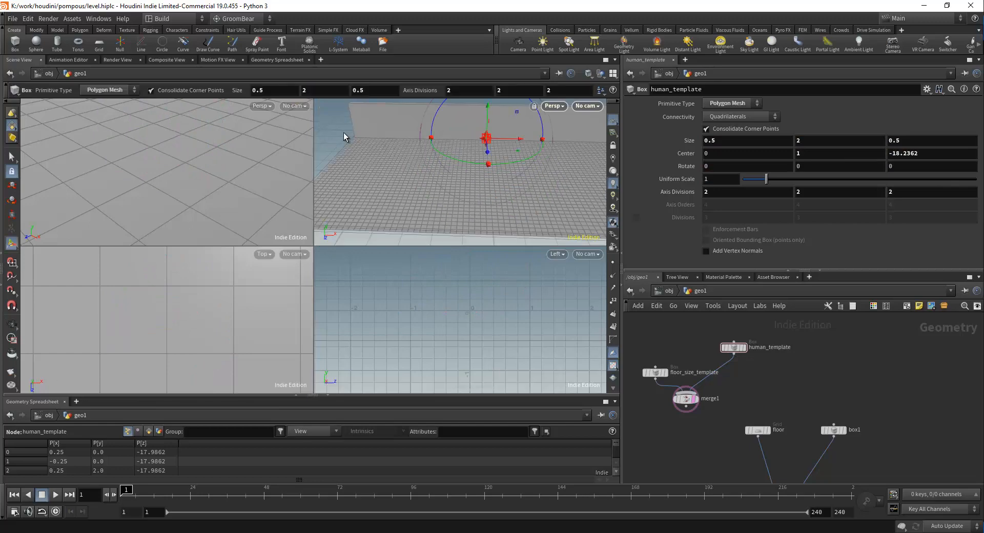
alt+drag(489, 140, 478, 157)
alt+middle_drag(488, 149, 496, 180)
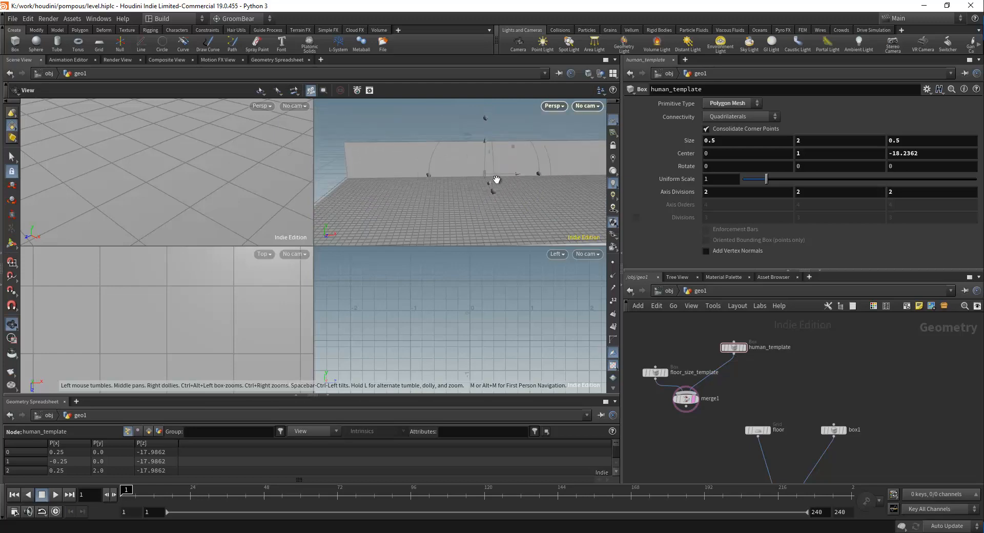
alt+right_drag(496, 180, 478, 187)
alt+drag(477, 187, 411, 187)
key(Return)
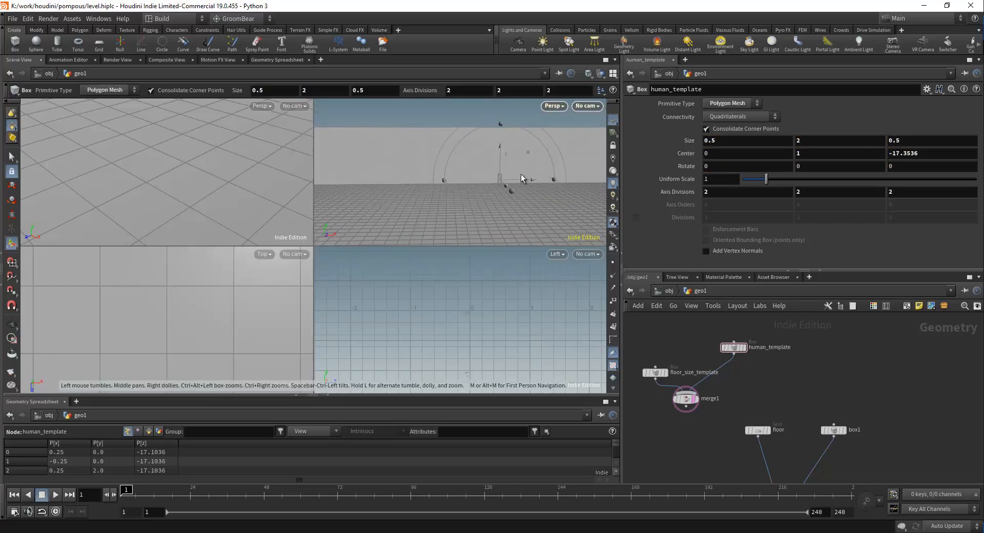
Compare the wall's height beside the human template with the Courtauld Gallery reference photo in the browser.
key(Escape)
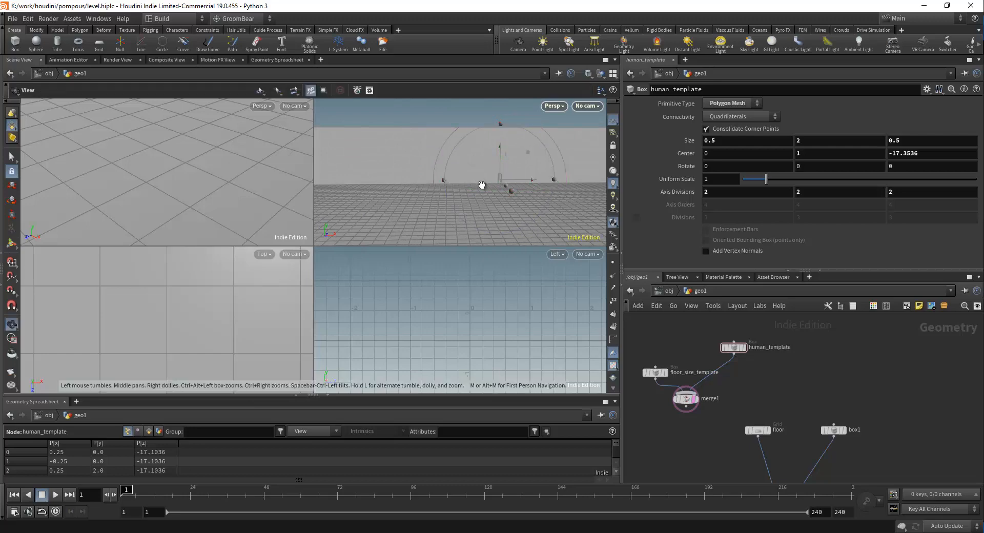
drag(471, 207, 472, 204)
key(Return)
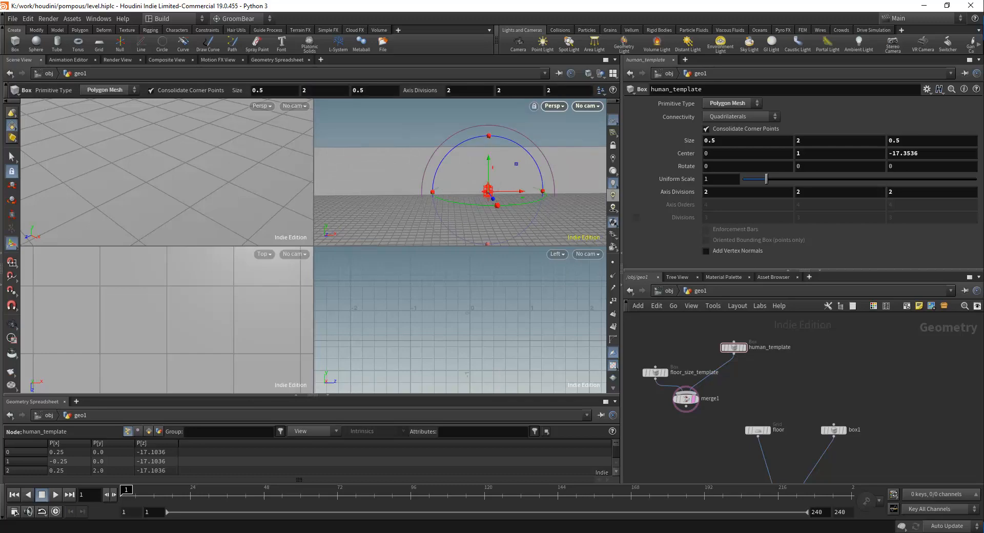
drag(983, 41, 237, 36)
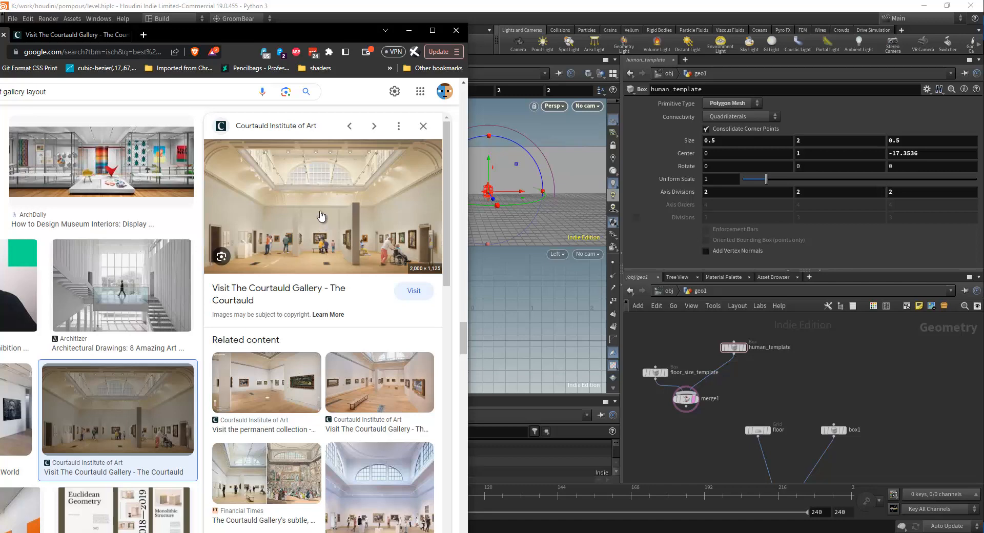
drag(481, 39, 983, 61)
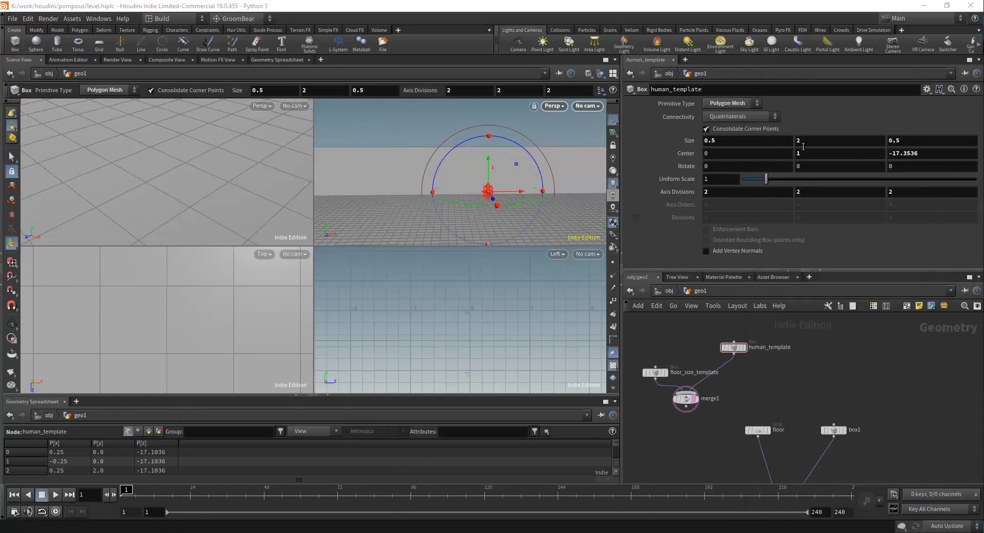
Rename the box1 node to back_wall and set its Y size to 6.
middle_drag(842, 366, 826, 302)
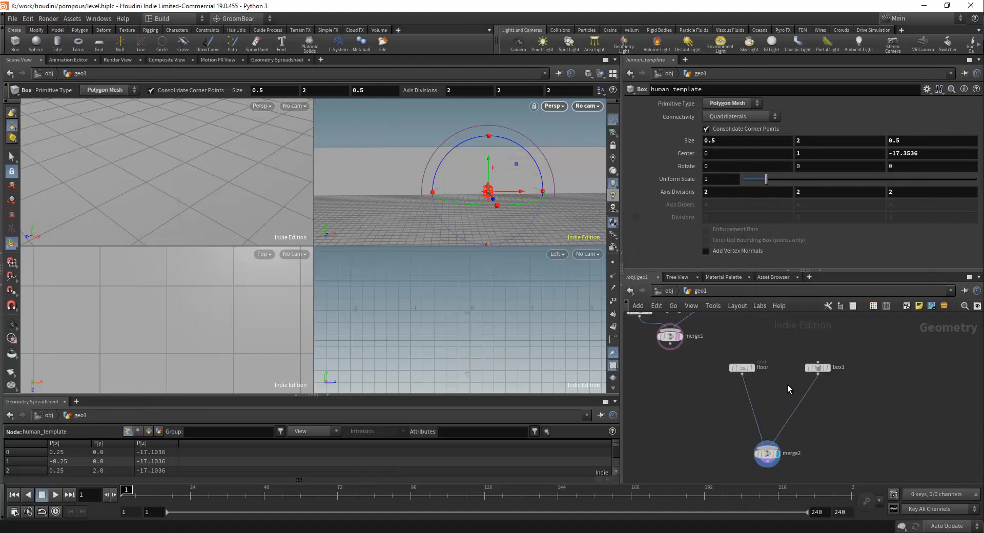
click(819, 369)
double_click(840, 367)
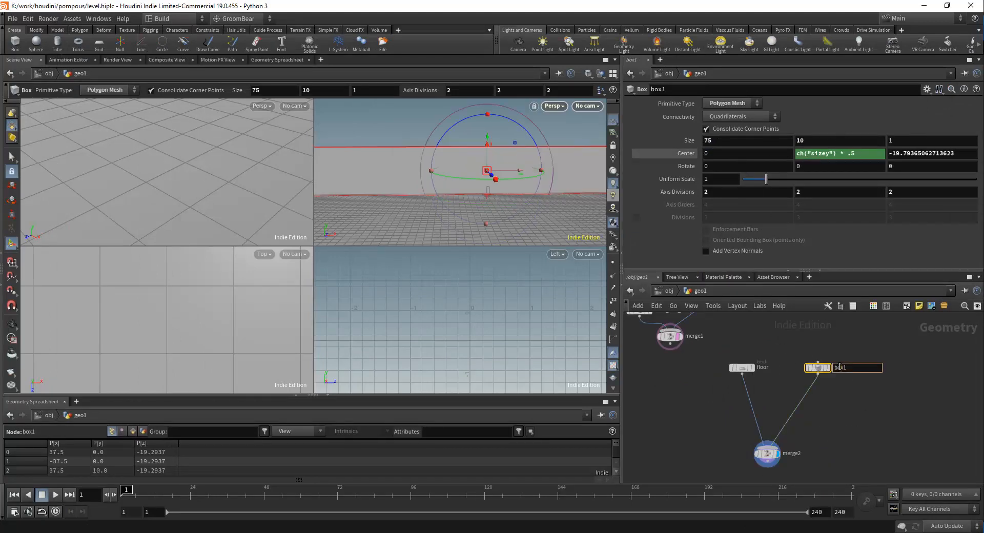
text(back_wall)
key(Return)
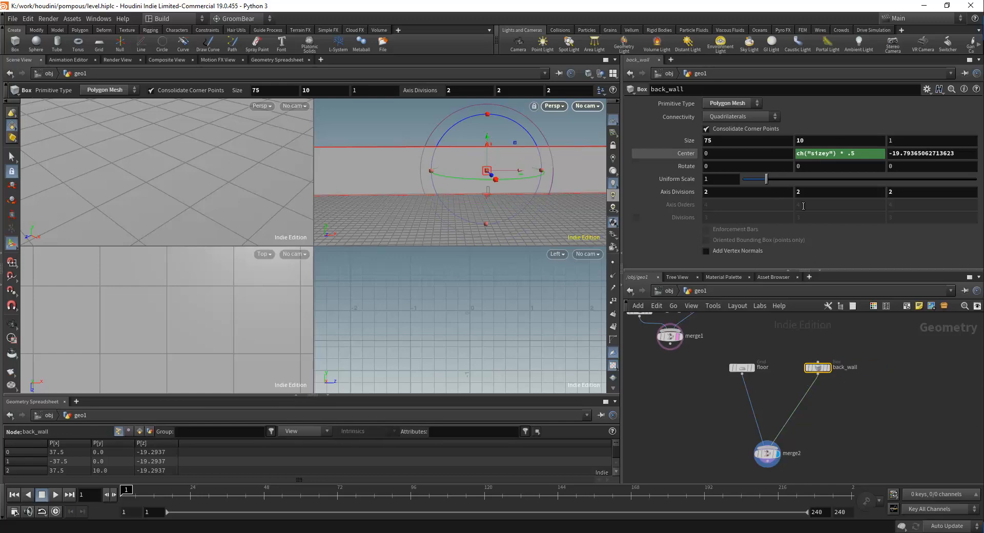
text(6)
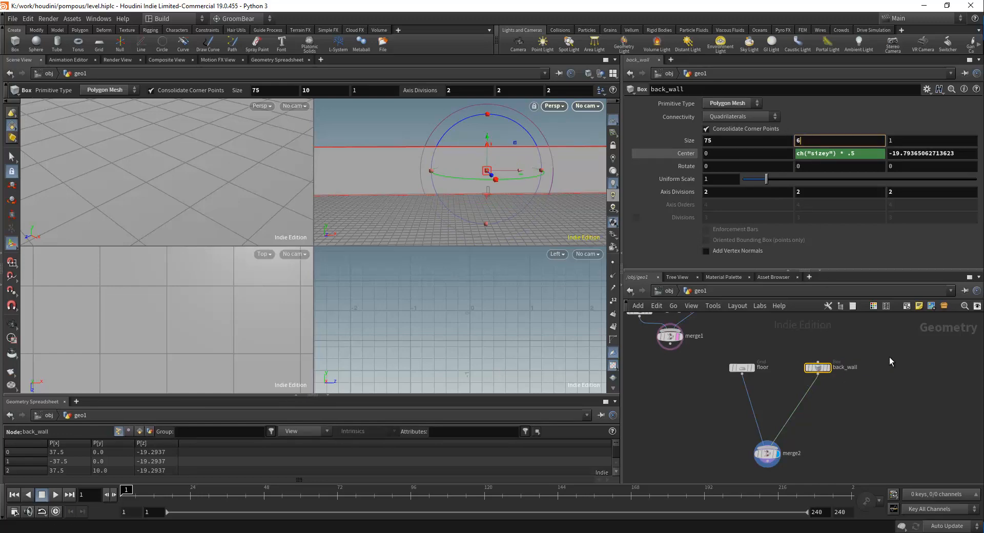
key(Return)
Examine the back wall's proportions against the floor from straight-on and angled overviews.
key(Escape)
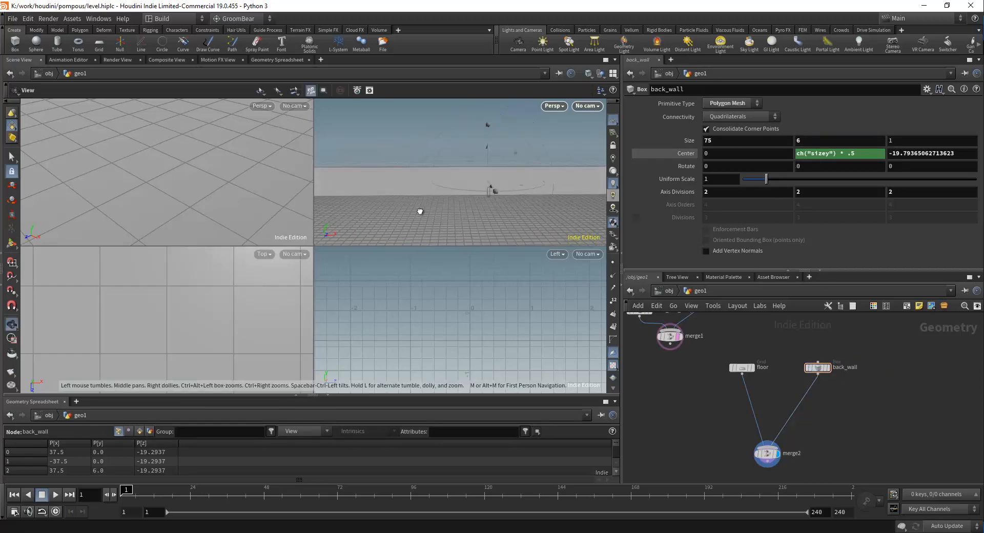
drag(493, 191, 446, 198)
key(Return)
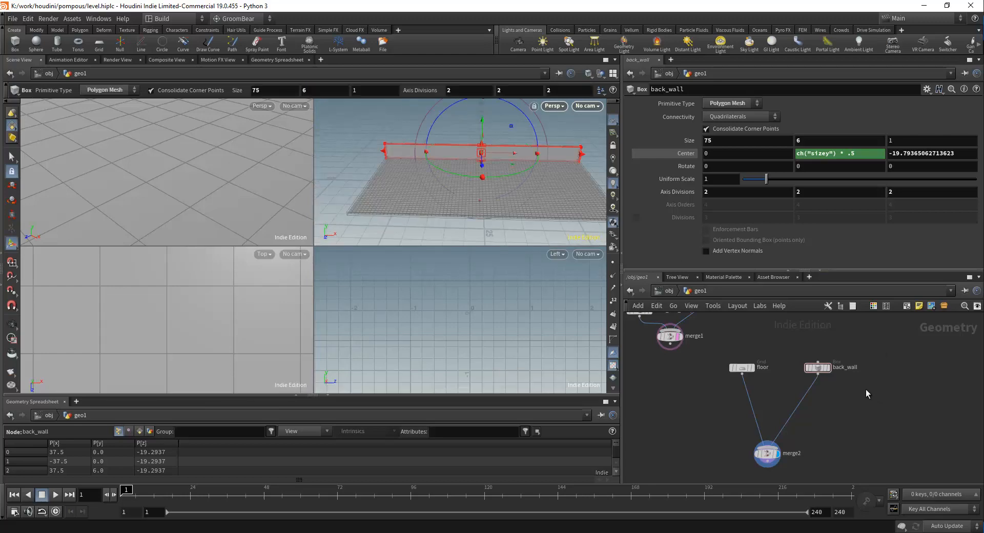
alt+drag(437, 191, 406, 201)
key(Escape)
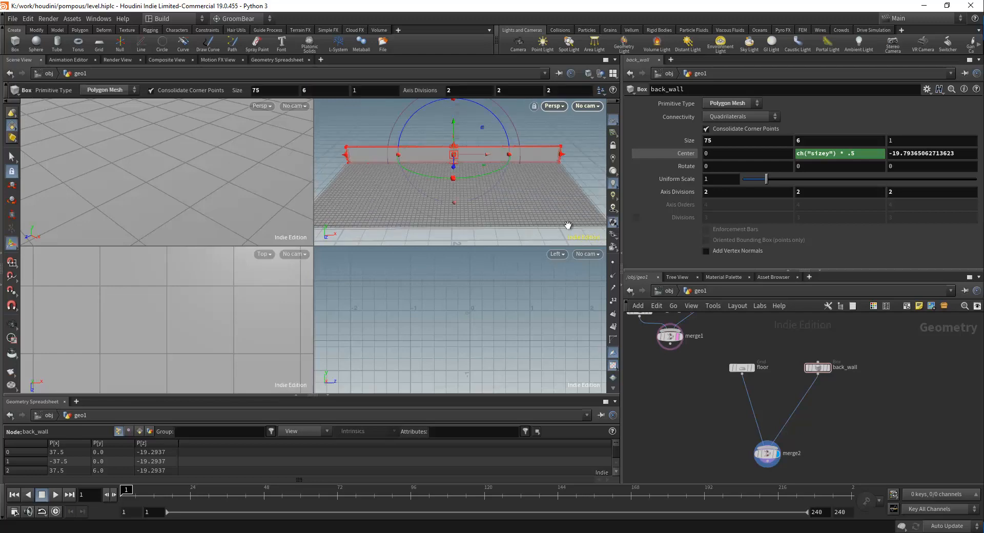
drag(567, 222, 492, 220)
key(Return)
key(Escape)
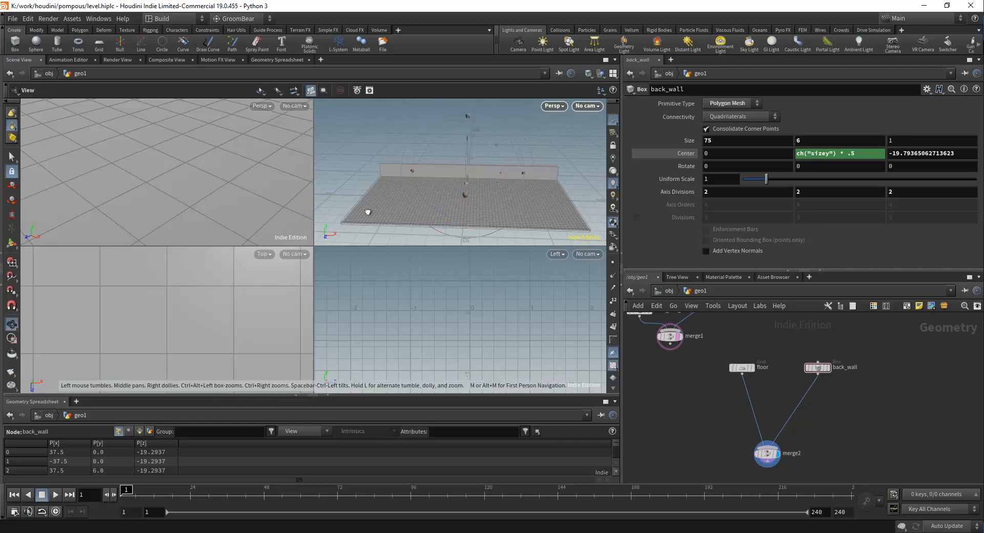
drag(367, 213, 429, 226)
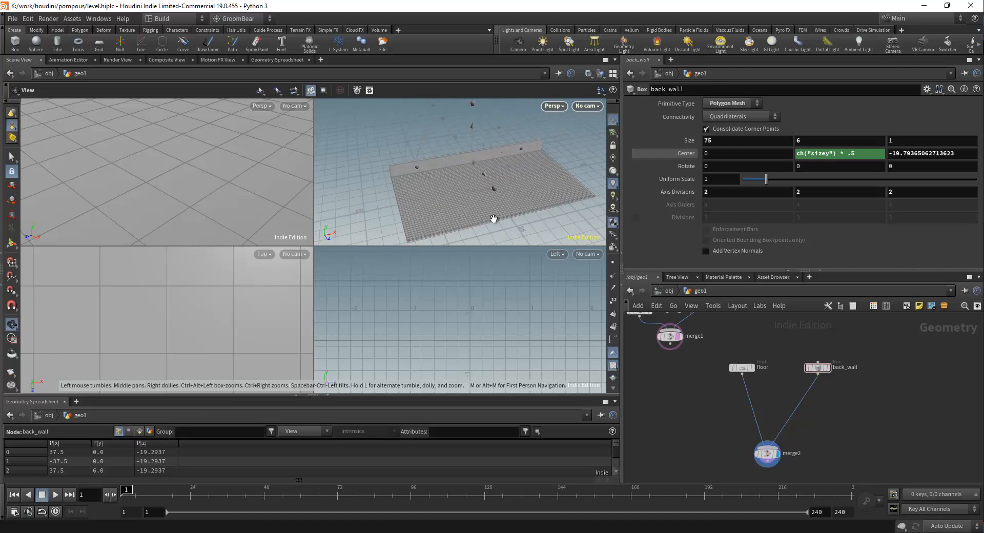
key(Return)
Add a Transform node fed by back_wall and connect its output to merge2.
middle_drag(845, 413, 801, 387)
scroll(824, 390, down, 2)
key(Tab)
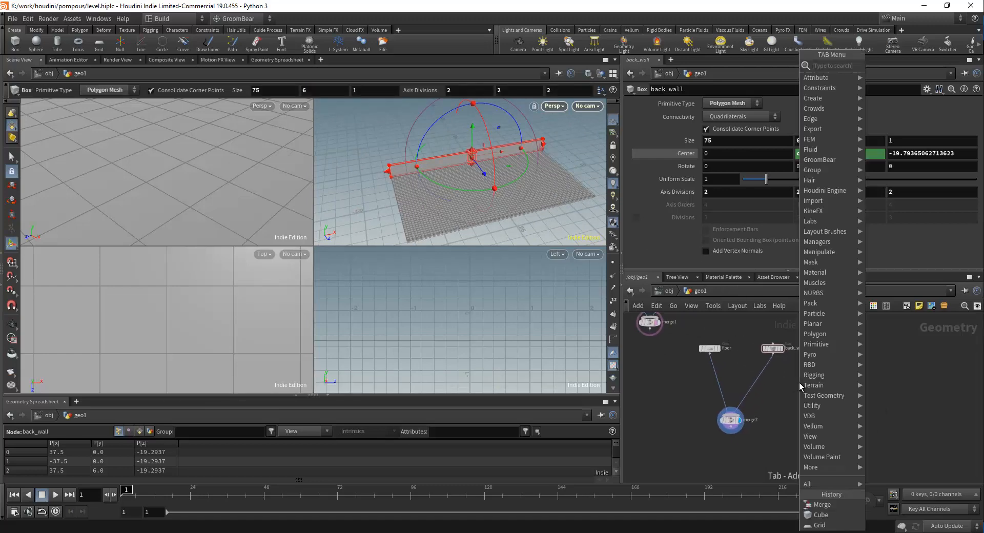
text(transform)
key(Return)
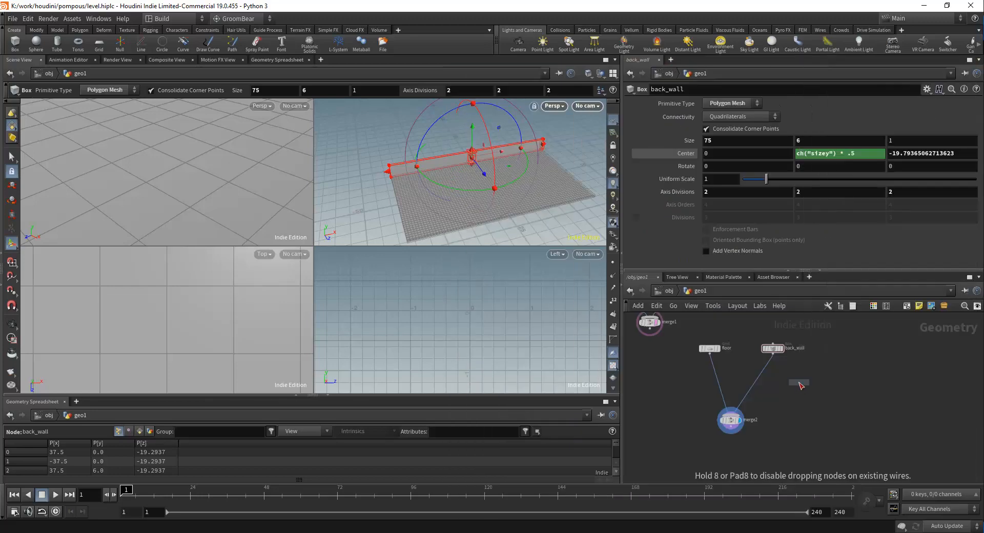
click(799, 384)
drag(802, 403, 735, 414)
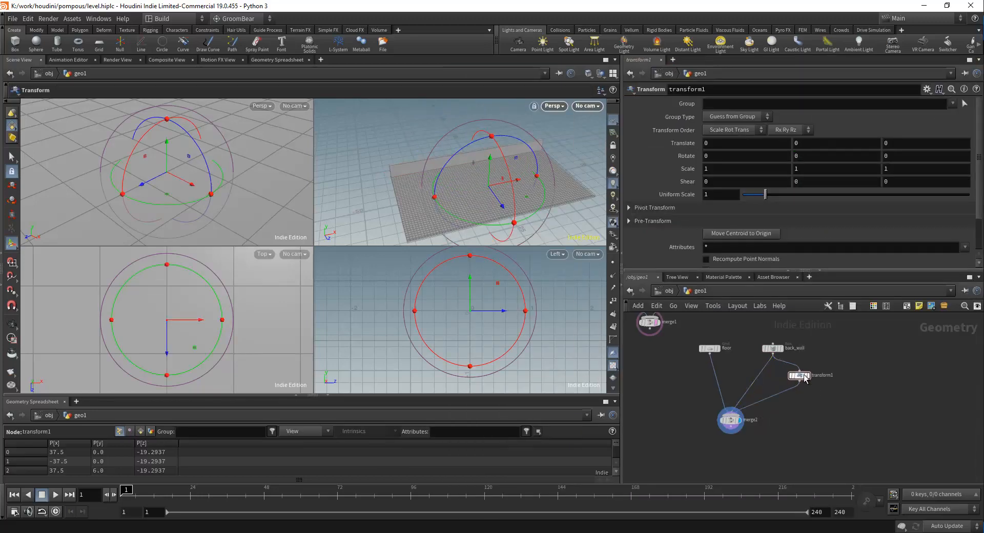
Rename the new Transform node to front_wall.
double_click(822, 375)
text(front_wall)
key(Return)
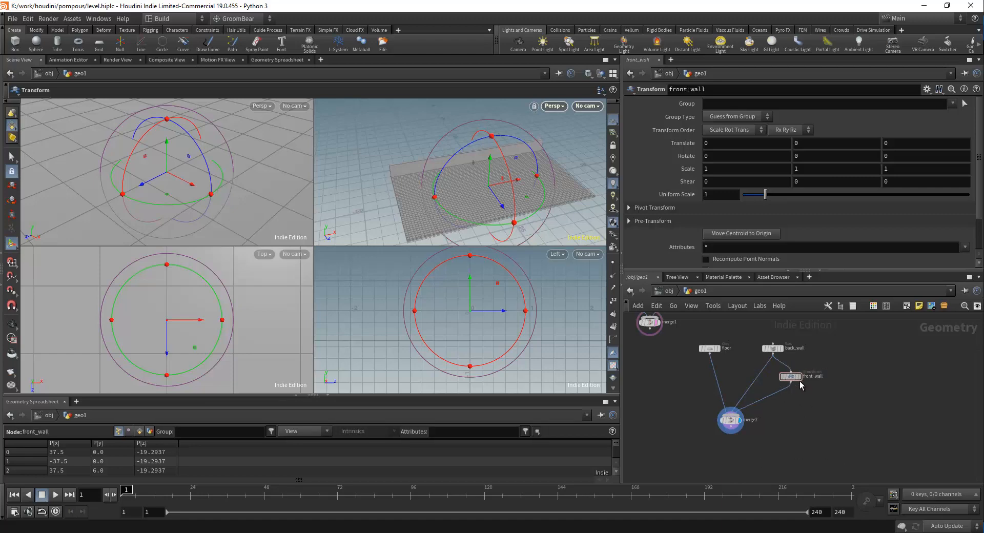
Disconnect the front_wall node from merge2 and display it as a template.
drag(800, 381, 832, 369)
key(Delete)
key(Escape)
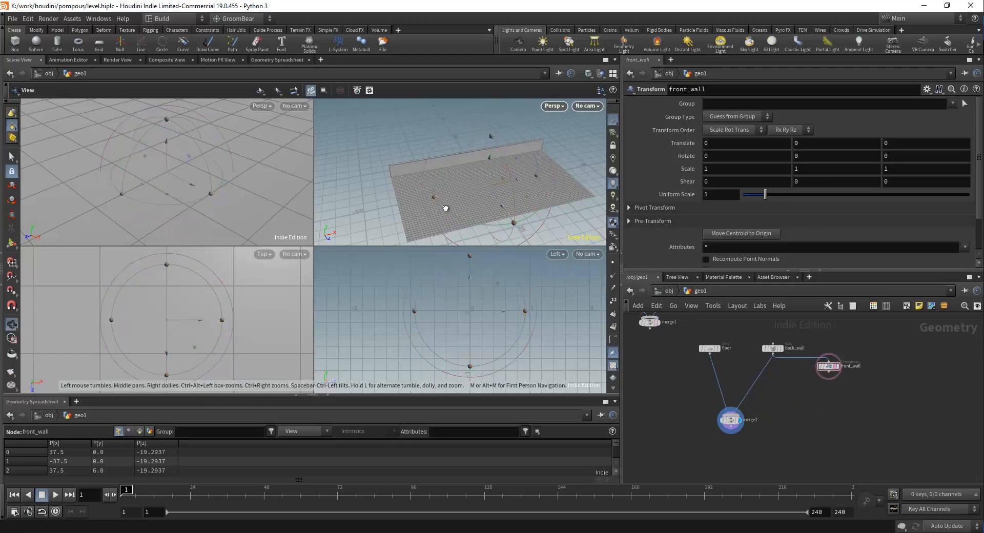
Translate front_wall 40 units along Z to the opposite edge of the floor.
drag(446, 208, 460, 205)
key(Return)
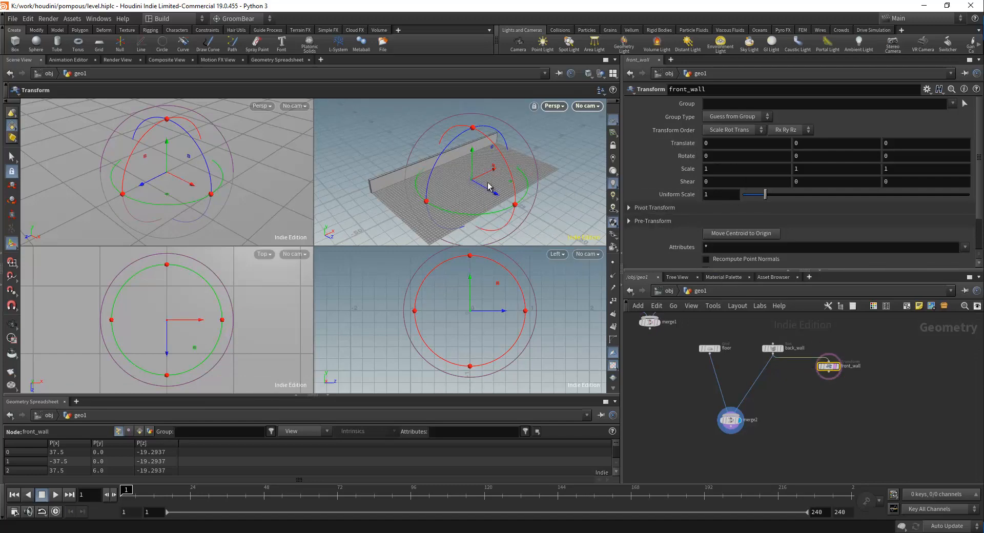
drag(495, 193, 591, 239)
key(ctrl+a)
text(40)
key(Return)
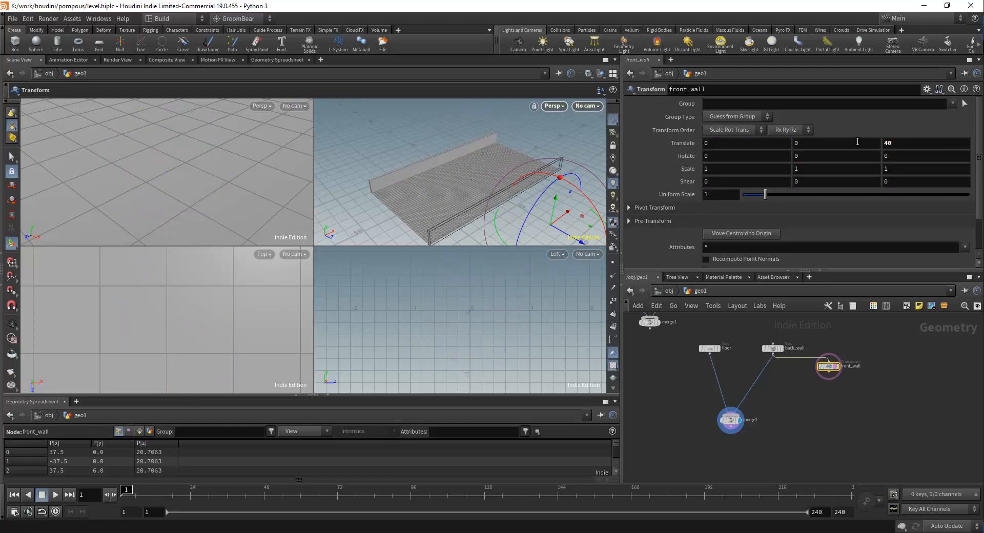
Check front_wall by displaying it on its own, and return the display to merge2.
scroll(792, 413, up, 3)
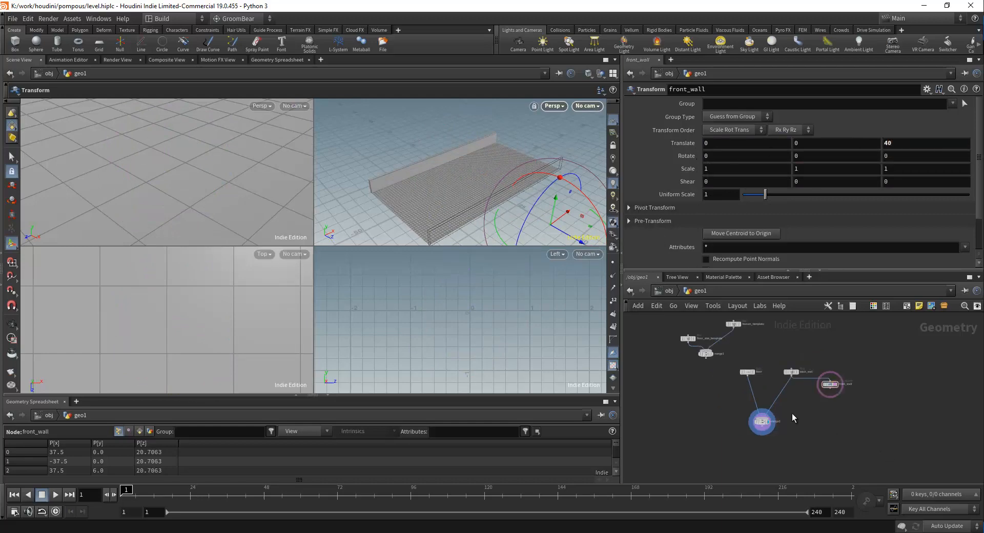
middle_drag(790, 435, 793, 390)
scroll(810, 410, down, 2)
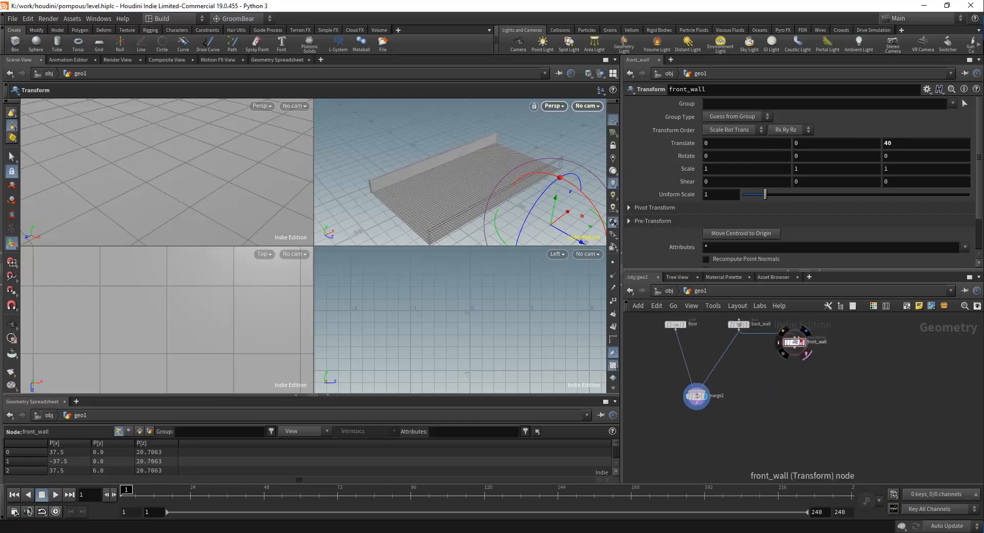
click(803, 342)
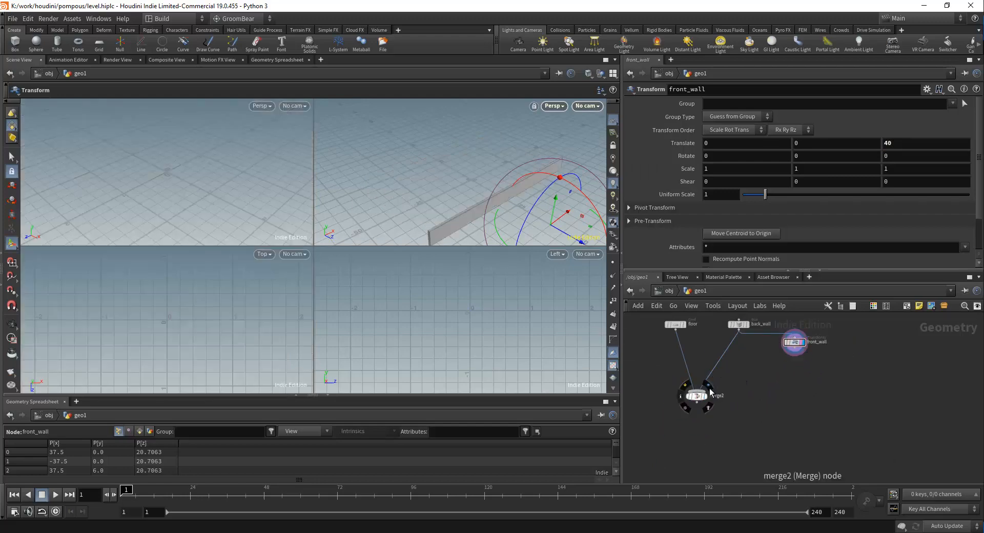
click(707, 393)
key(Escape)
mouse_move(436, 194)
mouse_down()
mouse_move(460, 193)
mouse_move(427, 196)
mouse_move(445, 201)
mouse_up()
Move the front_wall node well away from the floor, back_wall and merge2 nodes in the network.
scroll(746, 353, down, 3)
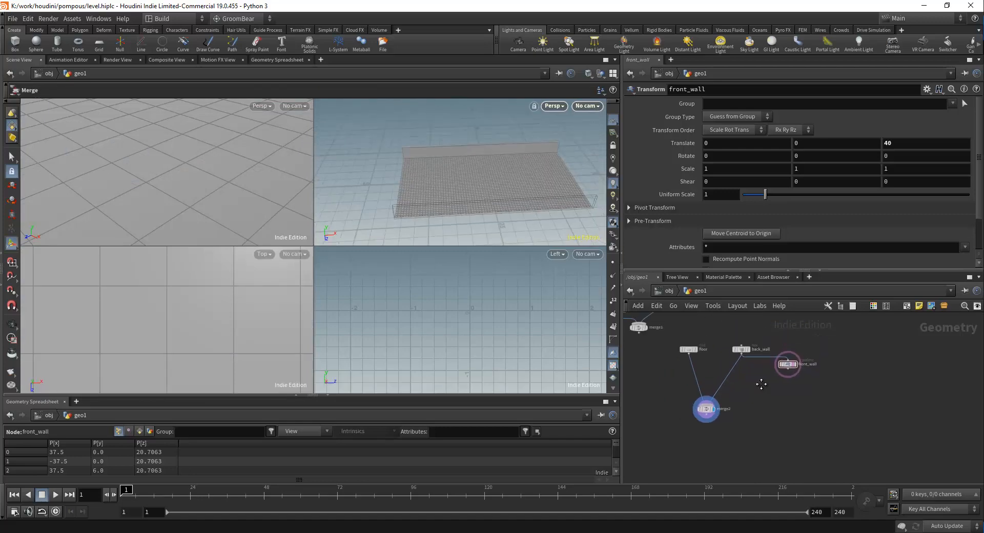
drag(771, 368, 887, 379)
middle_drag(887, 380, 831, 402)
drag(809, 396, 809, 403)
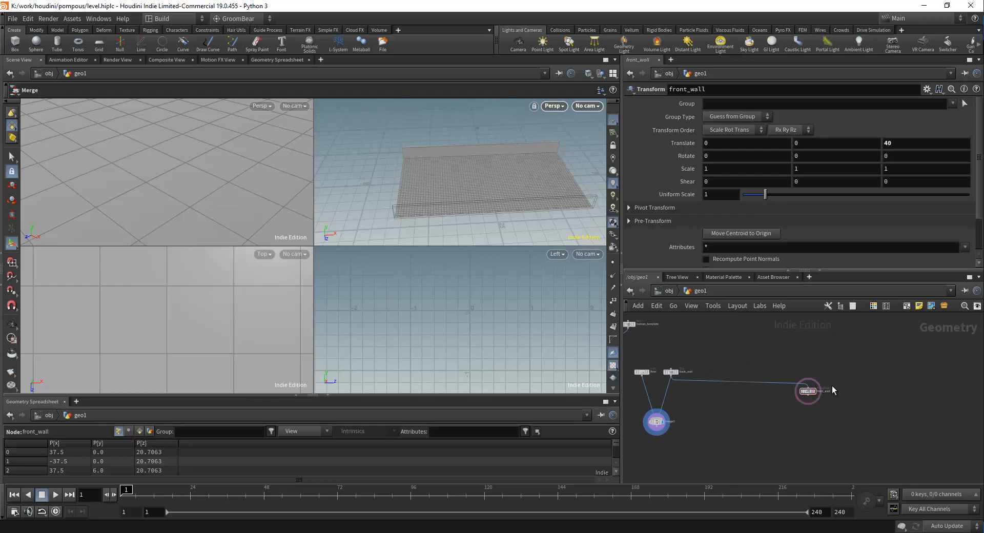
Add a sticky note beside front_wall reading "planned to export seperately for eventual semi transparency".
click(919, 306)
drag(825, 362, 837, 364)
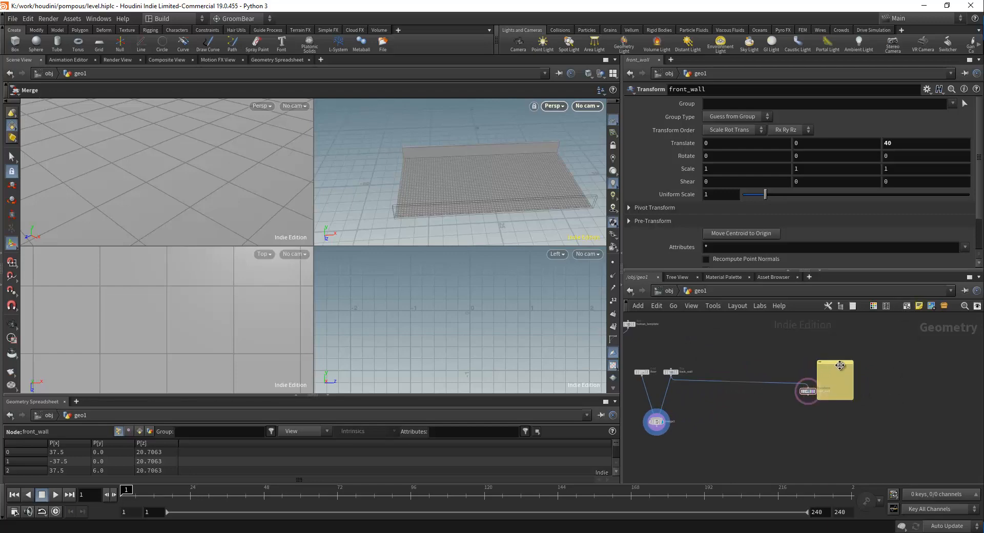
click(839, 375)
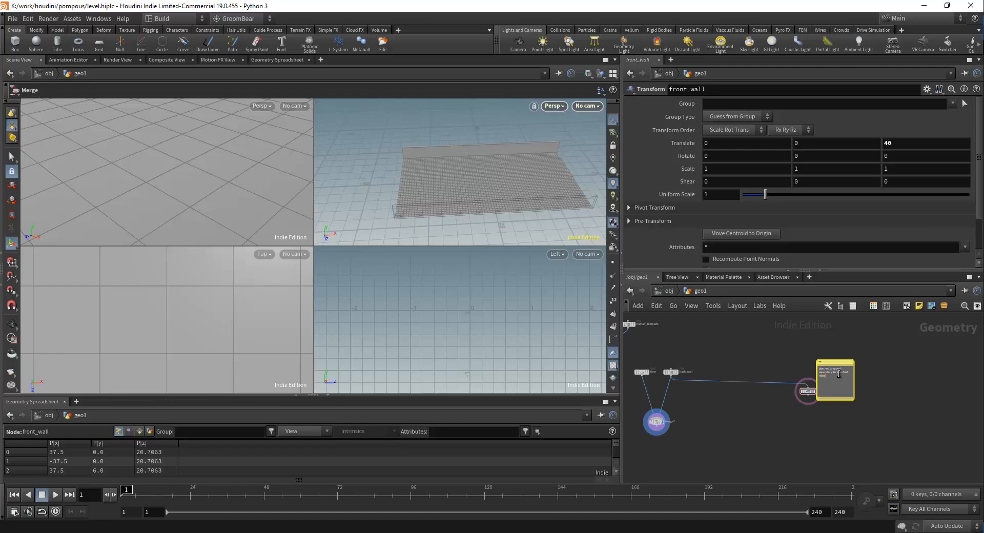
key(f)
double_click(829, 389)
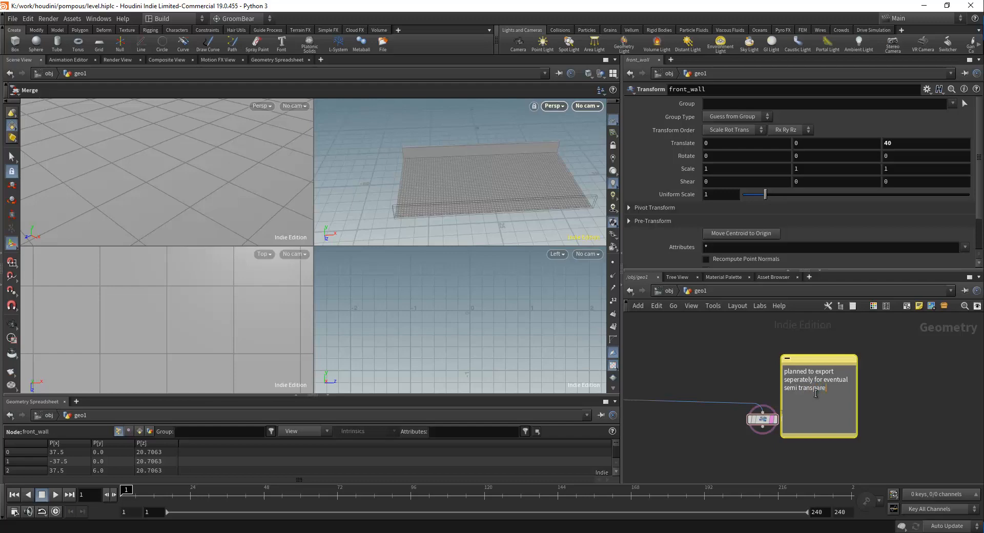
click(934, 367)
scroll(777, 414, down, 3)
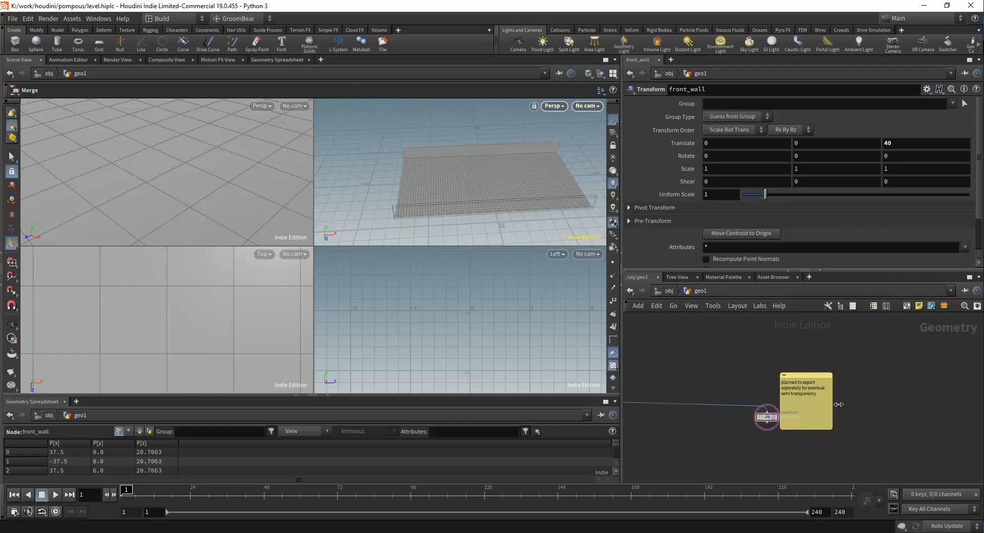
Move the sticky note up to sit just above the front_wall node, and save the scene.
drag(794, 375, 791, 353)
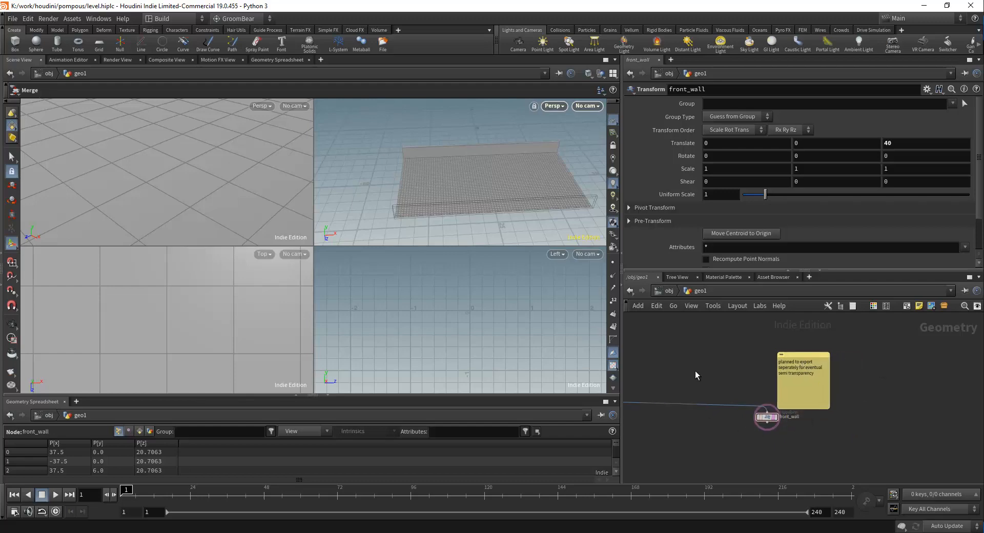
key(ctrl+s)
key(h)
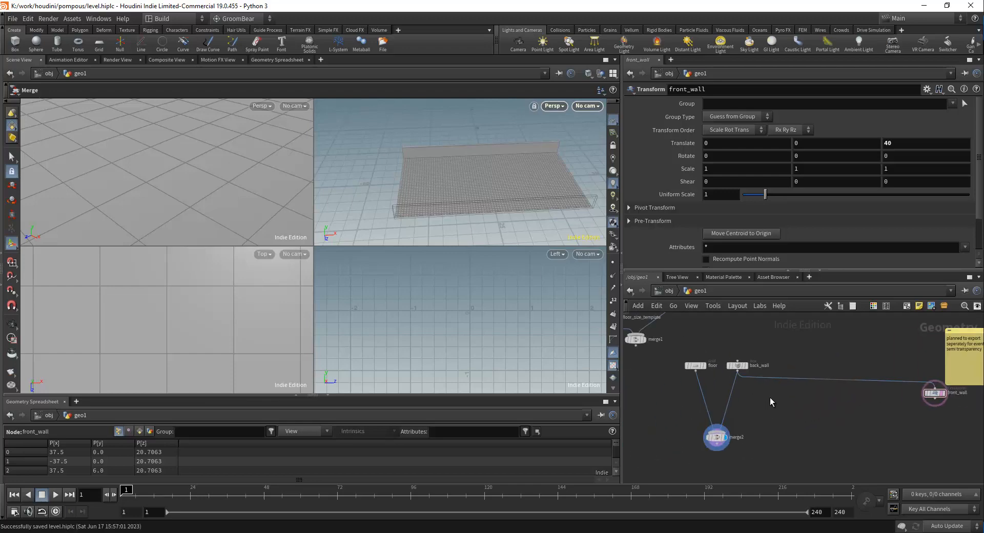
Add a Box node below back_wall and wire its output into merge2.
key(Tab)
text(box)
key(Return)
click(750, 399)
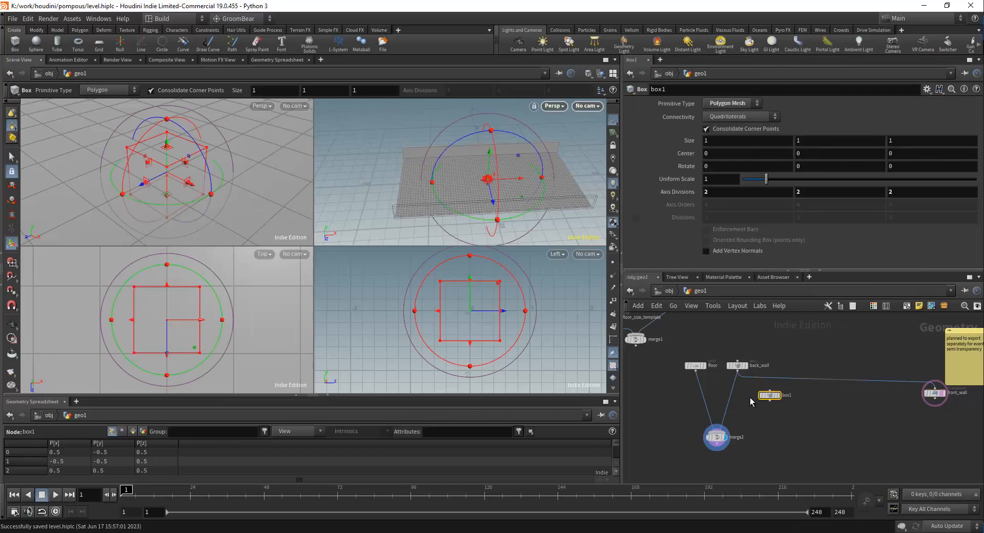
drag(723, 428, 769, 401)
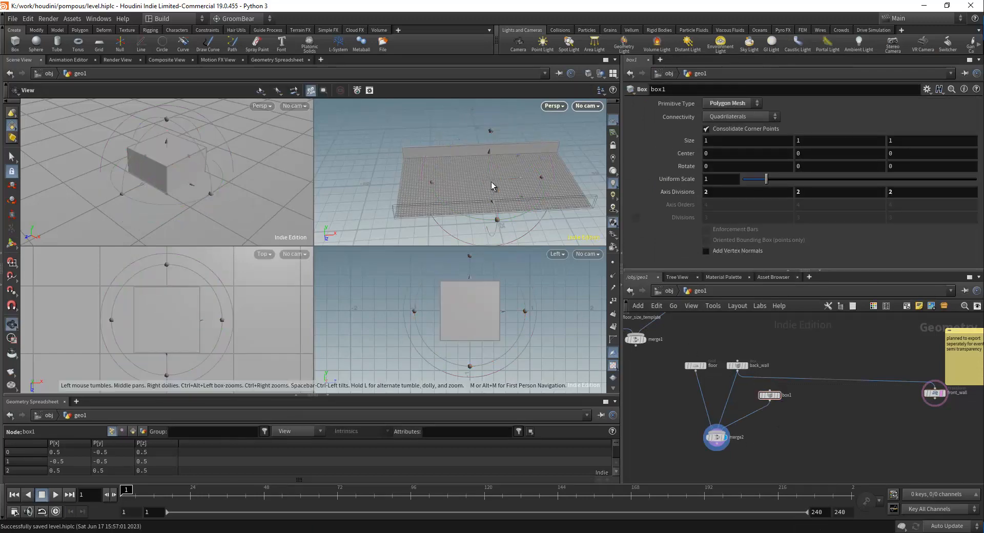
Set box1's Z size to 40 and move it along X to the floor's side edge, at about -37.79.
alt+scroll(494, 185, up, 2)
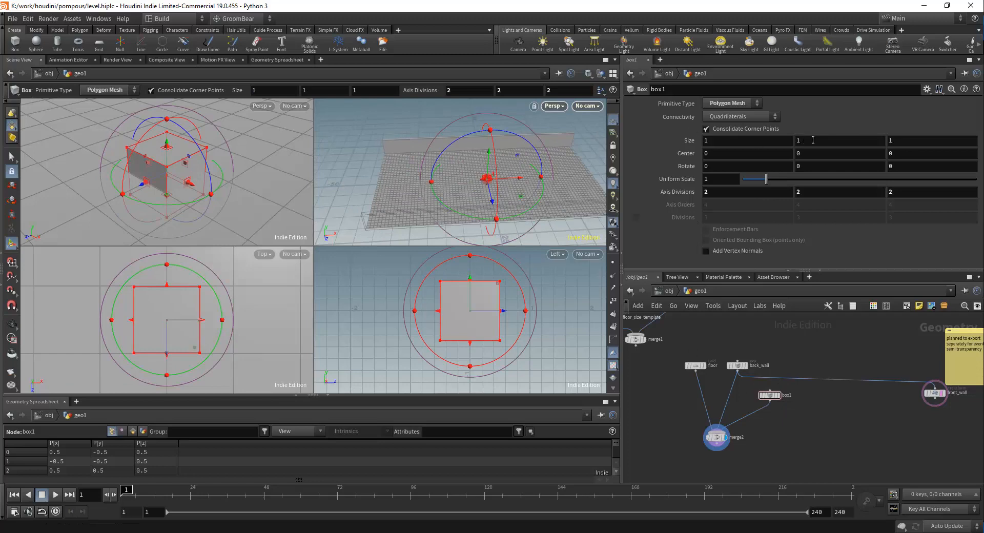
click(880, 142)
key(Return)
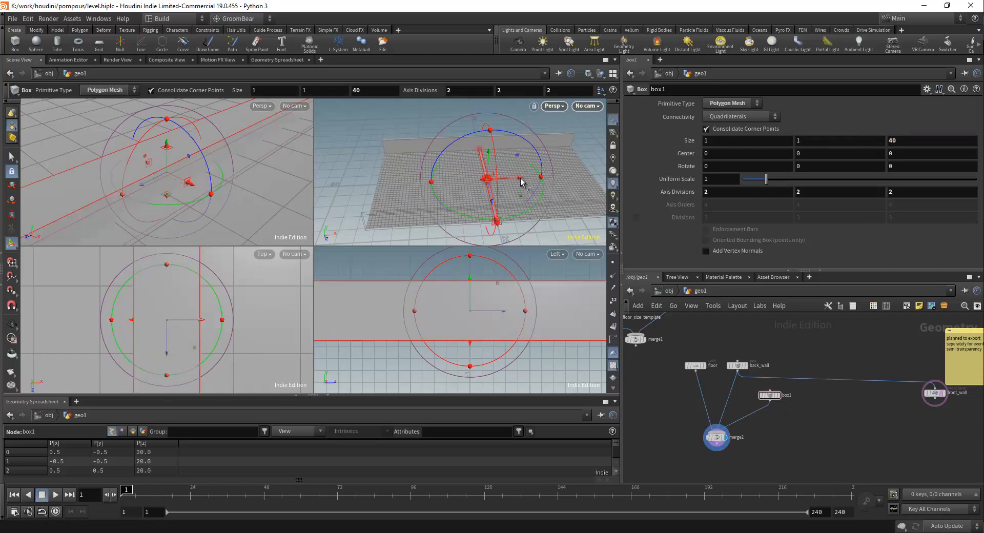
drag(522, 182, 421, 189)
key(Escape)
key(r)
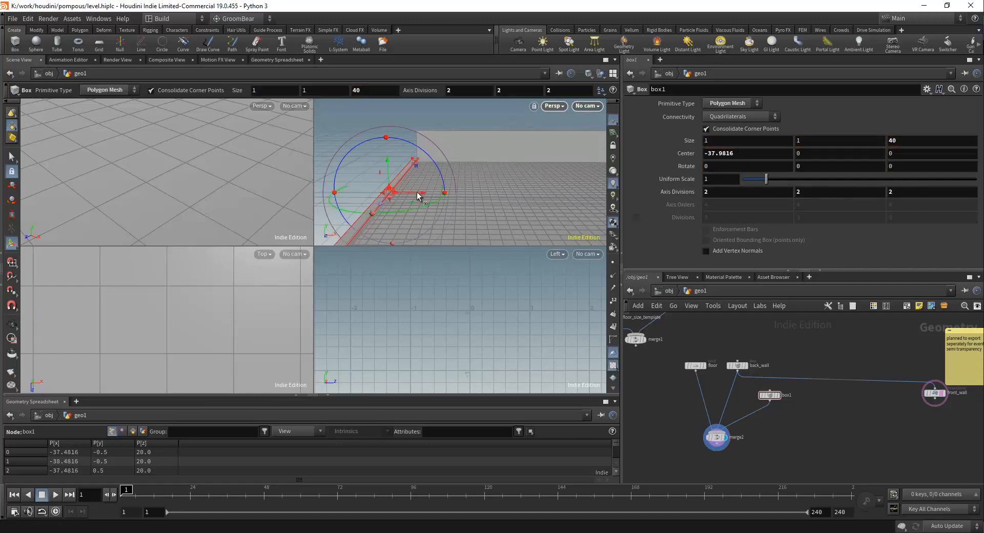
drag(423, 196, 424, 196)
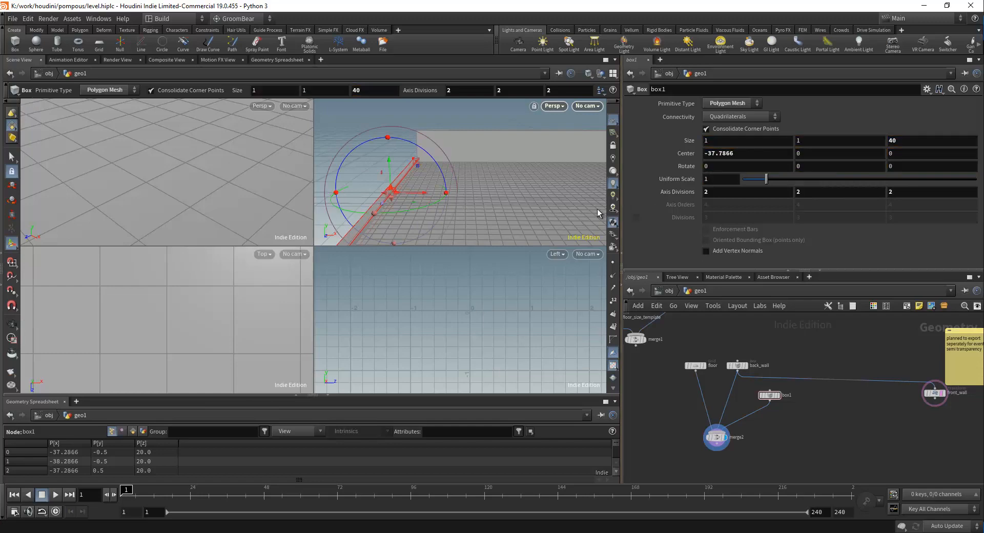
Copy back_wall's Y center expression ch("sizey") * .5 into box1's Y center.
click(738, 365)
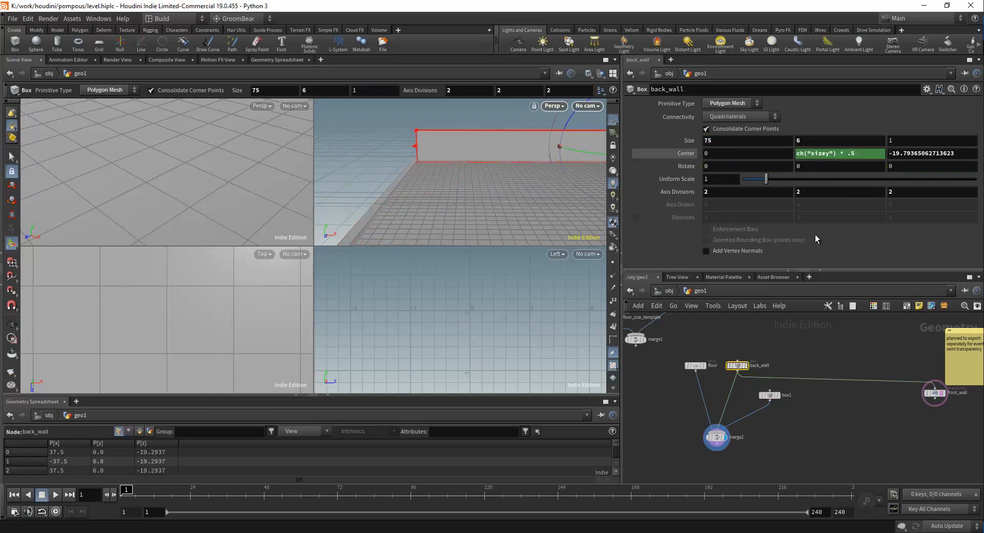
click(816, 154)
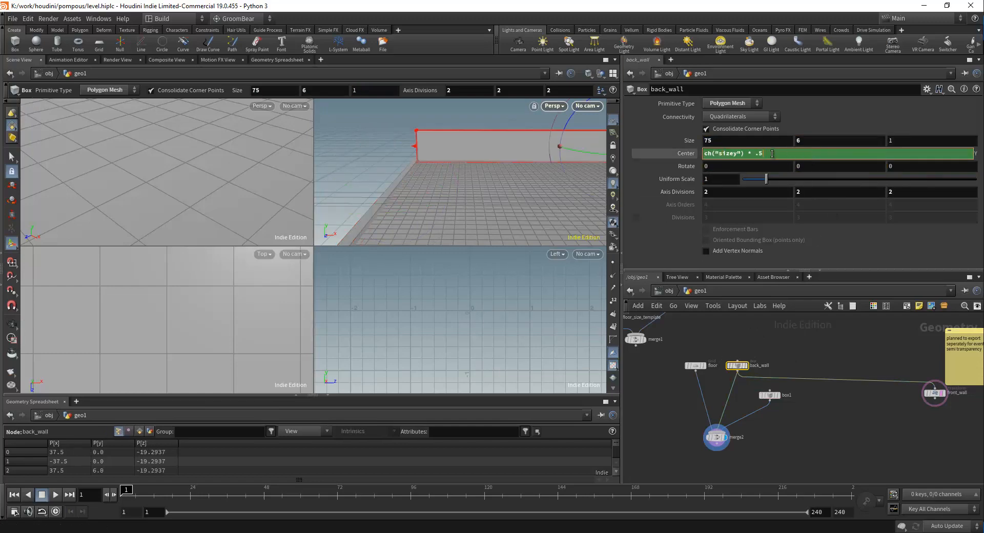
key(ctrl+a)
key(ctrl+c)
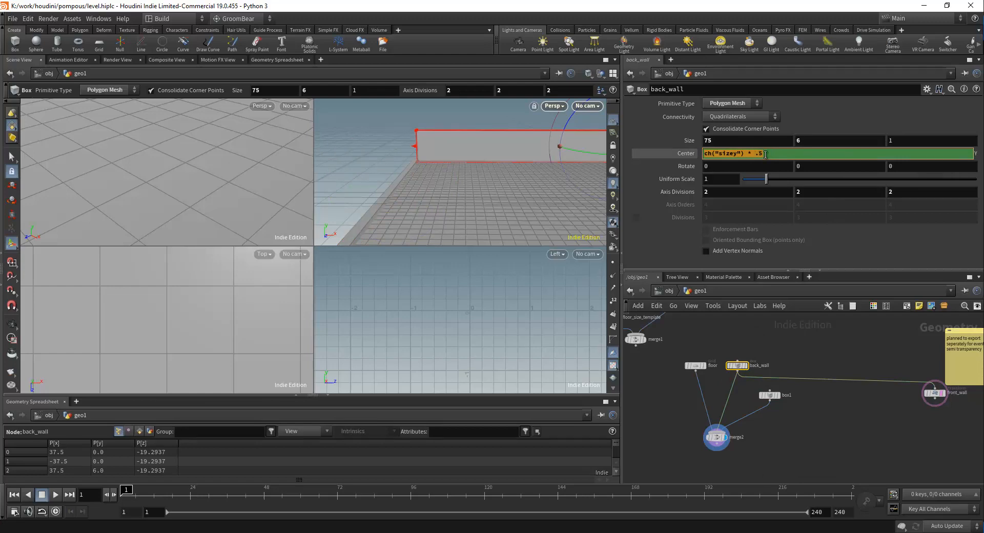
click(770, 395)
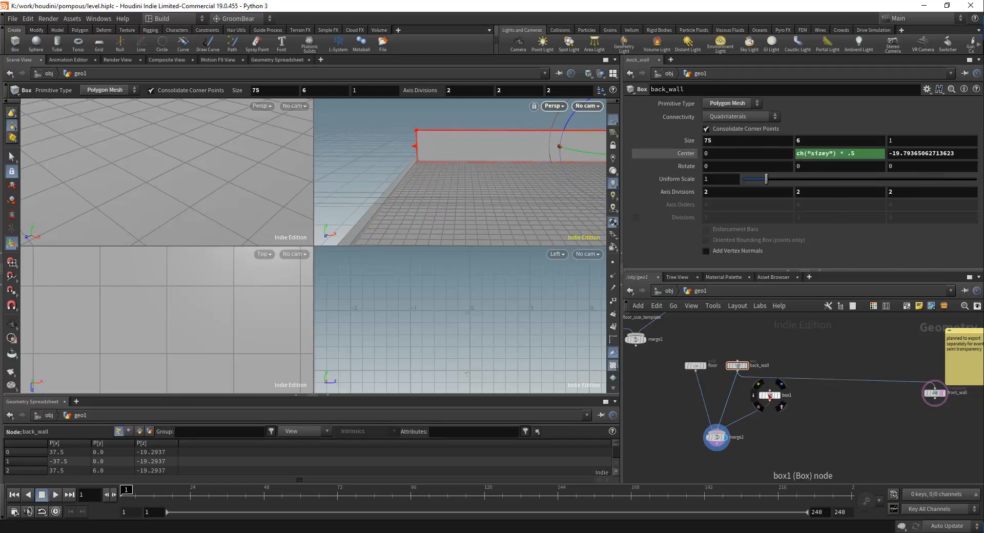
click(805, 154)
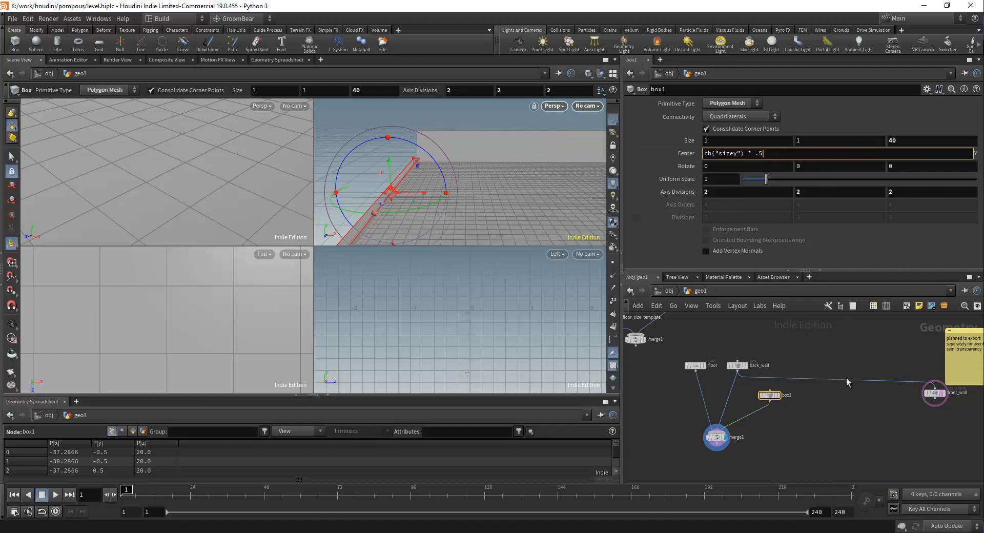
key(ctrl+v)
key(Return)
Copy back_wall's Y size parameter for referencing, and select box1.
click(737, 367)
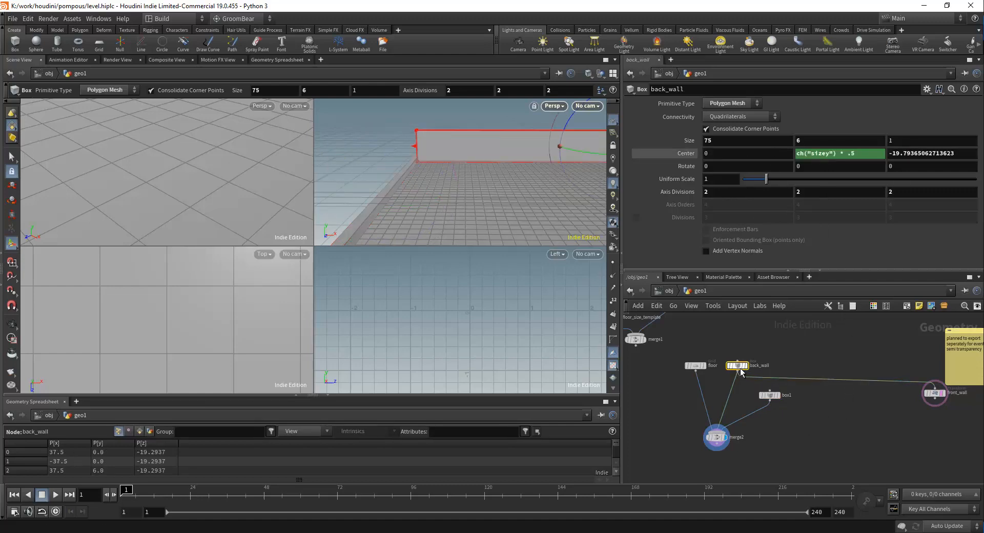
right_click(823, 142)
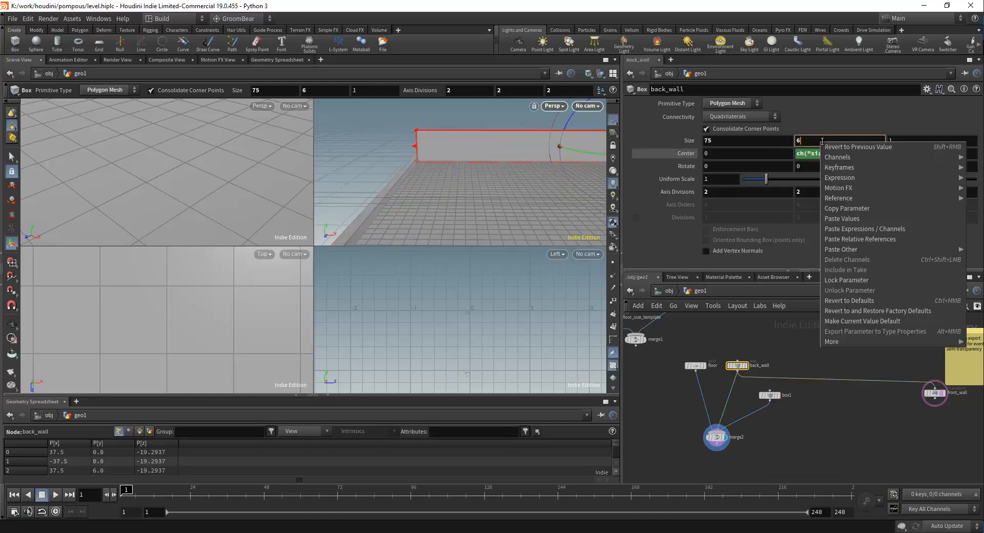
click(863, 211)
click(770, 395)
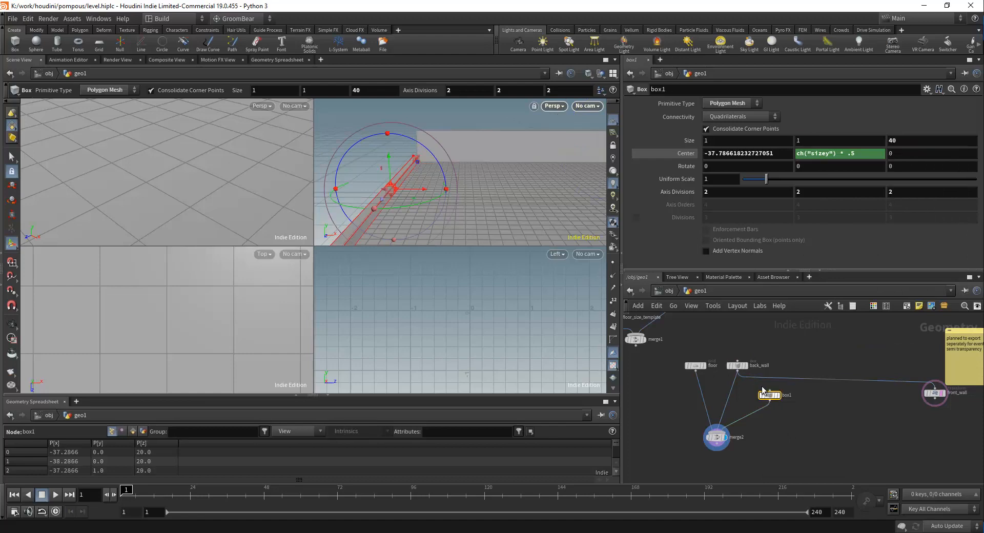
Color the back_wall node green in the network.
click(739, 367)
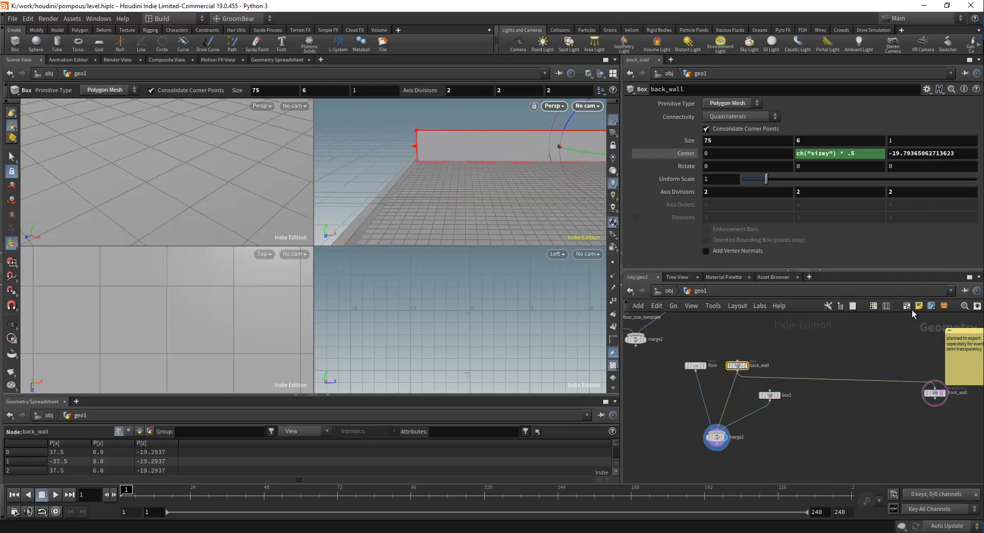
click(874, 306)
click(925, 441)
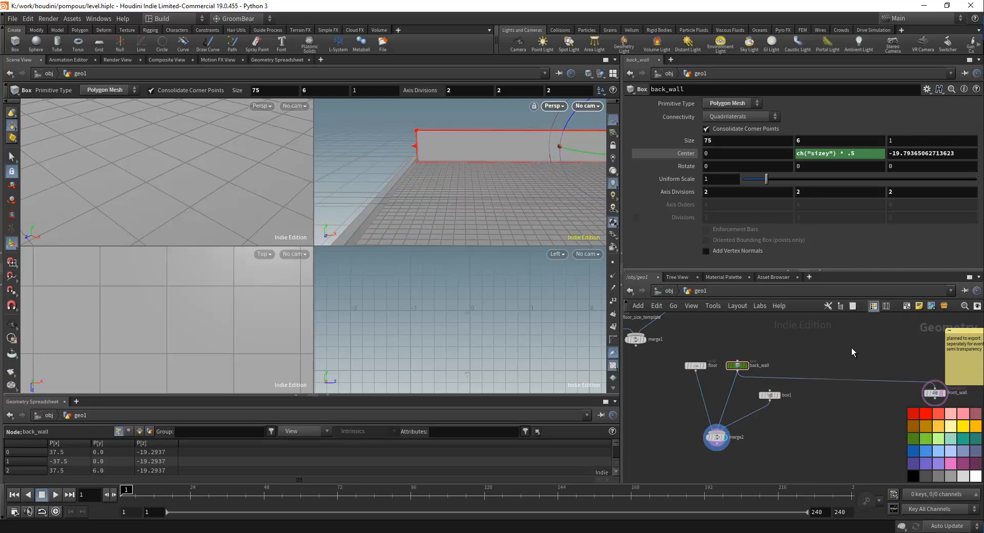
click(874, 307)
Link box1's Y size to back_wall with the relative reference ch("../back_wall/sizey"), and inspect the side wall.
click(770, 395)
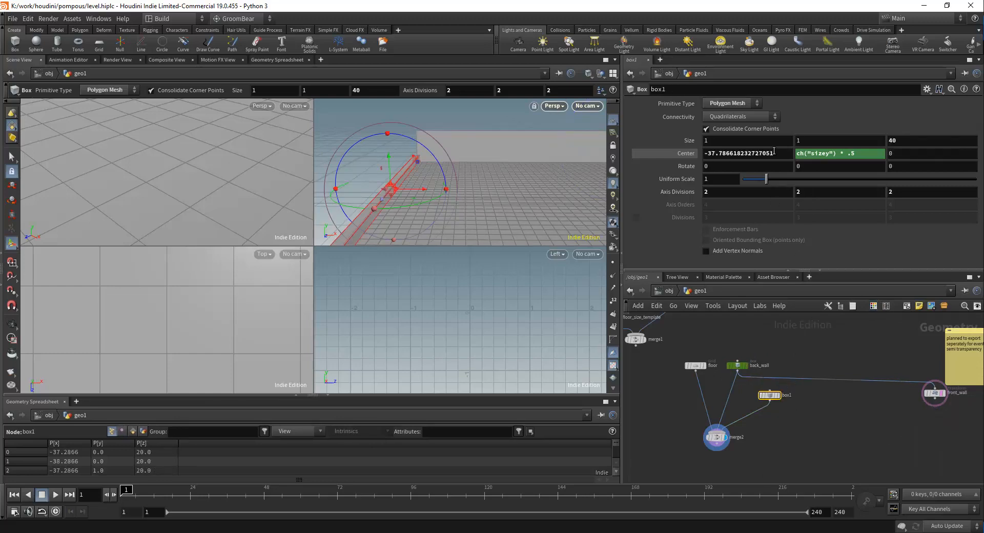
key(BackSpace)
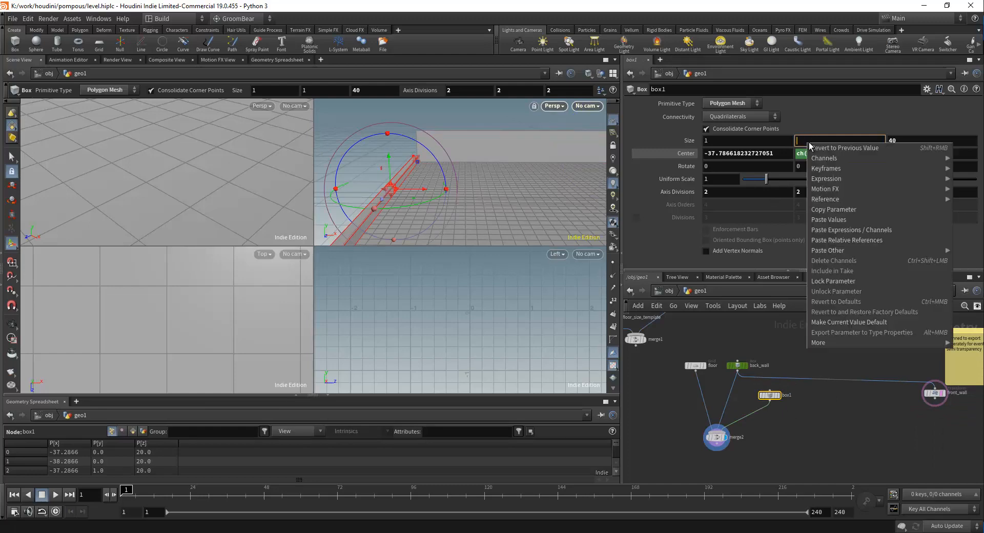
right_click(809, 143)
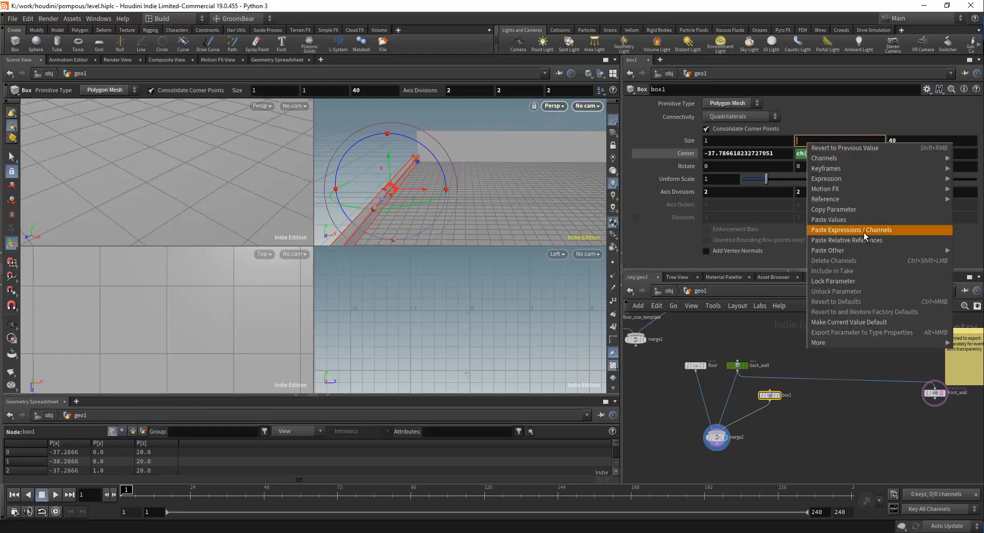
click(843, 232)
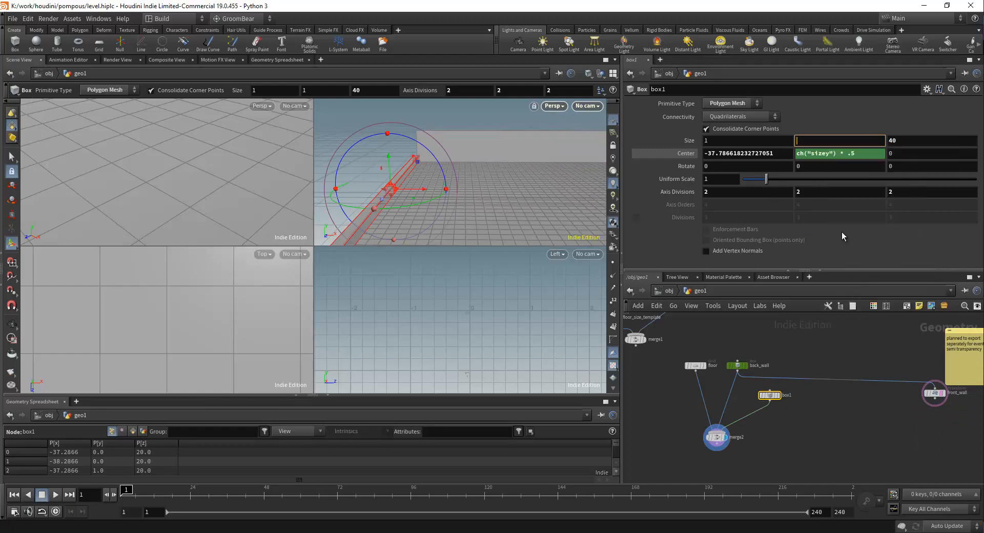
right_click(812, 142)
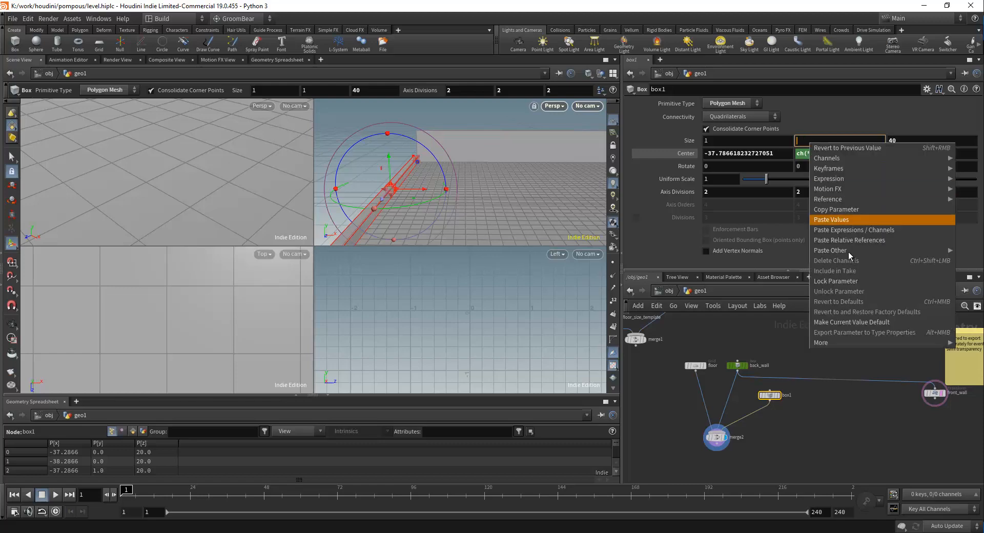
click(848, 244)
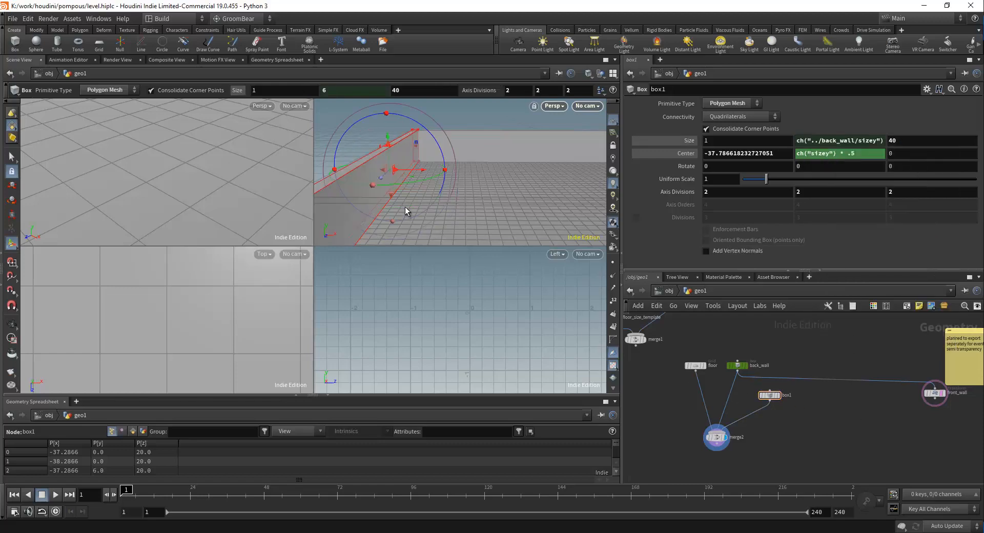
key(Escape)
drag(406, 207, 446, 214)
key(Return)
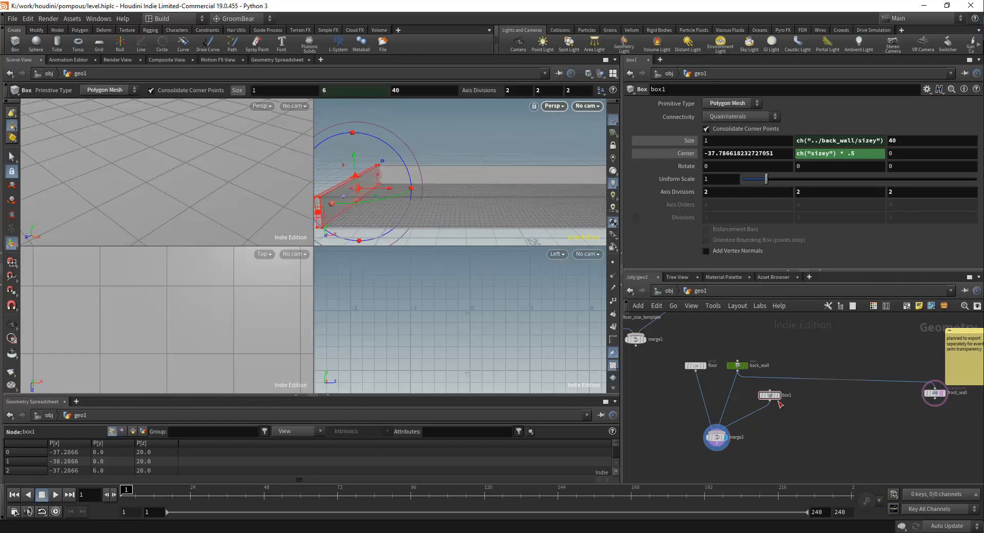
Add a Transform node fed by box1, wire it into merge2, and keep merge2 displayed.
drag(770, 396, 779, 401)
key(Tab)
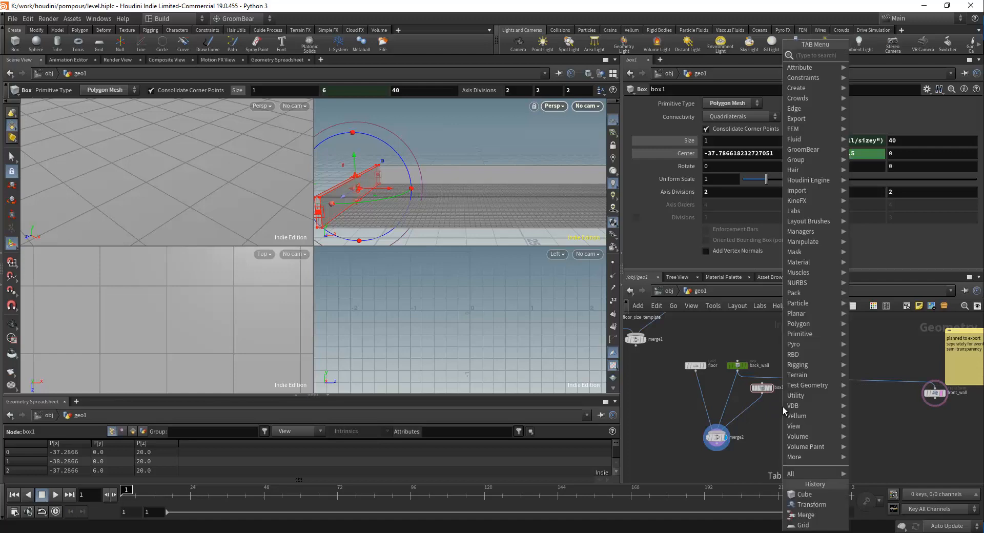
text(transform)
key(Return)
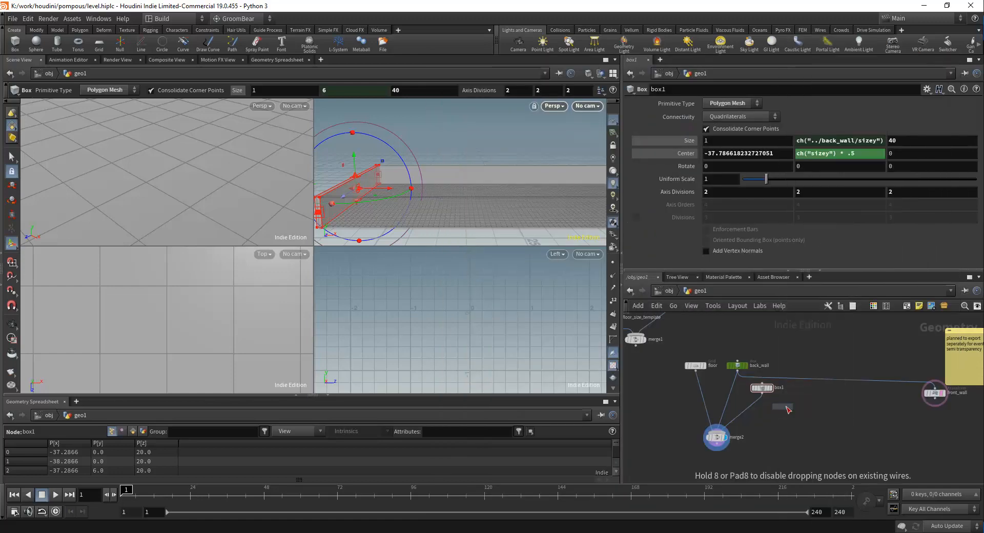
click(786, 407)
drag(789, 407, 794, 400)
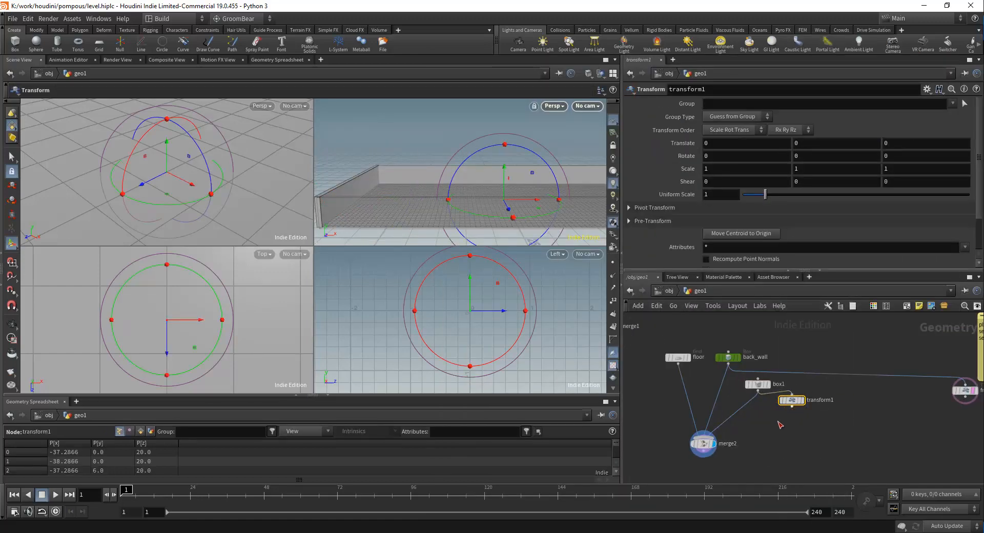
drag(707, 438, 776, 408)
click(769, 391)
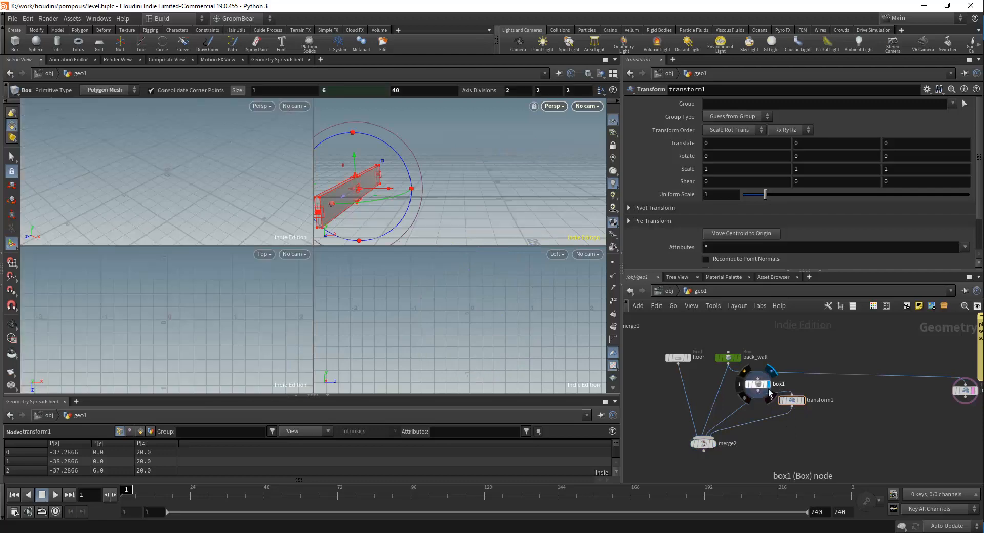
click(704, 443)
Rename box1 as left_wall and transform1 as right_wall.
double_click(779, 384)
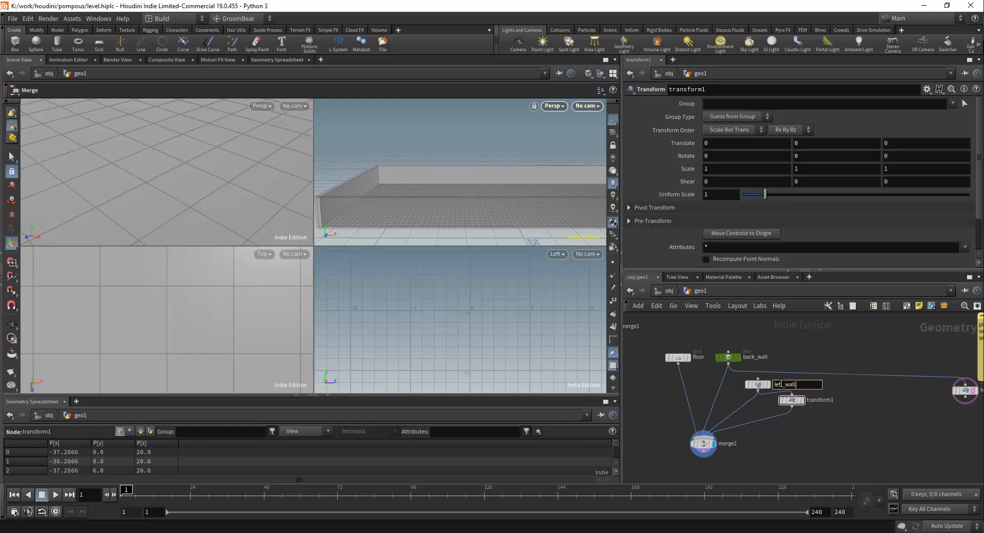
text(left_wall)
key(Return)
double_click(817, 400)
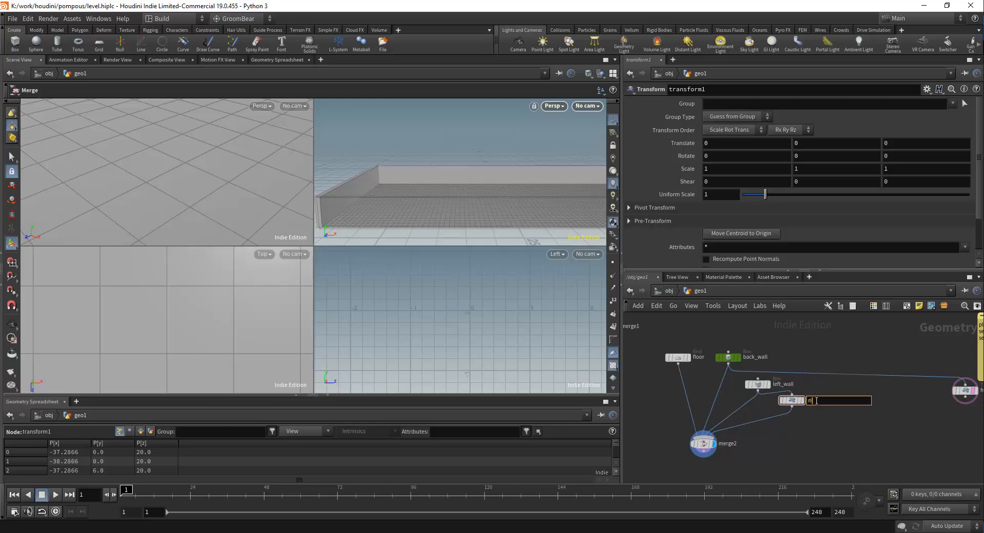
text(right_wall)
key(Return)
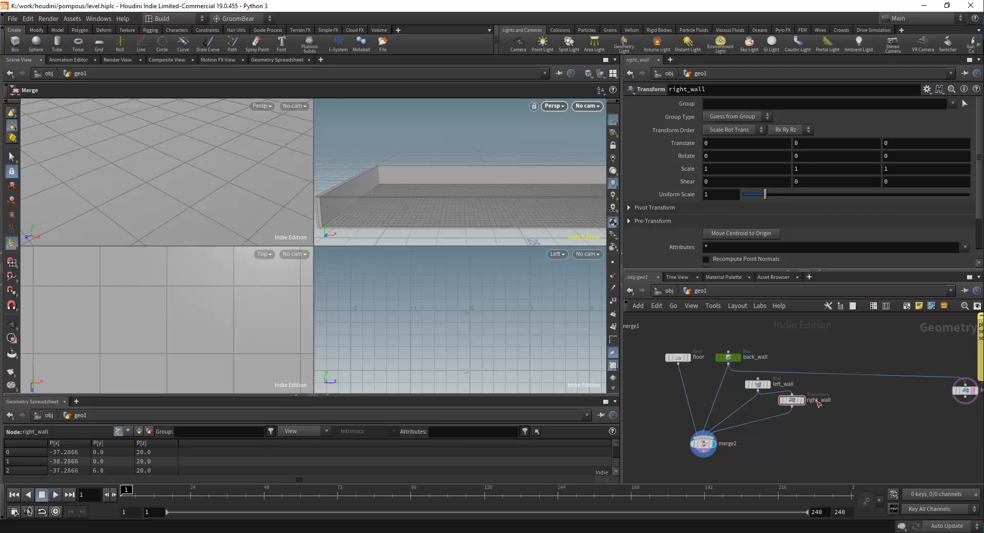
Link right_wall's Translate X to the floor's X size with the relative reference ch("../floor/sizex").
scroll(802, 410, down, 3)
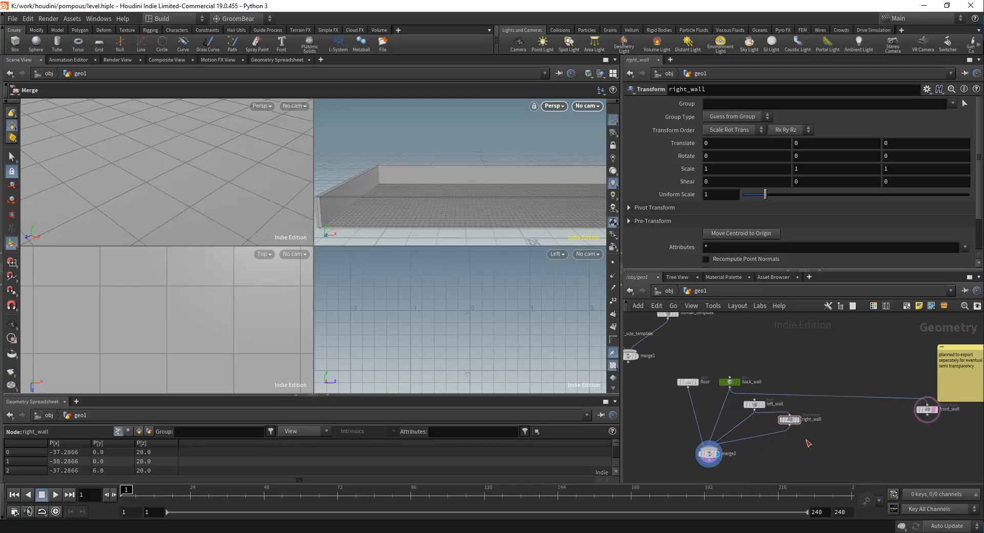
click(709, 391)
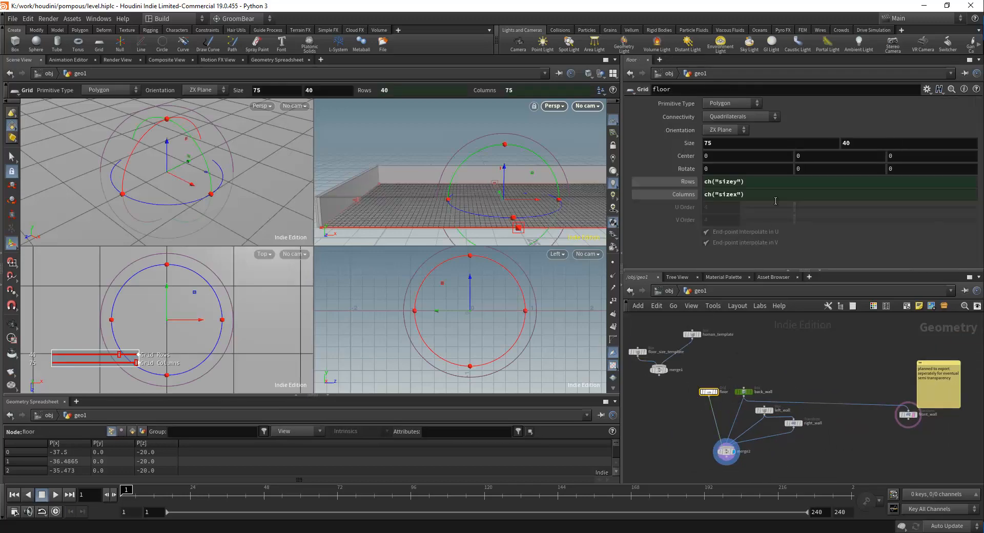
click(724, 144)
right_click(724, 144)
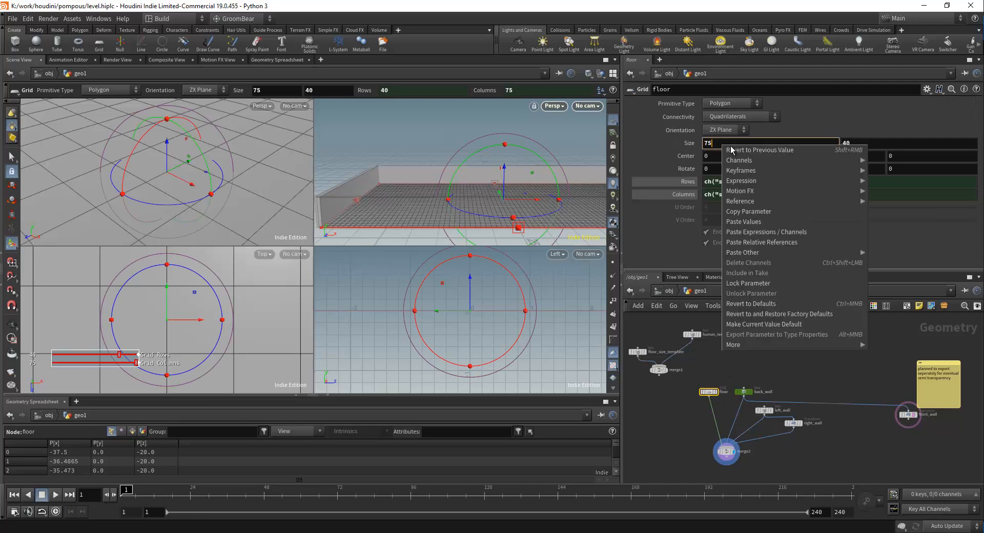
click(761, 211)
click(794, 424)
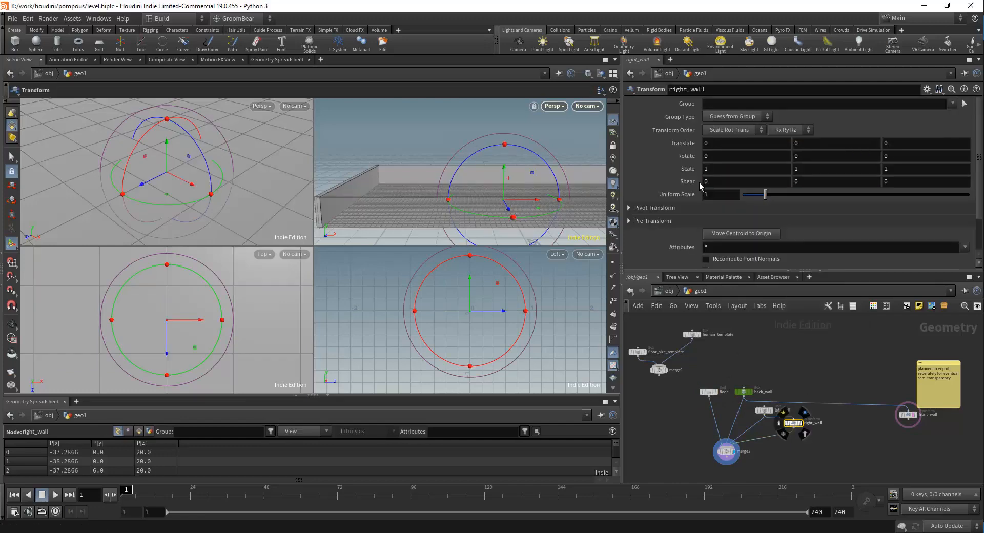
click(724, 146)
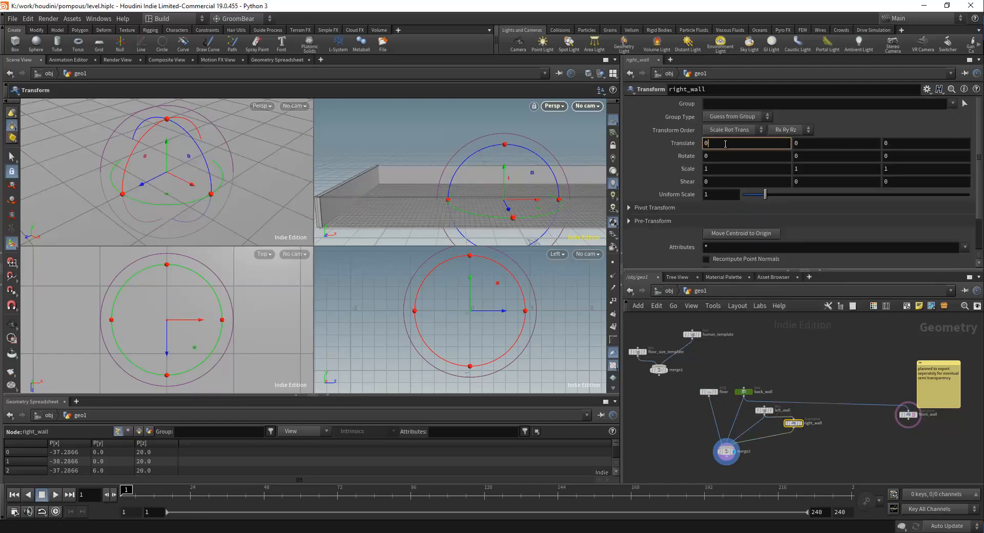
right_click(726, 144)
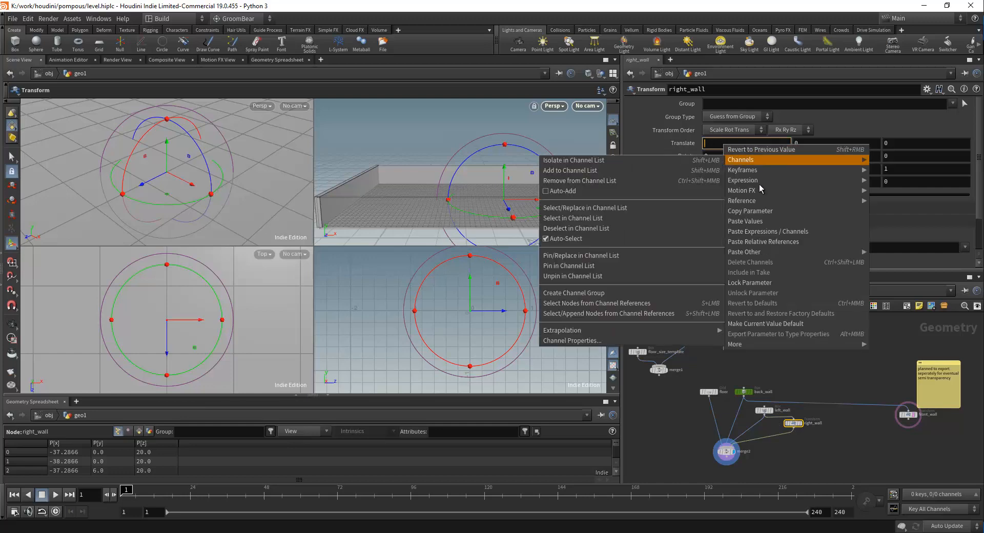
click(770, 242)
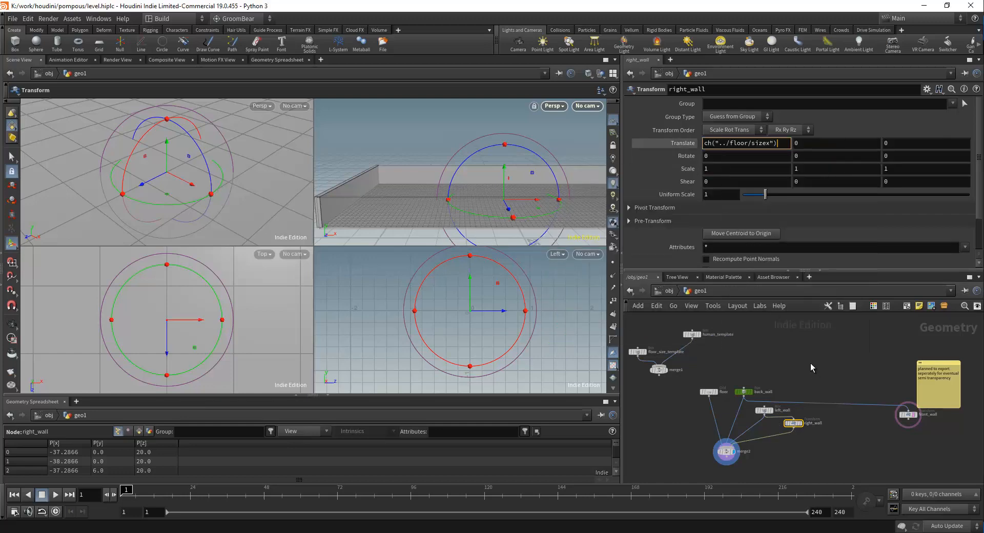
key(Return)
scroll(496, 167, down, 5)
alt+drag(496, 168, 438, 193)
key(t)
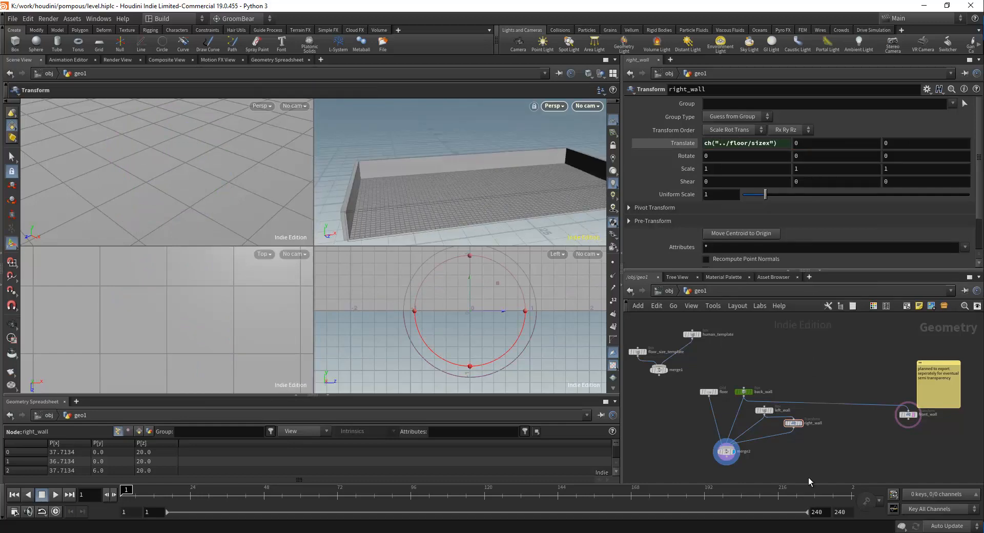
middle_drag(810, 365, 823, 349)
scroll(727, 381, up, 2)
click(720, 375)
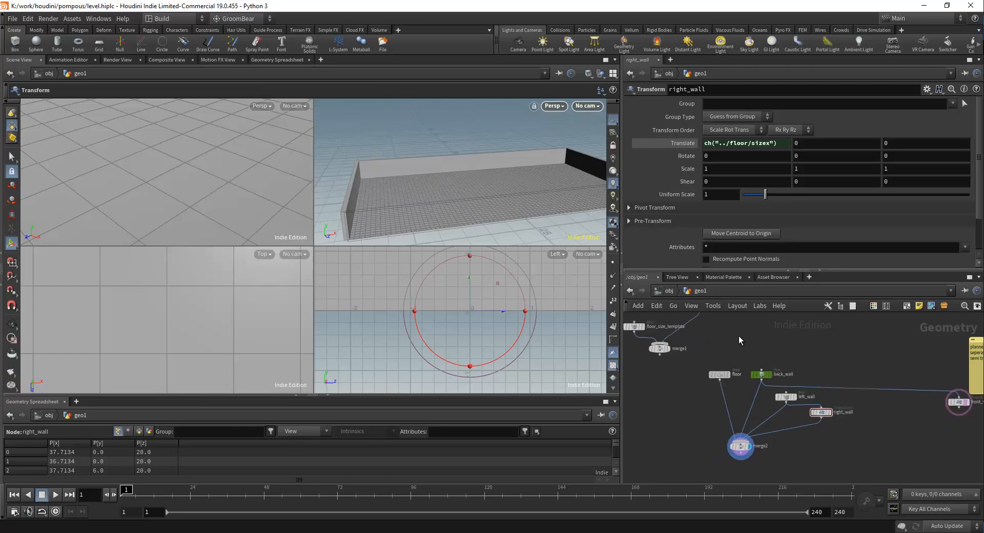
right_click(860, 143)
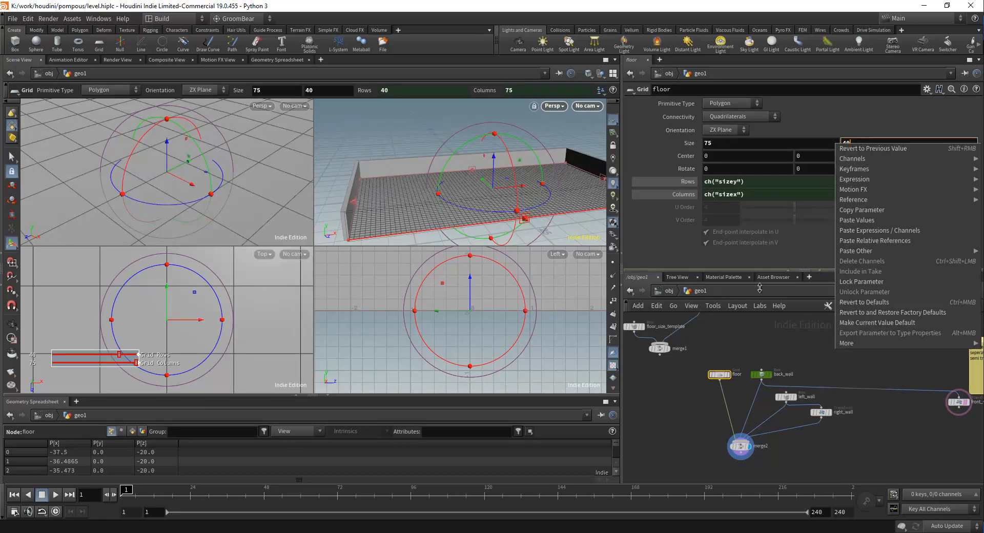
click(793, 358)
middle_drag(752, 402, 750, 381)
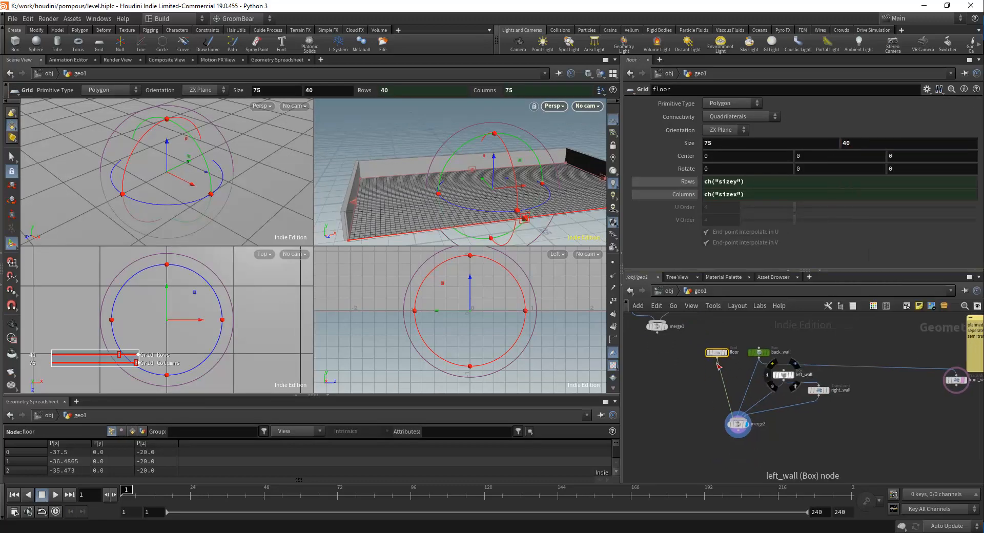
Link left_wall's Center X to the floor's X size with the relative reference ch("../floor/sizex").
click(784, 374)
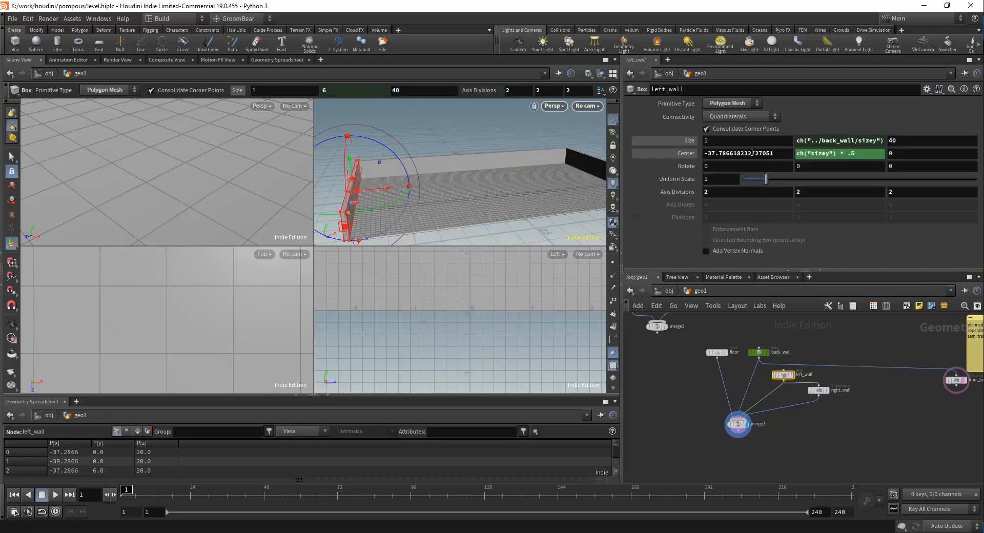
click(675, 155)
right_click(724, 156)
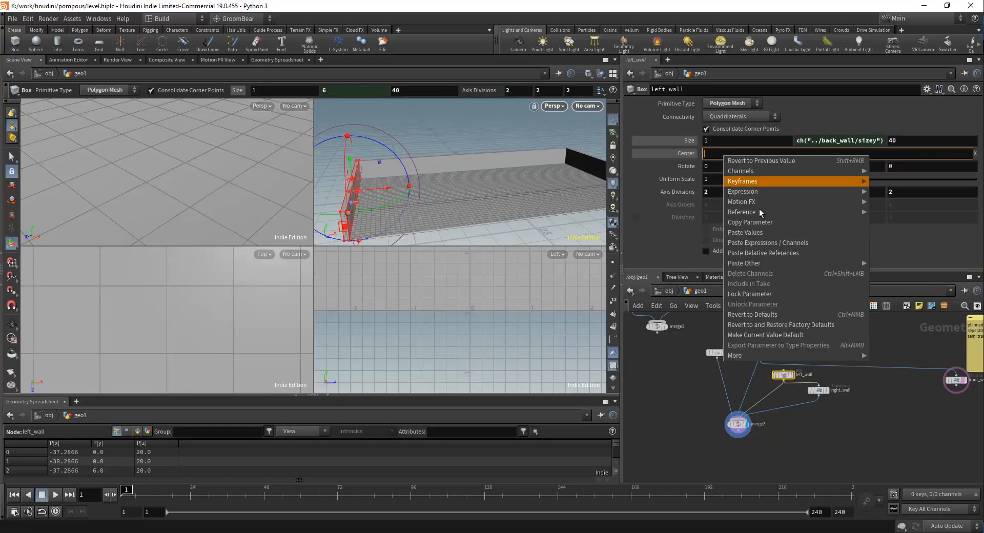
click(767, 253)
key(Return)
alt+scroll(392, 195, down, 5)
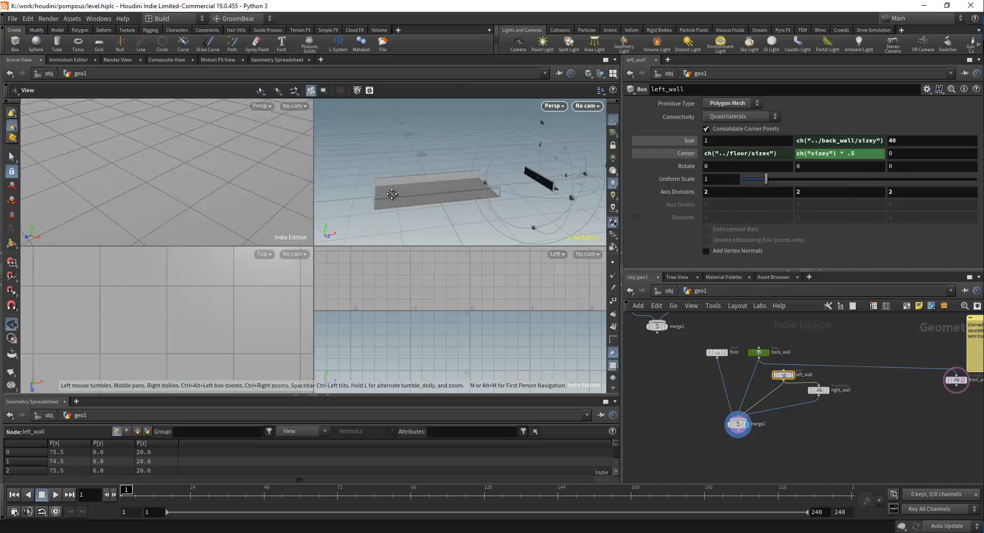
alt+middle_drag(393, 195, 541, 173)
alt+right_drag(540, 172, 471, 199)
alt+middle_drag(507, 178, 465, 193)
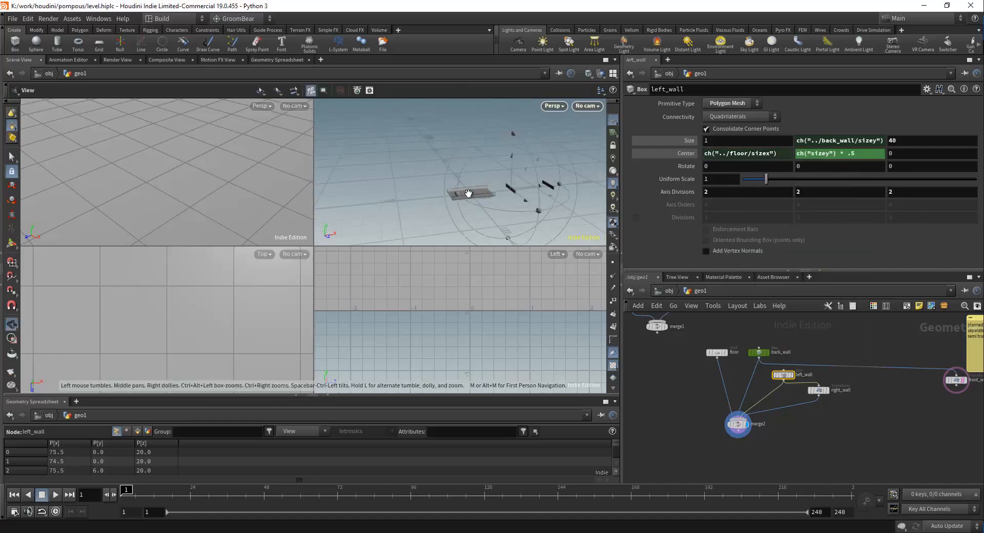
alt+right_drag(466, 193, 546, 195)
key(Return)
Change left_wall's Center X expression to -ch("../floor/sizex") * .5.
click(716, 153)
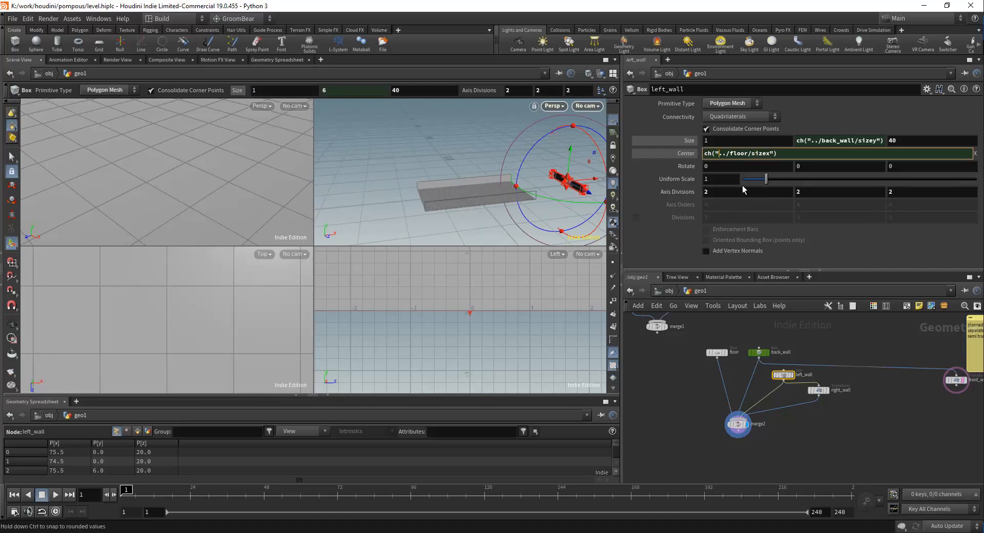
key(Home)
text(-)
key(Return)
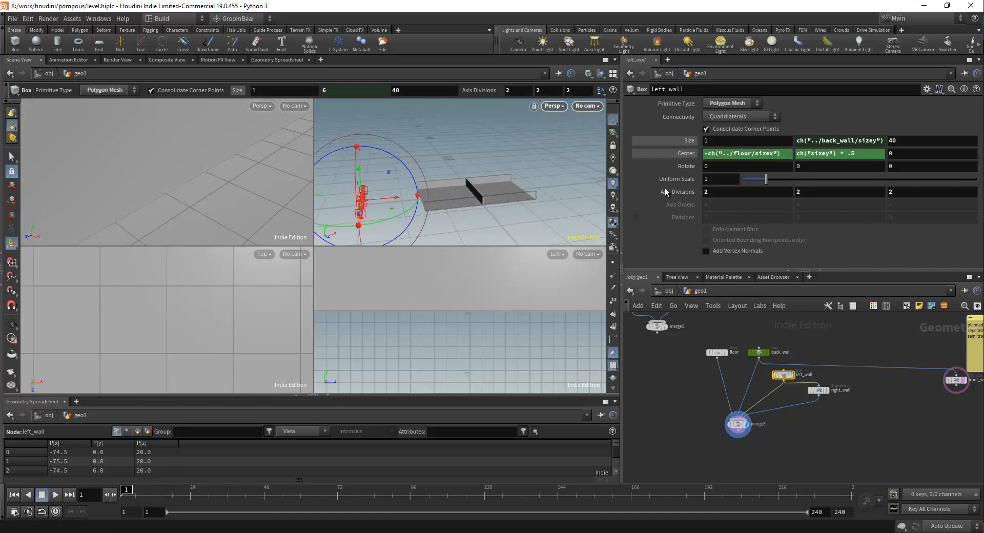
click(787, 155)
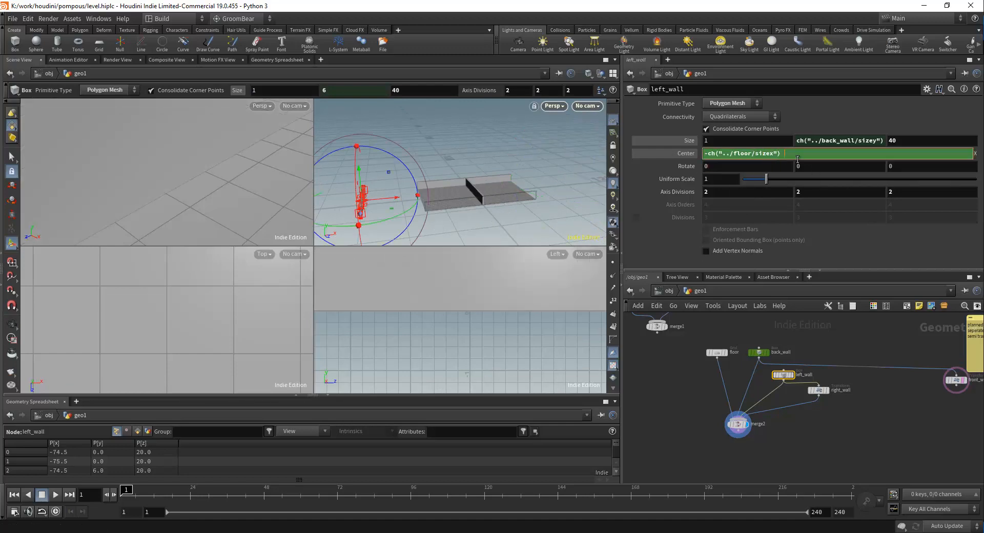
text(* .5)
key(Return)
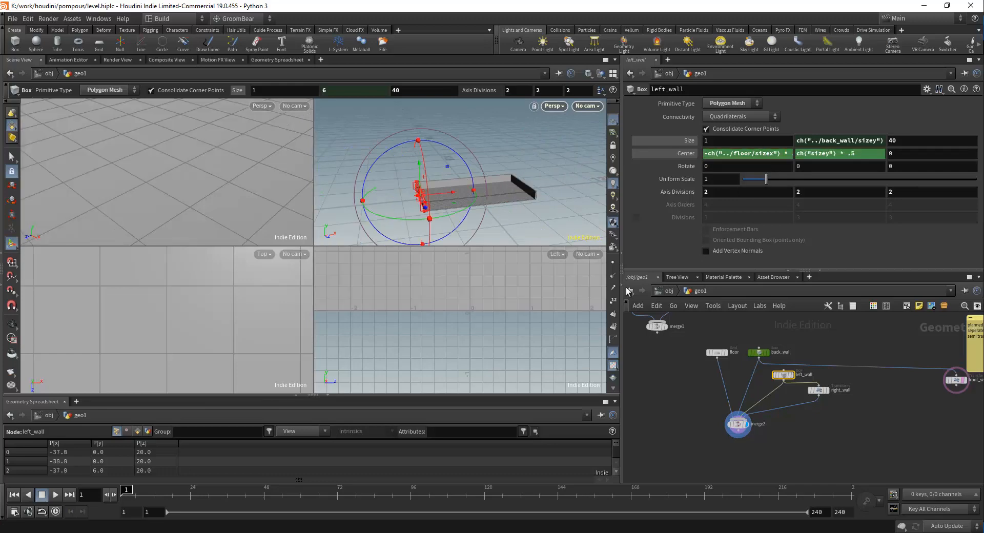
scroll(467, 190, up, 6)
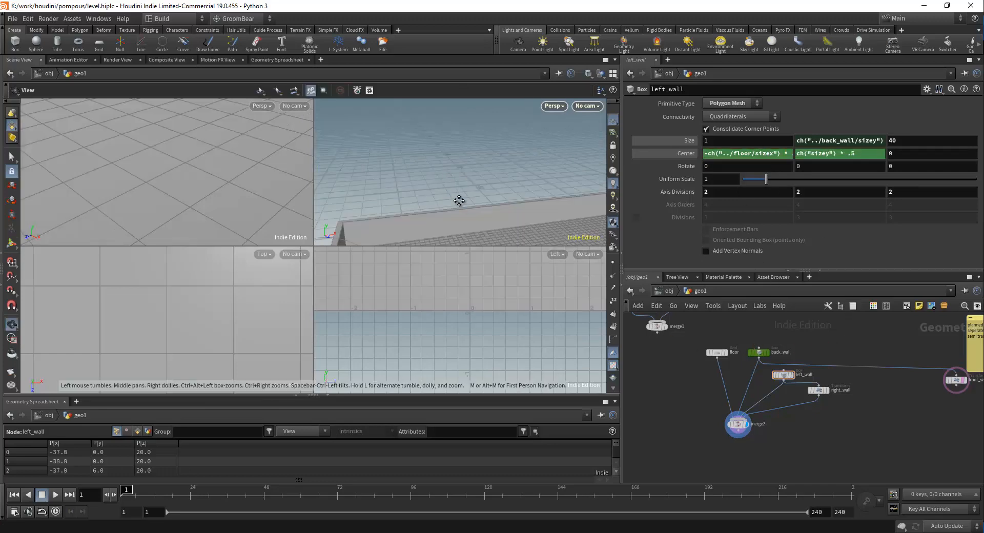
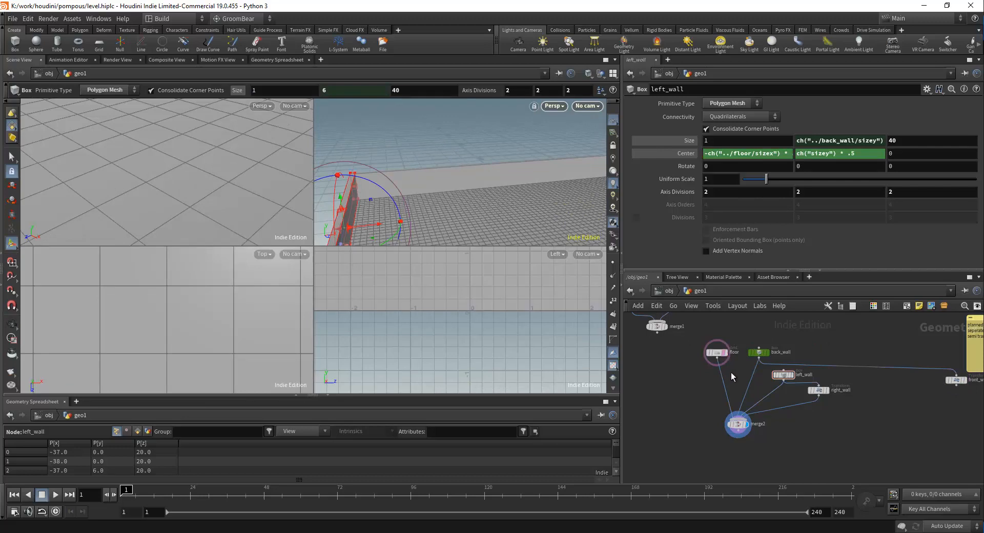
Try out other X sizes on the floor grid to test how the side walls follow.
click(717, 361)
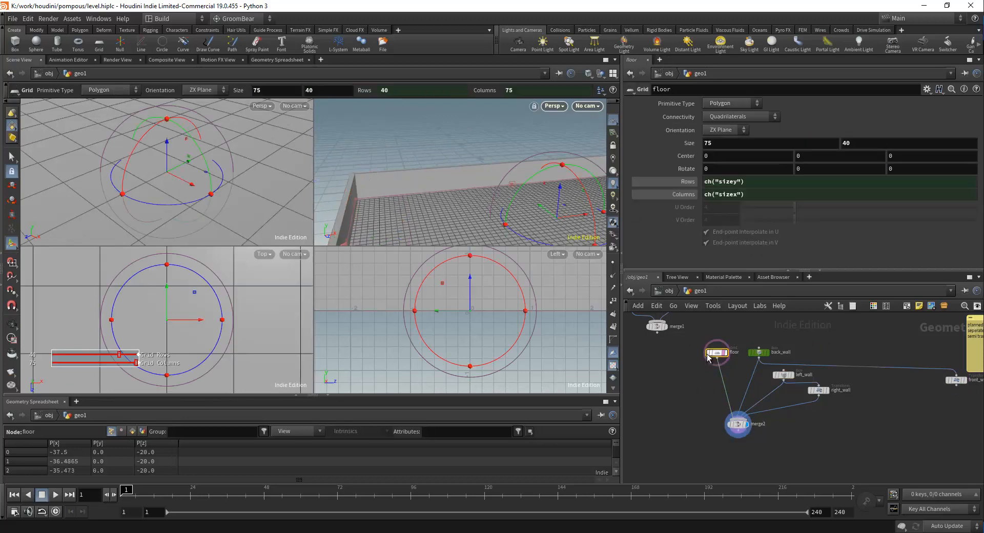
scroll(501, 204, down, 5)
middle_drag(715, 149, 893, 123)
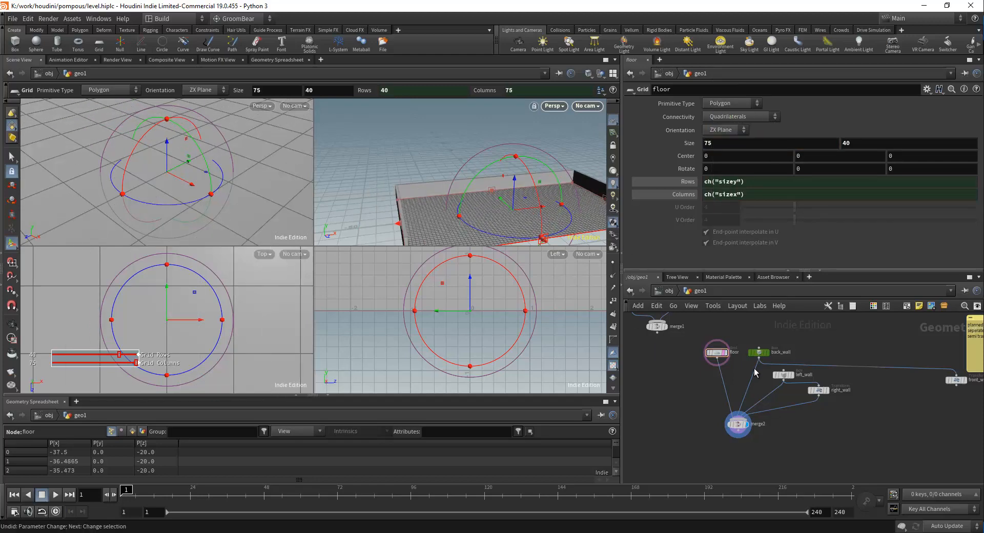
Link back_wall's X size to the floor with the relative reference ch("../floor/sizex").
scroll(760, 349, up, 3)
click(742, 340)
click(725, 141)
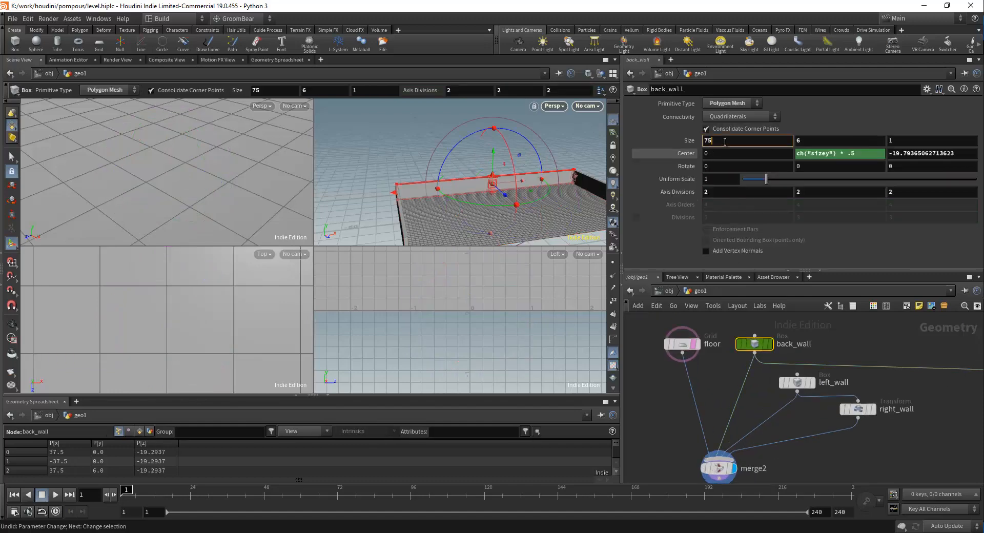
right_click(725, 142)
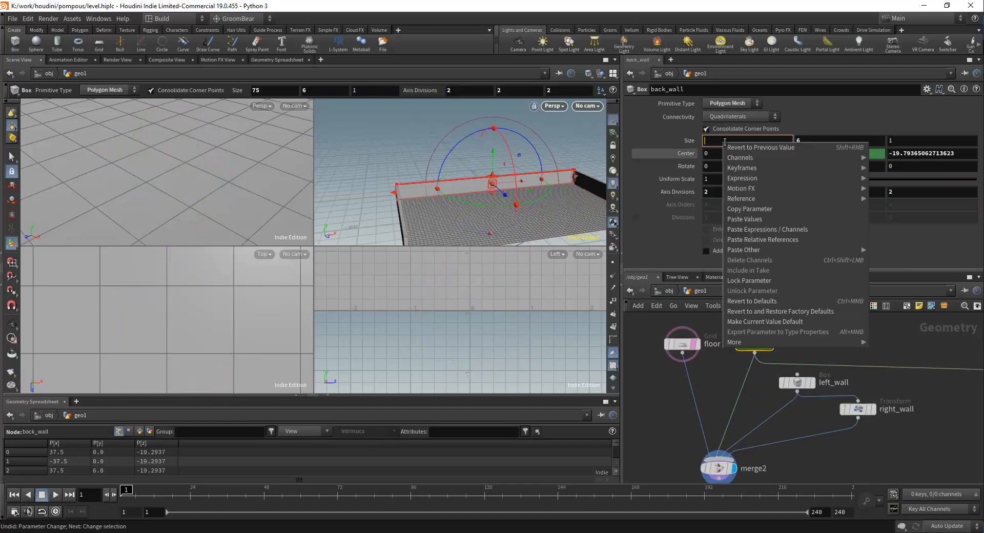
click(777, 241)
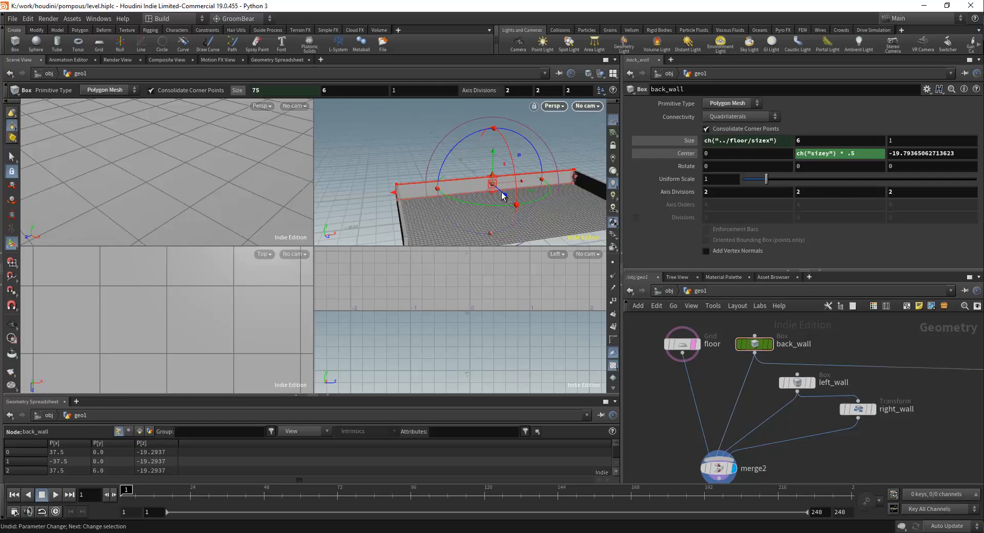
Color the floor node dark green like back_wall and save the scene.
click(677, 343)
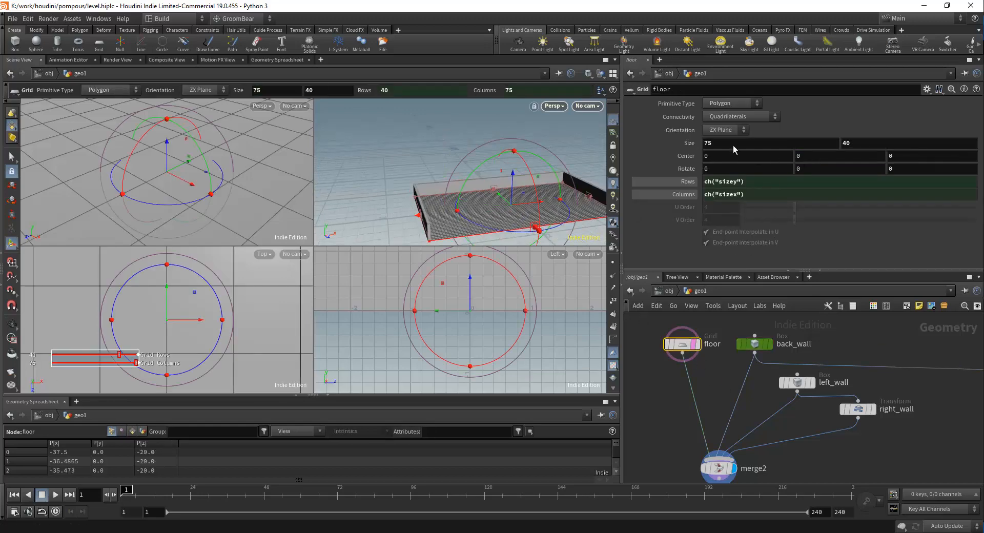
key(c)
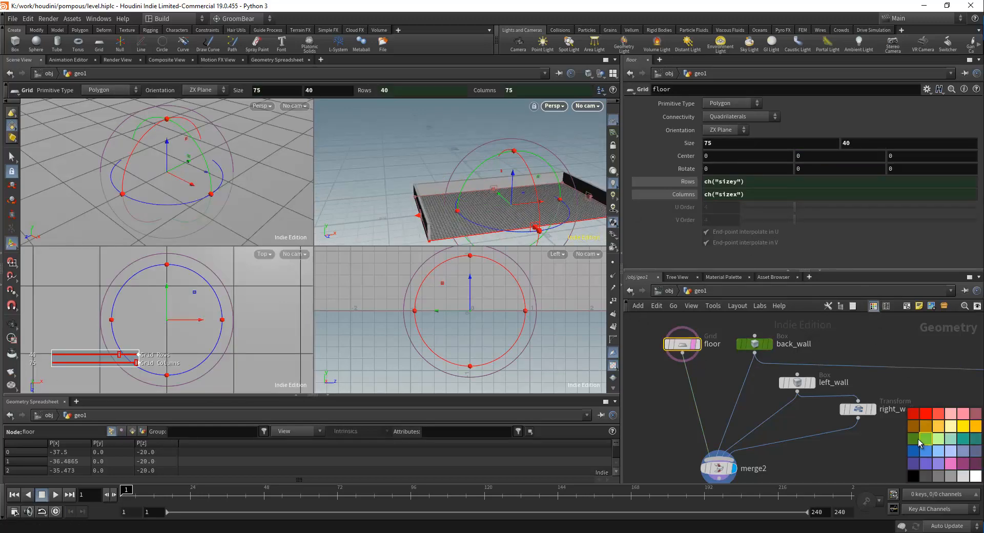
click(918, 439)
click(874, 307)
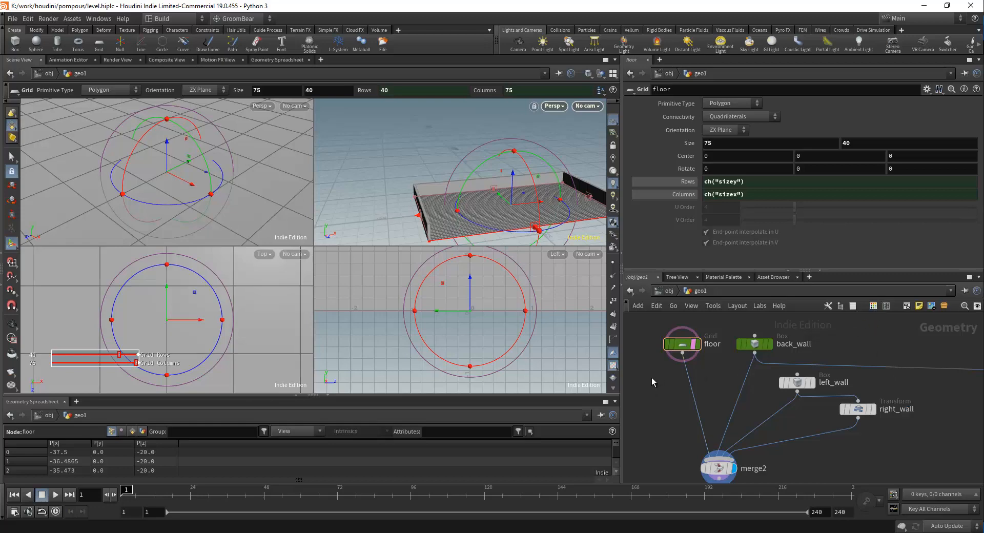
key(ctrl+s)
key(Escape)
Test the linked walls by varying the floor's X and Y sizes, and undo the size change.
drag(523, 208, 474, 213)
scroll(499, 211, up, 3)
alt+middle_drag(475, 213, 451, 214)
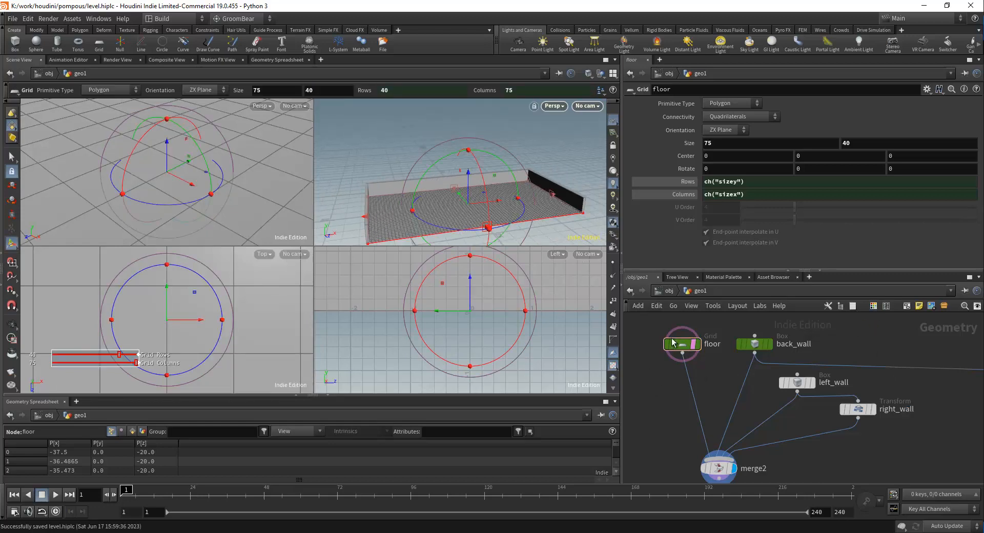
middle_drag(733, 143, 370, 168)
key(ctrl+z)
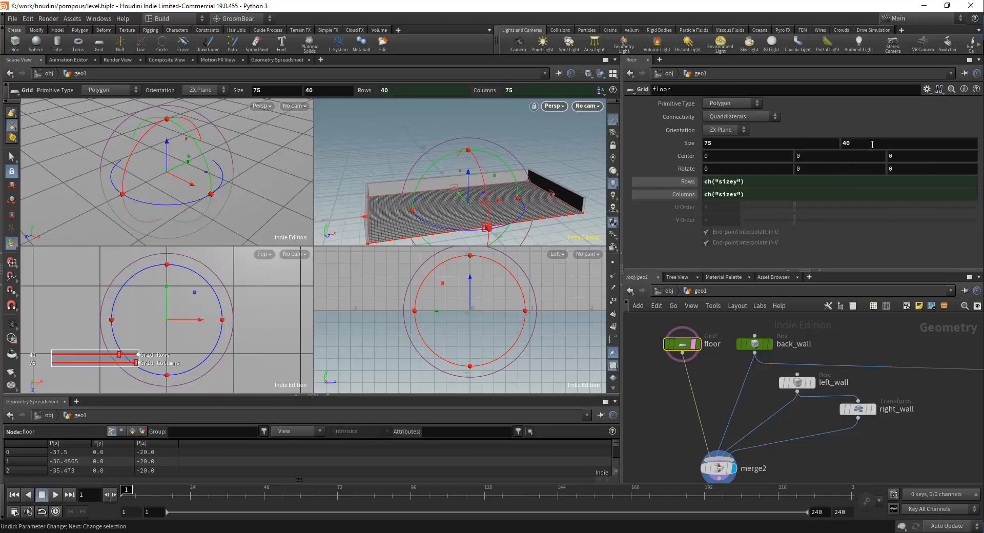
mouse_move(861, 144)
middle_down()
mouse_move(862, 128)
mouse_move(815, 126)
mouse_move(864, 143)
middle_up()
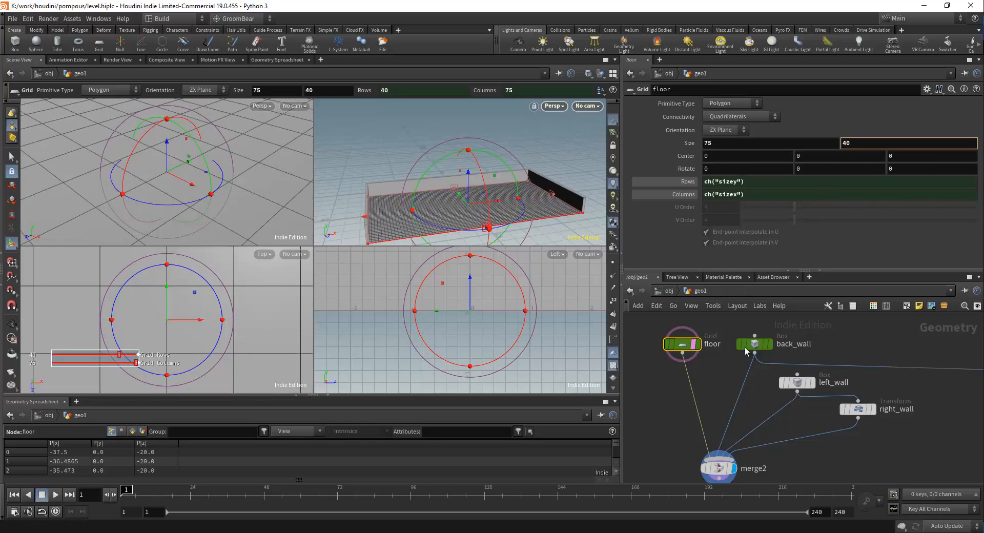
Clear the Z center value of the back_wall box so it resets to 0.
click(749, 327)
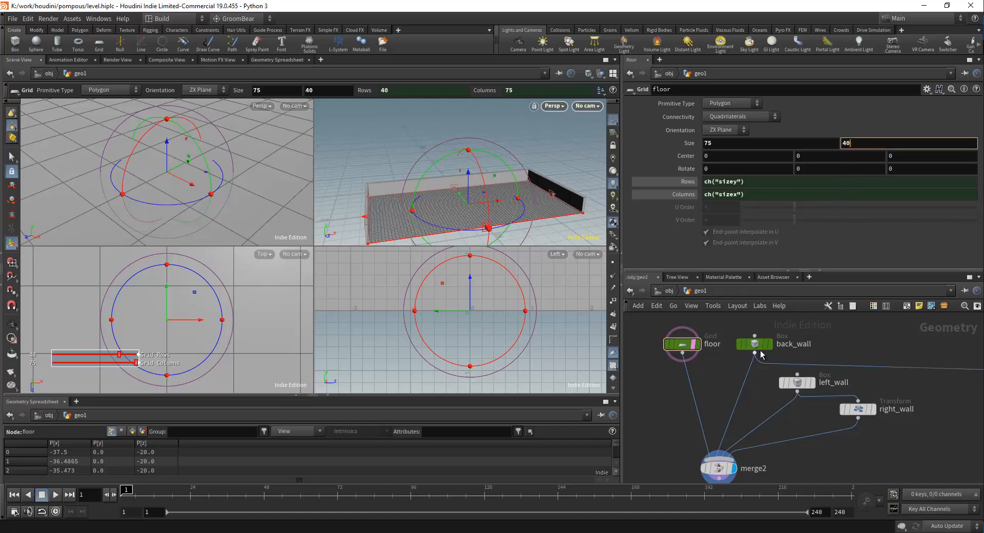
click(761, 349)
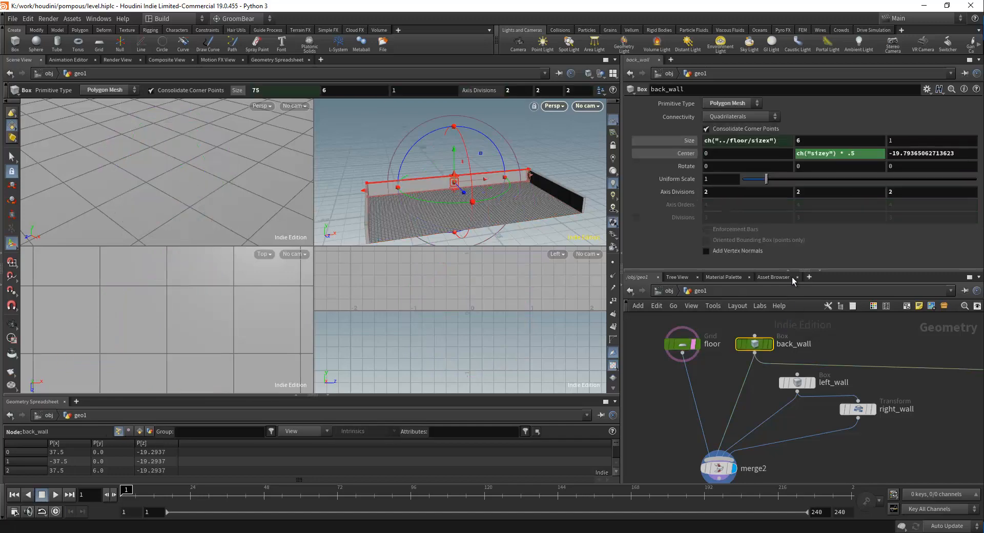
click(915, 152)
key(ctrl+a)
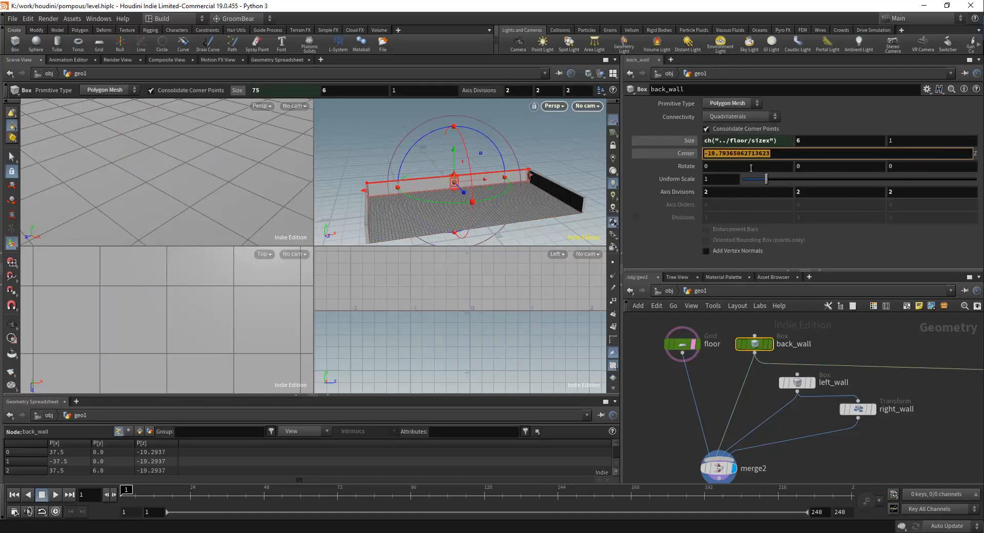
key(BackSpace)
click(930, 441)
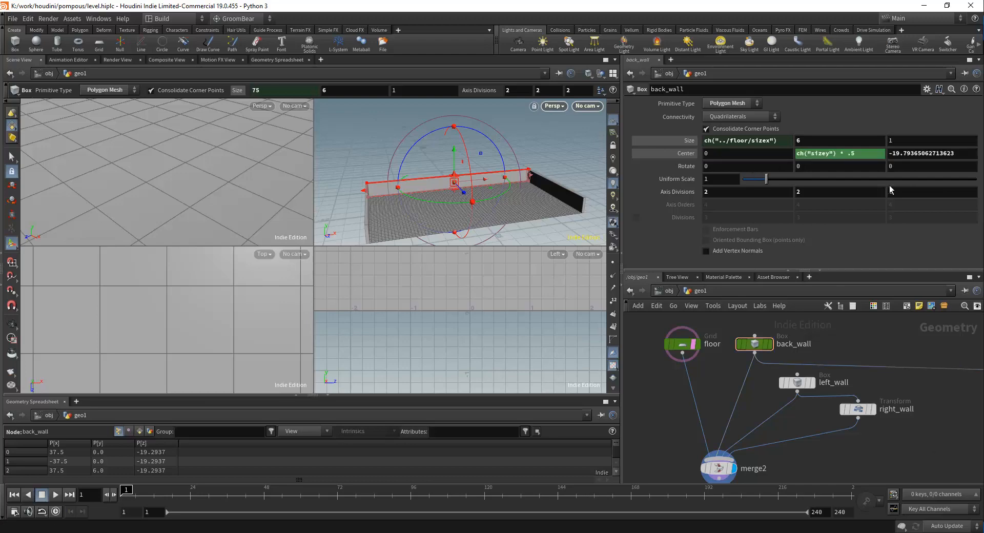
click(909, 156)
key(ctrl+a)
key(BackSpace)
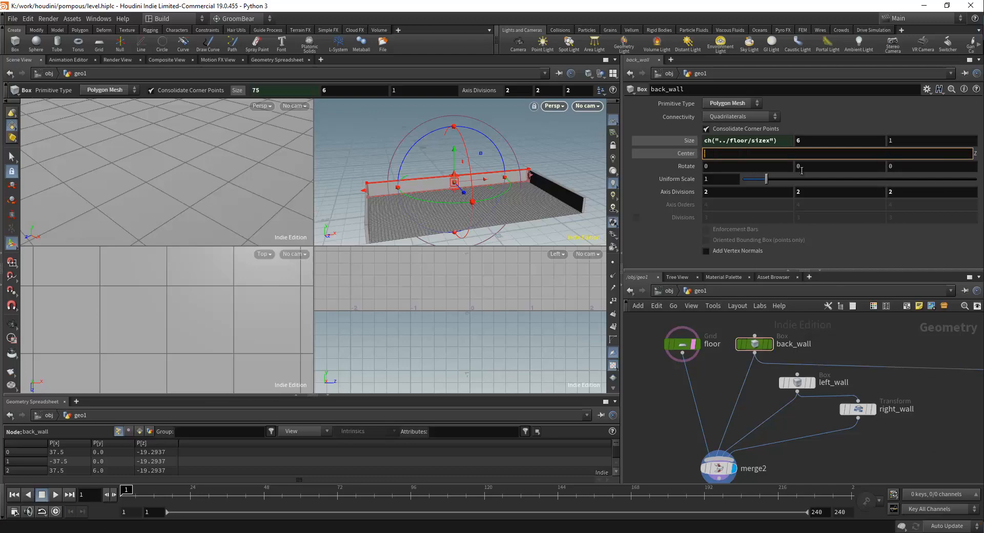
key(Return)
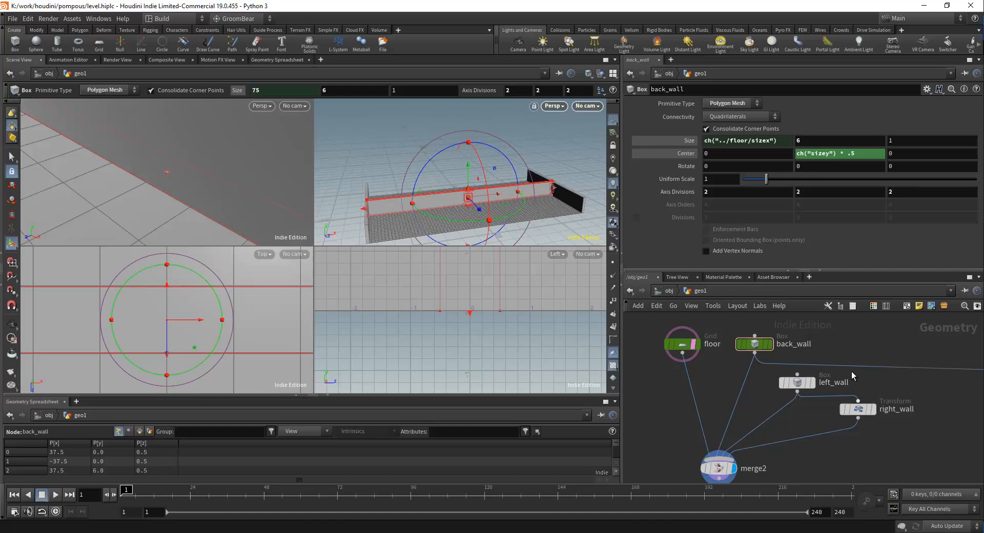
Link back_wall's Z center to the floor's Y size with the relative-reference expression ch("../floor/sizey") * .5.
click(847, 152)
right_click(756, 153)
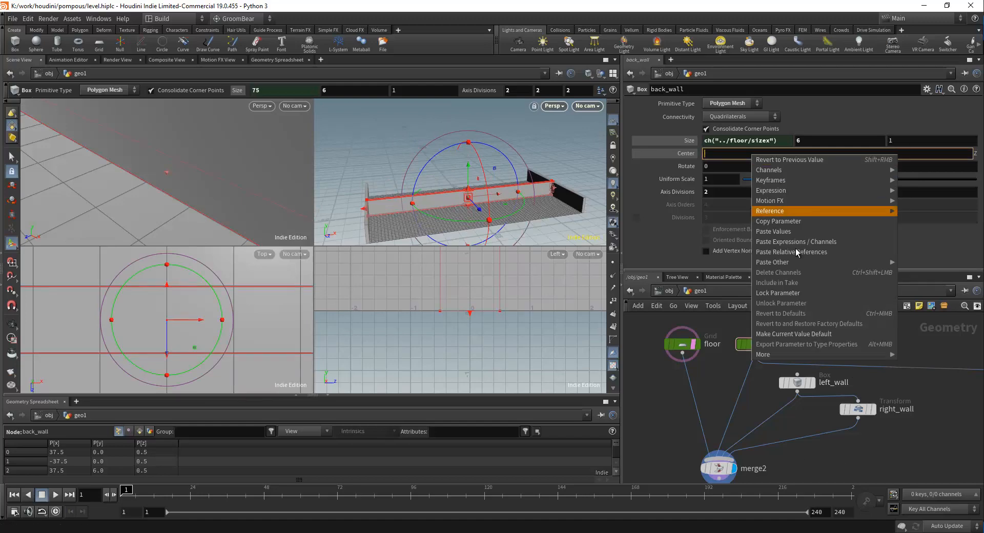
click(764, 255)
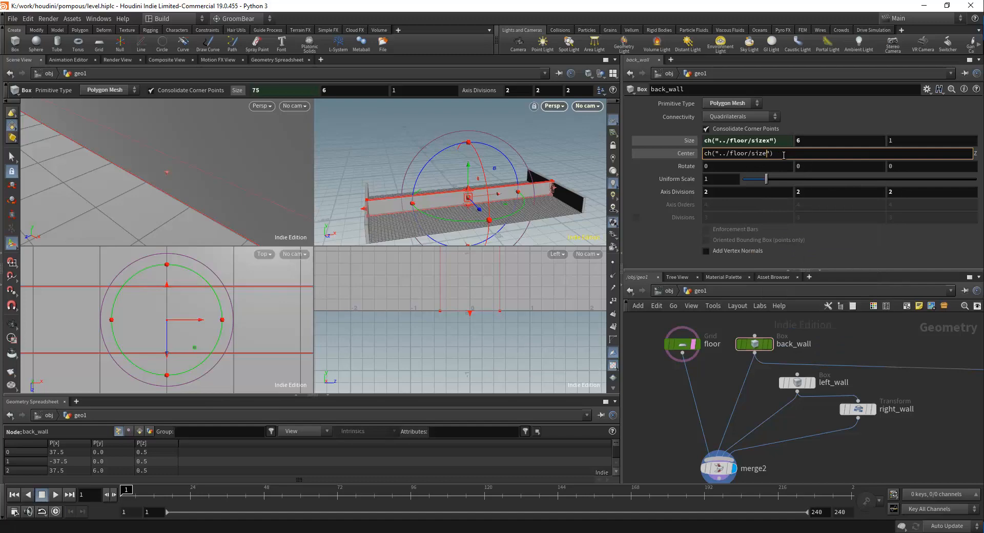
text(y)
key(Return)
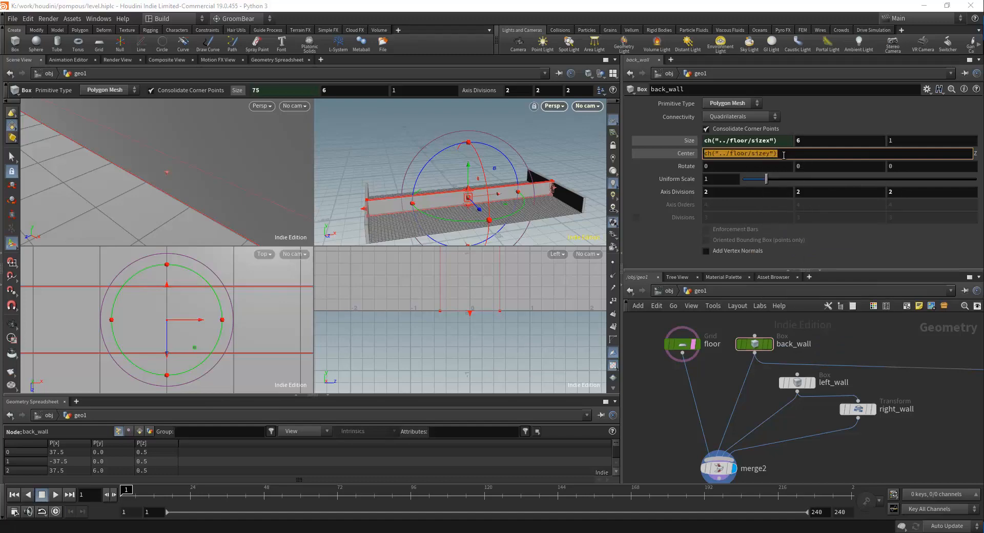
click(783, 155)
text(* .5)
key(Return)
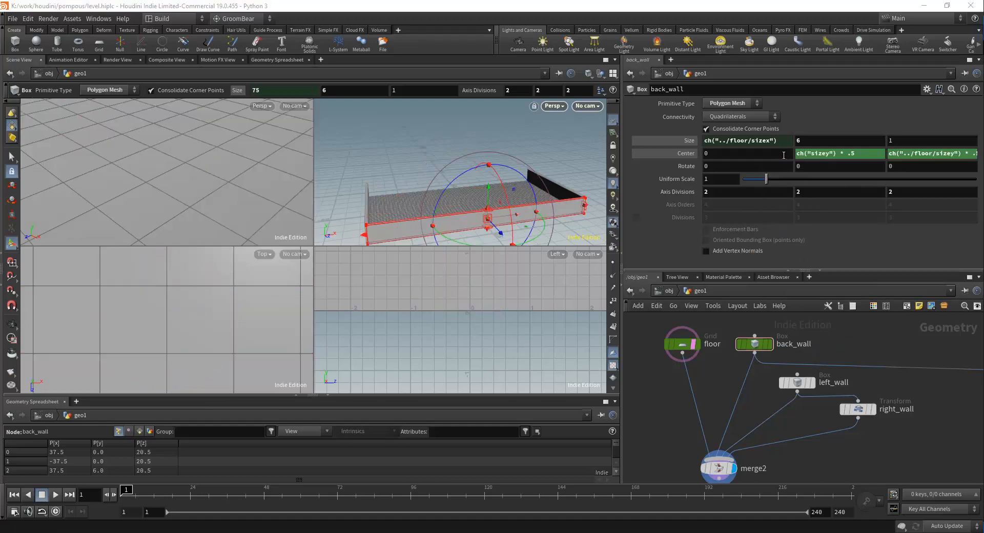
Try negating back_wall's Y center expression as -ch("sizey") * .5, and remove the minus sign again.
click(840, 153)
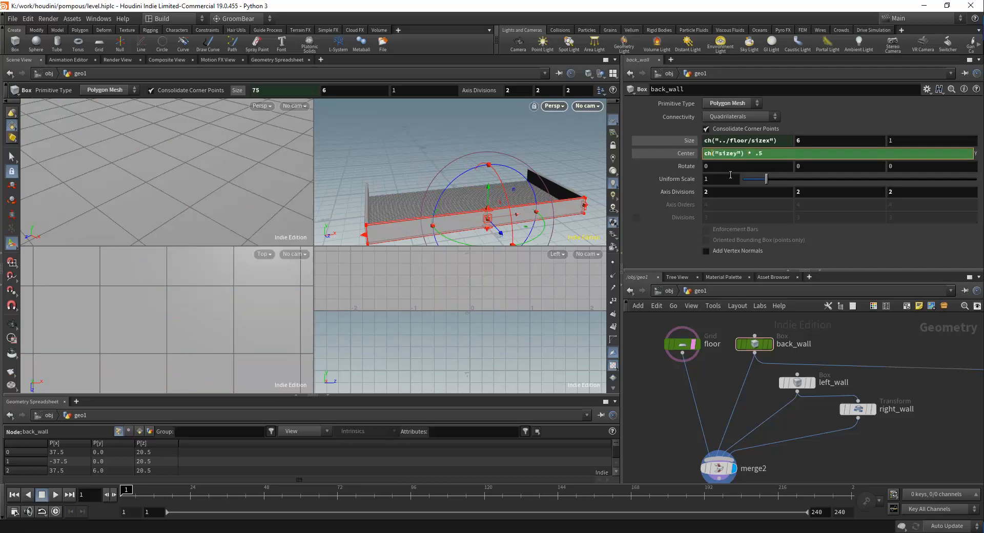
key(Return)
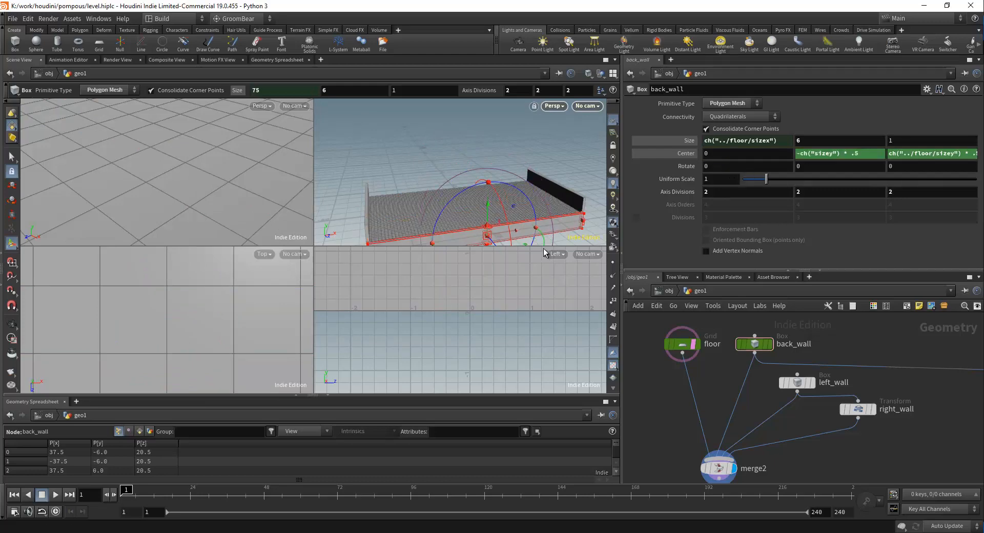
mouse_move(514, 176)
alt+mouse_down()
mouse_move(525, 139)
mouse_move(514, 165)
alt+mouse_up()
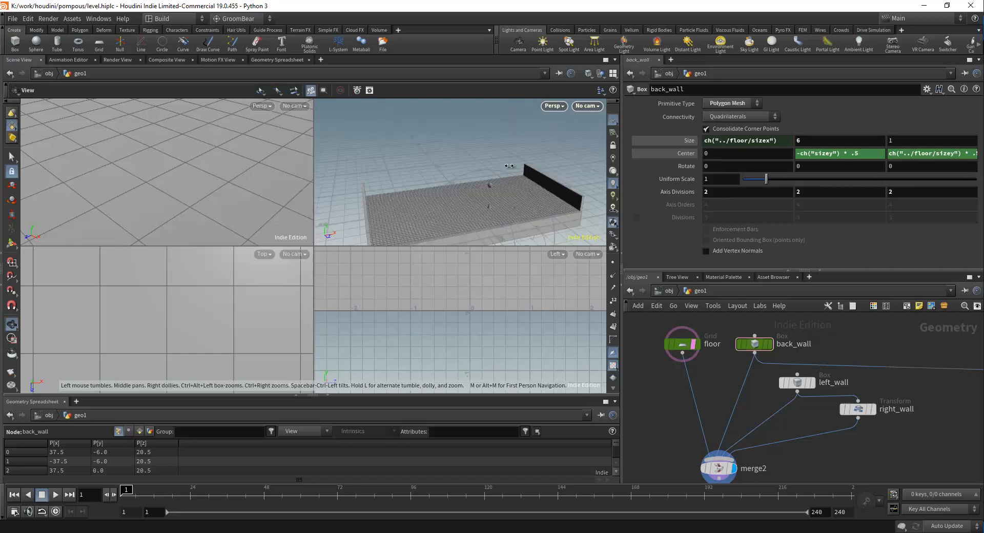
key(Return)
click(818, 156)
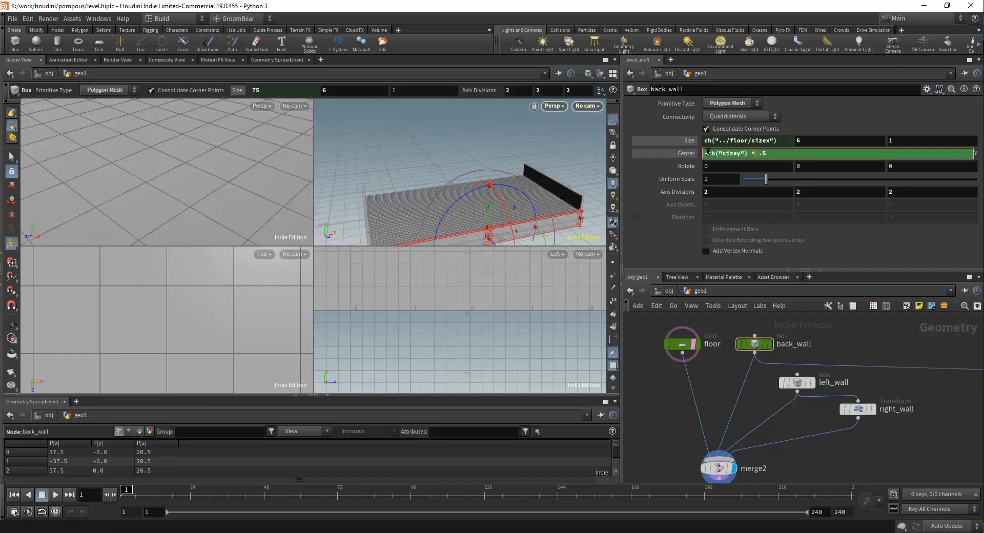
key(BackSpace)
key(Return)
Negate back_wall's Z center expression to -ch("../floor/sizey") * .5 so the wall sits on the floor's back edge.
click(898, 157)
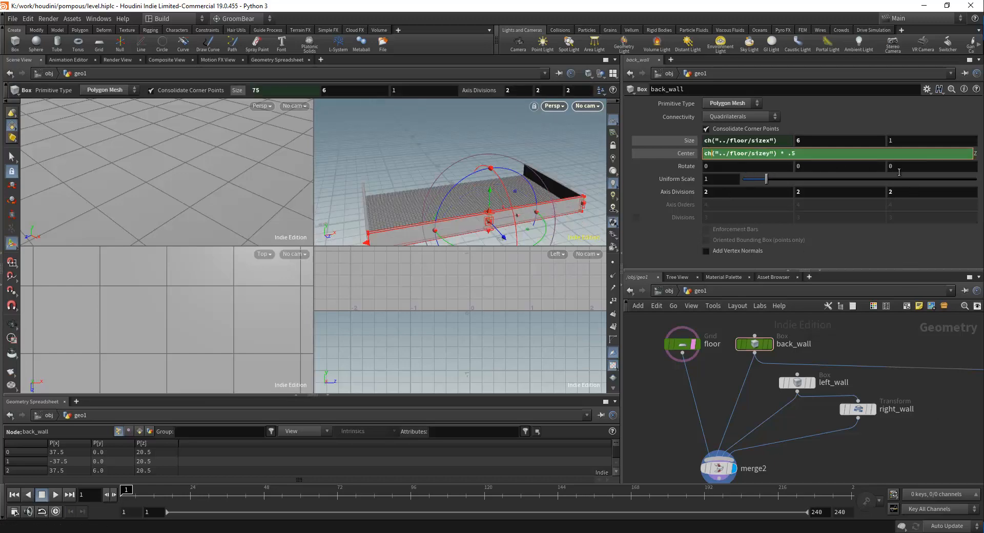
key(Home)
text(-)
key(Return)
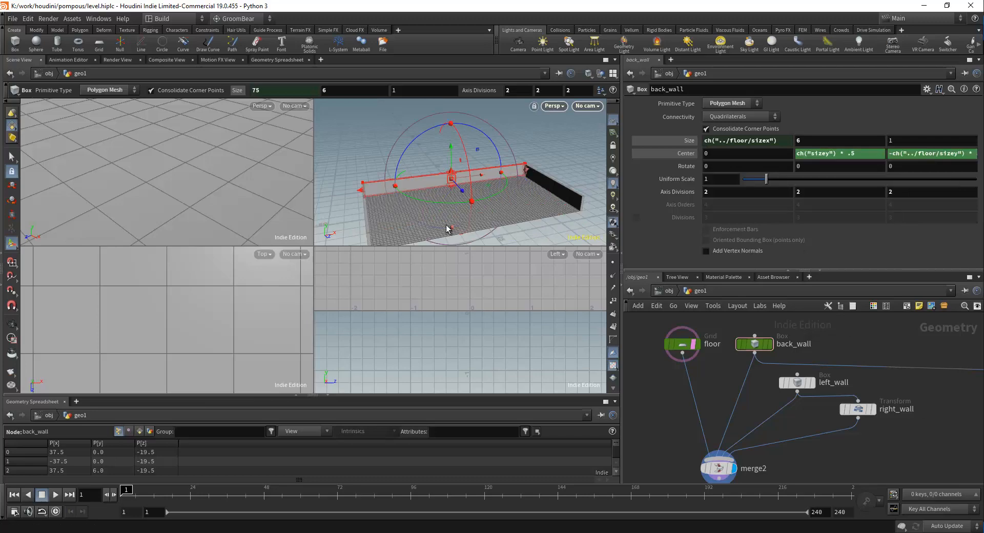
Examine from several angles how the back wall meets the floor grid and the side walls.
key(Escape)
drag(470, 200, 564, 247)
key(Return)
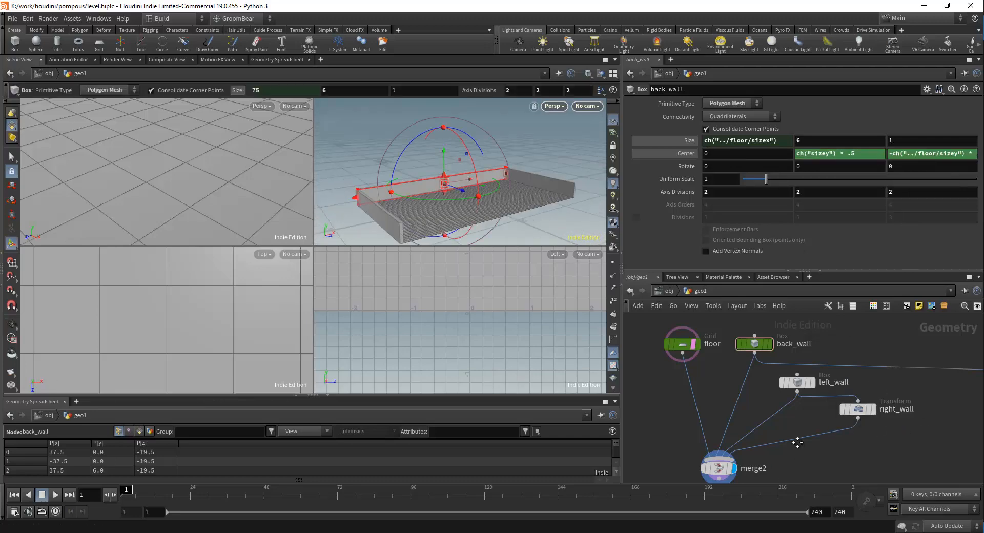
middle_drag(798, 443, 794, 419)
scroll(716, 422, down, 2)
middle_drag(867, 421, 801, 410)
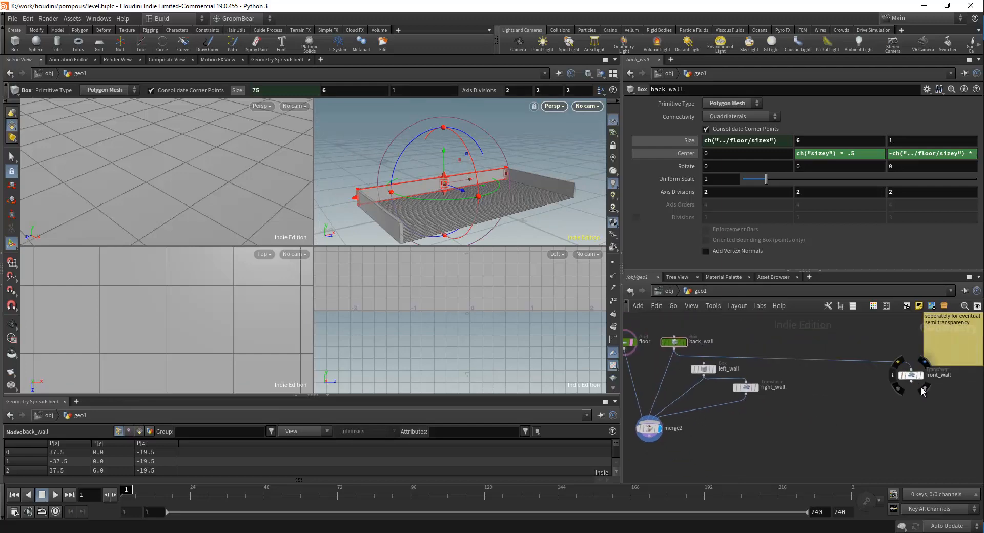
key(Escape)
drag(528, 202, 406, 131)
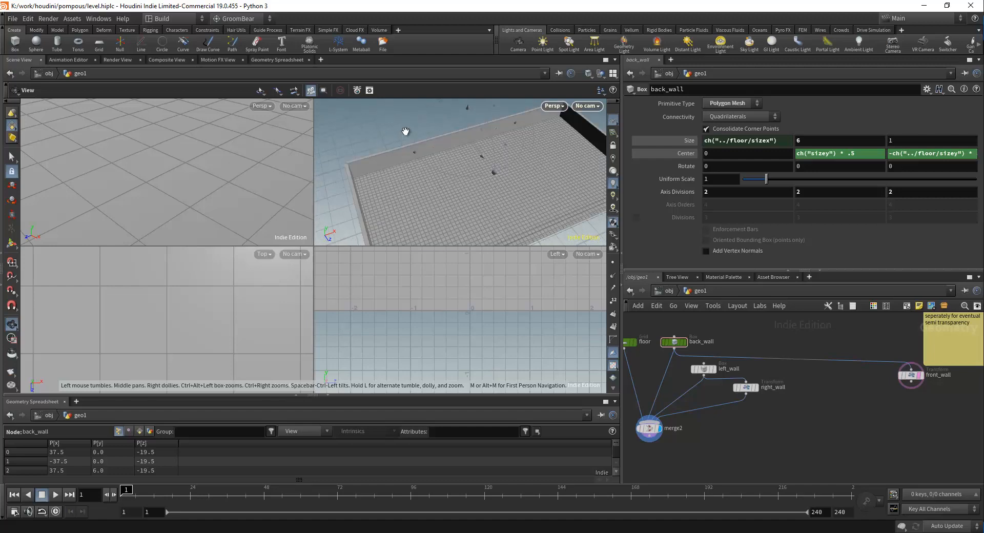
drag(431, 197, 378, 154)
key(Return)
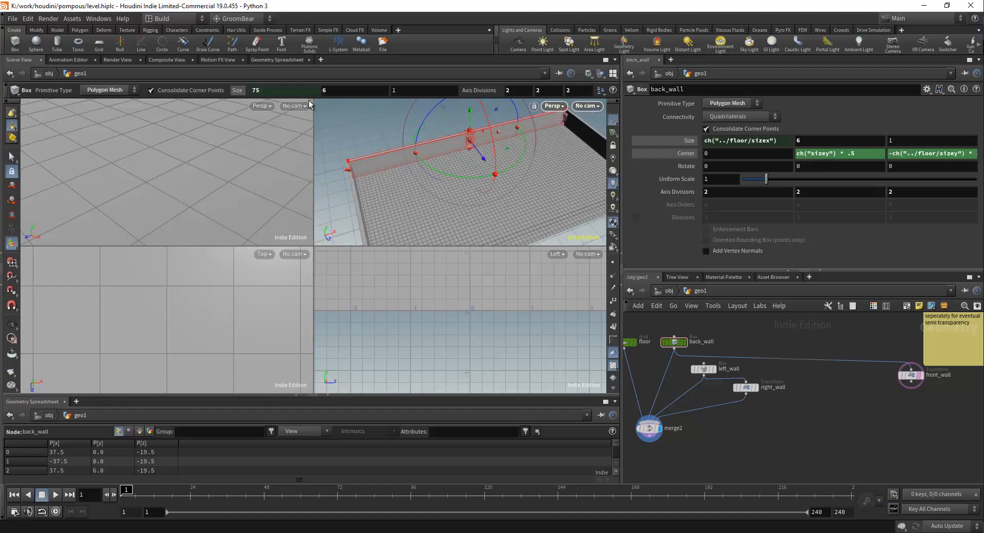
drag(346, 122, 358, 151)
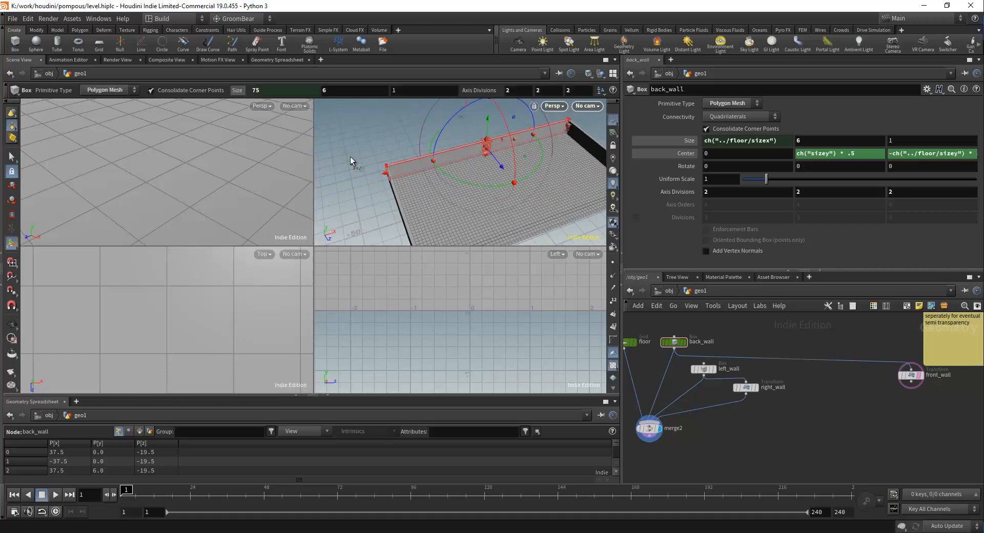
key(Escape)
drag(441, 213, 319, 121)
drag(436, 176, 506, 197)
key(Return)
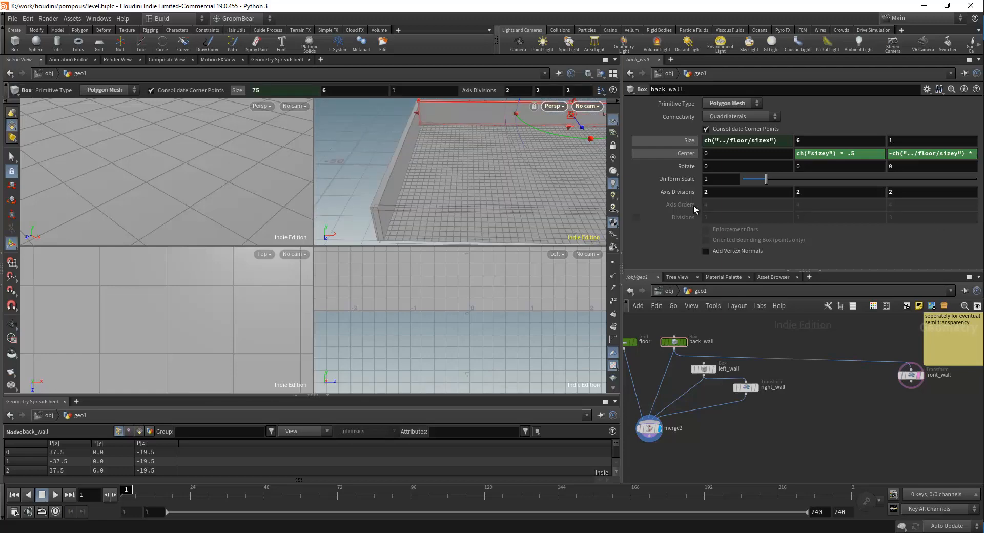
Enclose the floor, back_wall, left_wall, right_wall and merge2 nodes in a network box, save the scene and edit the box's title.
scroll(771, 400, down, 3)
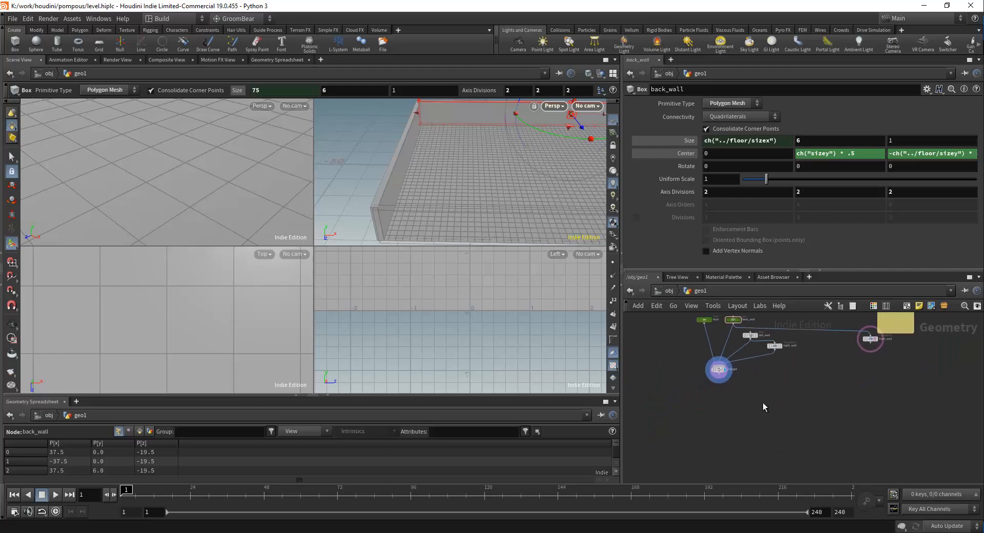
middle_drag(772, 346, 774, 367)
drag(795, 331, 698, 405)
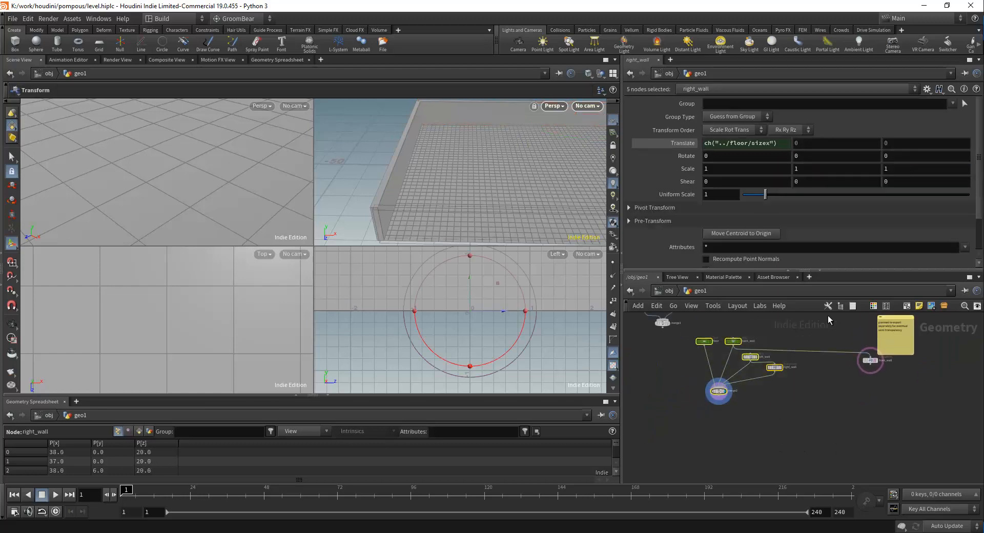
click(887, 307)
key(ctrl+s)
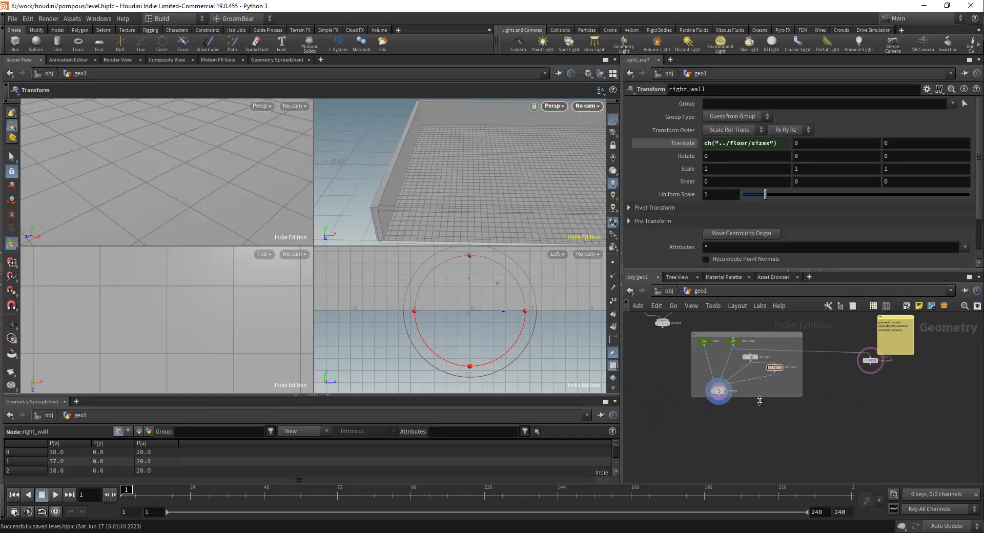
double_click(735, 334)
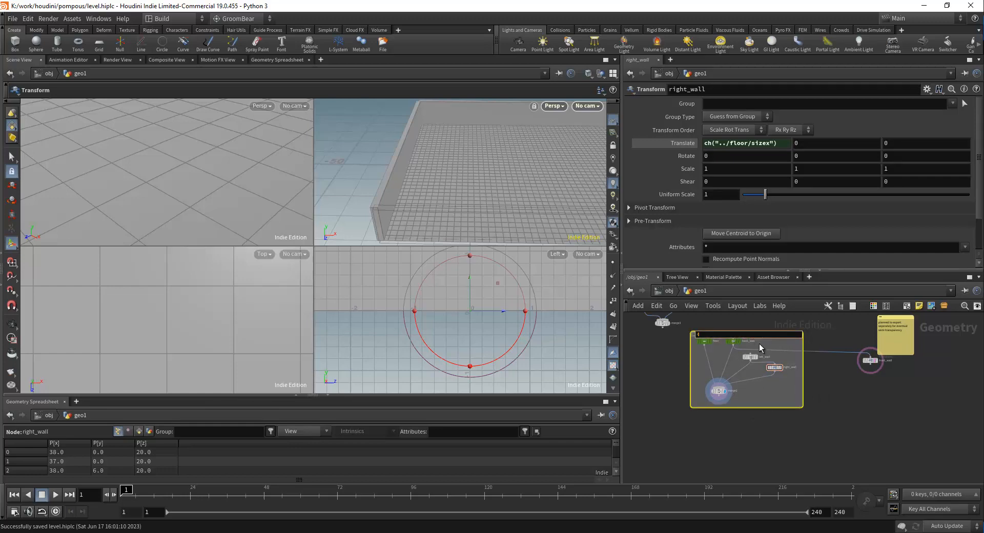
key(Return)
Add a Boolean node in the empty network area below the box that holds merge2.
scroll(796, 422, up, 1)
middle_drag(792, 414, 798, 378)
click(730, 401)
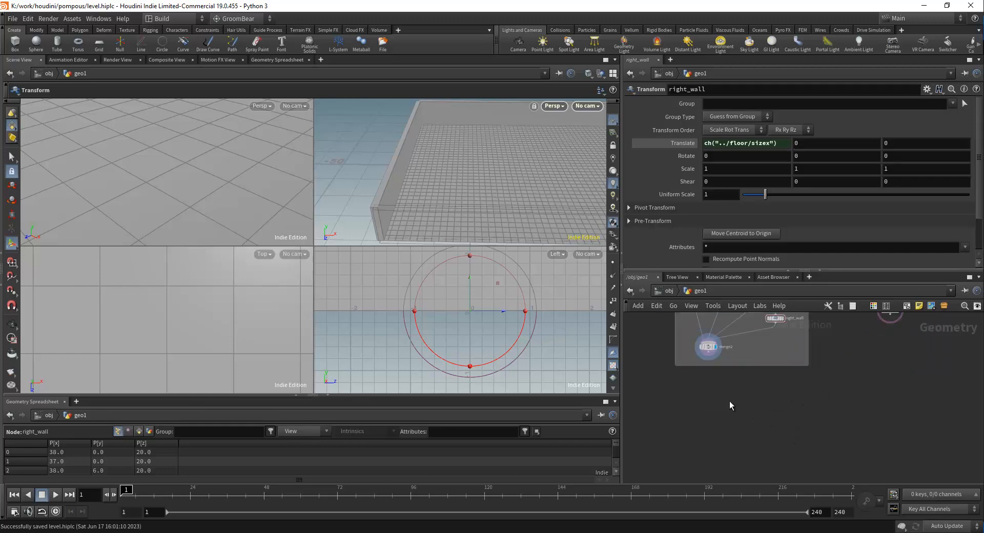
middle_drag(719, 405, 748, 399)
key(Tab)
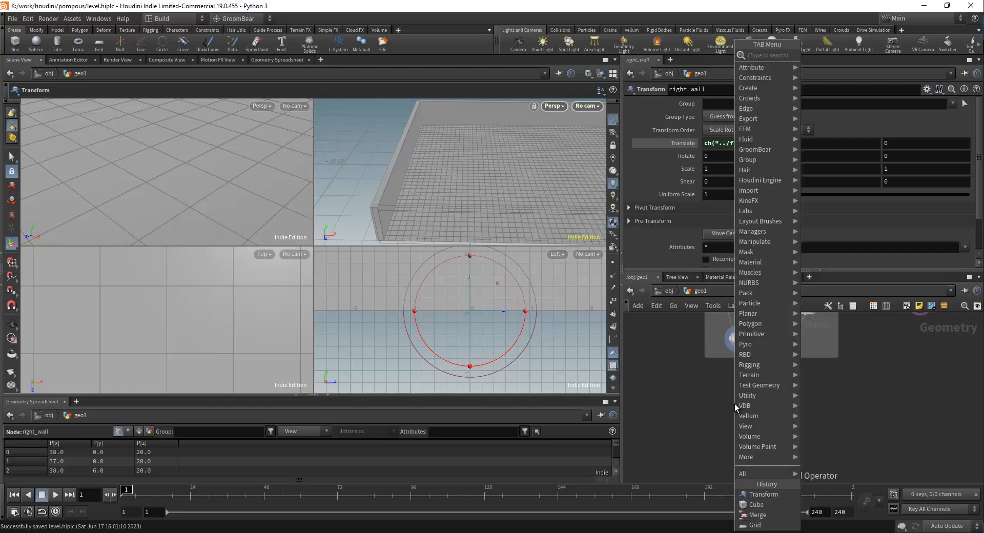
text(boolea)
key(Return)
click(735, 404)
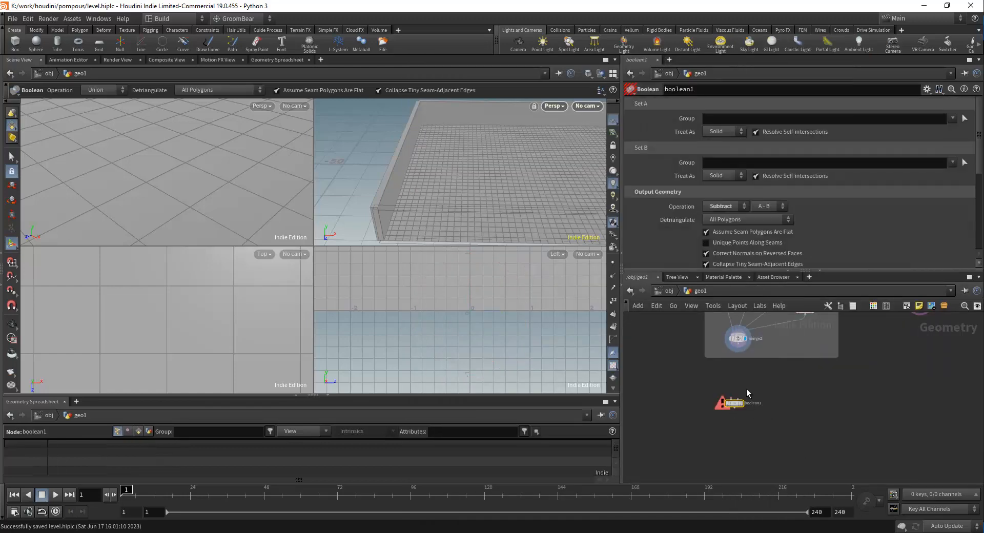
Create a network box around the boolean1 node below the merge2 group.
scroll(723, 425, down, 2)
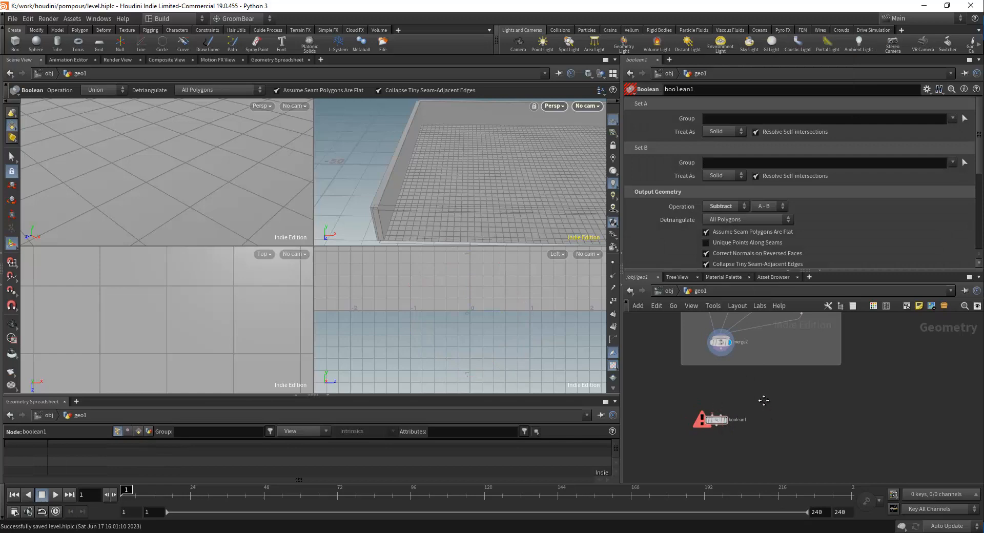
middle_drag(764, 400, 768, 391)
scroll(771, 391, down, 2)
click(907, 308)
drag(827, 359, 748, 426)
scroll(756, 404, up, 2)
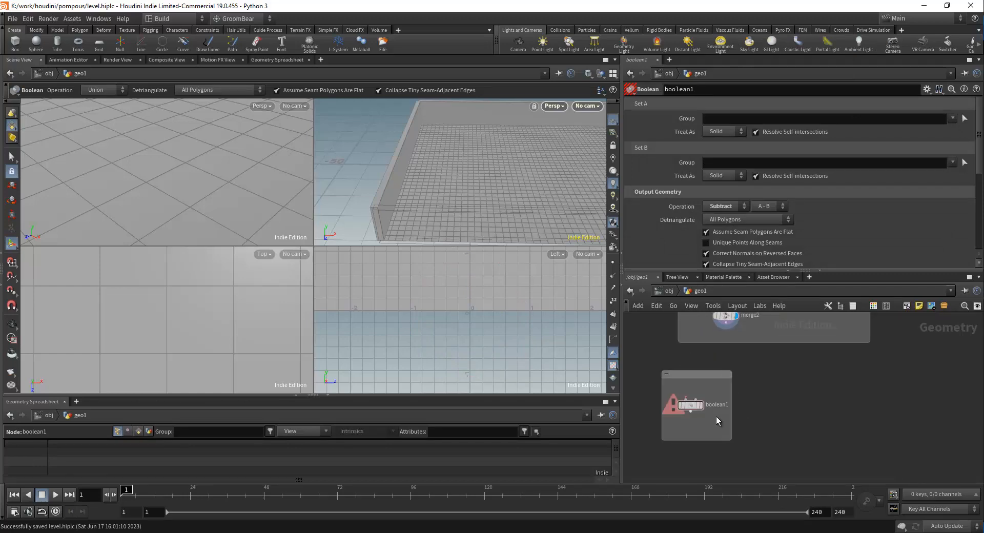
Widen and heighten the new network box around boolean1 to make room for more nodes.
drag(882, 419, 889, 418)
drag(817, 375, 828, 372)
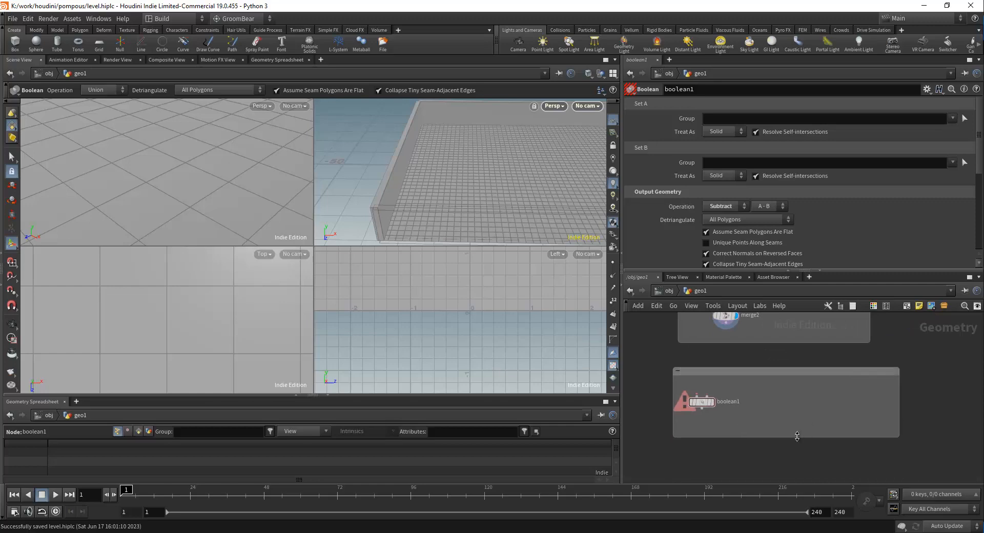
drag(797, 437, 807, 477)
scroll(820, 414, down, 3)
drag(754, 411, 766, 424)
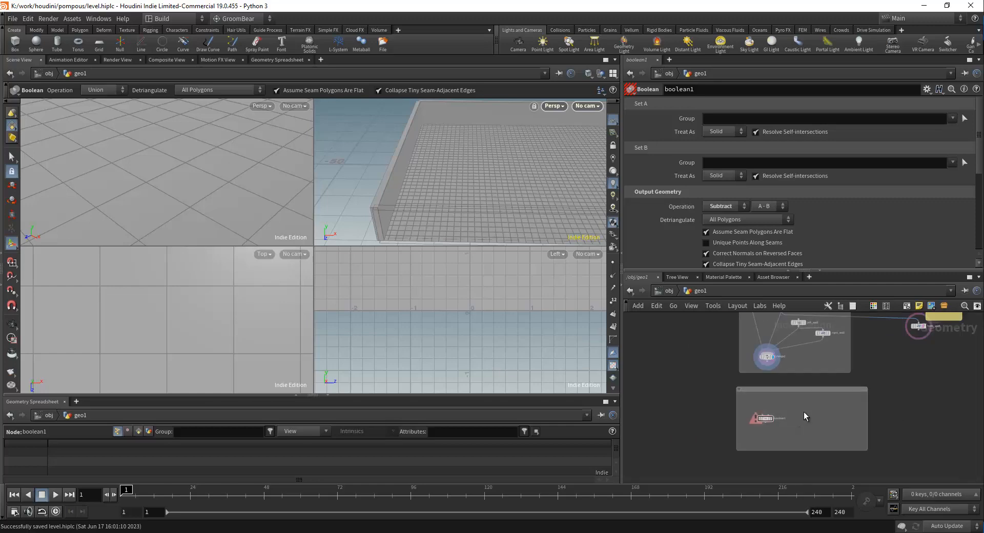
Add a Box node beside boolean1, and wire merge2 into the boolean's first input and the box into its second.
key(Tab)
text(box)
key(Return)
click(806, 420)
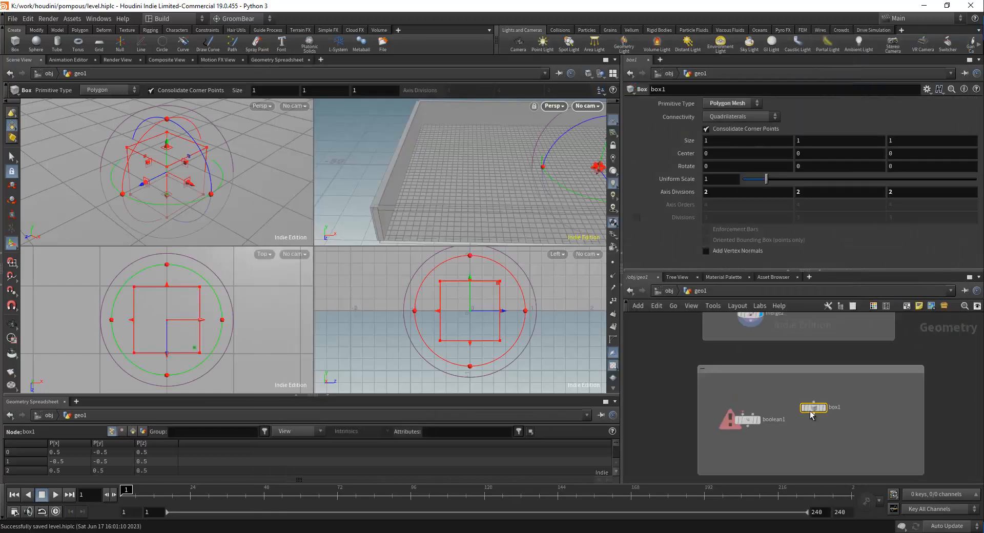
scroll(792, 423, up, 2)
middle_drag(790, 432, 763, 436)
scroll(763, 433, up, 1)
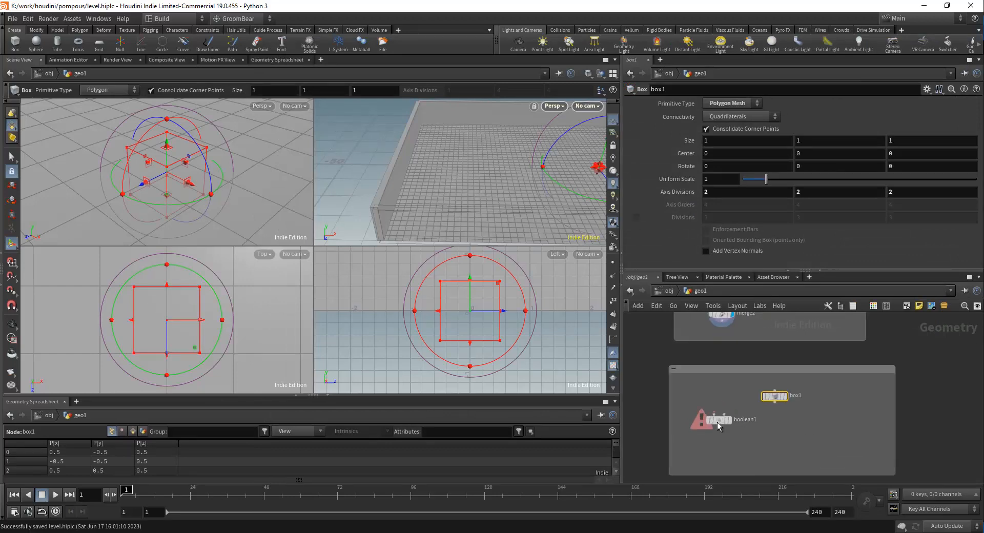
drag(706, 410, 722, 327)
Rename the boolean node as left_door.
double_click(747, 420)
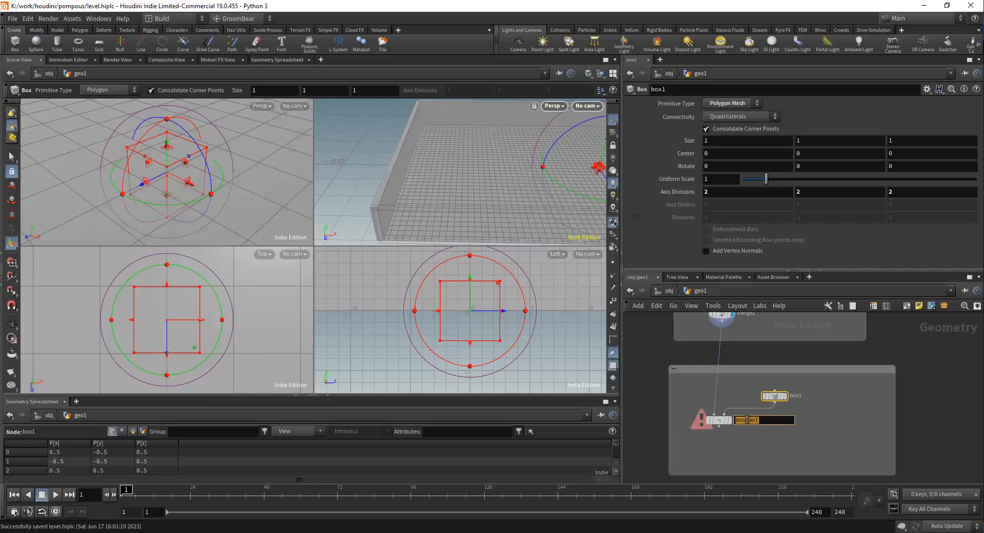
text(left_door)
key(Return)
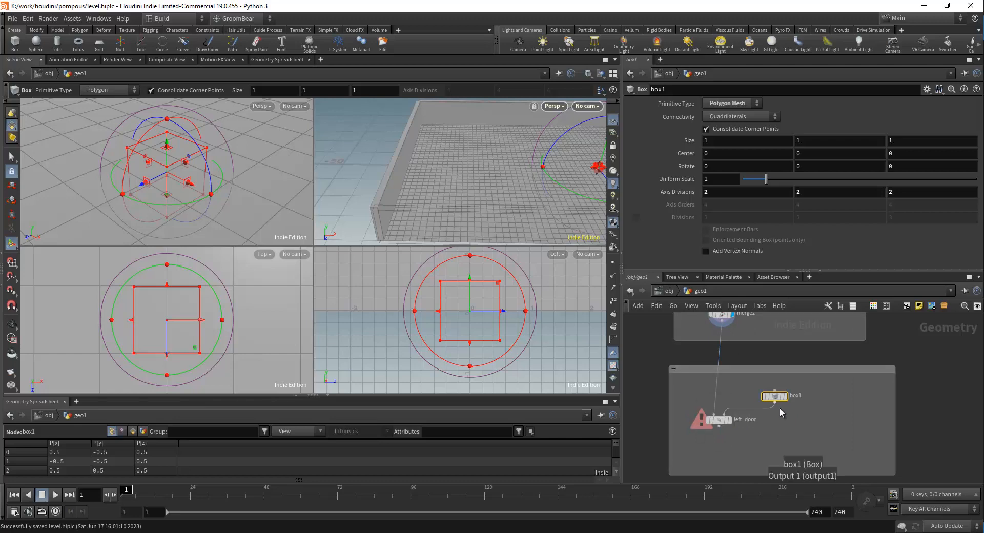
Rename the boolean node as doorway.
double_click(749, 421)
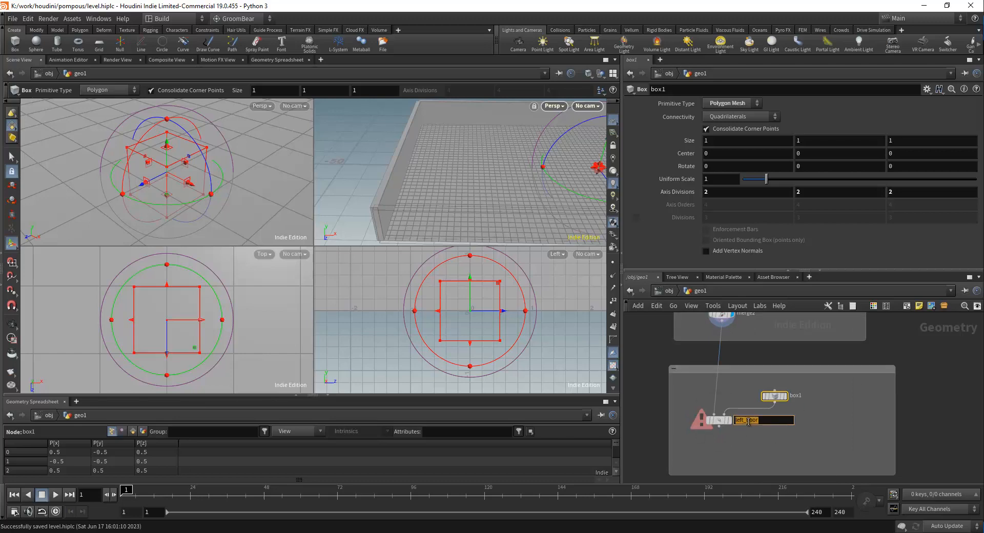
double_click(749, 422)
text(doorway)
key(Return)
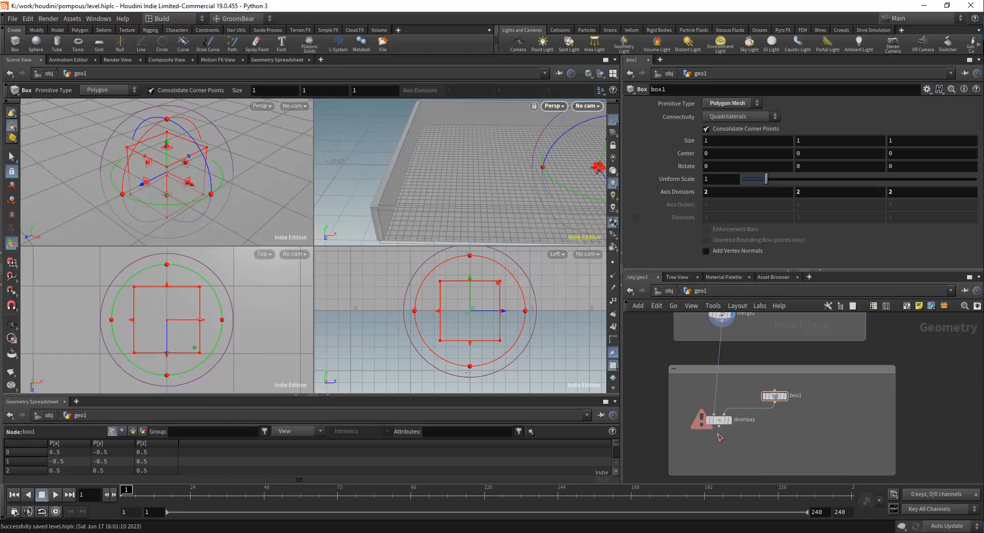
Display the doorway node's result and paste the floor's X size as a relative reference into box1's X size.
click(722, 424)
mouse_move(490, 211)
alt+mouse_down()
mouse_move(532, 219)
mouse_move(484, 204)
alt+mouse_up()
alt+middle_drag(484, 204, 454, 194)
click(774, 395)
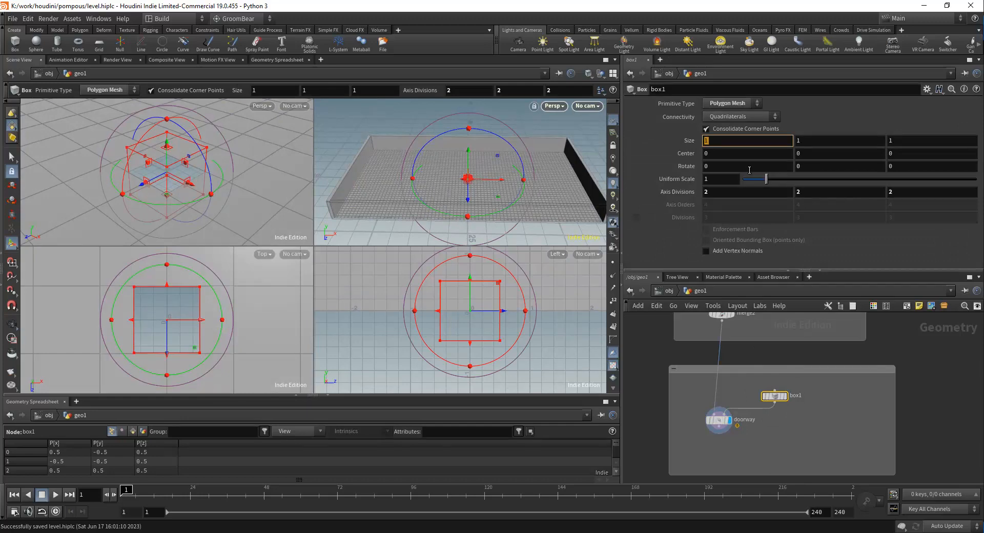
right_click(716, 140)
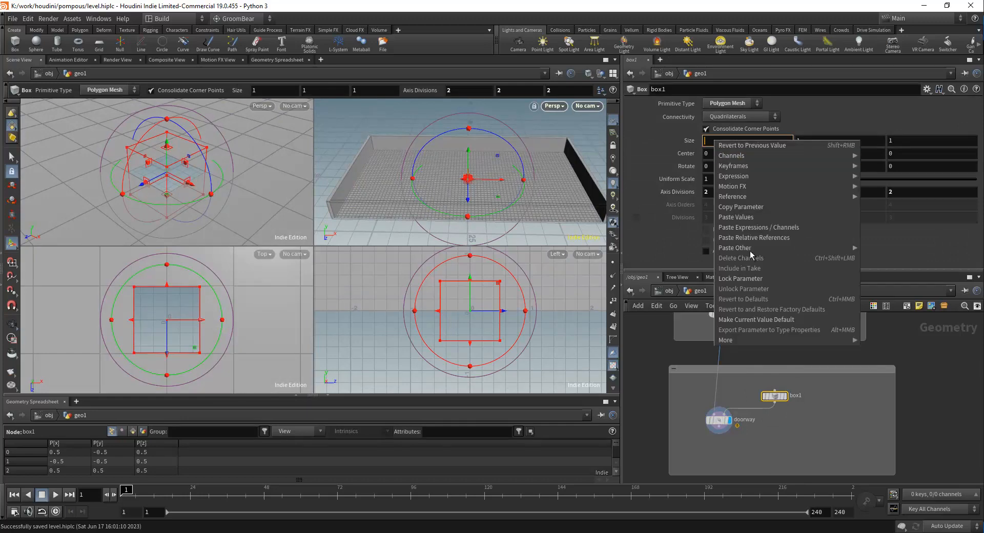
click(754, 238)
key(Return)
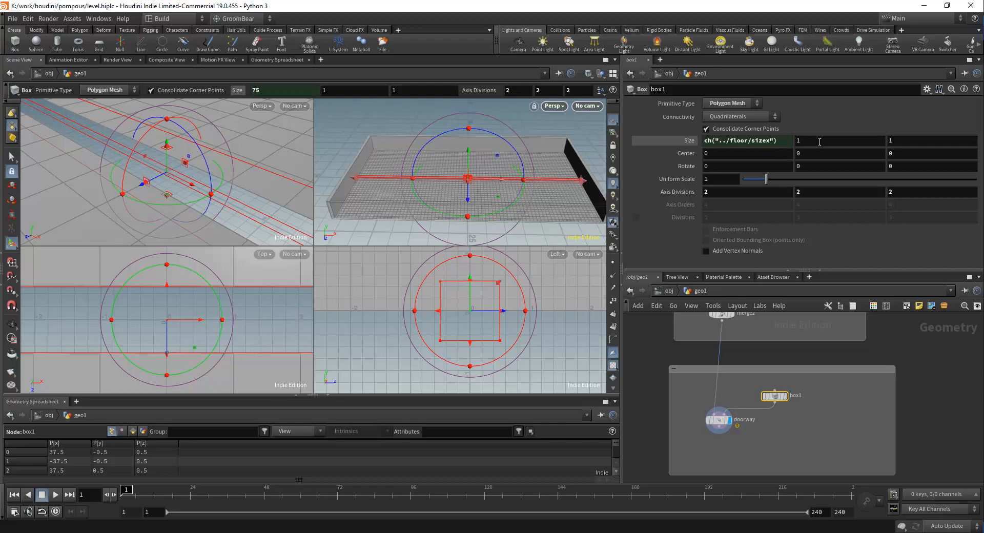
Move the box in the perspective view to a center of about 2.5 in Y and 9.93 in Z.
alt+drag(461, 202, 458, 139)
key(Return)
alt+drag(414, 224, 414, 205)
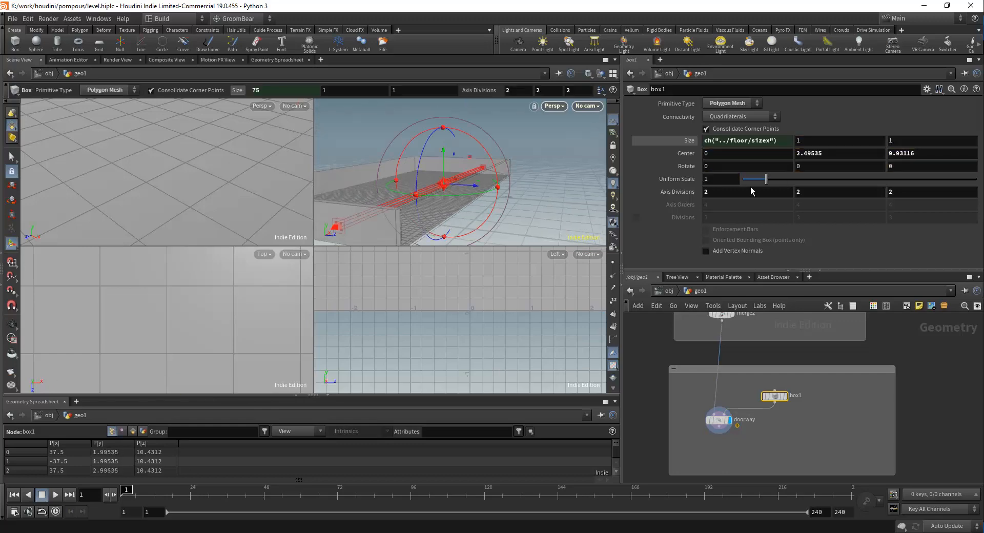
Extend box1's X size expression to ch("../floor/sizex") * 2.
text())
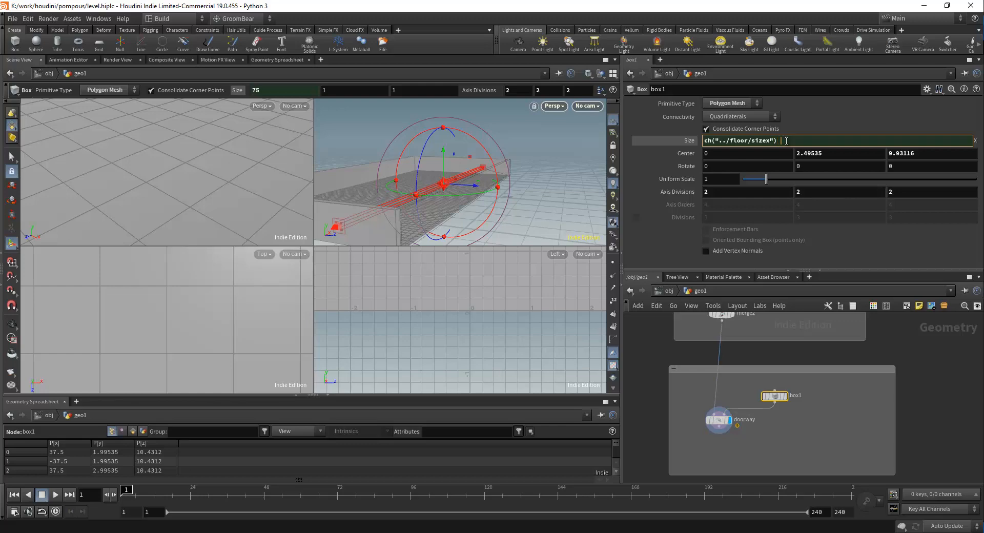
text( * 2)
key(Return)
Set box1's Y size to 3.
alt+drag(406, 215, 374, 220)
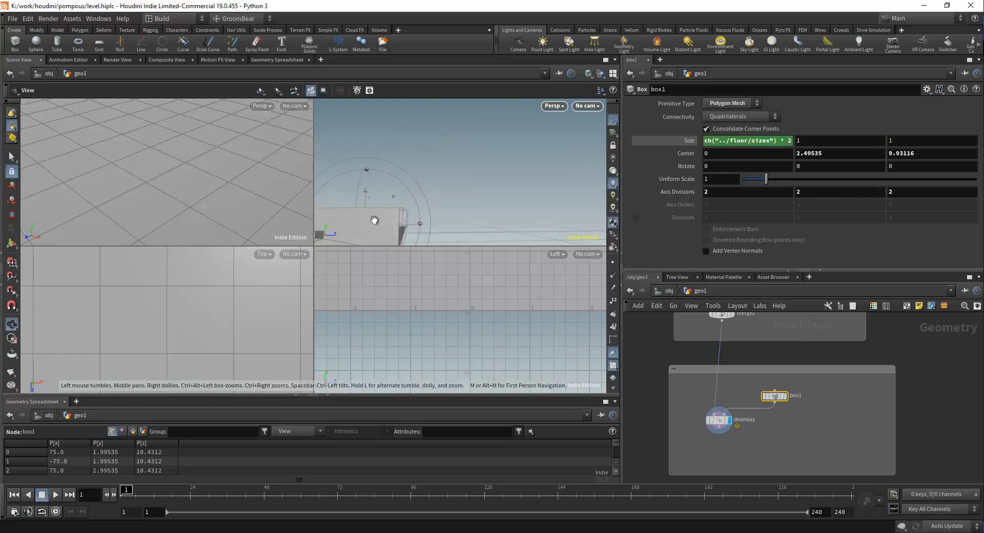
alt+middle_drag(373, 220, 490, 205)
alt+drag(443, 215, 479, 216)
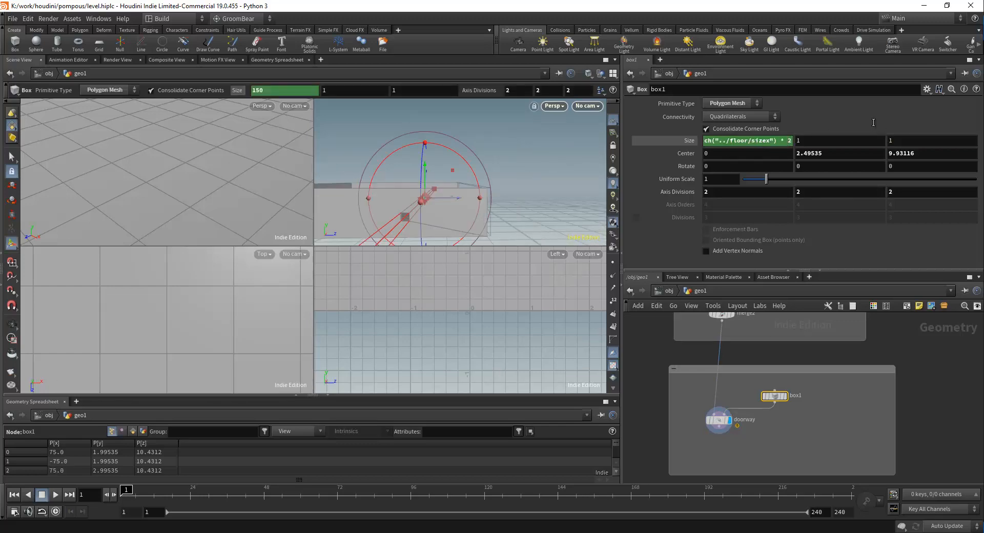
click(828, 139)
middle_drag(726, 139, 728, 119)
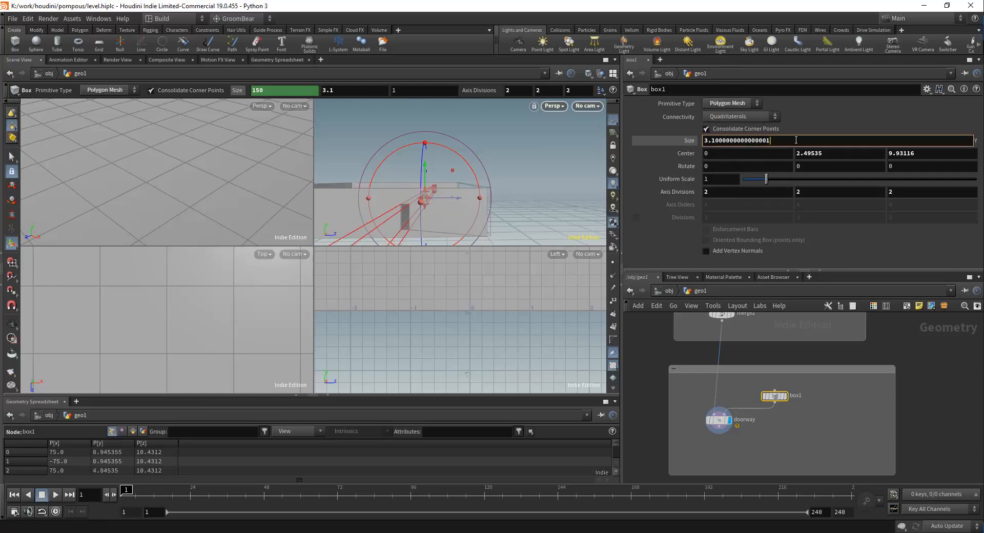
drag(797, 141, 684, 138)
text(3)
key(Return)
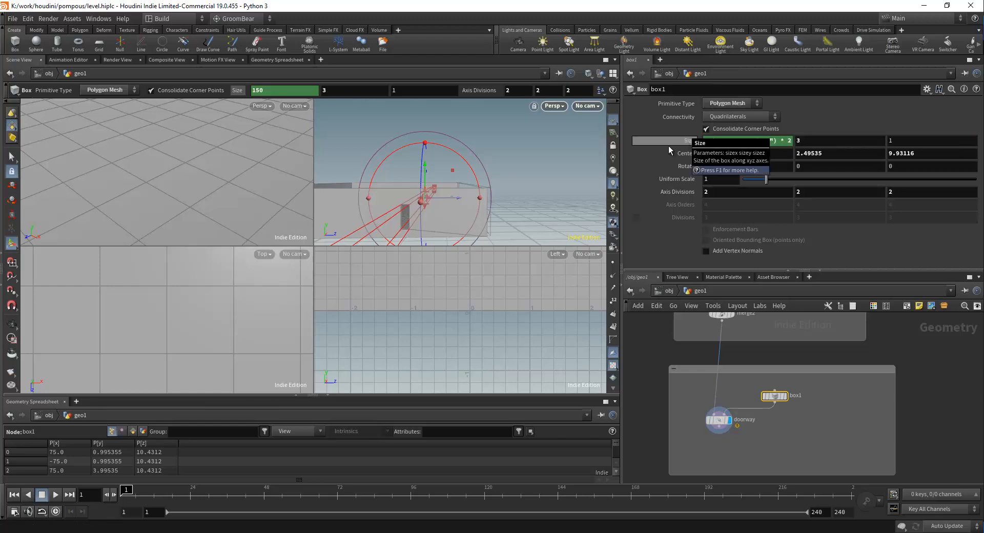
Lower the box toward the floor by setting its center Y to 1.5.
alt+drag(459, 199, 472, 199)
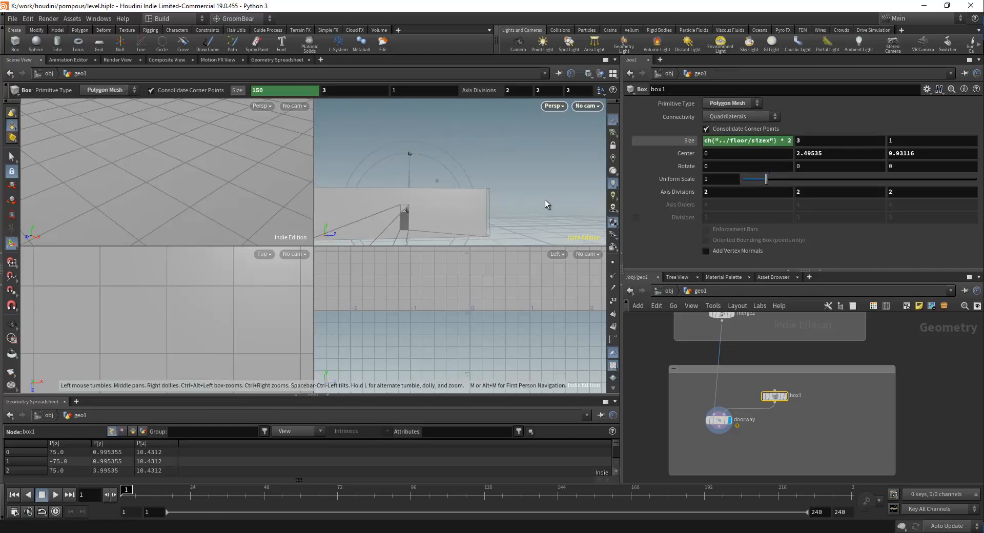
middle_drag(827, 154, 521, 187)
drag(745, 154, 742, 154)
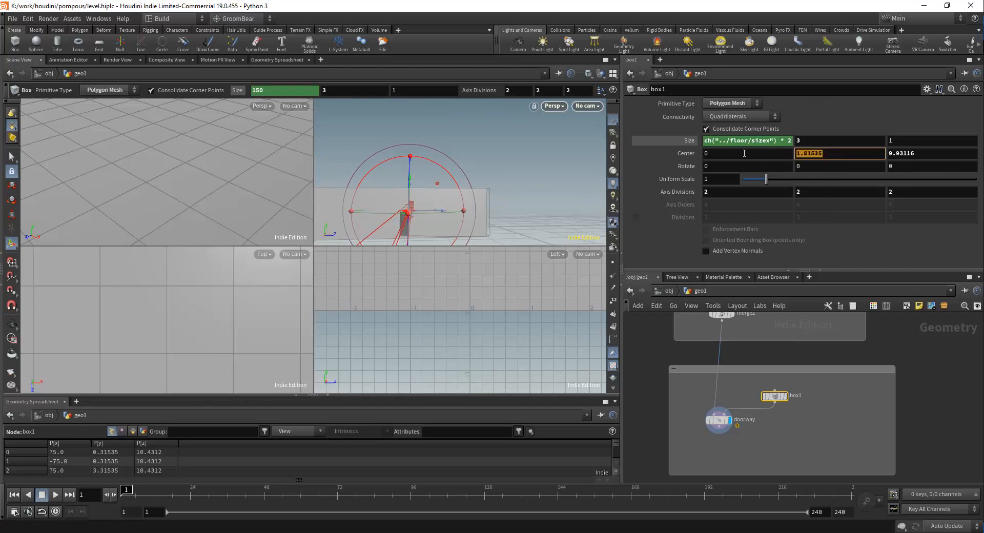
text(0)
key(Return)
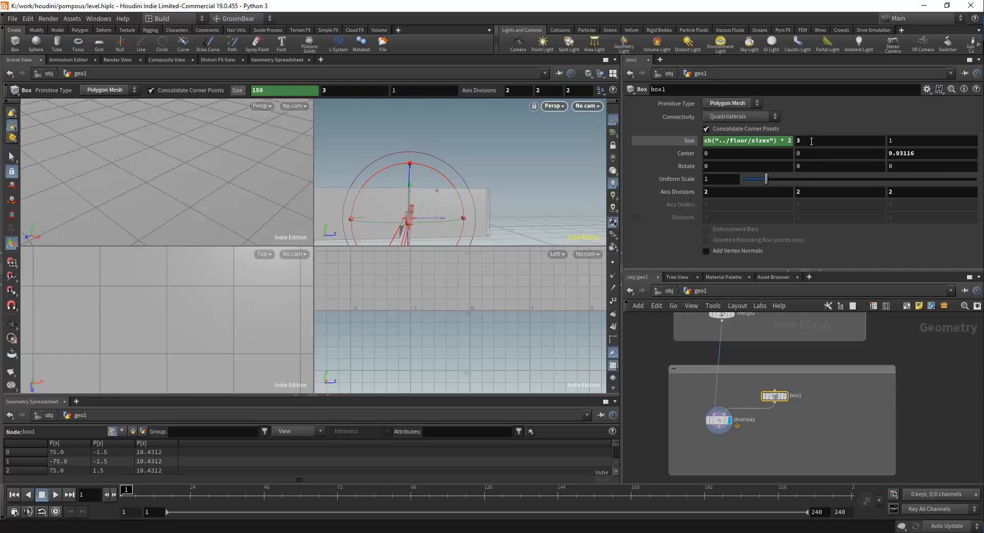
click(821, 154)
text(1.5)
key(Return)
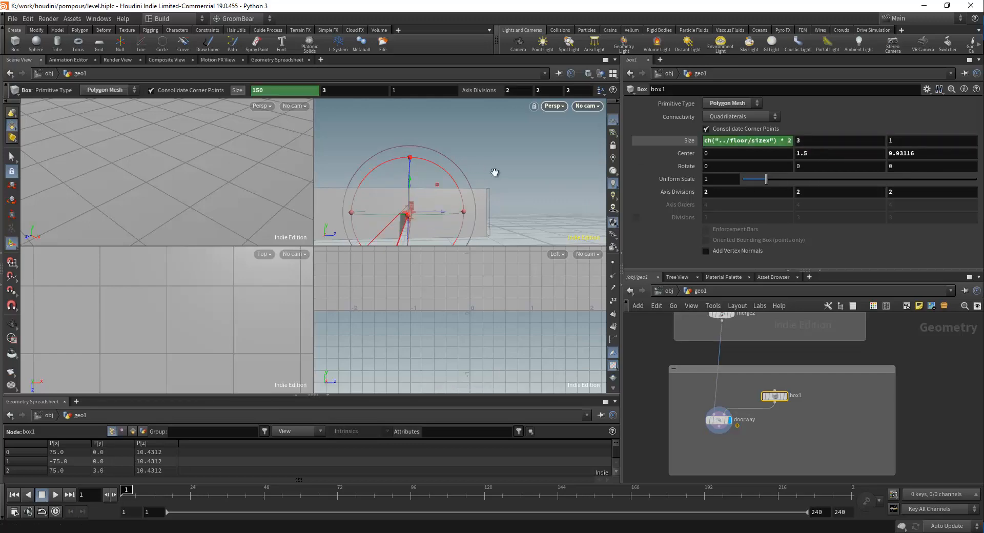
Raise the box slightly above the floor by setting its center Y to 1.55.
alt+drag(494, 173, 489, 193)
alt+middle_drag(488, 193, 459, 189)
scroll(459, 189, up, 2)
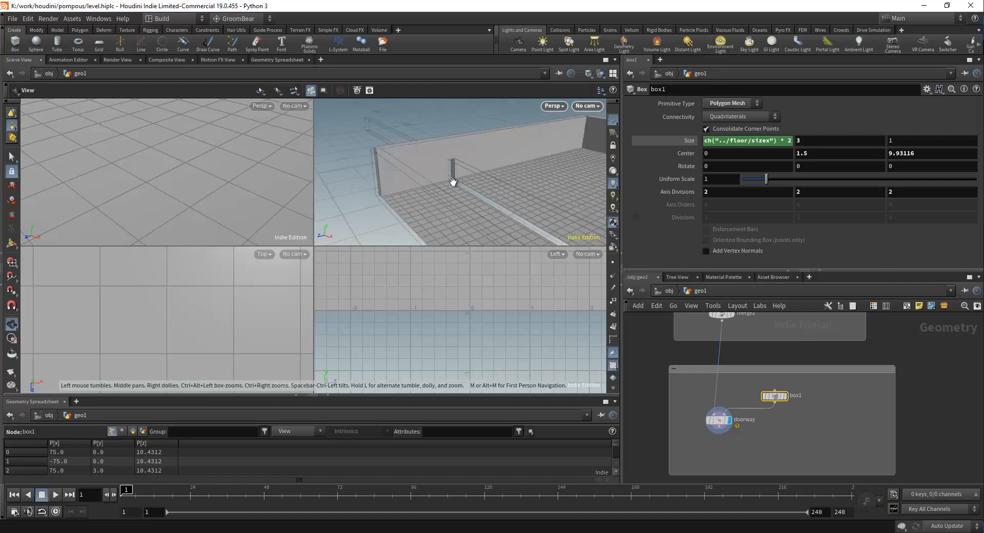
scroll(434, 189, up, 3)
alt+drag(433, 189, 369, 182)
scroll(427, 187, up, 4)
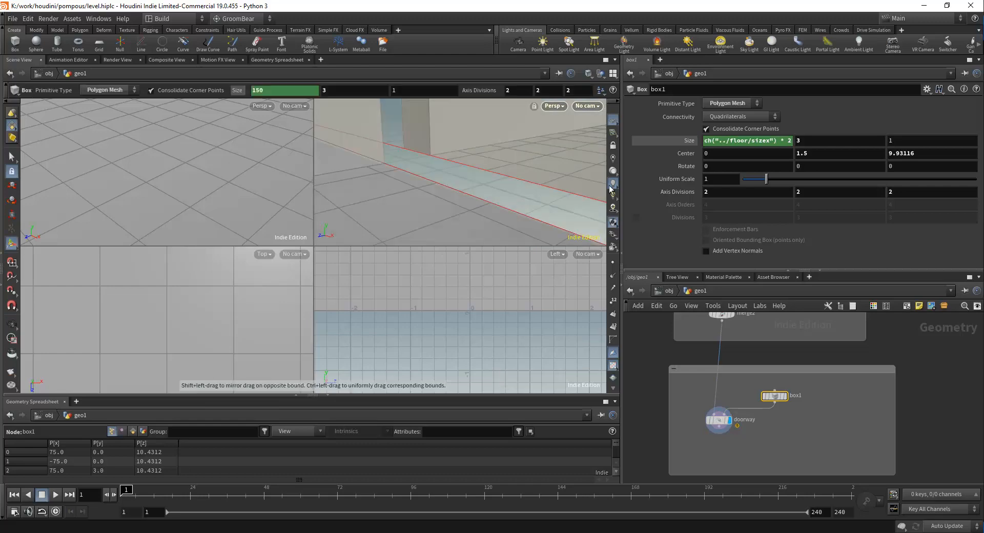
click(833, 158)
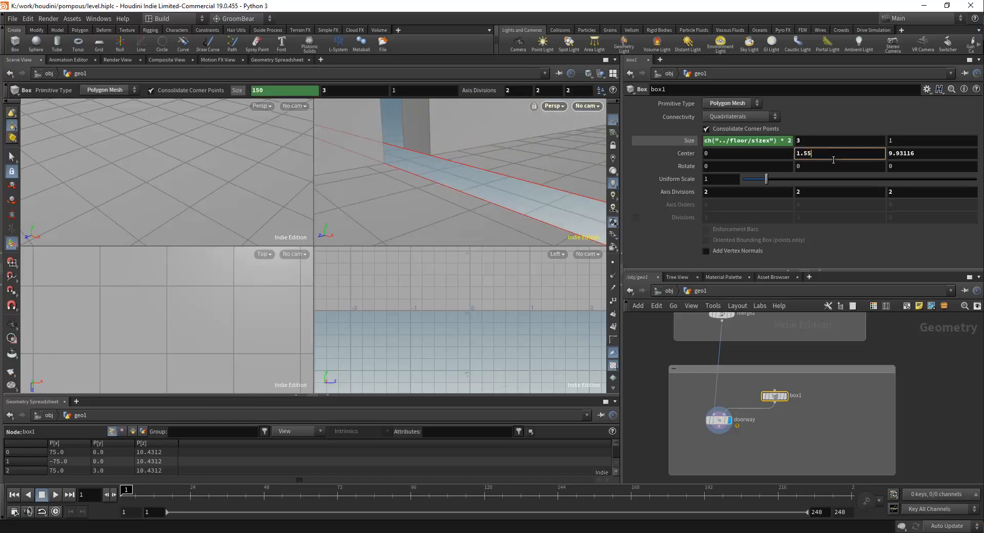
key(Return)
Set the box's center Y to 1.51 and undo the accidental bounding box change.
alt+drag(474, 158, 598, 167)
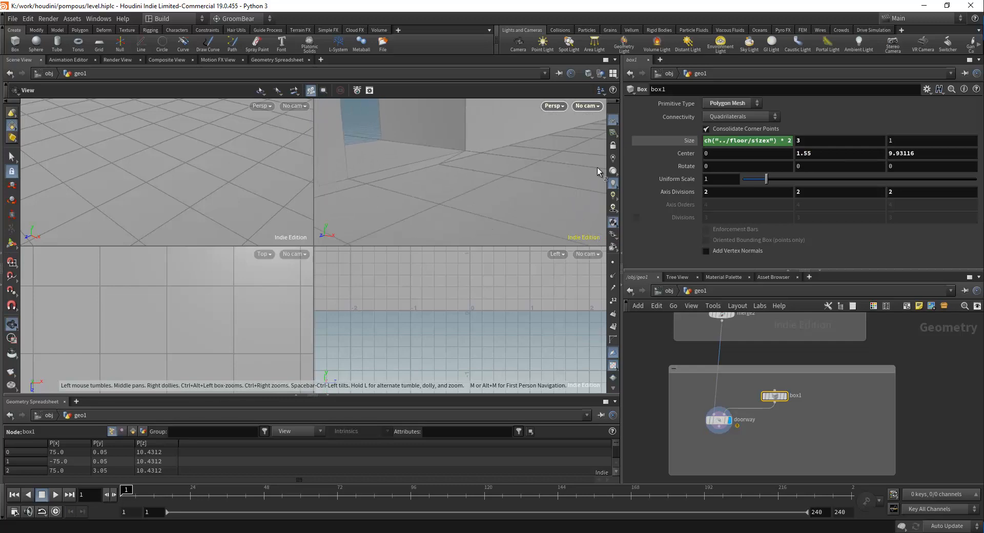
click(826, 155)
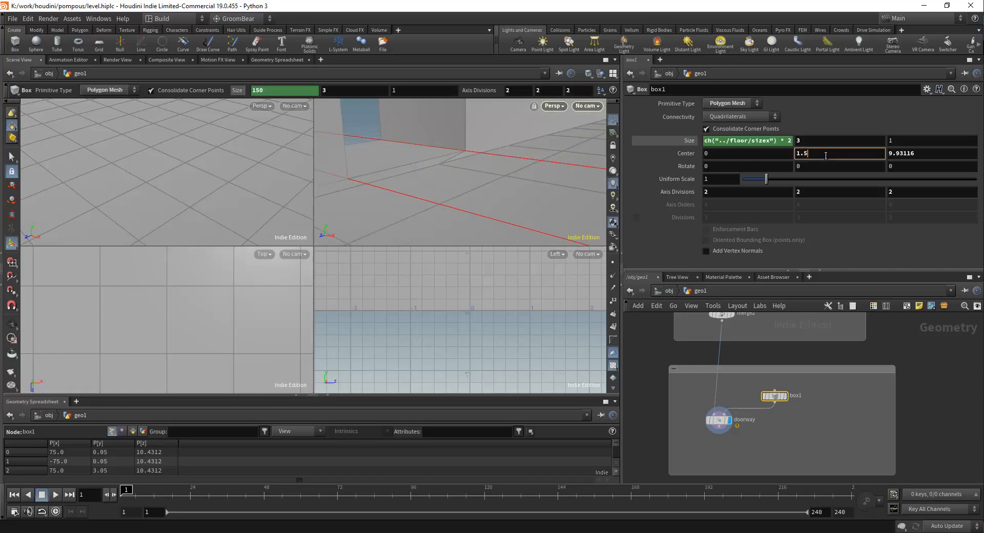
text(1)
key(Return)
drag(434, 159, 405, 190)
key(ctrl+z)
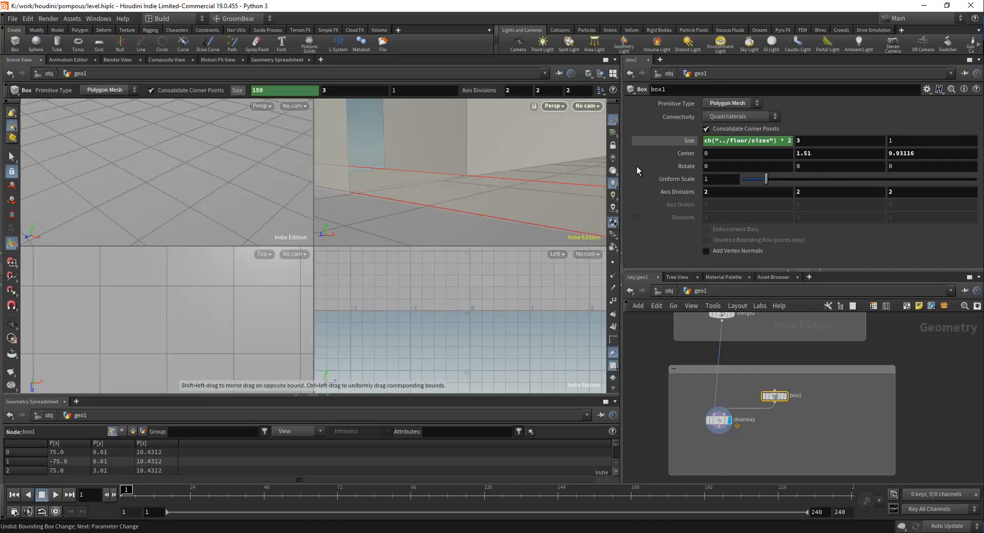
Set the box's center Y to 1.505.
click(828, 154)
text(05)
key(Return)
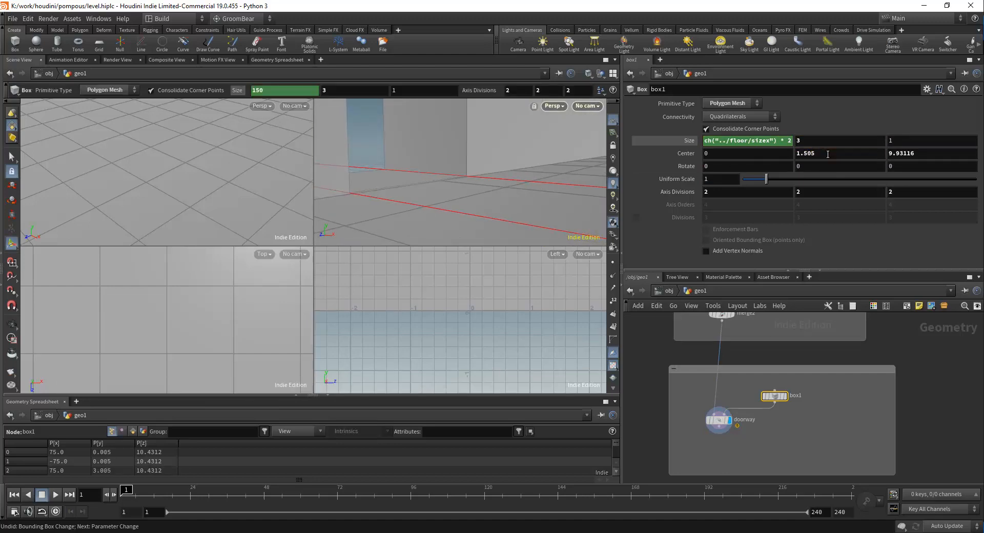
Refine the box's center Y to 1.5025.
drag(505, 205, 438, 193)
key(Escape)
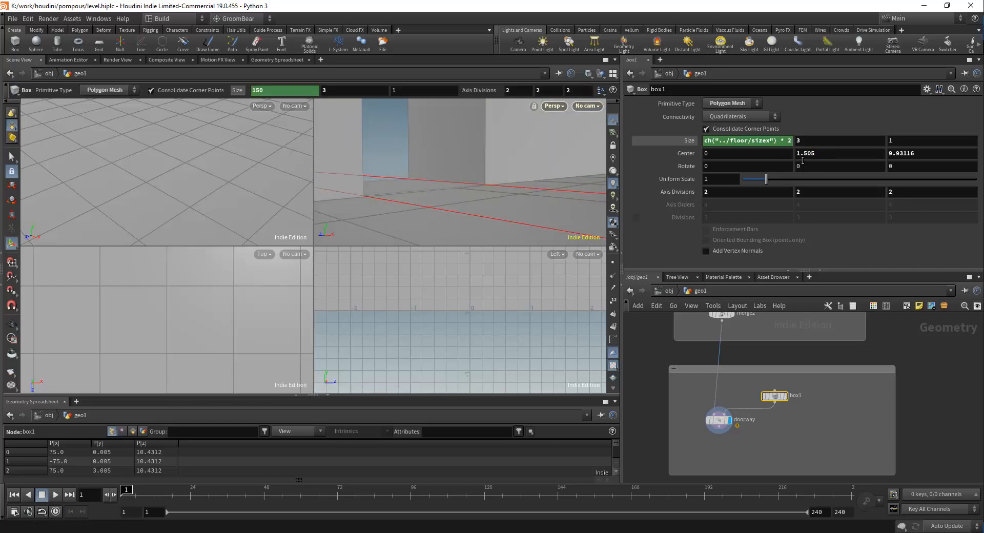
click(819, 154)
text(25)
key(Return)
key(Escape)
Widen the doorway opening by setting box1's Z size to 2.
drag(437, 187, 519, 185)
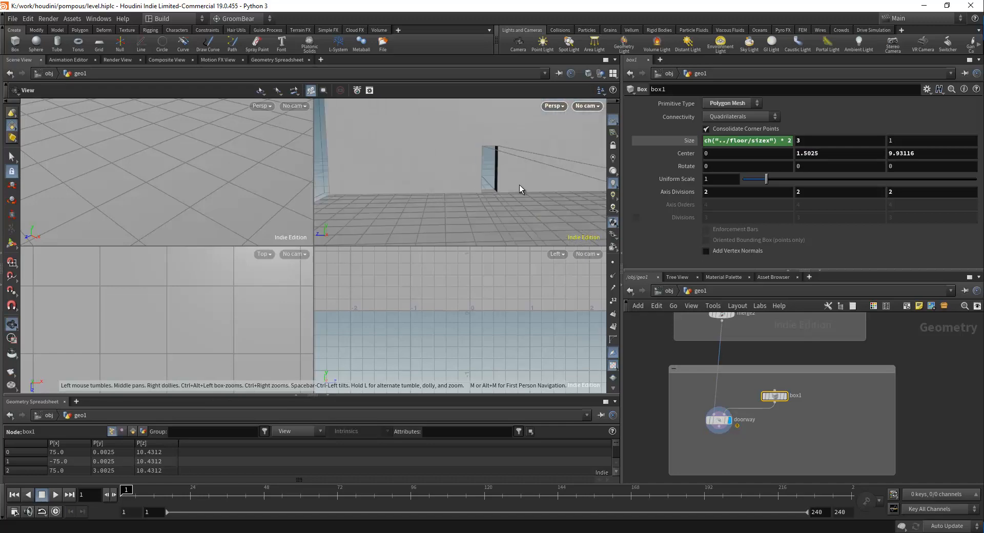
key(Return)
click(911, 146)
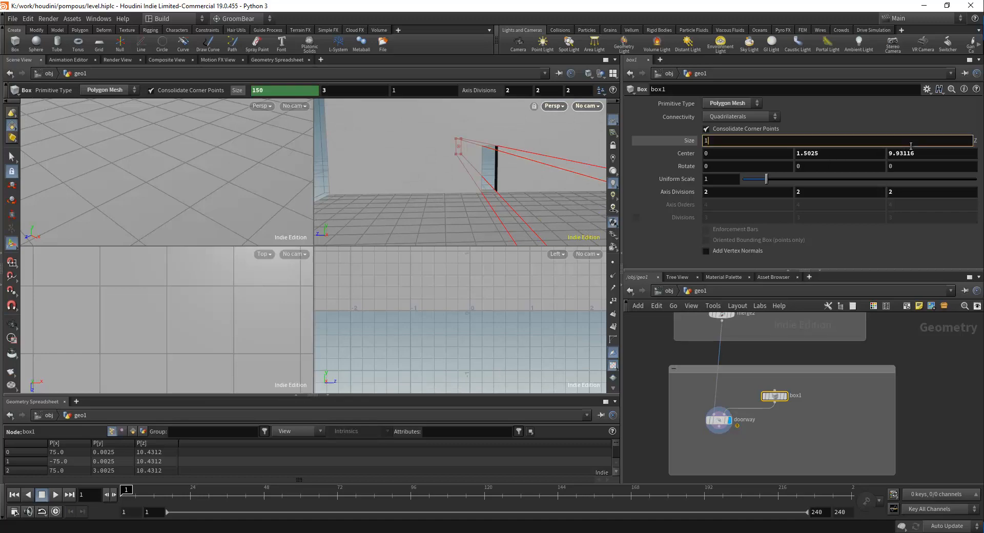
text(2)
key(Return)
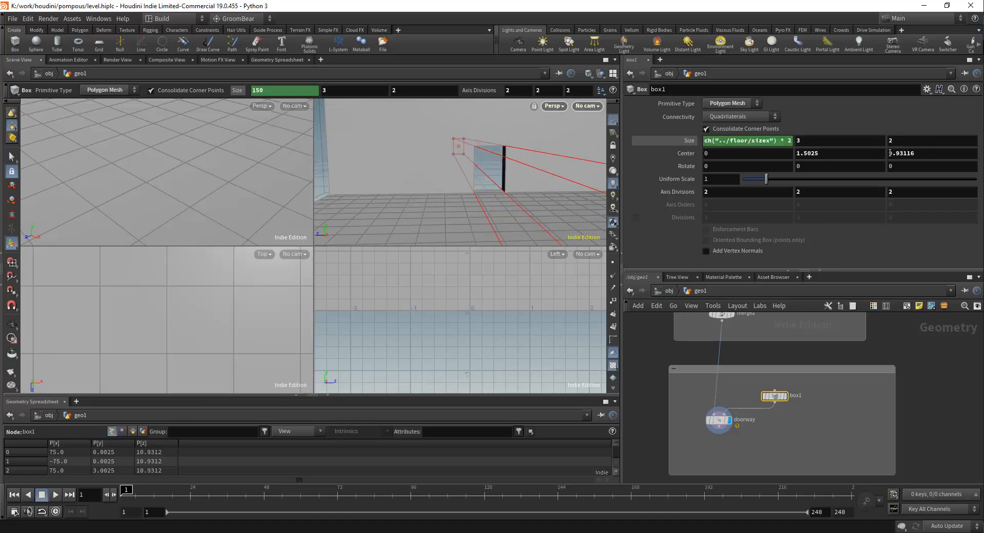
key(Escape)
drag(457, 164, 500, 160)
key(Return)
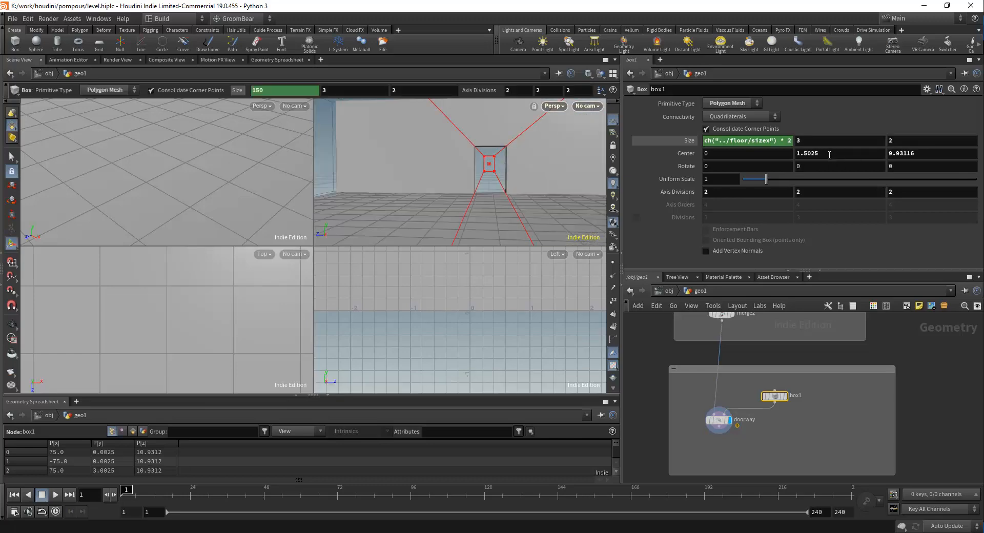
Narrow the doorway opening by setting box1's Z size to 1.75.
click(925, 152)
click(911, 141)
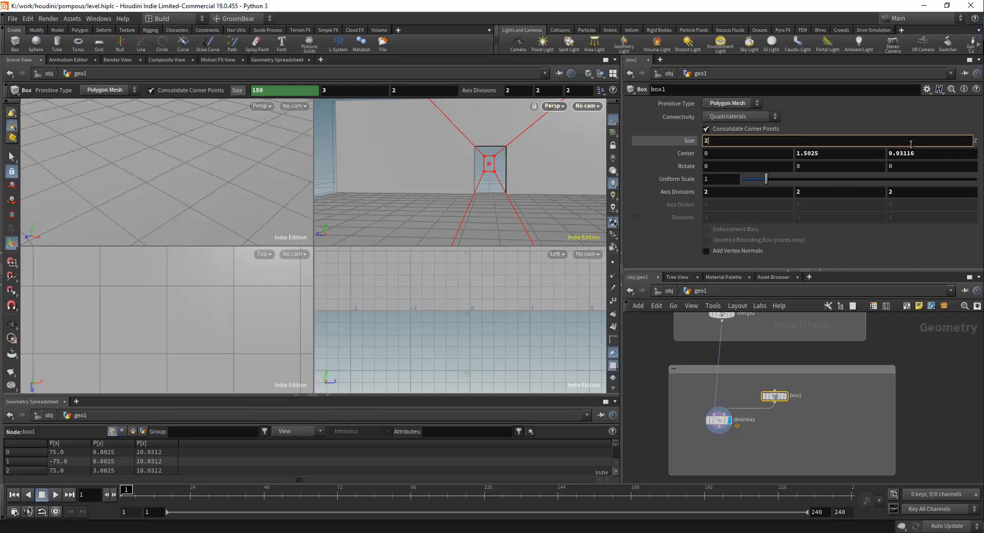
text(1.75)
key(Return)
key(Escape)
Move the human_template box close to the doorway, to about -36.33 in X and 10.34 in Z.
drag(398, 163, 488, 180)
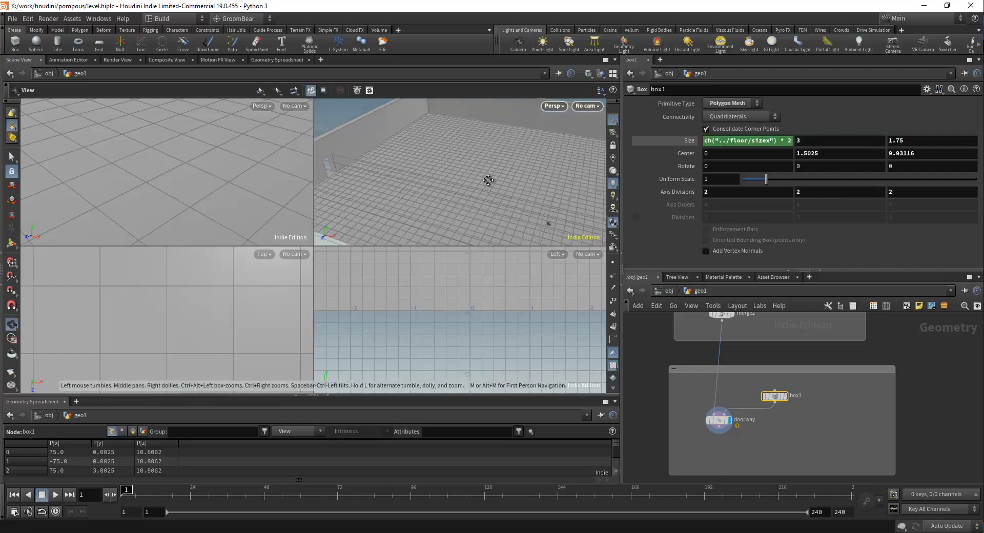
alt+middle_drag(488, 180, 431, 200)
scroll(798, 381, down, 5)
middle_drag(758, 319, 746, 385)
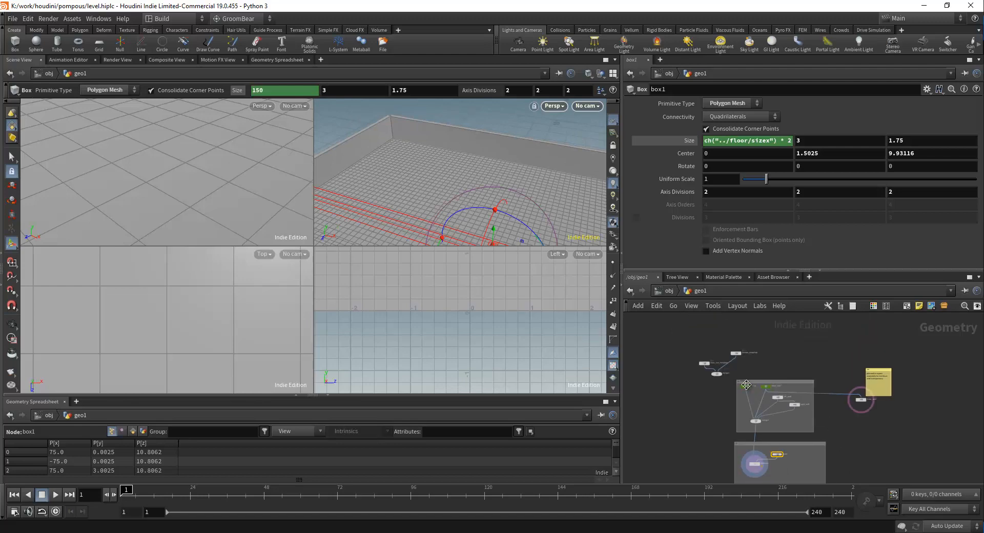
scroll(747, 385, up, 4)
mouse_move(695, 372)
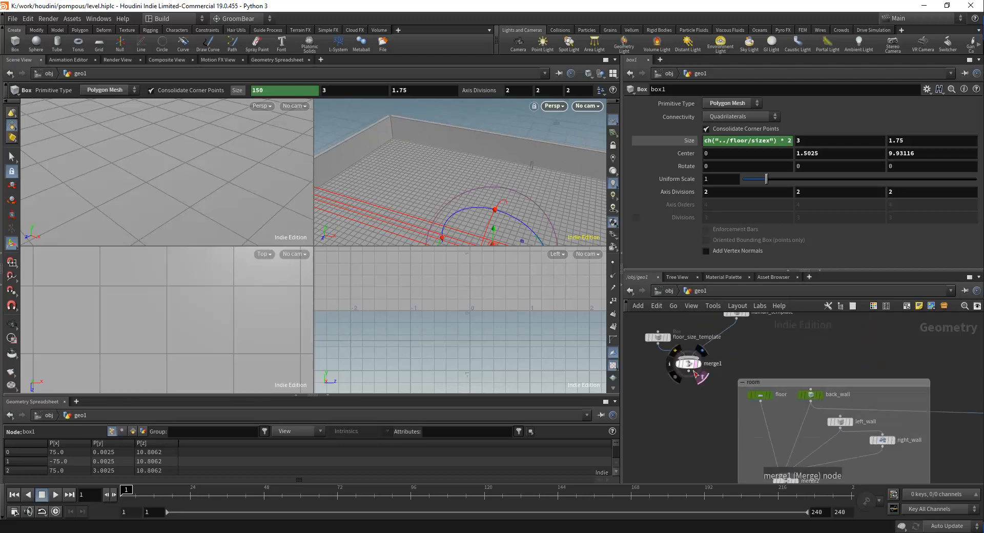
alt+right_drag(446, 186, 436, 172)
scroll(744, 338, down, 1)
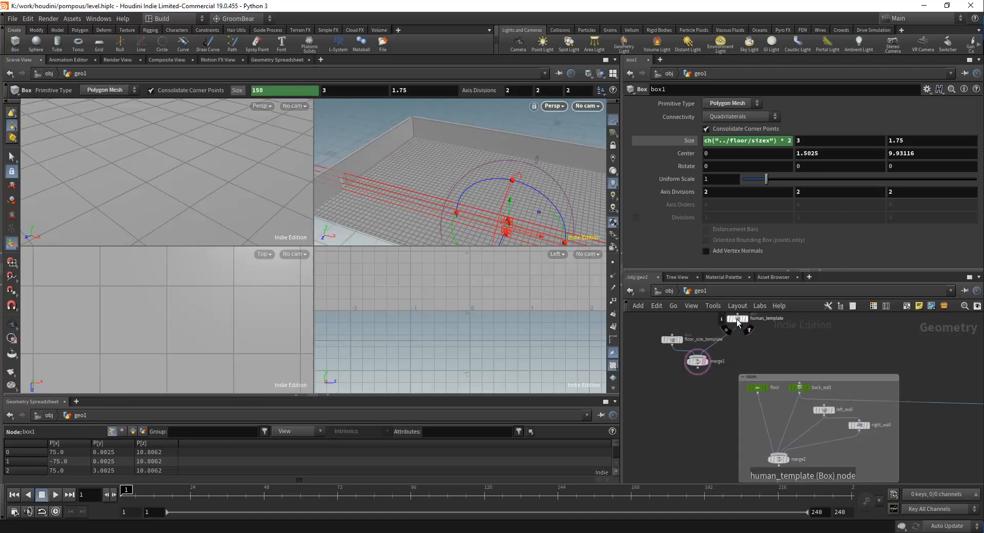
click(737, 319)
drag(567, 169, 328, 212)
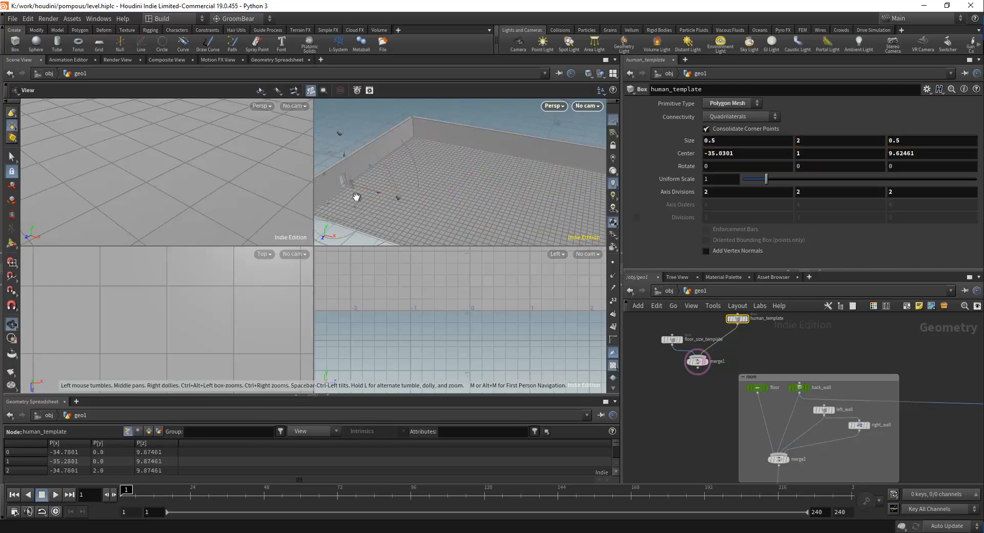
alt+scroll(353, 195, up, 3)
alt+middle_drag(354, 194, 383, 209)
drag(357, 209, 389, 198)
key(r)
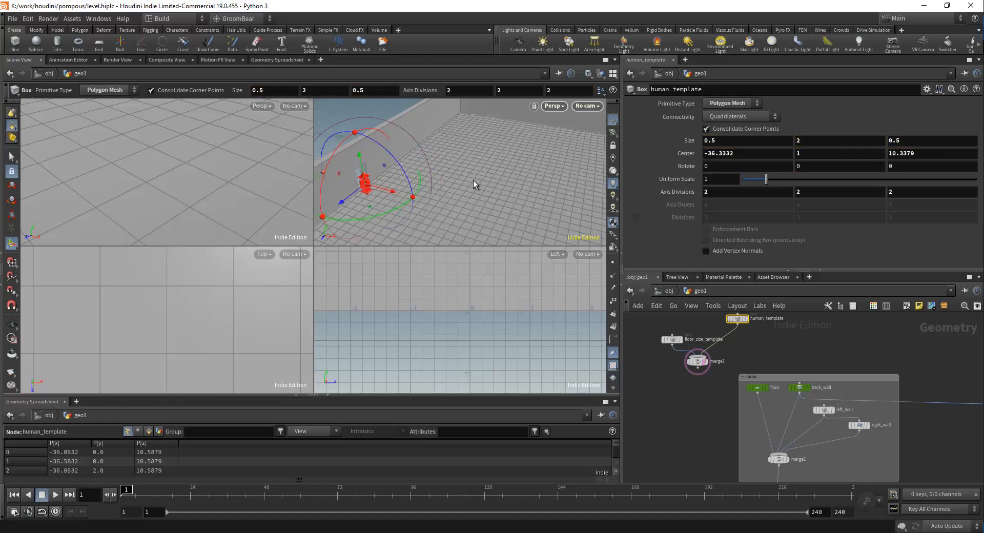
Select the room's merge2 node and look over the whole room with its doorway openings.
click(779, 460)
alt+drag(375, 192, 430, 193)
scroll(872, 382, down, 5)
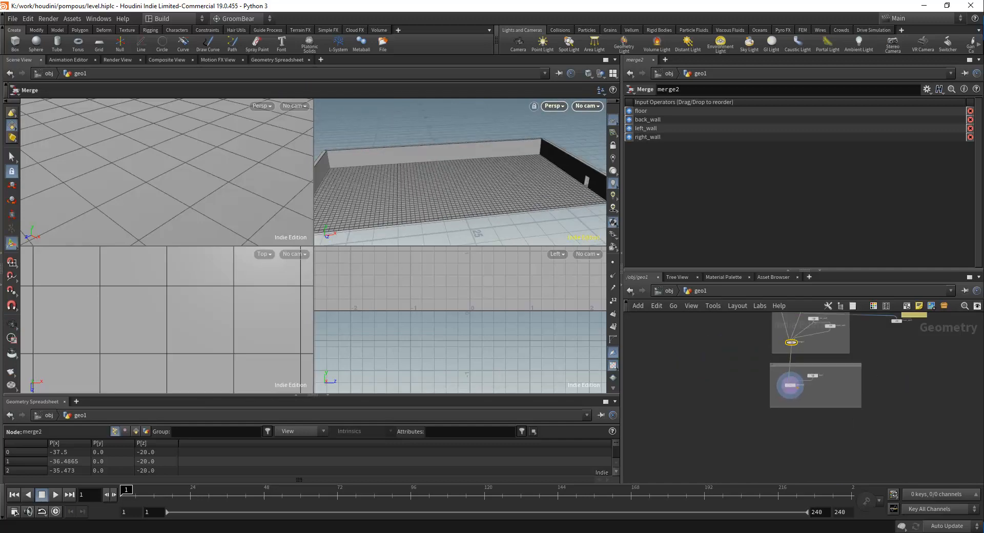
Bring up the browser with the art gallery layout references, examine the Courtauld Gallery image, and return to Houdini.
drag(983, 31, 527, 30)
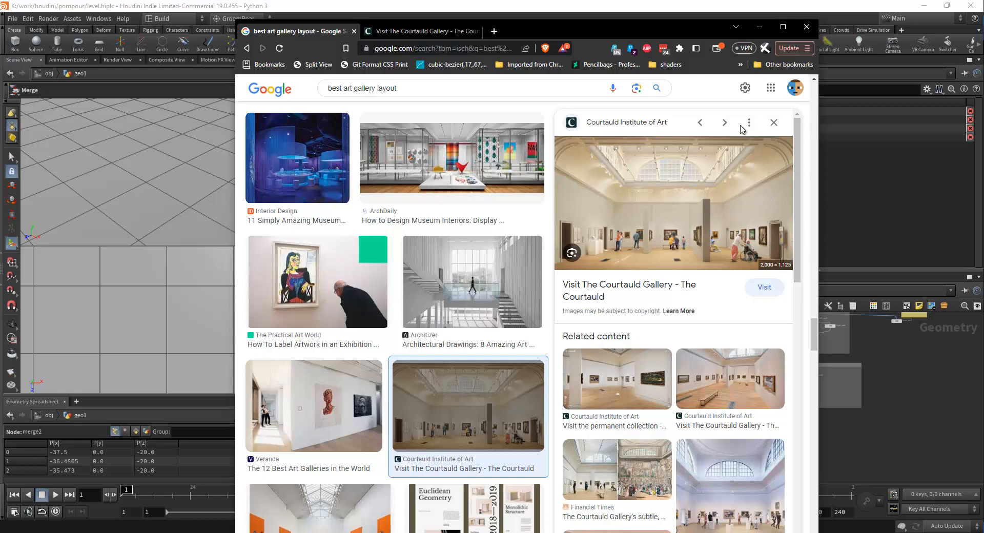
drag(577, 32, 983, 36)
click(681, 373)
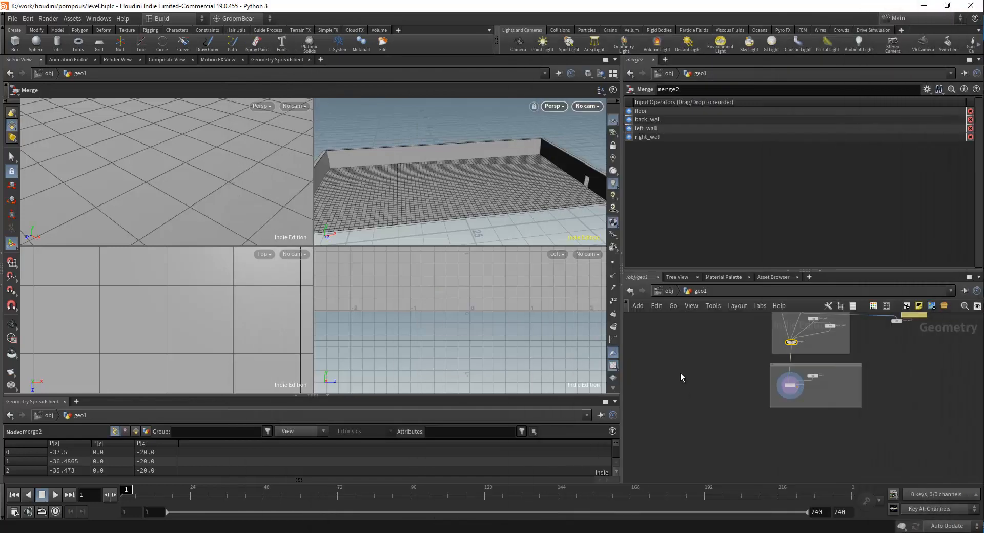
middle_drag(681, 374, 648, 353)
scroll(470, 192, down, 2)
alt+drag(470, 192, 482, 195)
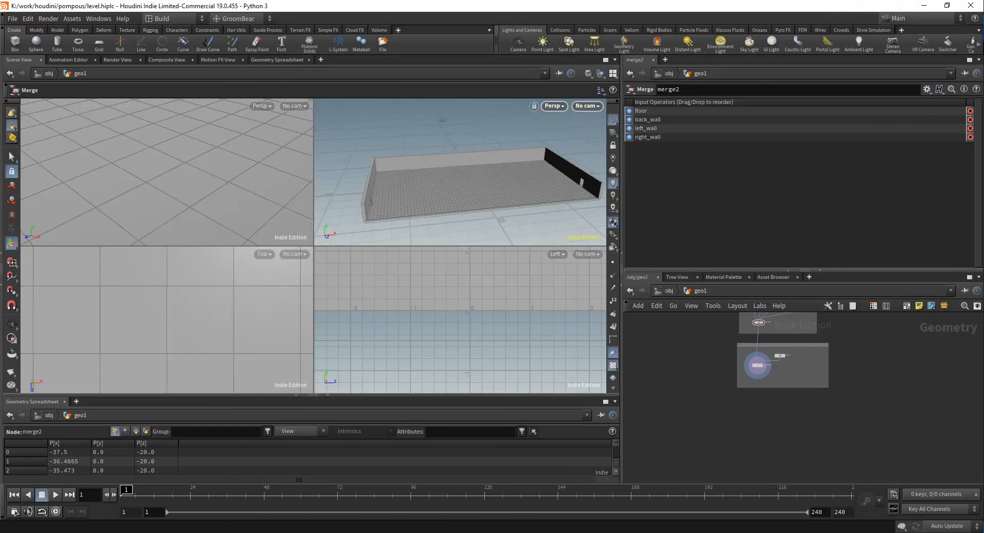
Check the downloads in the Epic Games Launcher, return to Houdini and save the scene file.
key(alt+Tab)
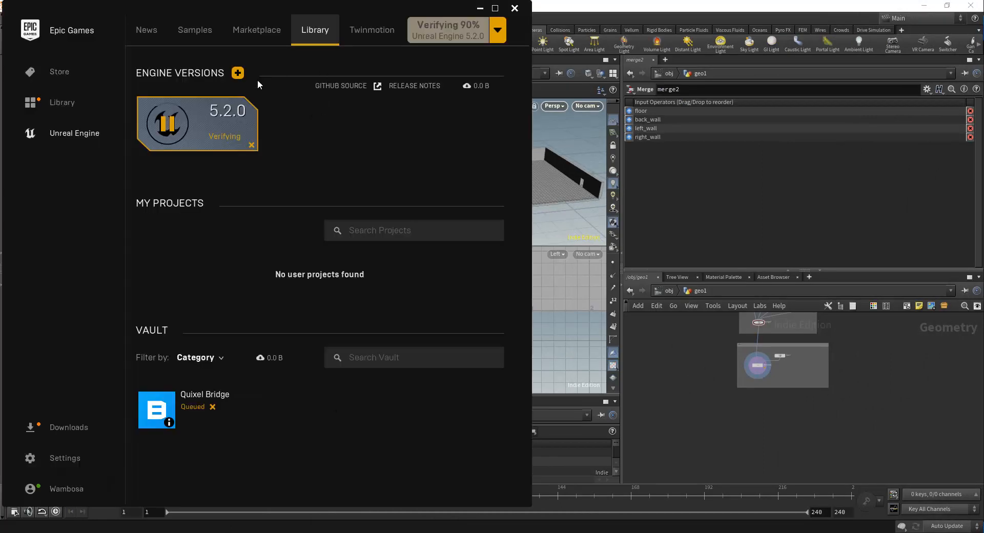
click(75, 429)
click(707, 392)
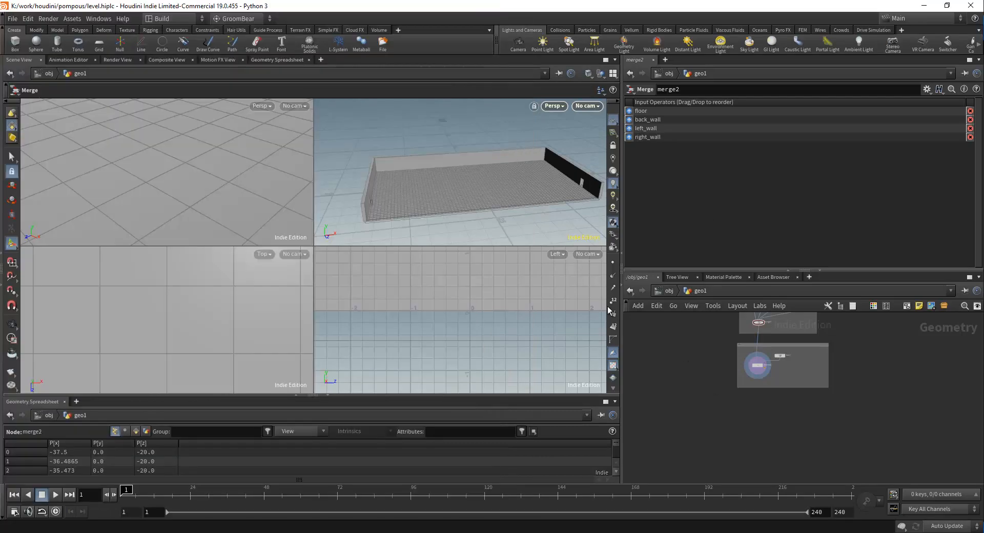
key(ctrl+s)
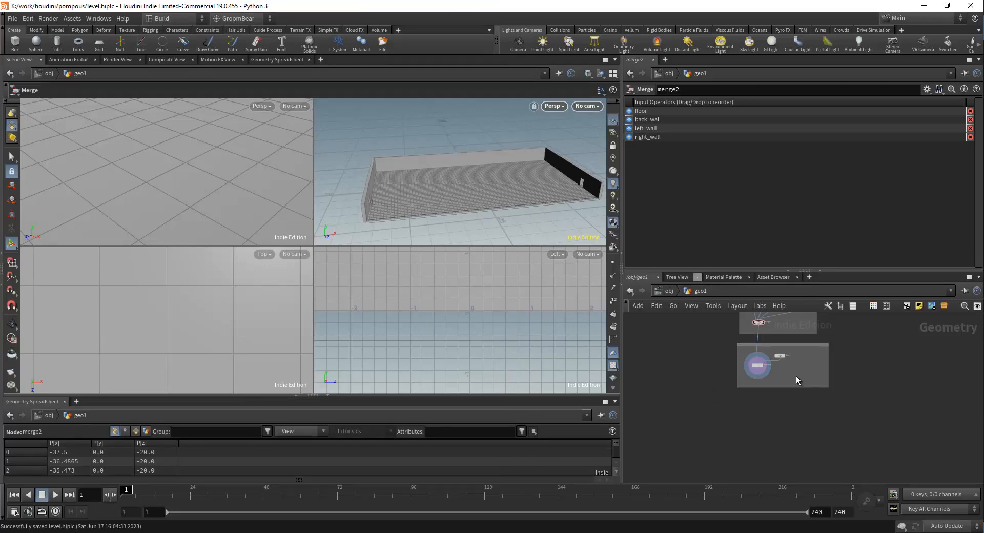
Rename the doorway's box1 node to door_hole.
scroll(796, 376, up, 2)
scroll(787, 383, up, 2)
scroll(913, 372, down, 1)
middle_drag(913, 372, 897, 420)
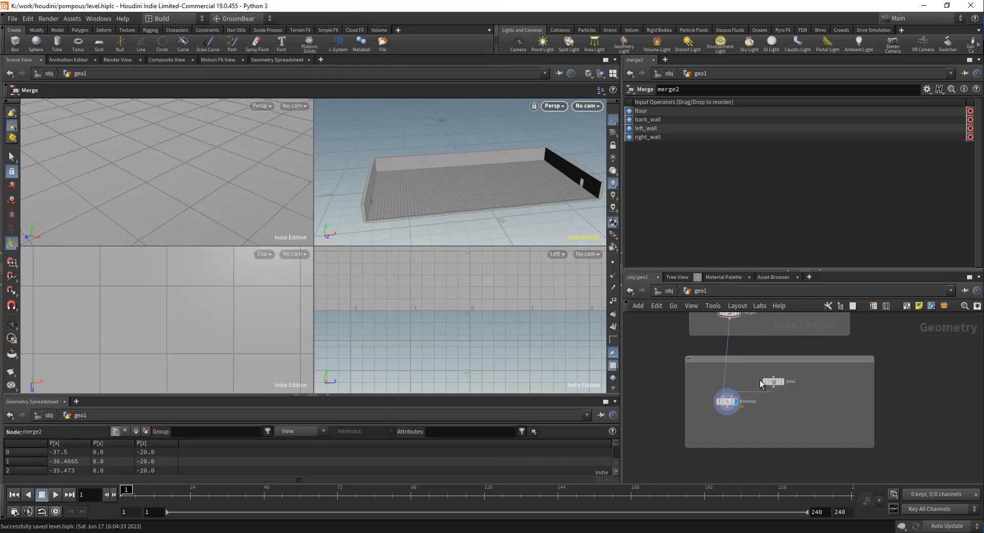
drag(767, 356, 769, 351)
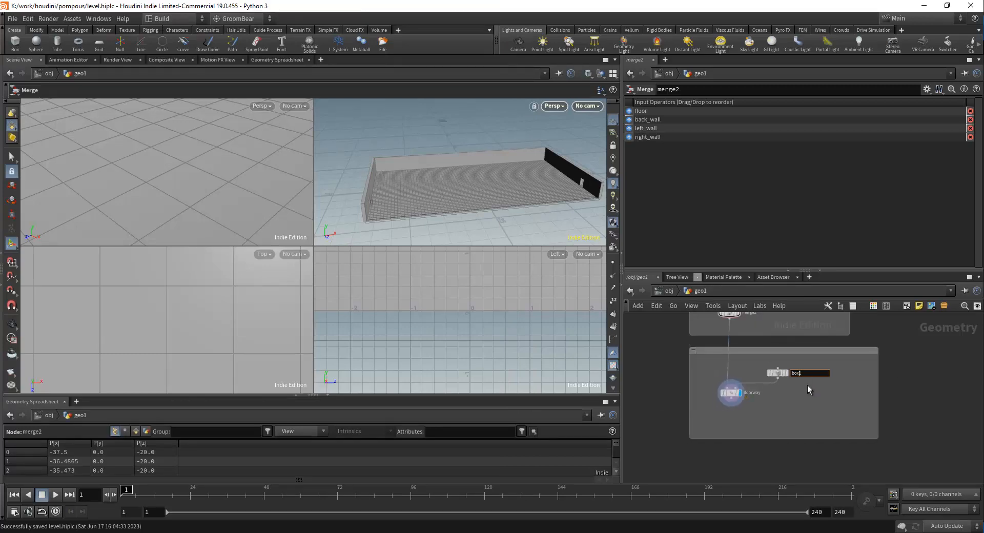
text(door_hole)
key(Return)
Rename the box node feeding the doorway boolean to door_negative.
scroll(878, 383, down, 4)
scroll(828, 395, up, 4)
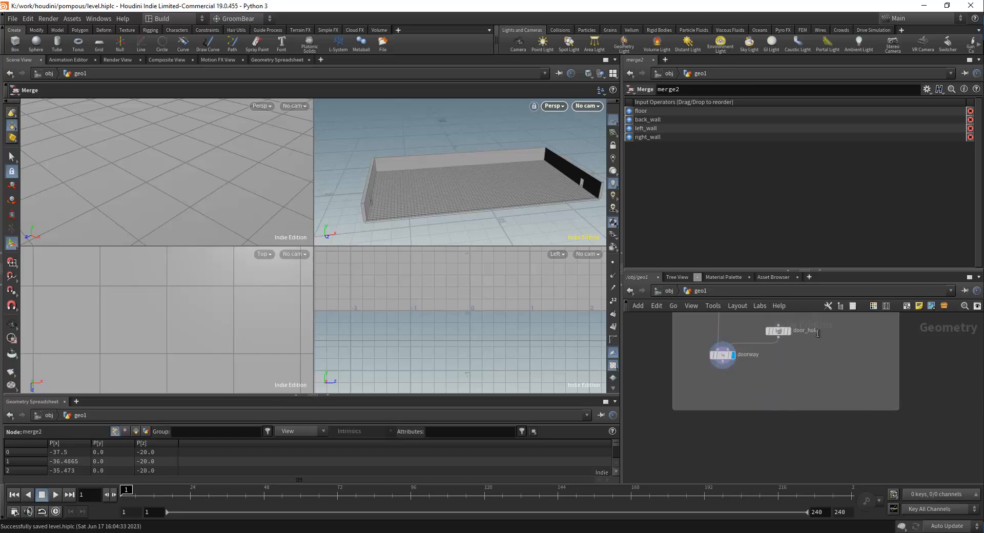
double_click(829, 333)
scroll(815, 397, down, 3)
scroll(794, 429, down, 1)
middle_drag(793, 429, 772, 381)
scroll(762, 368, up, 3)
scroll(795, 407, down, 2)
middle_drag(754, 331, 758, 376)
Add a Tube node below the doorway network box and make it the displayed node.
click(752, 362)
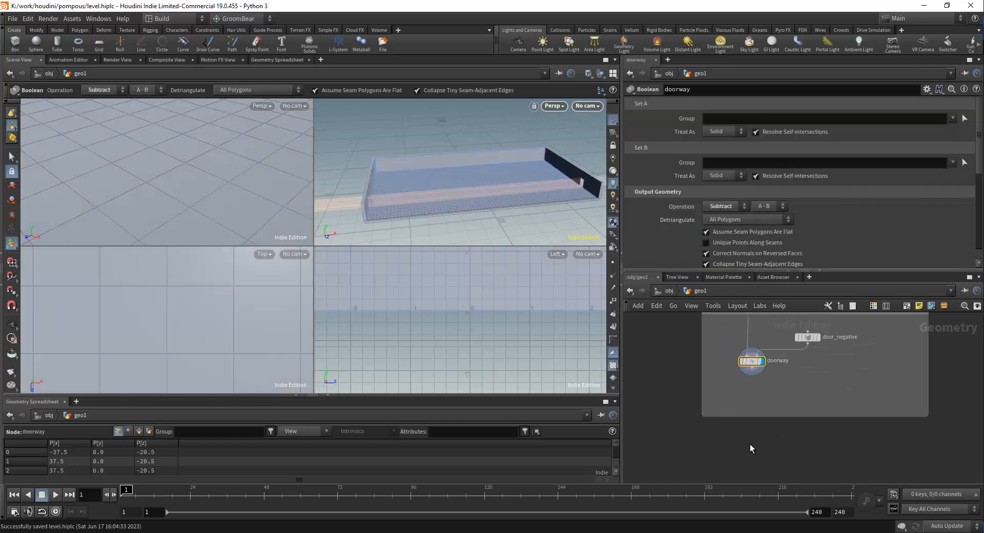
scroll(765, 398, down, 2)
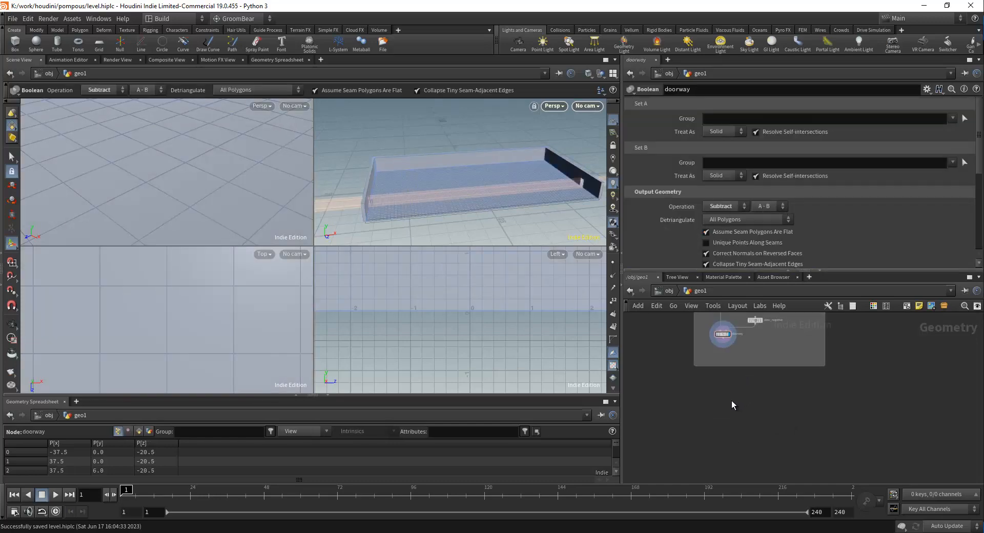
scroll(721, 386, up, 1)
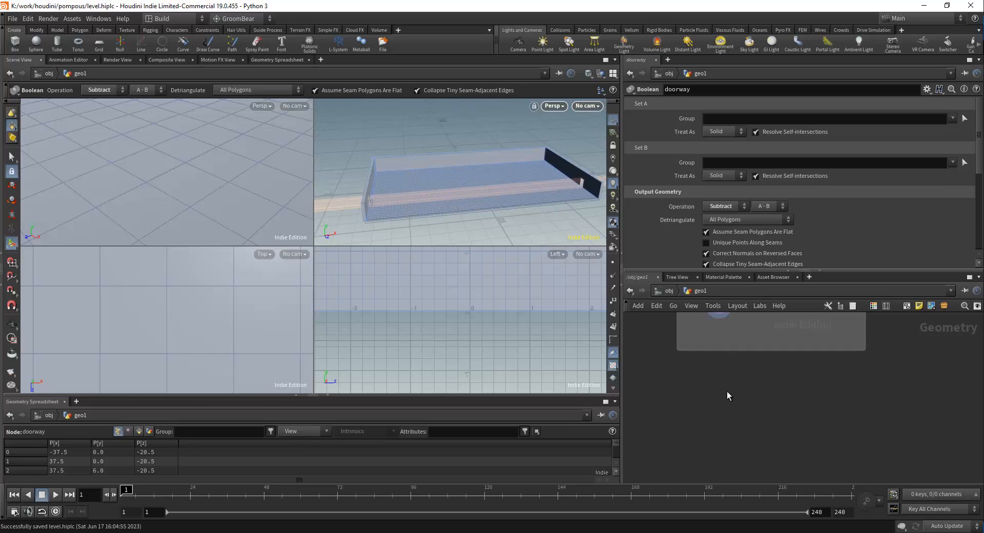
key(Tab)
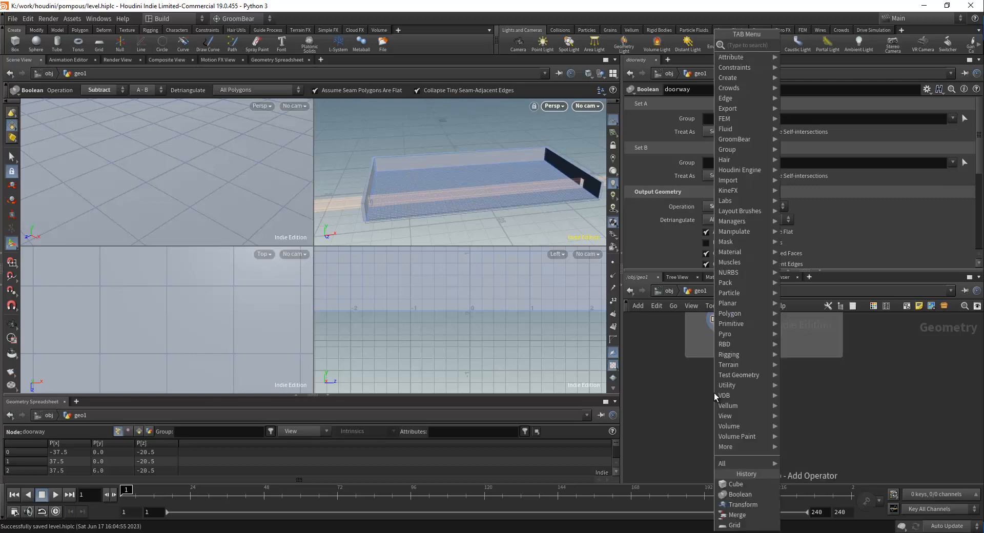
text(tube)
key(Return)
click(714, 393)
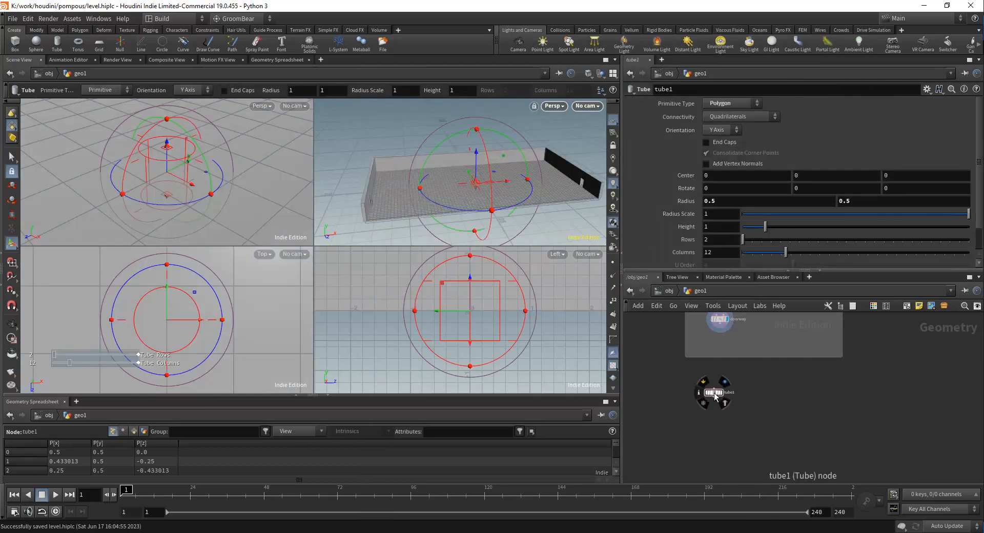
click(723, 392)
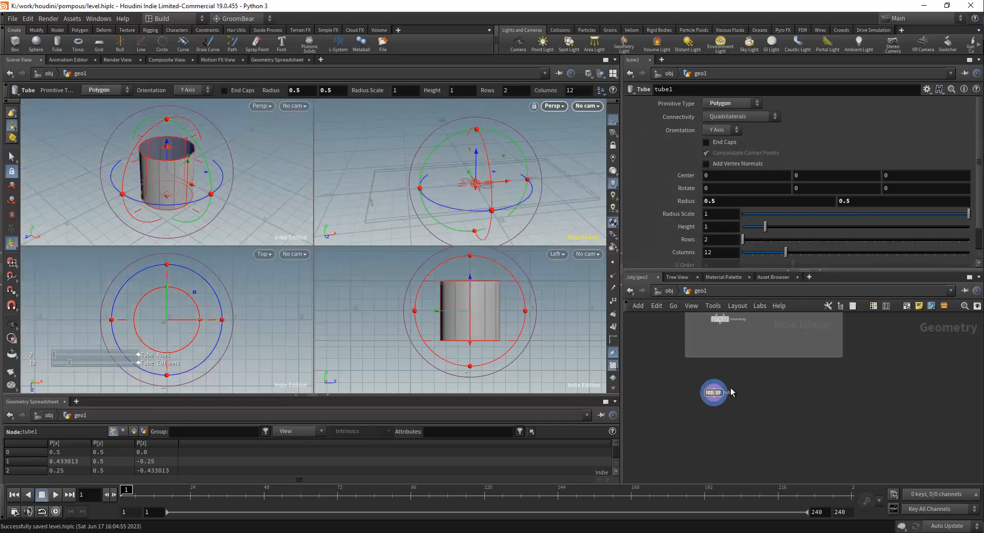
Orient tube1 along the X Axis and enable its end caps.
click(725, 129)
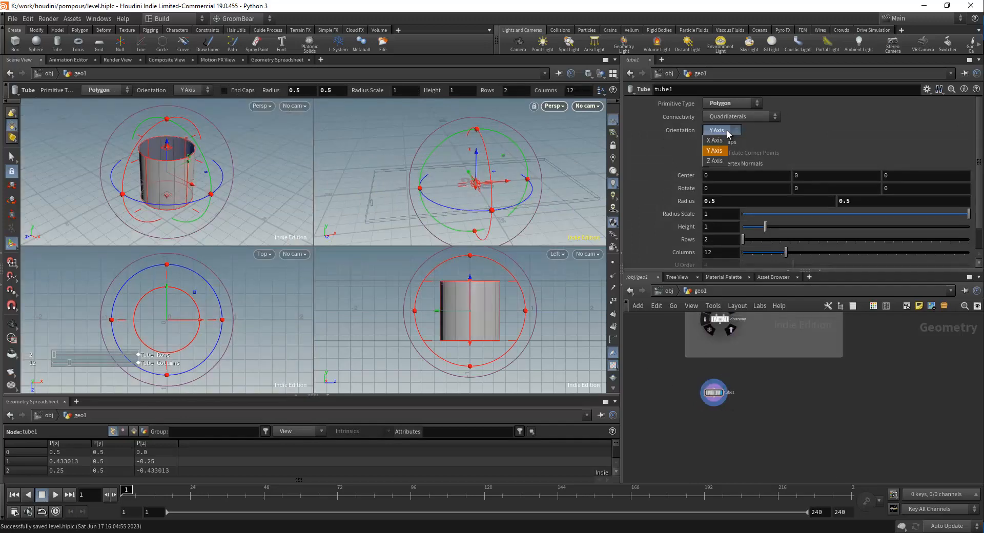
click(715, 140)
alt+drag(484, 160, 534, 196)
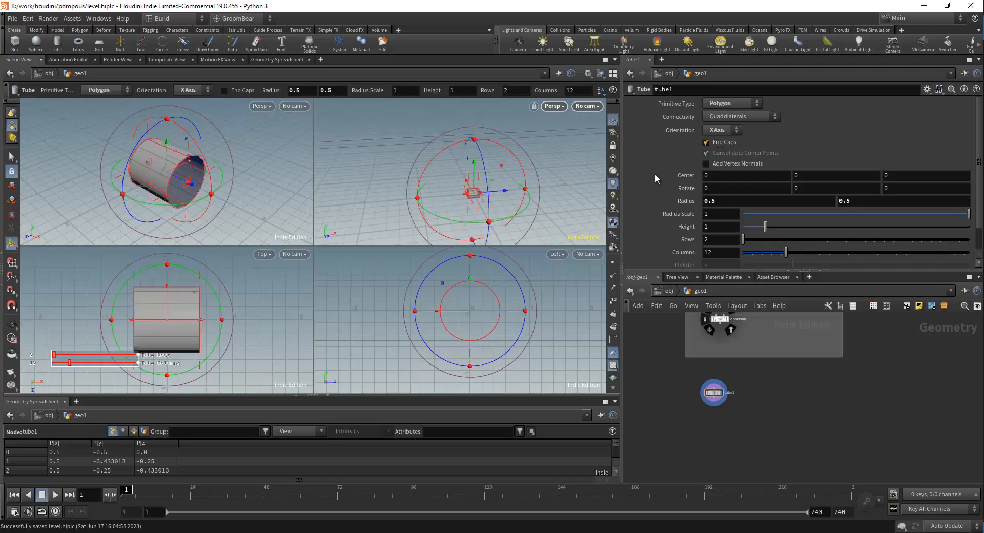
alt+drag(475, 198, 550, 191)
scroll(519, 208, up, 6)
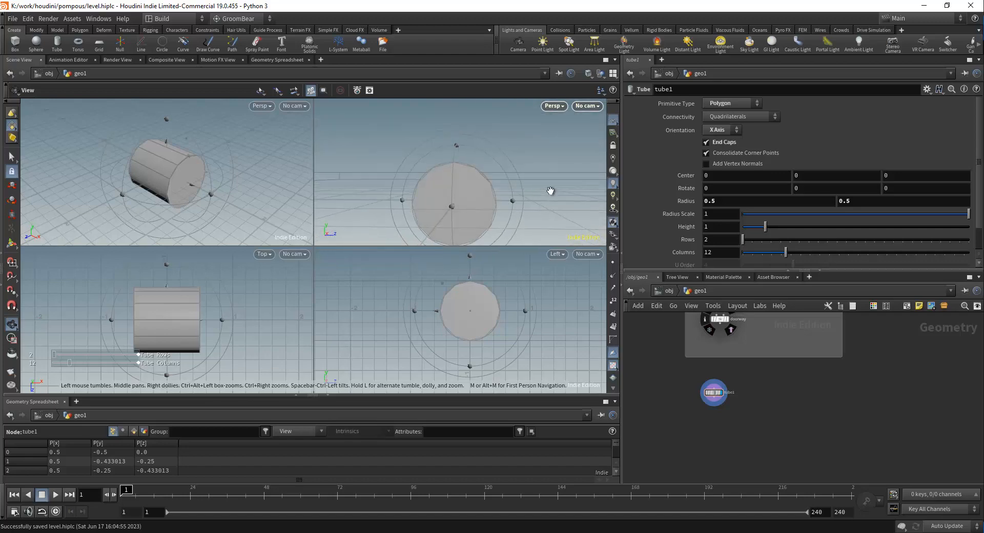
key(Return)
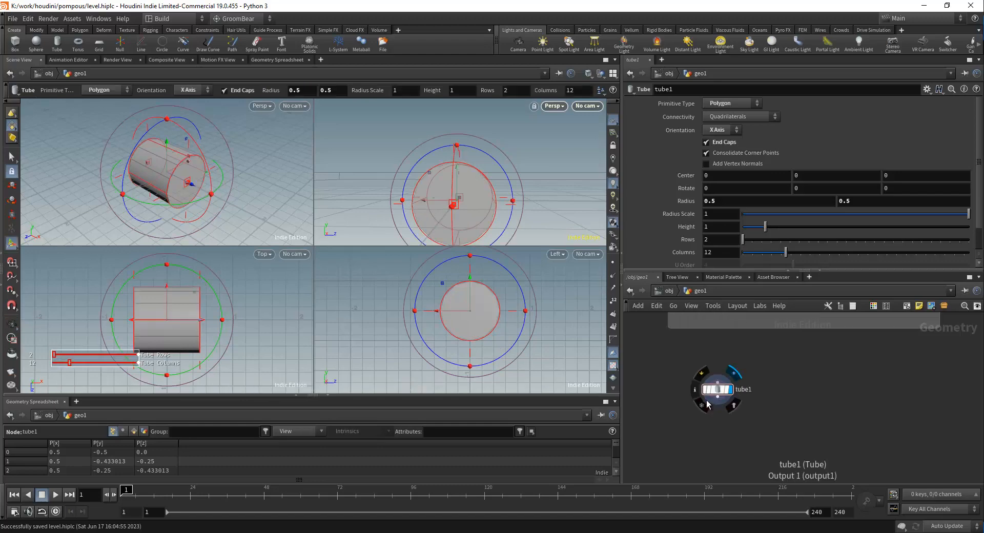
Add a Box node beside tube1 in the network.
key(Tab)
text(clip)
key(Return)
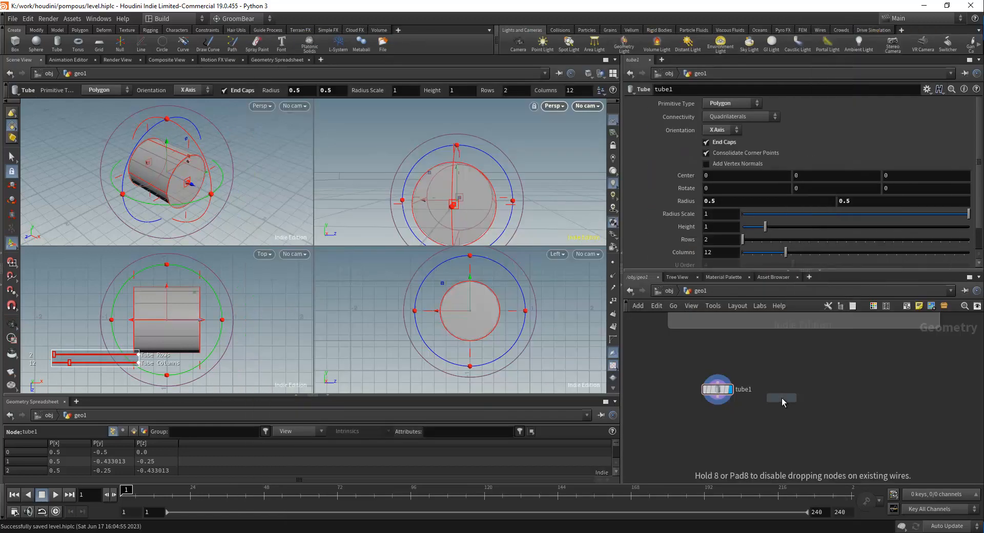
click(783, 397)
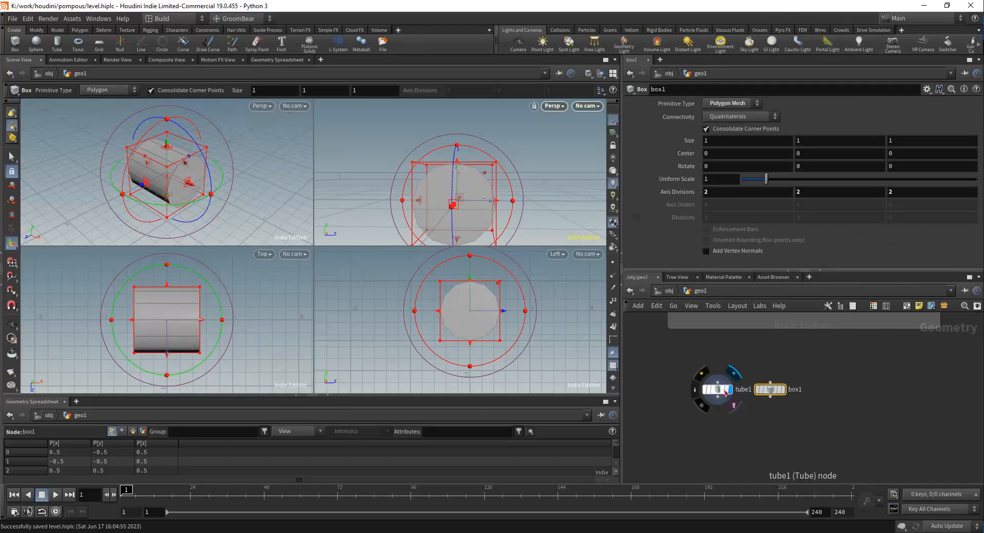
Make box1 the displayed node and show tube1 as a template.
click(772, 402)
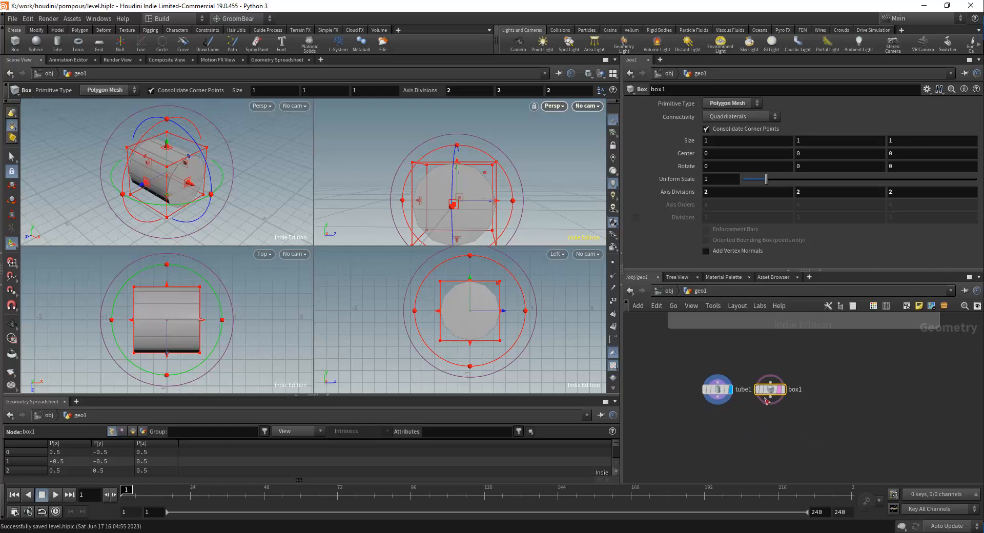
click(735, 406)
click(783, 389)
key(Escape)
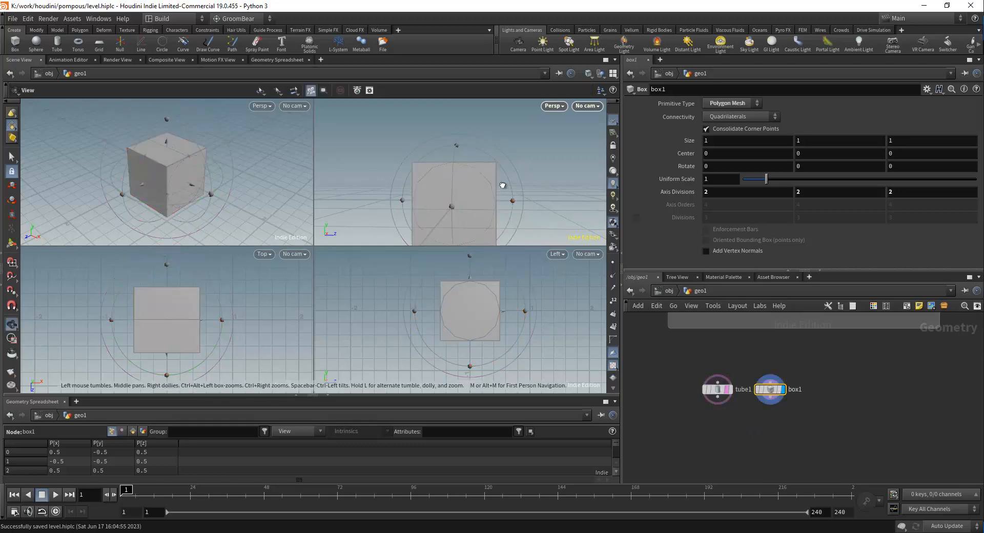
Resize box1 into a thin upright slab about 1.76 high in Y and 0.24 deep in Z, at the tube's edge.
key(Return)
drag(500, 203, 449, 205)
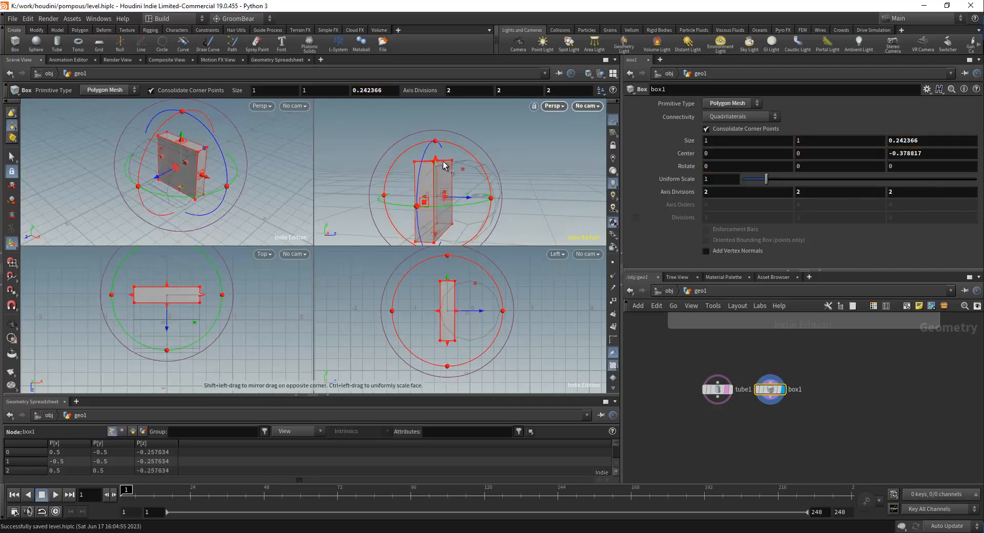
drag(438, 163, 442, 105)
scroll(481, 180, down, 3)
mouse_move(481, 180)
alt+middle_down()
mouse_move(488, 175)
mouse_move(488, 196)
alt+middle_up()
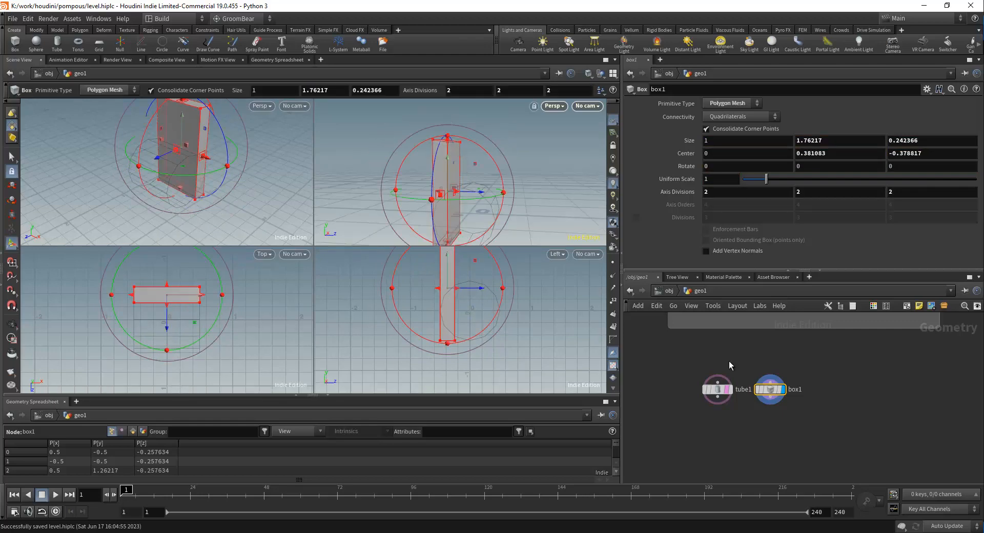
Add a Bend node below box1 in the network.
key(Tab)
text(bend)
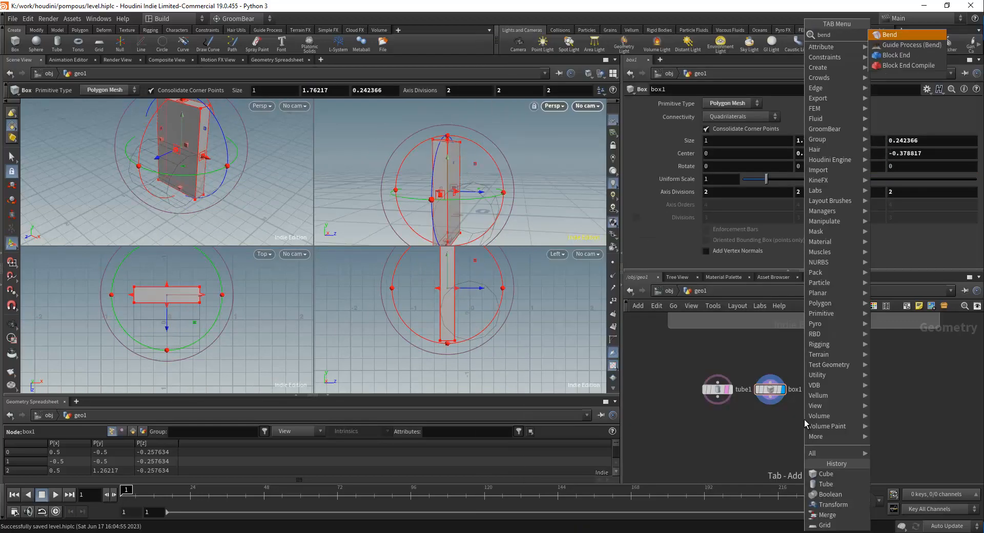
key(Return)
click(804, 425)
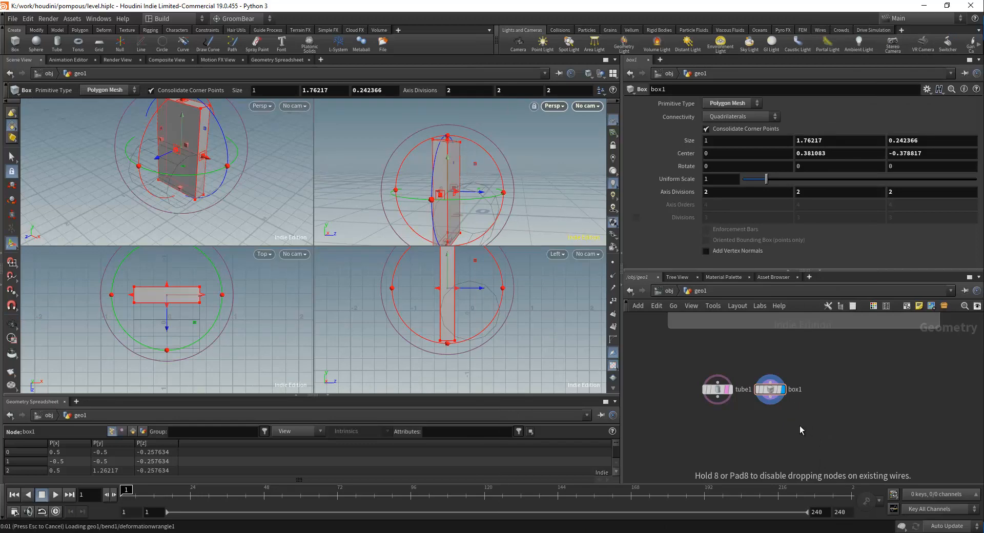
Feed box1 into bend1, display the bend node and try deforming the slab with its bend handle.
drag(798, 424, 770, 421)
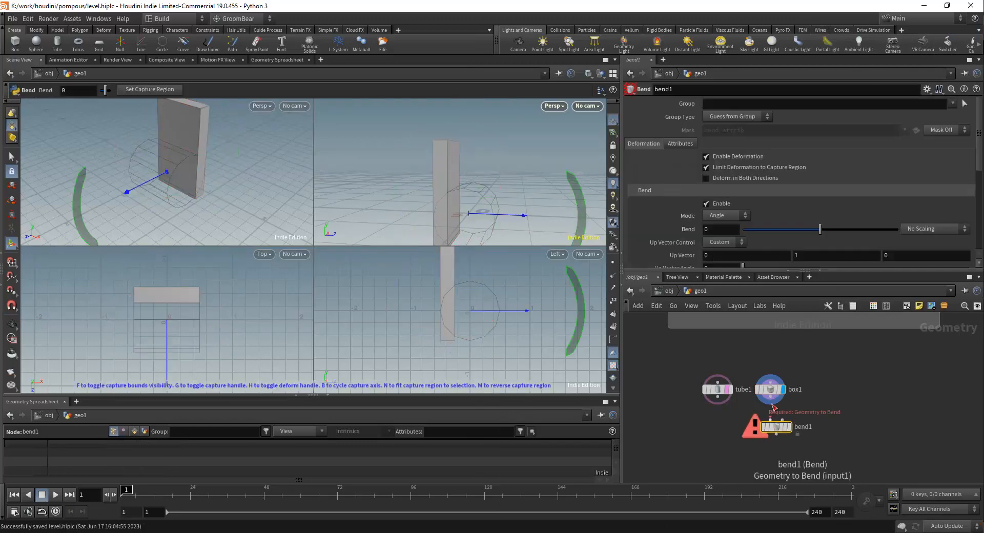
click(788, 427)
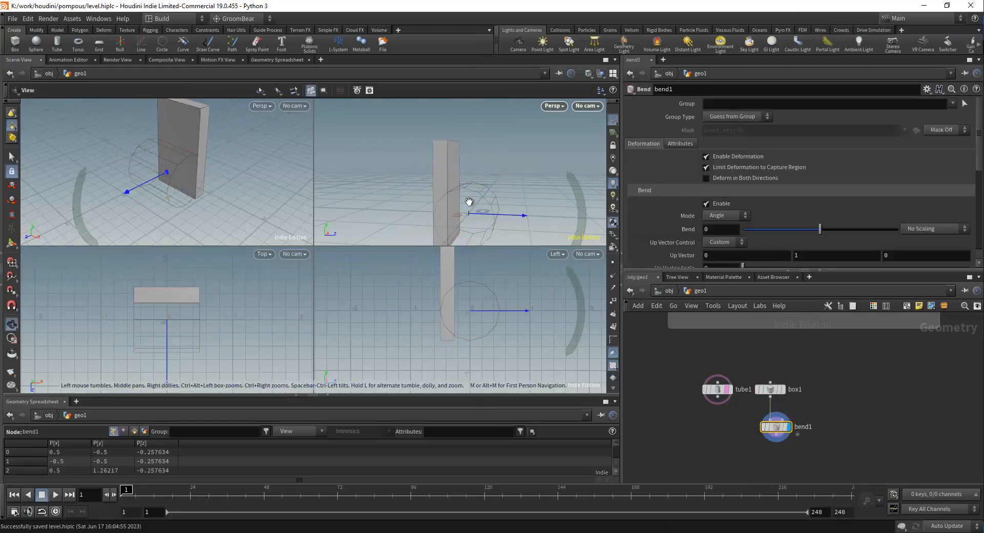
drag(590, 210, 559, 221)
key(ctrl+z)
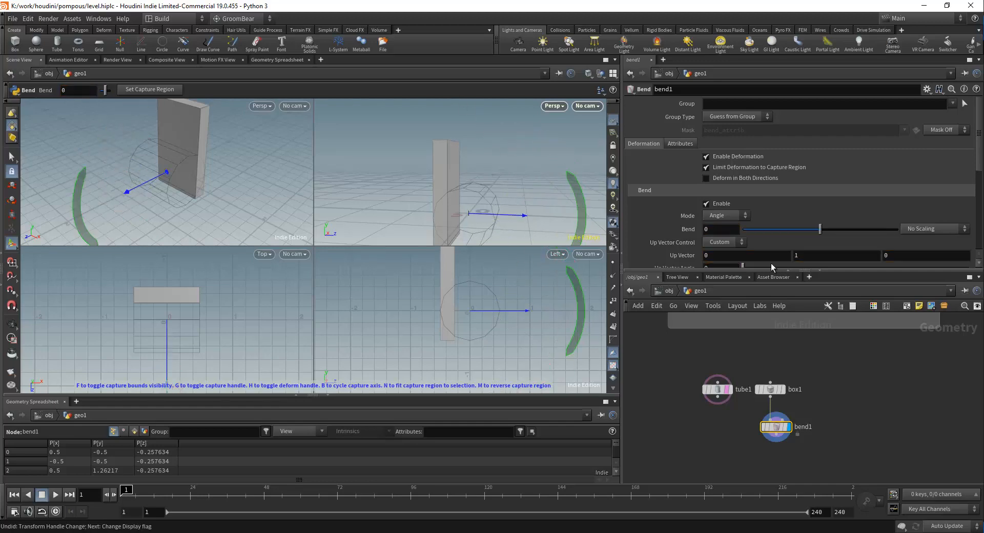
Start the Bend deform tool for the displayed slab geometry.
scroll(787, 204, down, 6)
scroll(728, 198, up, 3)
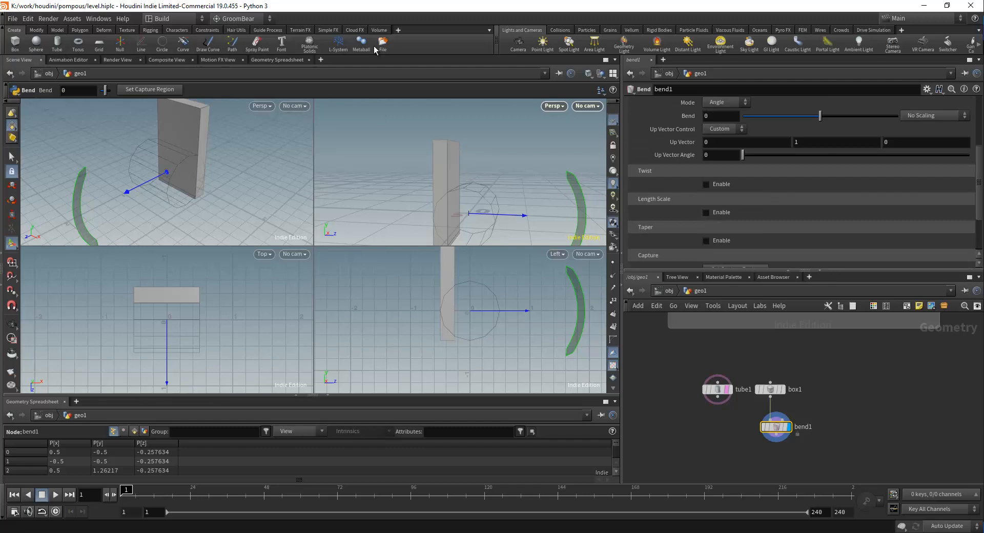
click(36, 31)
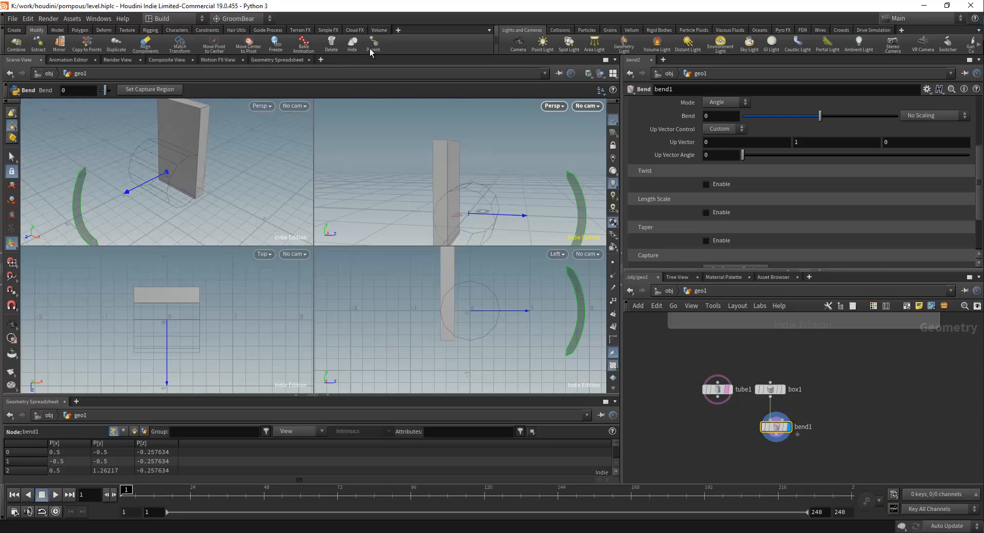
click(58, 30)
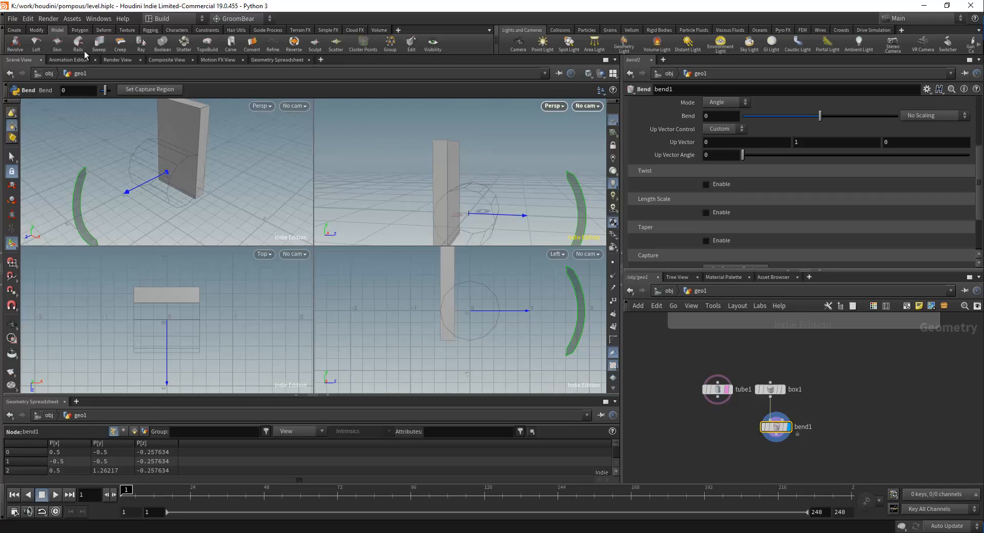
click(108, 30)
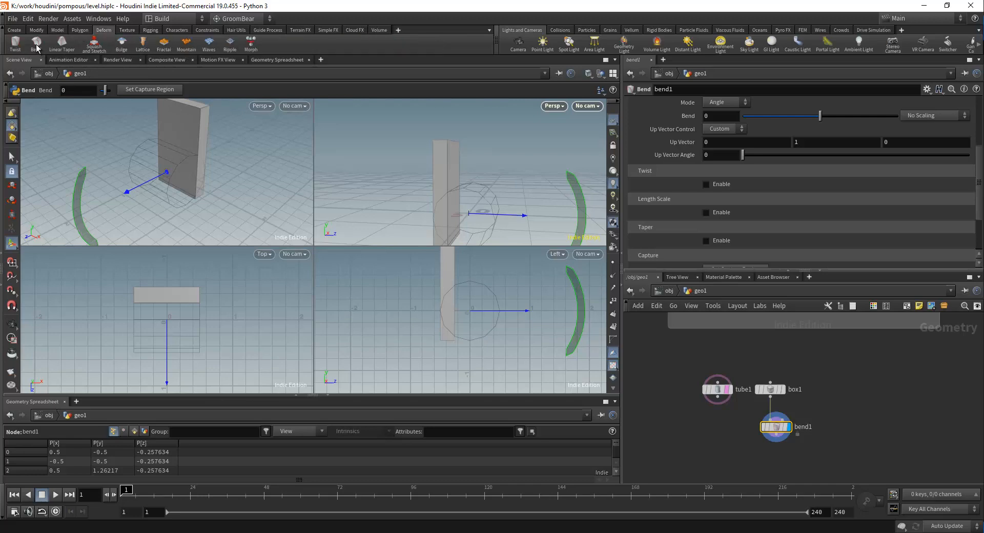
click(36, 45)
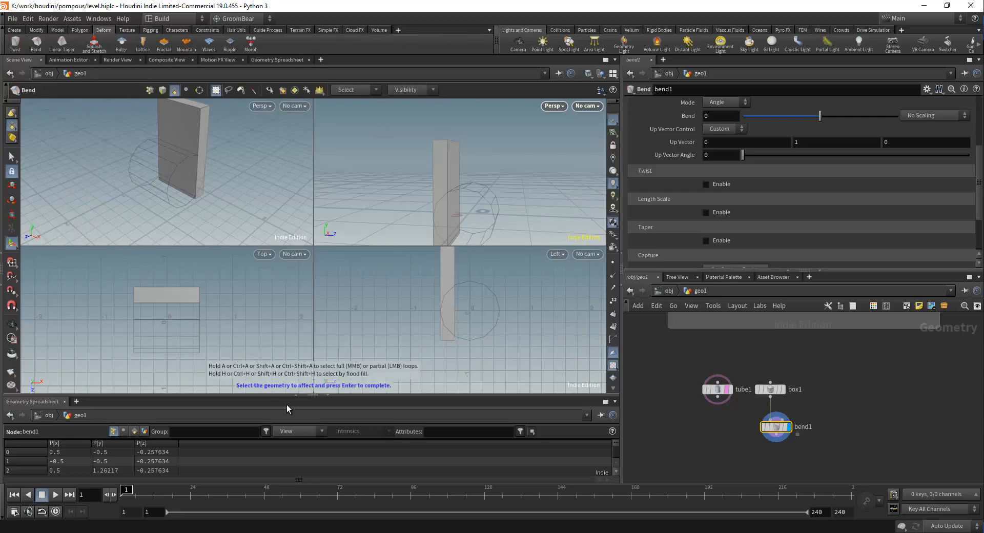
click(442, 193)
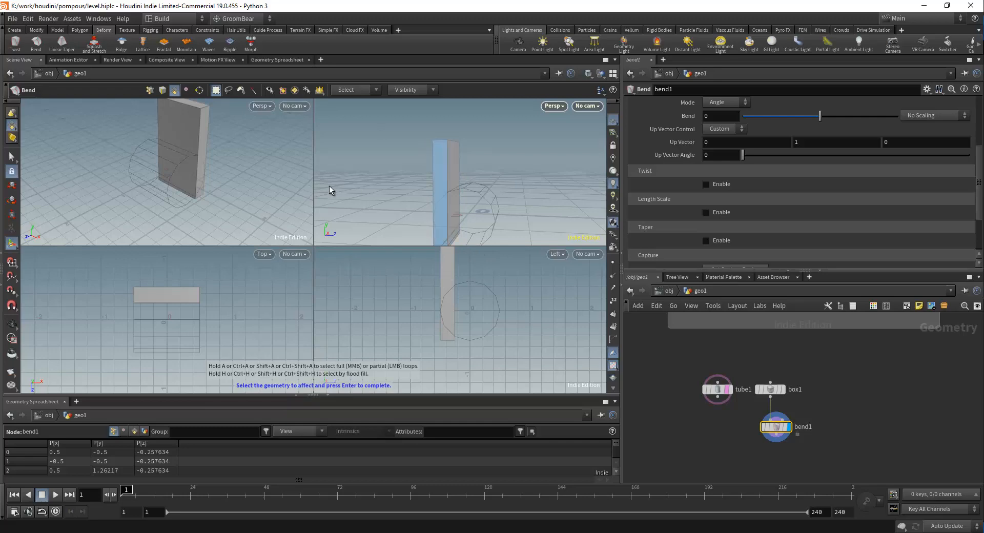
Enable selection of groups or connected geometry and of whole geometry, using 3D Connected Geometry as the grouping.
right_click(11, 128)
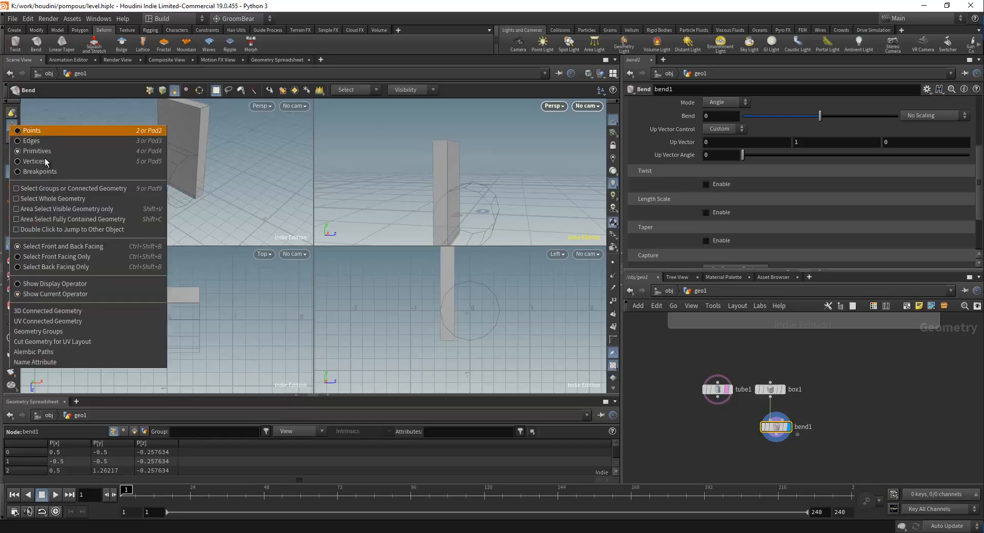
click(54, 188)
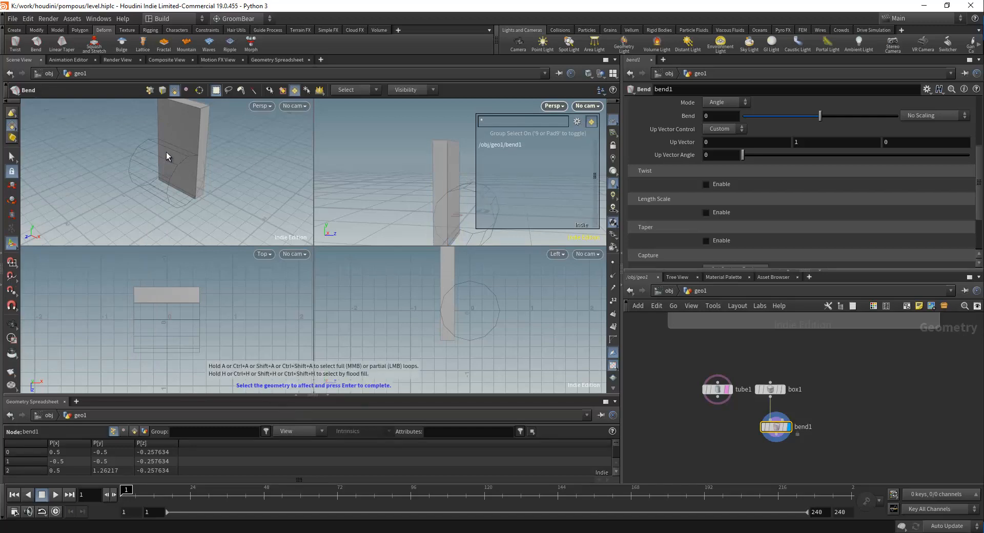
click(12, 126)
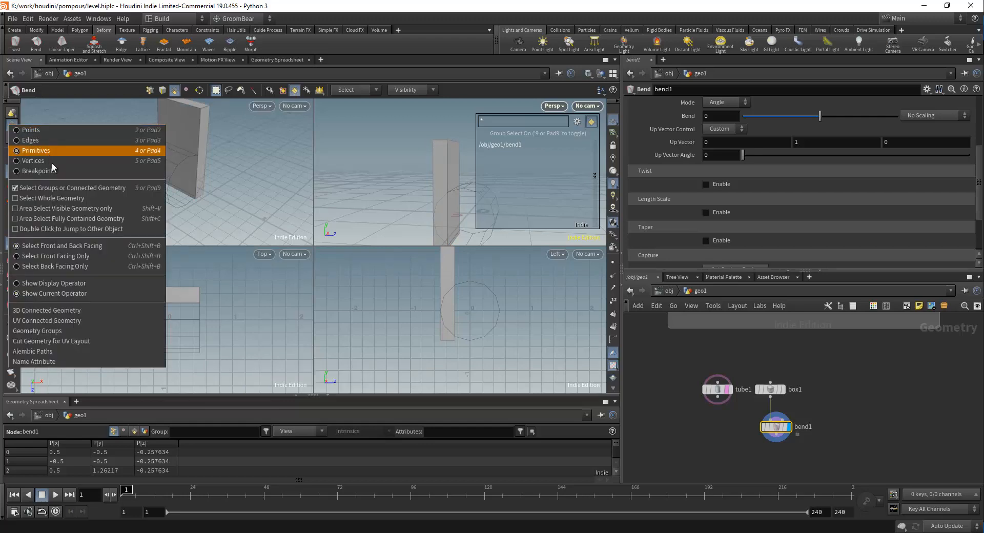
click(156, 199)
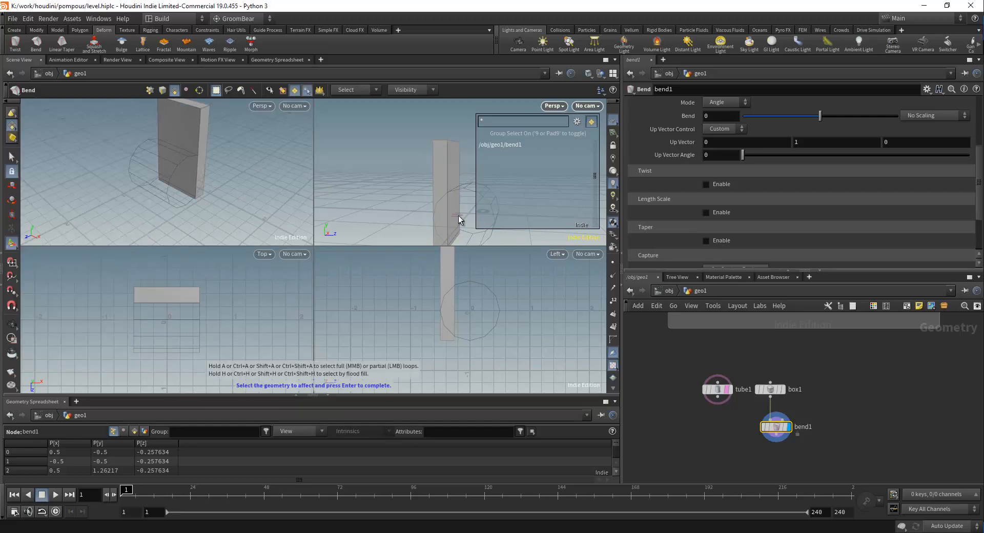
click(12, 126)
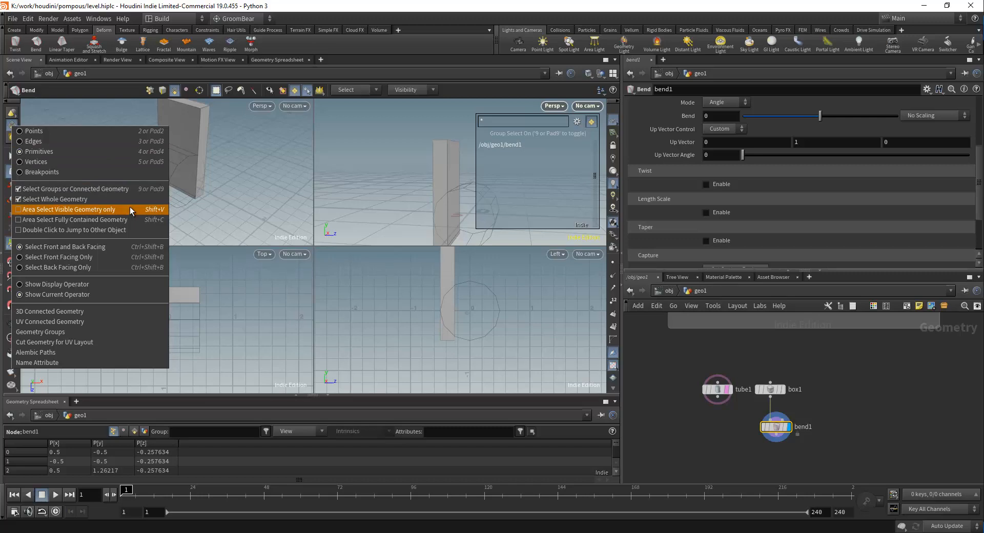
click(85, 311)
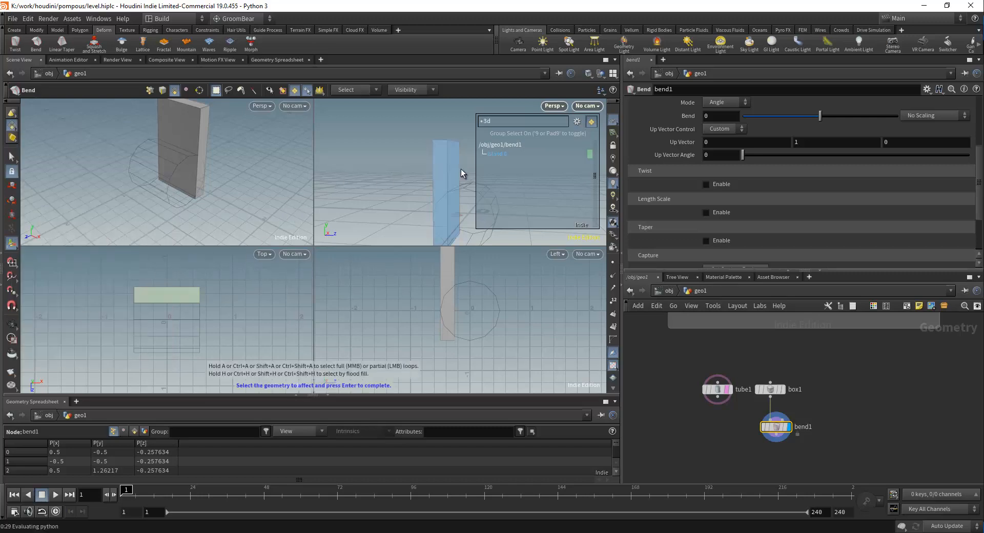
Select the entire slab and apply a second Bend with its capture region spanning the slab's full height.
click(438, 183)
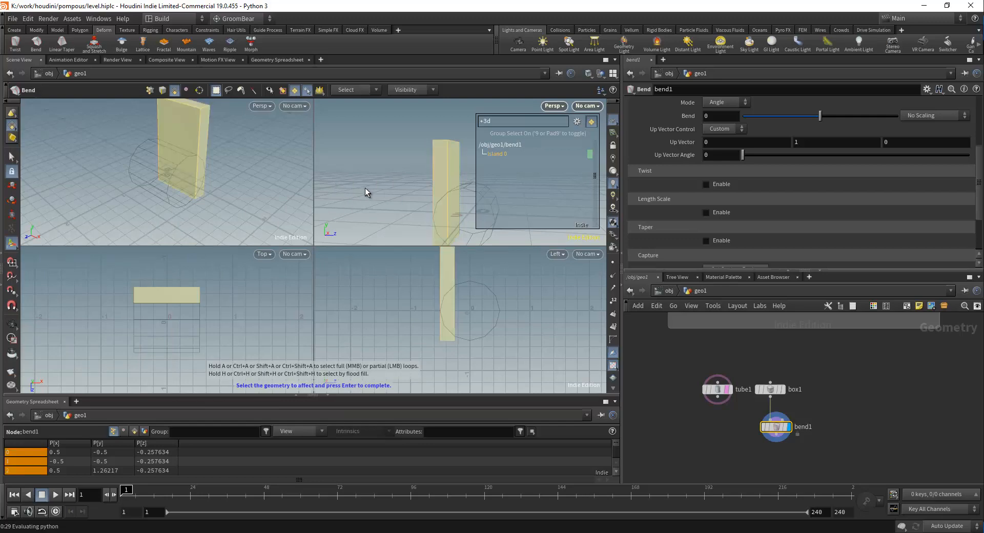
key(Return)
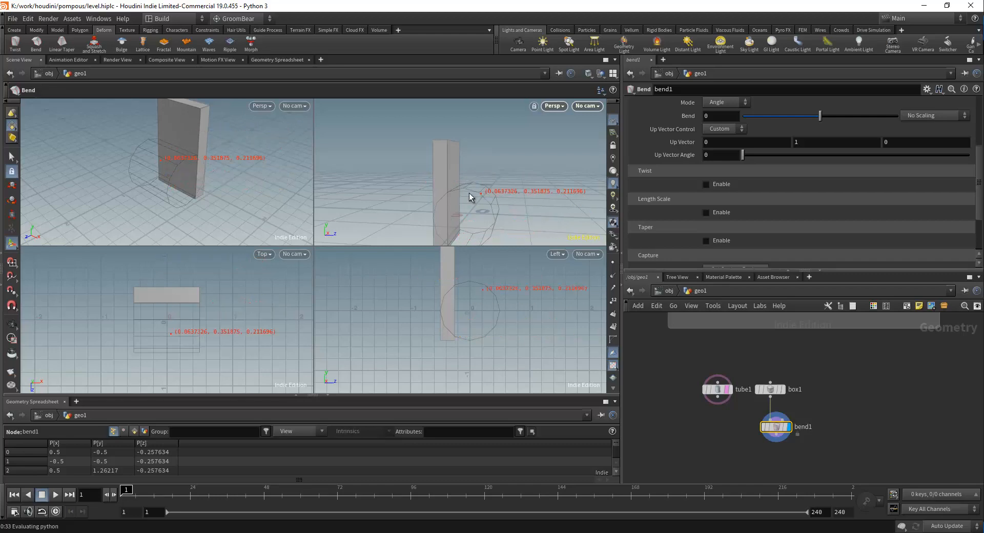
click(446, 176)
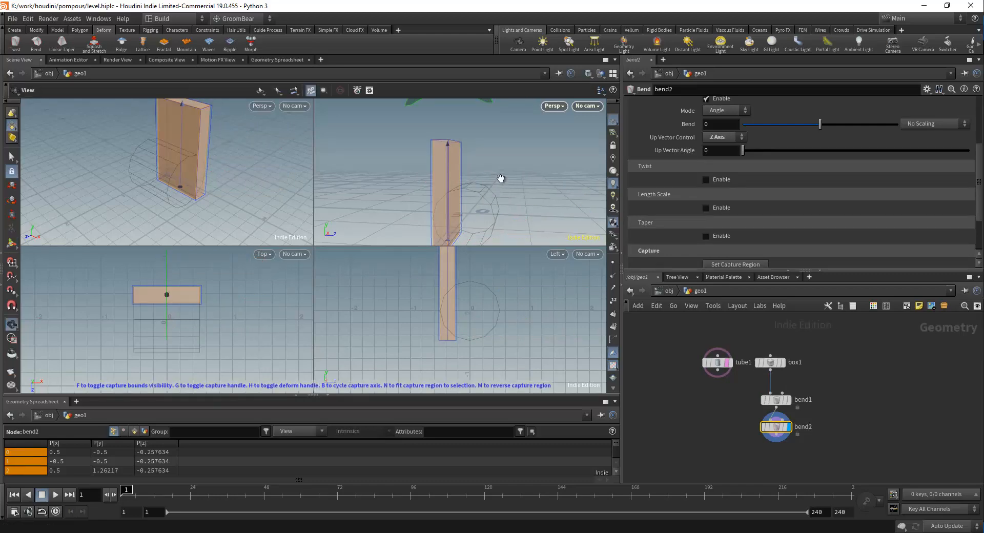
drag(465, 102, 590, 241)
alt+right_drag(521, 220, 475, 200)
mouse_move(475, 200)
alt+mouse_down()
mouse_move(504, 196)
mouse_move(469, 189)
alt+mouse_up()
key(Return)
Try bending the slab by about 32 degrees with bend2, and undo the bend.
drag(536, 169, 494, 195)
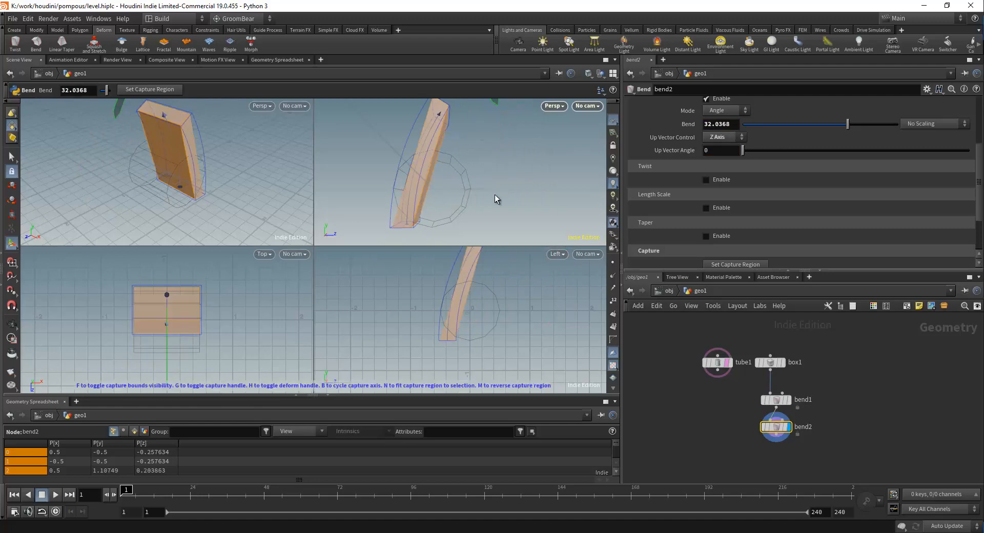
key(ctrl+z)
key(ctrl+z)
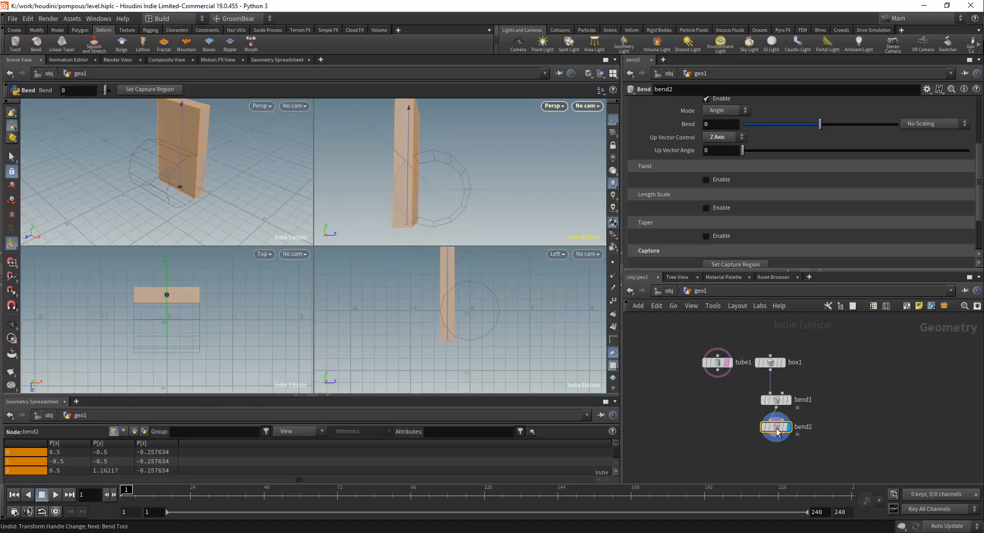
Delete both Bend nodes, bend1 and bend2, from below box1.
scroll(803, 180, down, 3)
scroll(802, 180, down, 1)
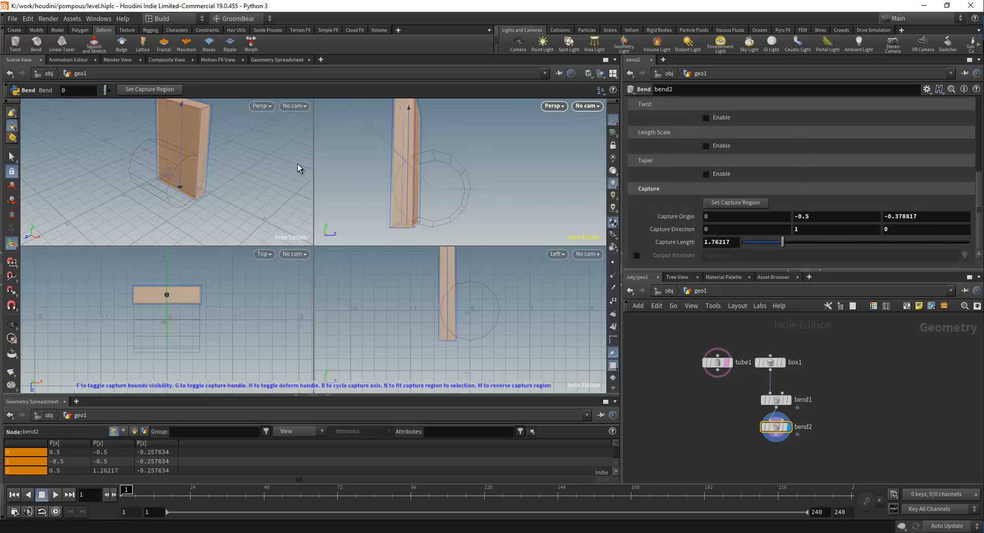
alt+drag(410, 176, 430, 187)
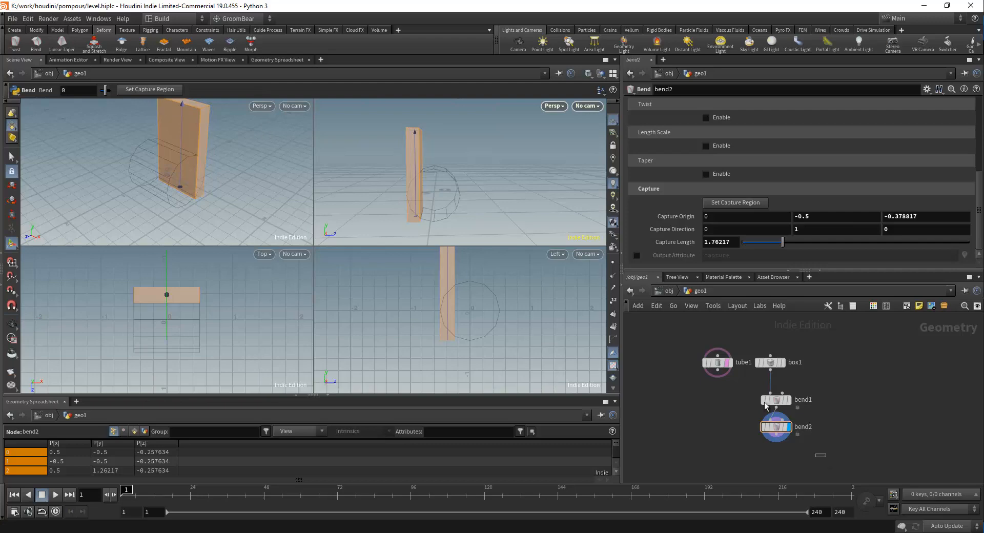
drag(831, 449, 777, 405)
key(Delete)
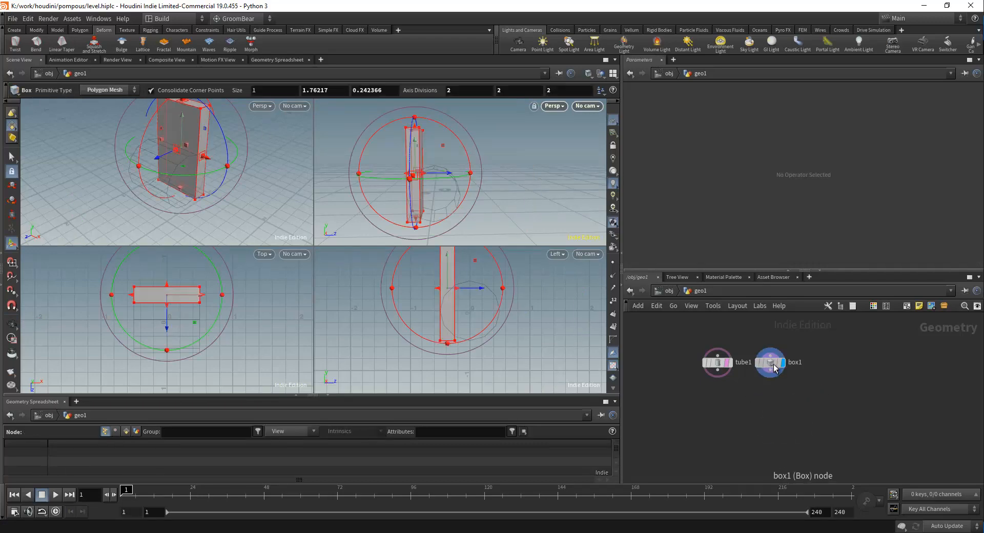
Apply a new Bend to the whole of box1 with a capture line about 1.6 long from base to top.
click(36, 43)
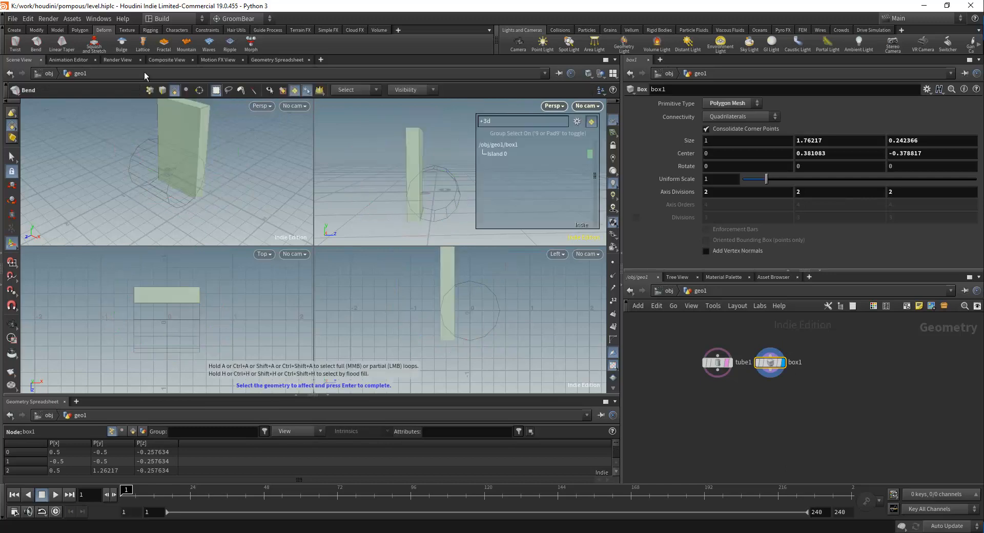
key(n)
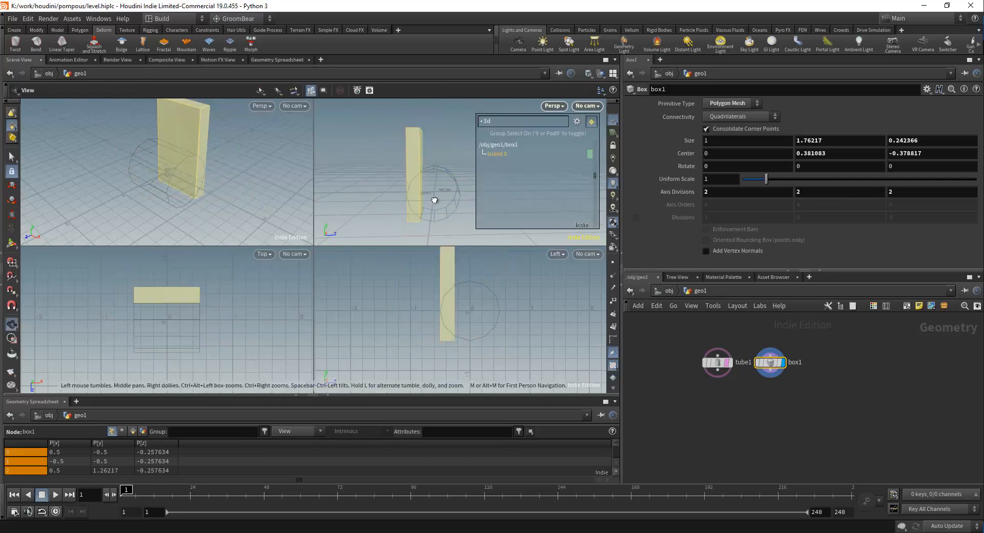
drag(434, 202, 399, 177)
key(Return)
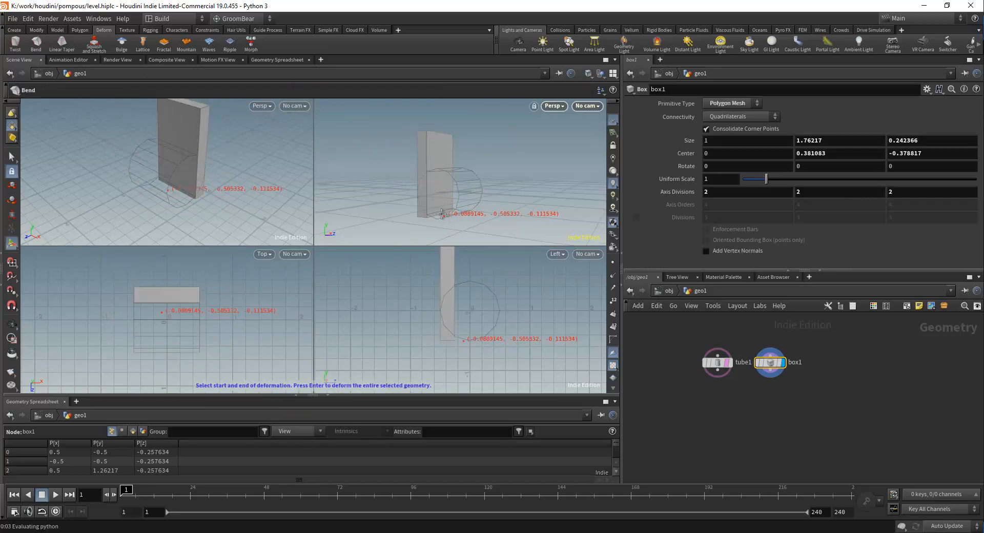
drag(441, 211, 441, 136)
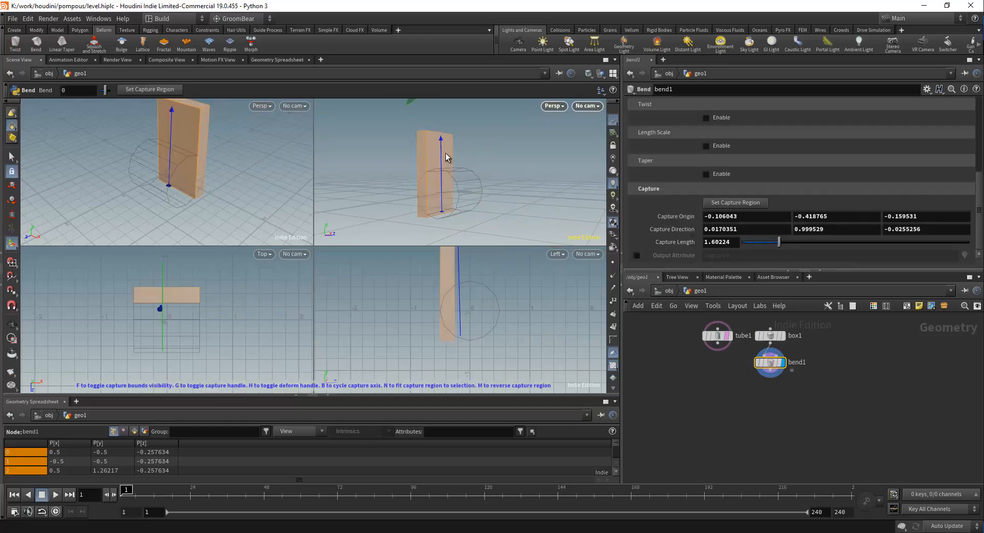
Try deforming the slab with the new bend handle, undo it and delete the Bend node below box1.
scroll(413, 166, down, 3)
alt+drag(413, 167, 430, 153)
alt+middle_drag(430, 152, 423, 176)
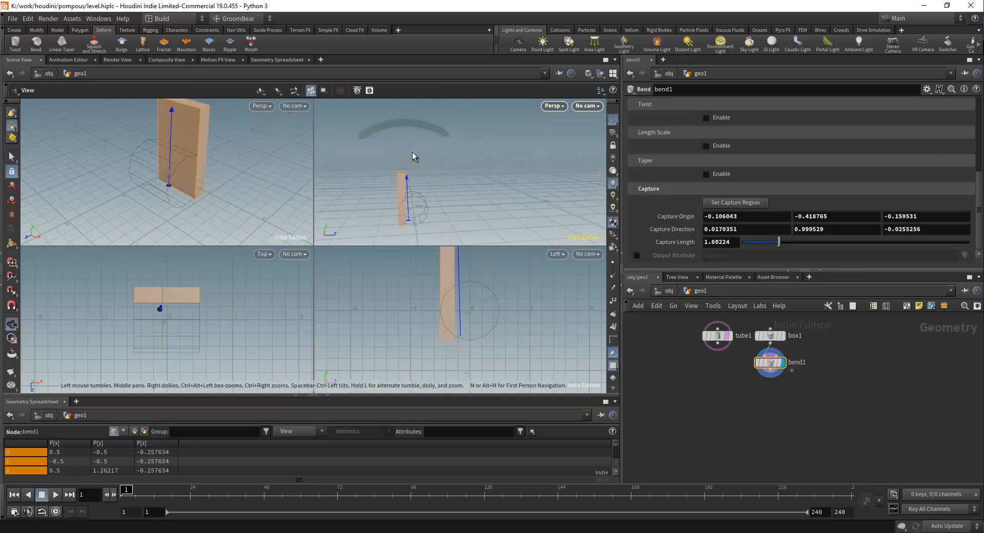
drag(476, 153, 494, 195)
key(ctrl+z)
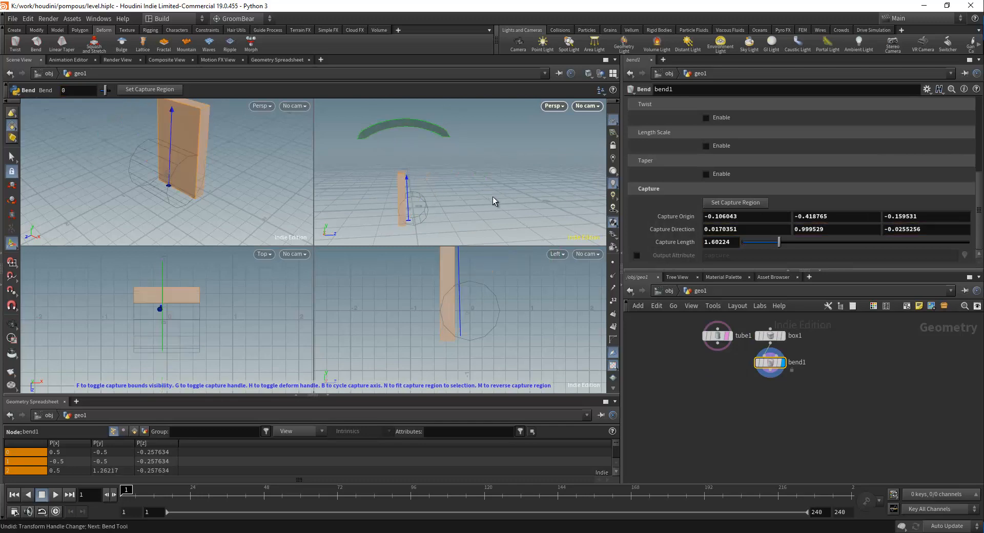
key(Delete)
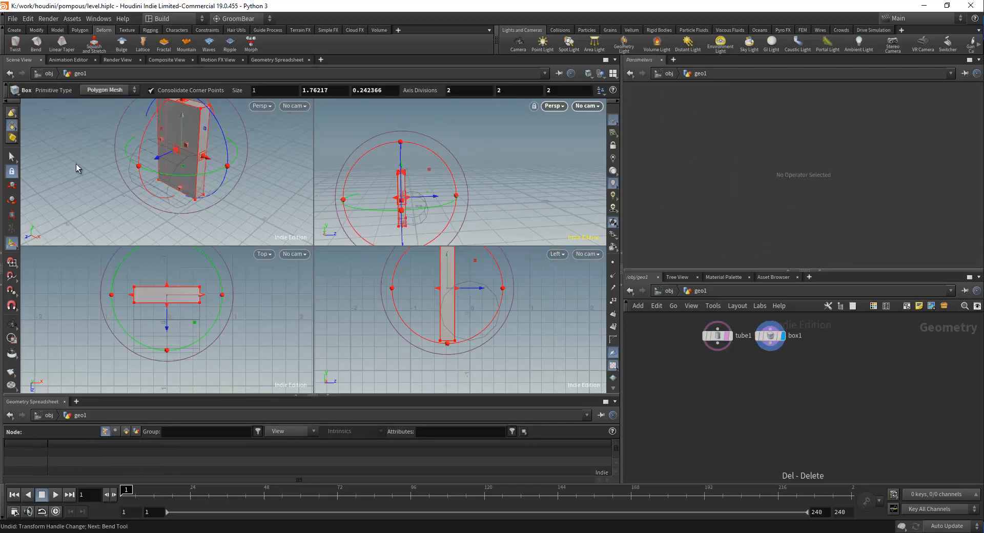
right_click(19, 128)
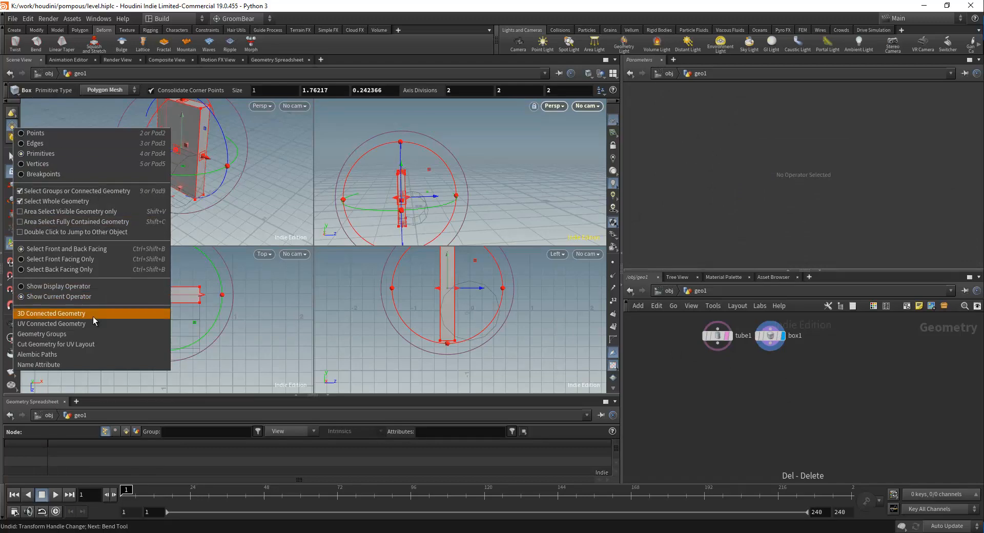
click(513, 166)
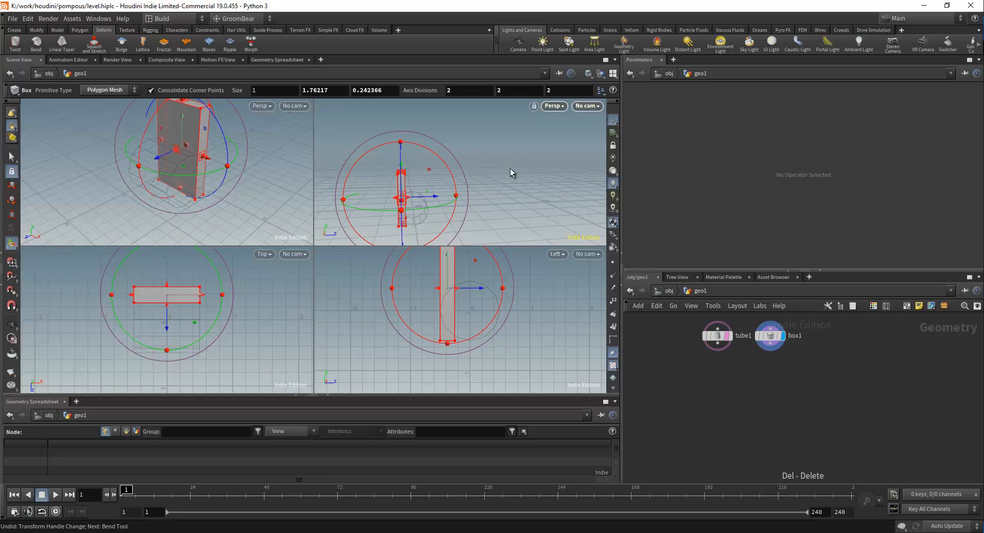
click(410, 189)
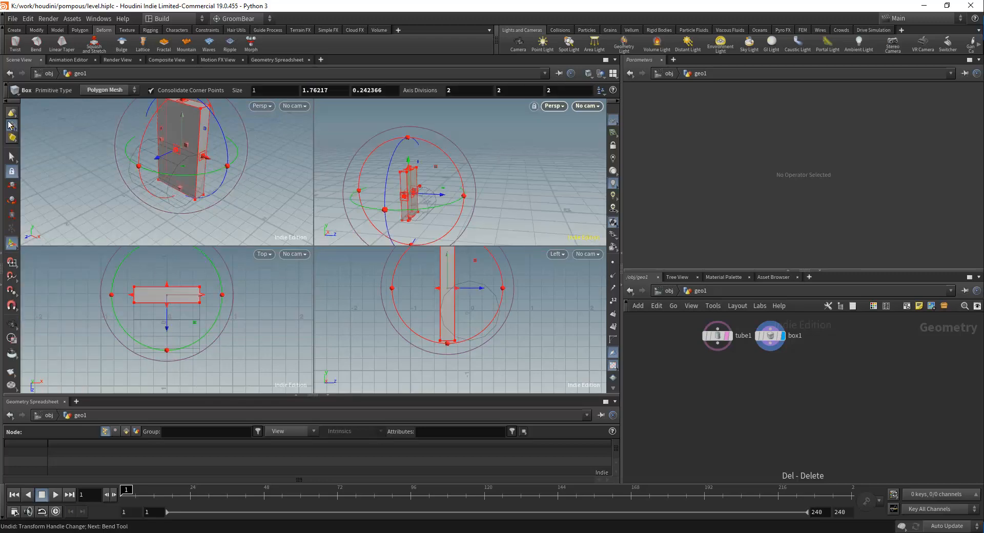
right_click(11, 126)
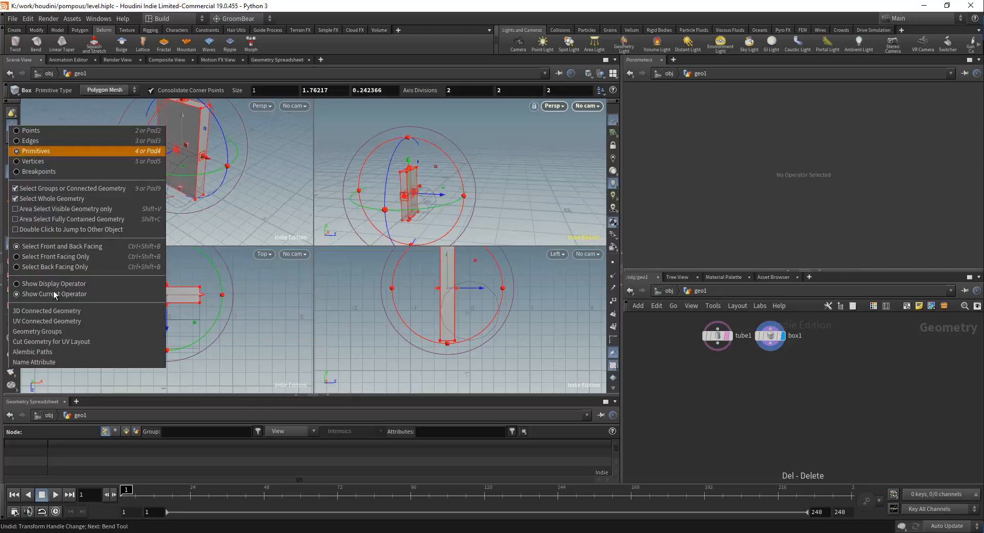
click(94, 331)
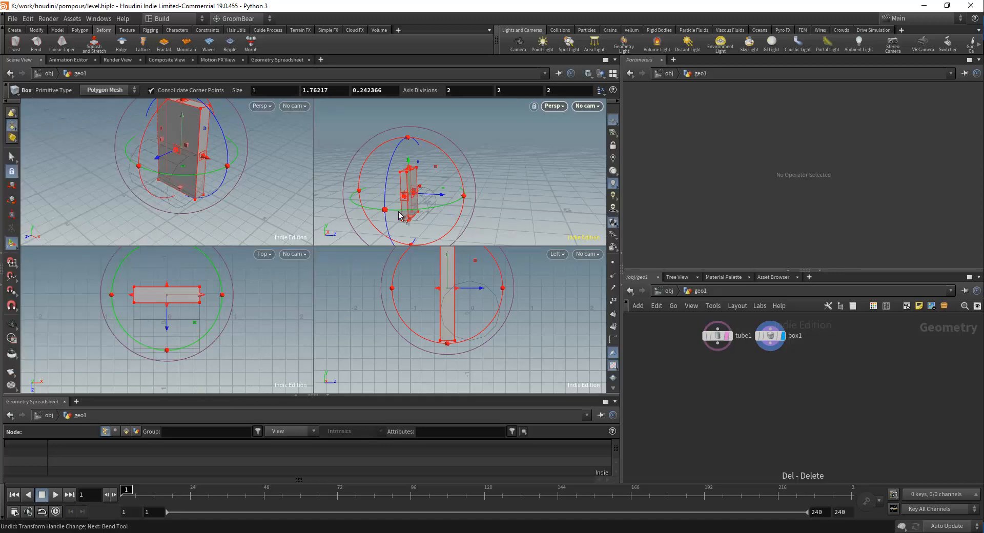
Try bending box1 about 5 degrees along a capture line about 0.95 long, and delete the Bend node.
click(35, 42)
click(411, 183)
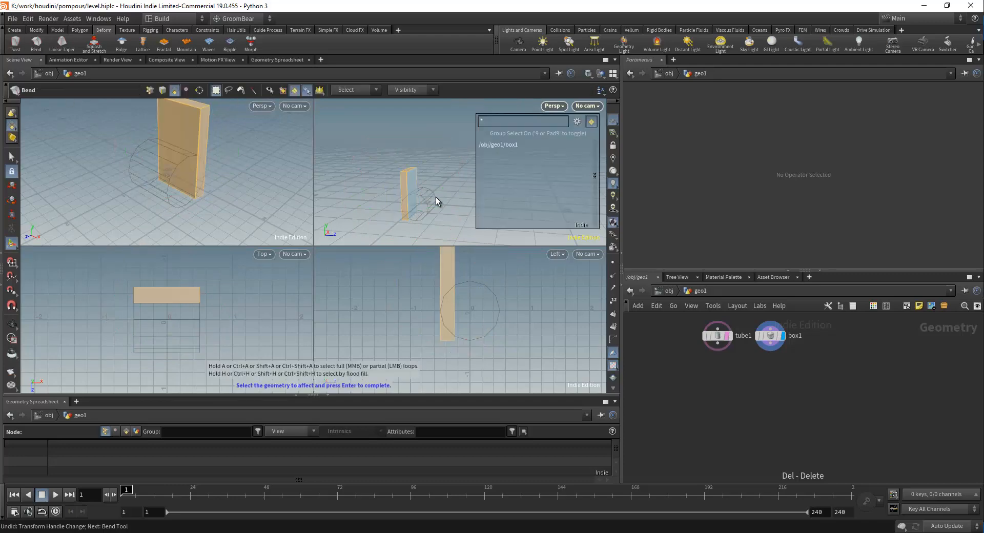
scroll(410, 184, up, 3)
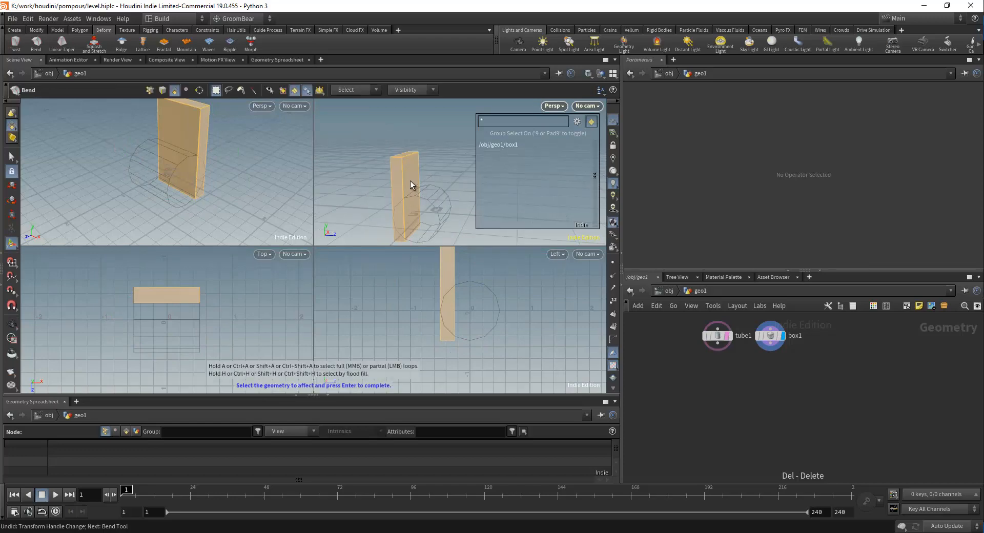
key(Return)
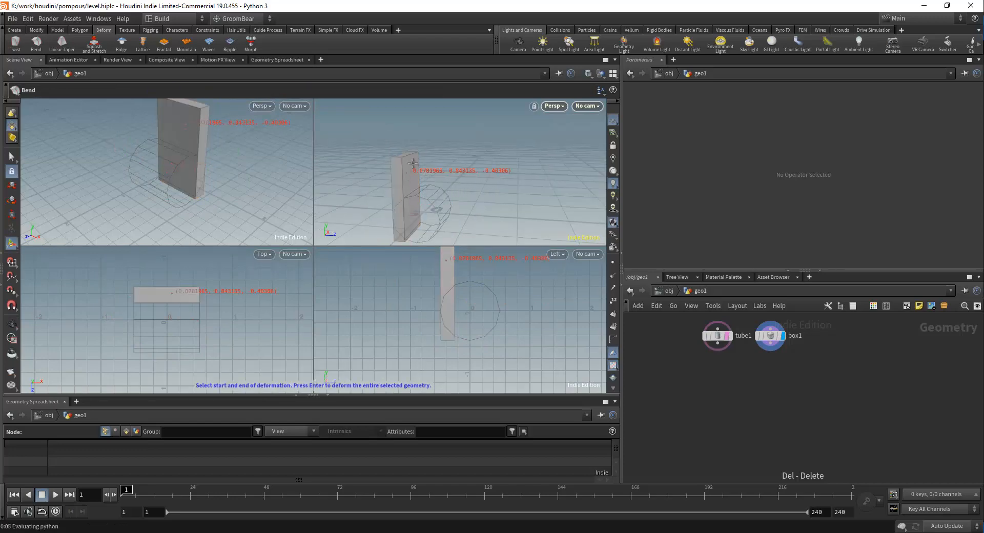
drag(415, 227, 413, 183)
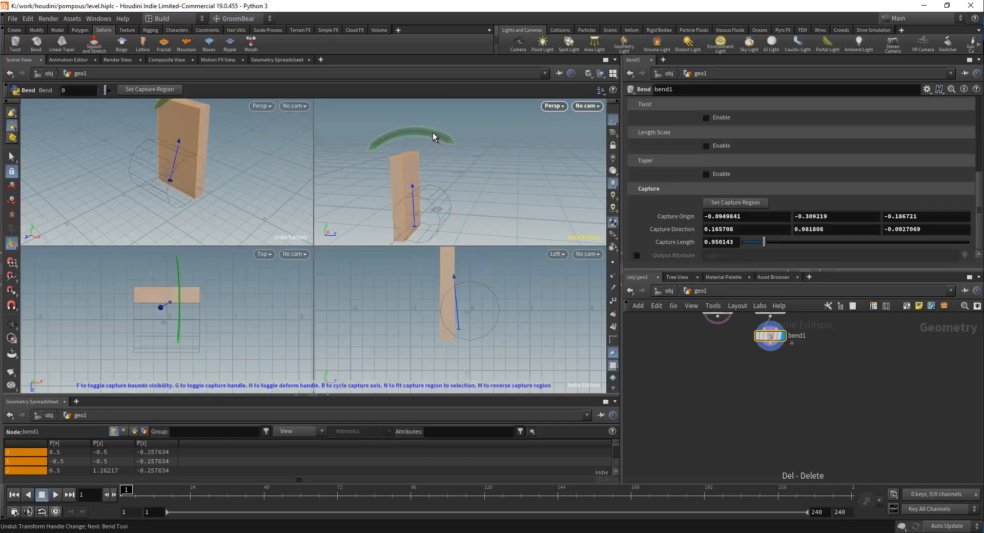
mouse_move(433, 134)
mouse_down()
mouse_move(540, 198)
mouse_move(414, 141)
mouse_move(259, 165)
mouse_move(482, 172)
mouse_move(313, 138)
mouse_move(579, 179)
mouse_move(404, 183)
mouse_move(447, 145)
mouse_up()
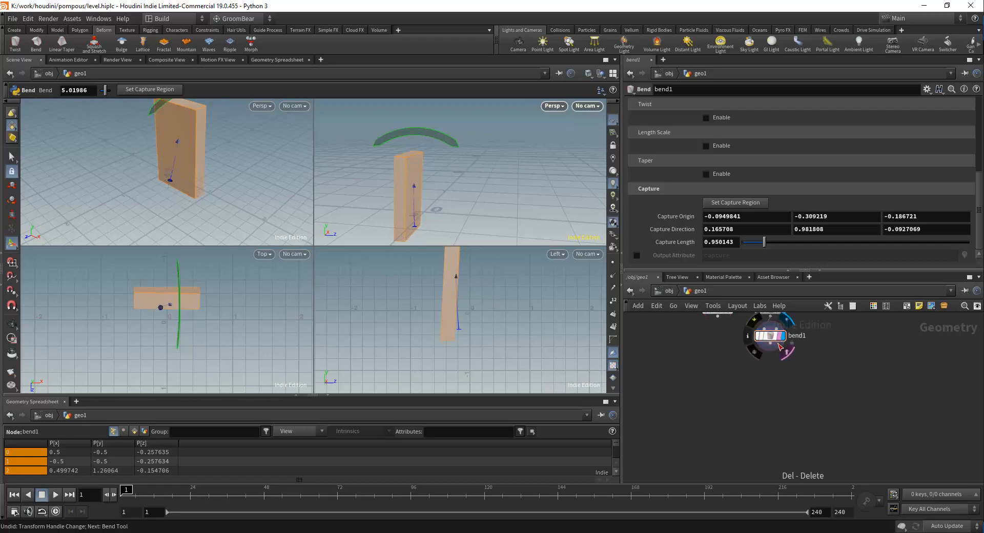
key(Delete)
scroll(775, 375, down, 2)
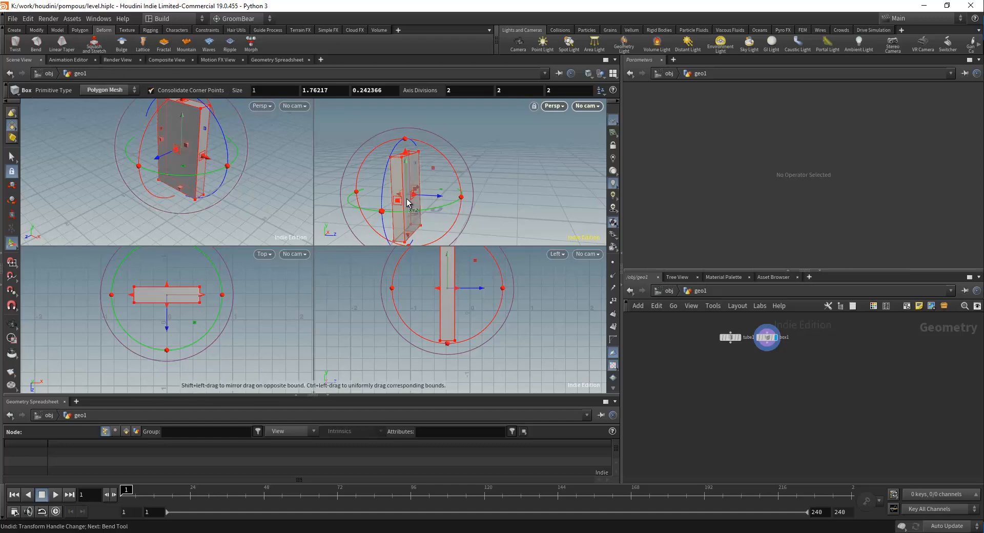
Try bending box1 about -14 degrees with a capture line about 0.18 long across its thickness, and delete the Bend node.
click(40, 46)
key(n)
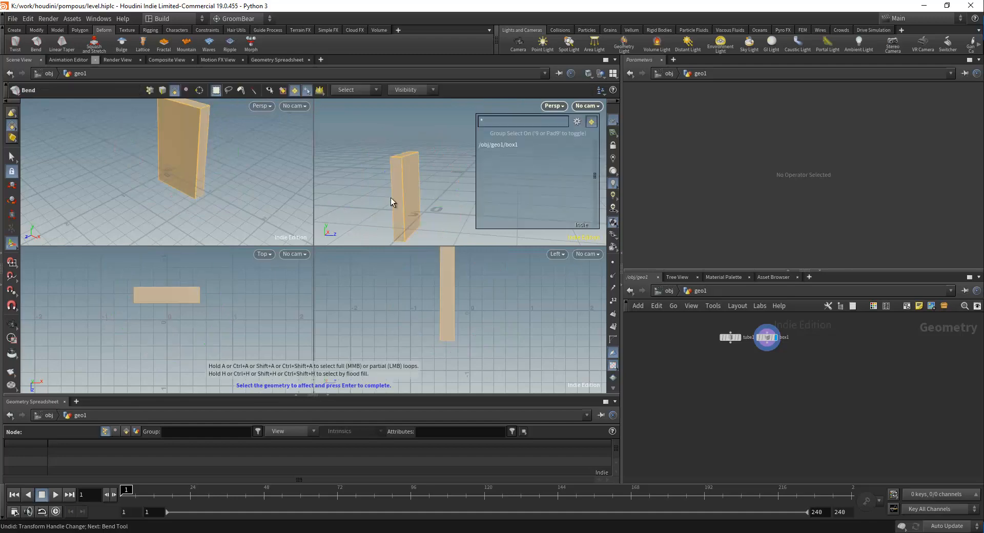
key(Return)
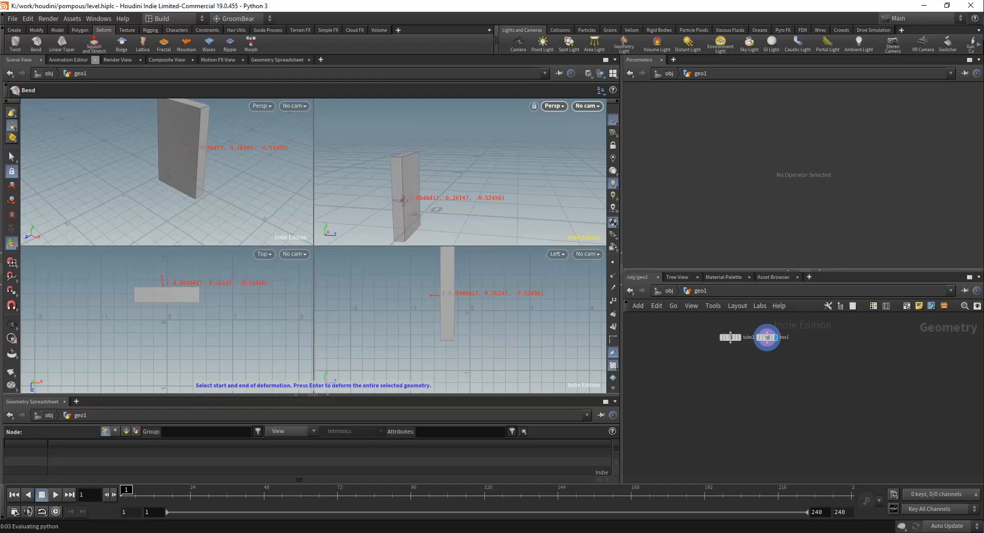
key(Return)
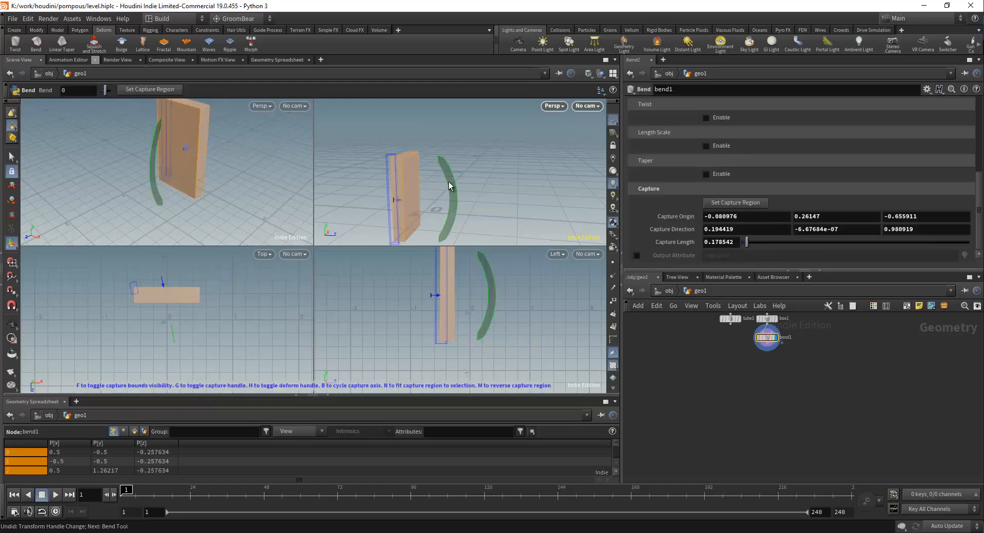
mouse_move(450, 186)
mouse_down()
mouse_move(457, 288)
mouse_move(349, 115)
mouse_move(279, 121)
mouse_move(414, 158)
mouse_move(468, 186)
mouse_move(531, 251)
mouse_move(461, 195)
mouse_up()
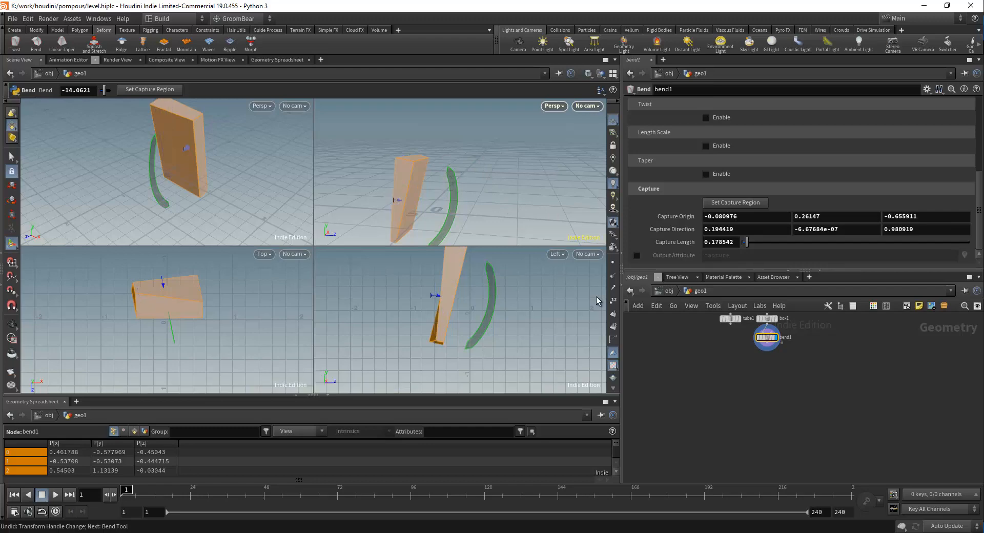
key(Delete)
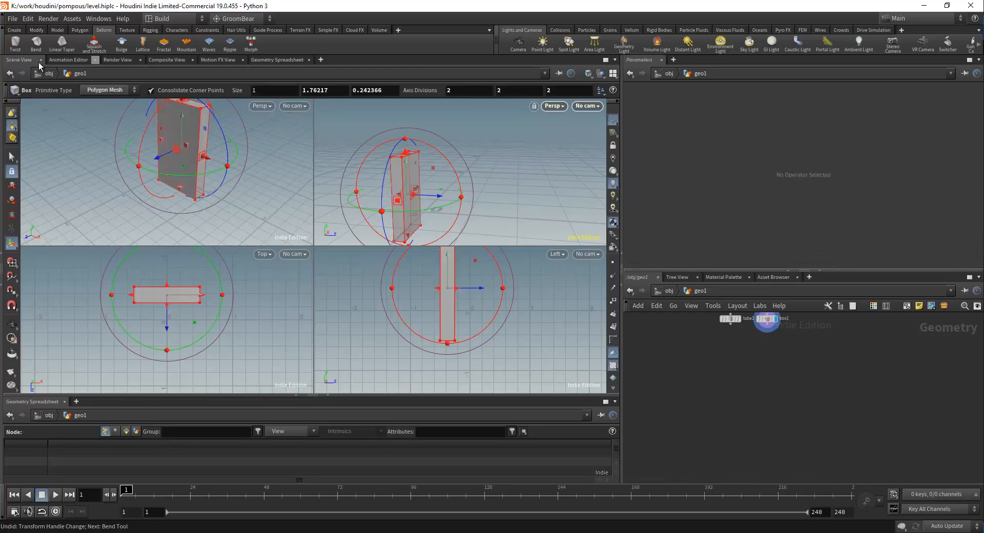
Try twisting box1 about -7 degrees over its full height with the Twist tool, and delete the twist1 node.
click(15, 44)
click(415, 184)
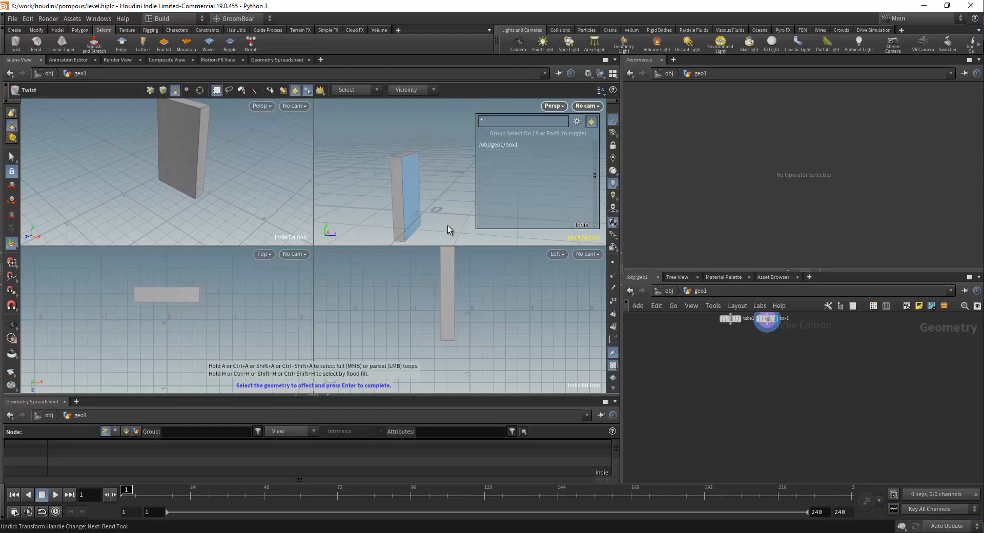
key(Return)
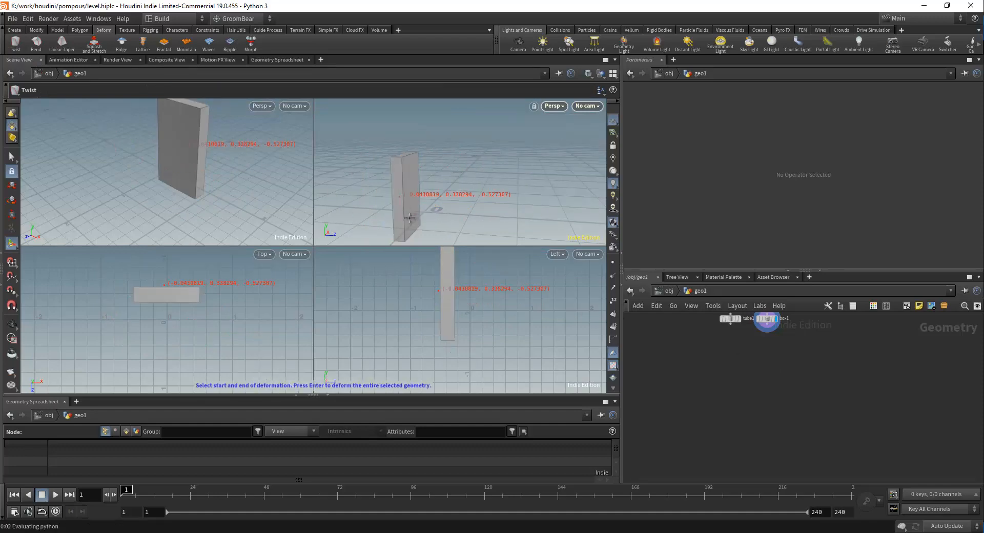
key(Return)
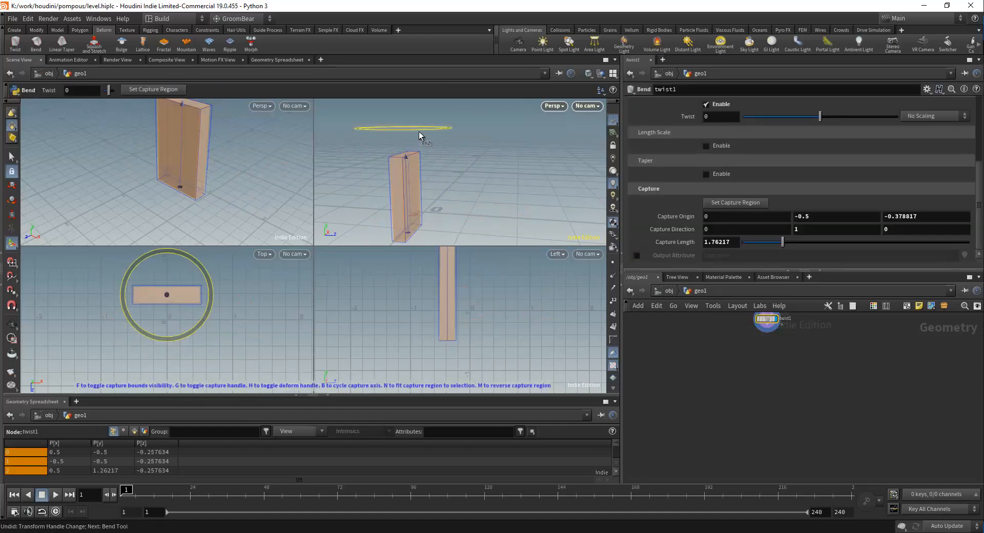
drag(420, 130, 448, 166)
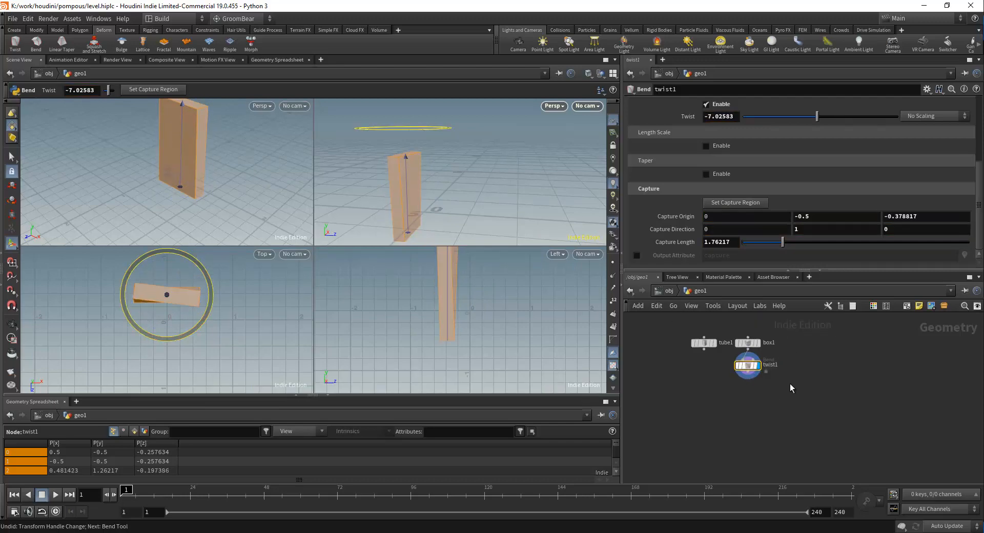
key(Delete)
Set the Y axis divisions of box1 to 20.
click(751, 345)
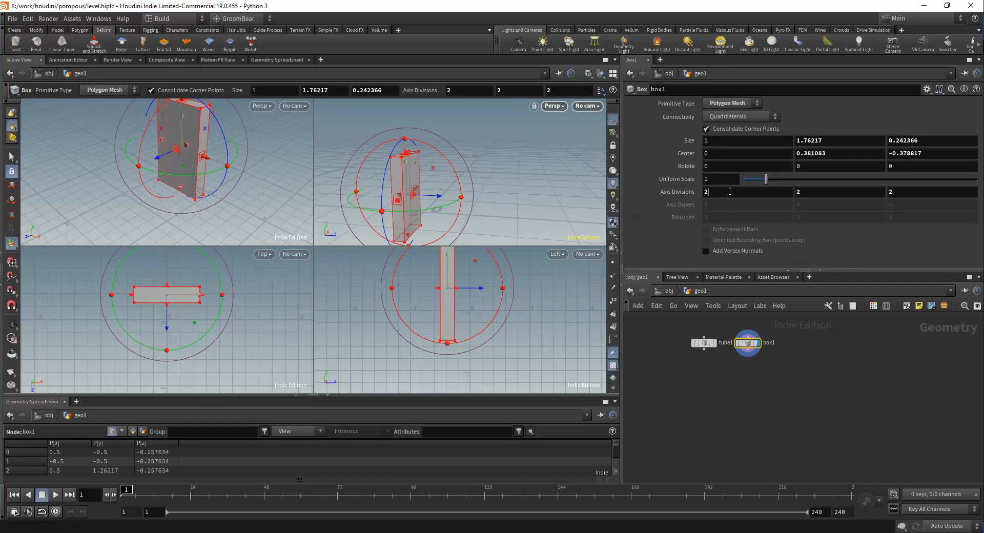
mouse_move(713, 192)
middle_down()
mouse_move(716, 176)
mouse_move(738, 178)
mouse_move(723, 197)
middle_up()
middle_drag(807, 194, 827, 177)
text(20)
key(Return)
drag(747, 349, 752, 348)
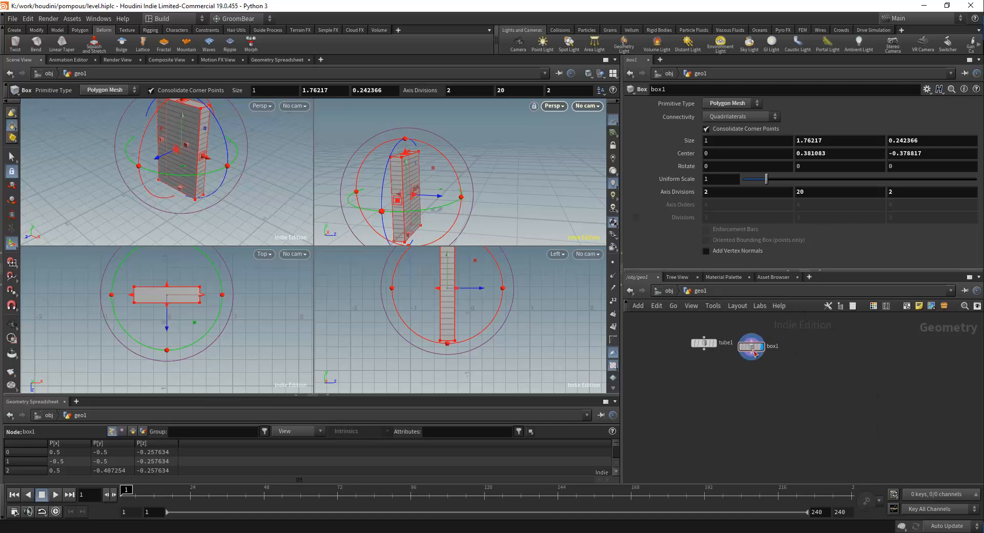
Apply a Bend to the whole of box1, selected as 3D connected geometry, and curve it by about 76 degrees.
click(36, 43)
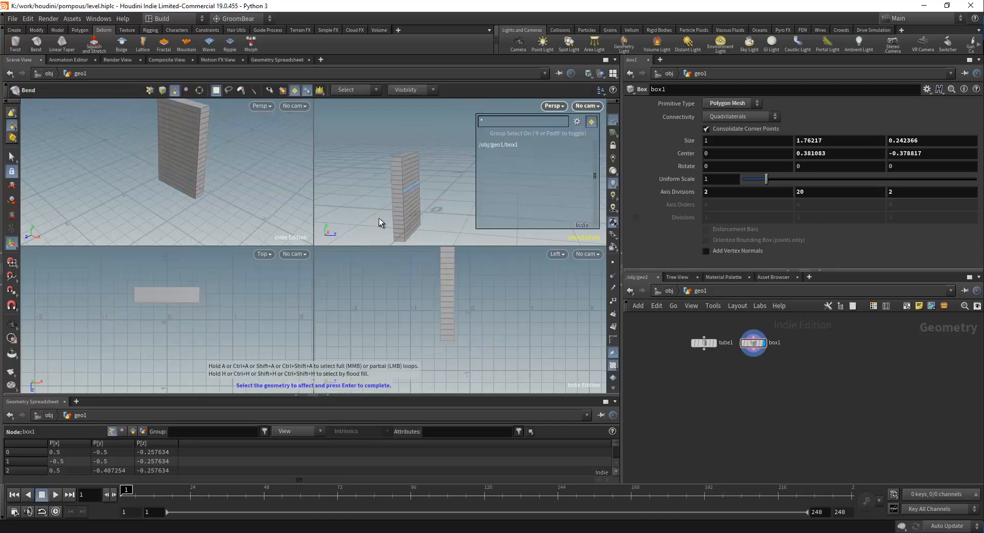
right_click(12, 126)
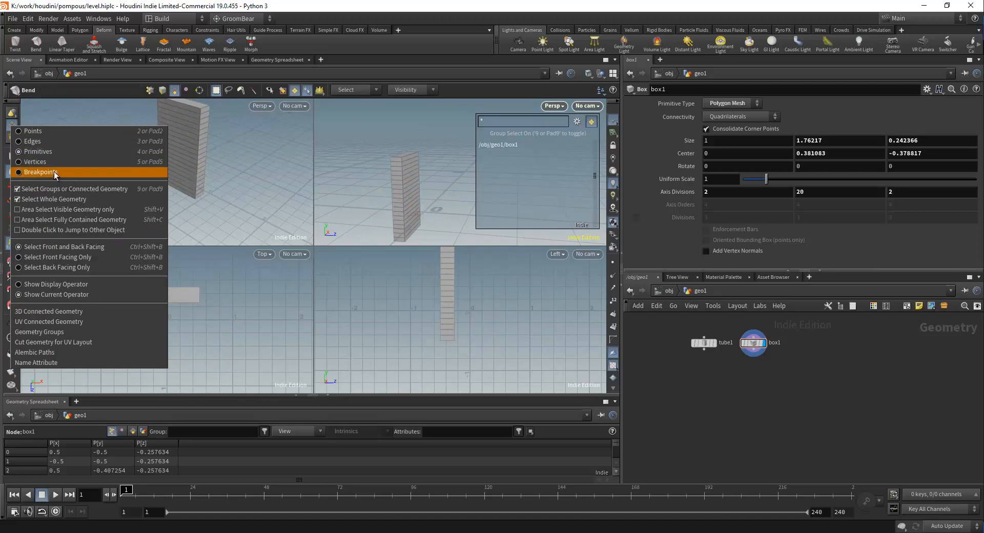
click(62, 311)
click(408, 193)
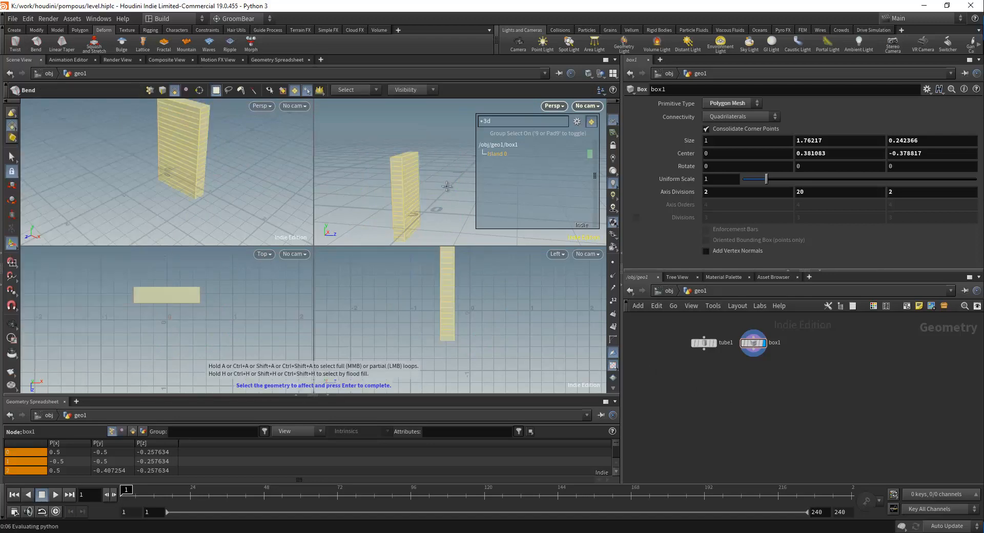
key(Return)
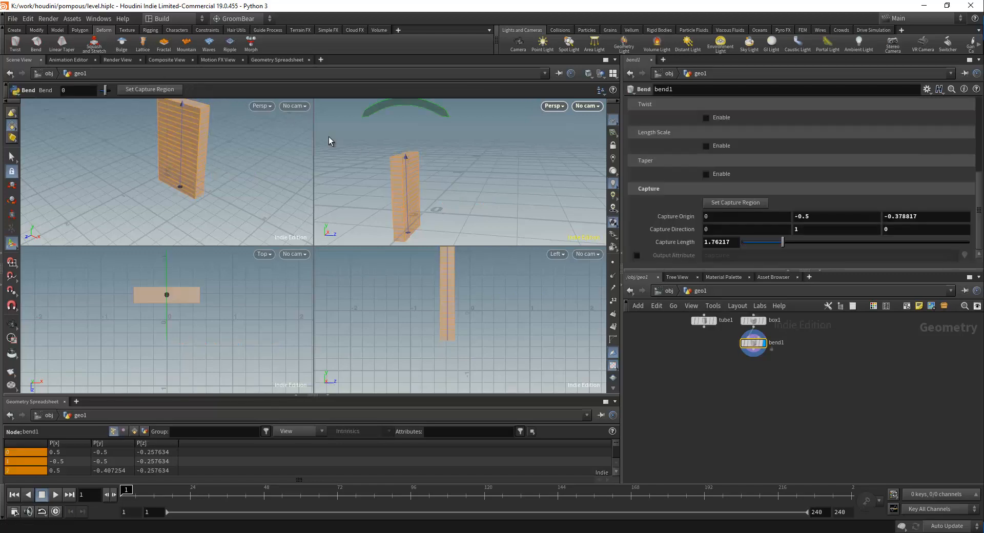
drag(424, 111, 597, 283)
Show tube1 as a template and compare the bent slab's curve with it.
scroll(793, 368, up, 3)
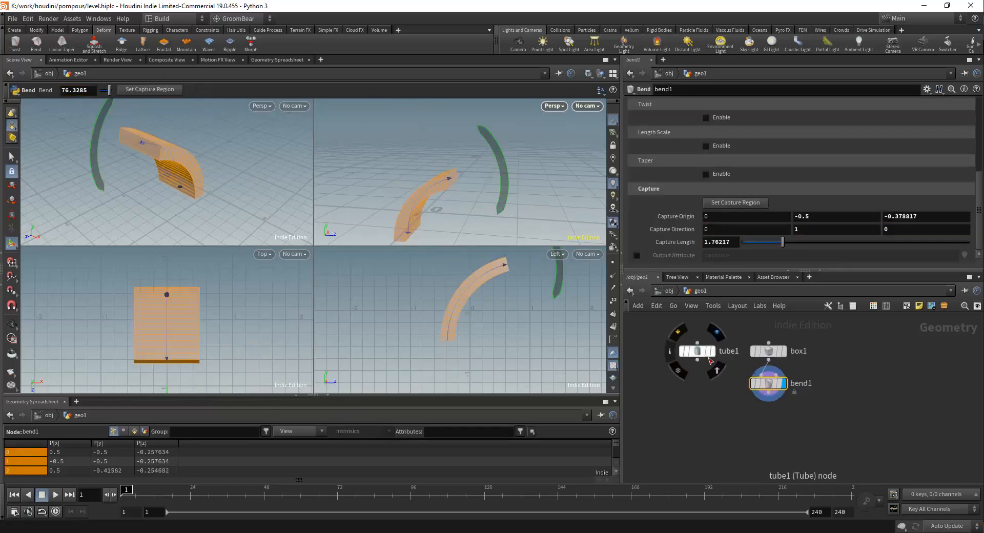
drag(413, 236, 446, 215)
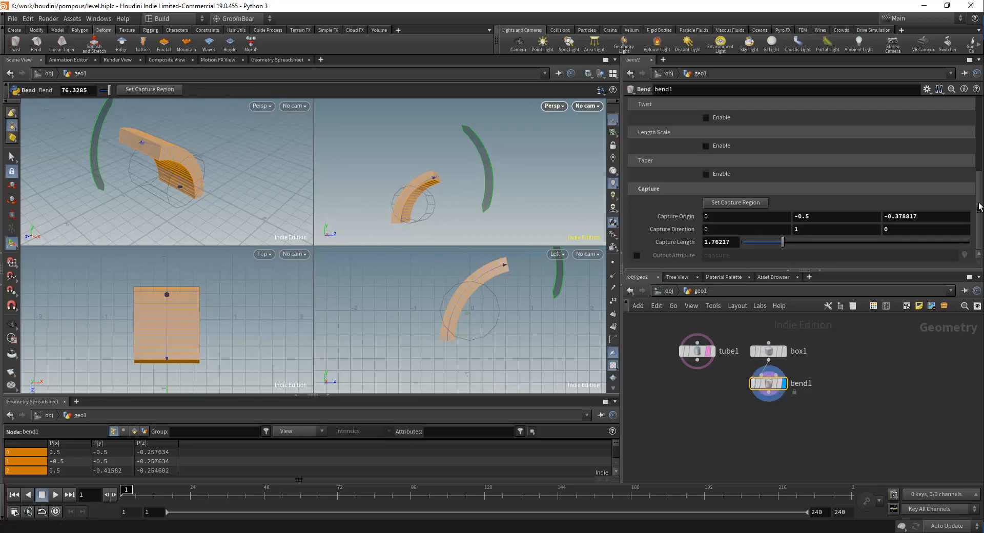
drag(979, 207, 979, 200)
mouse_move(983, 51)
mouse_down()
mouse_move(554, 50)
mouse_move(983, 51)
mouse_up()
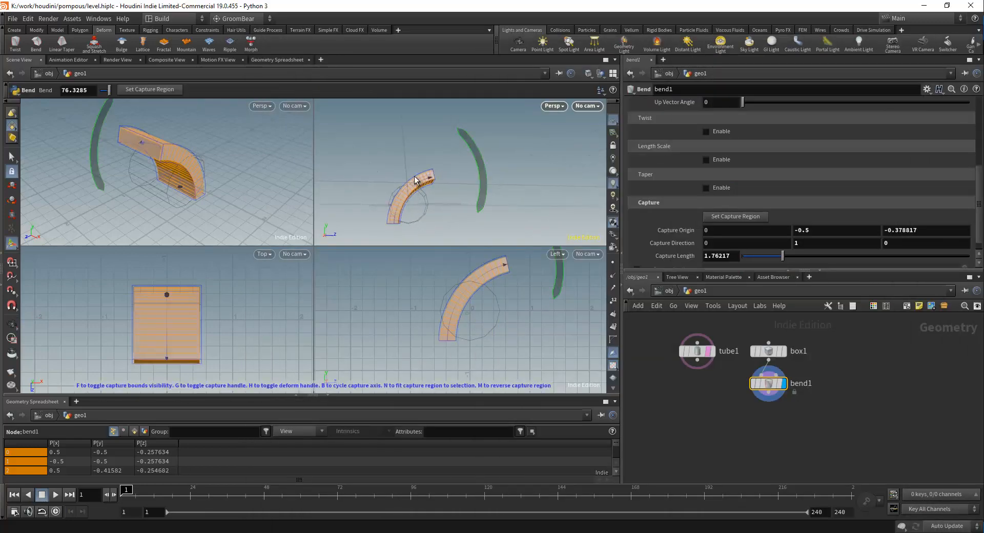
key(h)
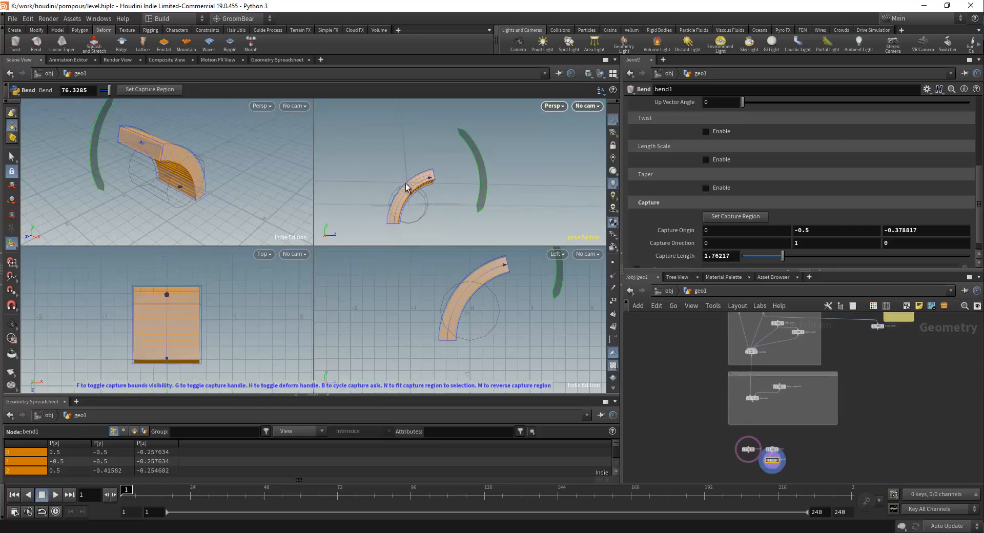
scroll(810, 208, up, 3)
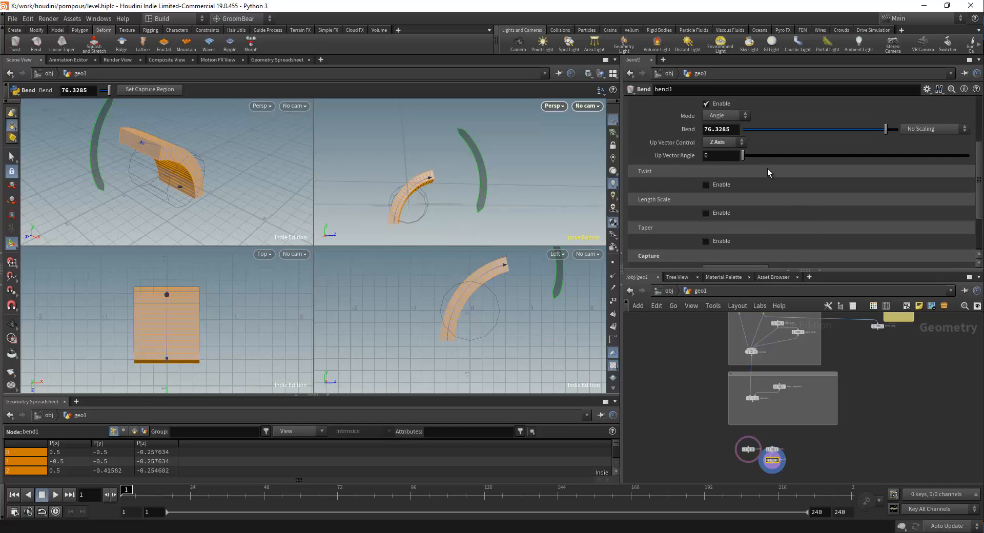
Increase the bend angle of bend1 to 90 degrees and check the arch from another side.
drag(884, 128, 724, 130)
drag(796, 132, 902, 148)
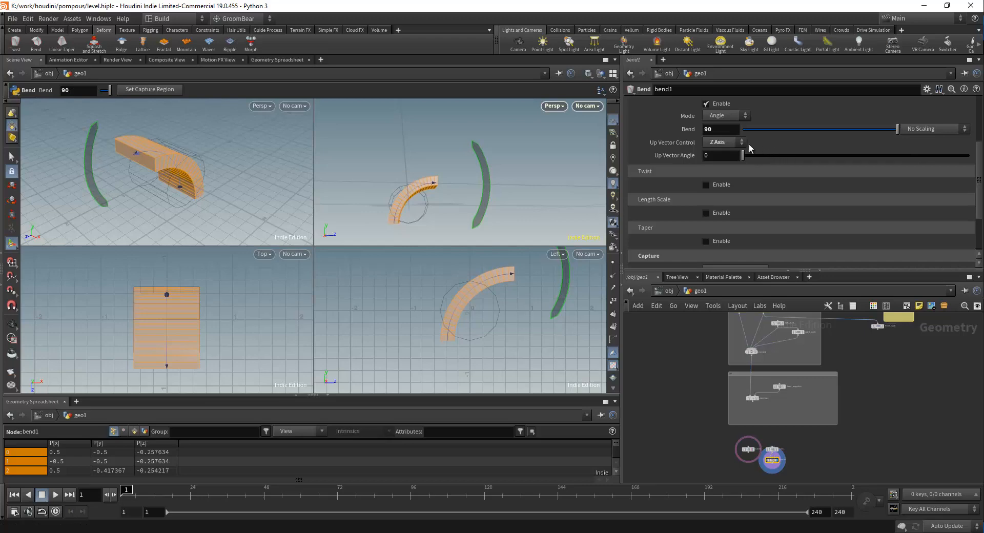
key(Escape)
drag(495, 214, 462, 208)
key(Return)
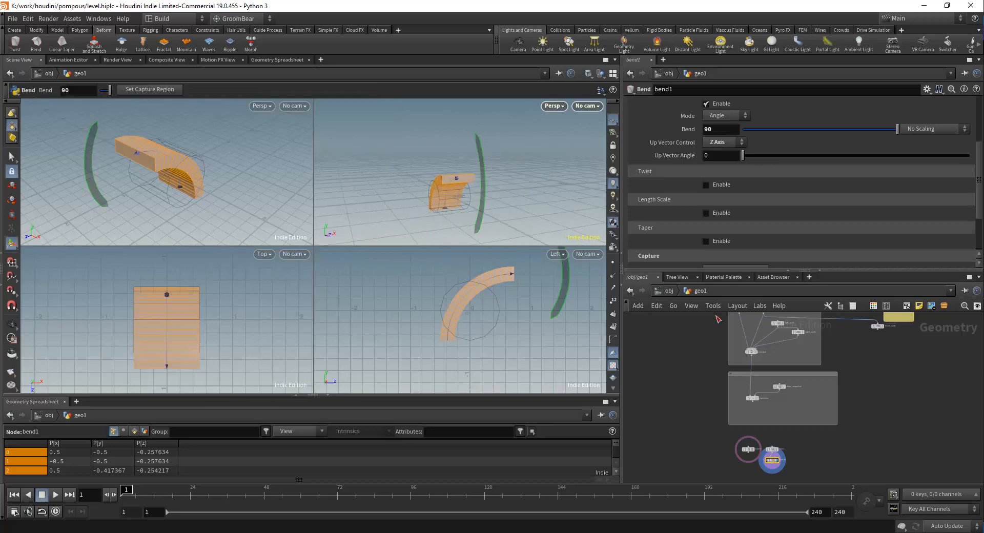
Set the bend angle of bend1 to 70 degrees.
drag(898, 131, 878, 132)
double_click(724, 132)
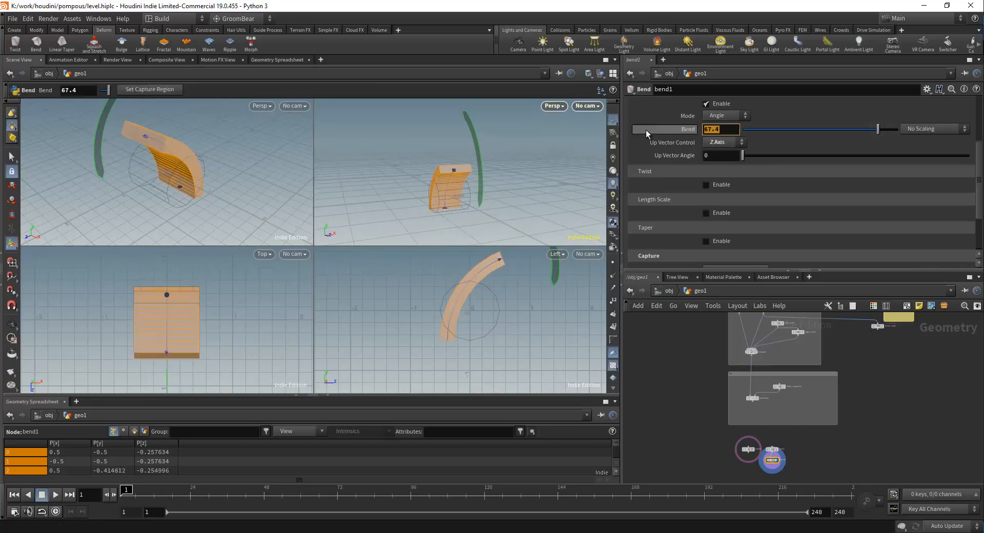
text(70)
key(Return)
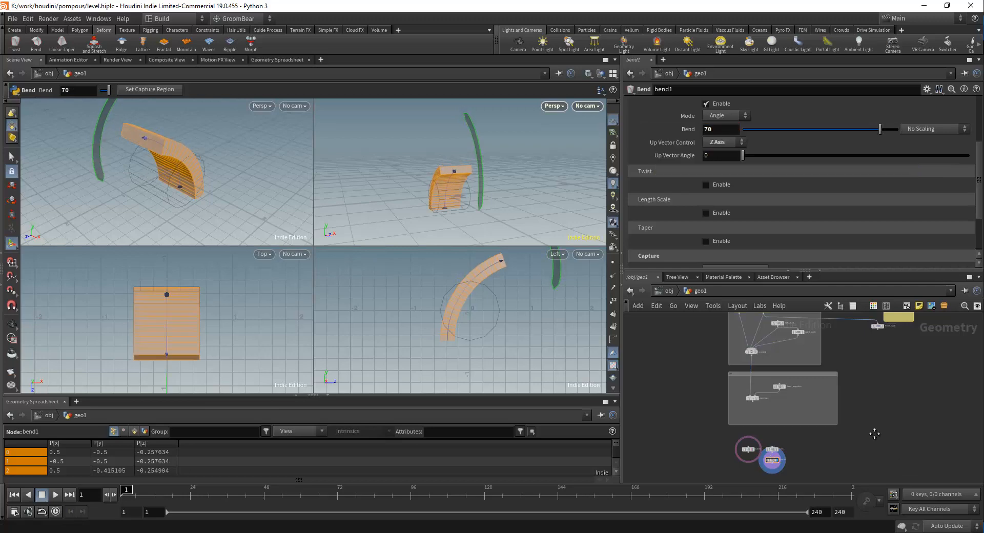
Move the box1 and bend1 nodes together to just outside the lower right corner of the doorway network box.
scroll(875, 434, down, 1)
middle_drag(828, 439, 807, 399)
scroll(785, 432, up, 5)
shift+drag(722, 450, 863, 380)
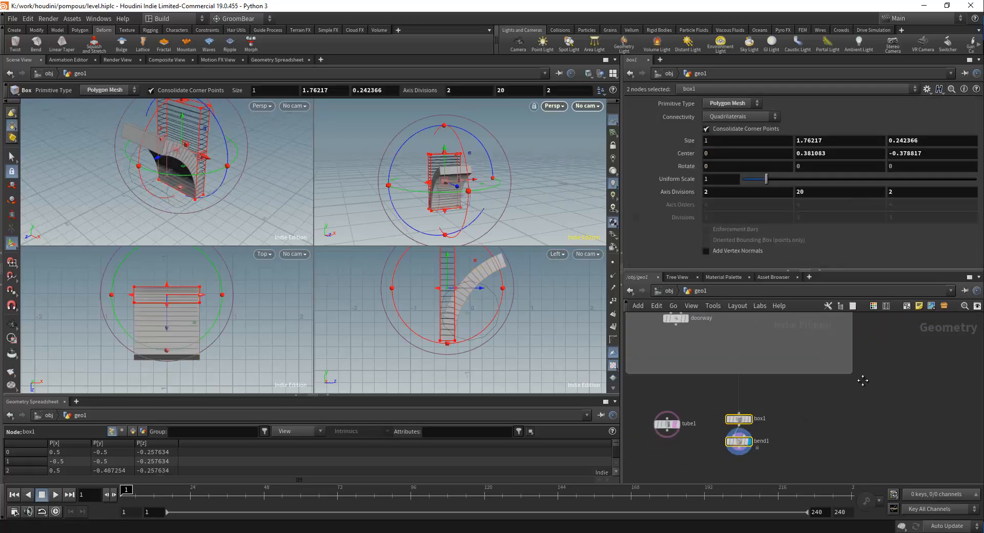
click(700, 420)
scroll(718, 420, down, 3)
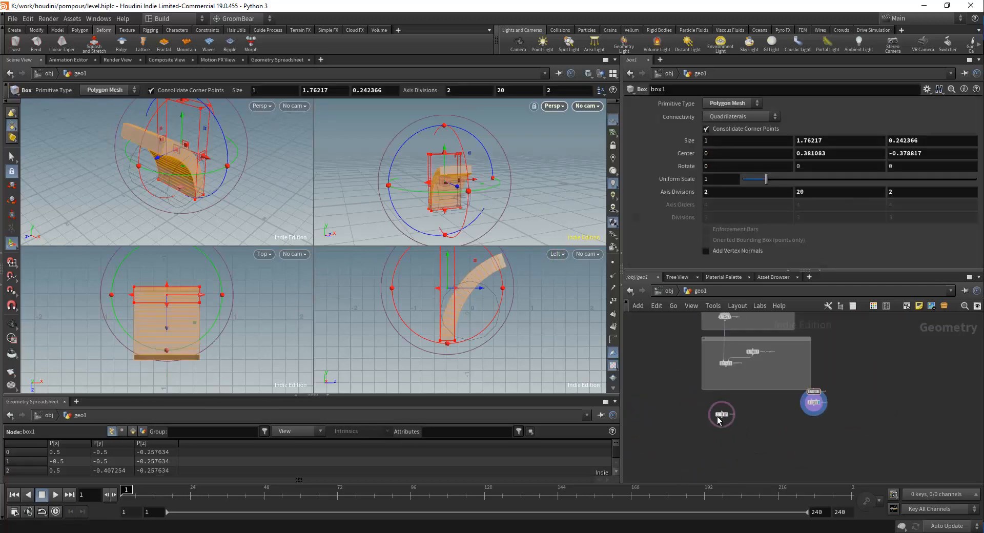
Move the tube1 node beside box1 and bend1, clearing the space below the doorway network box.
click(720, 416)
scroll(736, 419, up, 2)
scroll(755, 418, up, 1)
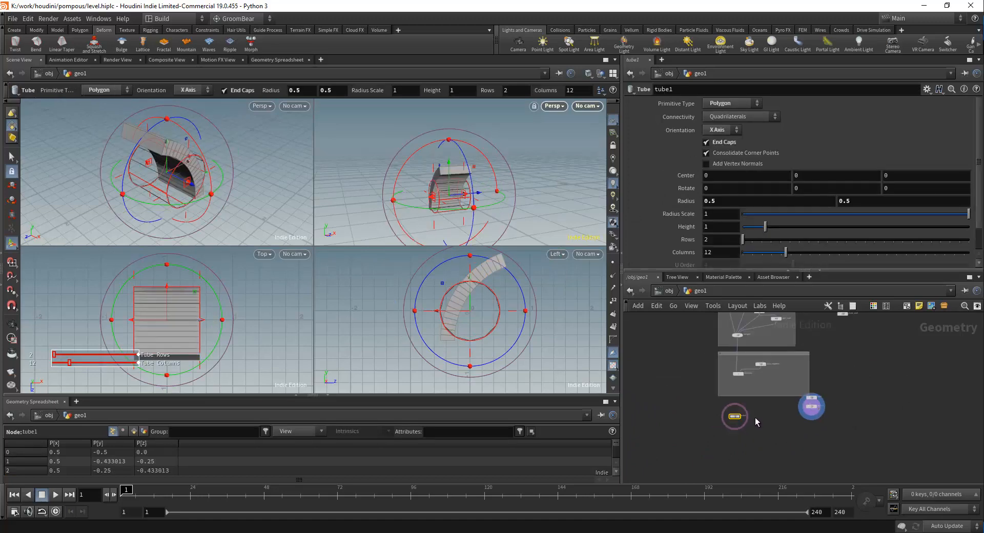
drag(716, 415, 938, 400)
scroll(895, 436, down, 1)
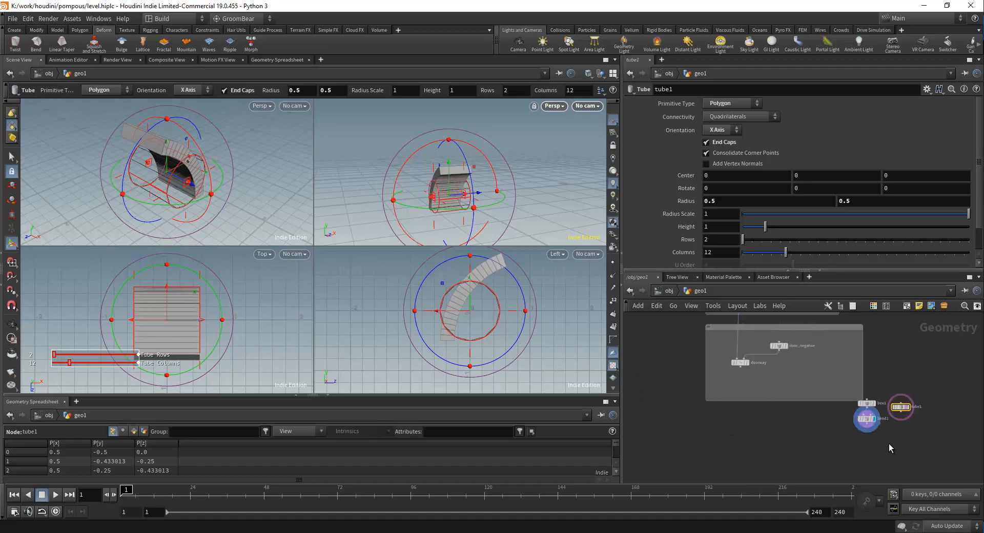
drag(891, 447, 837, 385)
click(819, 418)
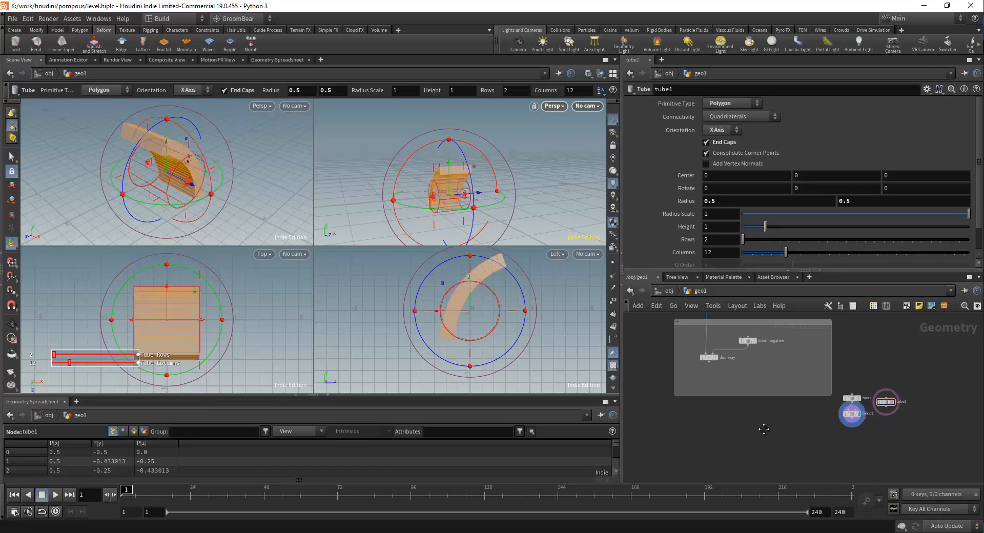
Add a Merge node below the doorway network box and wire the doorway node into it.
scroll(764, 425, down, 1)
scroll(760, 425, up, 1)
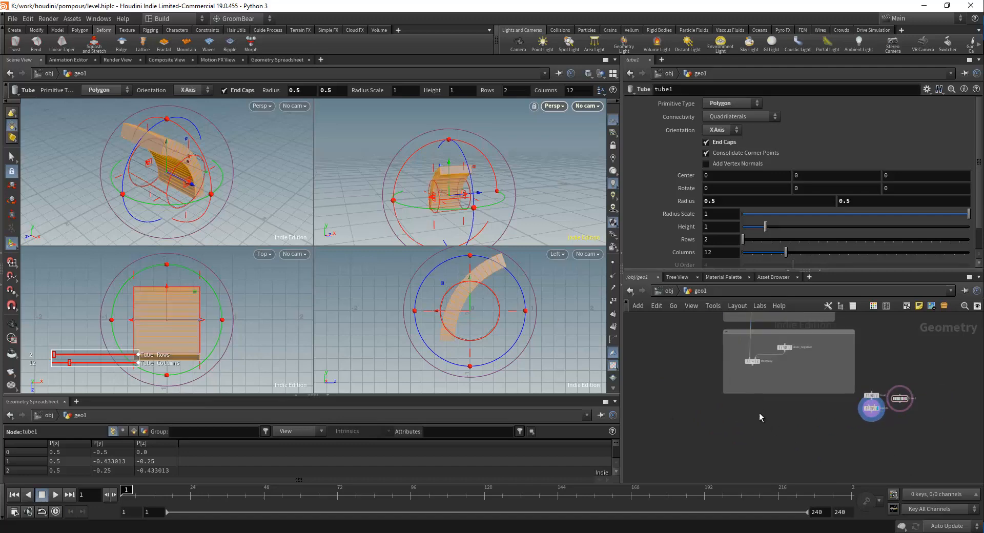
key(Tab)
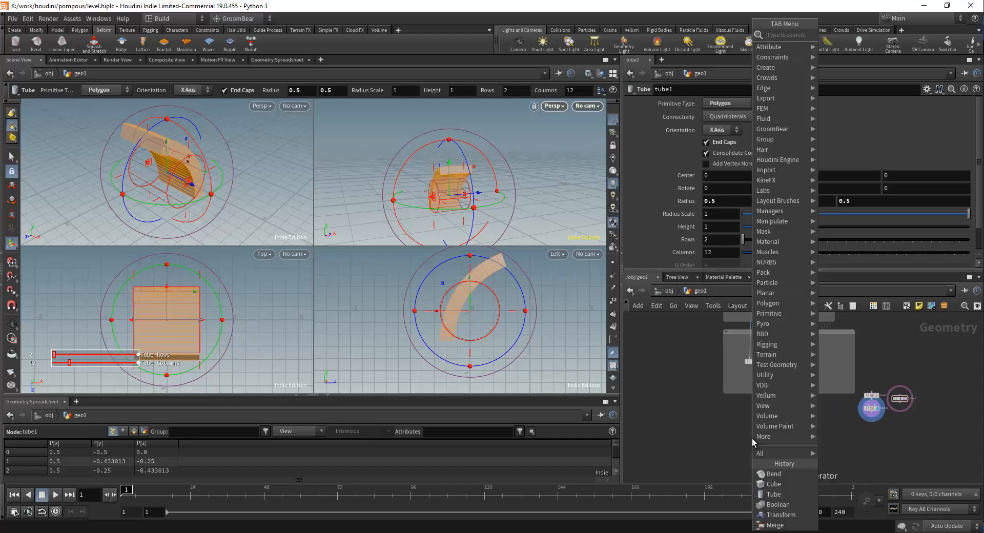
text(mer)
key(Return)
scroll(772, 403, up, 3)
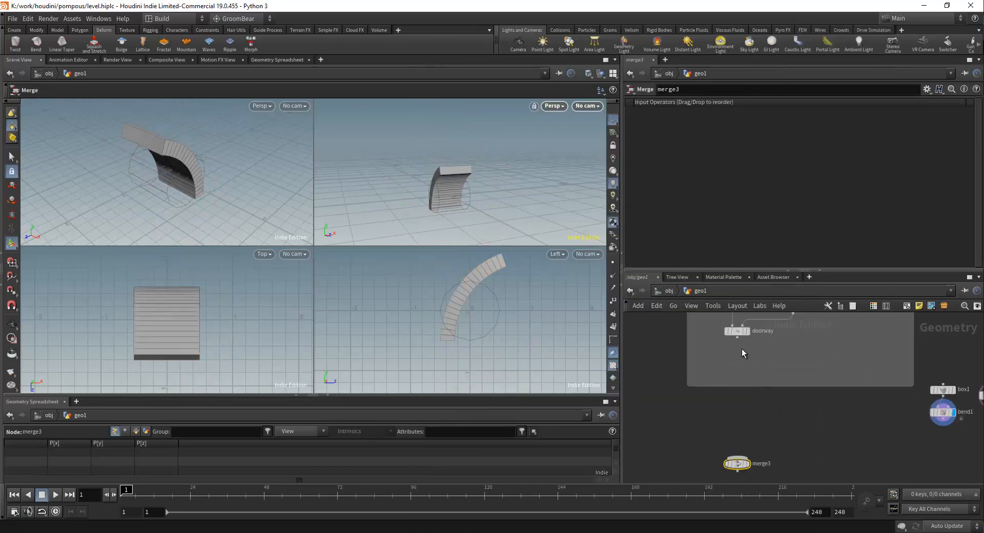
click(745, 470)
scroll(872, 414, down, 2)
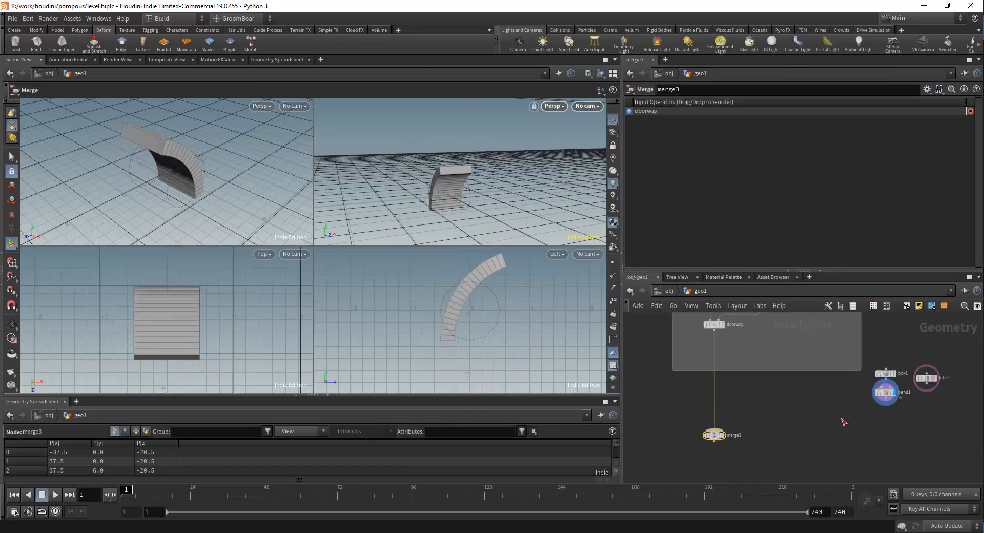
Wire bend1 into merge3 as well and display merge3 so the arch shows inside the level.
click(886, 399)
click(715, 428)
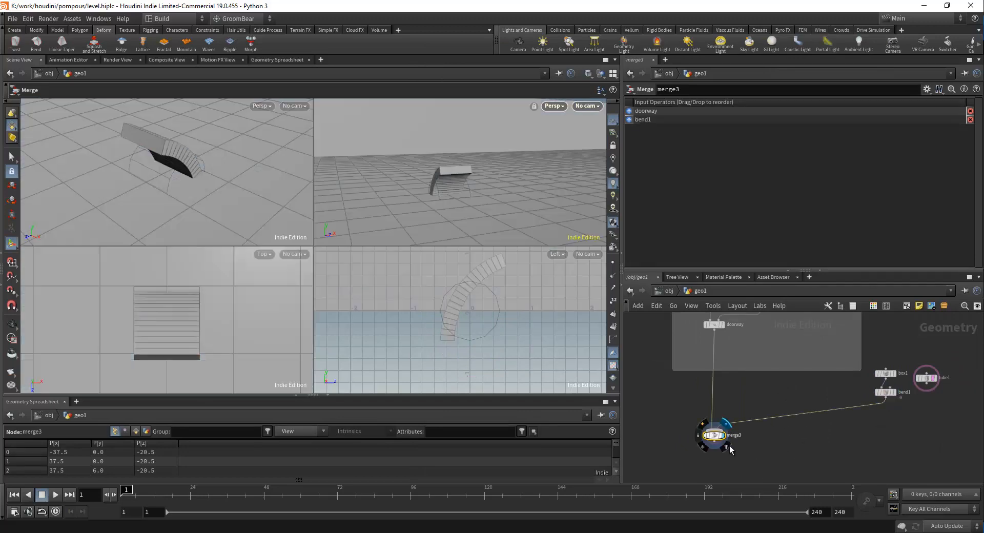
alt+right_drag(459, 221, 488, 213)
alt+drag(488, 213, 438, 219)
alt+right_drag(438, 219, 492, 218)
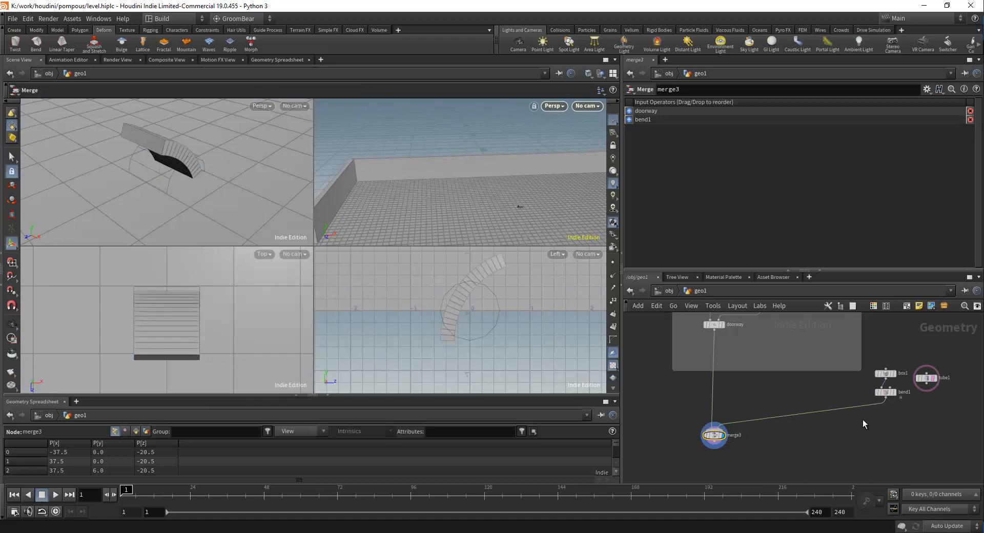
Move the box1 and bend1 nodes together closer to merge3.
drag(902, 360, 856, 404)
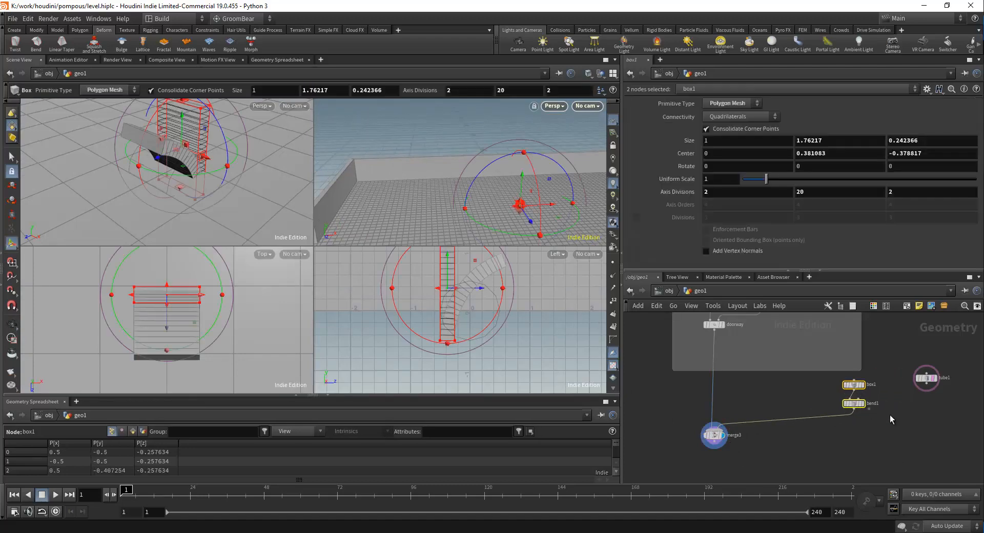
click(890, 418)
middle_drag(772, 408, 771, 393)
alt+drag(500, 214, 534, 222)
key(Return)
scroll(820, 415, down, 3)
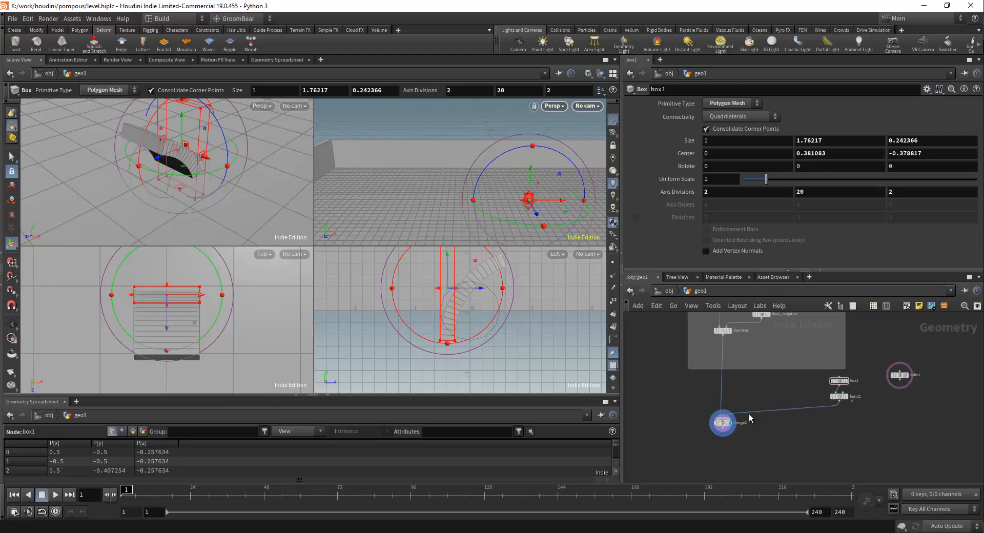
Insert a Transform node on the connection between bend1 and merge3 and align it under bend1.
key(Tab)
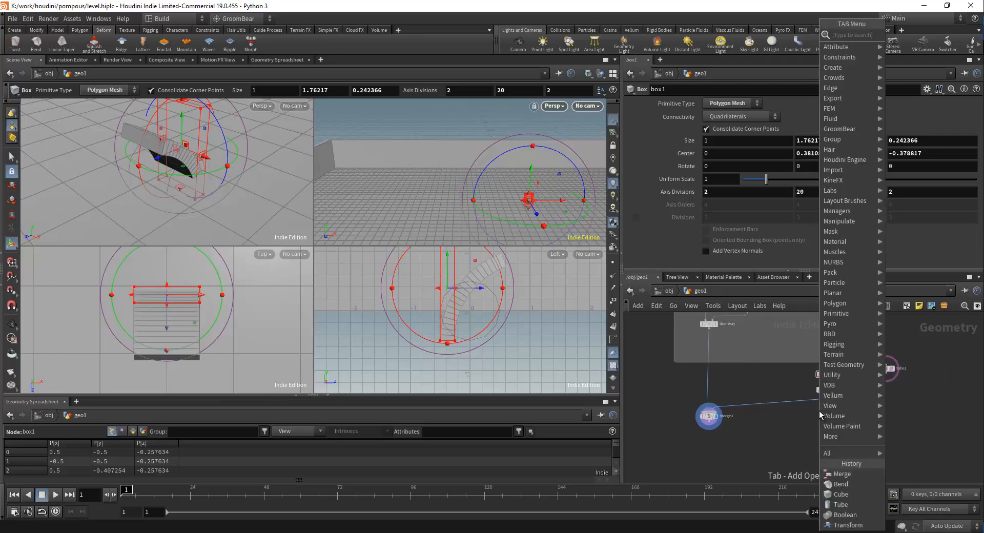
text(trans)
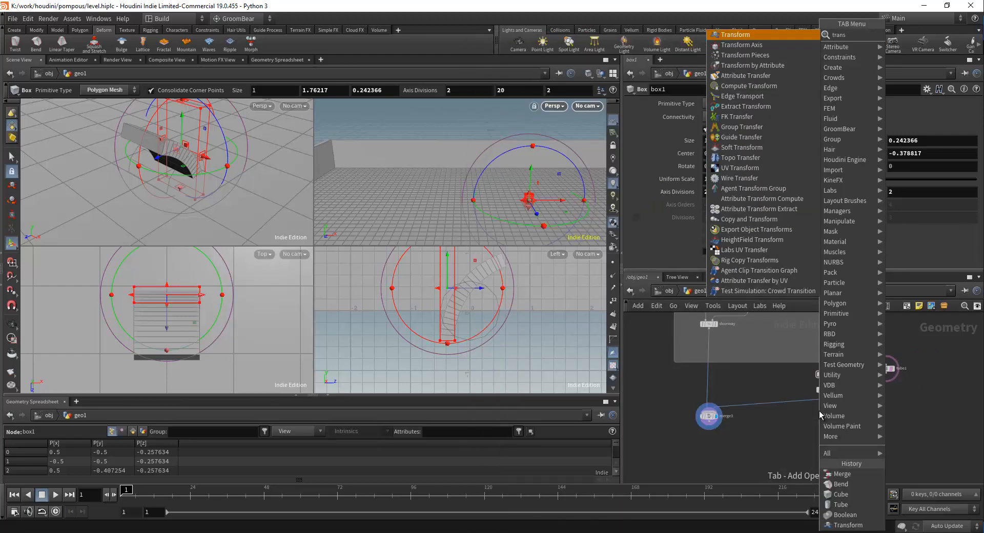
key(Return)
click(821, 415)
click(810, 412)
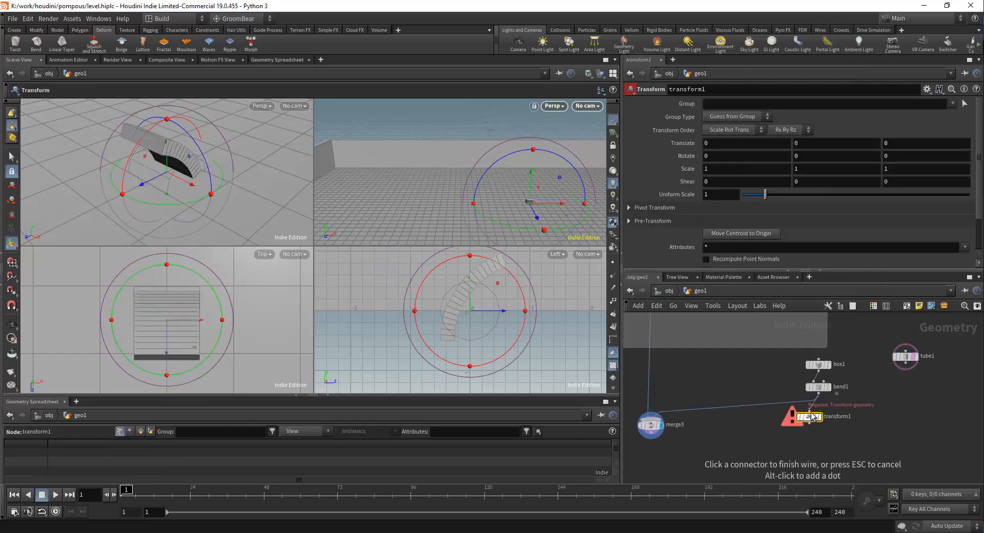
click(817, 431)
mouse_move(812, 417)
mouse_down()
mouse_move(788, 414)
mouse_move(821, 414)
mouse_up()
Move the arch to the level's wall, at about 4.64 in Y and -18.61 in Z.
alt+drag(551, 202, 479, 125)
scroll(798, 321, down, 2)
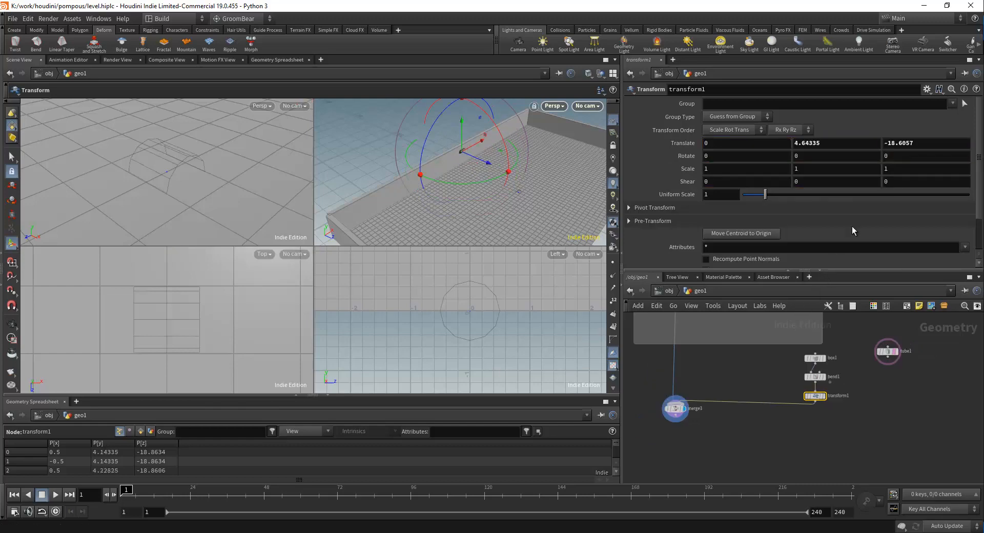
click(891, 145)
Copy the second size parameter (40) of the floor grid for use as a reference.
scroll(752, 390, down, 5)
middle_drag(778, 344, 789, 391)
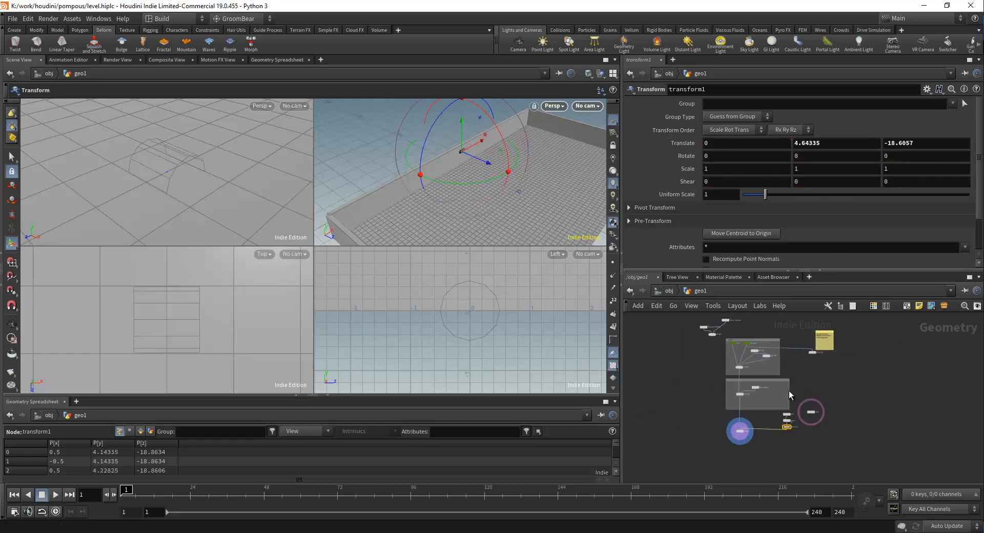
scroll(736, 344, up, 4)
click(731, 335)
right_click(844, 145)
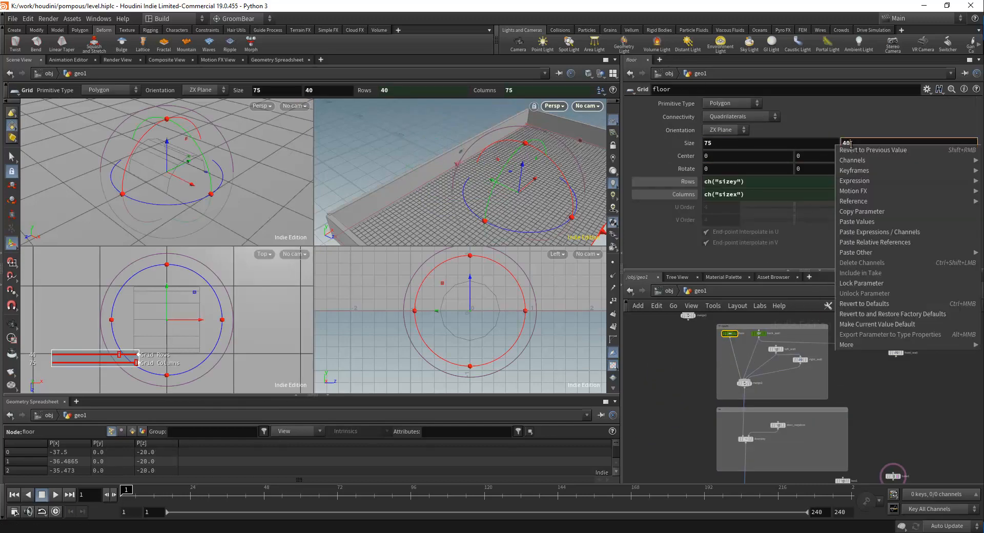
click(870, 212)
Link transform1's Z translation to the floor size with the expression -ch("../floor/sizey") * .5.
middle_drag(857, 465, 854, 358)
scroll(843, 382, up, 4)
scroll(867, 403, down, 1)
click(798, 403)
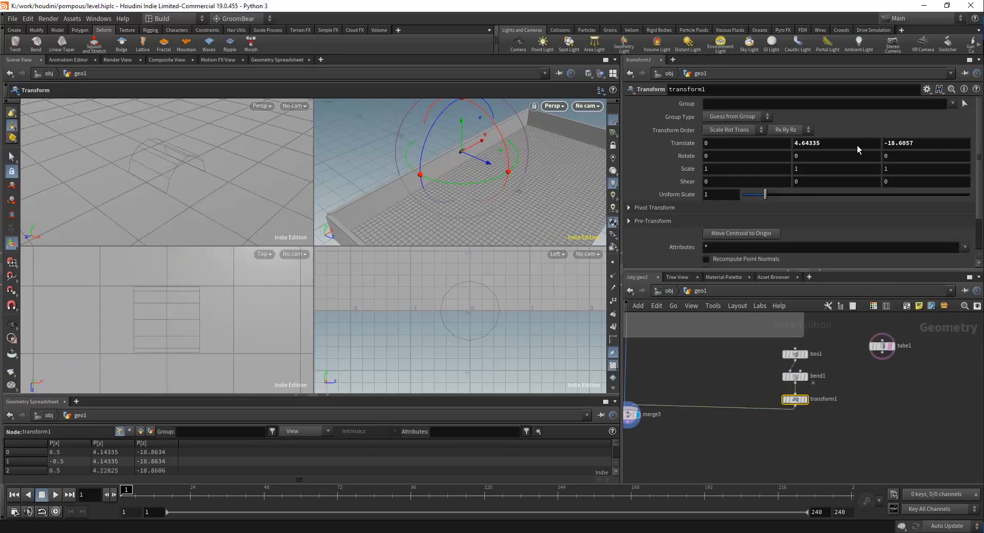
right_click(907, 143)
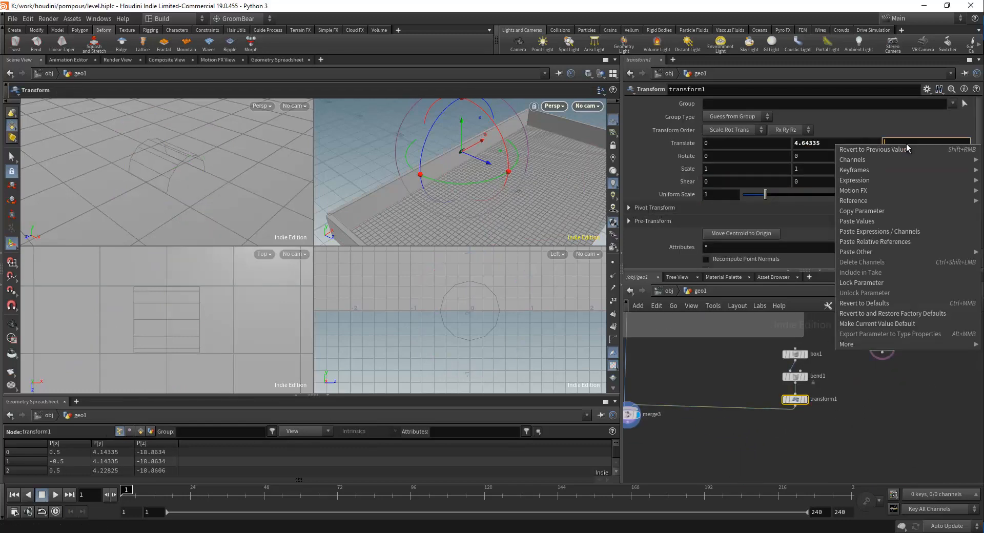
click(879, 244)
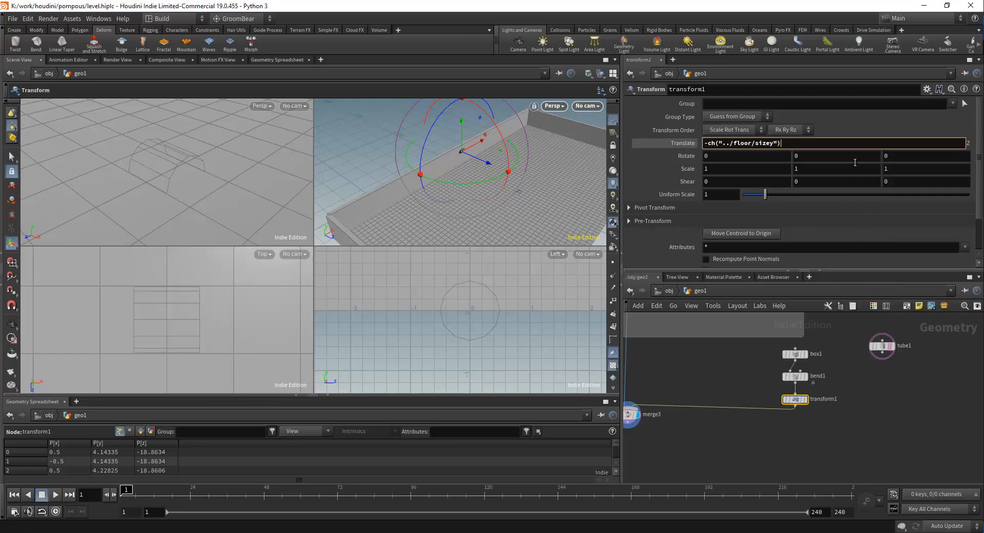
text(* .5)
key(Return)
Set the uniform scale of transform1 to 2.5.
alt+drag(506, 177, 481, 150)
key(Return)
scroll(820, 412, down, 1)
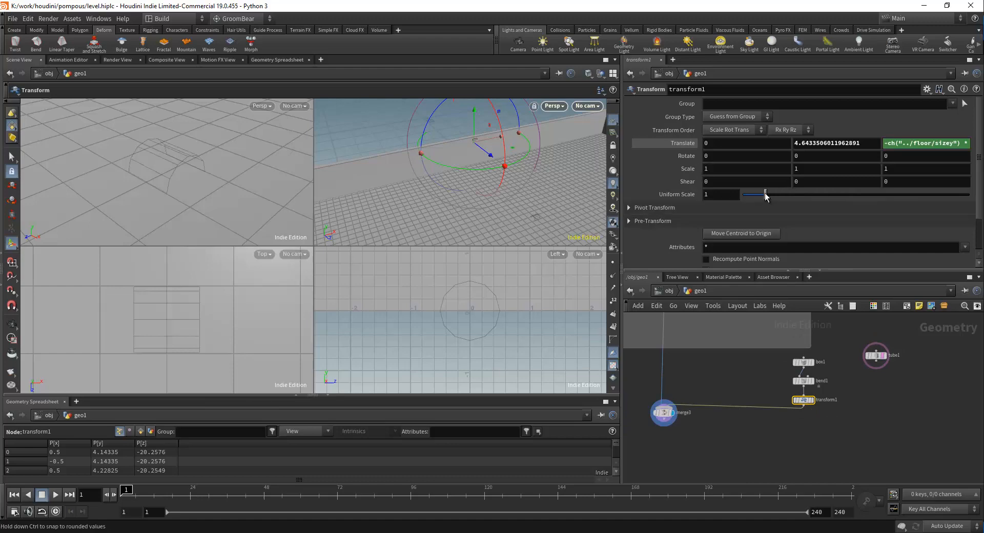
mouse_move(814, 198)
mouse_down()
mouse_move(837, 201)
mouse_move(810, 200)
mouse_up()
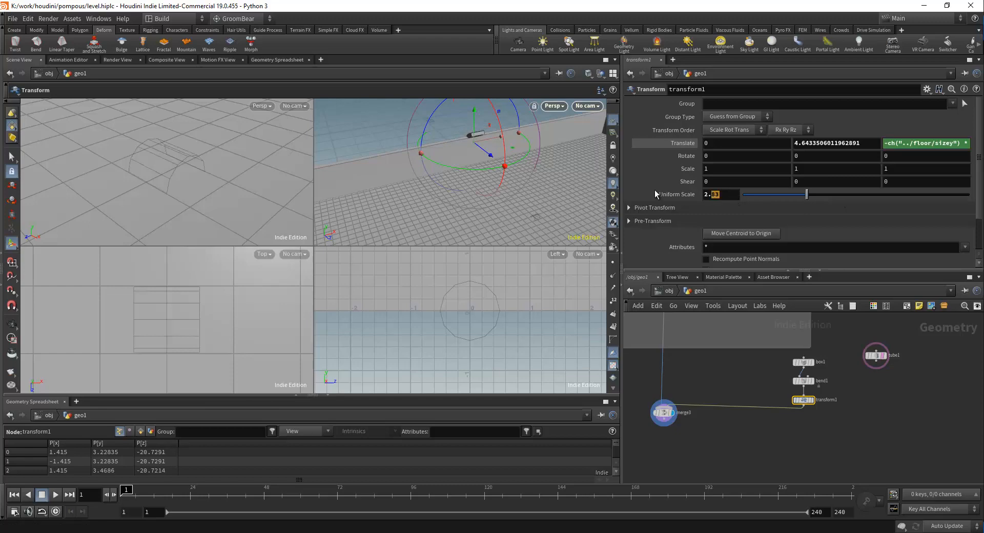
text(2.5)
key(Return)
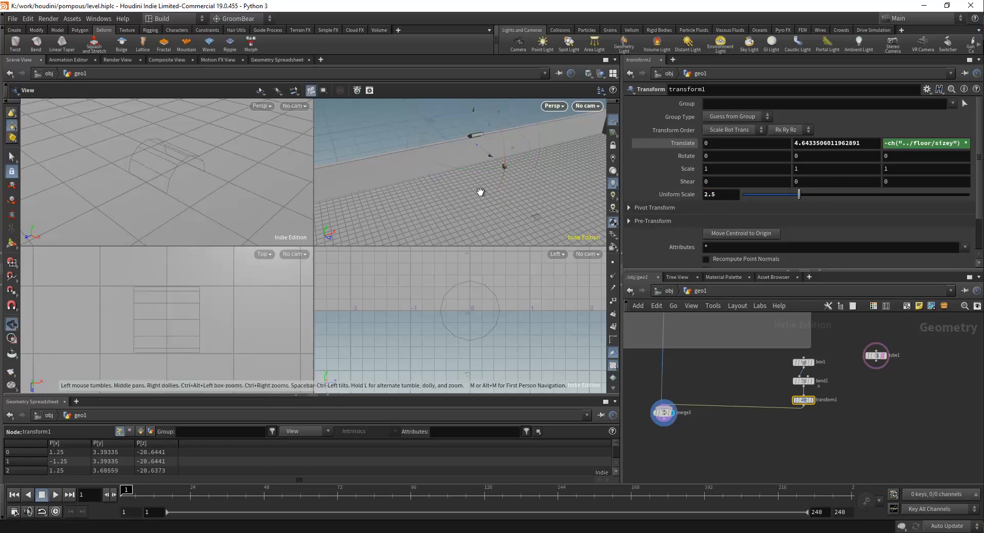
Raise the arch above the wall to a Y translation of about 7.37, checking it from the side.
alt+drag(481, 194, 488, 193)
drag(453, 118, 452, 101)
key(Escape)
drag(417, 165, 437, 107)
alt+scroll(385, 139, up, 6)
key(Escape)
drag(439, 214, 413, 228)
drag(522, 137, 522, 150)
drag(485, 225, 460, 227)
drag(452, 158, 461, 154)
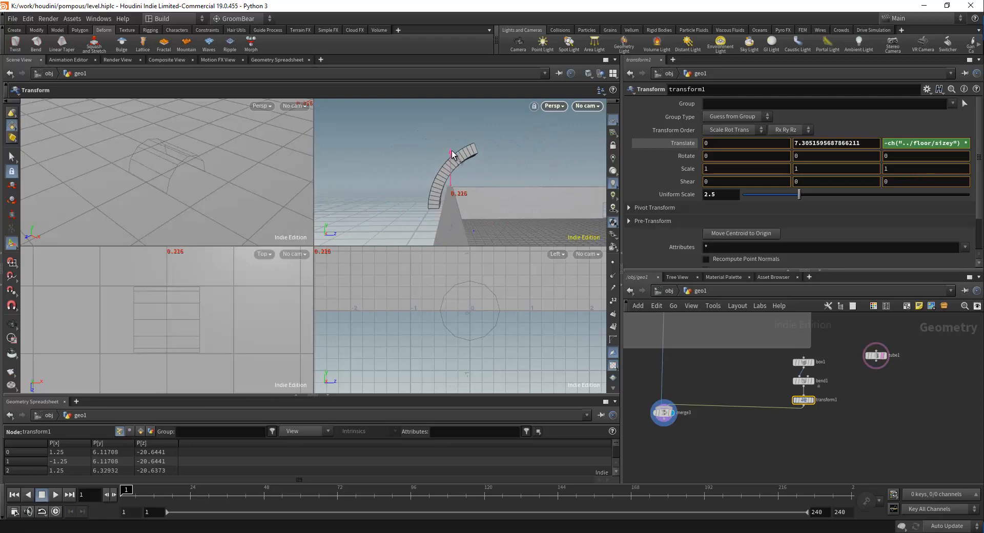
key(Escape)
drag(454, 217, 495, 226)
key(Return)
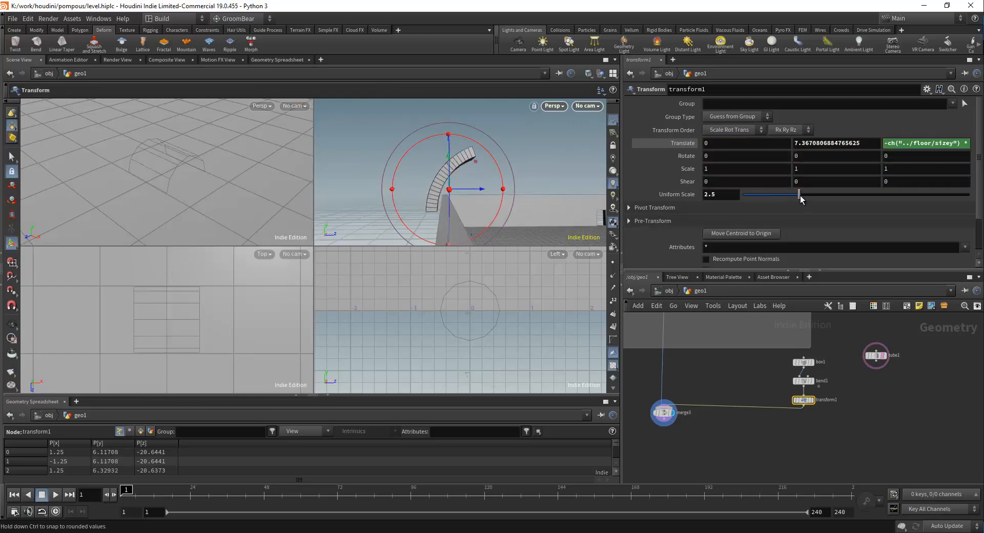
Increase the uniform scale of transform1 to 3.85 and check the enlarged arch against the wall.
drag(800, 195, 832, 199)
click(665, 197)
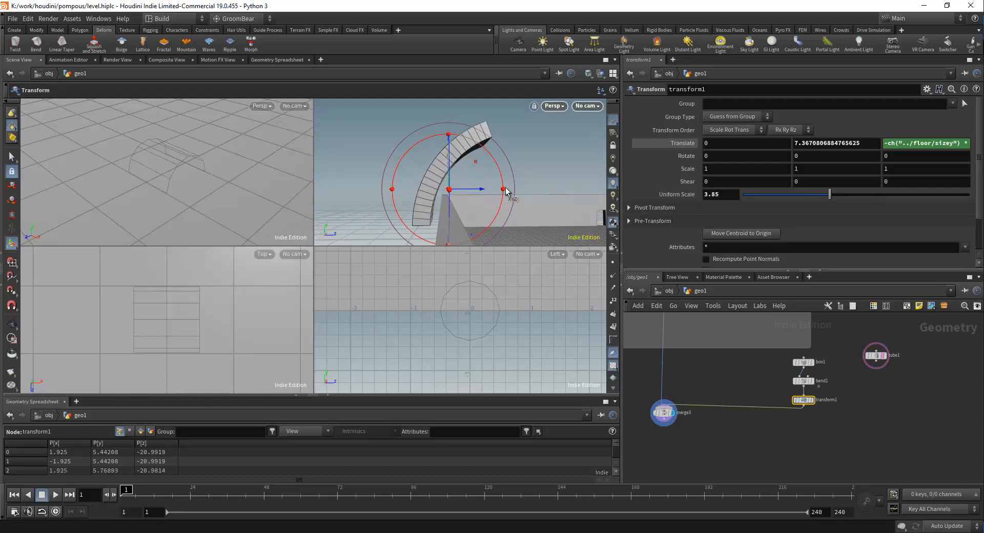
alt+drag(500, 180, 513, 179)
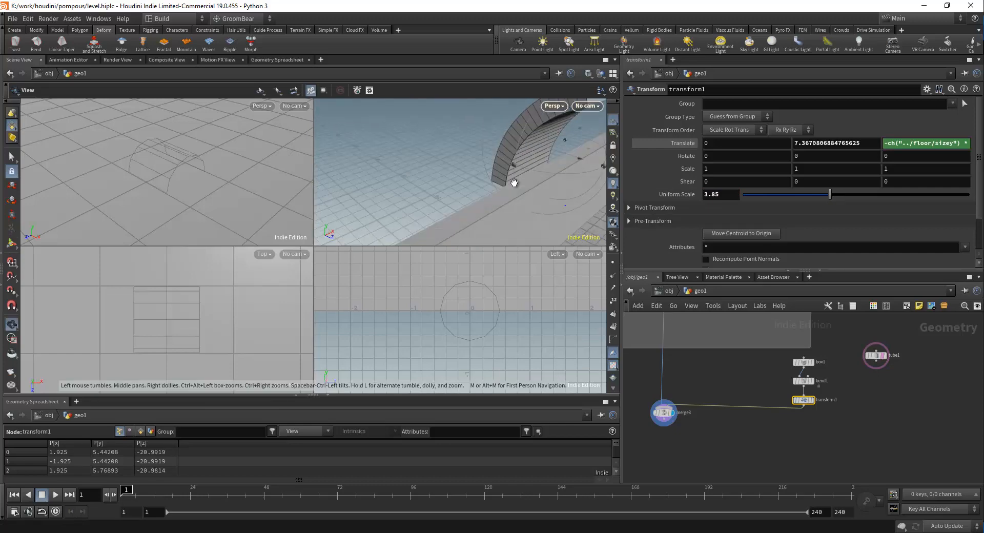
Replace the Z translation expression of transform1 with 0 and delete its channel.
click(907, 144)
right_click(837, 144)
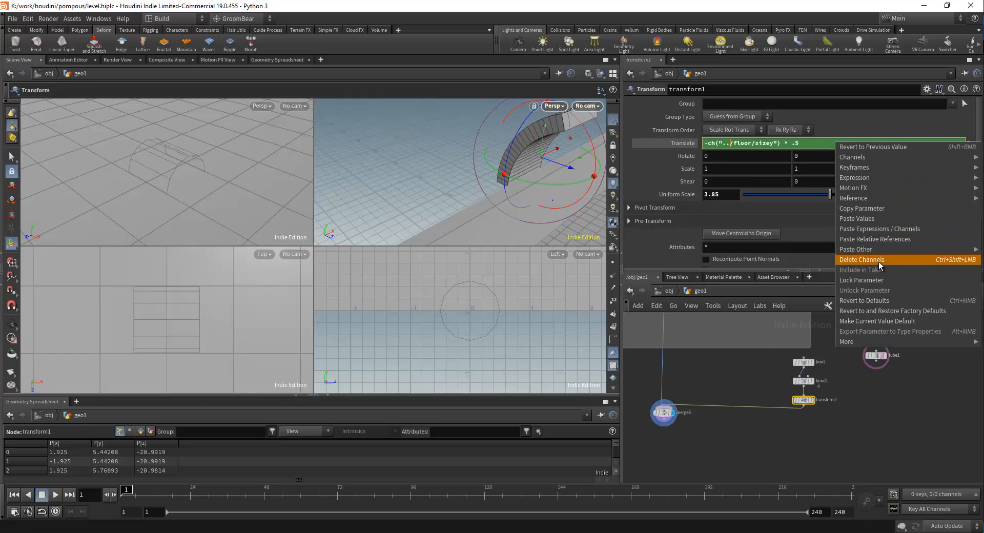
drag(799, 142, 689, 148)
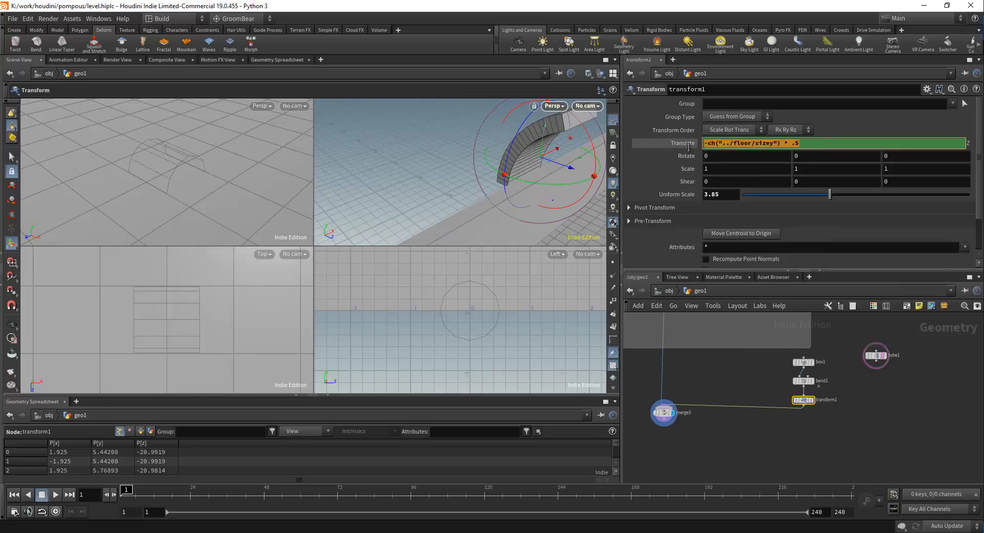
text(0)
key(Return)
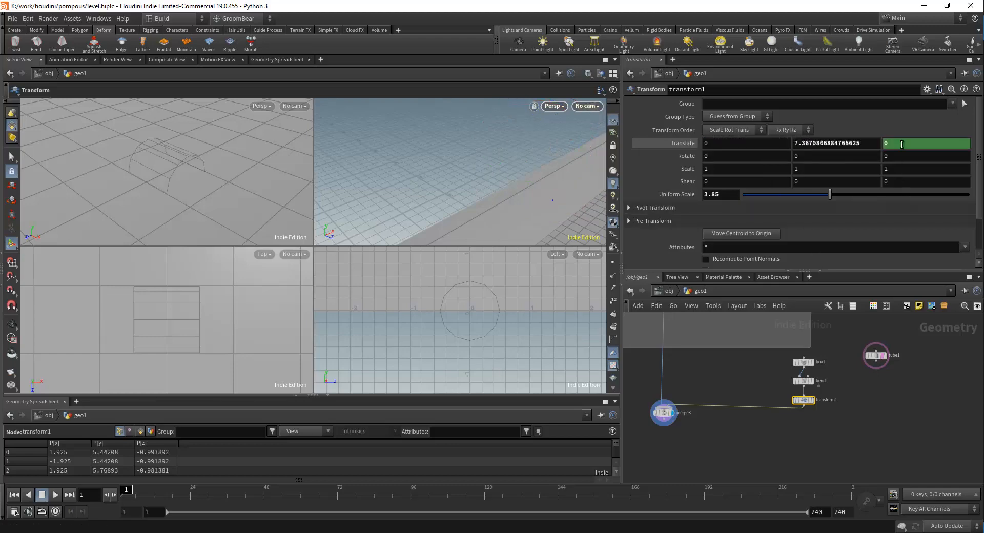
right_click(766, 144)
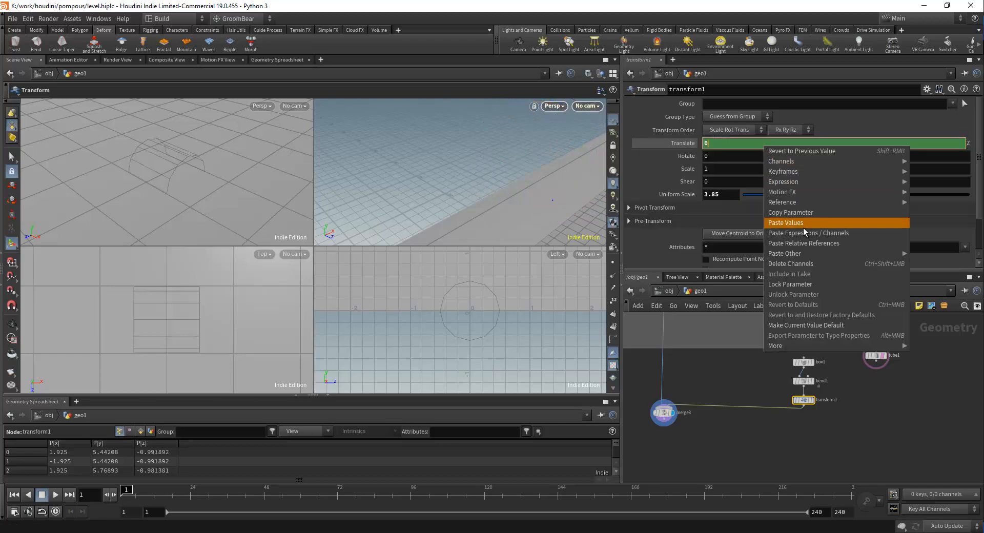
click(794, 263)
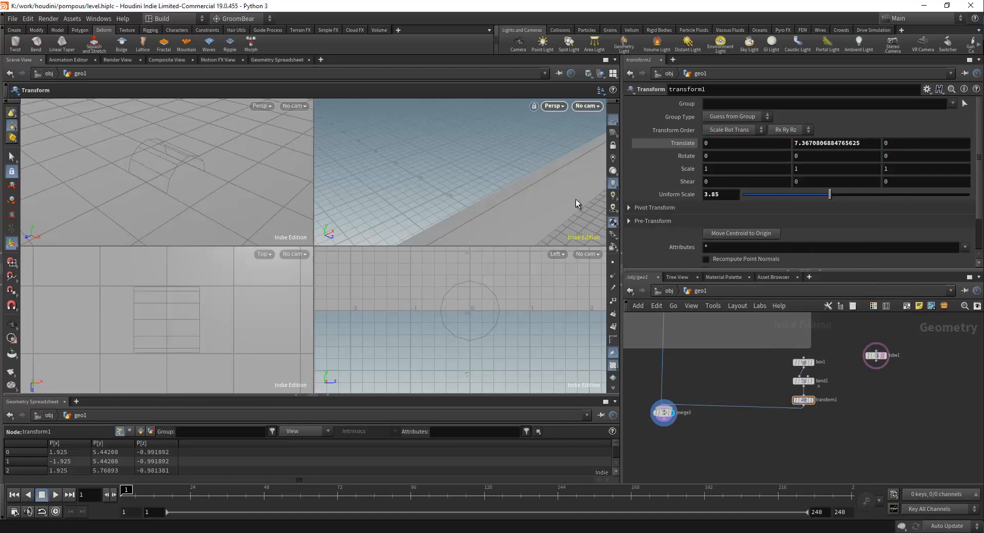
Try adjusting the Z translation of transform1 interactively, ending at 1.
alt+right_drag(577, 203, 330, 230)
alt+drag(329, 231, 441, 213)
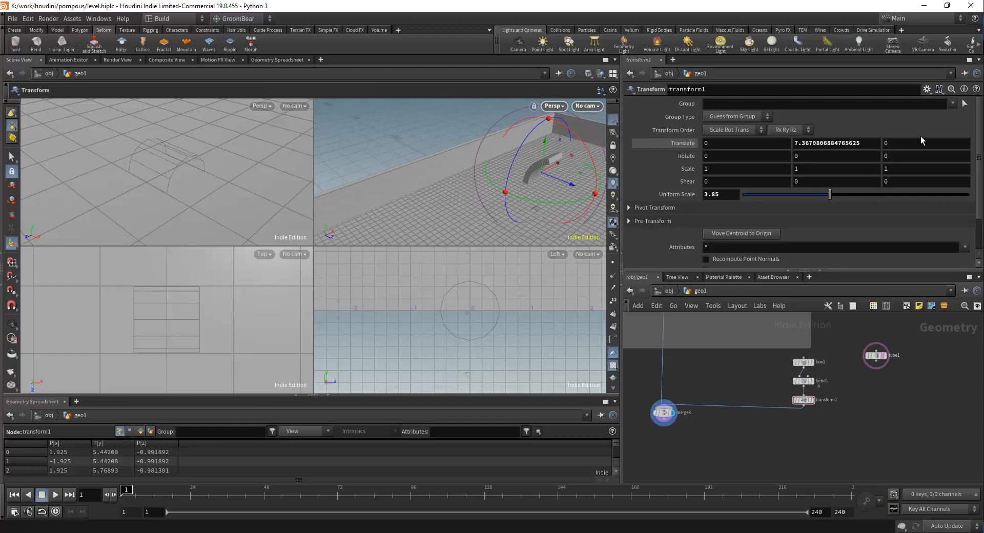
click(765, 145)
middle_drag(727, 144, 617, 135)
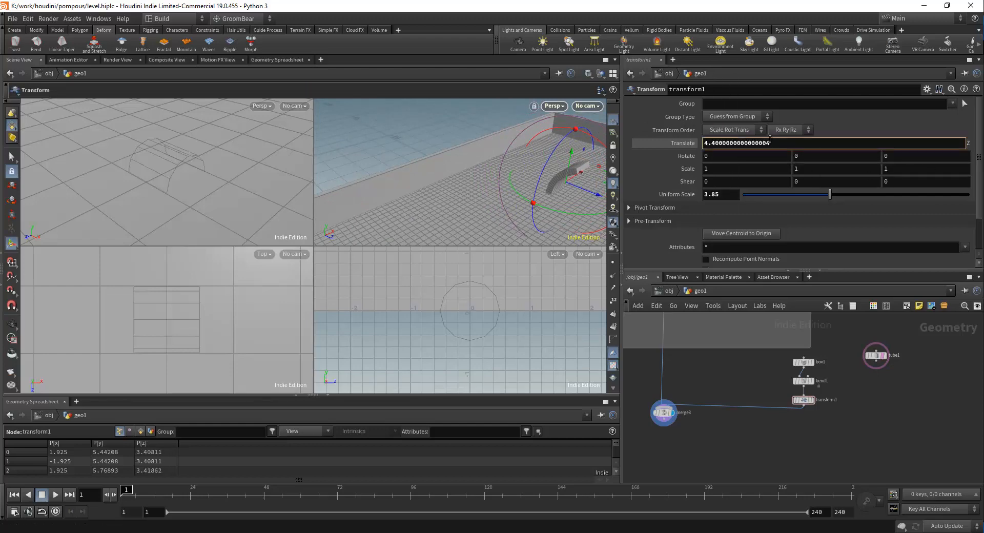
middle_drag(770, 139, 638, 109)
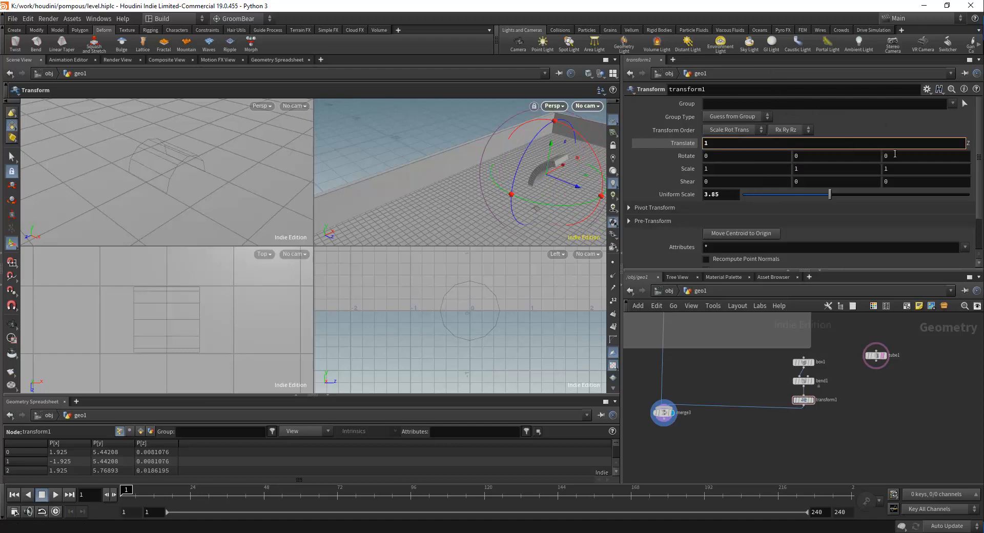
middle_drag(751, 140, 689, 121)
Move the arch back onto the wall, at about -18.54 in Z translation.
click(890, 407)
click(804, 400)
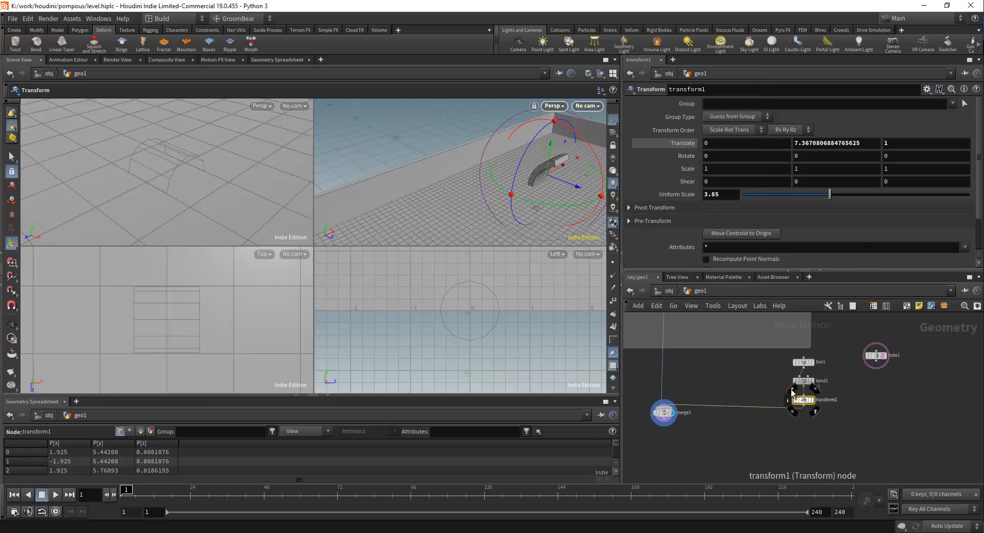
drag(583, 187, 466, 145)
alt+middle_drag(466, 145, 483, 191)
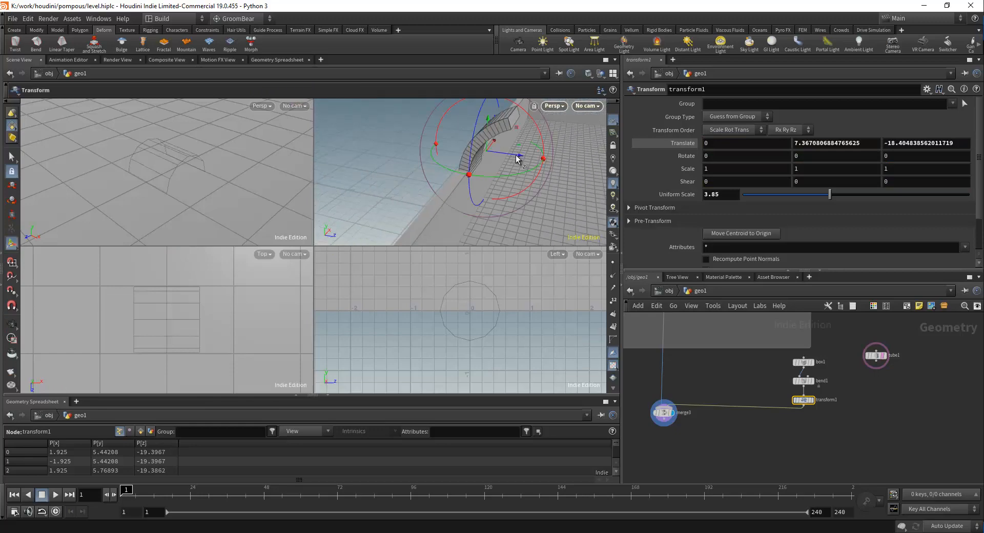
drag(519, 159, 501, 154)
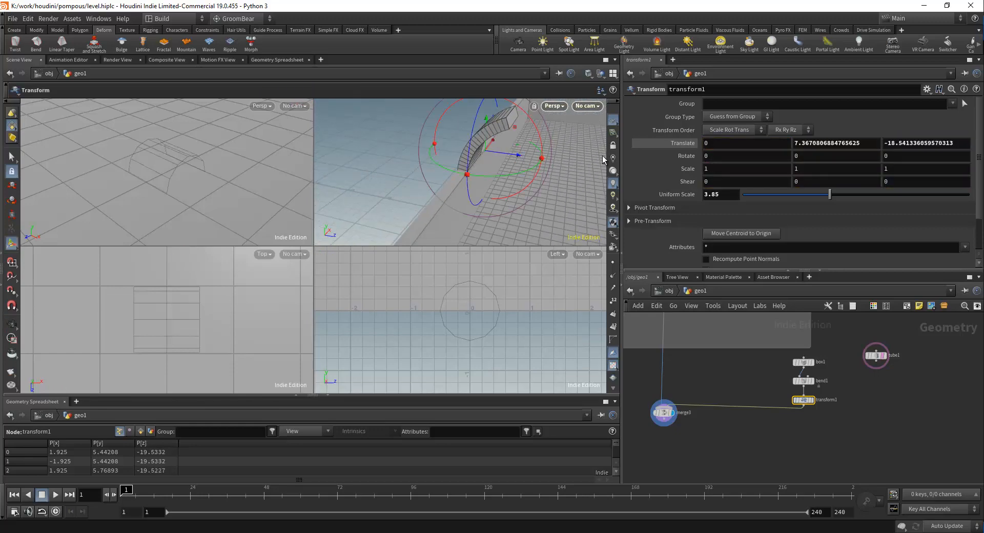
click(907, 139)
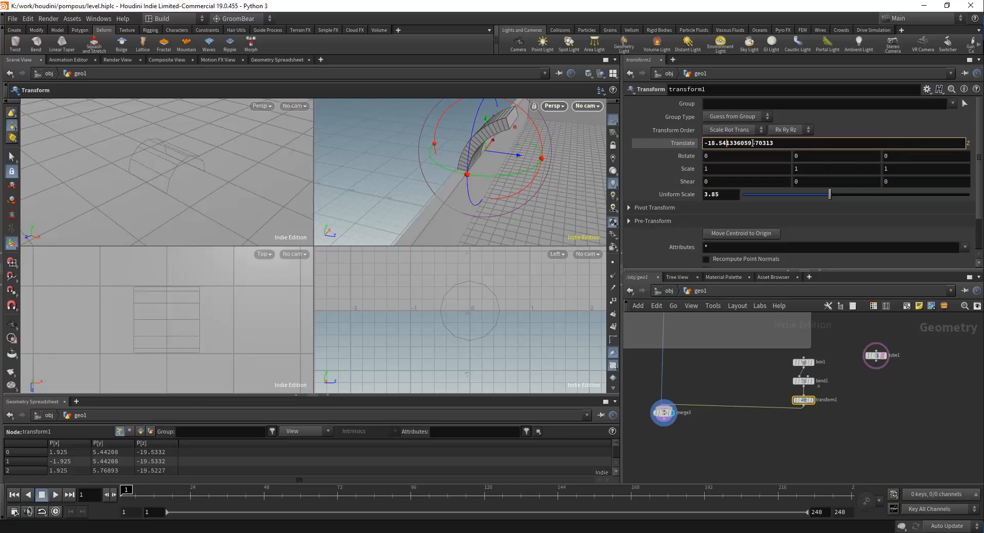
drag(491, 192, 503, 208)
key(ctrl+z)
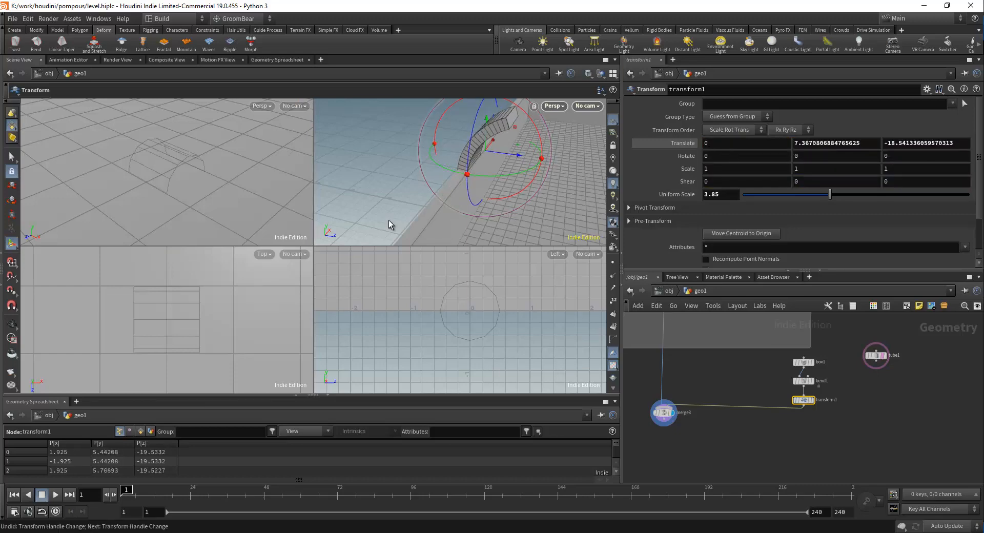
Examine from several angles how the foot of the arch sits on the wall's upper edge.
alt+drag(388, 224, 463, 165)
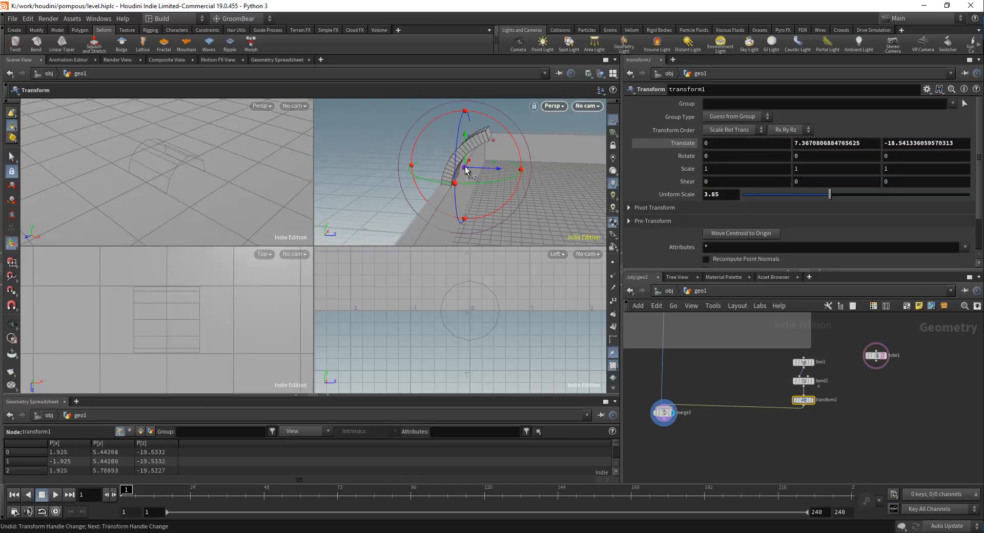
alt+scroll(466, 169, up, 5)
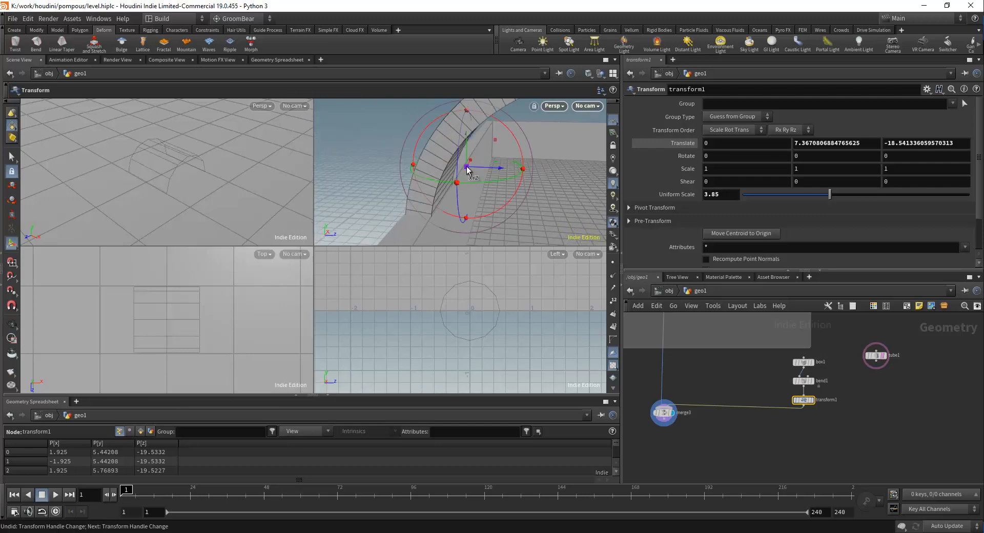
alt+drag(467, 168, 449, 182)
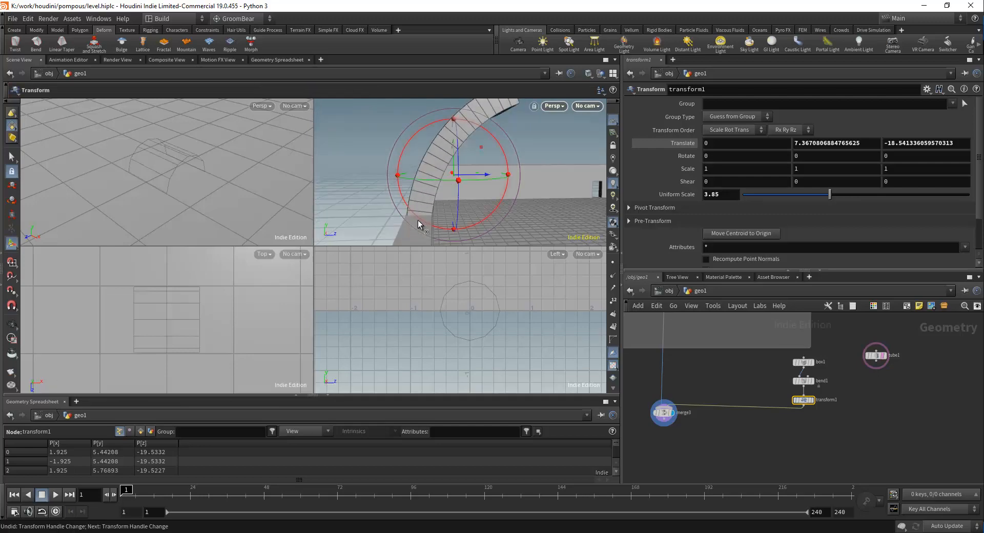
alt+drag(415, 217, 399, 231)
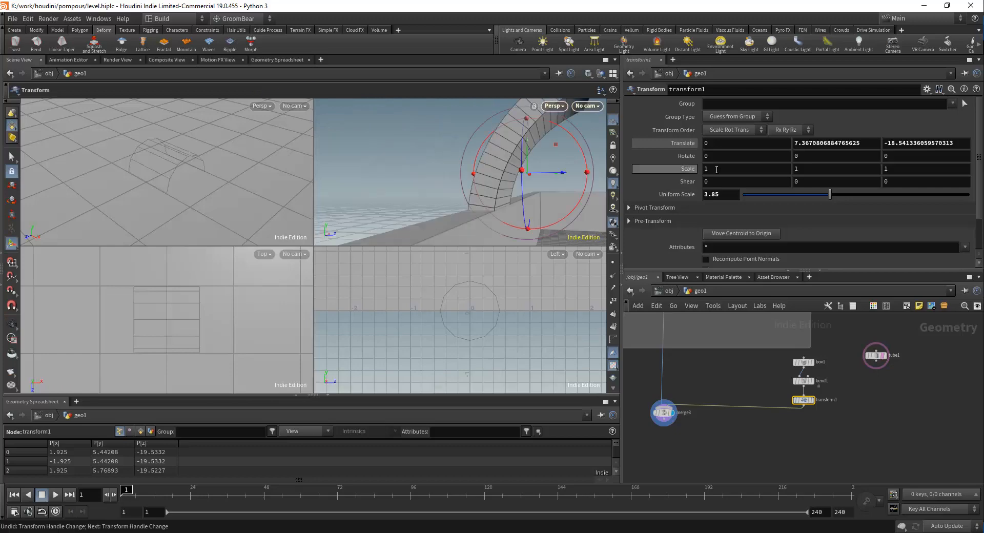
middle_drag(823, 408, 800, 412)
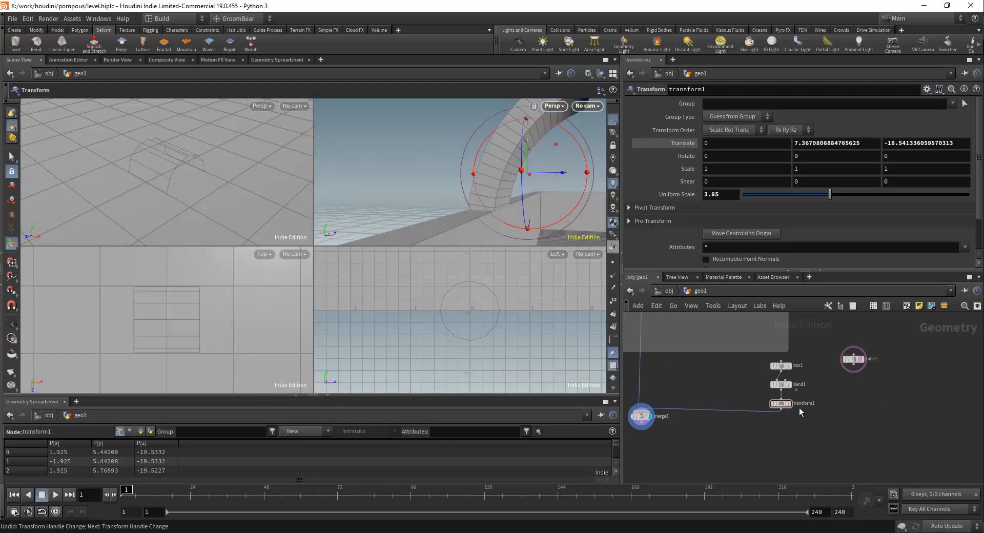
alt+drag(519, 172, 533, 194)
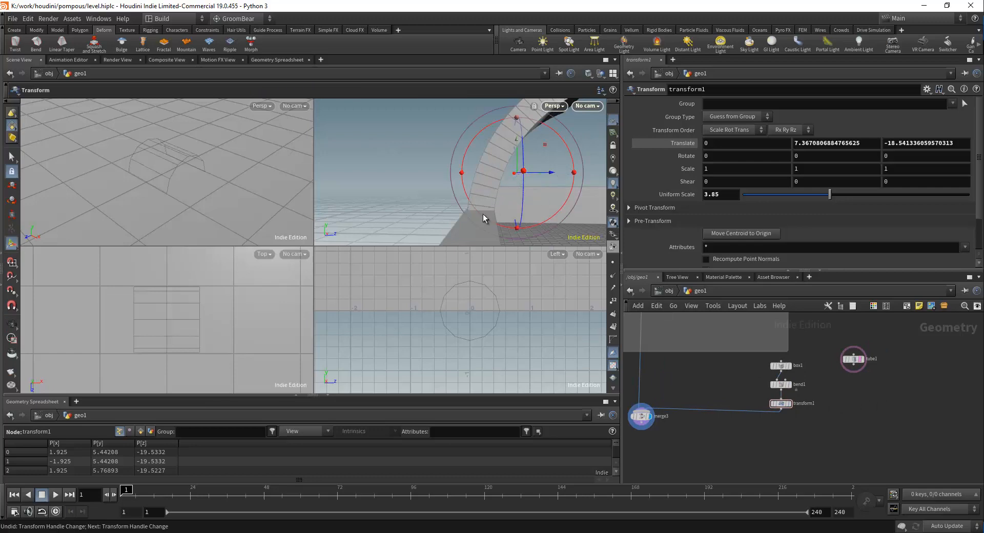
mouse_move(483, 219)
alt+mouse_down()
mouse_move(435, 210)
mouse_move(537, 220)
mouse_move(513, 215)
mouse_move(531, 242)
mouse_move(501, 205)
mouse_move(494, 210)
alt+mouse_up()
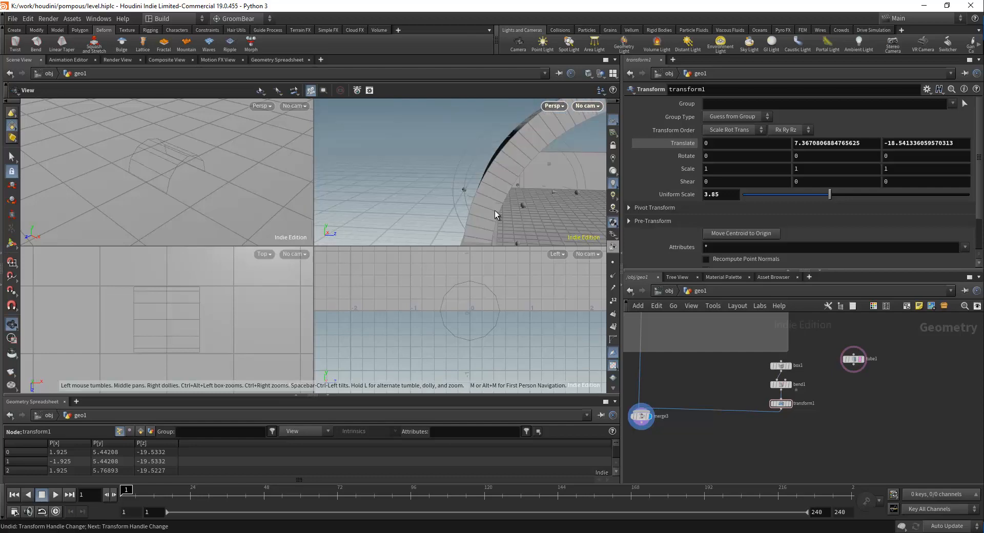
key(Escape)
Nudge the arch along Z against the wall, to a Z translation of about -18.546 on transform1.
drag(547, 192, 550, 192)
alt+drag(521, 230, 477, 220)
drag(535, 179, 537, 182)
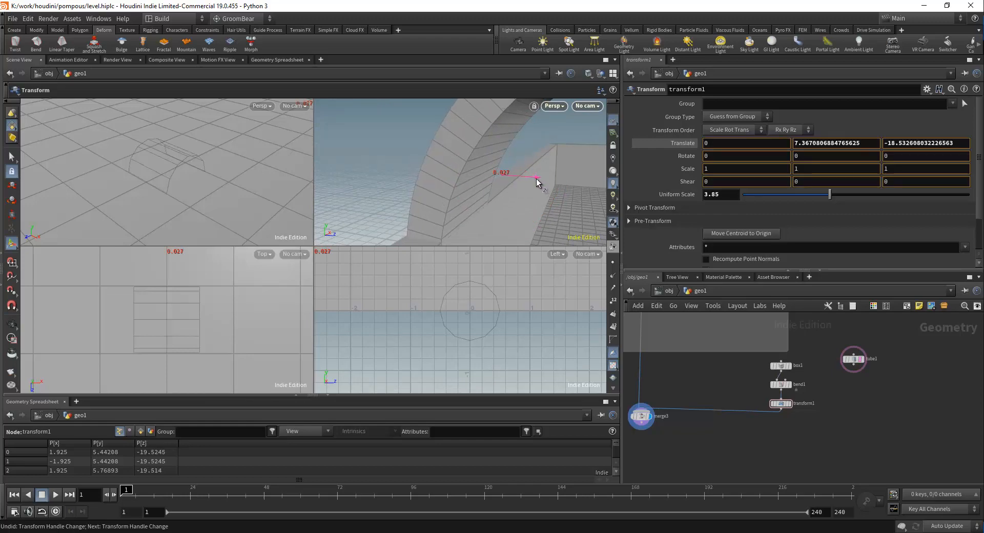
drag(536, 182, 475, 187)
key(Escape)
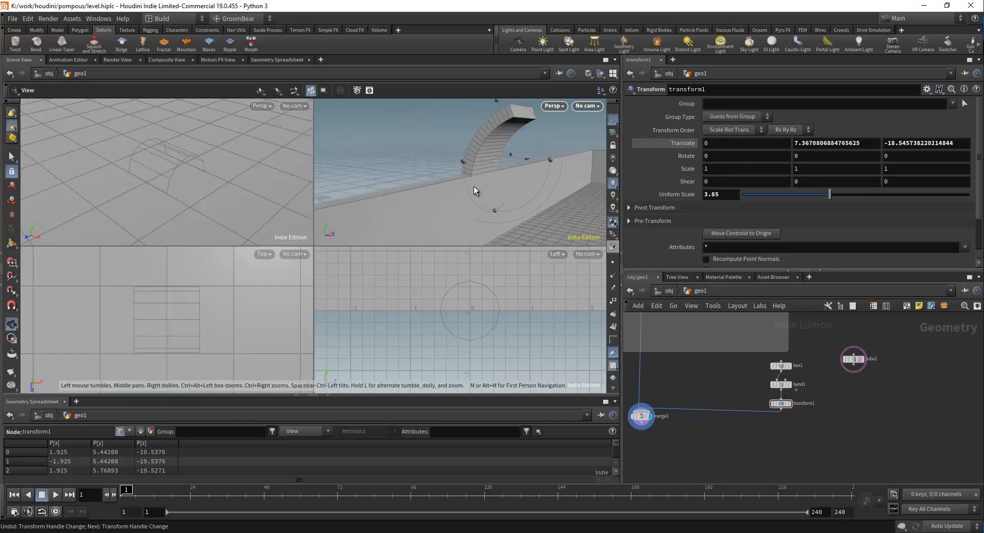
Stretch the arch along the back wall by raising transform1's X scale to 19.
alt+right_drag(509, 207, 549, 224)
alt+drag(549, 224, 511, 234)
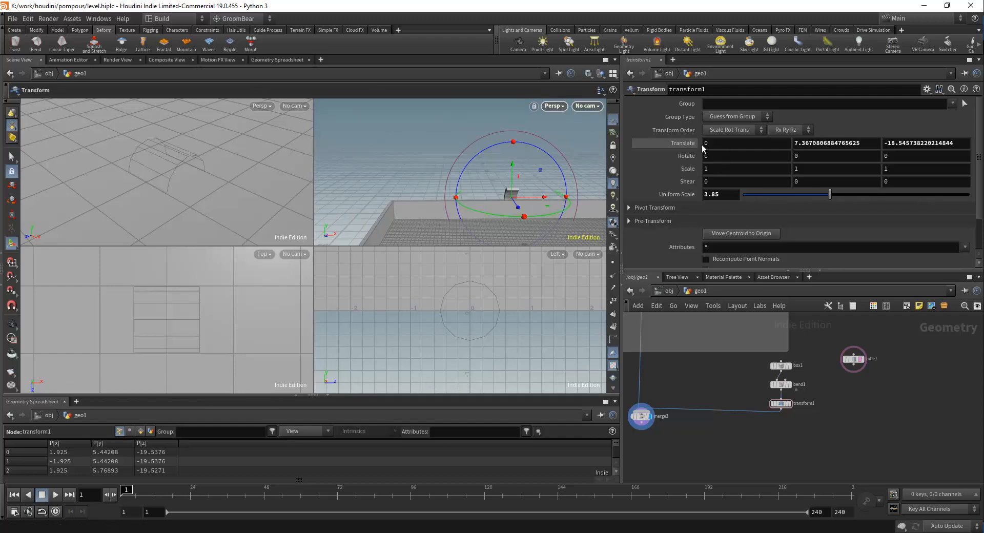
middle_drag(723, 169, 812, 163)
key(Escape)
drag(429, 213, 491, 223)
scroll(397, 204, up, 5)
key(Return)
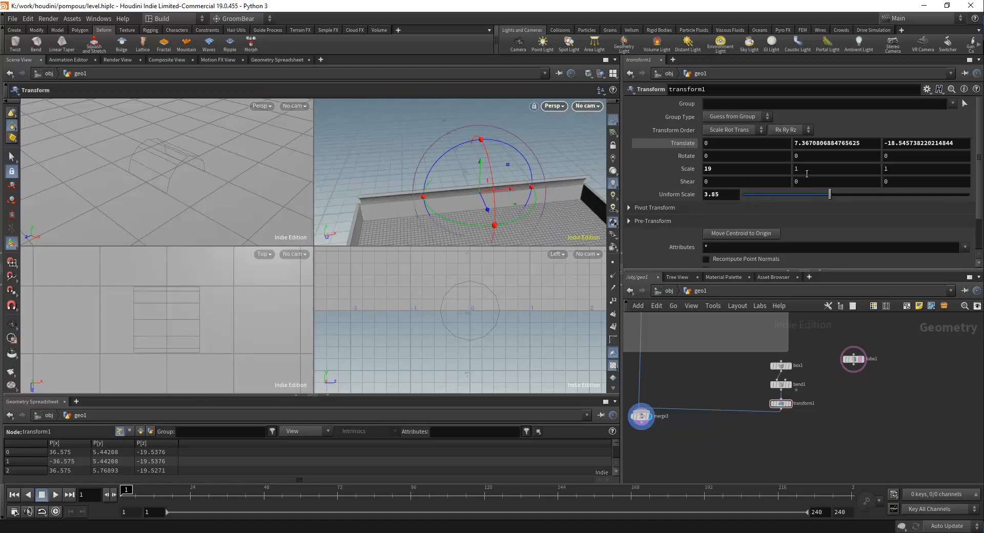
Set the X scale of transform1 to 20.
click(714, 169)
text(2)
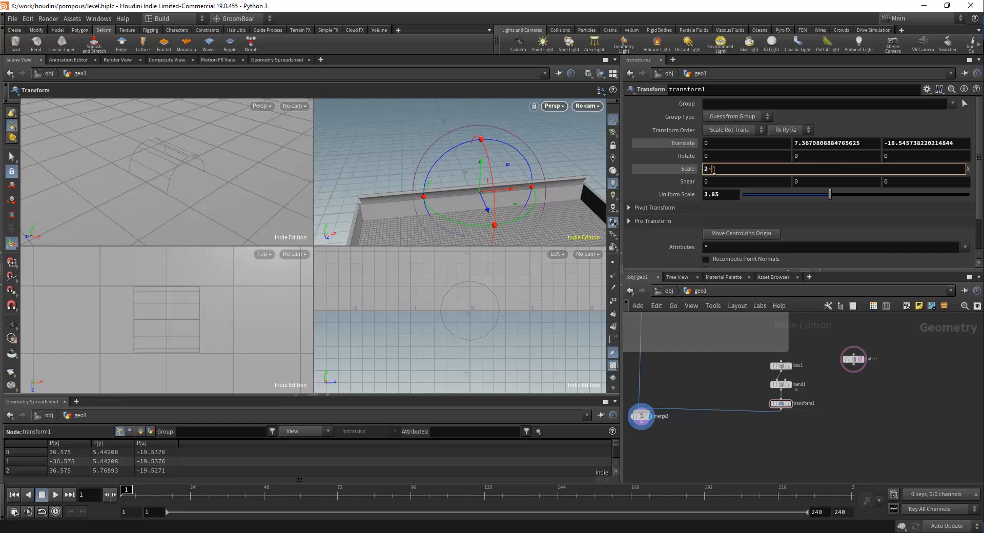
text(0)
key(Return)
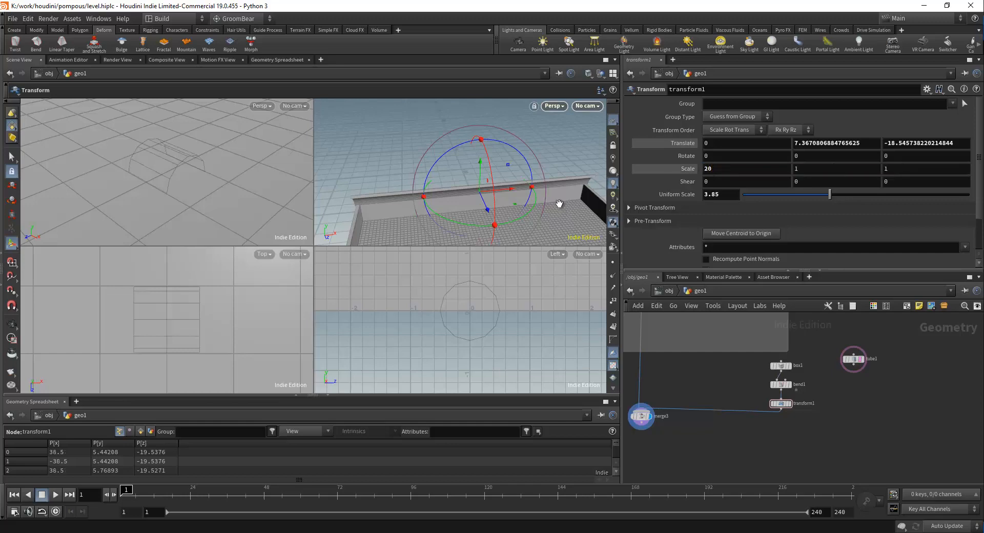
Fine-tune the X scale of transform1 to 19.75, checking the end of the arch at the wall corner.
drag(559, 203, 528, 190)
middle_drag(726, 169, 605, 182)
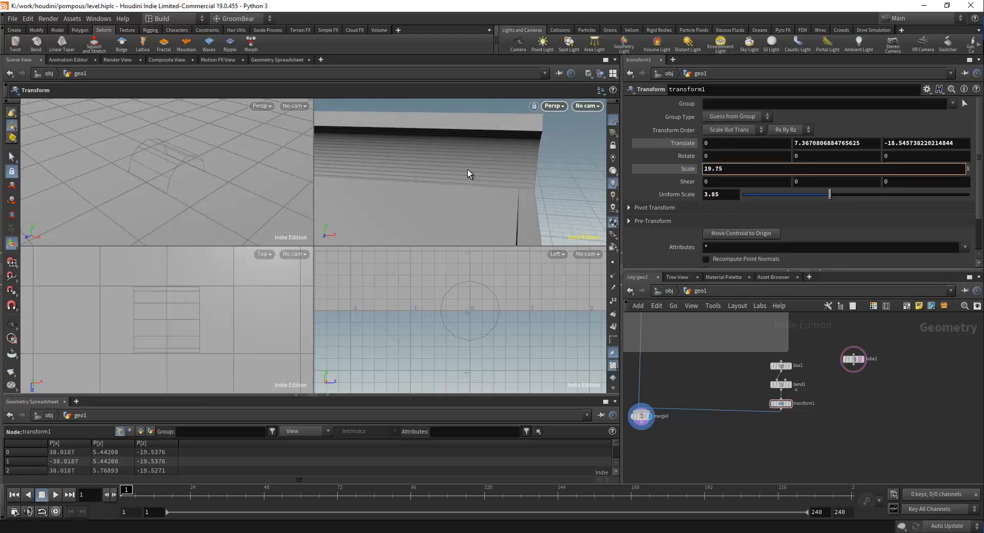
key(Escape)
mouse_move(478, 172)
mouse_down()
mouse_move(455, 176)
mouse_move(538, 192)
mouse_move(492, 185)
mouse_move(444, 198)
mouse_move(464, 211)
mouse_move(433, 191)
mouse_move(448, 202)
mouse_move(435, 201)
mouse_move(486, 196)
mouse_move(410, 166)
mouse_move(517, 189)
mouse_move(493, 179)
mouse_up()
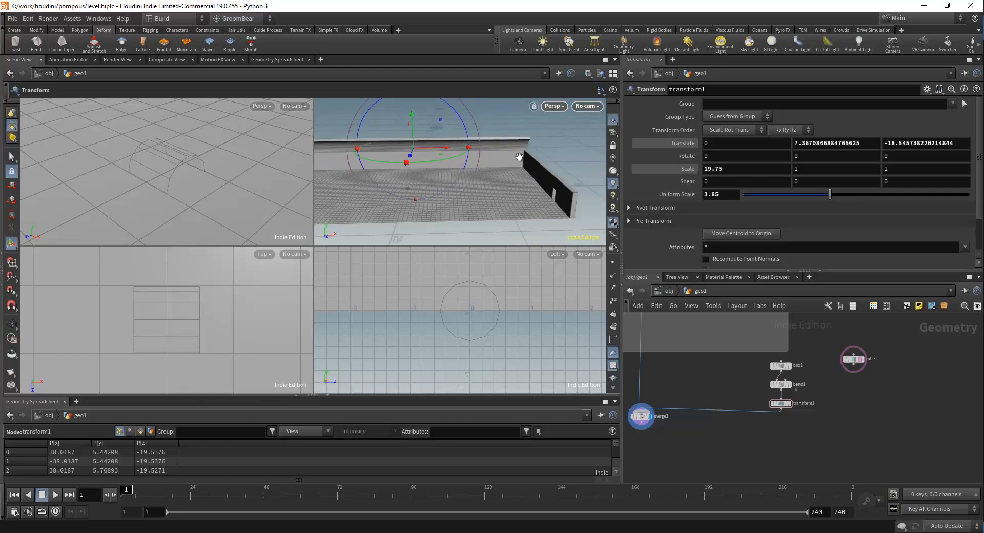
Inspect the stretched arch at the wall corner and compare it with the Courtauld gallery reference photo in the browser.
scroll(511, 151, up, 4)
alt+drag(509, 151, 543, 129)
alt+drag(521, 164, 535, 154)
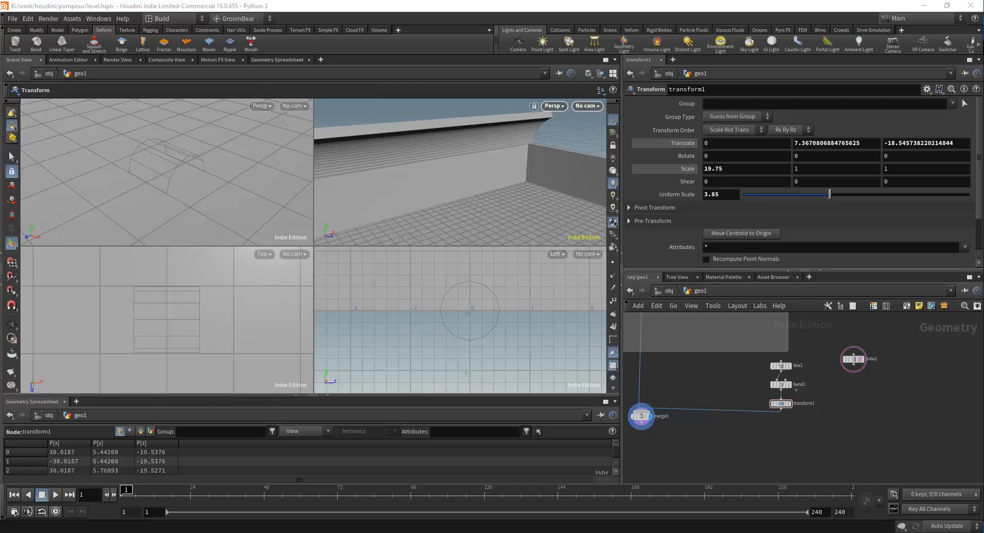
drag(983, 77, 638, 44)
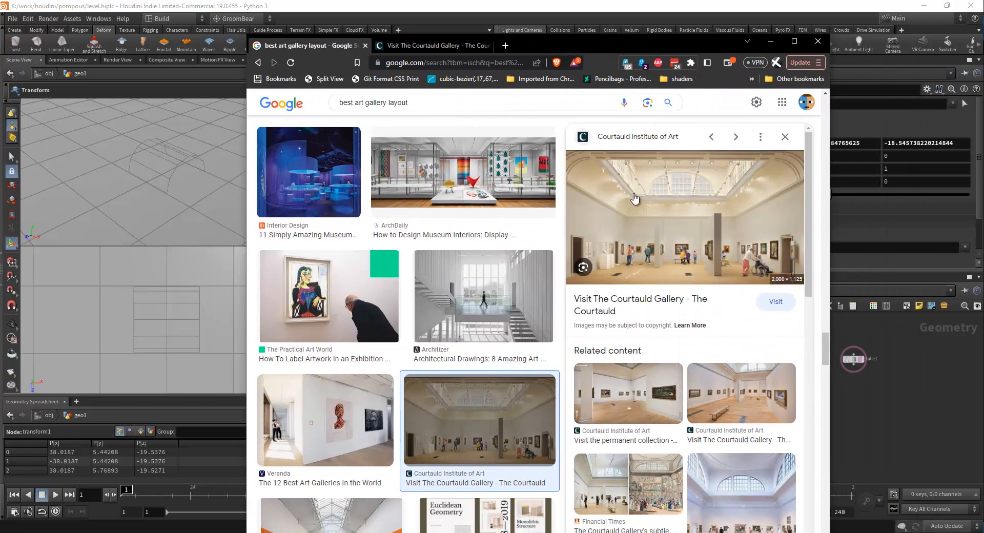
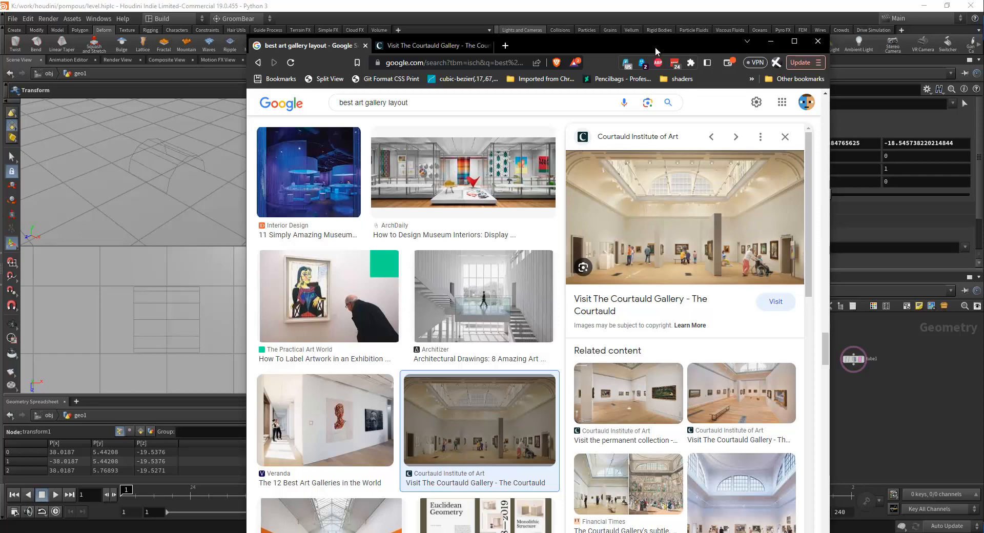
drag(647, 44, 983, 60)
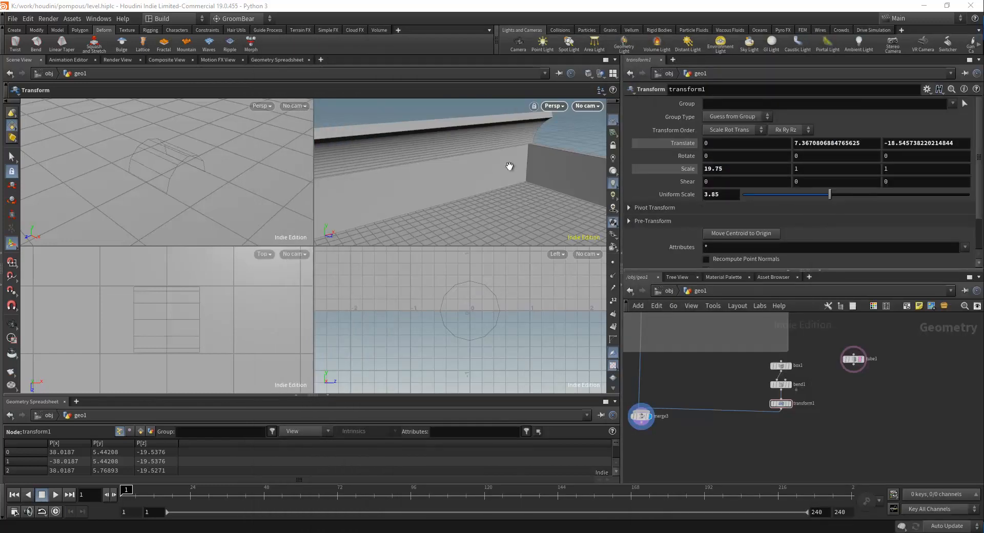
key(Escape)
drag(509, 166, 488, 141)
key(t)
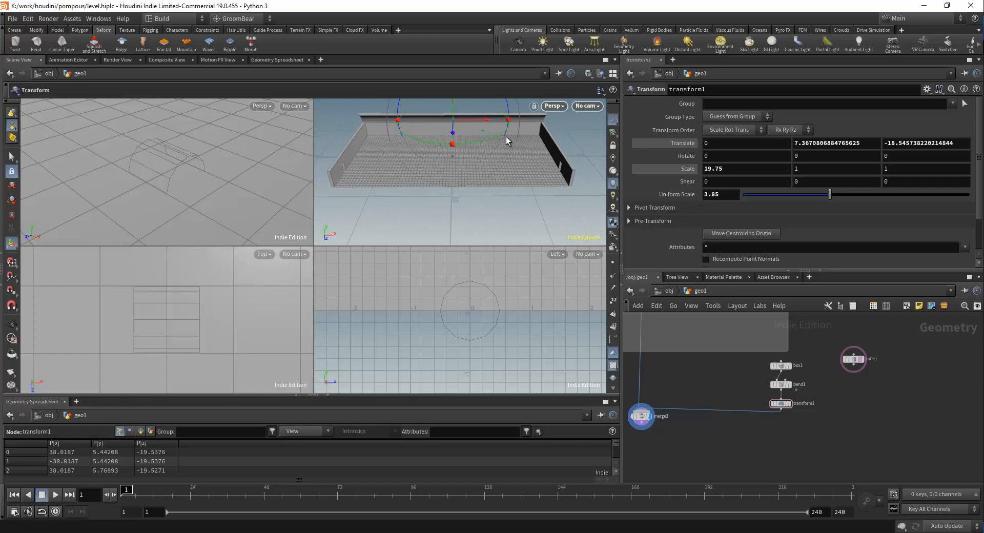
Add a second Transform node beside transform1 and feed it from transform1's output.
scroll(849, 402, up, 3)
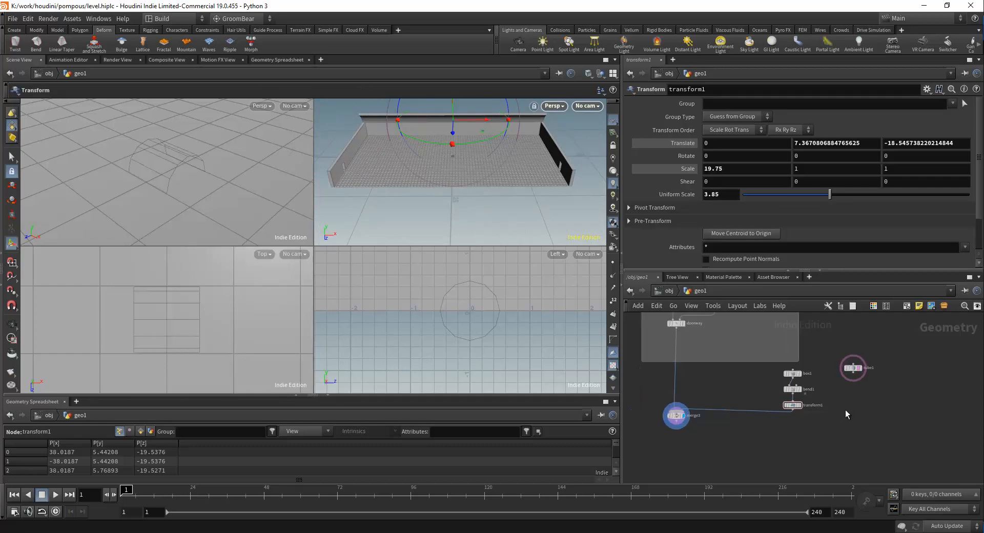
key(Tab)
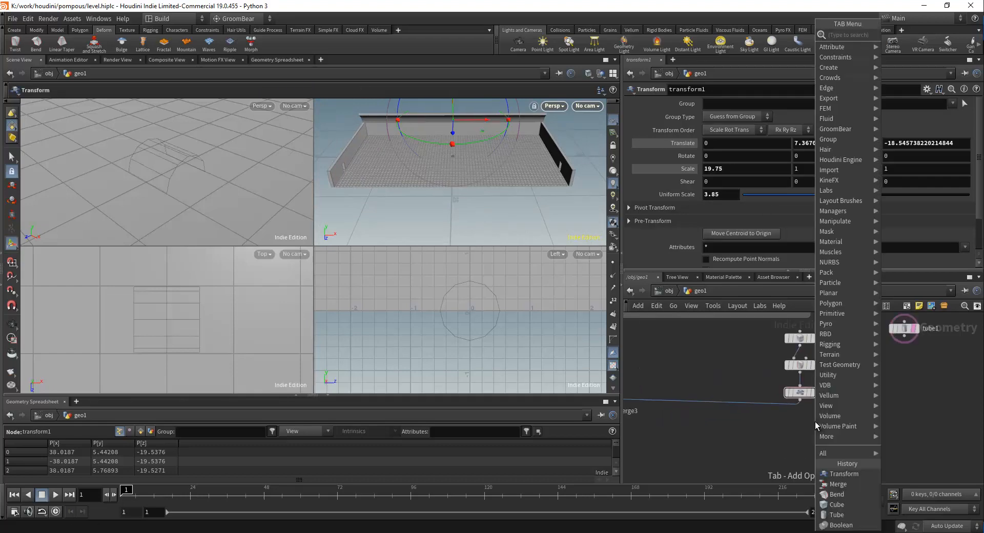
text(trta)
key(BackSpace)
key(BackSpace)
key(BackSpace)
key(BackSpace)
text(ans)
key(Return)
click(812, 421)
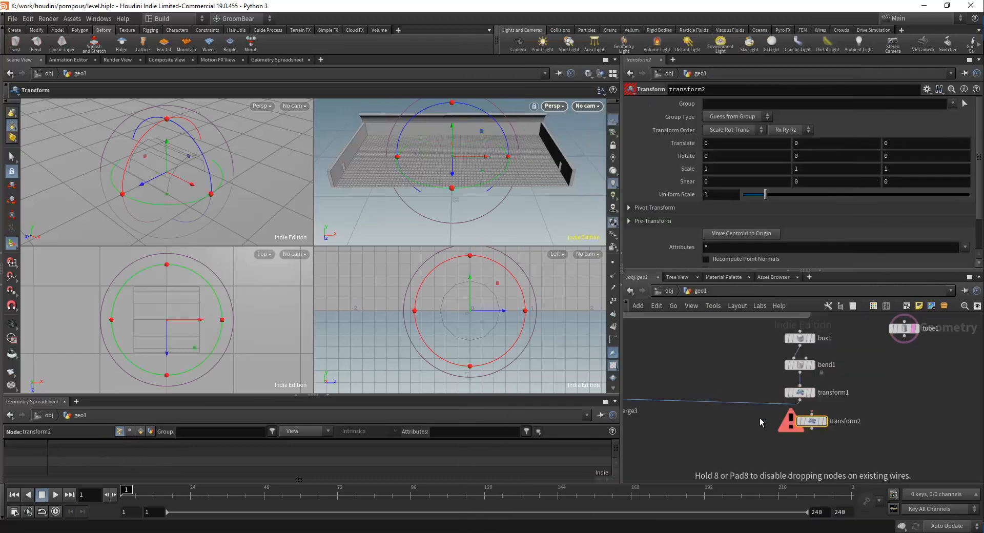
drag(814, 425, 850, 423)
drag(804, 403, 847, 433)
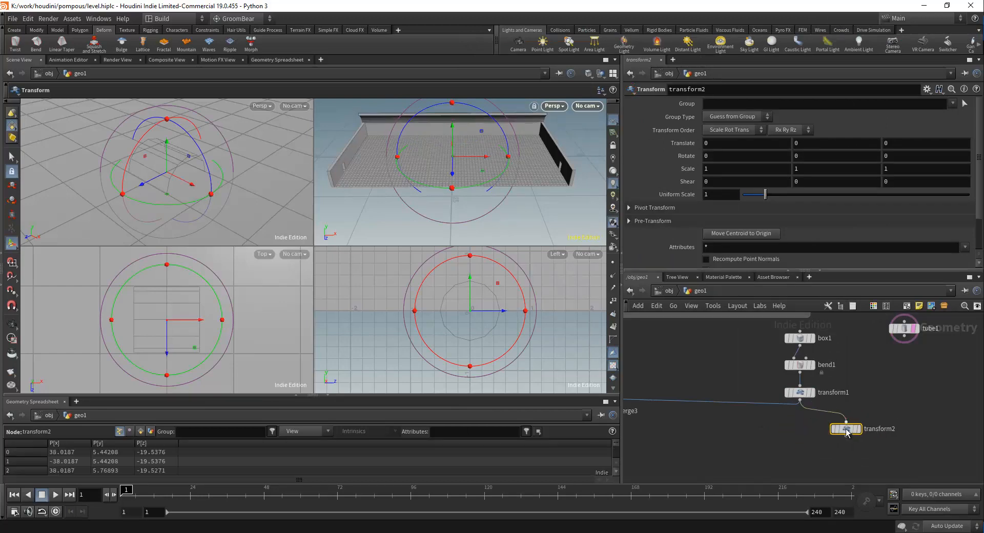
Add a Merge node combining transform1 and transform2, and display its result.
key(Tab)
text(mer)
key(Return)
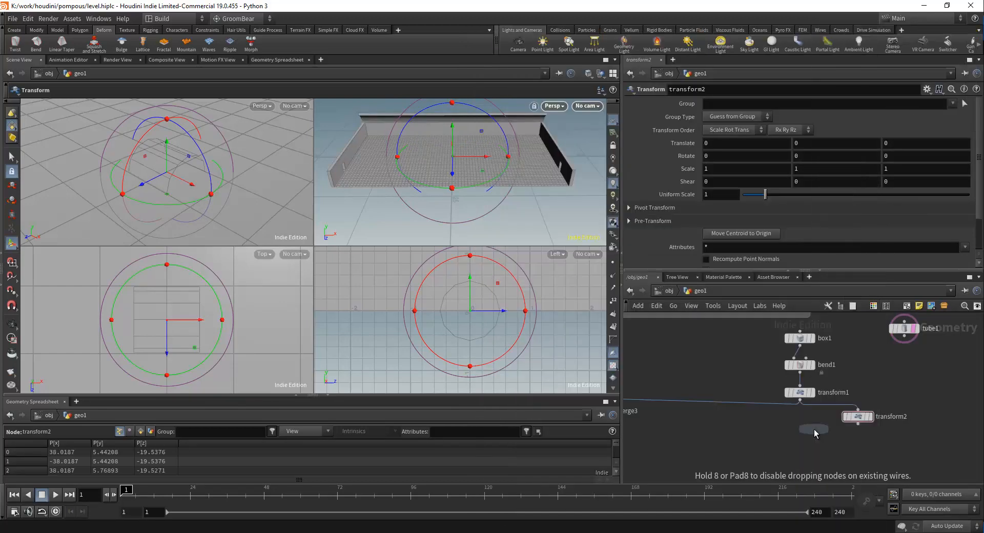
click(815, 429)
scroll(823, 408, down, 2)
drag(818, 388, 830, 408)
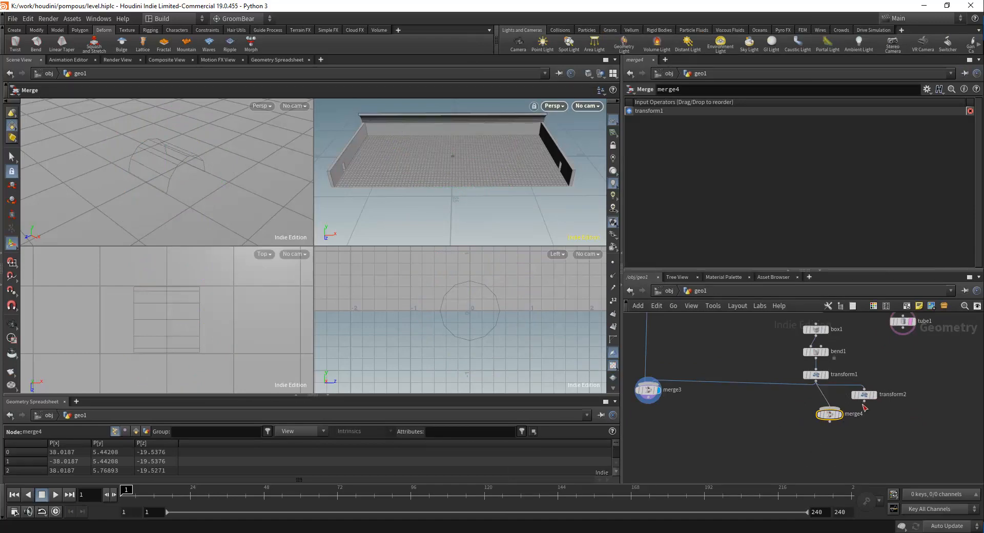
click(845, 413)
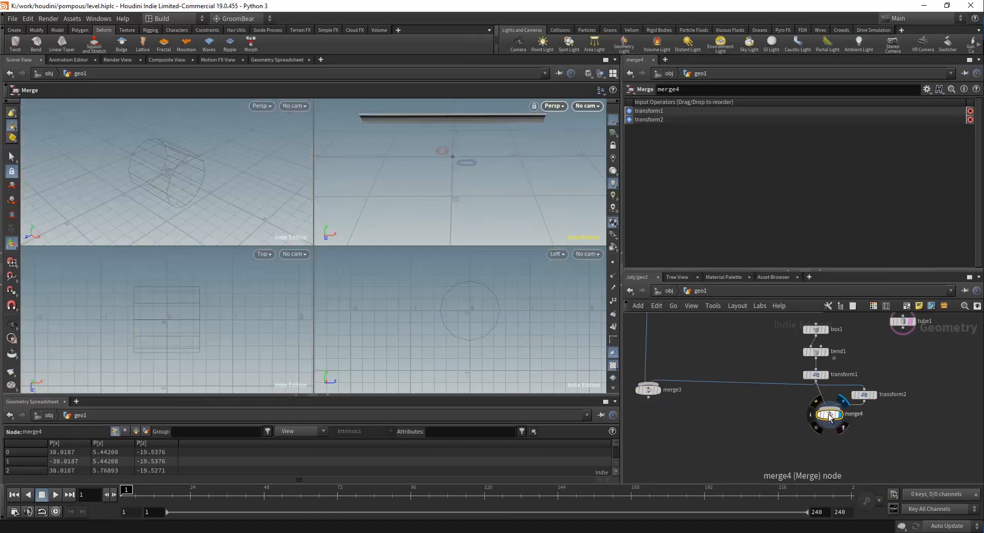
Rotate the transform2 copy about -91.27° around Y and move it to about 17.58 in X and 17.23 in Z.
click(864, 394)
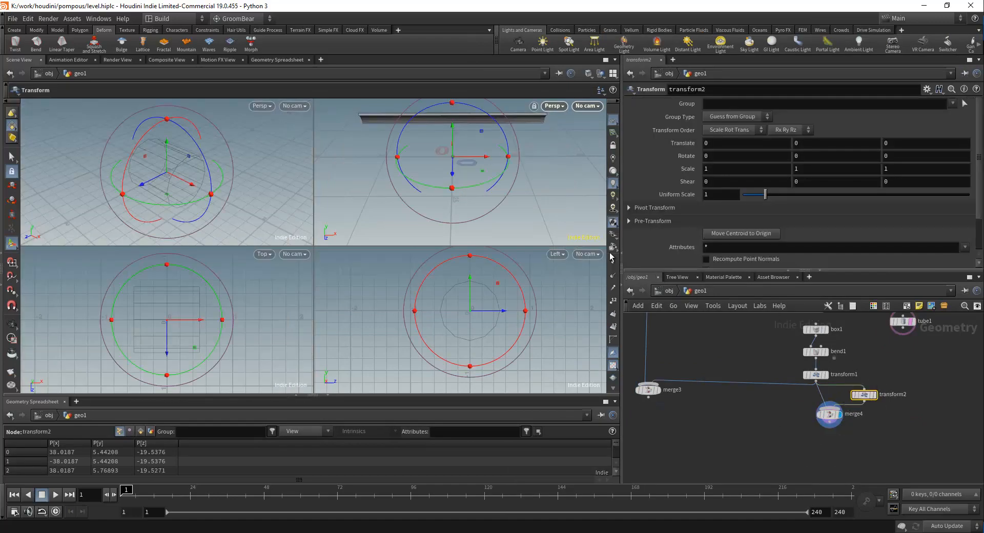
drag(434, 207, 457, 174)
key(Escape)
alt+drag(557, 152, 538, 205)
drag(468, 204, 463, 253)
key(ctrl+z)
alt+drag(514, 137, 484, 183)
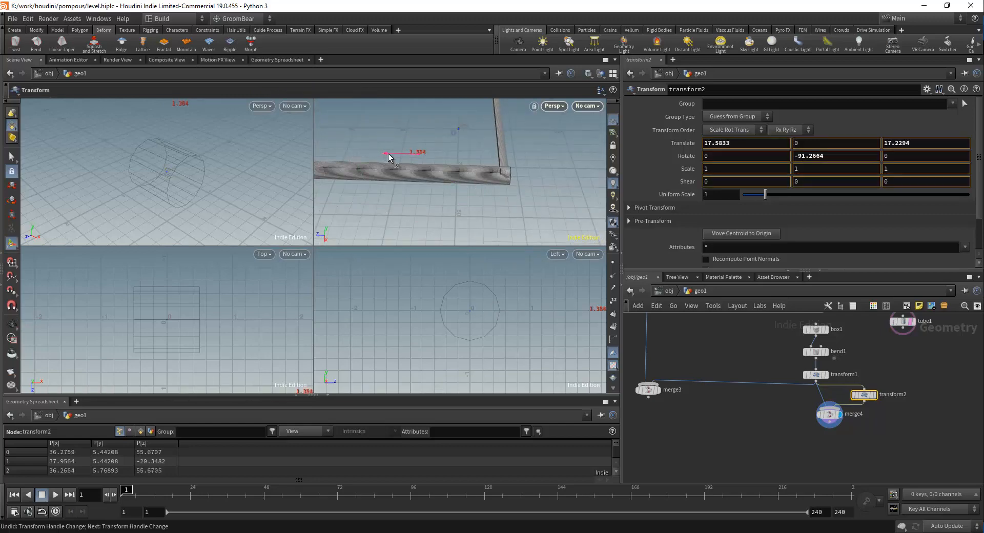
Examine the corner where the two arched wall pieces intersect, from above and from the side.
alt+drag(392, 153, 561, 187)
scroll(488, 173, down, 8)
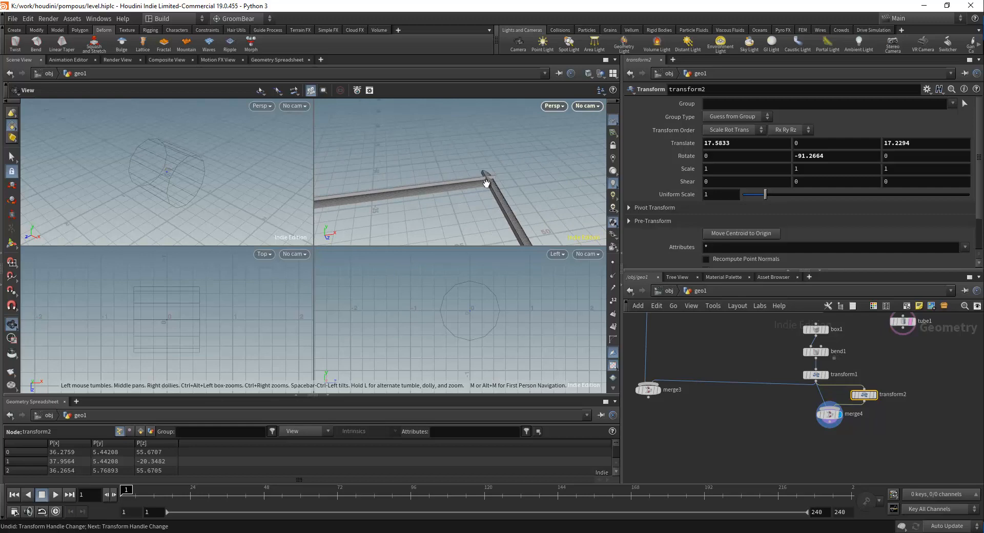
scroll(486, 183, up, 10)
alt+drag(483, 185, 453, 165)
key(Return)
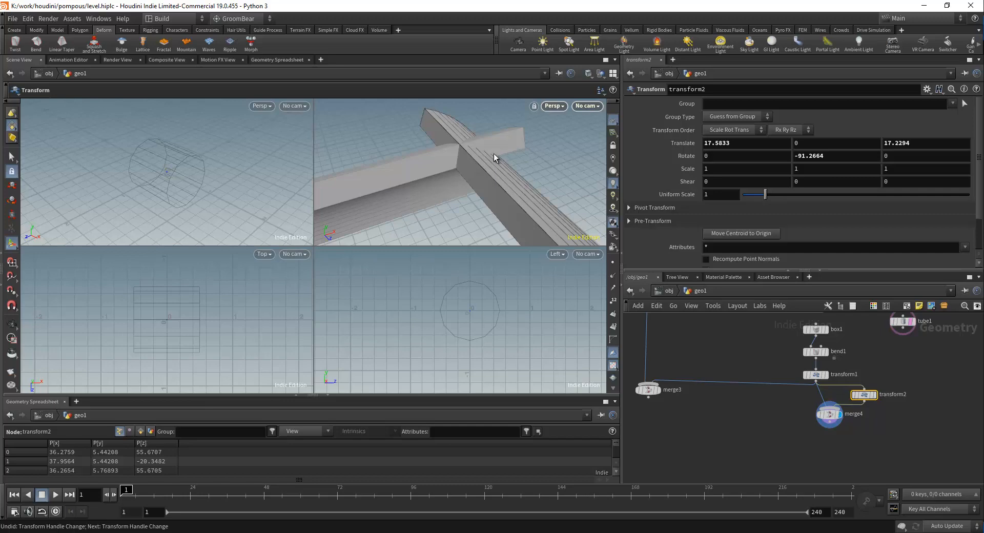
drag(455, 152, 387, 154)
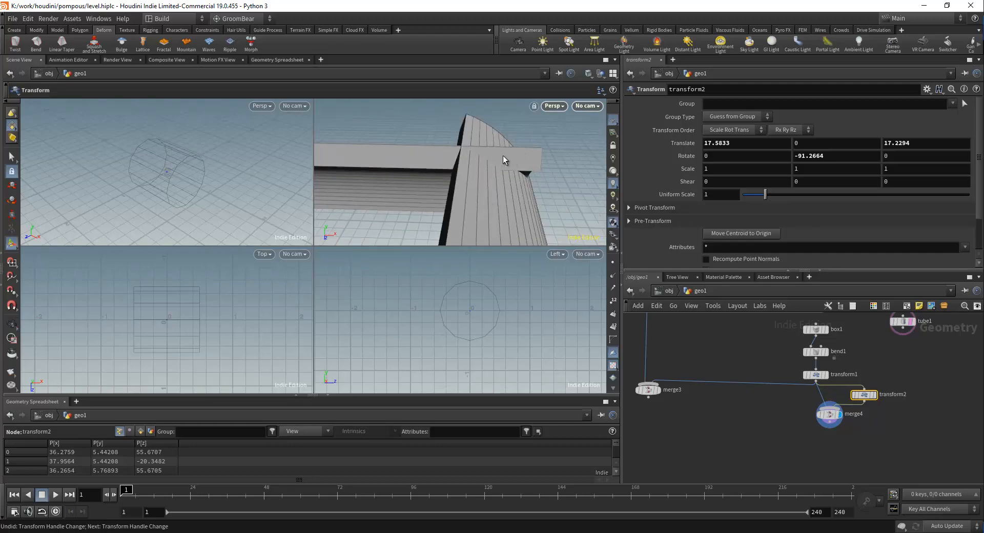
key(space)
drag(467, 184, 468, 161)
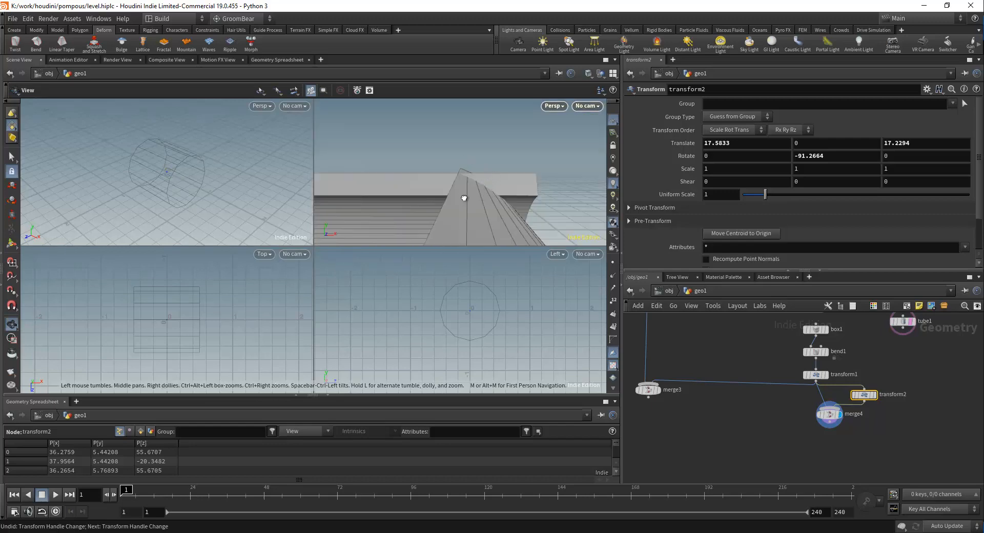
Add a Boolean node with merge4 as its first input and transform2 as its second, and display its subtraction result.
mouse_move(464, 198)
mouse_down()
mouse_move(446, 176)
mouse_move(457, 194)
mouse_move(450, 211)
mouse_move(441, 198)
mouse_move(479, 136)
mouse_move(479, 165)
mouse_move(450, 176)
mouse_move(465, 185)
mouse_up()
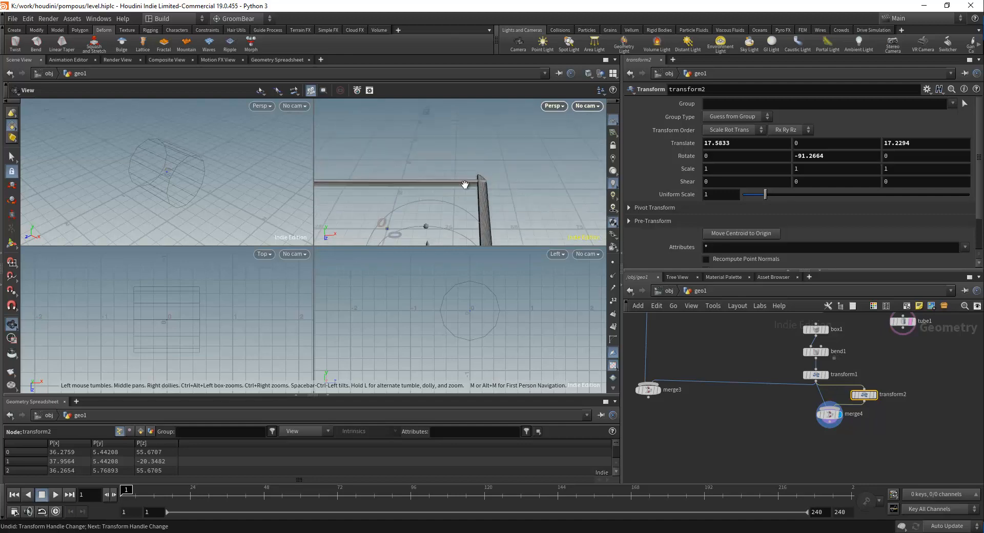
scroll(465, 185, up, 5)
middle_drag(894, 433, 842, 410)
click(827, 421)
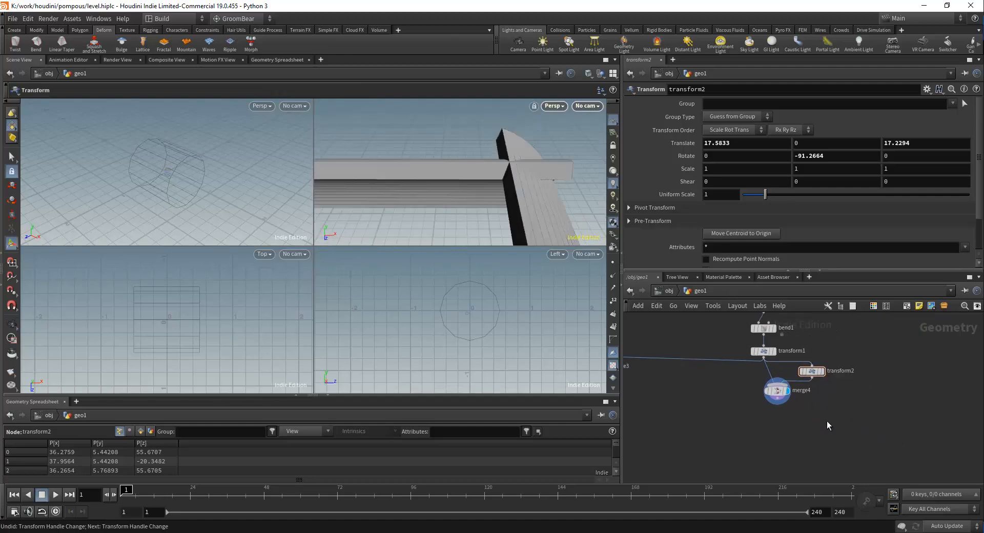
key(Tab)
text(boo)
key(Return)
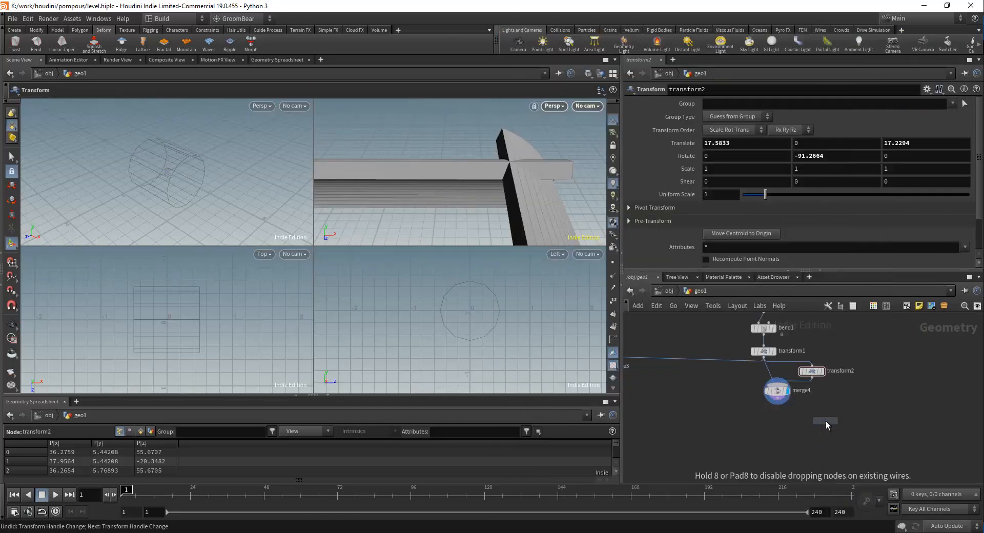
click(836, 424)
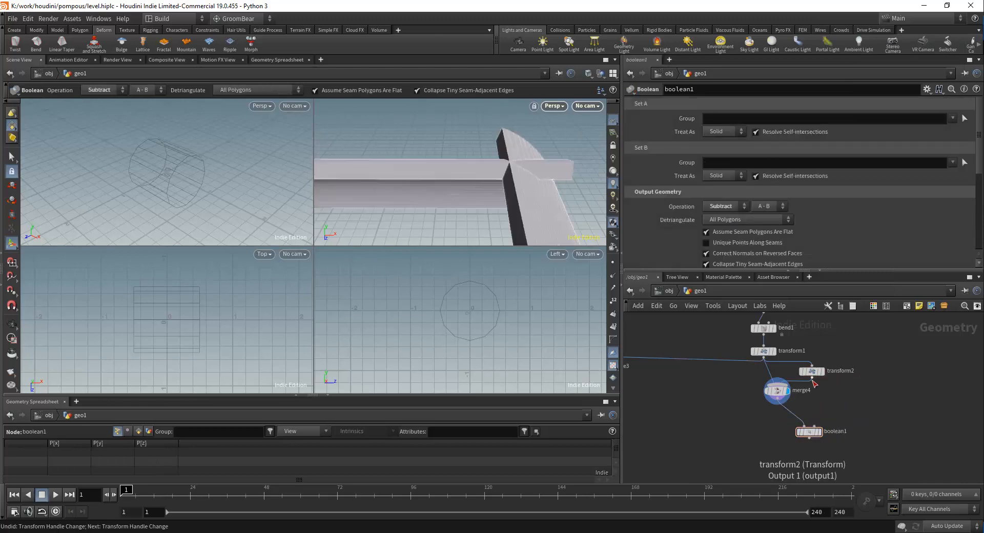
click(815, 427)
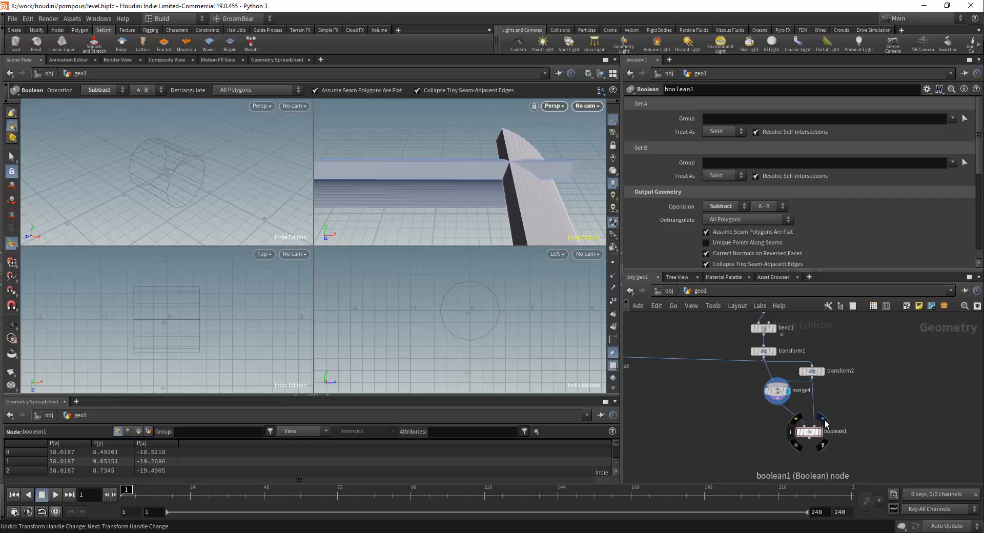
click(826, 423)
mouse_move(477, 164)
alt+mouse_down()
mouse_move(455, 153)
mouse_move(479, 191)
mouse_move(518, 182)
mouse_move(520, 154)
mouse_move(461, 156)
alt+mouse_up()
key(Return)
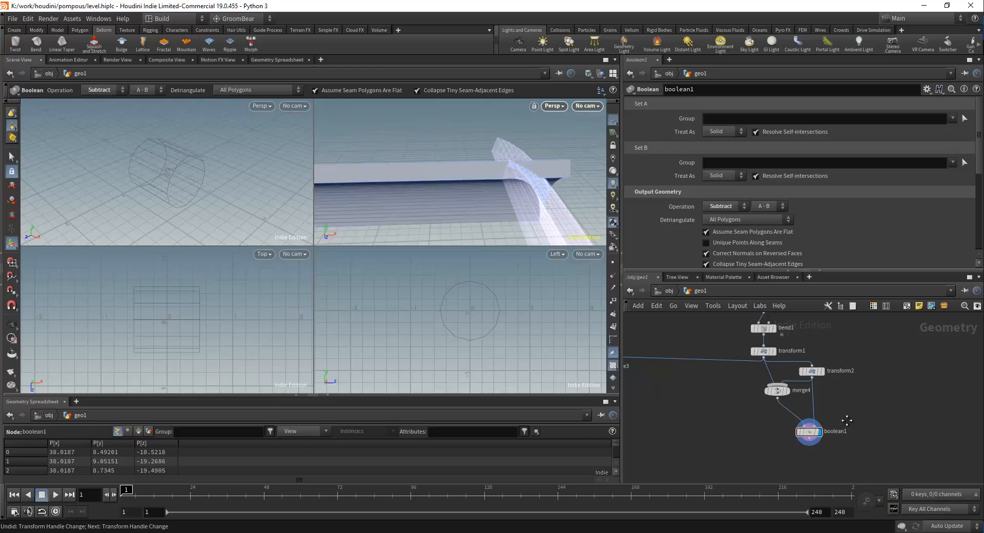
Insert a Transform node between transform2 and boolean1's second input, and raise its geometry about 1.2 in Y.
middle_drag(847, 420, 813, 418)
key(Tab)
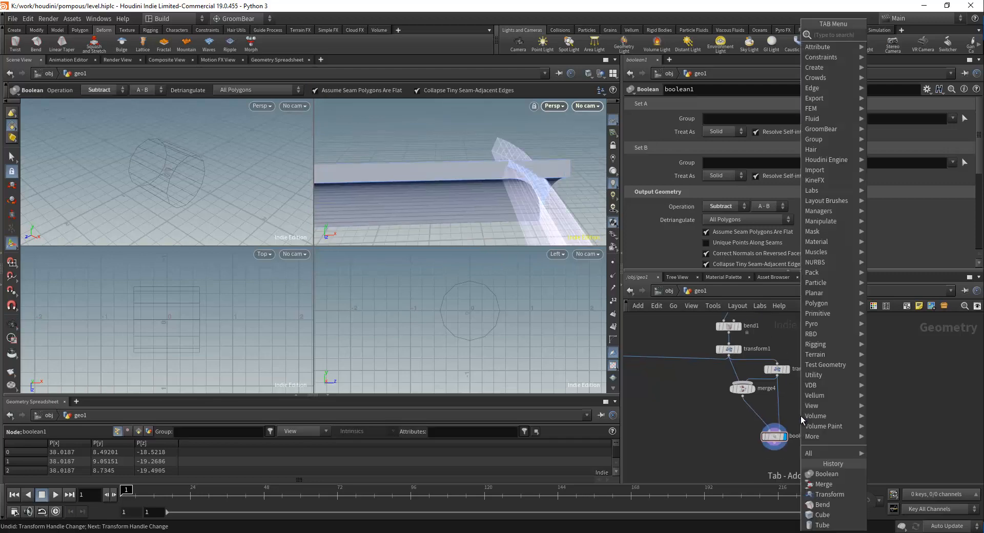
text(trans)
key(Return)
click(801, 416)
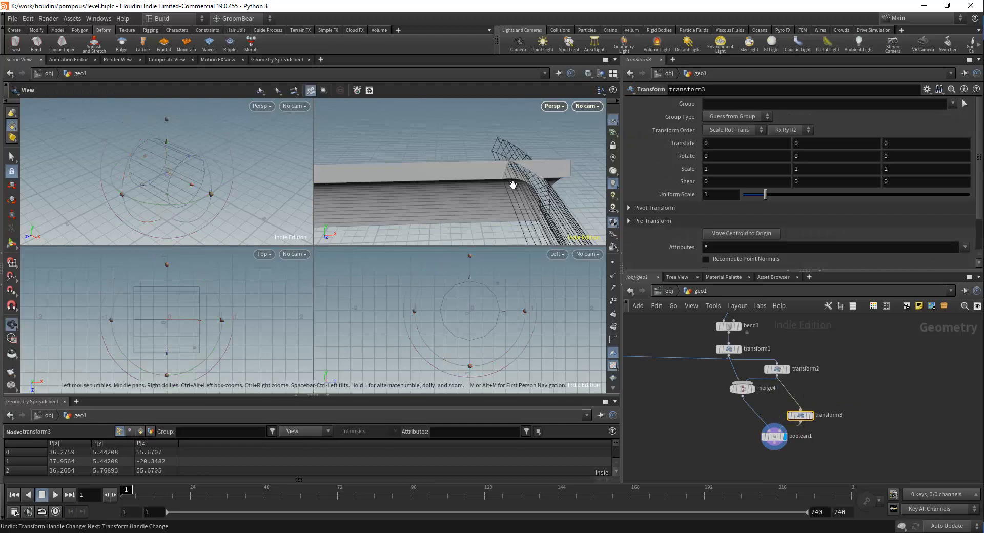
drag(473, 275, 518, 179)
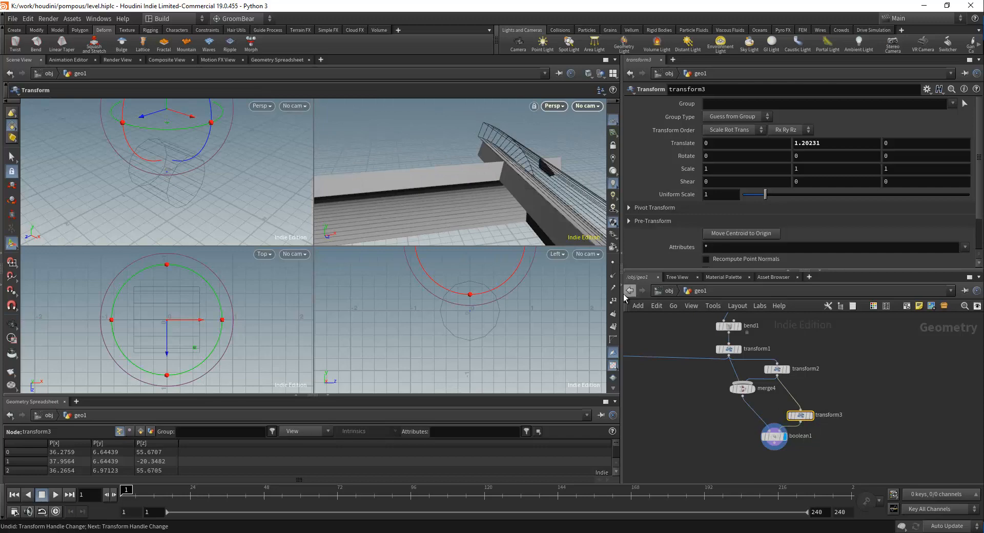
Set transform3's pivot translate to the centroid expressions $CEX, $CEY and $CEZ.
drag(766, 194, 769, 197)
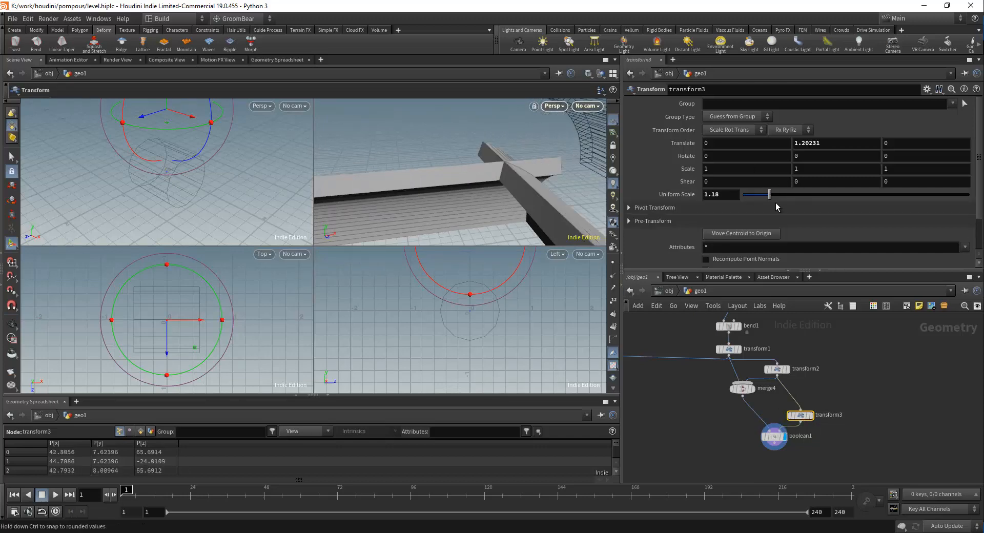
key(ctrl+z)
click(777, 208)
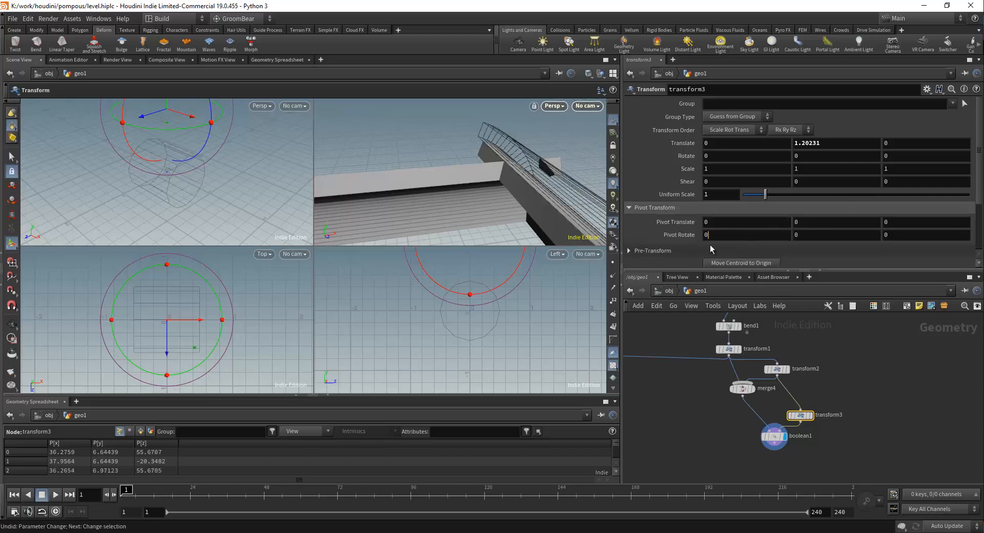
click(738, 222)
text($CEX)
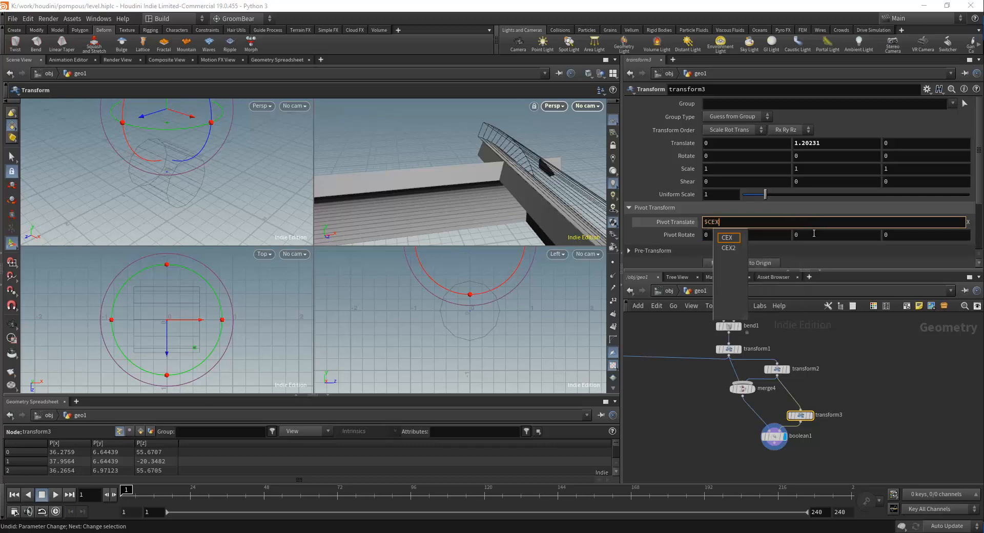
key(Return)
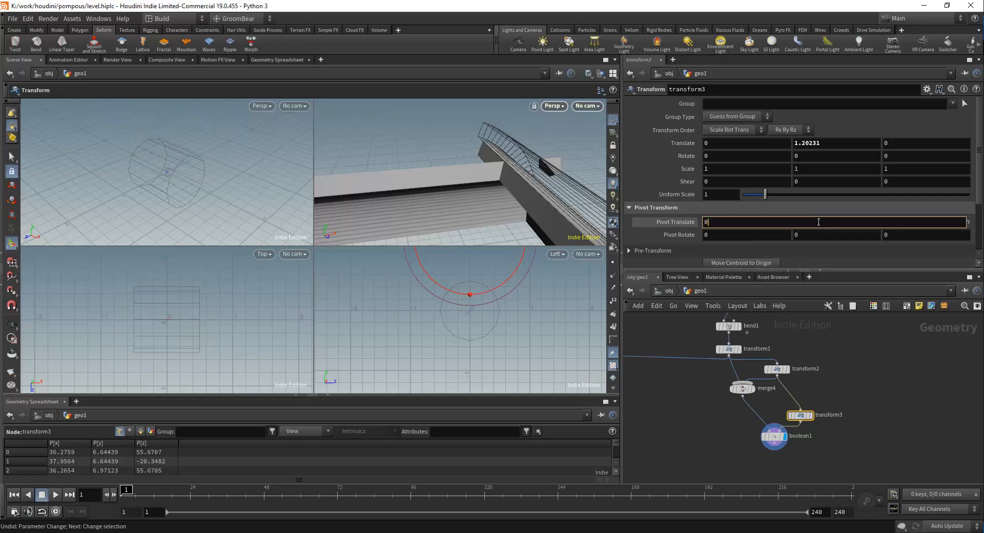
text($CE)
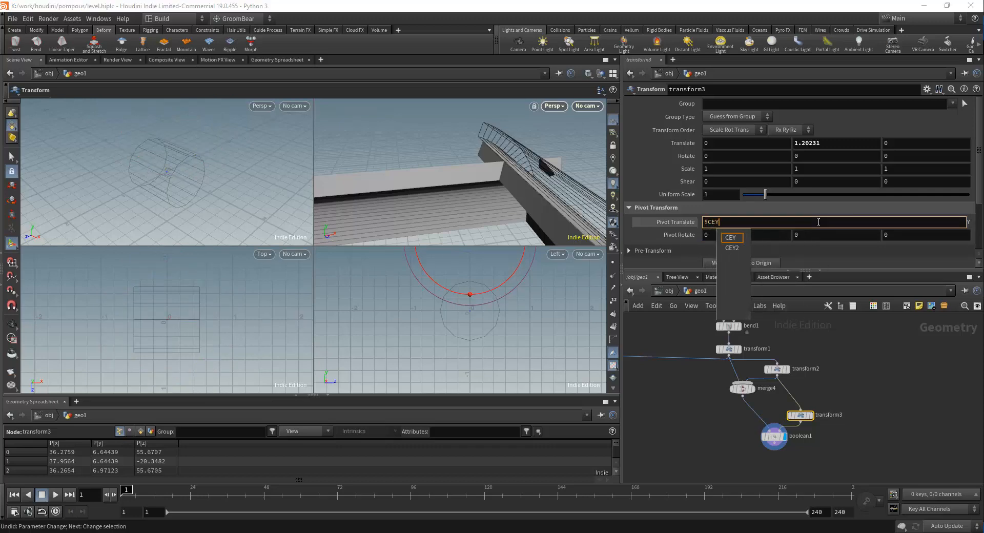
text(Y)
key(Return)
click(894, 222)
text($)
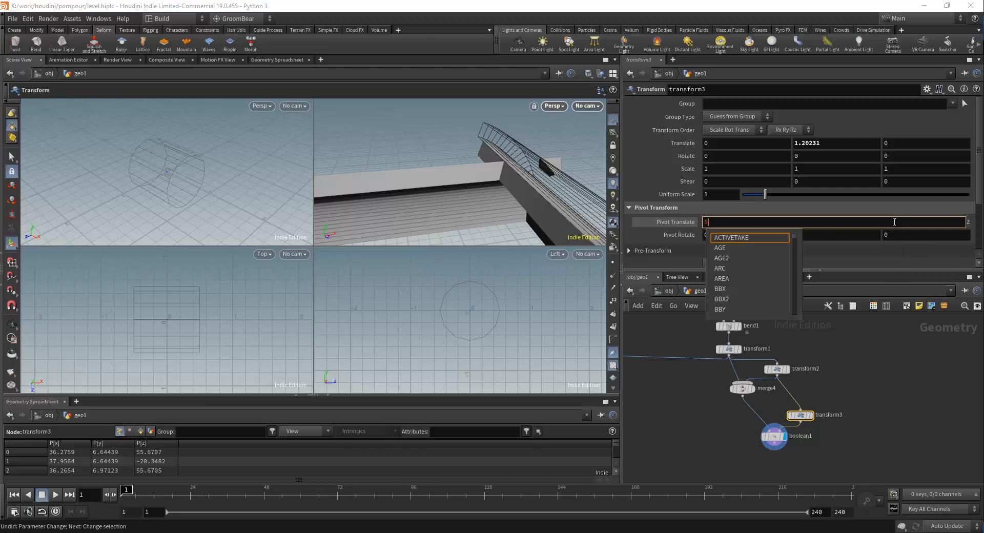
text(CEZ)
key(Return)
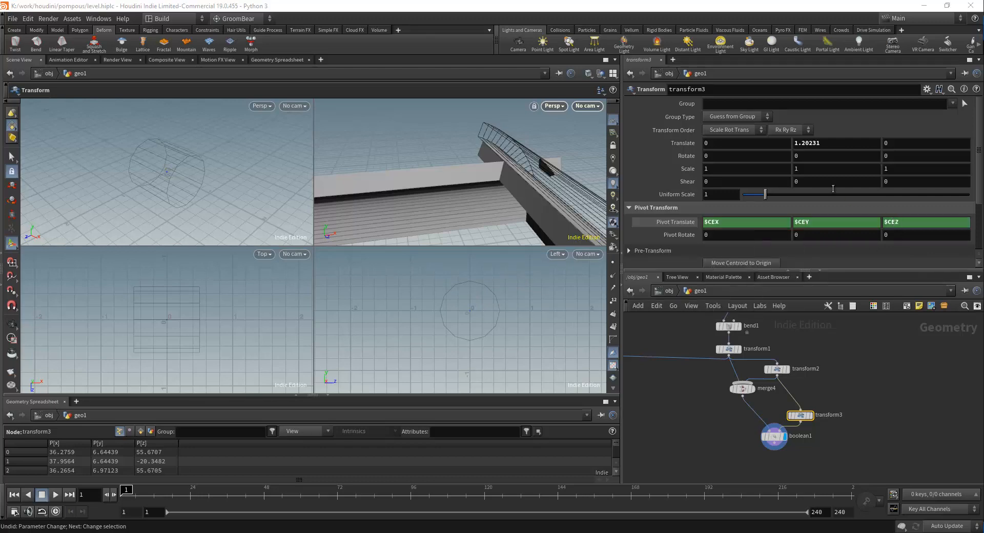
Scale the transform3 copy uniformly to 2.09 and set its Y translation to about 0.41.
drag(766, 192, 787, 195)
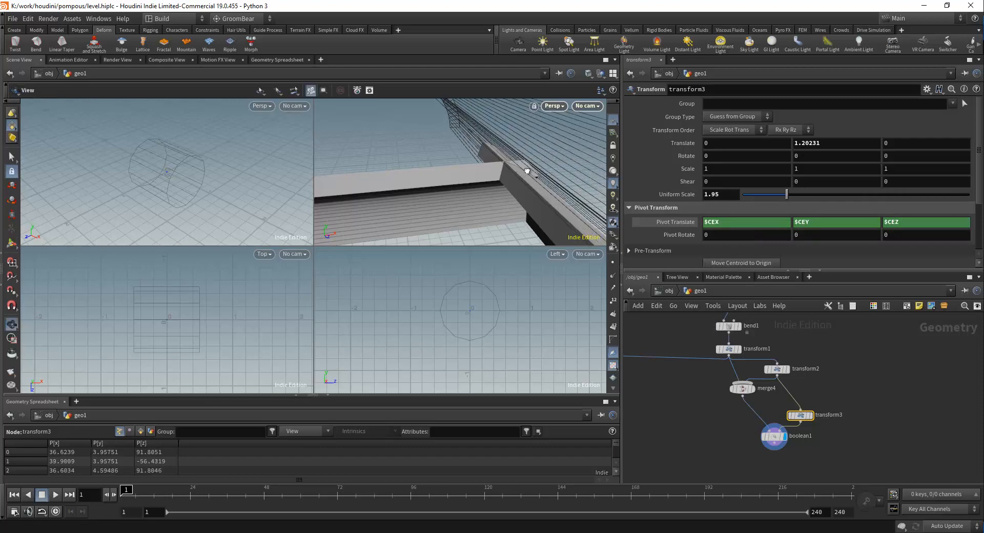
mouse_move(527, 171)
mouse_down()
mouse_move(567, 159)
mouse_move(567, 180)
mouse_move(529, 175)
mouse_up()
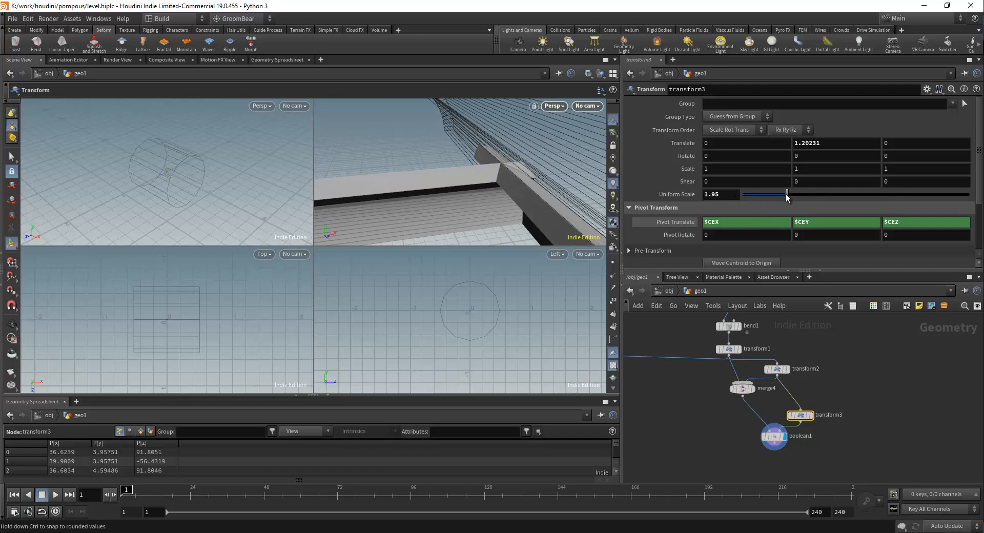
mouse_move(789, 197)
mouse_down()
mouse_move(777, 197)
mouse_move(789, 195)
mouse_up()
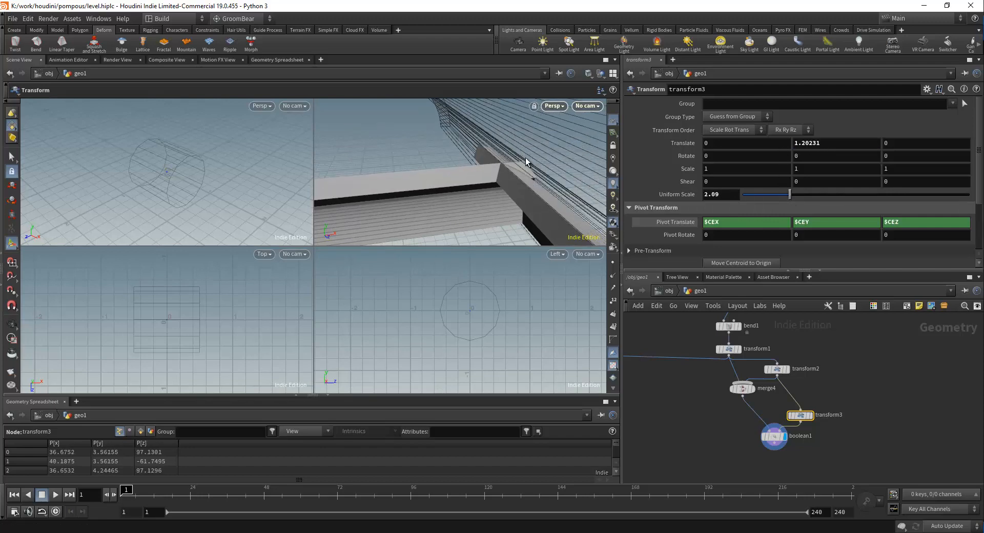
drag(485, 154, 492, 183)
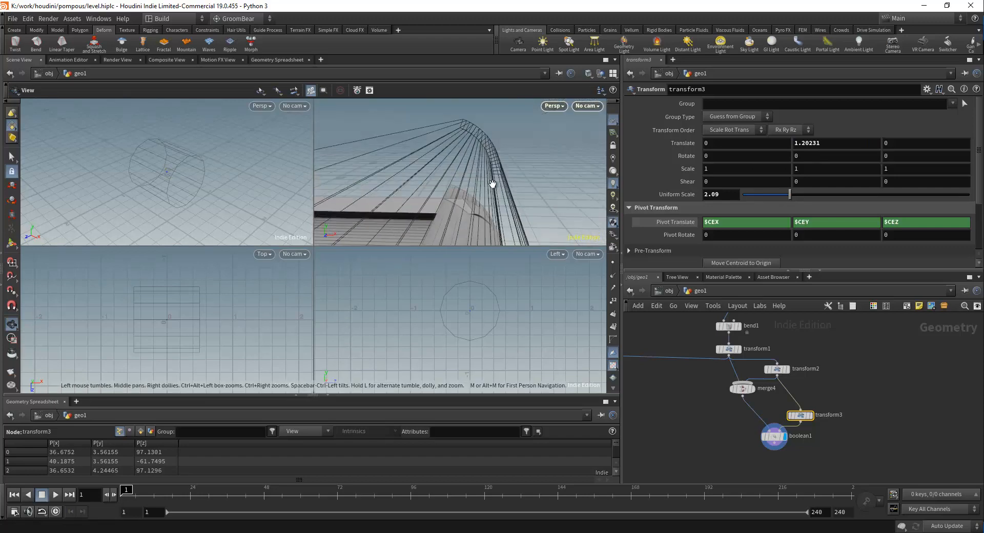
middle_drag(825, 142, 826, 157)
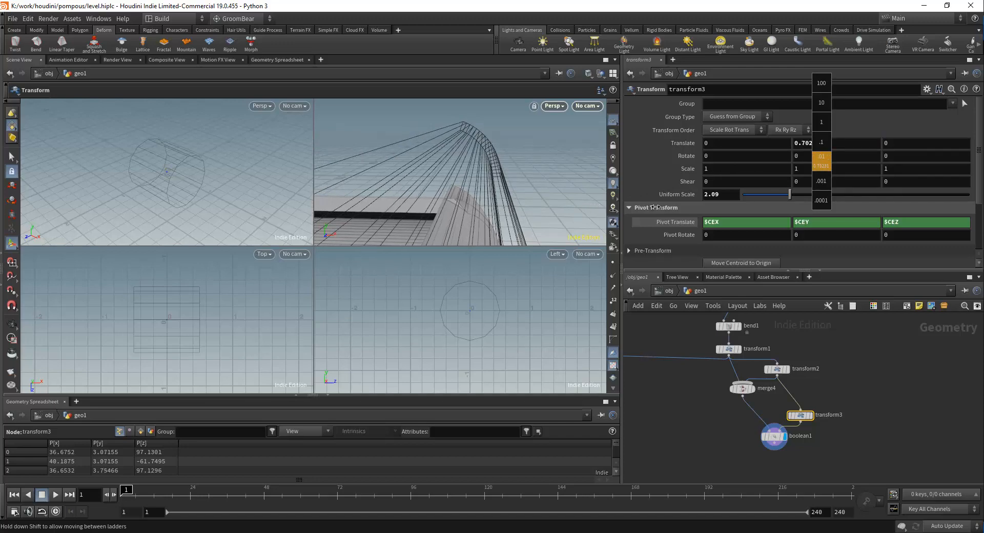
middle_drag(655, 207, 786, 214)
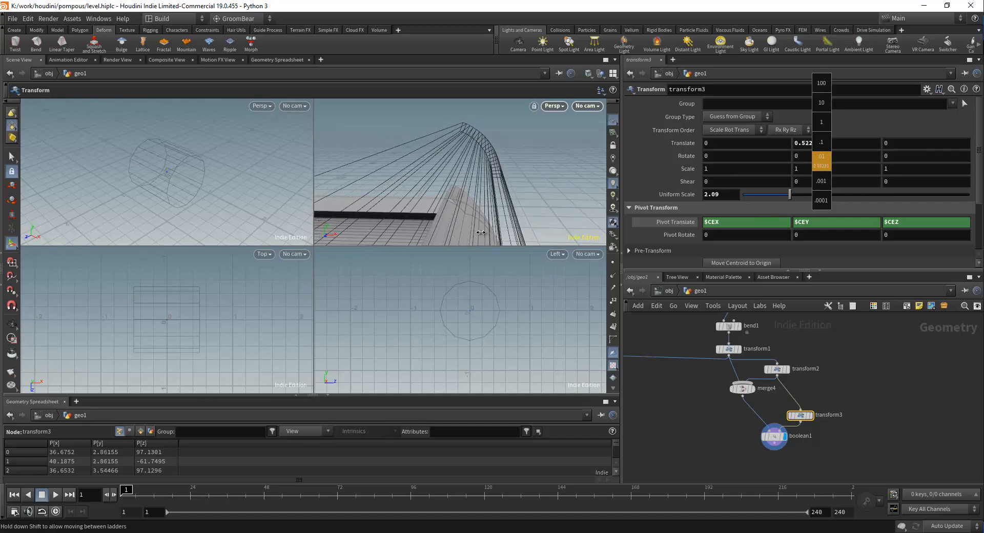
middle_drag(517, 226, 744, 111)
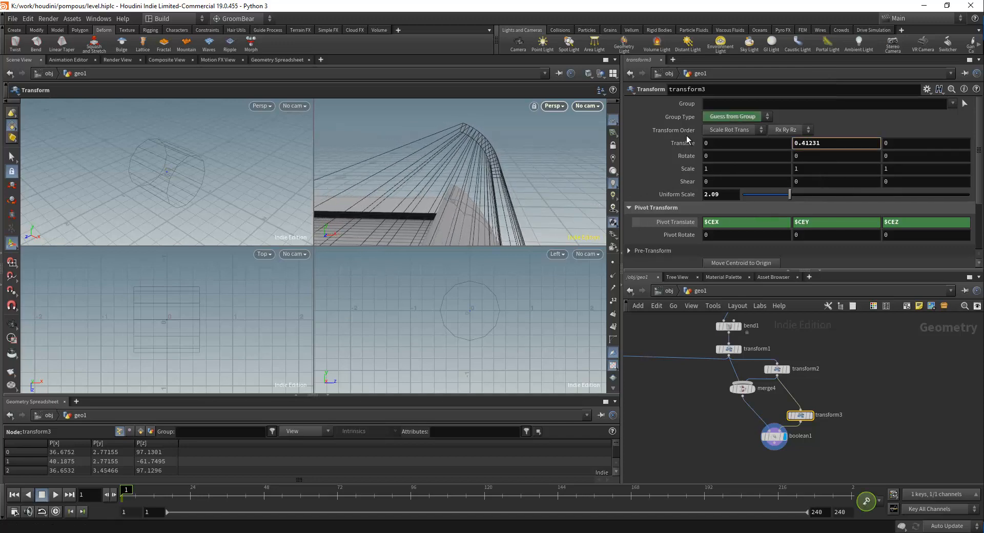
click(755, 116)
click(746, 117)
click(743, 118)
click(752, 116)
click(752, 117)
click(781, 116)
alt+drag(490, 163, 494, 163)
mouse_move(511, 200)
mouse_down()
mouse_move(506, 128)
mouse_move(480, 136)
mouse_move(510, 191)
mouse_up()
drag(508, 199, 650, 275)
scroll(820, 395, down, 3)
scroll(808, 395, up, 3)
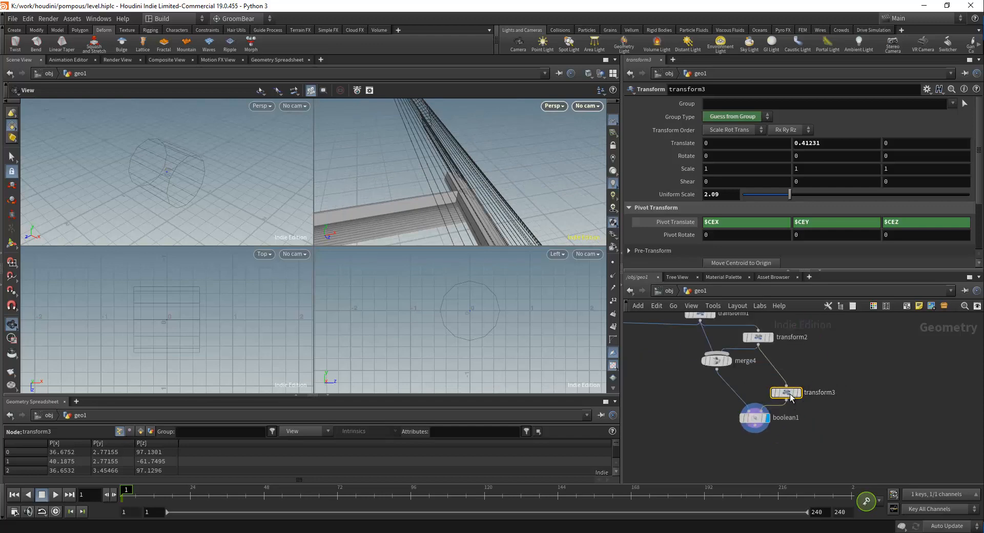
Shift transform3 aside and insert a Merge node between transform3 and boolean1's second input.
drag(787, 391, 875, 394)
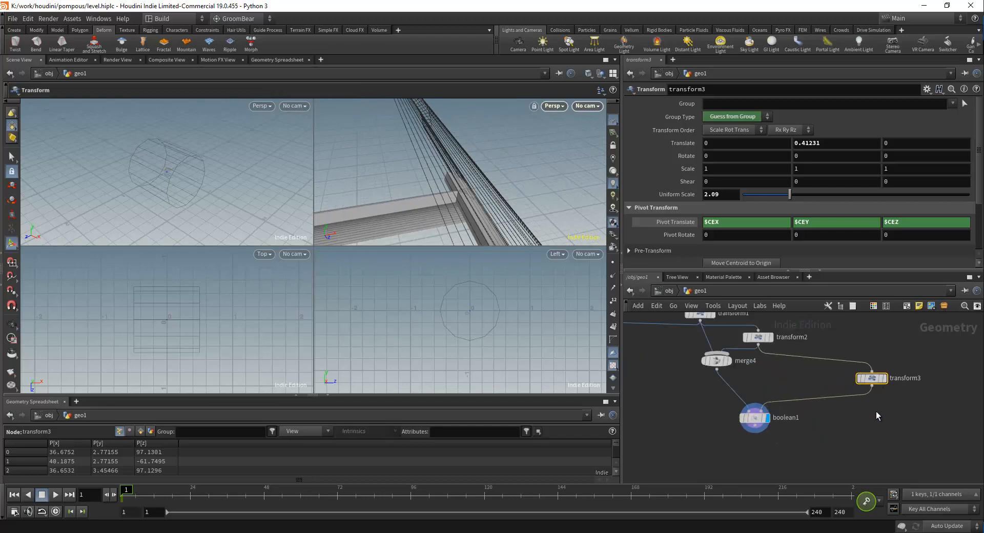
scroll(874, 412, down, 2)
key(Tab)
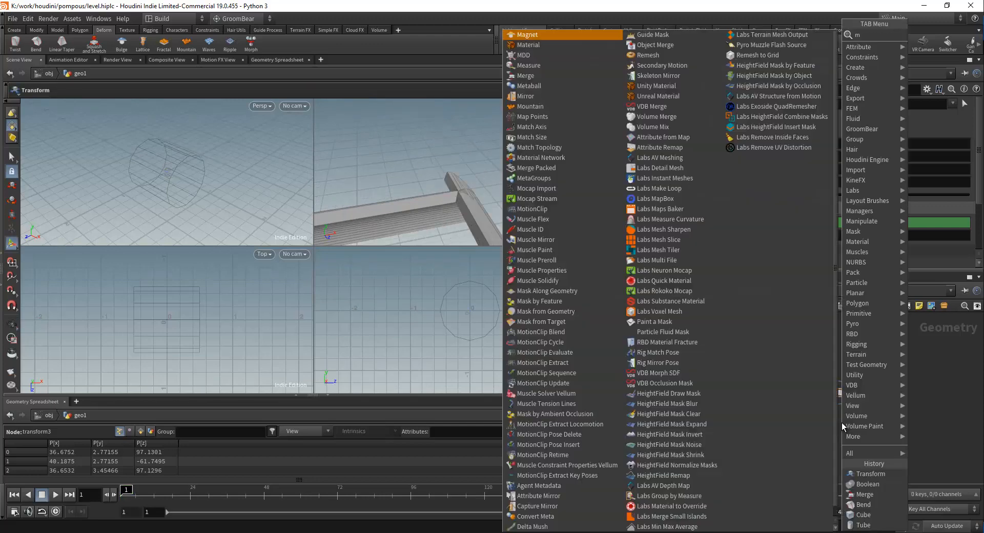
text(merge)
key(Return)
click(842, 422)
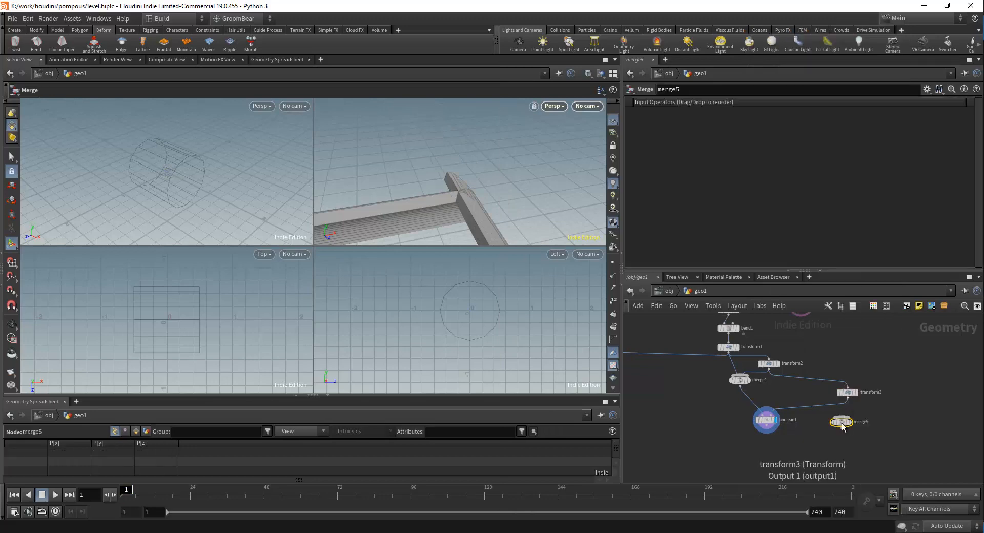
click(848, 399)
click(842, 416)
click(772, 425)
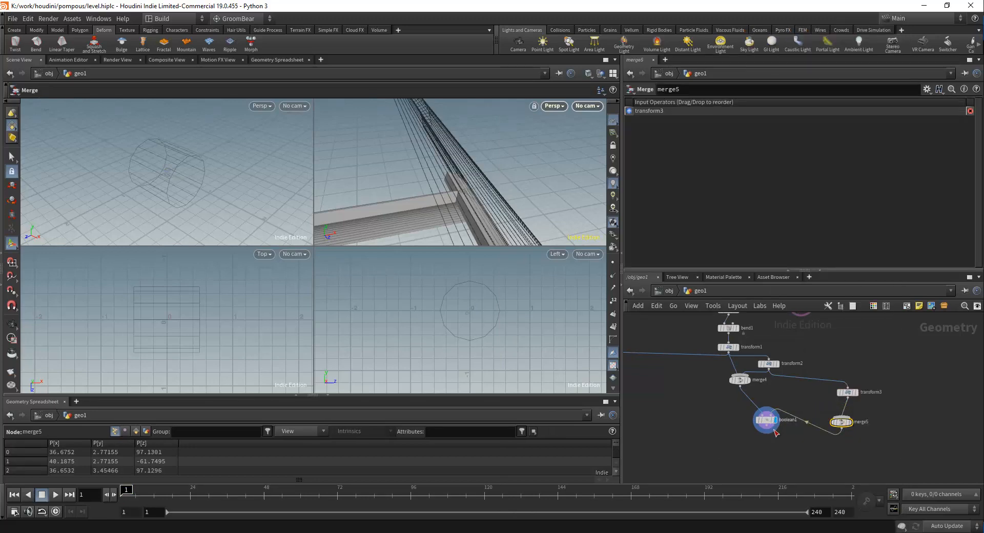
Tidy the node layout, lining up the box1 chain above merge4 and boolean1, and transform3 above merge5.
drag(768, 422, 749, 444)
middle_drag(774, 395, 804, 412)
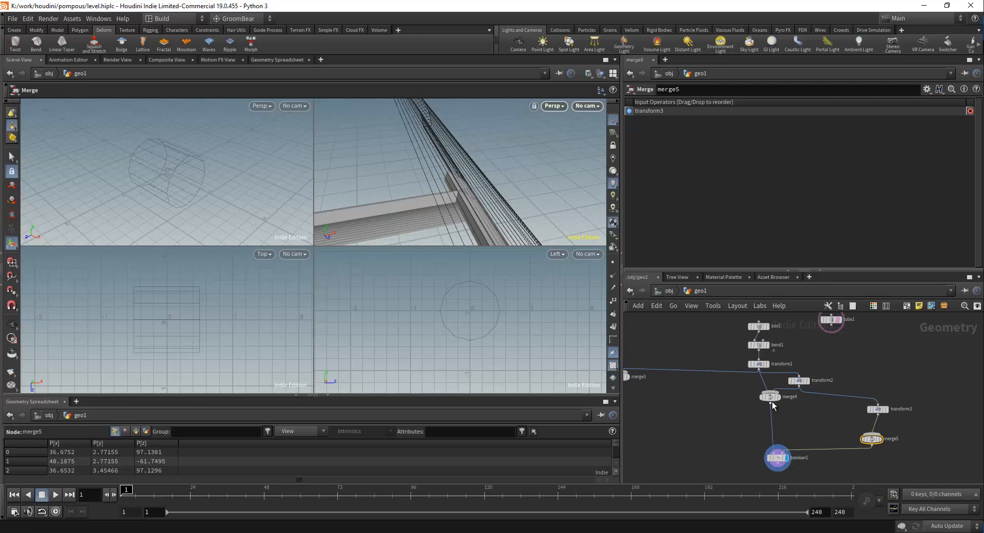
drag(772, 401, 736, 407)
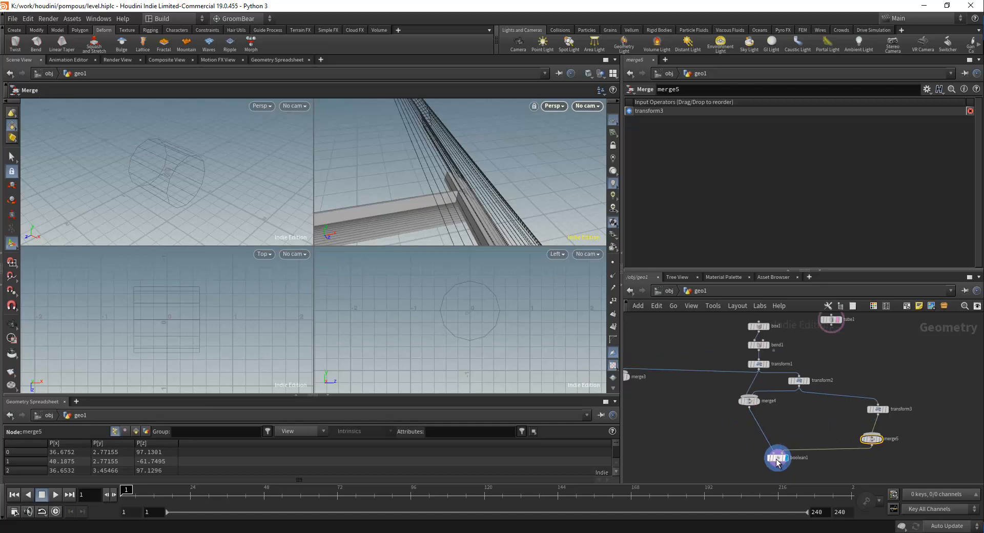
drag(789, 382, 757, 349)
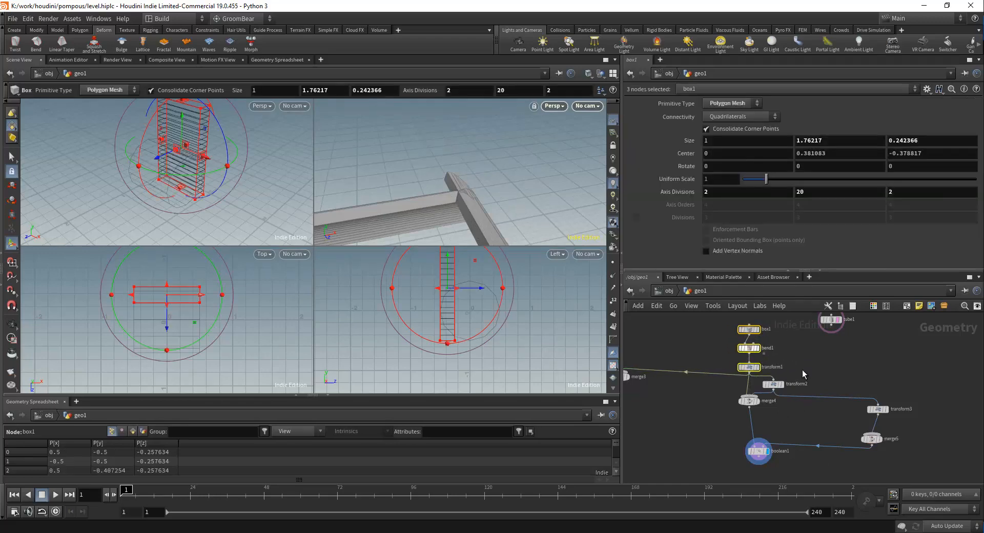
click(801, 393)
drag(912, 398, 861, 449)
drag(878, 410, 860, 436)
click(874, 421)
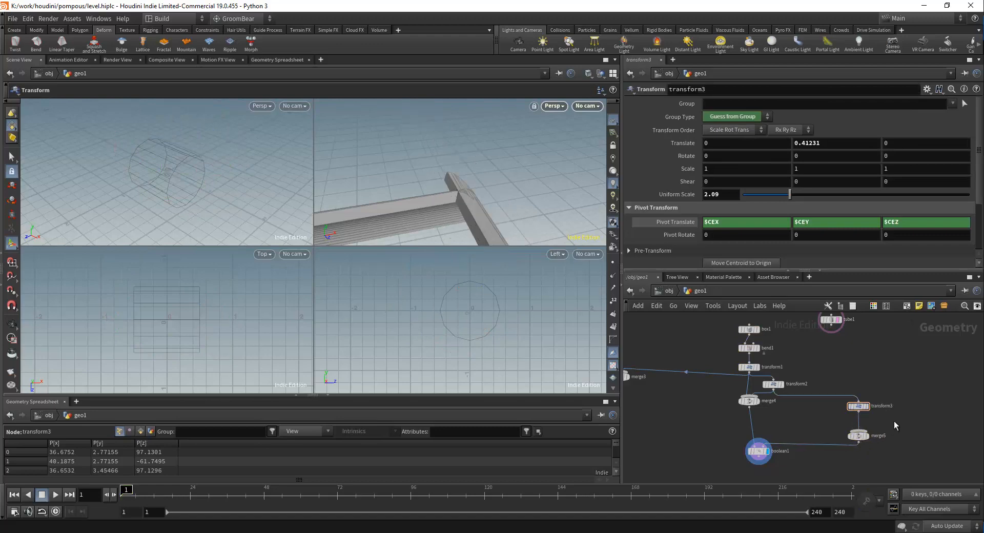
Create a network box around transform3 and merge5, place it closer to the main chain, and keep boolean1 displayed.
click(907, 306)
drag(851, 349, 917, 388)
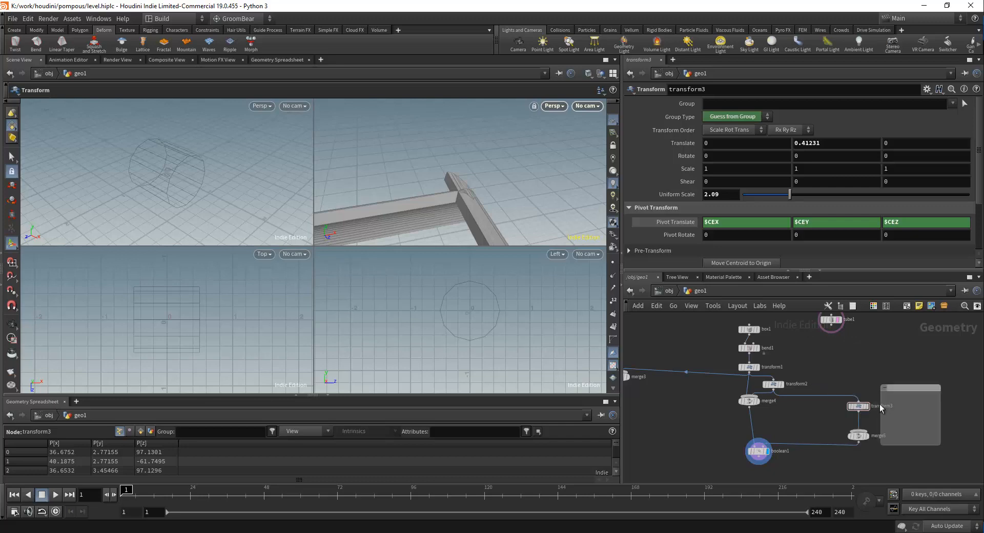
drag(841, 394, 867, 447)
drag(859, 408, 901, 403)
click(910, 401)
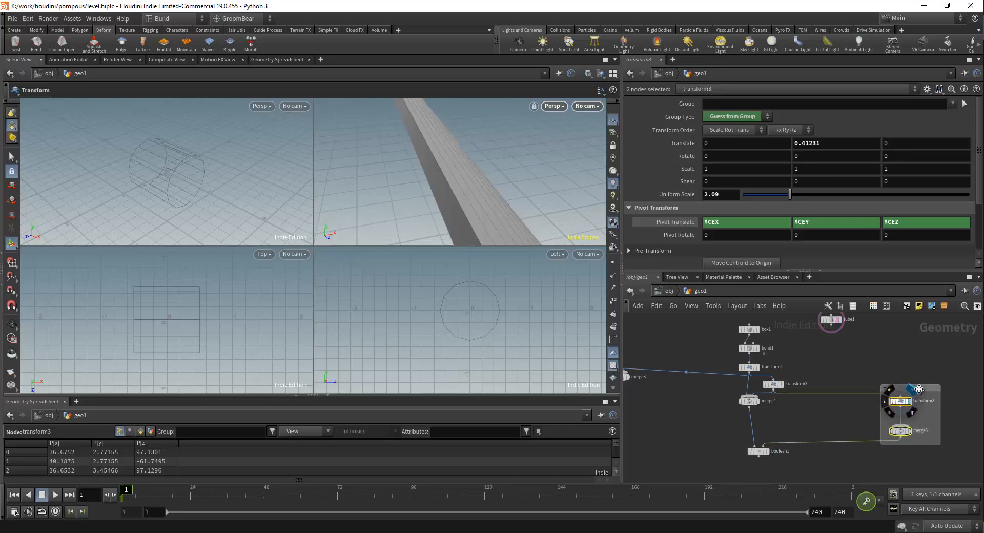
click(768, 451)
drag(940, 420, 900, 424)
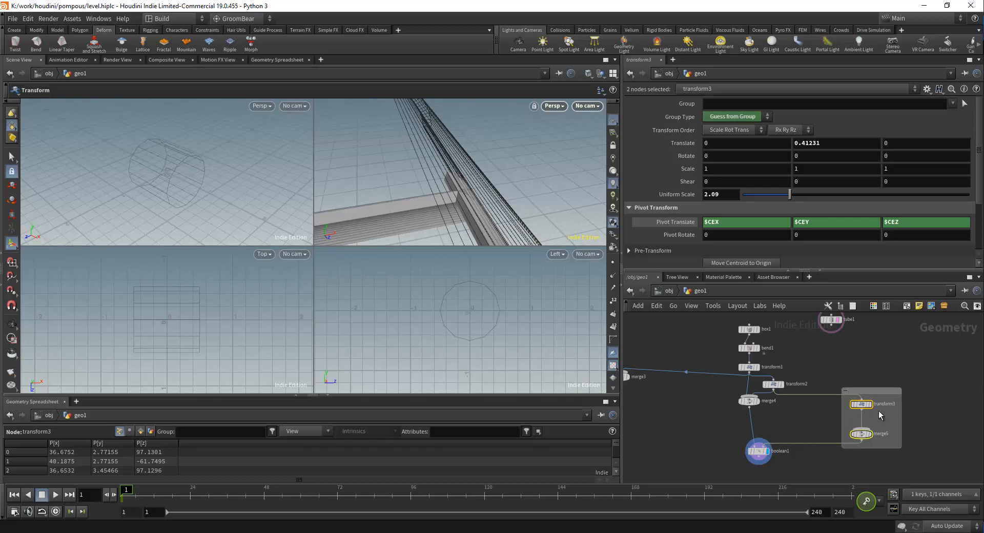
Title the network box "negative crown molding" and move boolean1 lower beneath merge4.
double_click(867, 391)
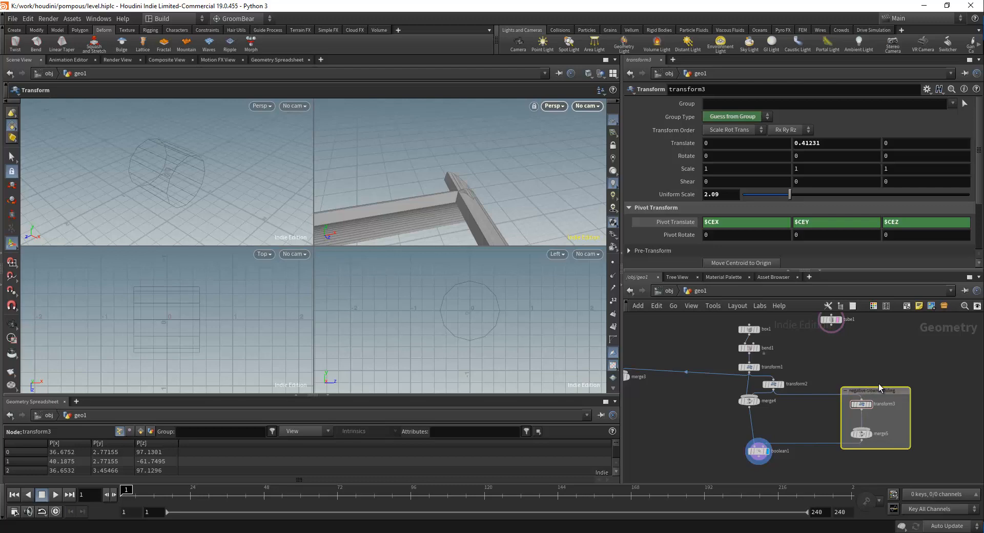
middle_drag(787, 423, 804, 402)
drag(770, 385, 776, 388)
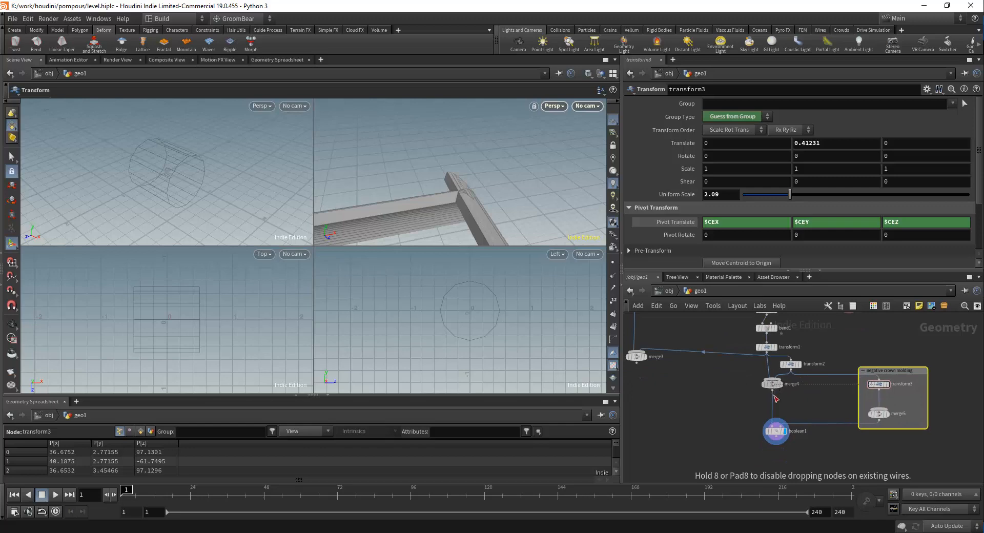
drag(774, 436, 773, 453)
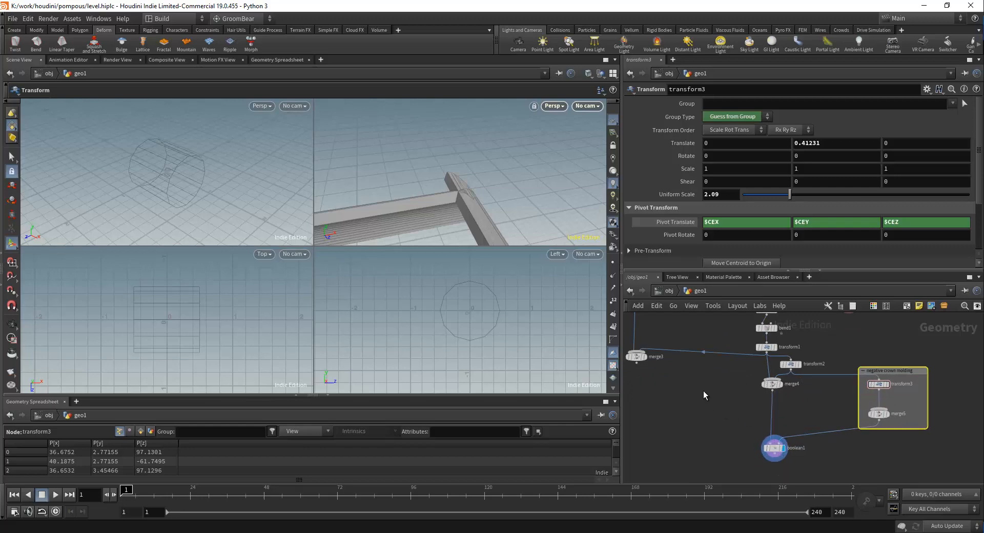
key(Escape)
drag(505, 209, 464, 224)
Raise transform2 slightly and enlarge the negative crown molding network box sideways and upwards around transform3 and merge5.
middle_drag(804, 409, 782, 412)
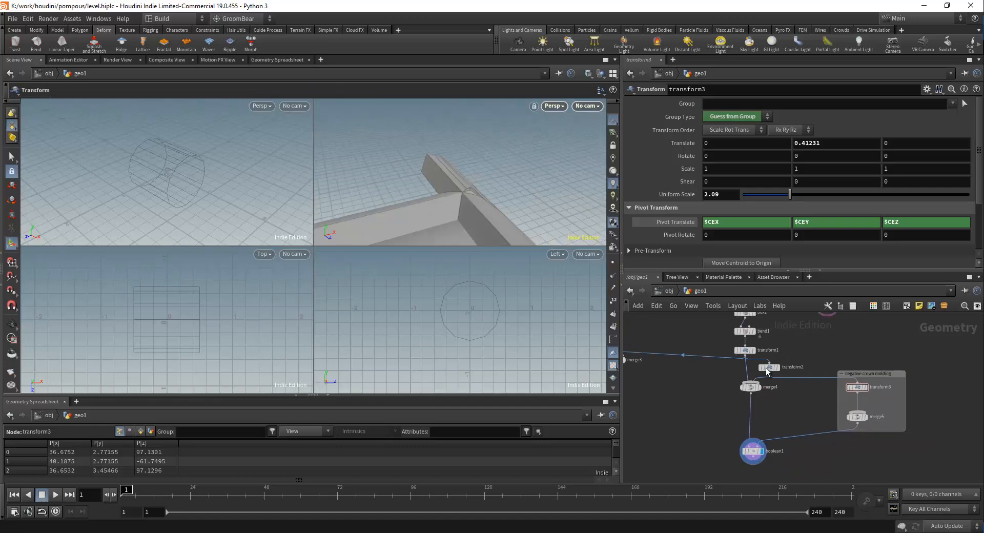
drag(771, 366, 773, 362)
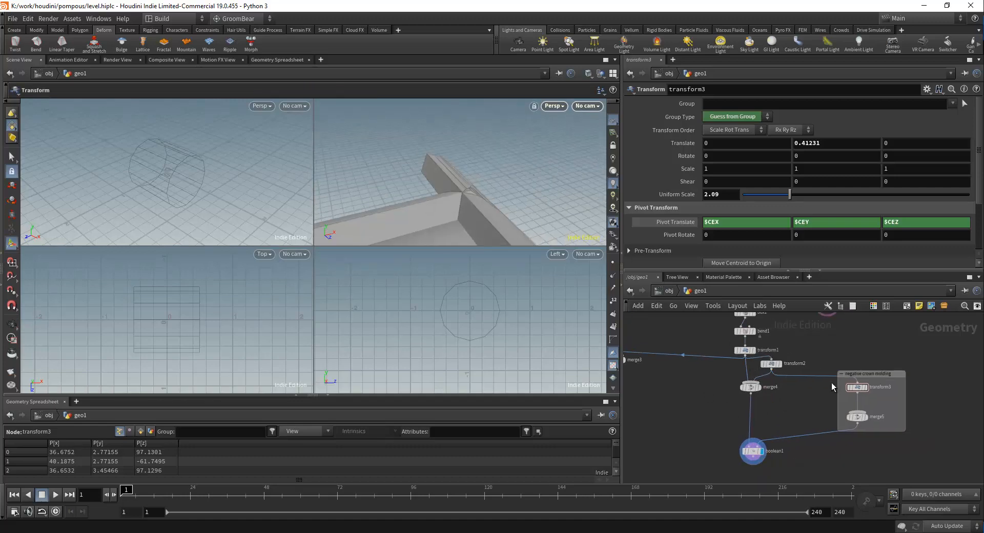
drag(838, 399, 822, 400)
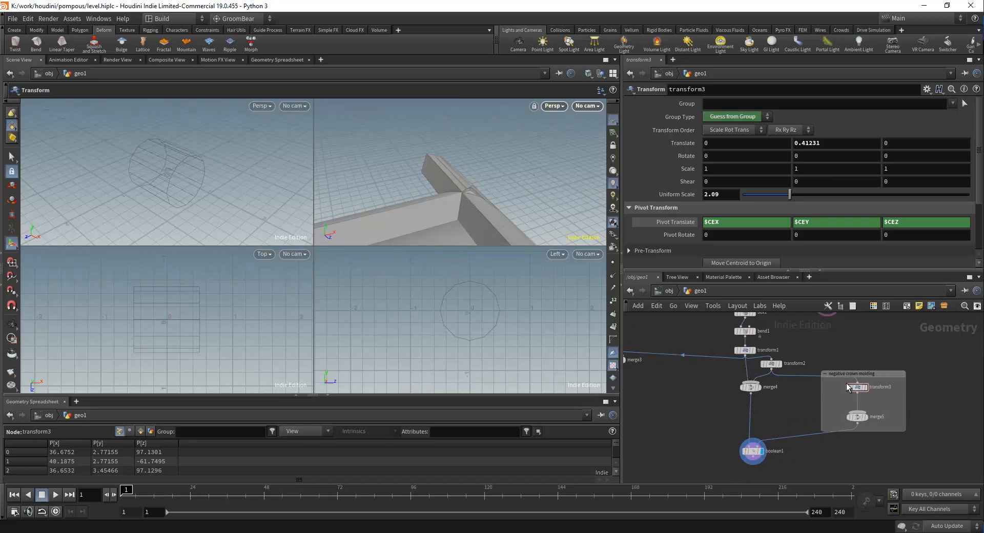
click(857, 387)
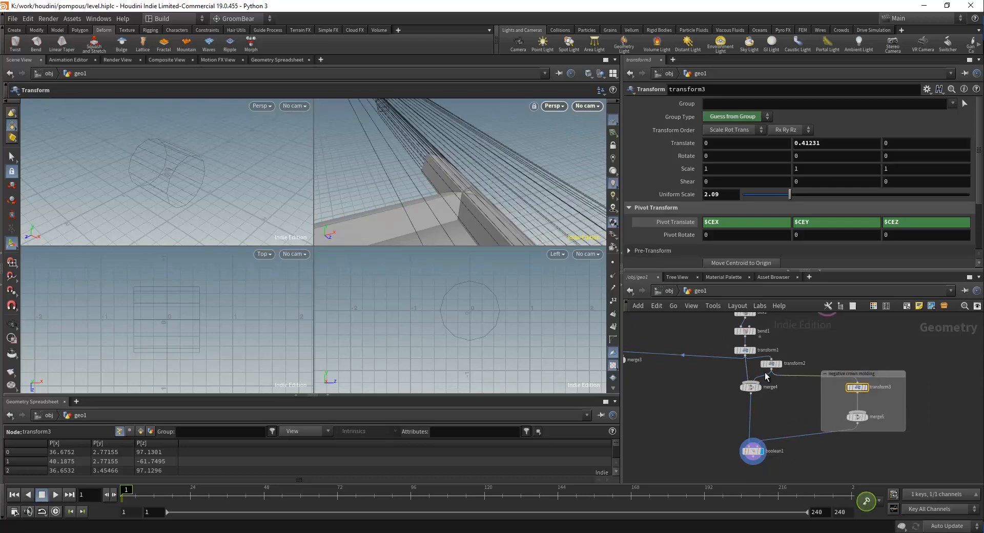
drag(846, 371, 844, 362)
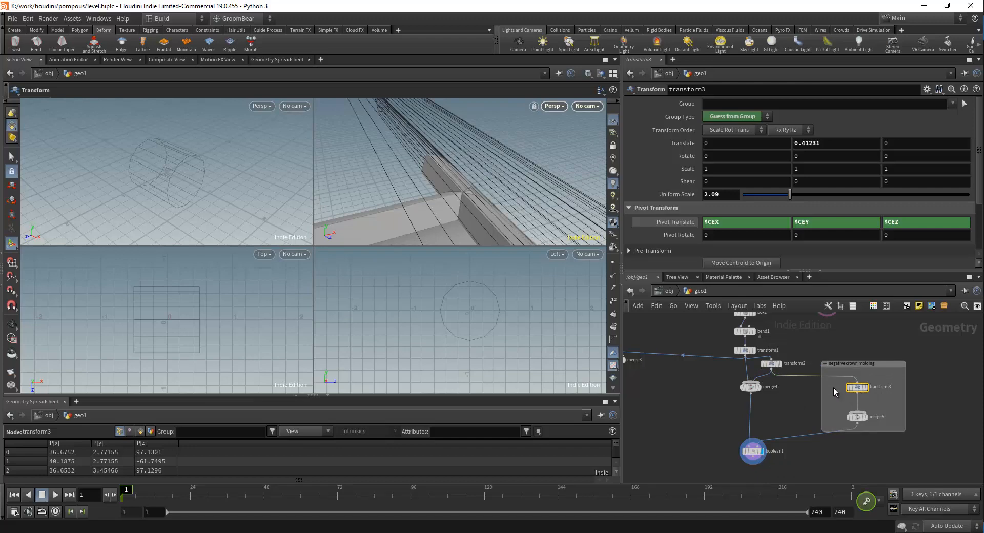
right_click(834, 387)
click(814, 399)
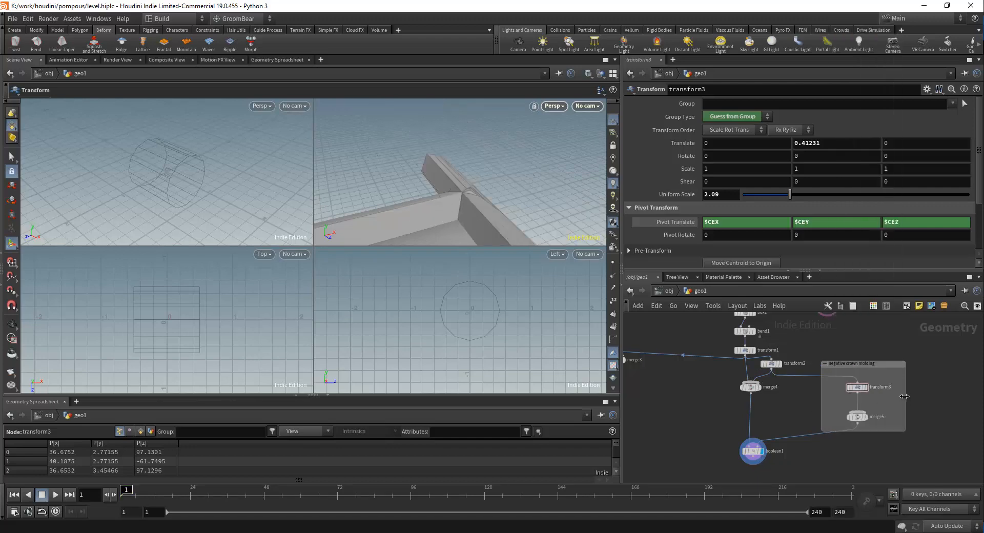
drag(904, 396, 931, 396)
Duplicate transform3 inside the network box with transform1 feeding the copy, and line up transform2 between transform1 and merge4.
alt+drag(855, 388, 743, 411)
click(822, 382)
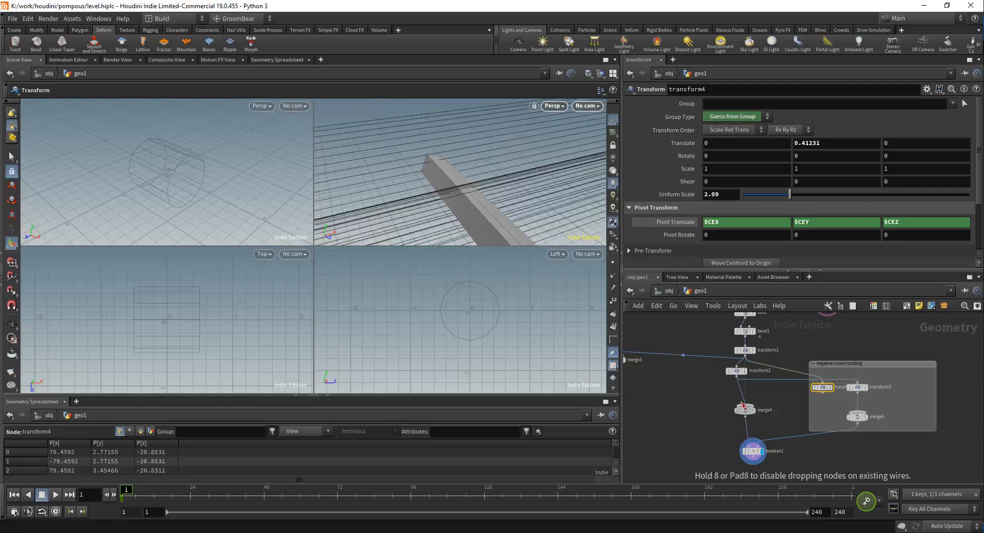
drag(742, 372, 750, 380)
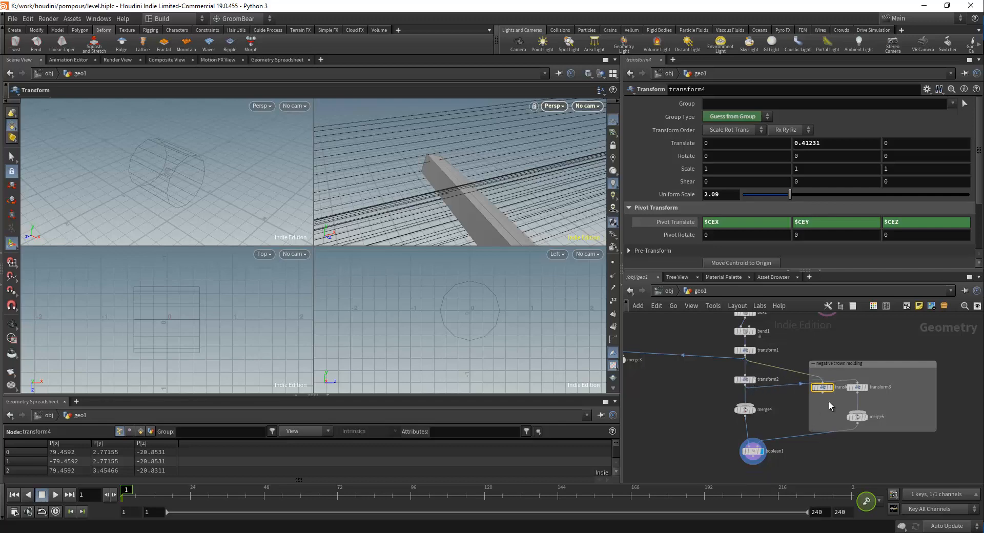
Stack transform3 and merge5 beneath transform4, extend the network box downwards, and align boolean1 under merge4.
drag(857, 388, 823, 407)
middle_drag(921, 394, 936, 351)
drag(902, 388, 908, 437)
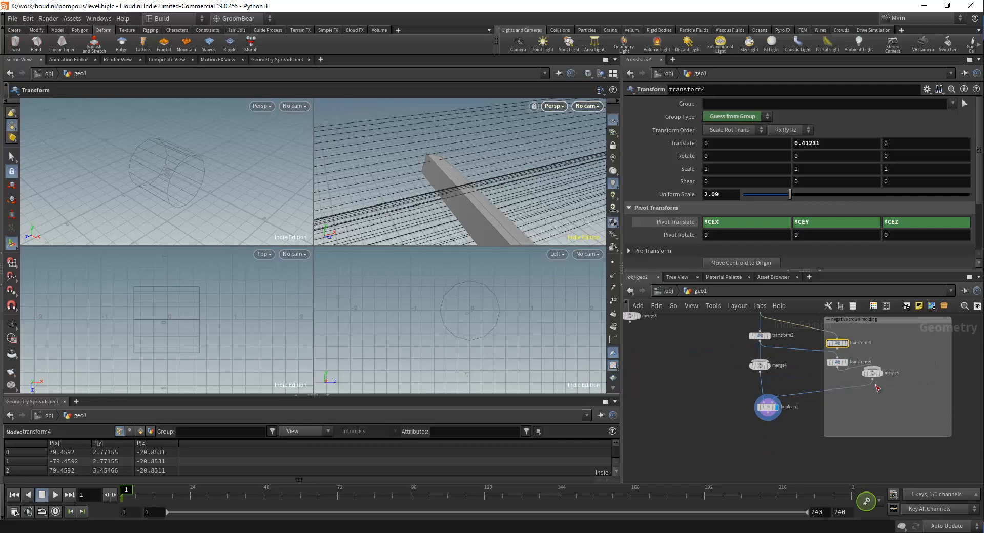
drag(873, 375, 843, 388)
drag(769, 408, 761, 410)
scroll(890, 367, down, 1)
middle_drag(890, 367, 887, 397)
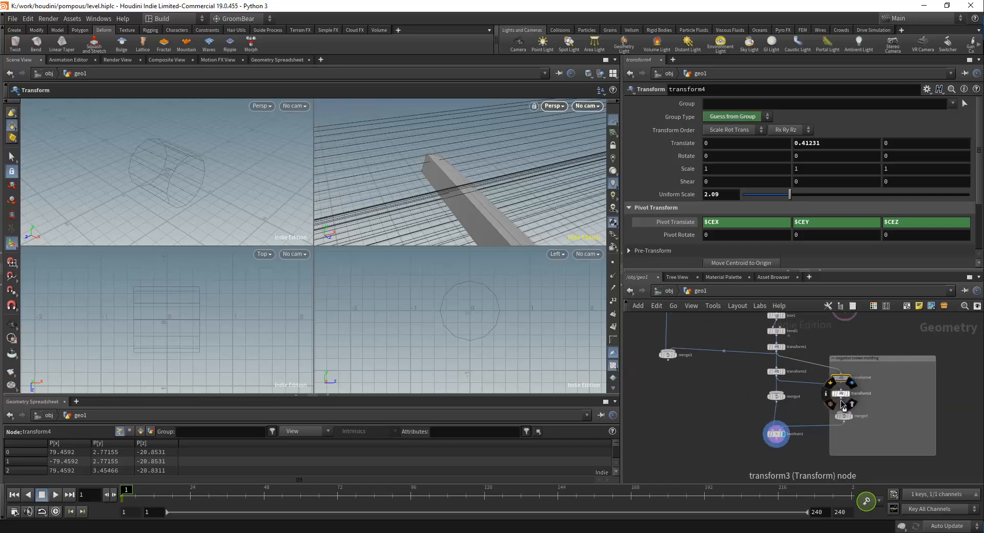
drag(841, 398, 850, 372)
scroll(863, 381, up, 2)
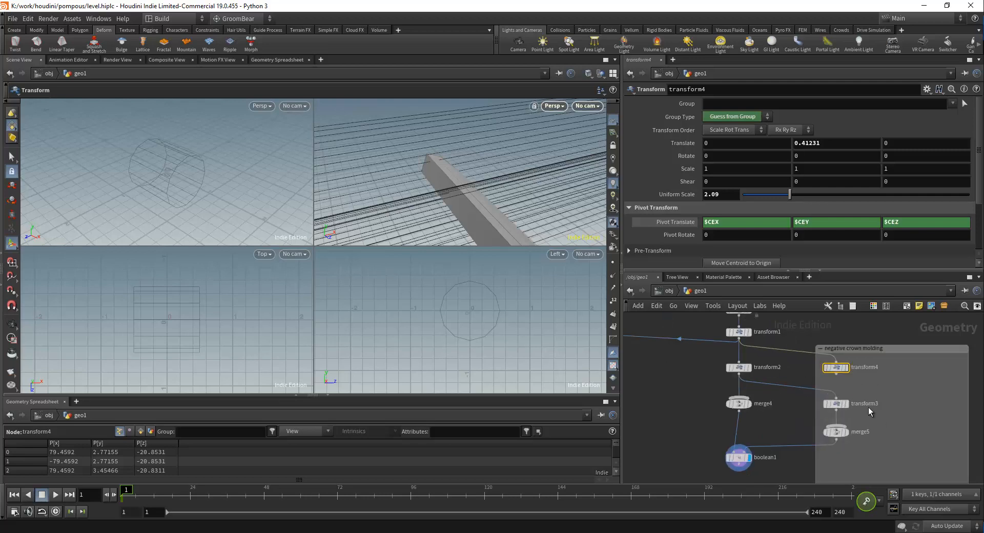
Offset transform3 and transform2 sideways to separate their wires from the vertical branches, and check merge4's inputs.
drag(846, 403, 839, 410)
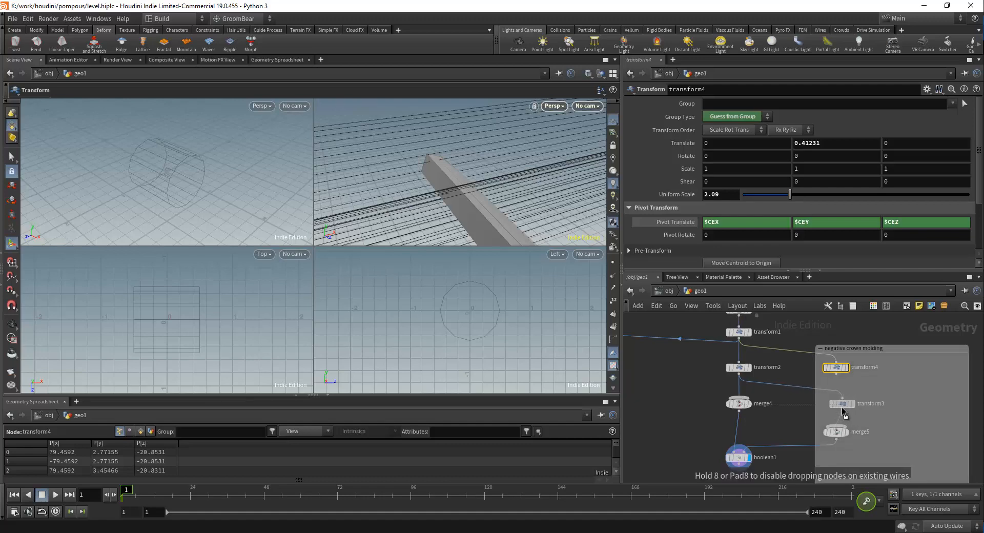
drag(852, 409, 856, 409)
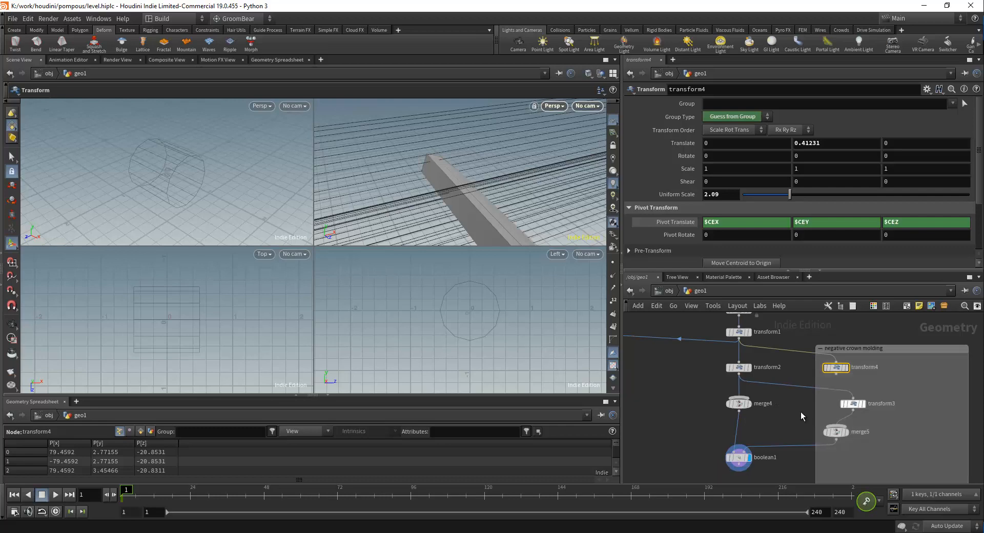
middle_drag(788, 423, 748, 396)
drag(761, 378, 738, 409)
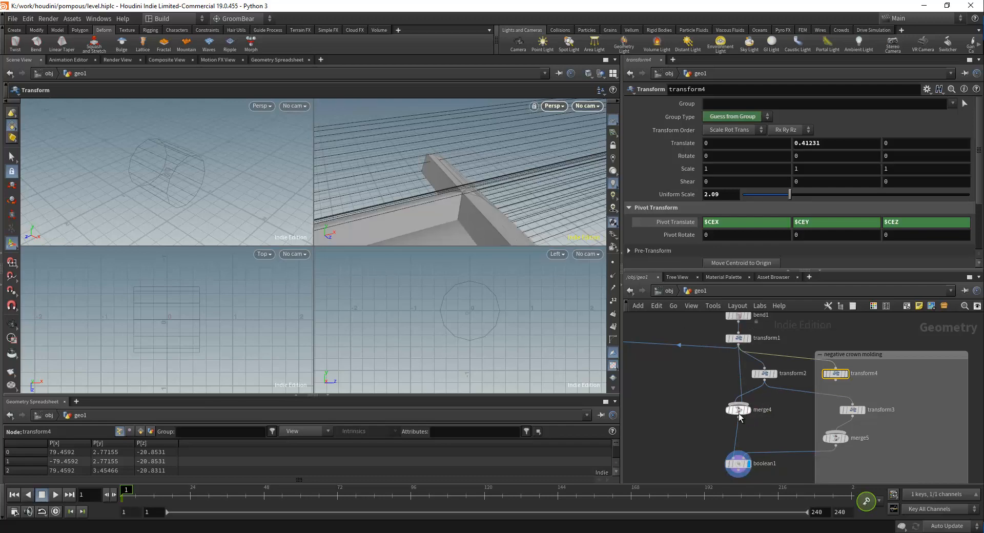
click(739, 411)
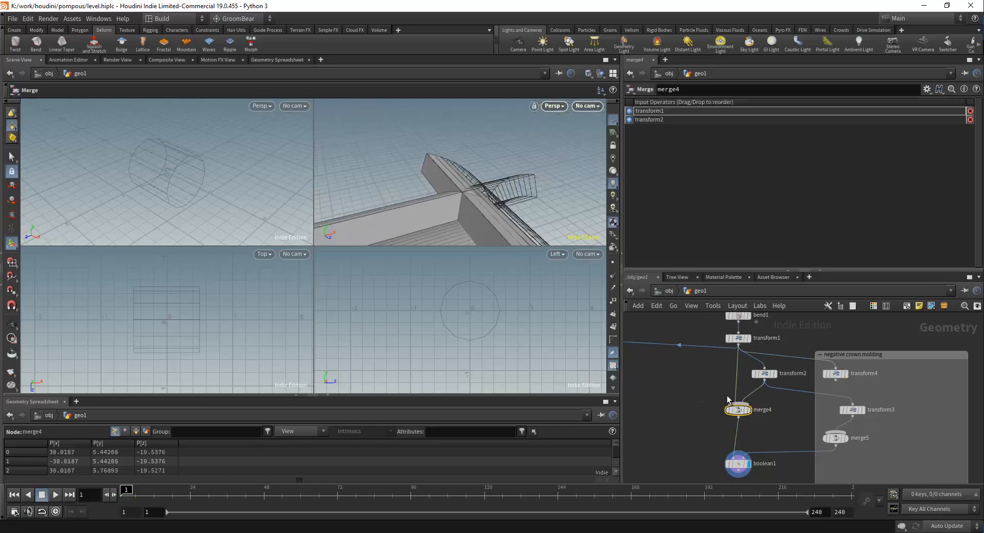
drag(763, 382, 759, 379)
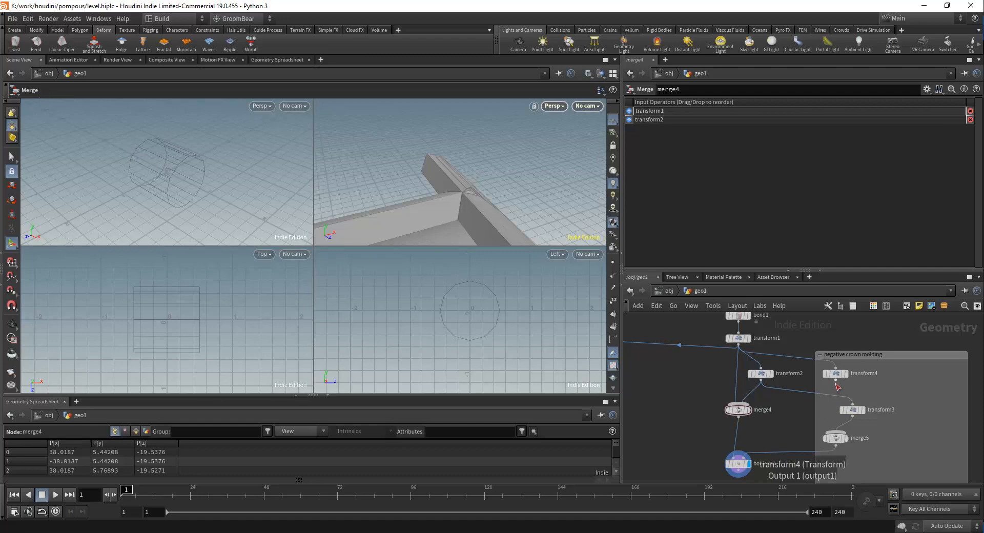
Connect transform4 to merge5 alongside transform3 and shift transform3 slightly aside.
drag(839, 392, 836, 435)
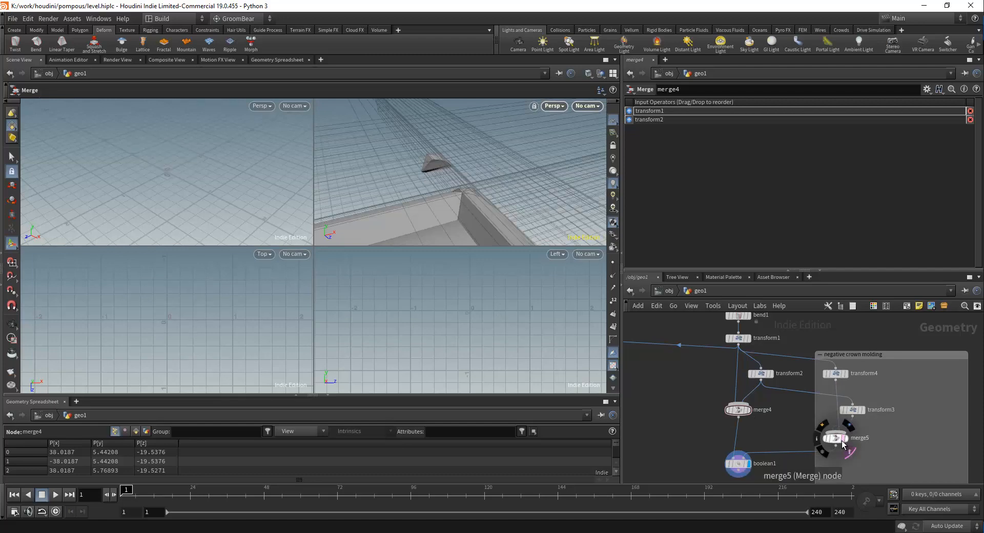
click(836, 439)
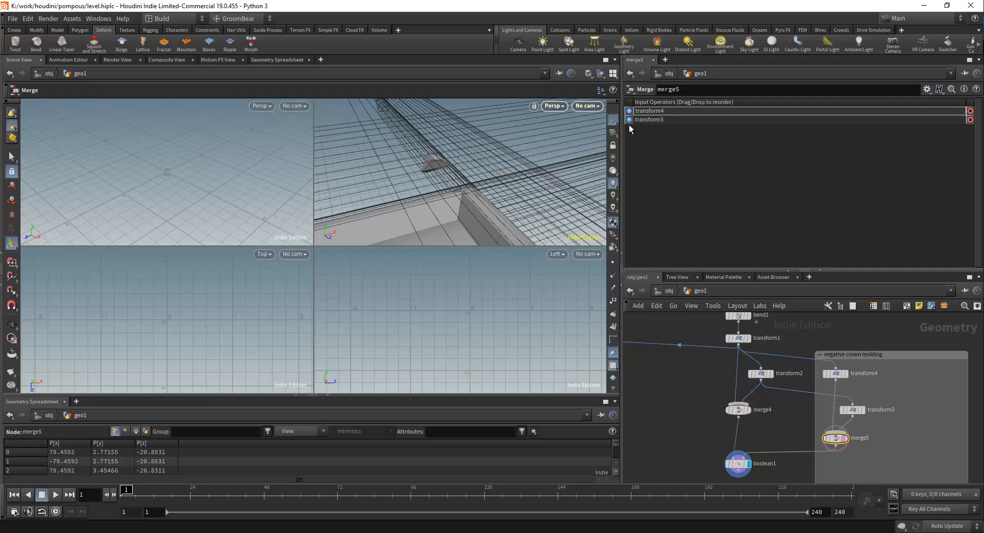
click(894, 423)
drag(857, 411, 860, 413)
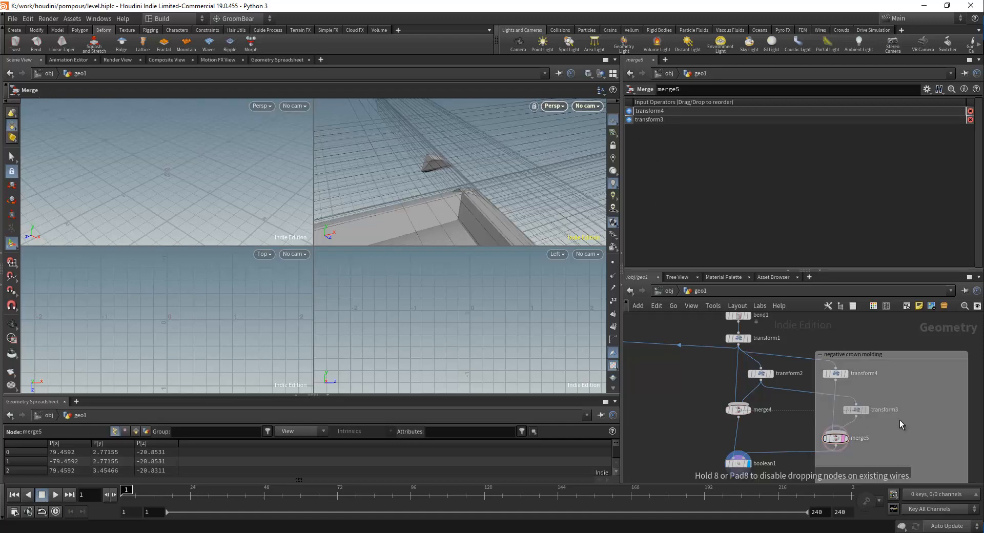
Select boolean1 and examine its subtraction result around the wall corner from another angle.
middle_drag(895, 410, 907, 386)
click(750, 441)
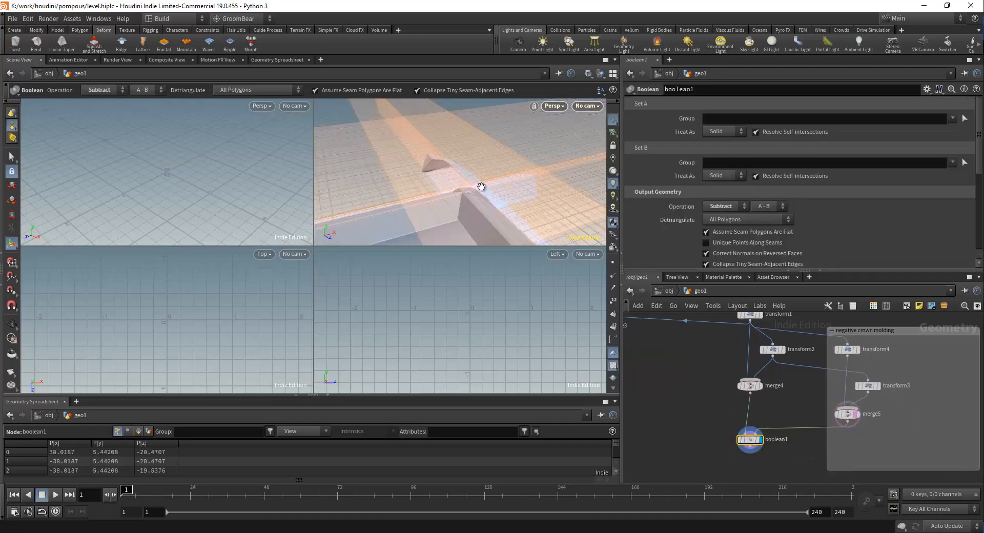
key(Escape)
drag(490, 187, 409, 196)
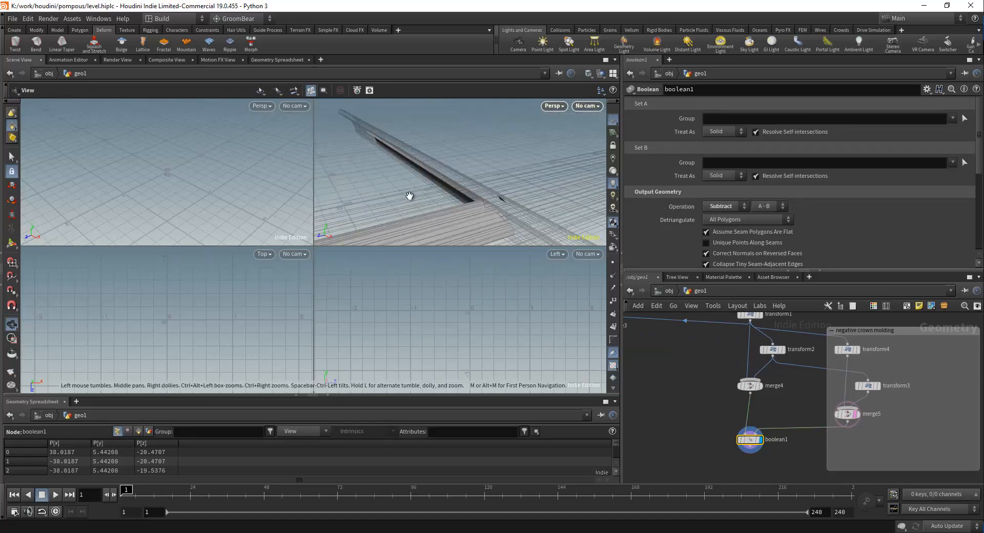
Set the uniform scale of the transform4 node in the negative crown molding group to 2.47.
key(Return)
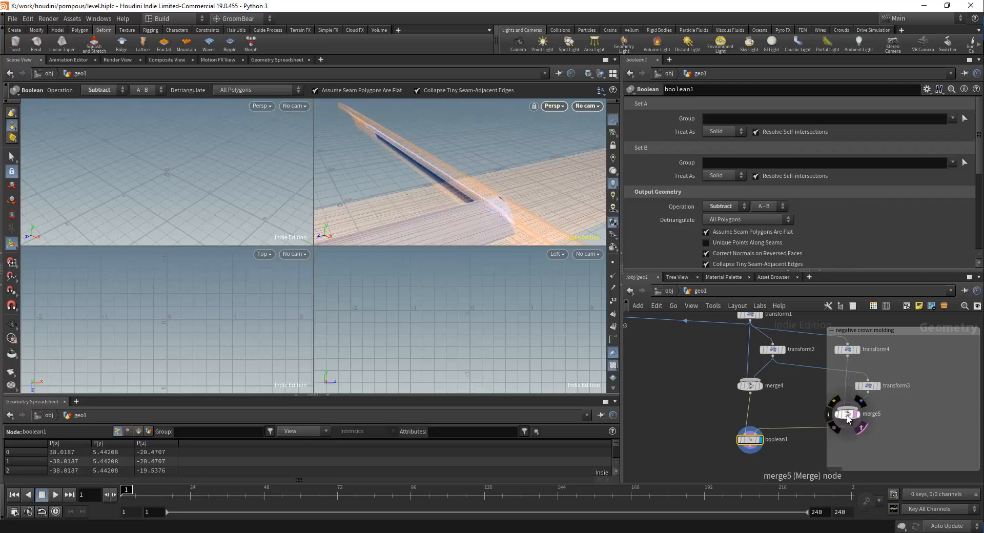
click(847, 415)
click(848, 350)
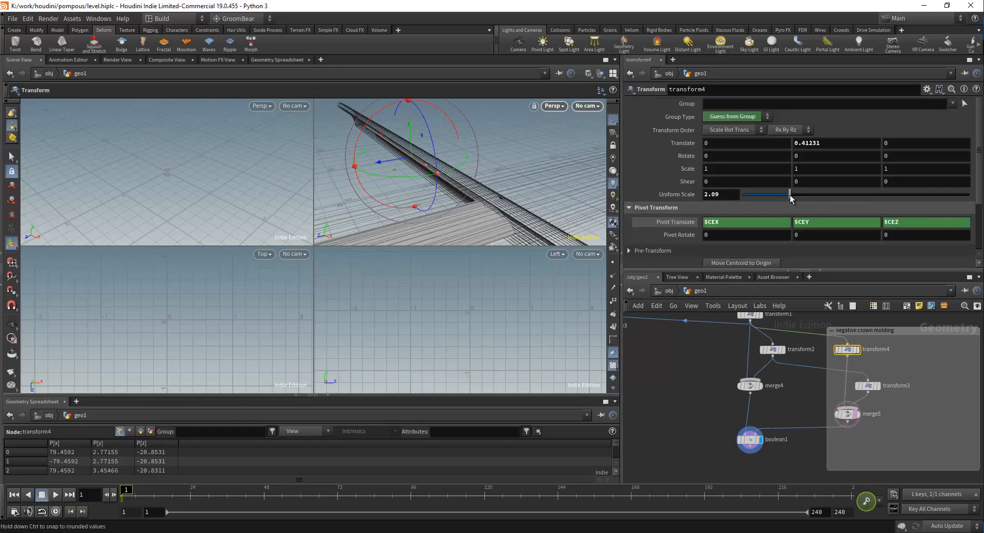
drag(796, 196, 799, 196)
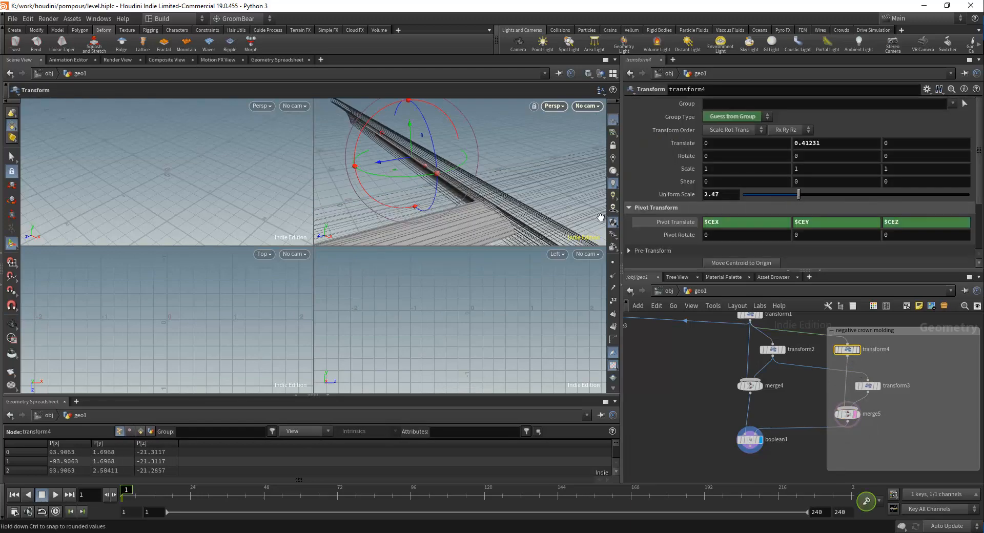
key(Escape)
Examine the trimmed crown molding ends in the perspective view and the nodes feeding boolean1.
drag(473, 198, 456, 169)
key(Return)
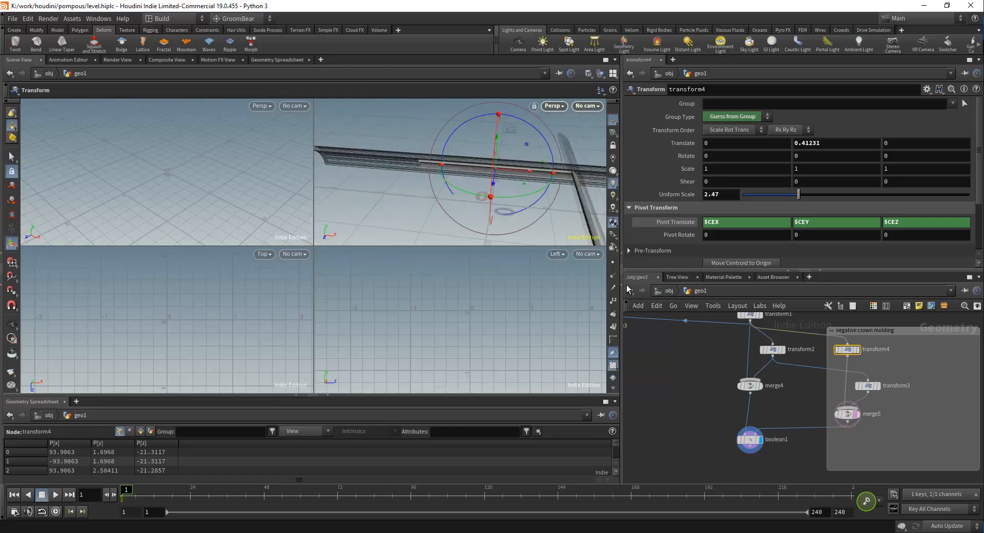
scroll(698, 397, down, 5)
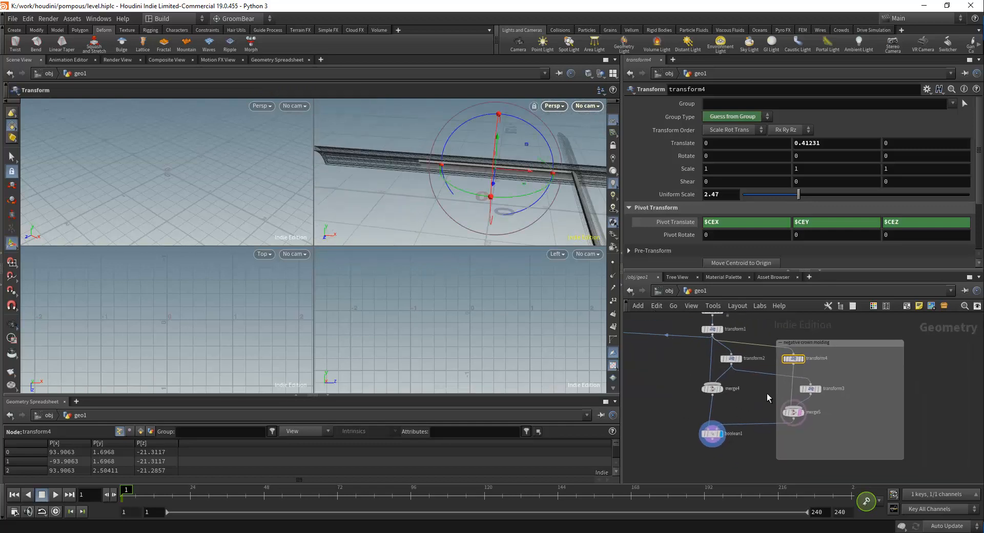
middle_drag(763, 417, 768, 406)
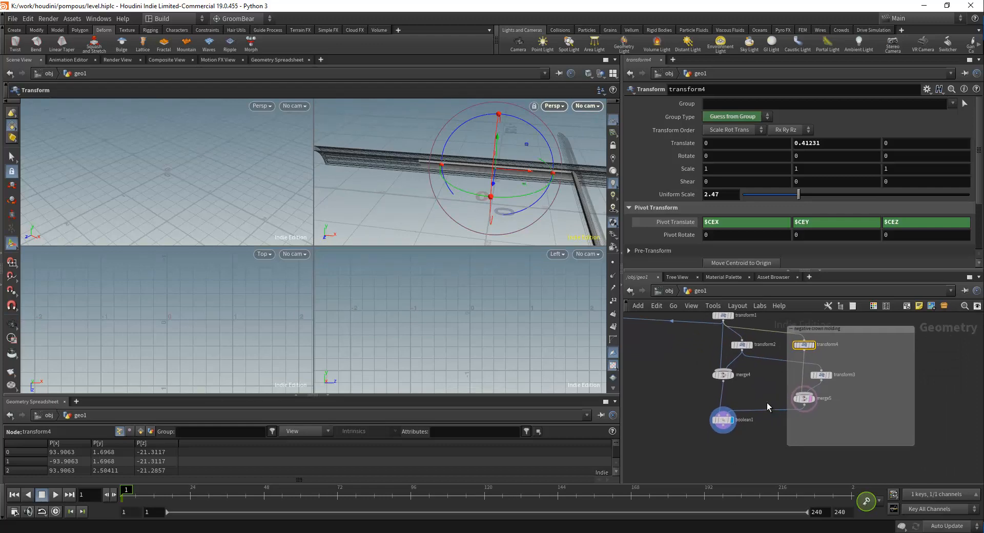
middle_drag(830, 412, 815, 437)
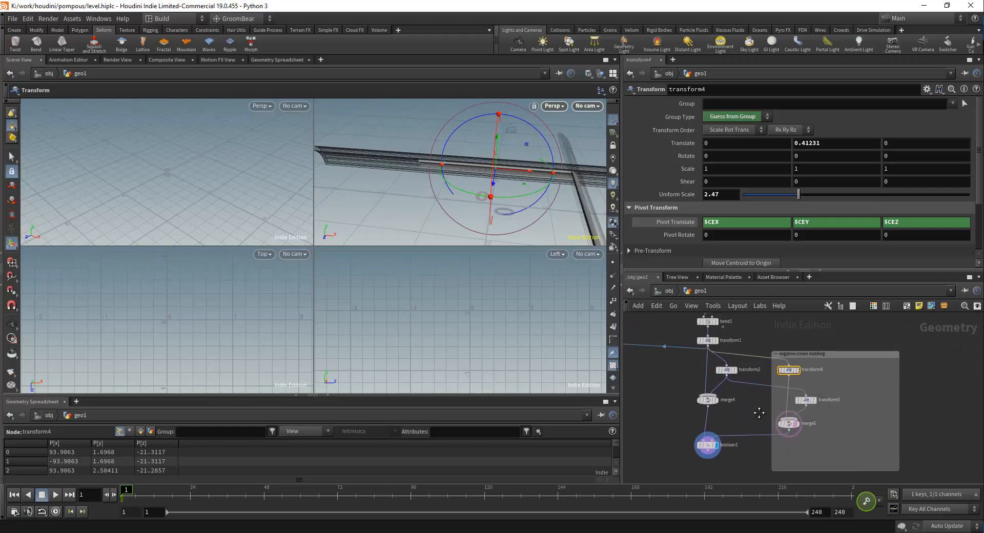
middle_drag(759, 413, 776, 402)
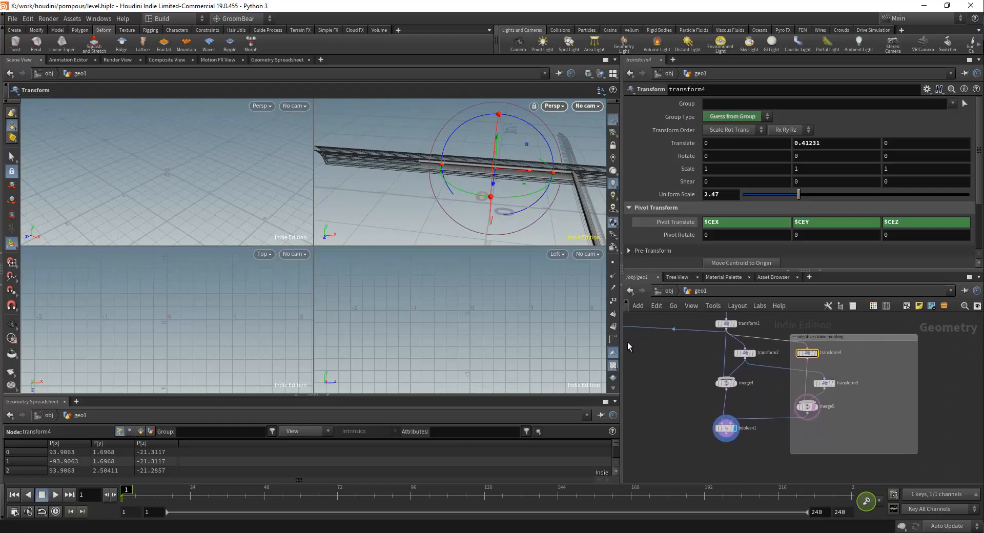
alt+drag(387, 171, 404, 161)
scroll(425, 162, up, 5)
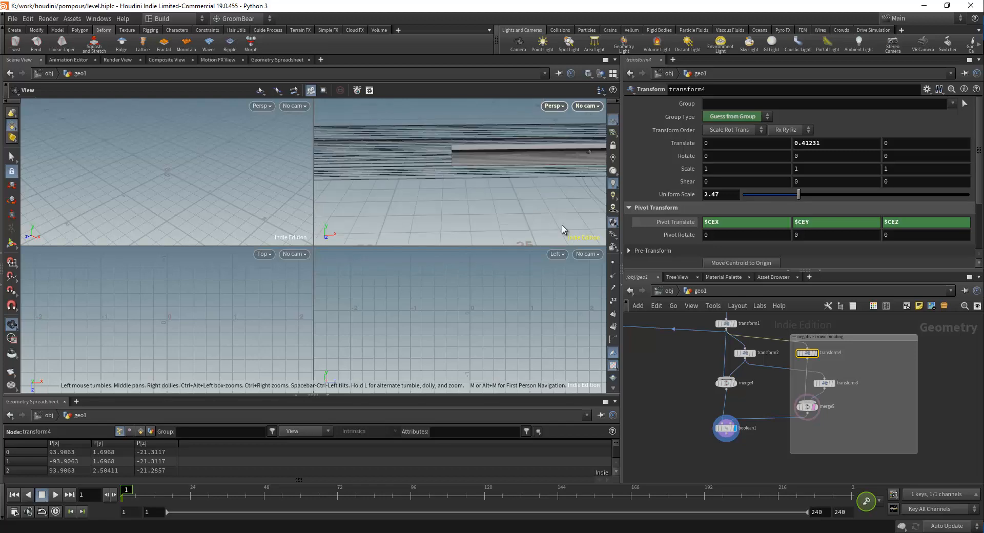
key(Return)
Add a Mirror node beside merge4 and feed it from the output of transform2.
scroll(744, 392, down, 2)
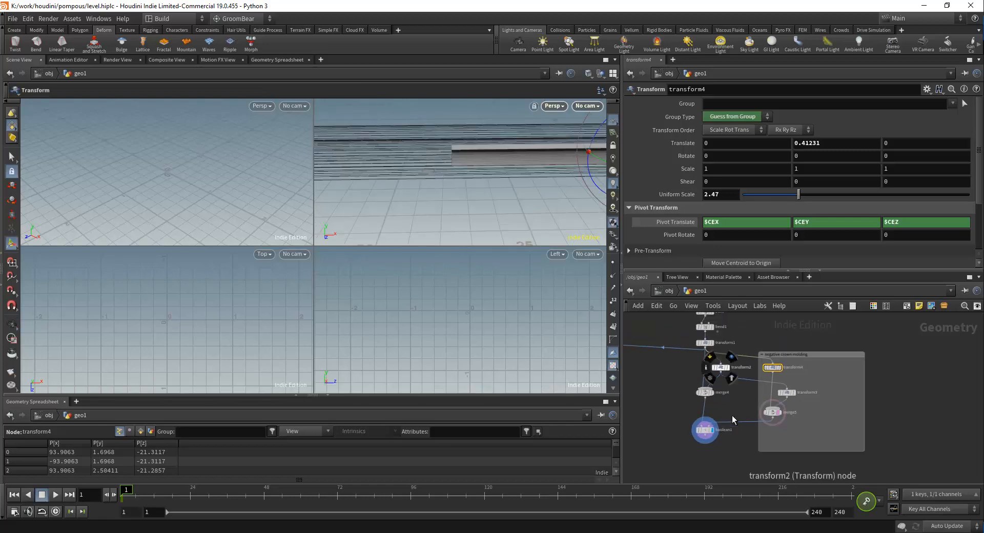
key(Tab)
text(mi)
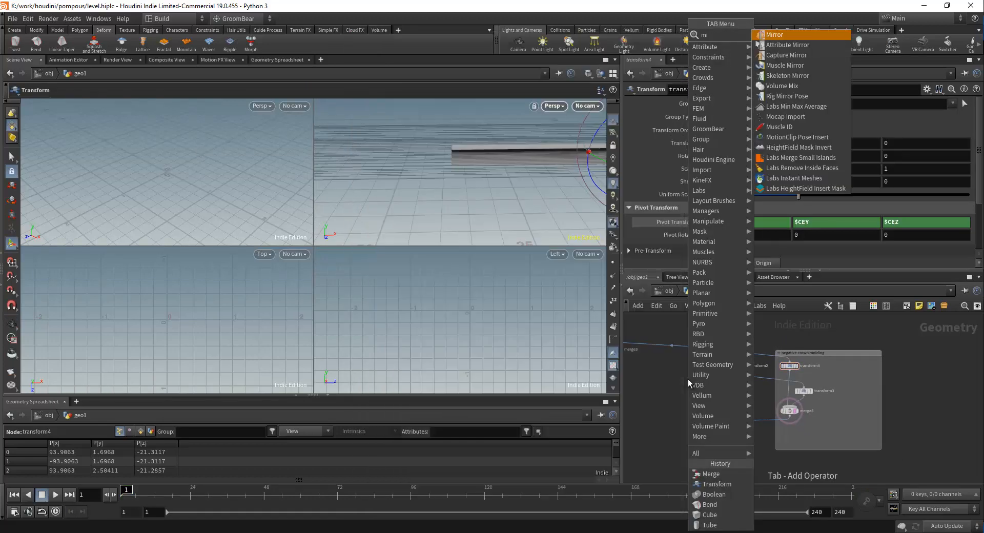
text(rror)
key(Return)
click(686, 393)
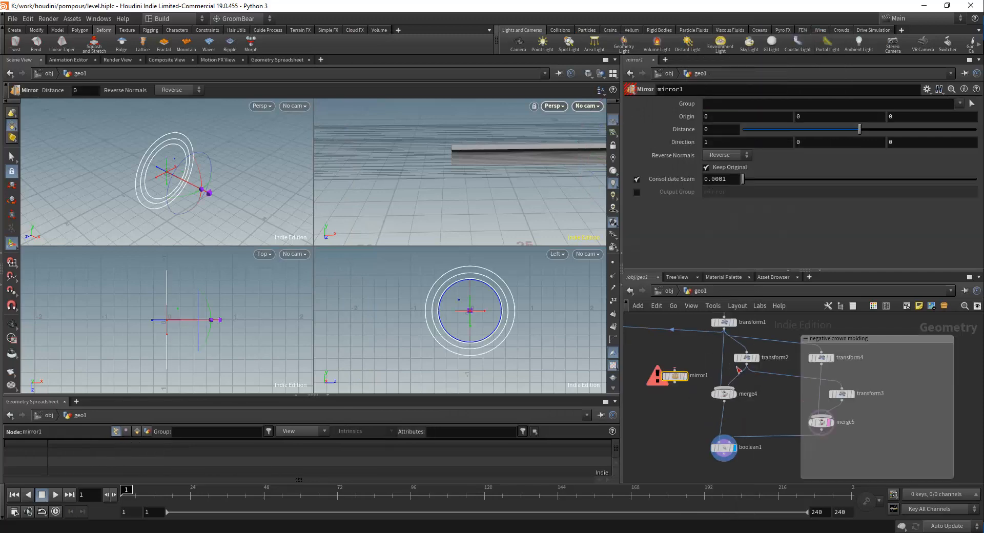
drag(747, 365, 676, 370)
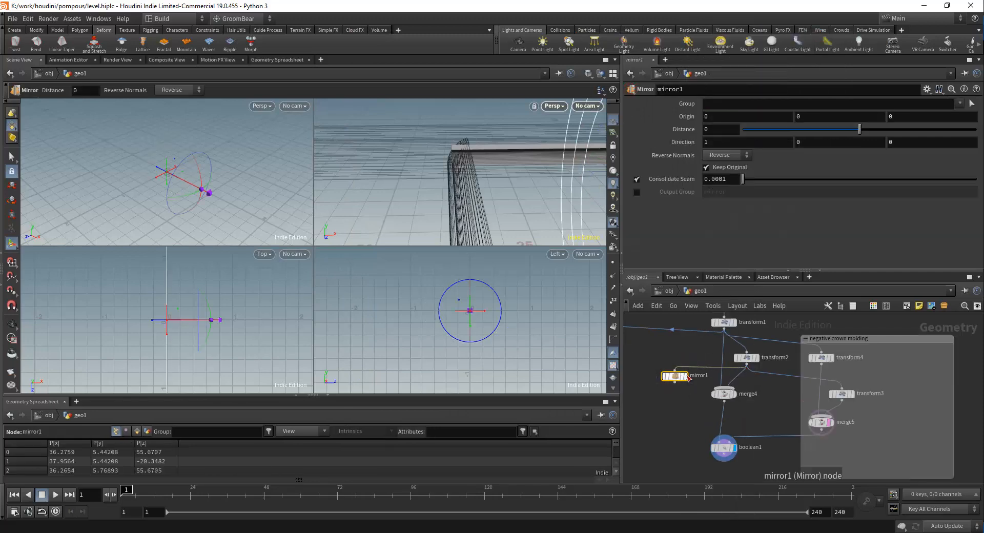
Connect mirror1 into merge4, then select boolean1 and check the mirrored molding corner.
scroll(525, 191, down, 5)
alt+drag(549, 202, 495, 192)
drag(675, 388, 747, 381)
click(730, 420)
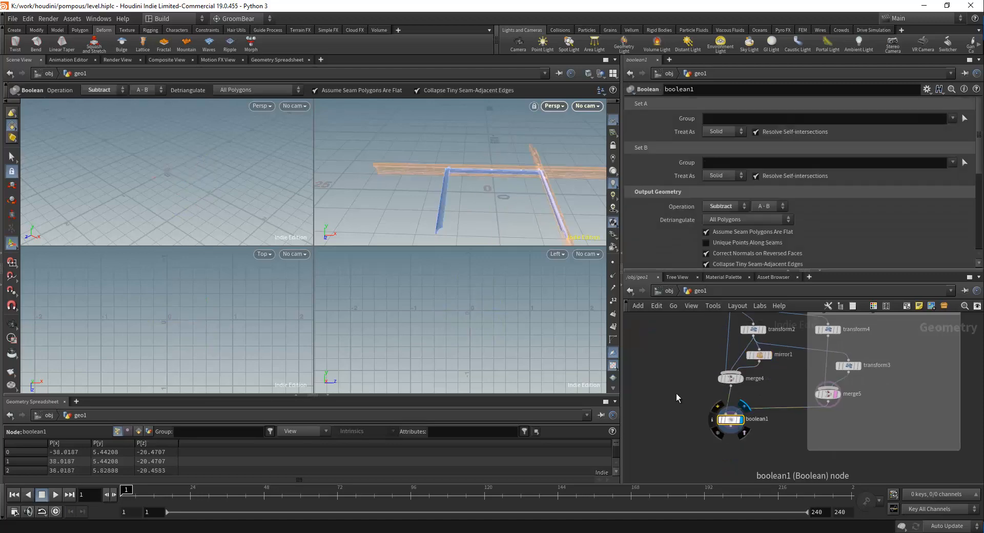
scroll(485, 197, up, 10)
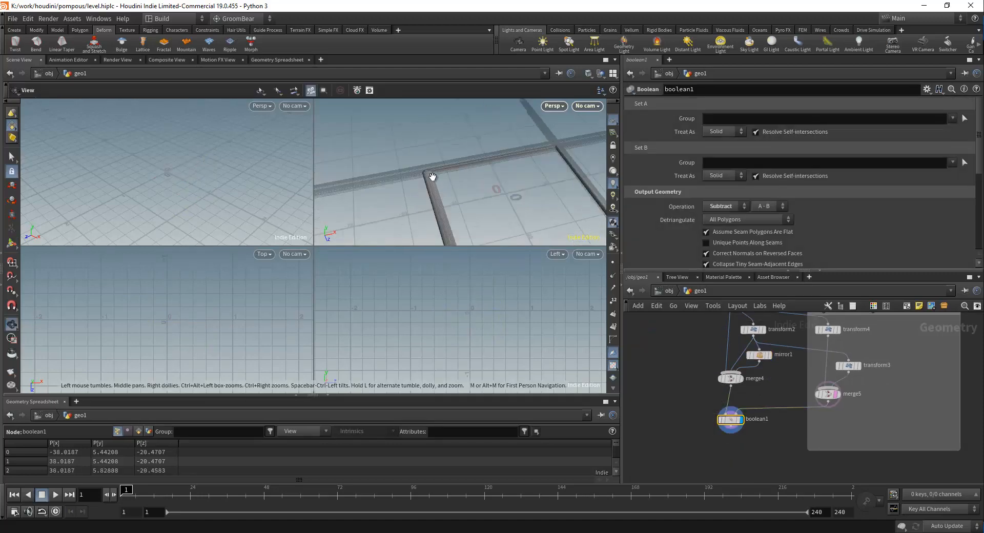
drag(425, 164, 485, 166)
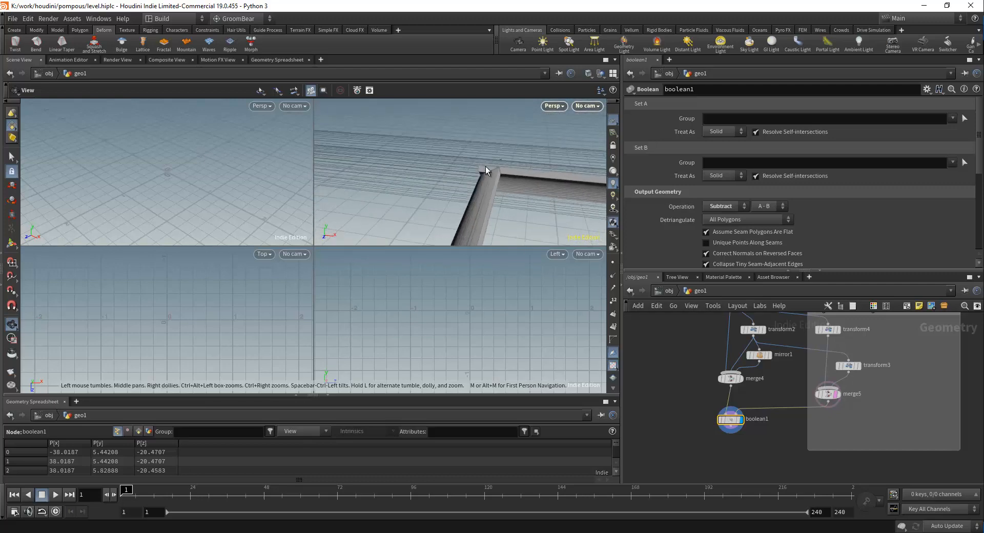
key(Return)
Delete the mirror1 node and the duplicate connection left between transform2 and merge4.
click(776, 375)
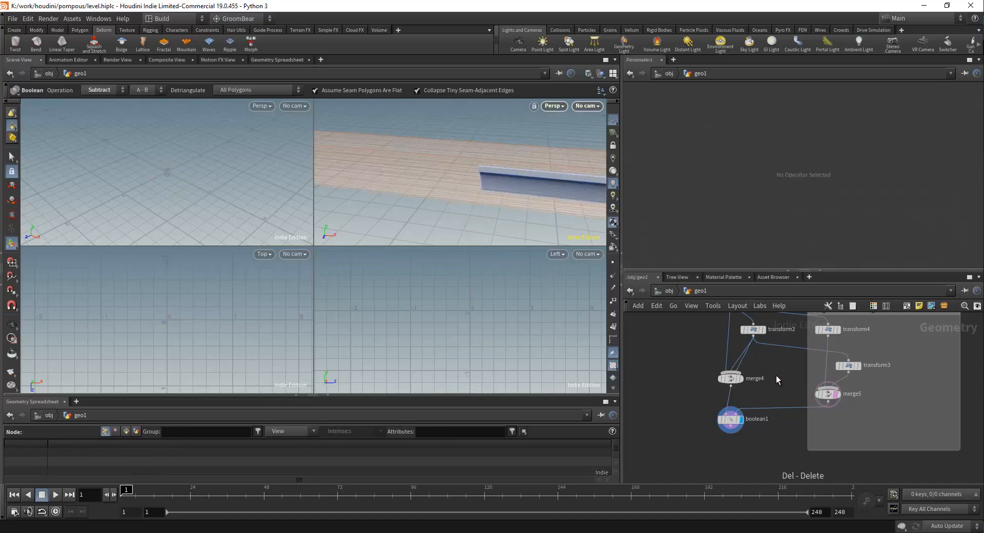
scroll(730, 399, down, 2)
key(Delete)
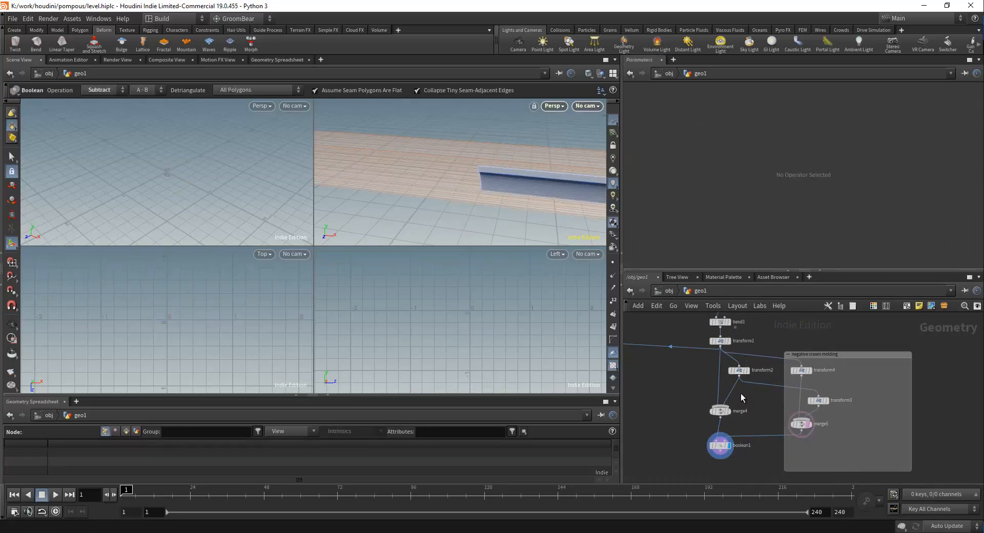
Add a Transform node that takes transform2 as its input and feeds into merge4.
key(Tab)
text(transform)
key(Return)
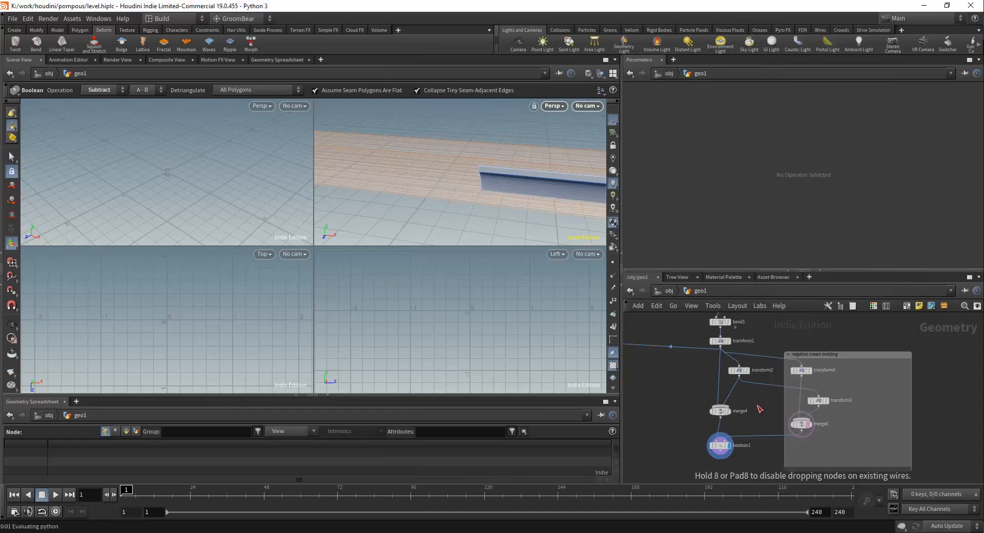
click(749, 398)
scroll(751, 400, up, 3)
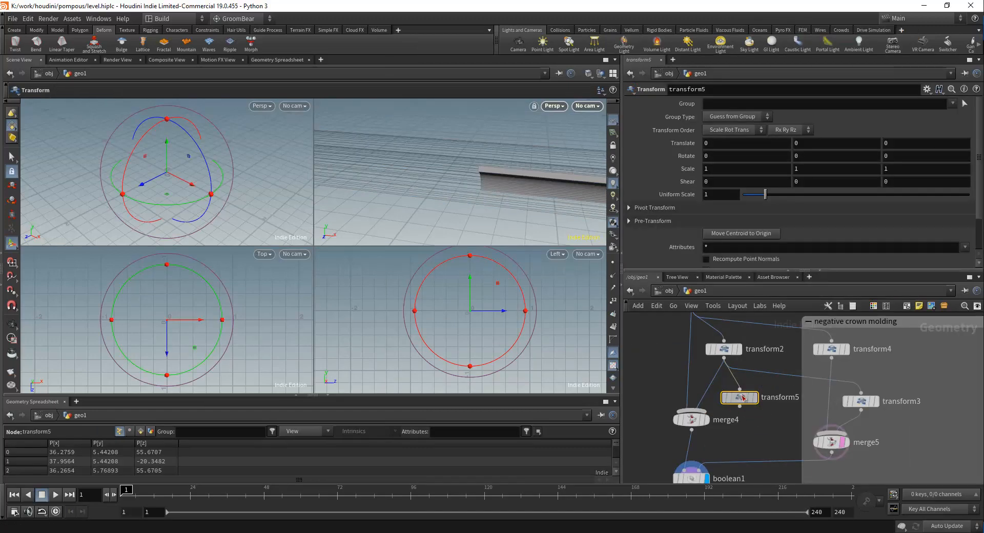
drag(742, 396, 695, 411)
middle_drag(755, 420, 710, 431)
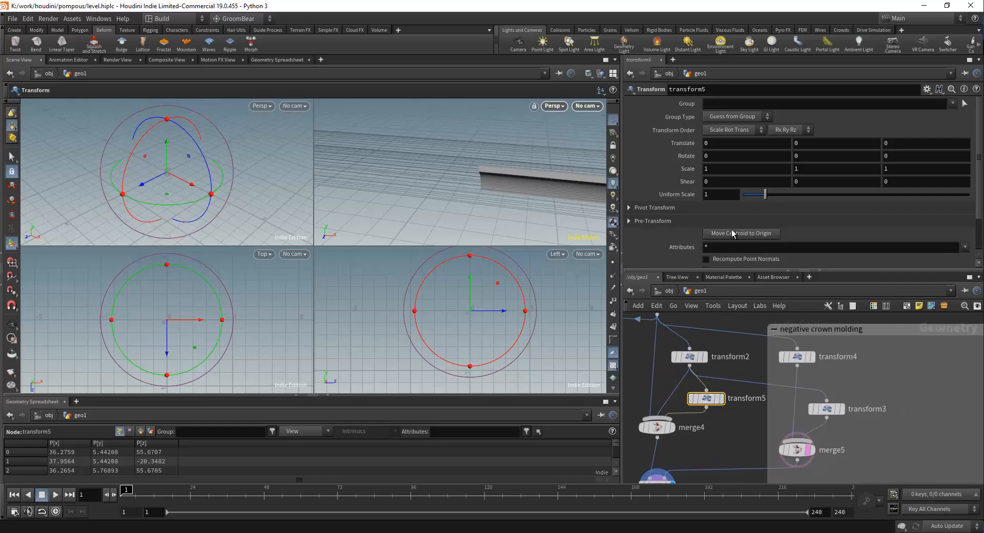
Try moving the transform5 molding copy along the X axis with the handle, and undo the move.
key(Escape)
drag(507, 184, 487, 189)
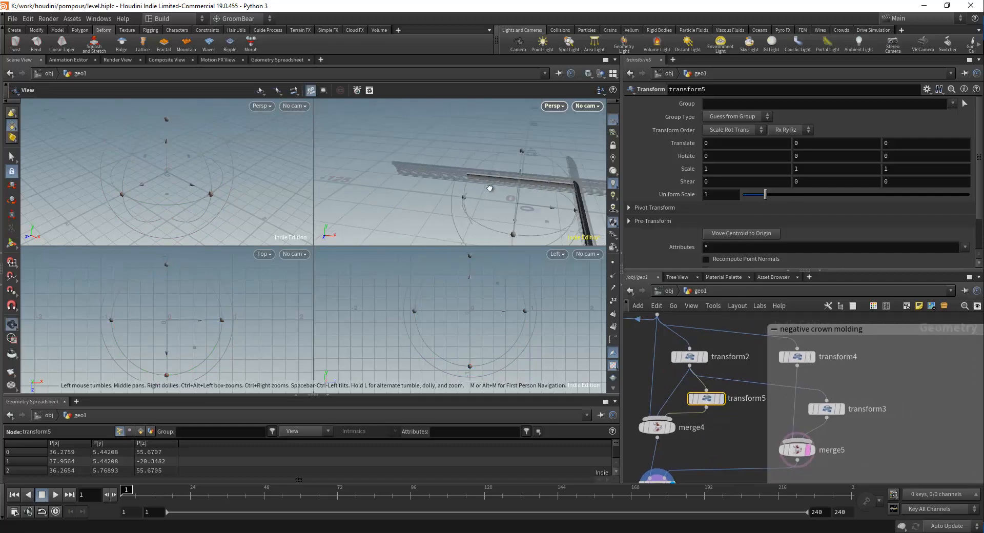
key(Return)
drag(560, 217, 445, 211)
key(ctrl+z)
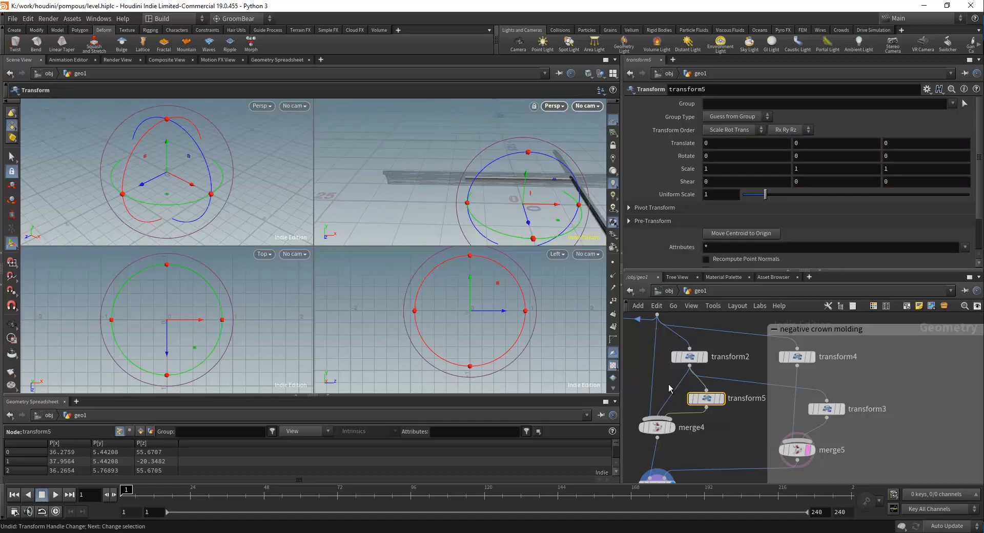
Delete the transform5 node and the leftover extra connection from transform2 to merge4.
key(Delete)
scroll(736, 434, down, 2)
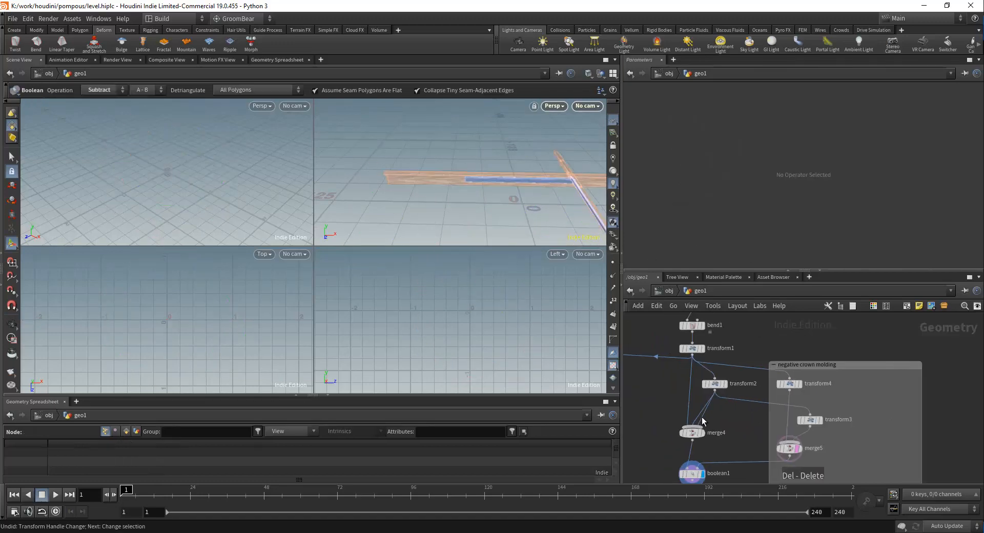
key(Delete)
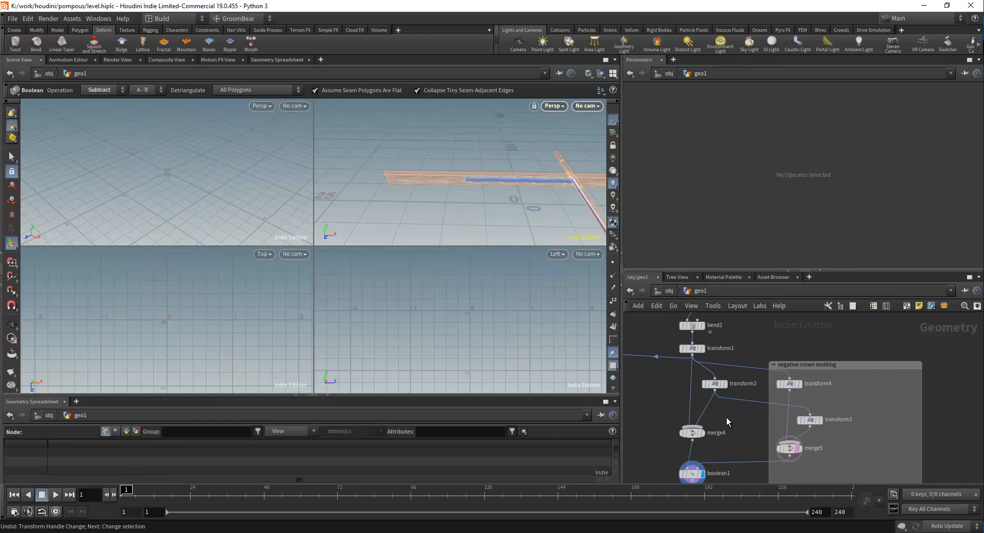
Undo the recent edits back to the network with mirror1 between transform2 and merge4.
key(ctrl+z)
key(ctrl+z)
key(ctrl+z)
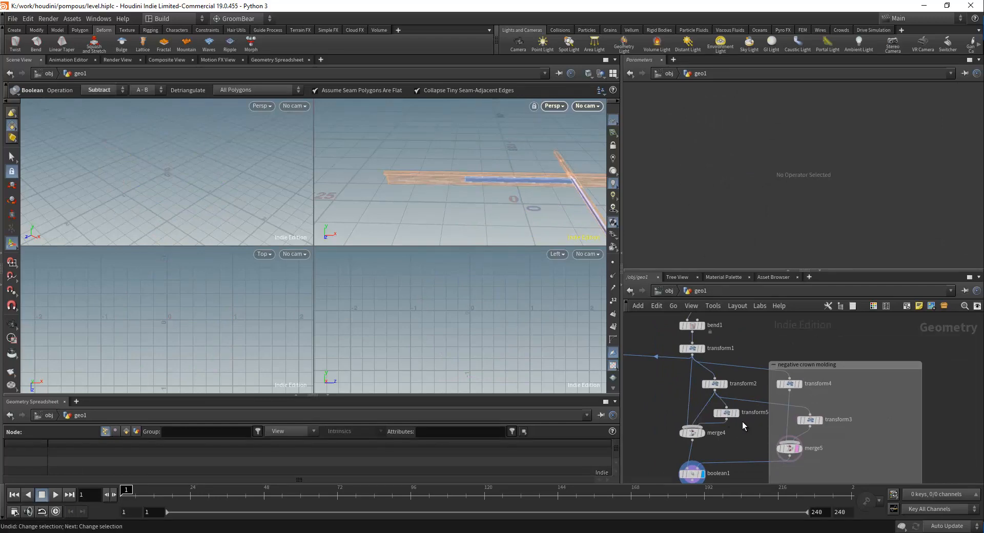
key(ctrl+z)
key(ctrl+z)
key(ctrl+z)
key(ctrl+z)
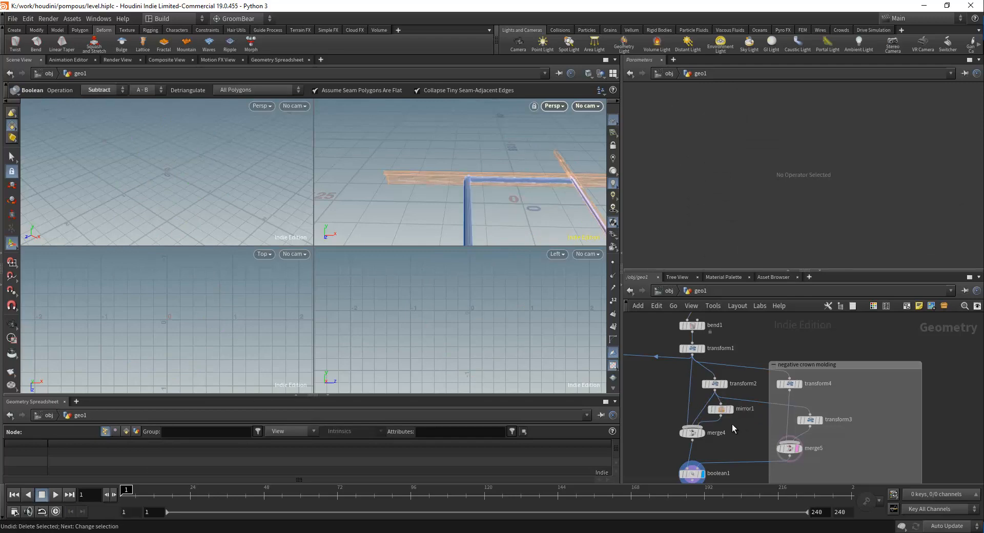
Turn off Keep Original on mirror1 and shift the node slightly away from transform2's direct connection to merge4.
click(720, 408)
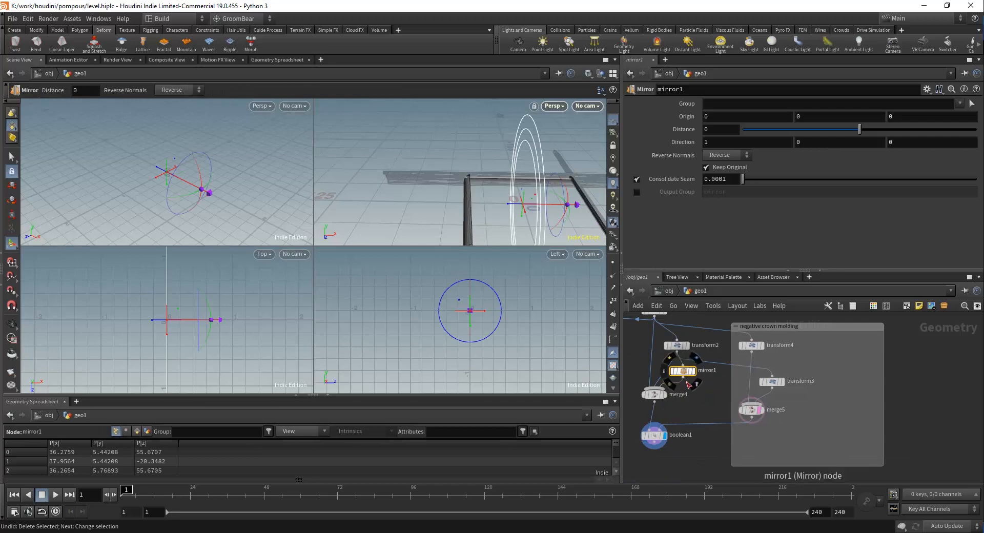
click(707, 167)
drag(677, 377, 686, 380)
mouse_move(697, 382)
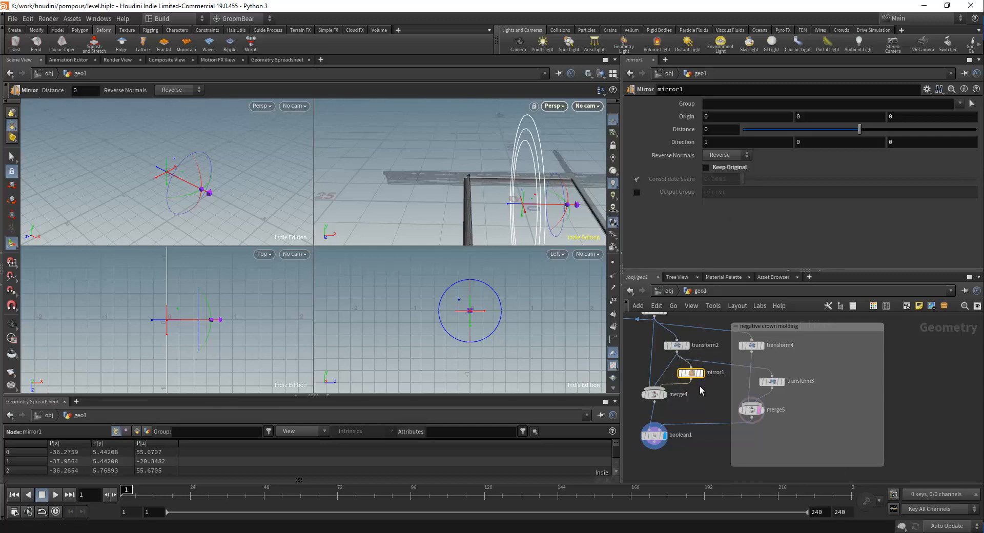
Duplicate transform3 beside itself in the negative crown molding group, feeding the copy from mirror1 and into merge5.
scroll(700, 386, down, 6)
scroll(709, 400, up, 7)
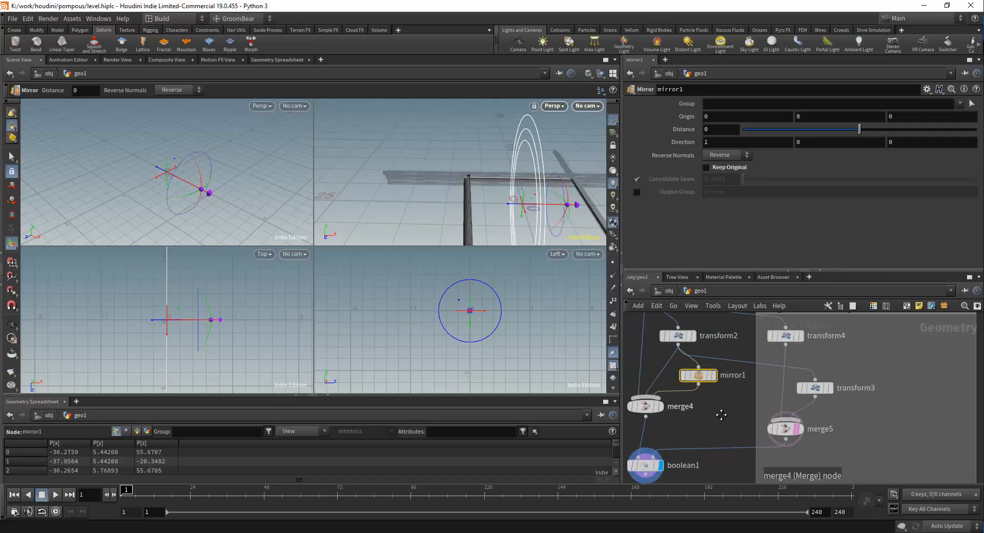
middle_drag(721, 415, 668, 390)
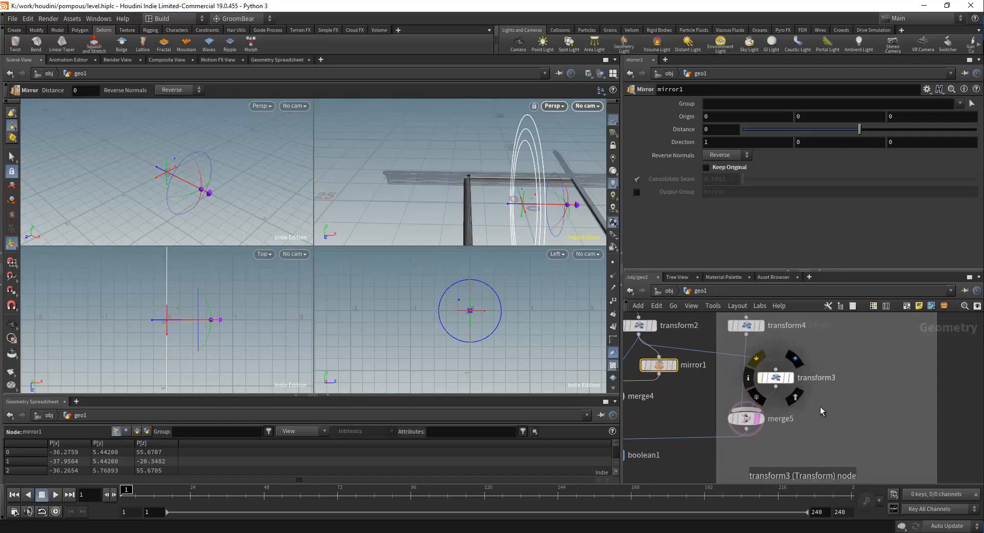
middle_drag(810, 404, 792, 409)
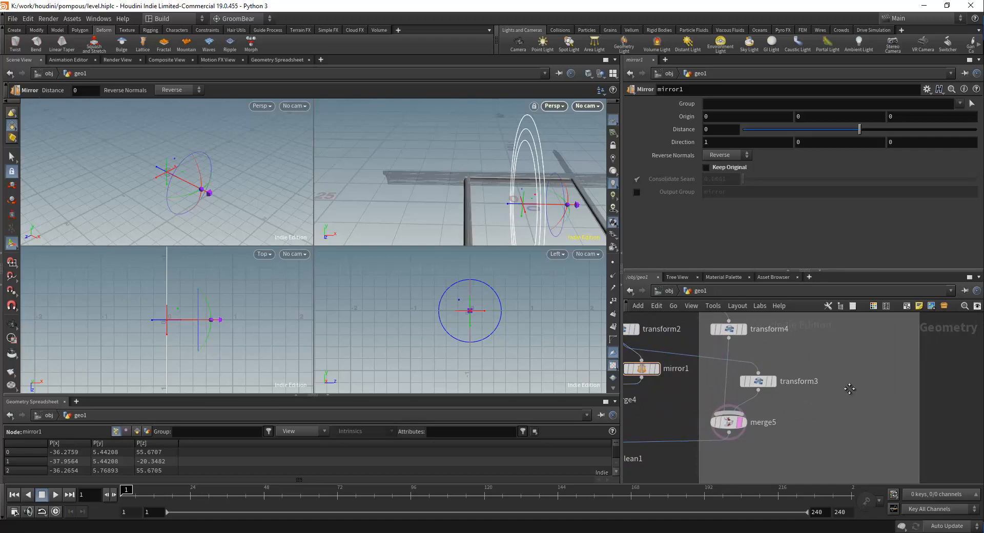
middle_drag(850, 389, 877, 405)
scroll(877, 406, down, 1)
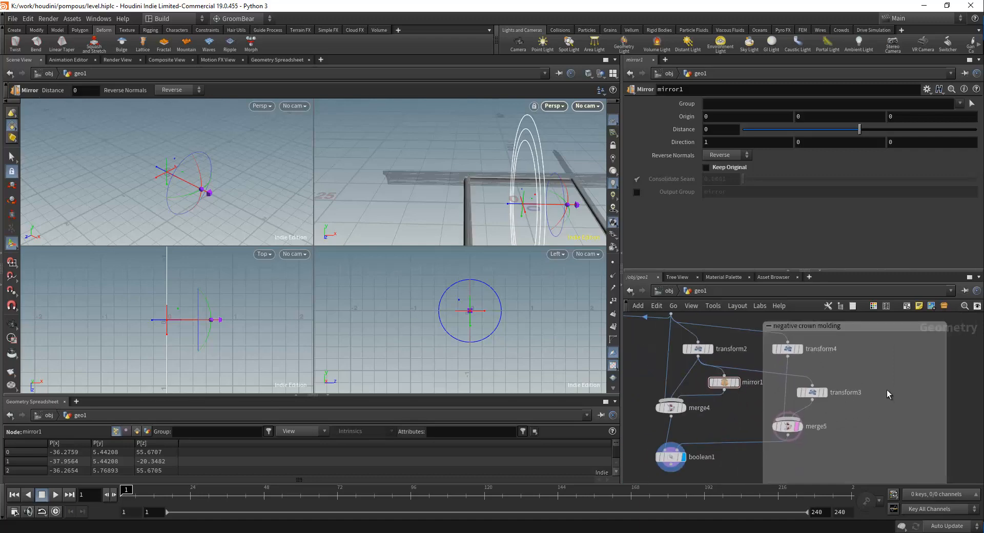
alt+drag(814, 396, 790, 420)
click(725, 391)
click(886, 386)
click(883, 398)
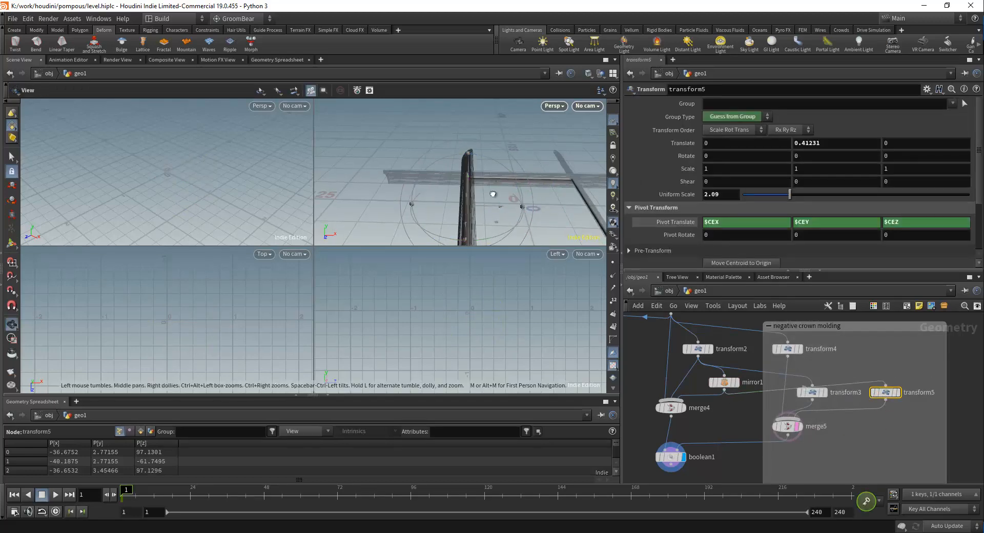
alt+drag(492, 196, 487, 169)
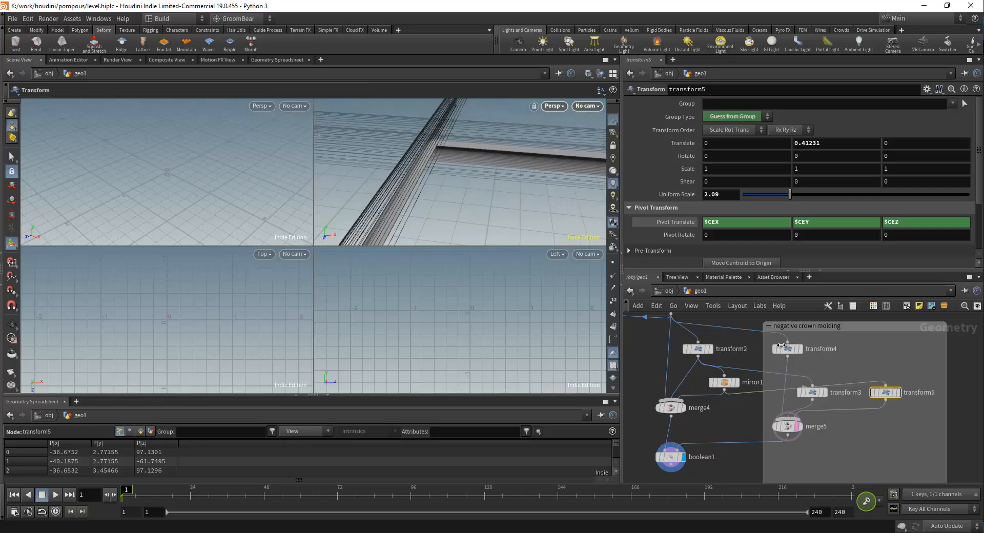
Add a Merge node below the network, feed it from merge3 and boolean1, and display its output.
scroll(734, 426, down, 3)
click(742, 412)
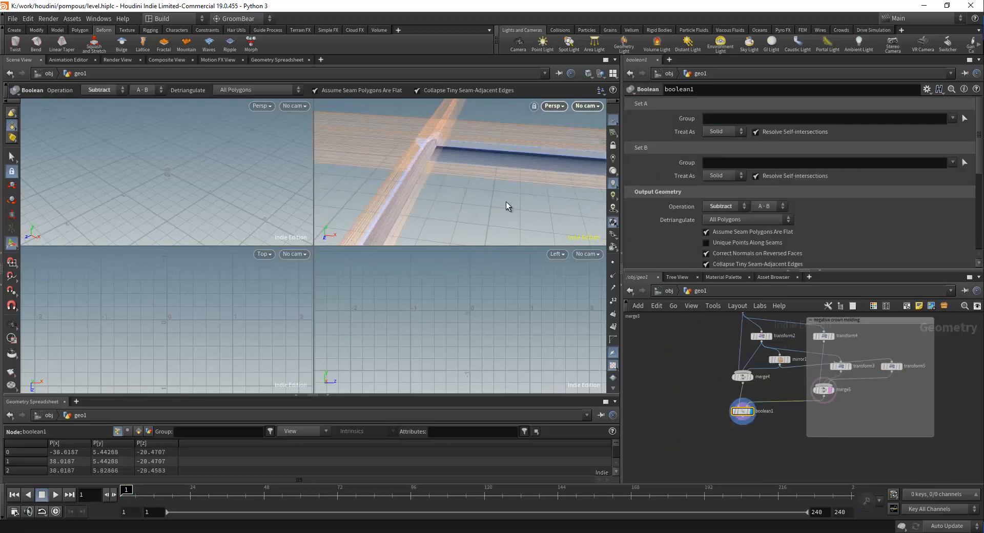
alt+drag(527, 197, 514, 148)
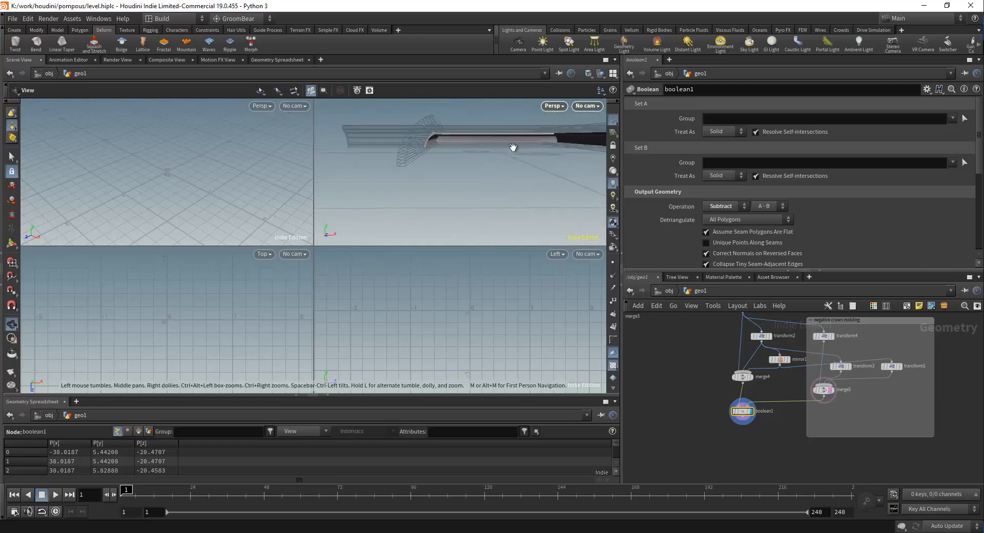
scroll(733, 447, down, 5)
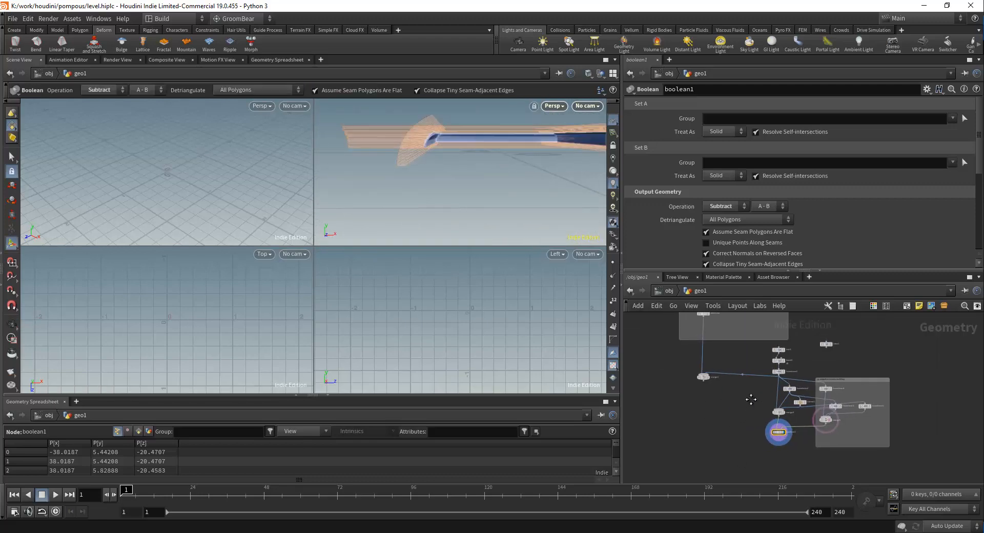
key(Tab)
text(mer)
key(Return)
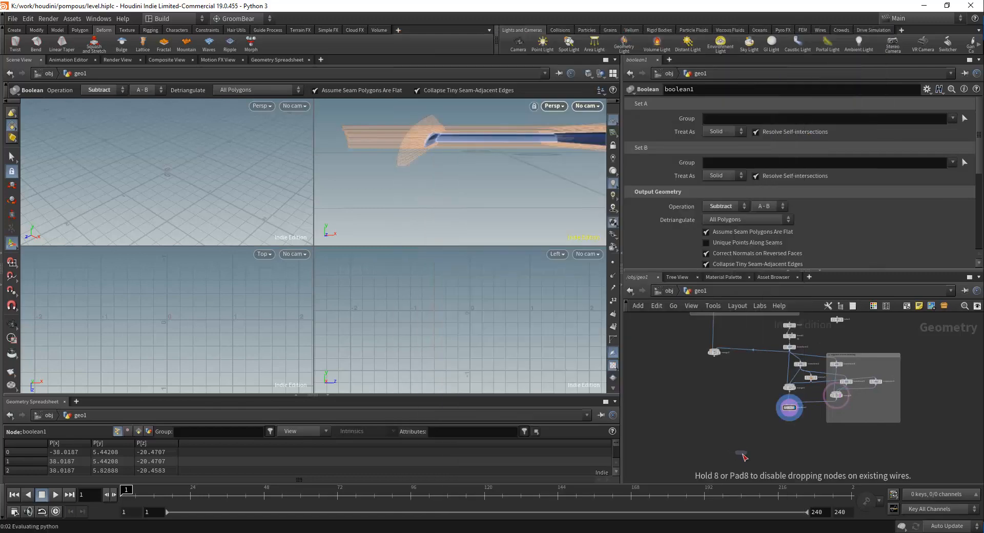
click(739, 451)
click(735, 415)
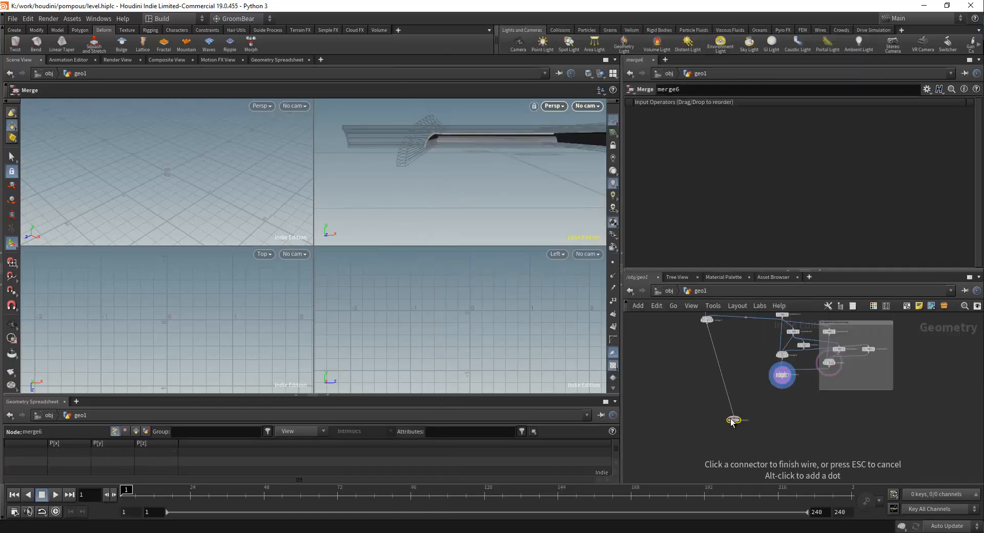
click(707, 323)
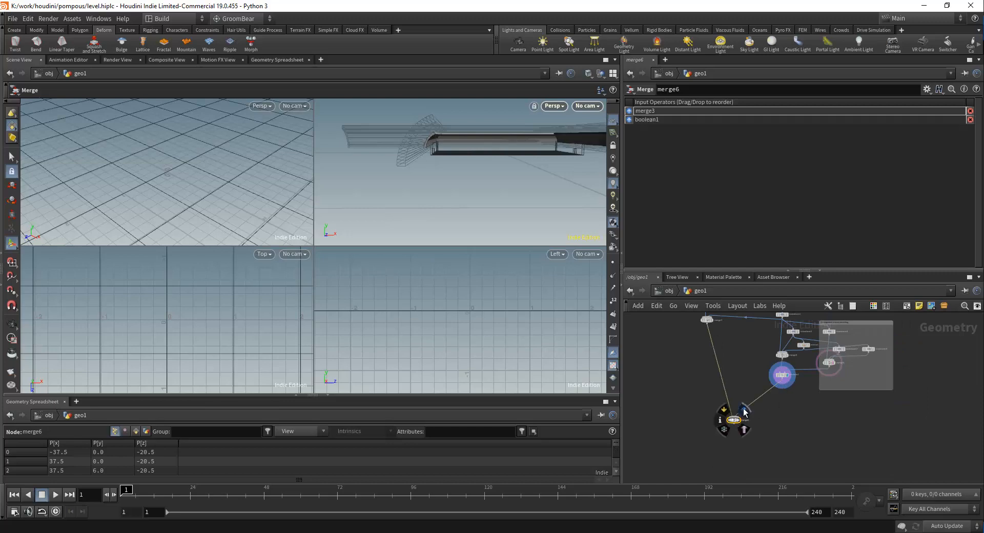
click(745, 412)
Delete the connection running from transform1 to merge3.
alt+drag(477, 154, 518, 180)
scroll(496, 160, up, 5)
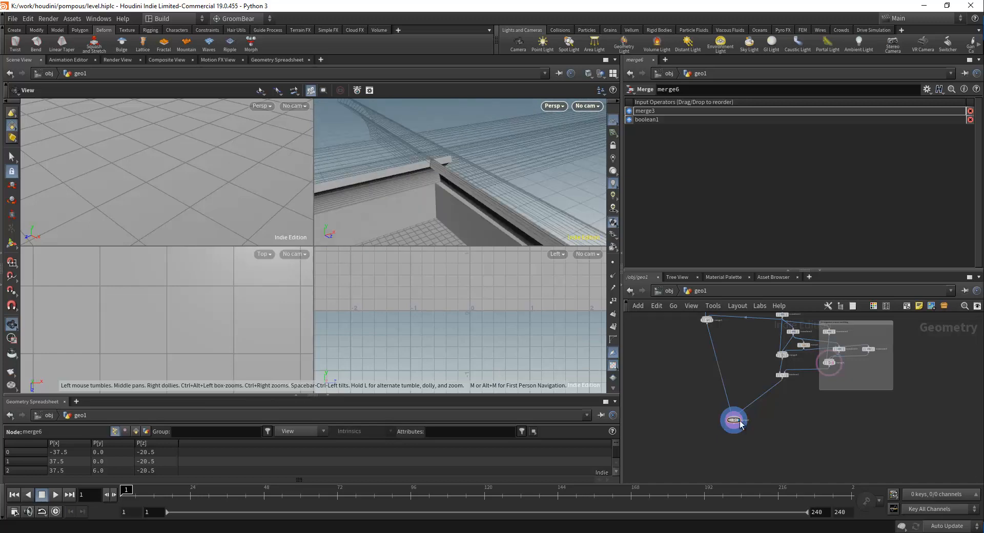
middle_drag(732, 402, 739, 436)
middle_drag(740, 398, 747, 475)
scroll(728, 408, up, 6)
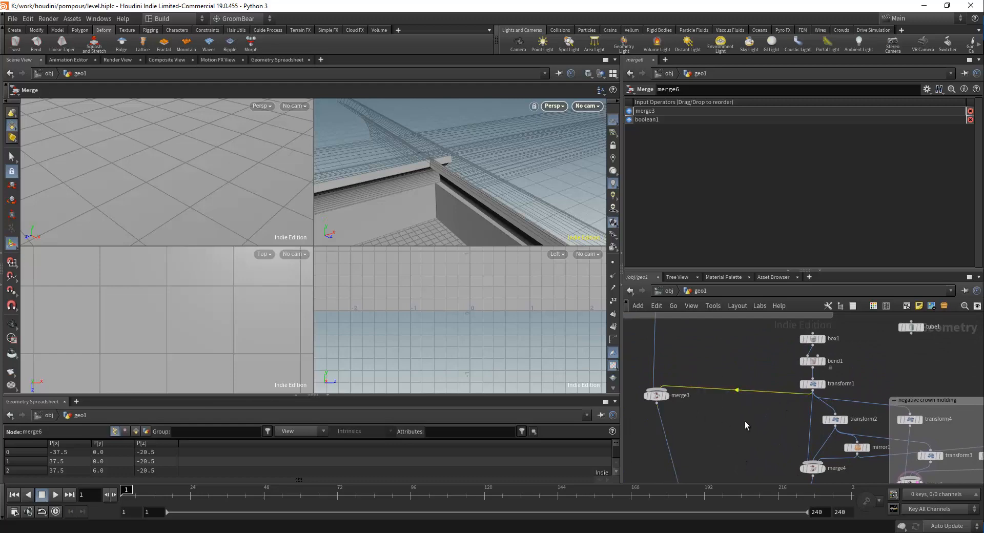
key(Delete)
Reposition the merge6 node slightly closer beneath boolean1 in the network.
alt+drag(444, 168, 519, 159)
scroll(745, 354, down, 2)
middle_drag(737, 462, 734, 386)
scroll(733, 386, down, 1)
drag(724, 440, 732, 407)
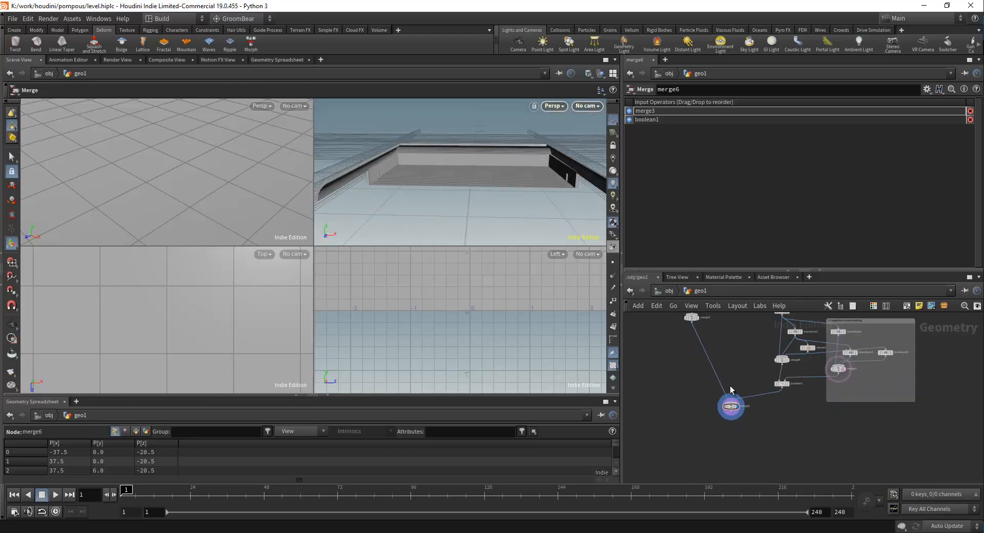
middle_drag(761, 399, 740, 403)
scroll(740, 402, up, 2)
Shorten the side molding by setting transform2's X scale to 0.3.
click(698, 414)
drag(493, 134, 436, 184)
middle_drag(798, 362, 769, 451)
scroll(778, 404, down, 1)
scroll(774, 423, up, 2)
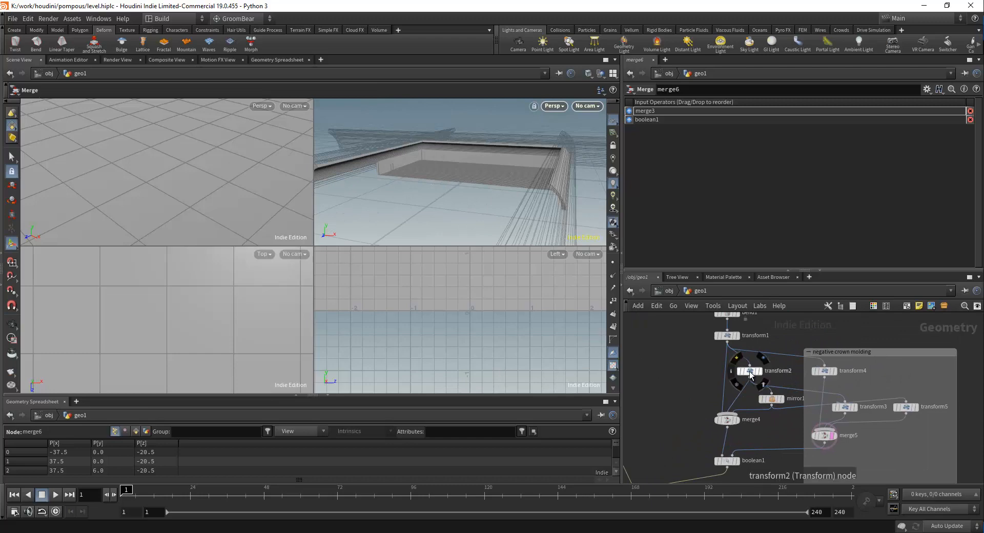
click(750, 371)
mouse_move(465, 206)
alt+mouse_down()
mouse_move(473, 196)
mouse_move(482, 213)
alt+mouse_up()
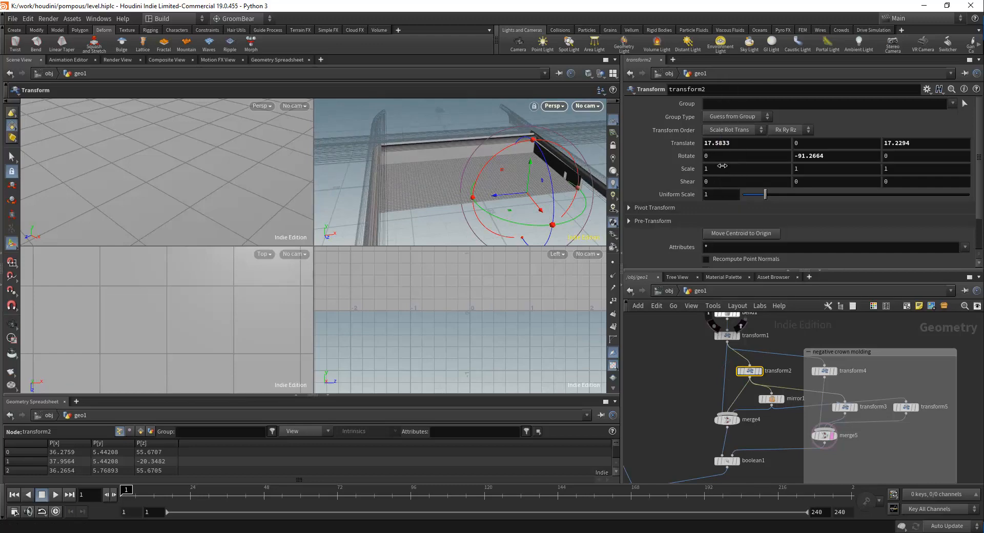
middle_drag(723, 166, 697, 170)
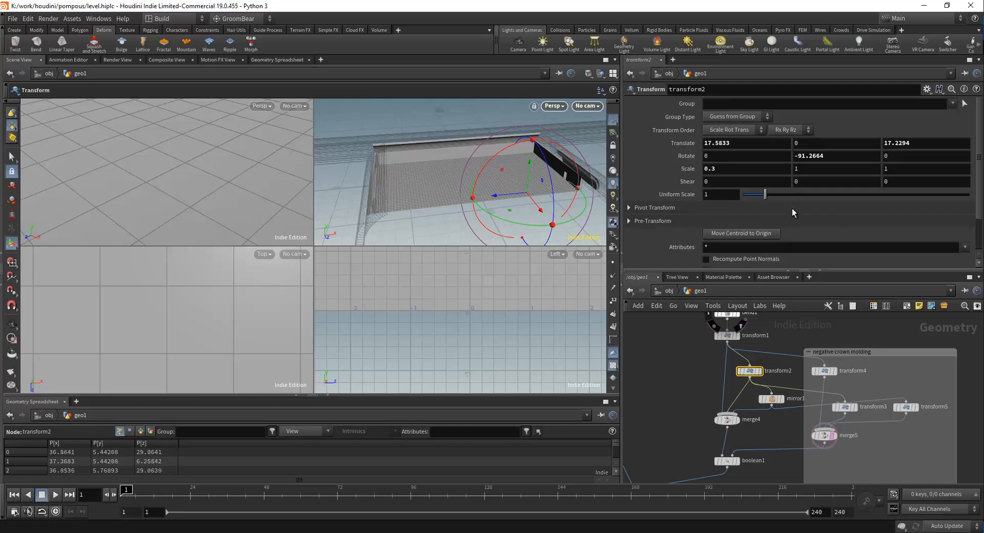
Set transform2's pivot translate X to the expression $CEX.
click(630, 208)
key(BackSpace)
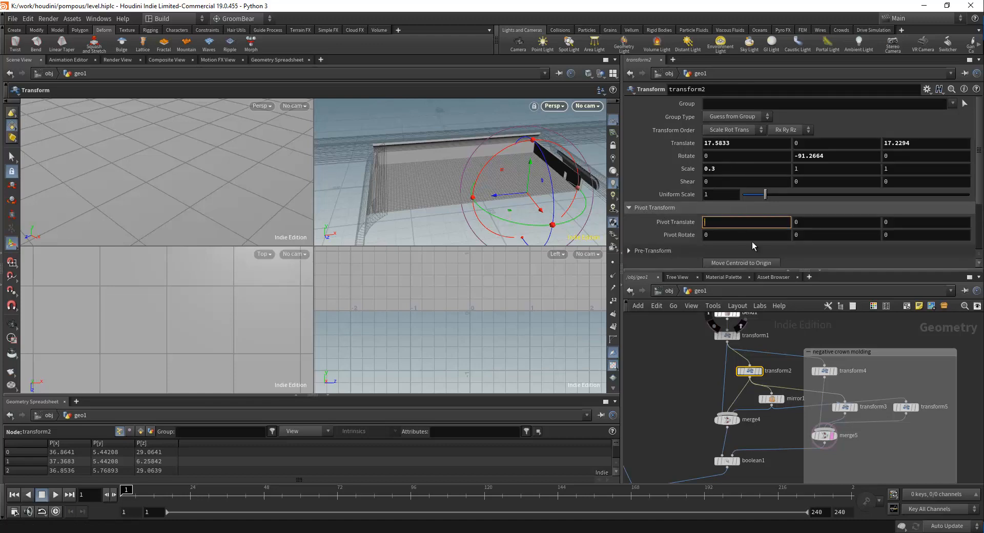
text($CE)
key(Return)
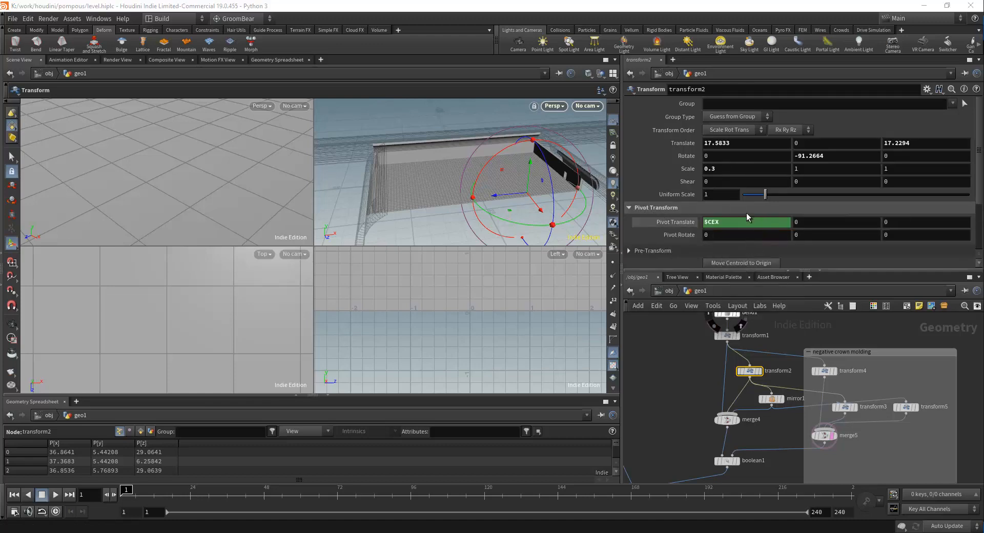
Try larger X scale values on transform2 and undo them.
middle_drag(724, 168, 723, 138)
key(ctrl+z)
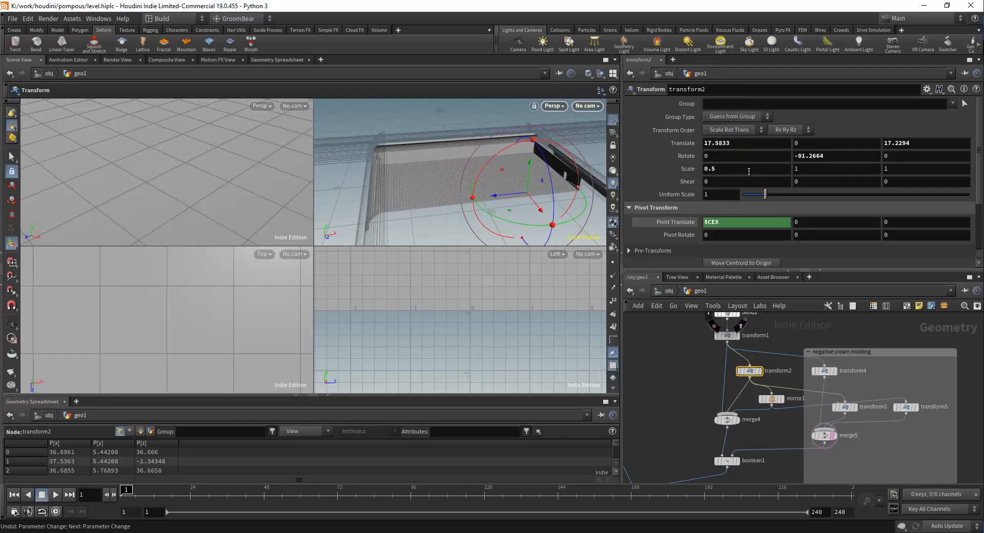
key(ctrl+z)
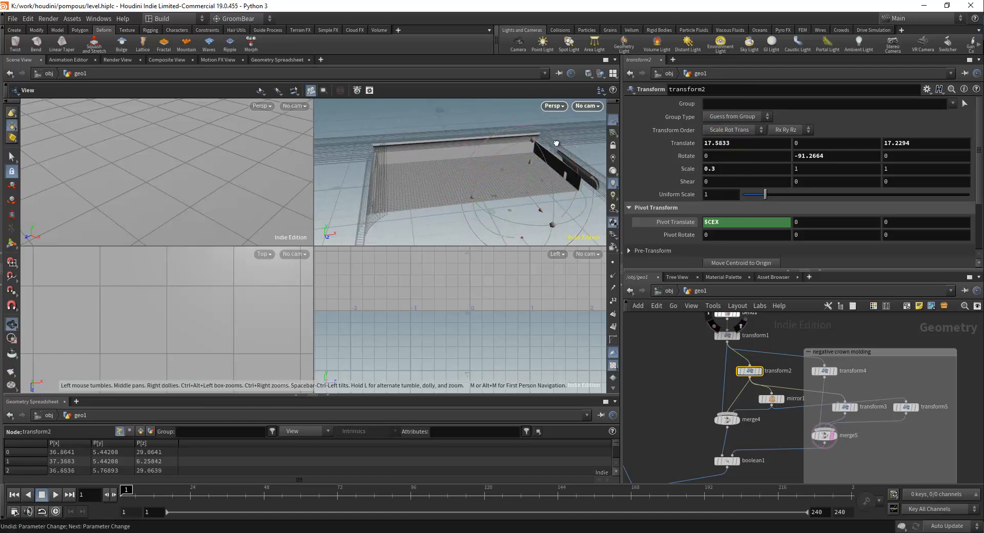
Lengthen the side molding by setting transform2's X scale to 0.7.
alt+drag(555, 146, 571, 165)
scroll(570, 165, up, 3)
middle_drag(728, 168, 751, 165)
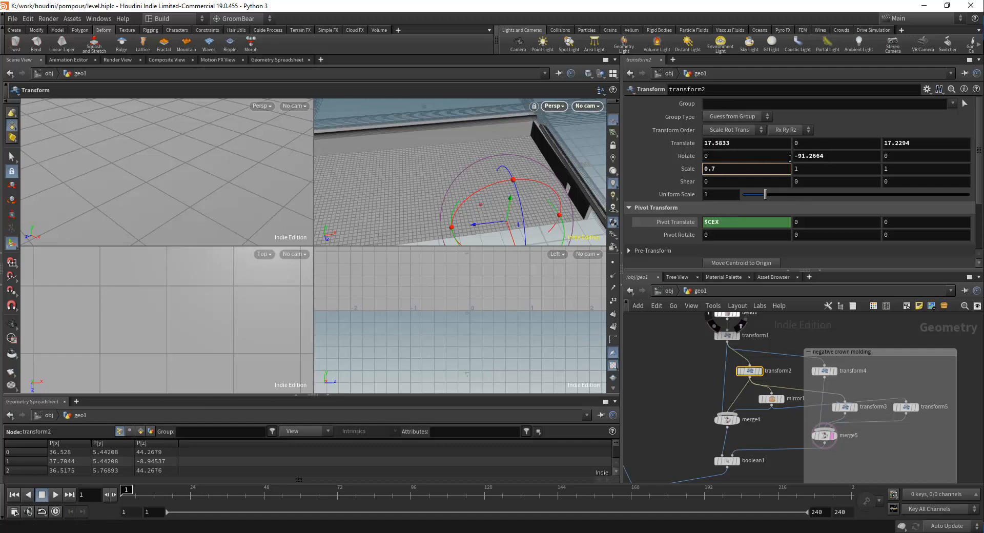
Try a Z rotation of 30 on transform2, undo it, and set its Z translation to 1.2294.
middle_drag(897, 152, 975, 145)
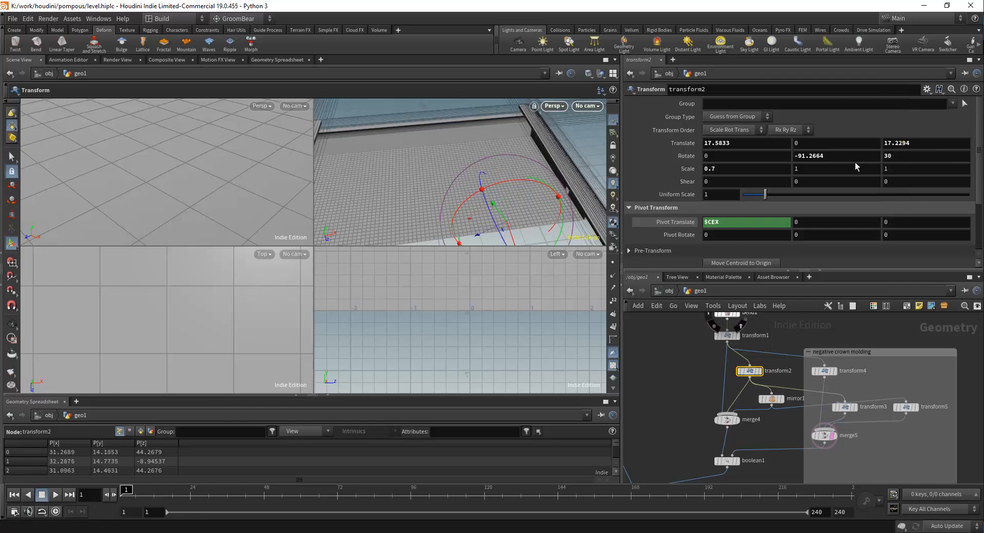
key(ctrl+z)
middle_drag(738, 140, 737, 141)
middle_drag(902, 144, 830, 143)
Try the expression $CEZ as transform2's pivot translate Z and undo it.
click(855, 226)
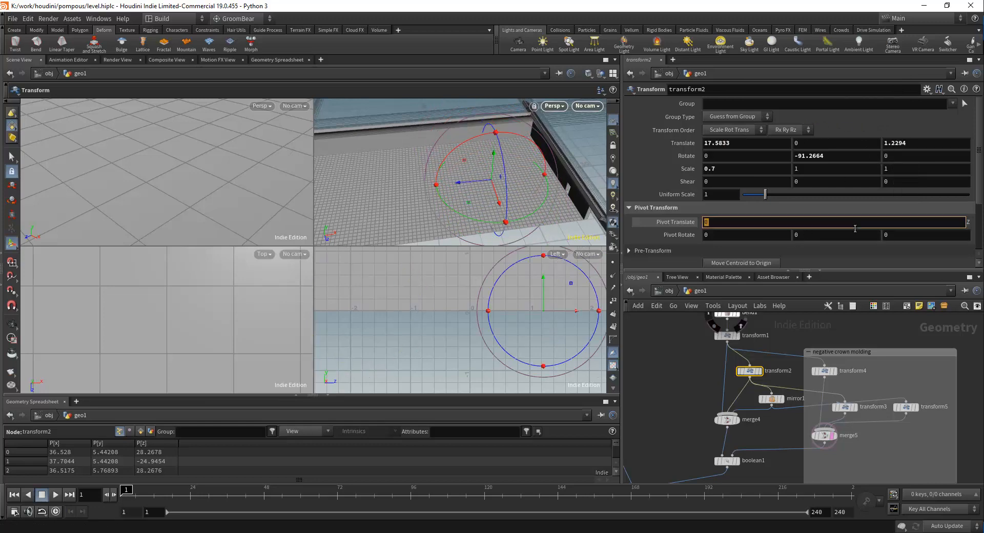
text($CEZ)
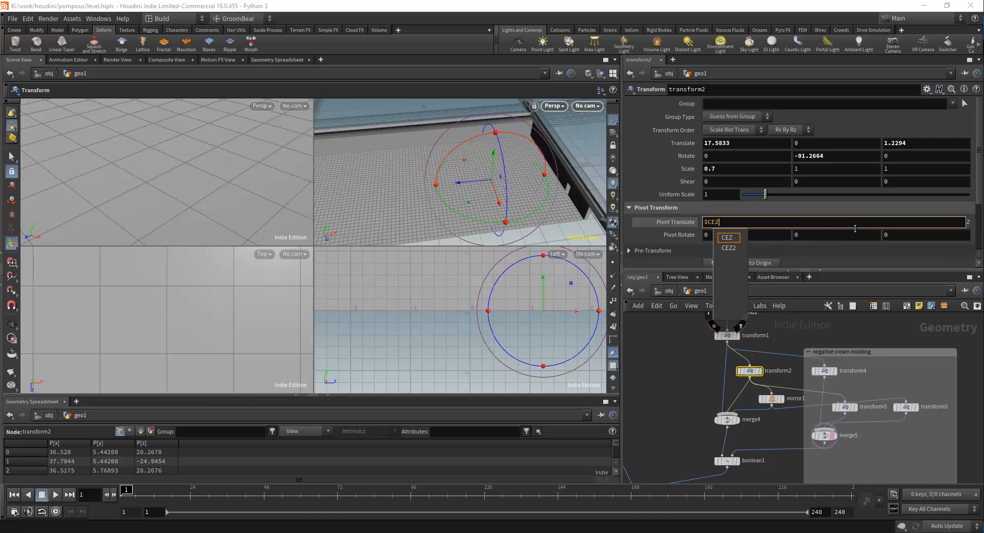
key(Return)
alt+drag(407, 164, 409, 145)
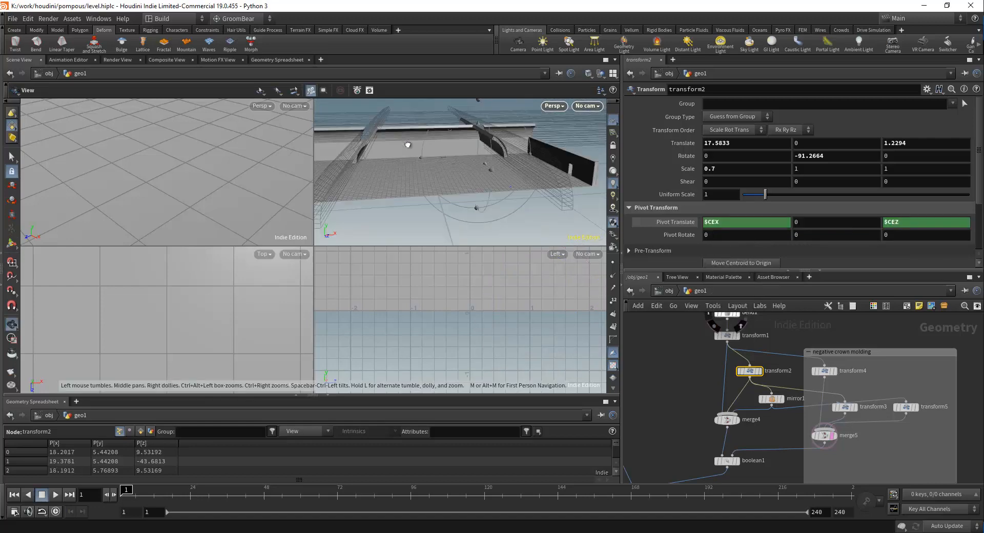
drag(516, 176, 464, 155)
alt+right_drag(472, 165, 472, 187)
key(ctrl+z)
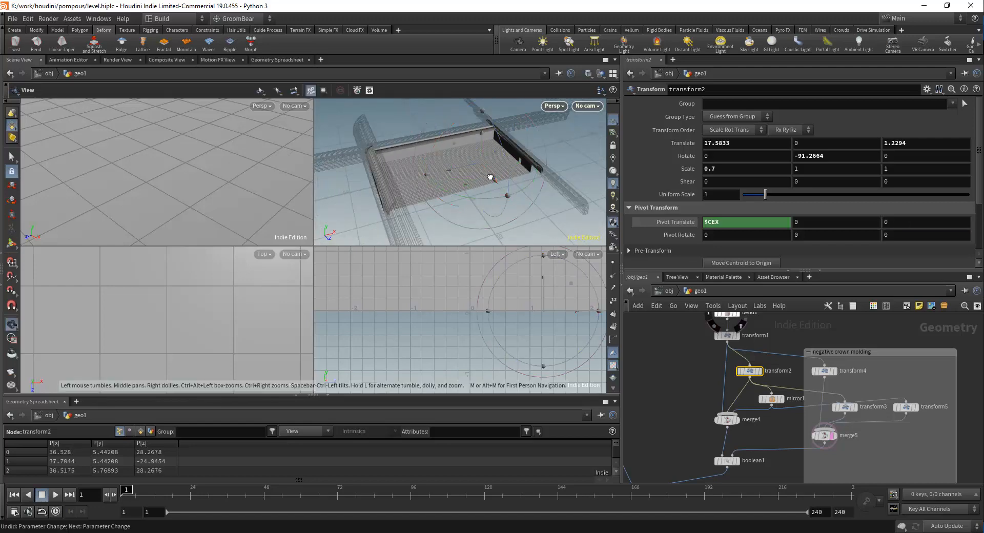
Move the side molding with the transform handle to about 17.78 in X and 6.82 in Z.
alt+drag(492, 176, 480, 154)
scroll(476, 155, up, 10)
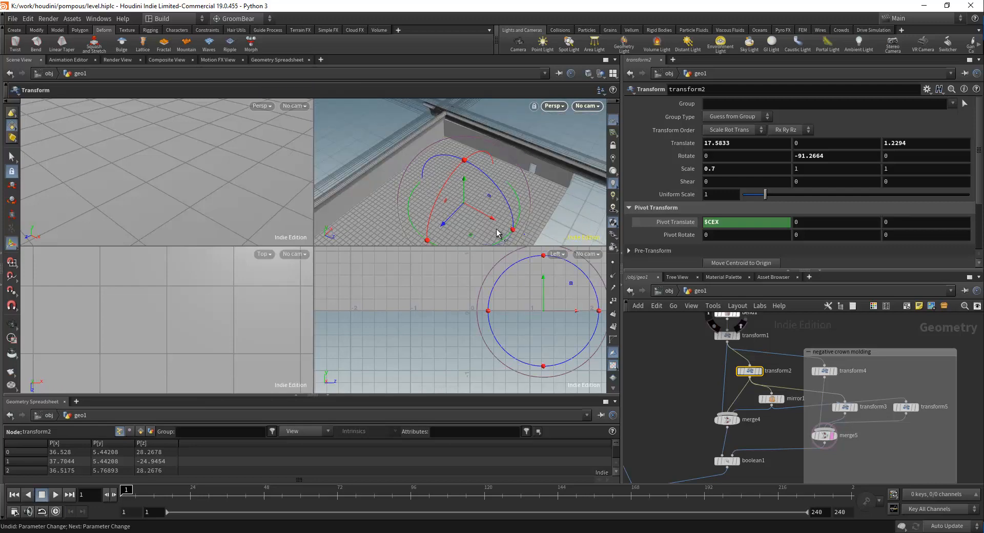
drag(514, 221, 431, 202)
key(t)
drag(506, 237, 457, 236)
Set transform2's Y rotation to -90 and shift the side molding to about 17.67 in X.
mouse_move(482, 190)
alt+mouse_down()
mouse_move(484, 217)
mouse_move(481, 150)
mouse_move(473, 189)
mouse_move(480, 166)
mouse_move(483, 192)
mouse_move(487, 183)
mouse_move(441, 145)
mouse_move(475, 178)
alt+mouse_up()
key(Return)
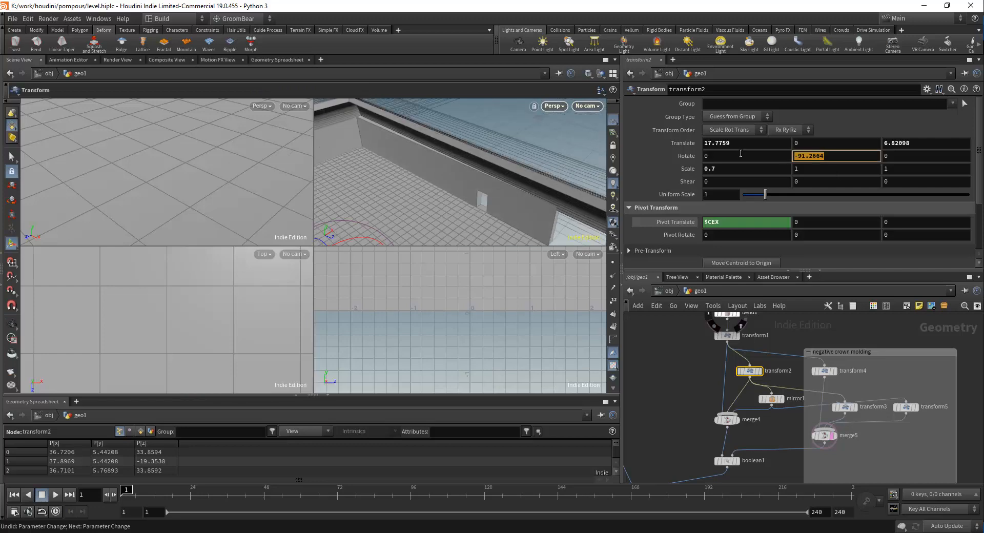
text(-90)
key(Return)
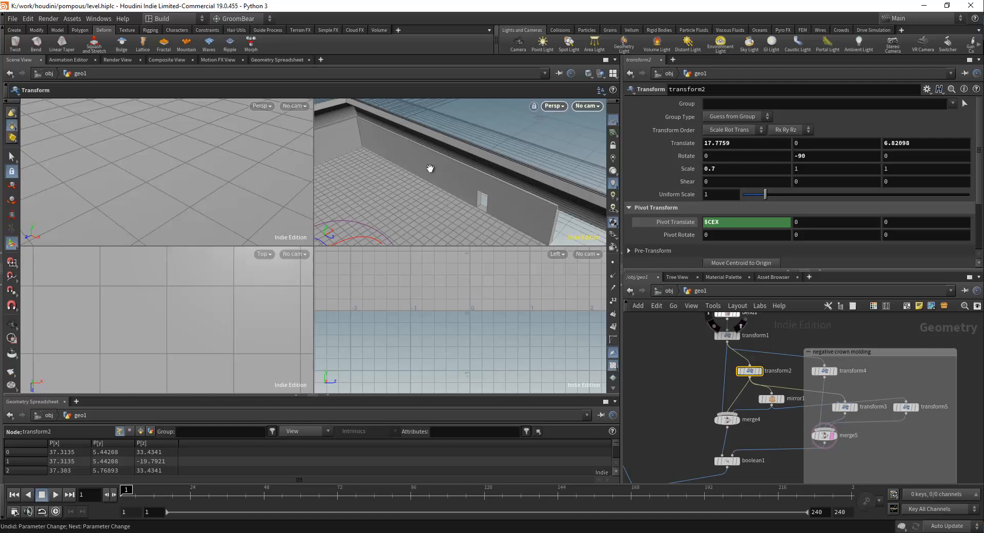
drag(430, 168, 476, 193)
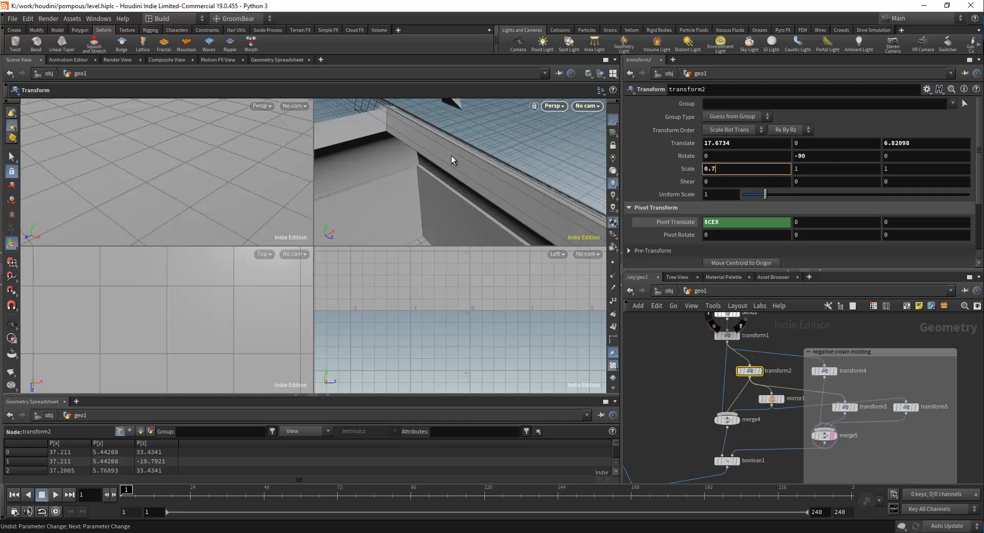
Reduce transform2's X scale to 0.47 and slide the side molding to about -0.76 in Z.
drag(434, 194, 436, 150)
middle_drag(727, 169, 618, 186)
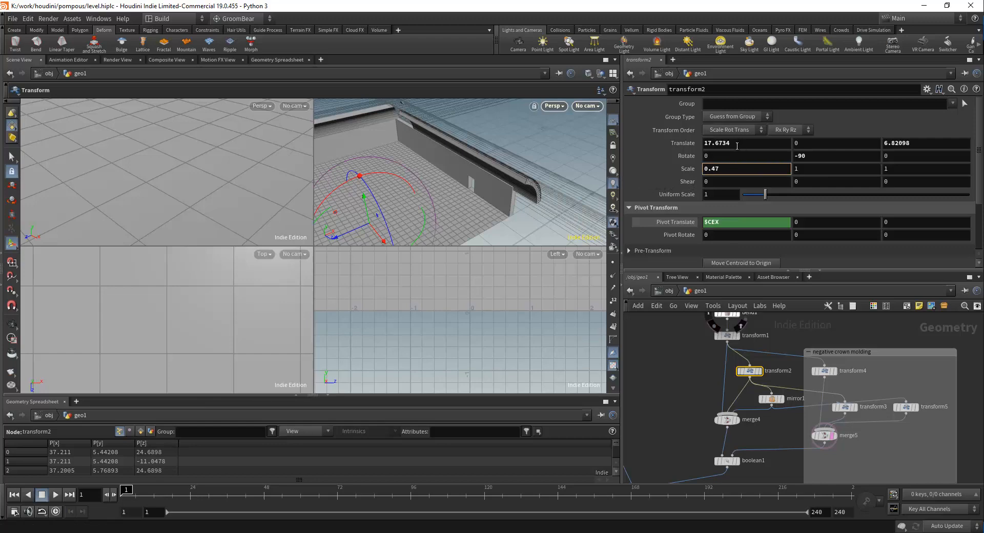
drag(380, 245, 351, 223)
Set transform2's X scale to 0.5 and slide the side molding to about 0.93 in Z.
key(ctrl+a)
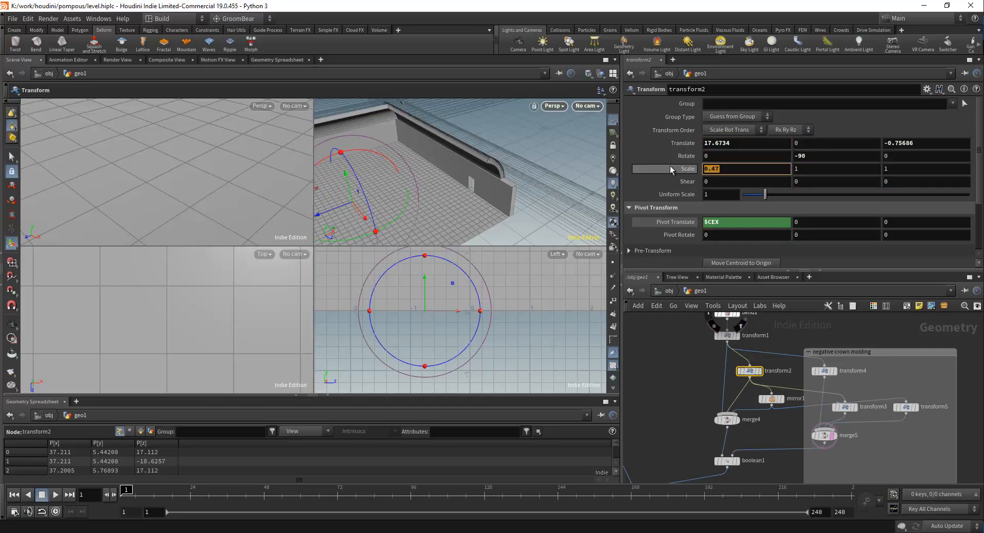
text(.5)
key(Return)
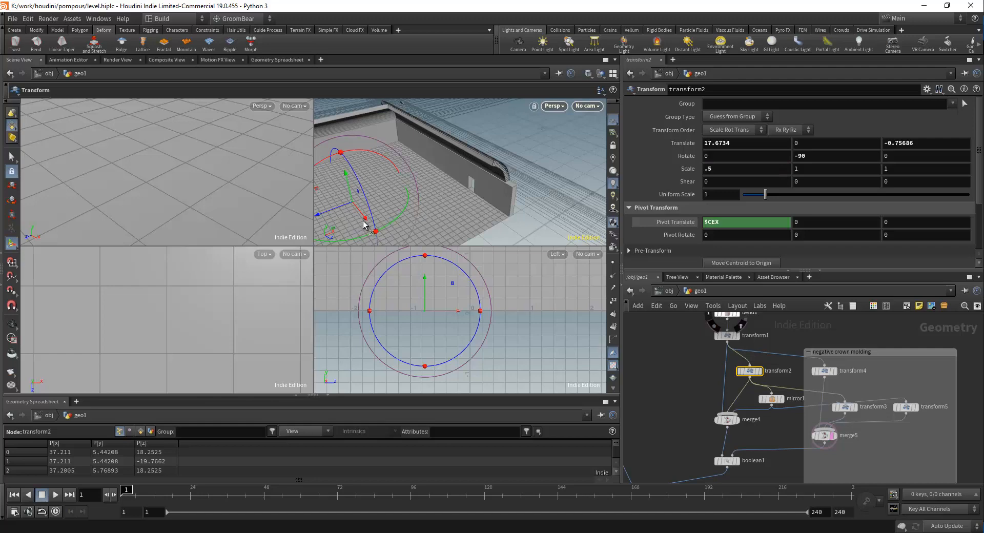
drag(364, 224, 369, 226)
alt+drag(426, 124, 380, 114)
mouse_move(393, 126)
alt+right_down()
mouse_move(404, 144)
mouse_move(391, 125)
alt+right_up()
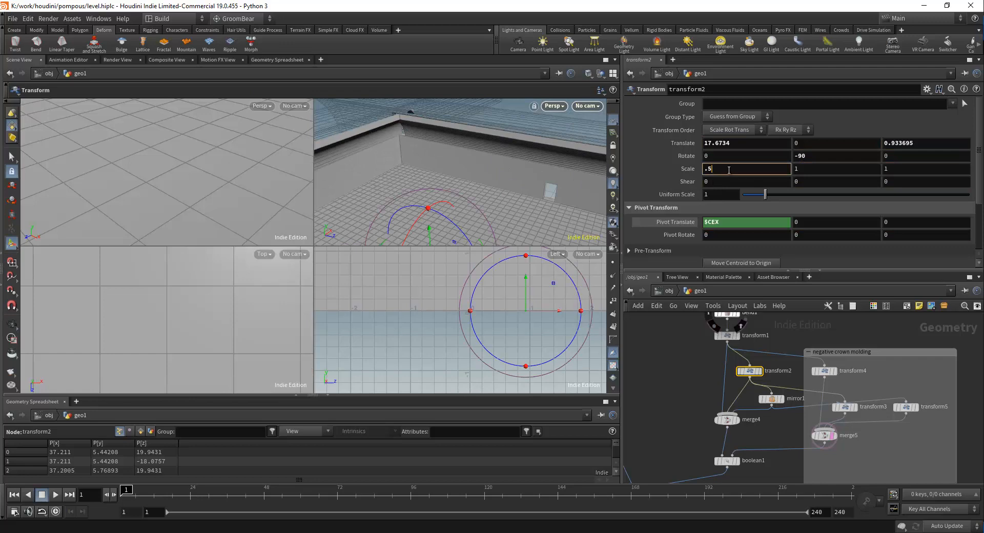
Fine-tune the side molding's length by trying an X scale of 0.53 on transform2 and settling on 0.51.
key(Escape)
drag(469, 148, 504, 176)
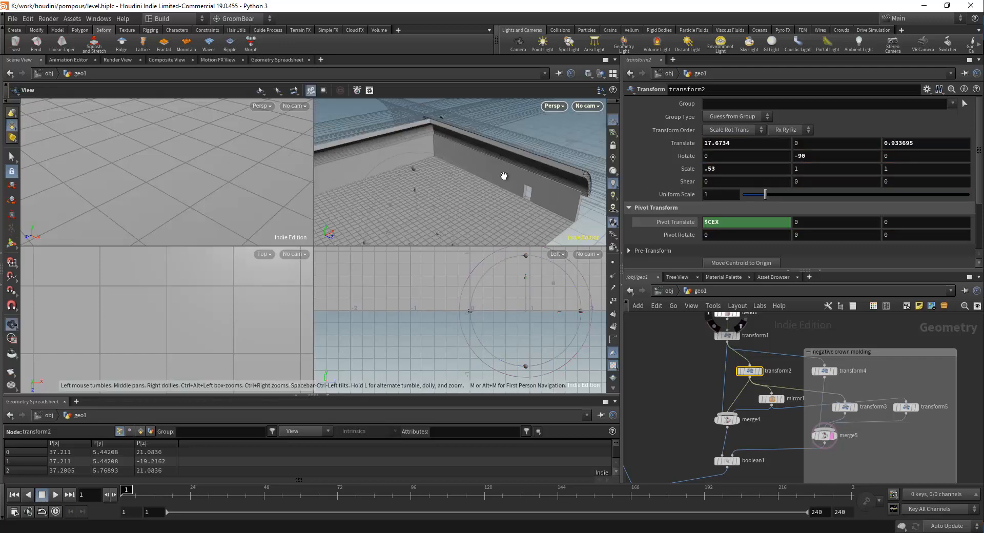
alt+drag(446, 170, 454, 159)
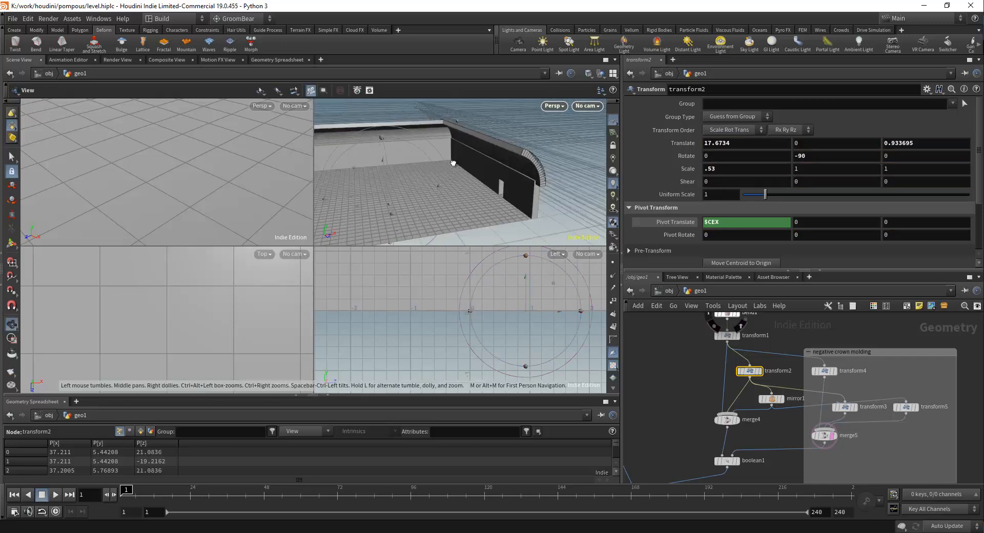
alt+middle_drag(453, 160, 457, 164)
drag(456, 164, 595, 171)
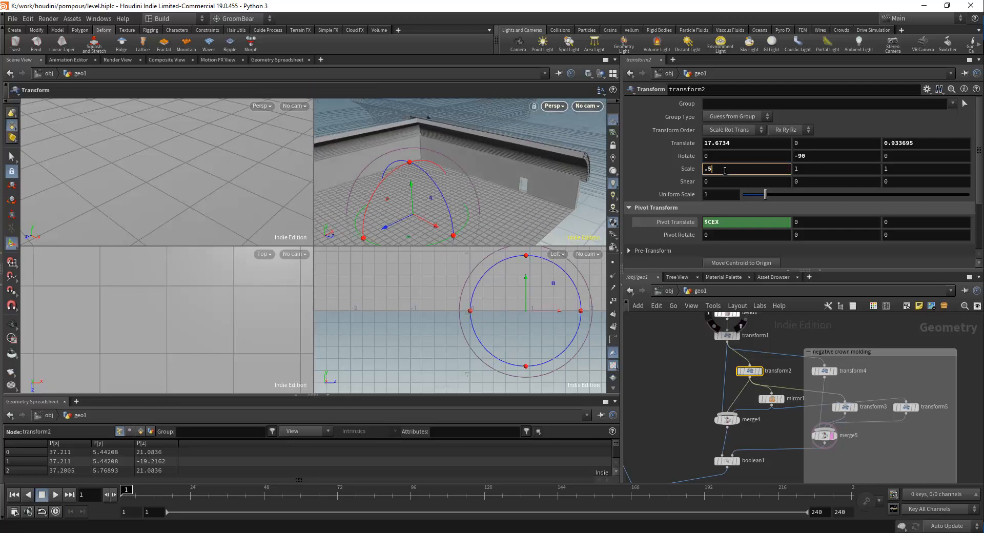
alt+drag(431, 137, 406, 127)
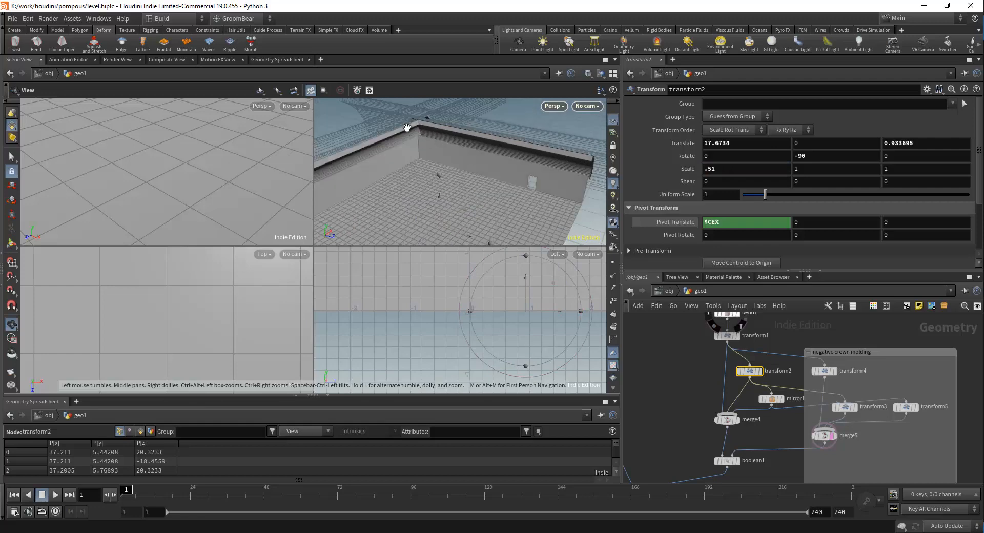
Slide the side molding along the wall to about 0.18 in Z.
alt+right_drag(406, 127, 477, 229)
drag(463, 245, 457, 242)
alt+drag(495, 171, 463, 169)
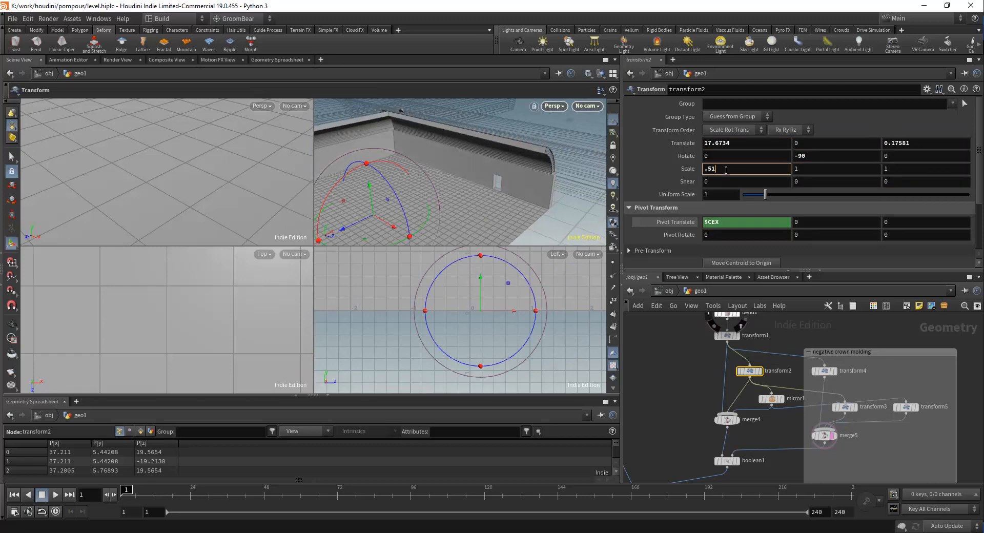
Set transform2's X scale to 0.515 and slide the side molding to about 0.27 in Z.
alt+drag(435, 167, 460, 229)
key(Escape)
alt+drag(391, 131, 372, 125)
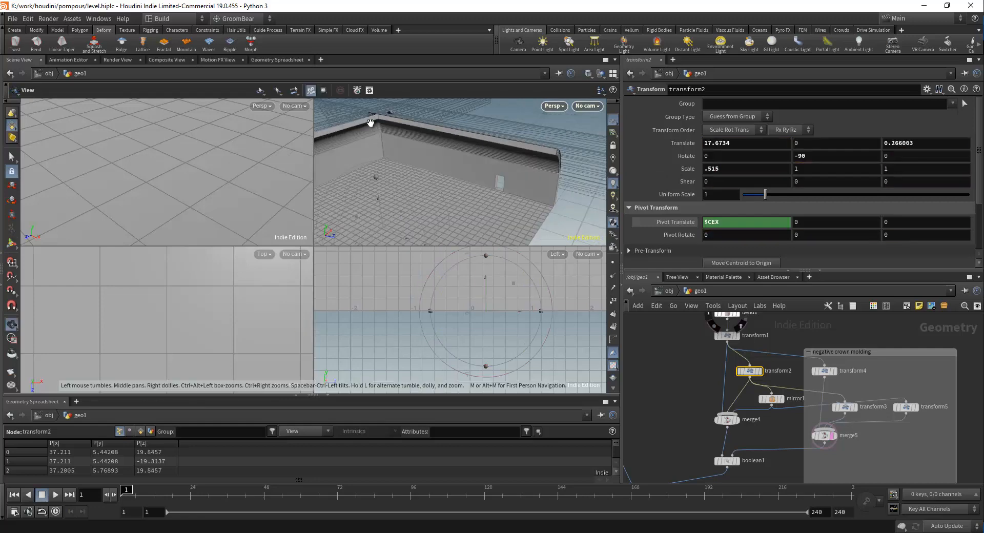
Raise the uniform scale of transform3 in the negative crown molding group to about 2.61 and save the scene.
alt+right_drag(371, 125, 394, 143)
alt+drag(394, 143, 395, 123)
alt+right_drag(395, 124, 389, 139)
alt+drag(389, 140, 462, 190)
alt+right_drag(462, 190, 431, 129)
drag(440, 240, 440, 242)
alt+drag(493, 170, 532, 200)
middle_drag(761, 433, 739, 430)
click(822, 405)
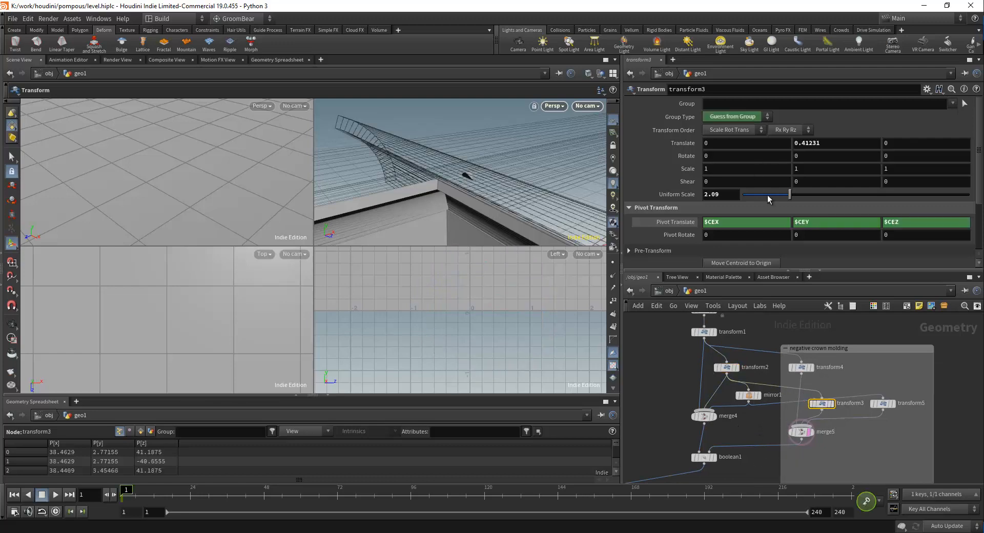
drag(797, 199, 809, 199)
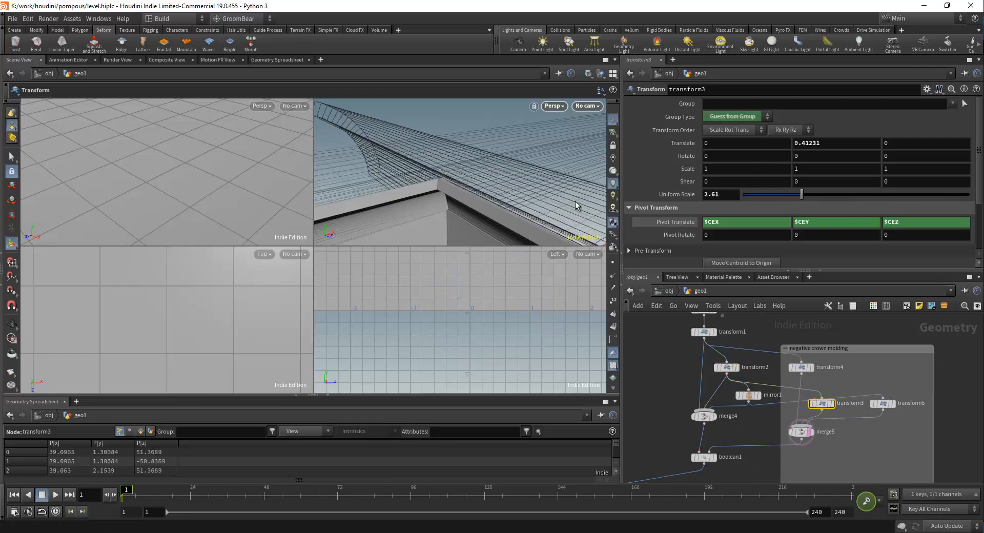
key(space)
mouse_move(466, 180)
mouse_down()
mouse_move(472, 202)
mouse_move(501, 158)
mouse_move(519, 187)
mouse_move(532, 169)
mouse_move(466, 169)
mouse_move(514, 189)
mouse_move(470, 188)
mouse_move(468, 164)
mouse_move(472, 174)
mouse_up()
key(r)
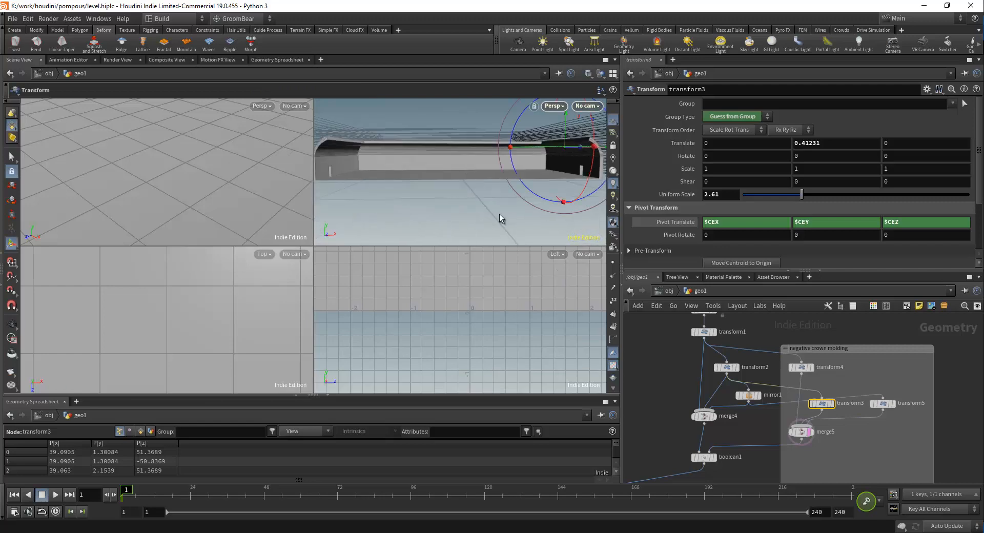
click(662, 345)
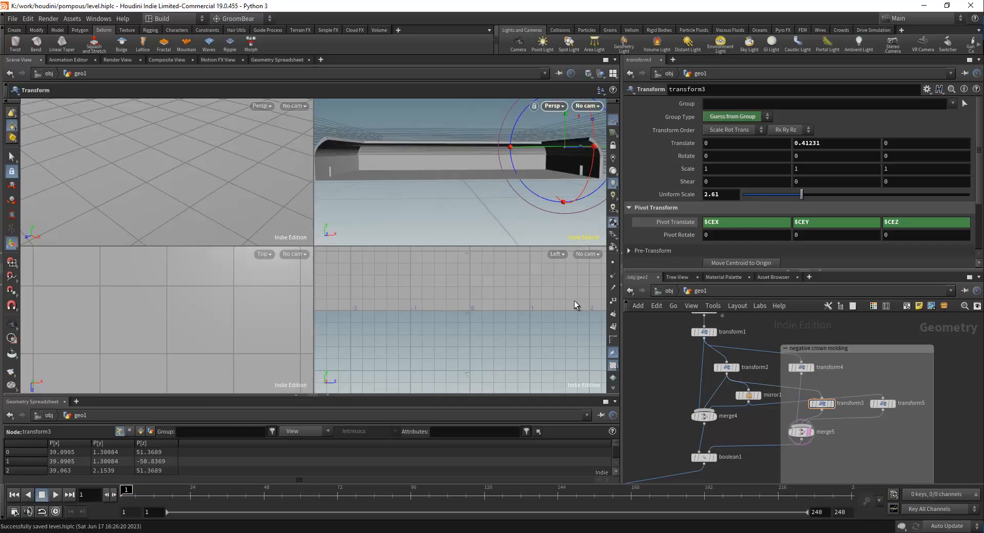
Raise the uniform scale of transform5 in the negative crown molding group to about 2.49.
key(Escape)
drag(441, 145, 341, 183)
scroll(387, 176, up, 3)
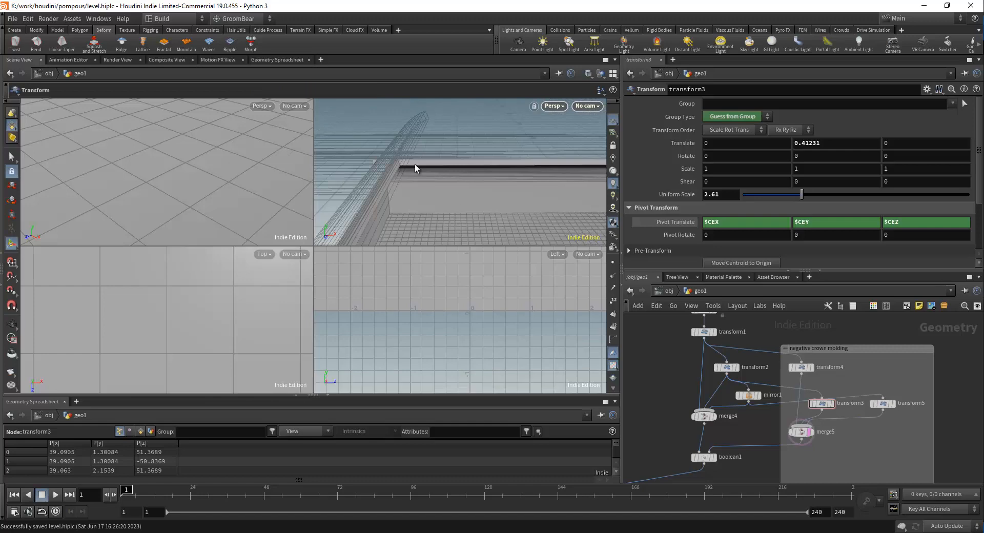
click(883, 404)
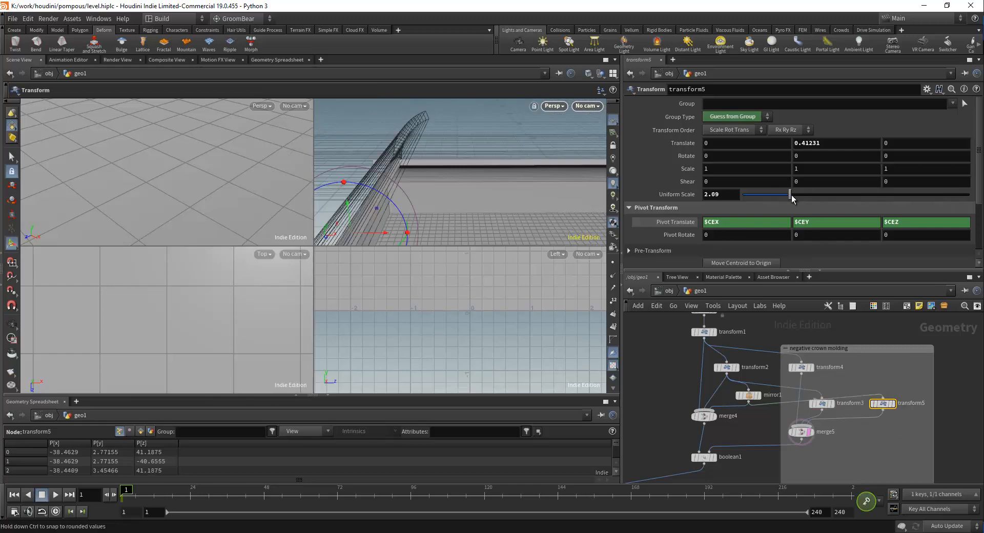
drag(792, 198, 801, 197)
key(Escape)
mouse_move(462, 198)
mouse_down()
mouse_move(501, 194)
mouse_move(436, 220)
mouse_move(451, 223)
mouse_move(439, 231)
mouse_move(422, 222)
mouse_move(521, 220)
mouse_move(440, 216)
mouse_move(433, 226)
mouse_move(470, 193)
mouse_move(460, 193)
mouse_move(488, 189)
mouse_move(469, 189)
mouse_up()
key(t)
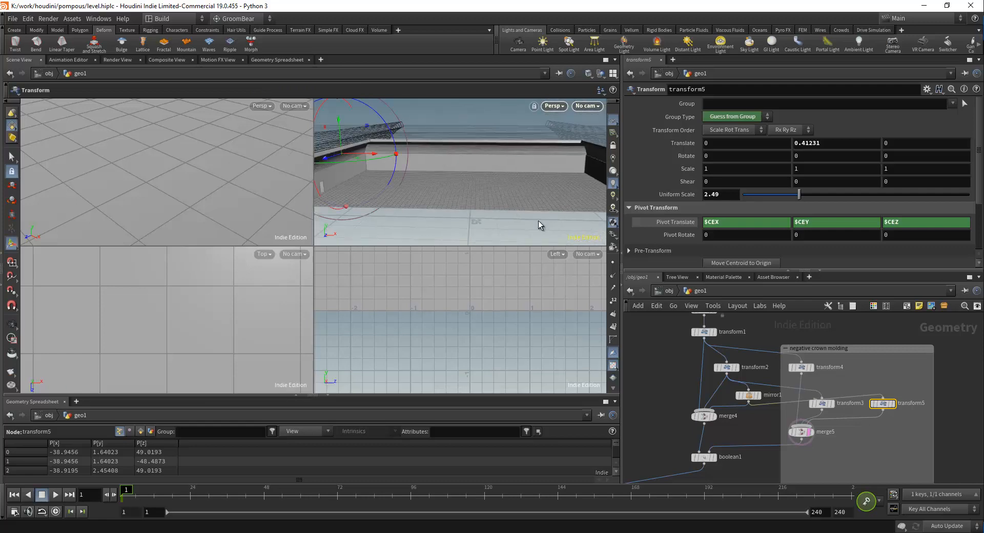
Add a Null node below merge6, connected to its output.
click(952, 384)
scroll(940, 371, down, 1)
scroll(769, 441, down, 1)
middle_drag(719, 478, 734, 410)
scroll(735, 409, down, 1)
key(Tab)
text(null)
key(Return)
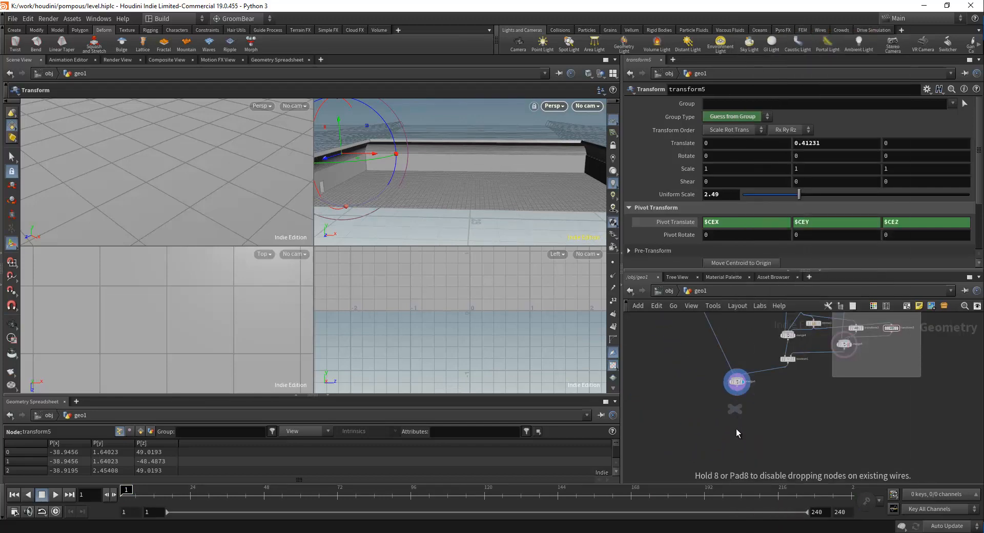
click(736, 431)
scroll(764, 417, up, 2)
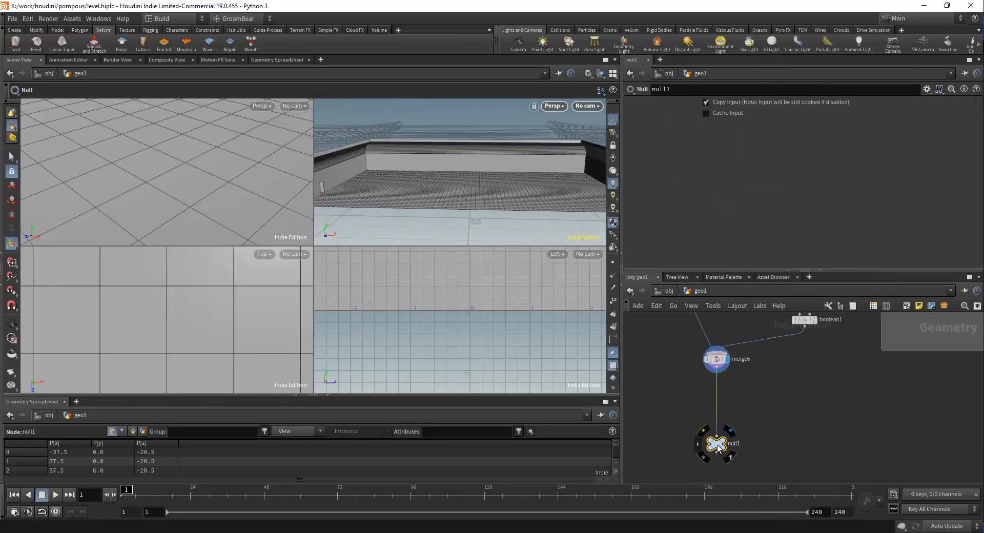
drag(721, 446, 724, 436)
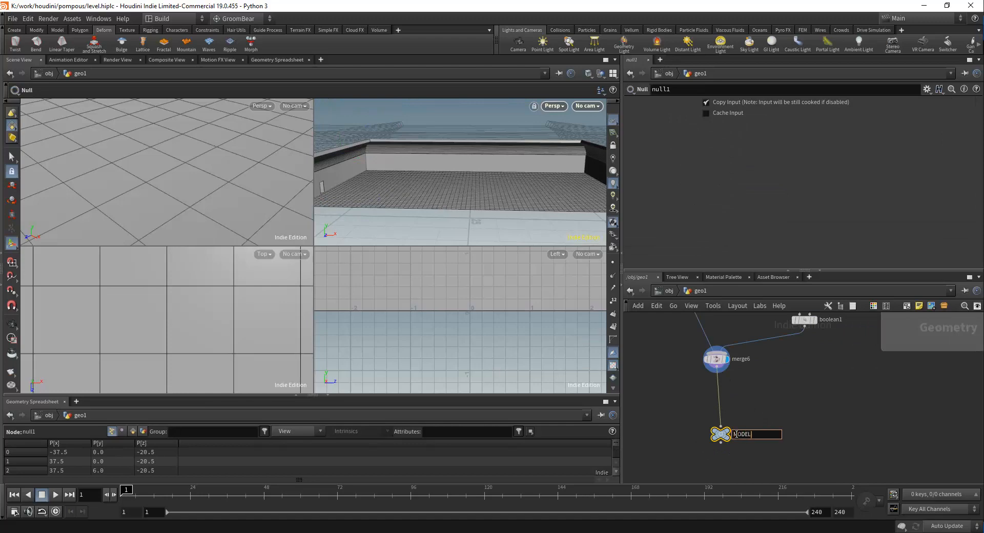
Rename the null node as MODEL_OUT.
click(738, 437)
text(MODEL_OUT)
key(Return)
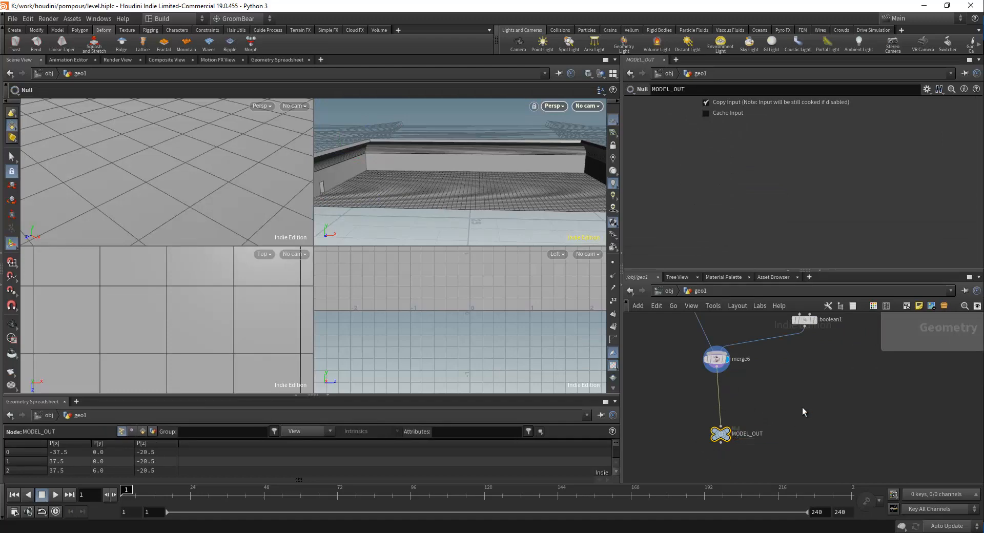
Insert a Labs Auto UV node between merge6 and MODEL_OUT.
key(Tab)
text(auto)
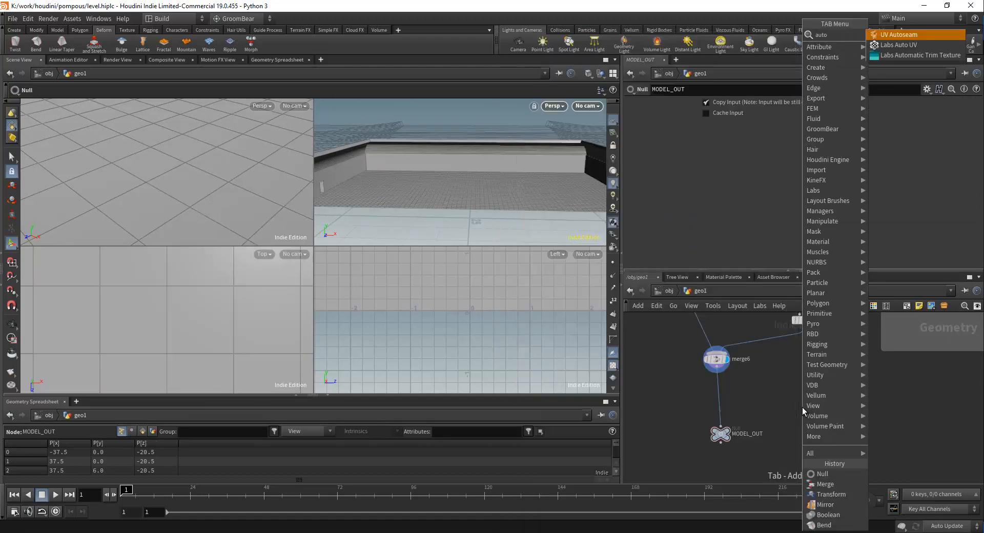
key(Down)
key(Return)
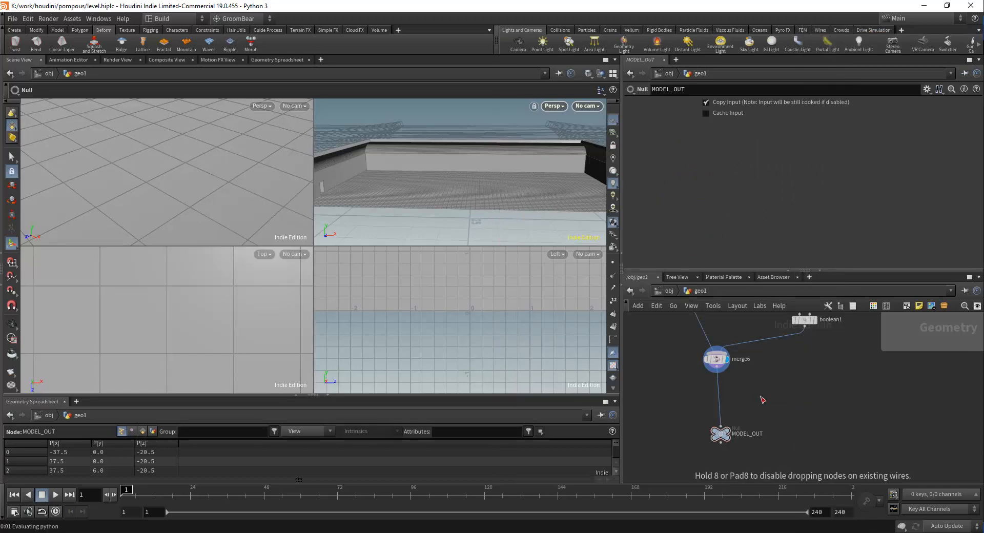
click(755, 398)
drag(756, 406, 721, 412)
Change the Top viewport to a UV viewport and frame the UV tile.
click(267, 255)
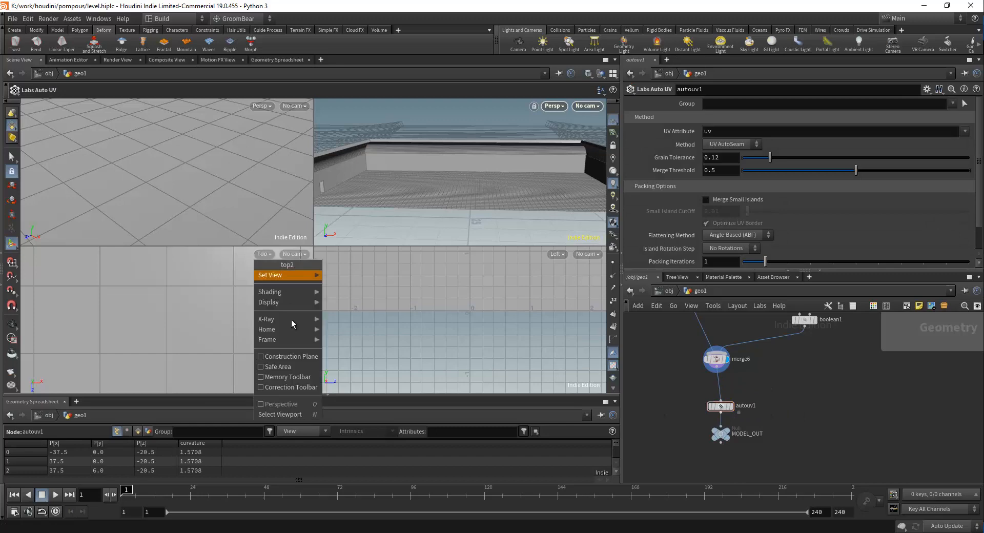
mouse_move(306, 278)
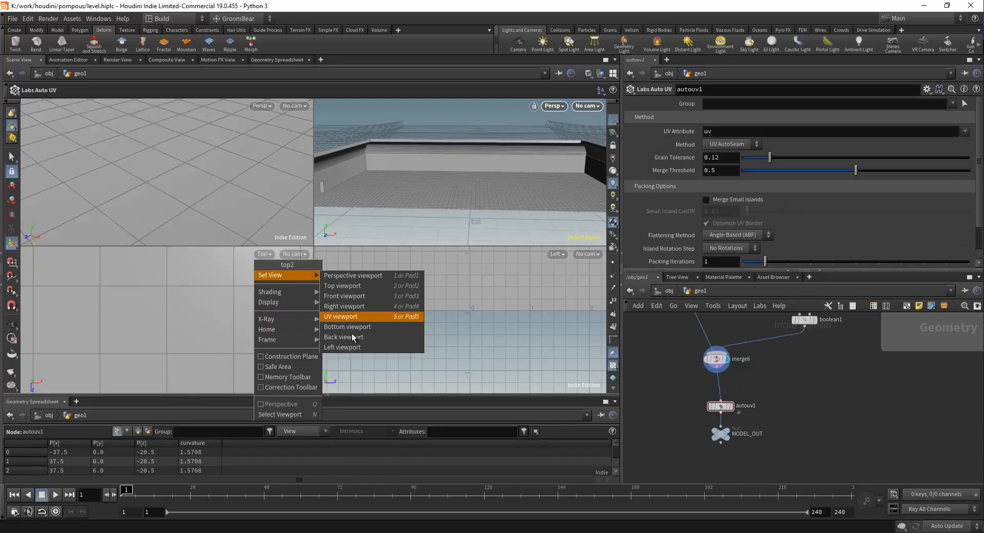
click(353, 317)
key(Escape)
scroll(215, 285, up, 7)
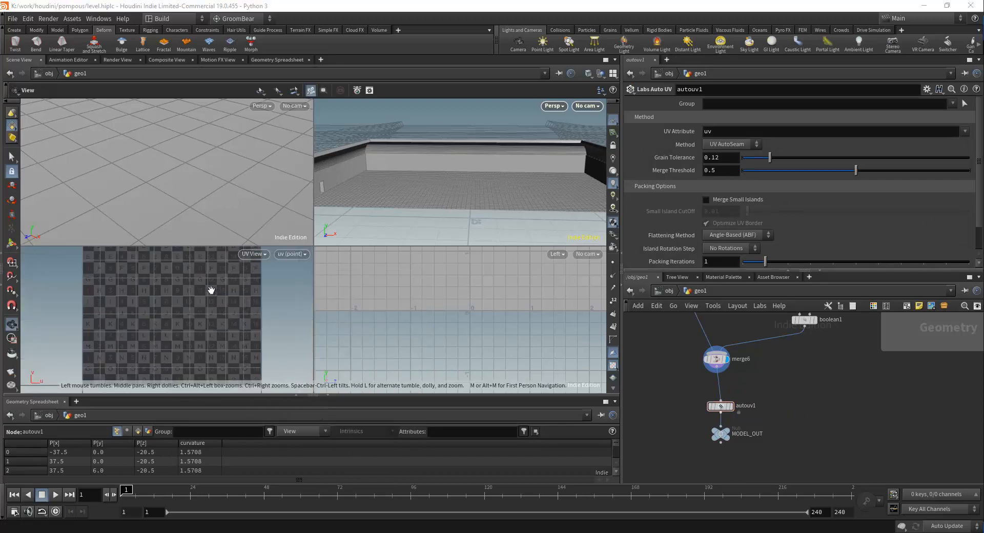
scroll(209, 299, down, 5)
scroll(420, 195, down, 3)
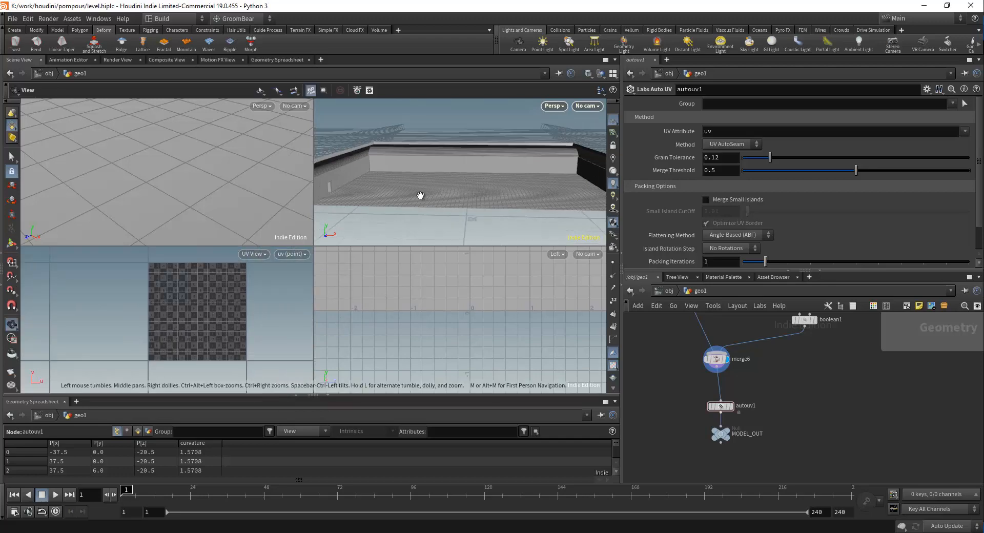
Display the MODEL_OUT node and examine the UV checker pattern on the walls, floor and molding.
scroll(429, 196, up, 6)
drag(427, 195, 546, 239)
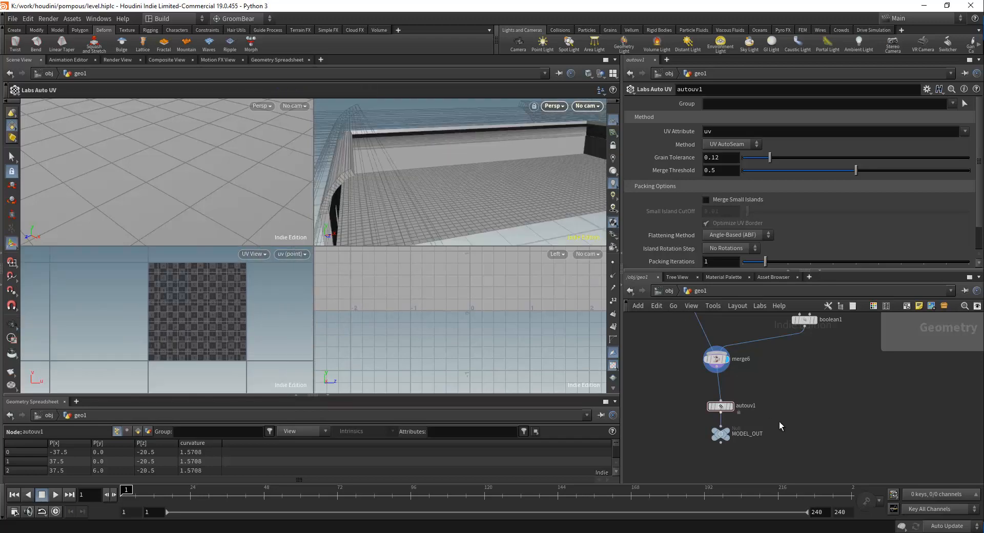
middle_drag(779, 421, 777, 406)
click(732, 406)
click(719, 423)
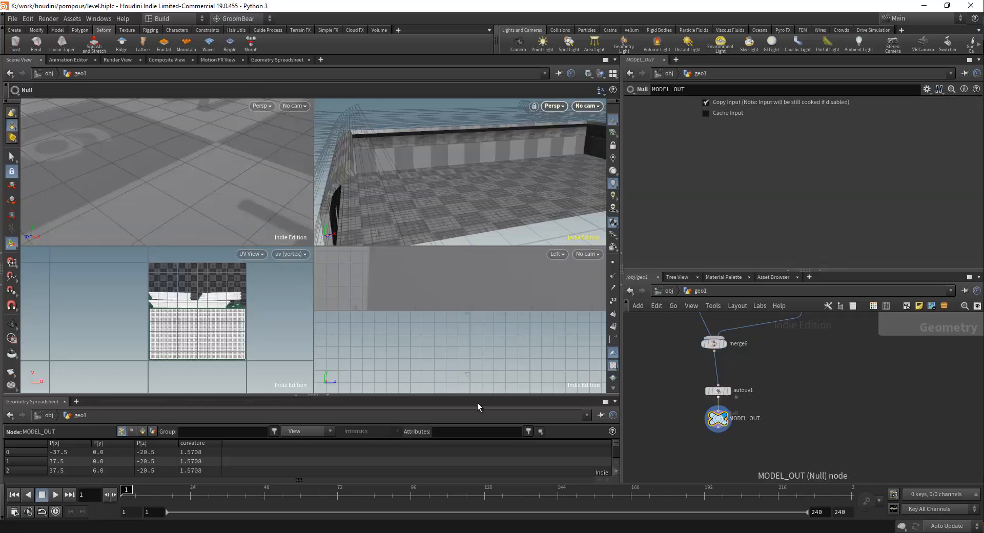
drag(503, 165, 436, 185)
scroll(435, 184, up, 3)
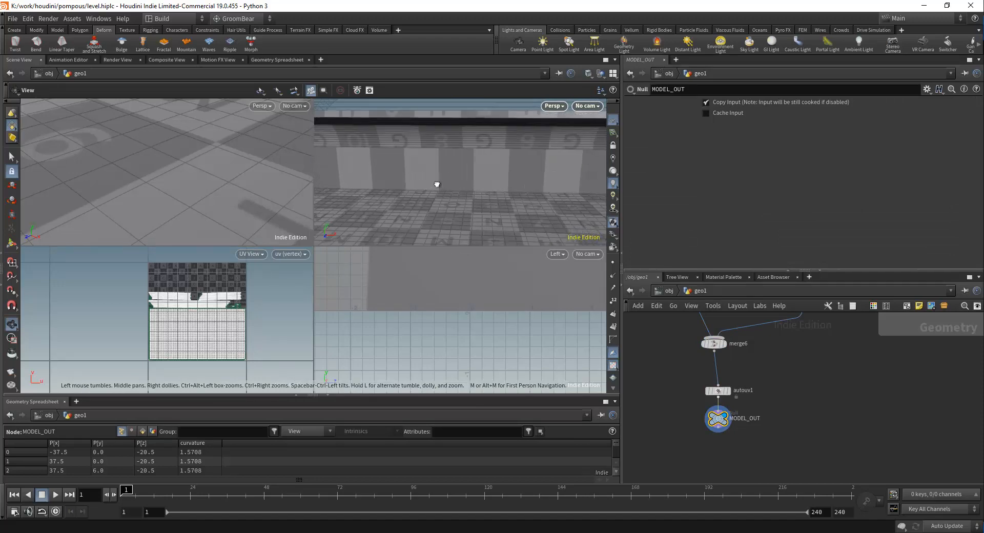
scroll(437, 184, down, 2)
scroll(797, 405, down, 3)
Set left_wall's axis divisions to 20 in Y and 20 in Z, and check the checker pattern on the walls.
middle_drag(740, 390, 887, 410)
scroll(738, 389, down, 7)
scroll(821, 409, up, 7)
scroll(826, 407, up, 2)
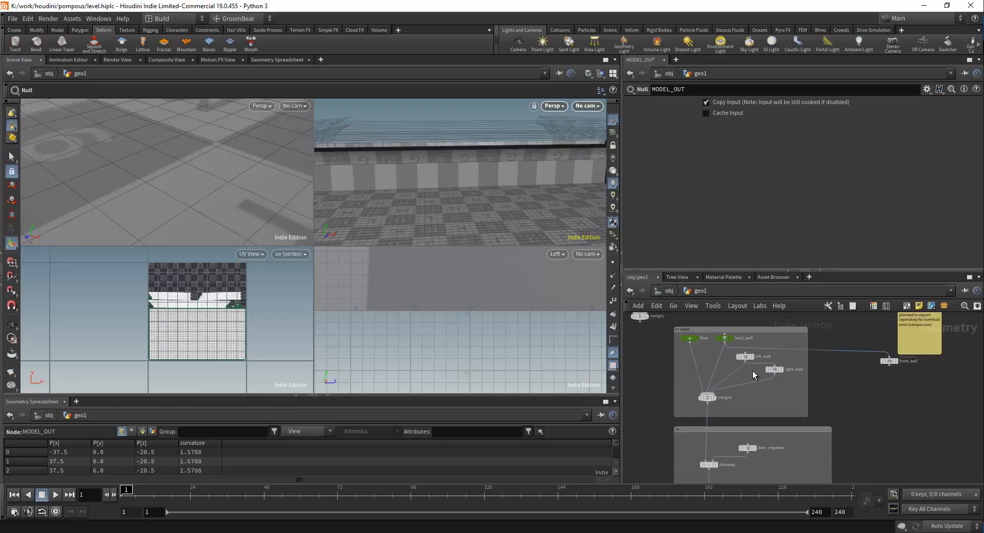
scroll(740, 355, up, 3)
click(741, 352)
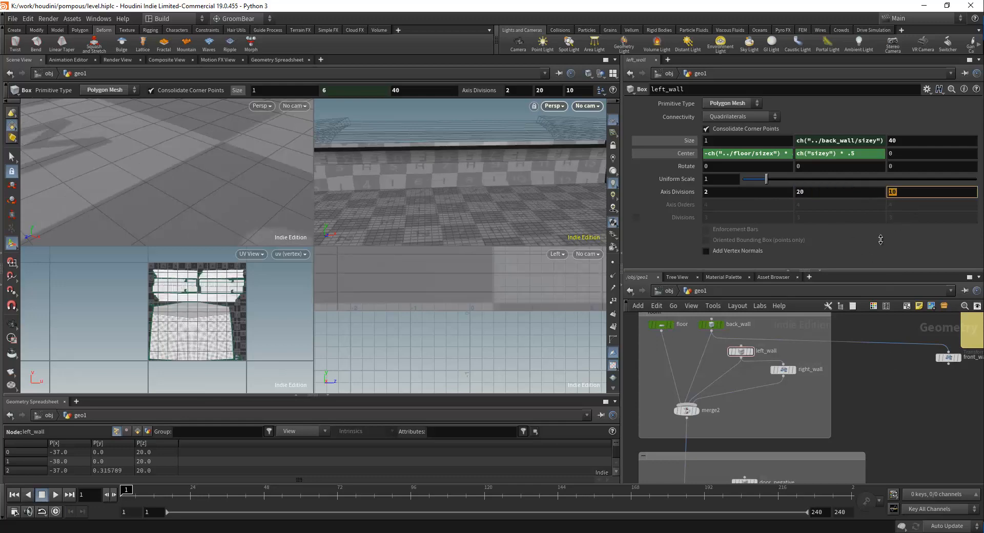
key(Return)
key(Escape)
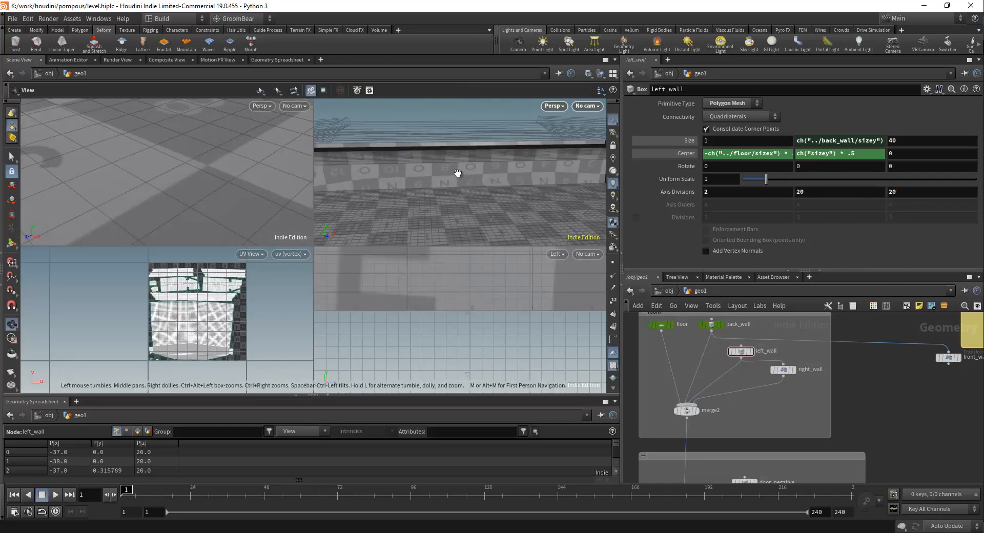
scroll(460, 180, up, 6)
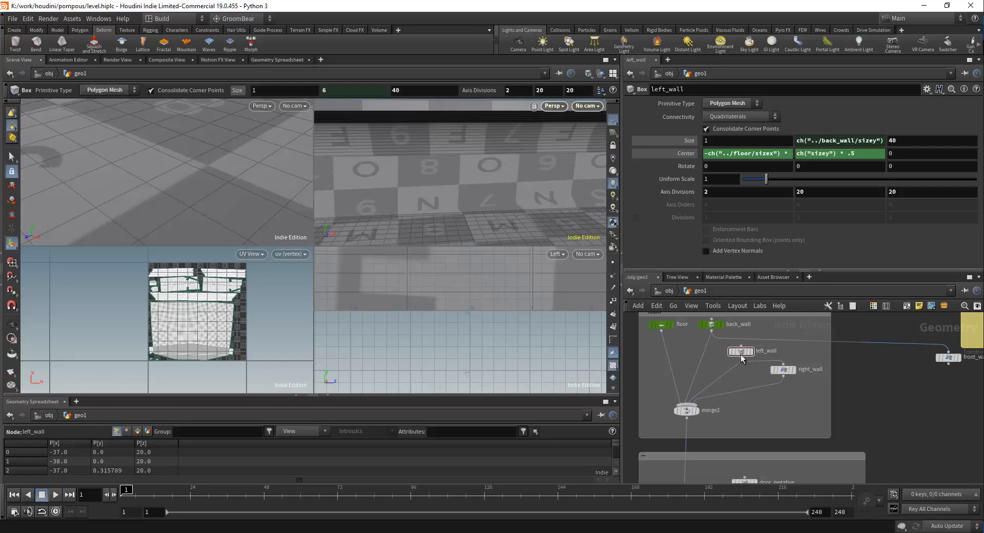
Display the back_wall box on its own and show its parameters.
click(755, 343)
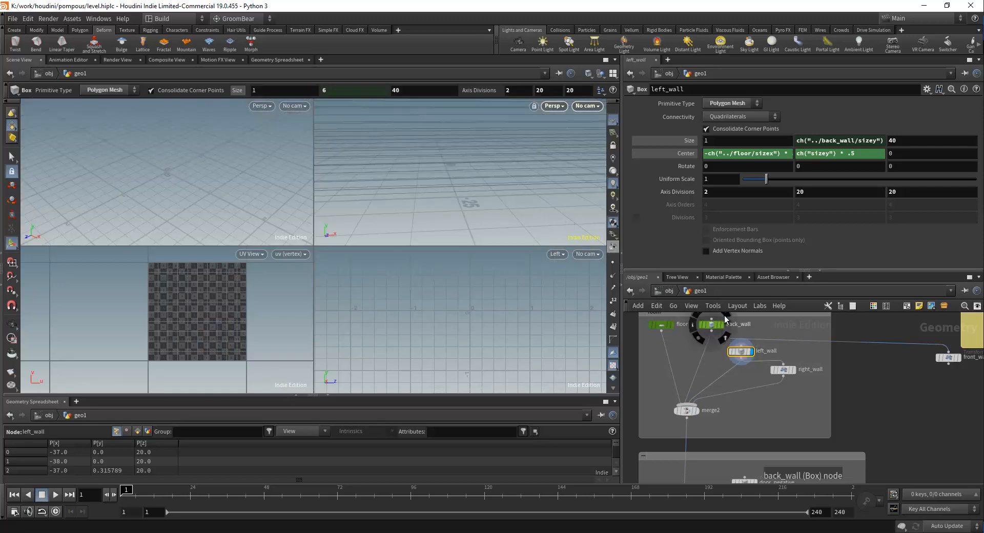
scroll(749, 343, down, 2)
middle_drag(802, 361, 797, 385)
scroll(722, 357, up, 2)
click(723, 353)
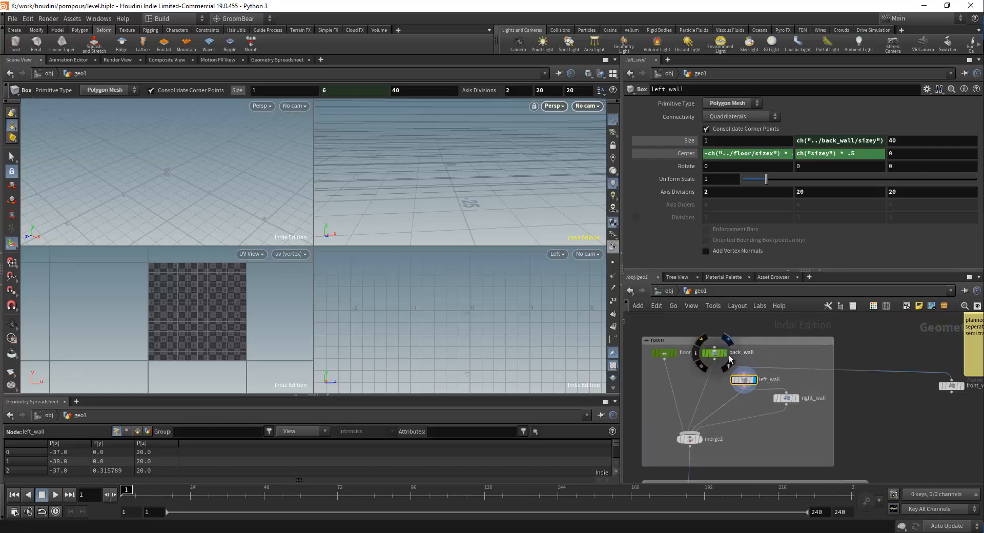
click(714, 353)
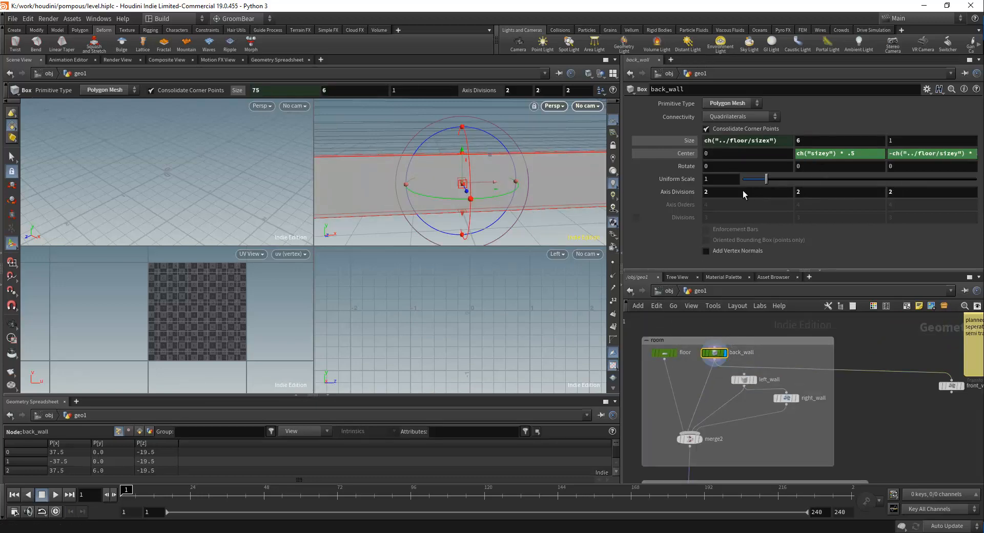
Try X axis divisions of 10, 20 and 40 on back_wall.
key(Return)
click(715, 193)
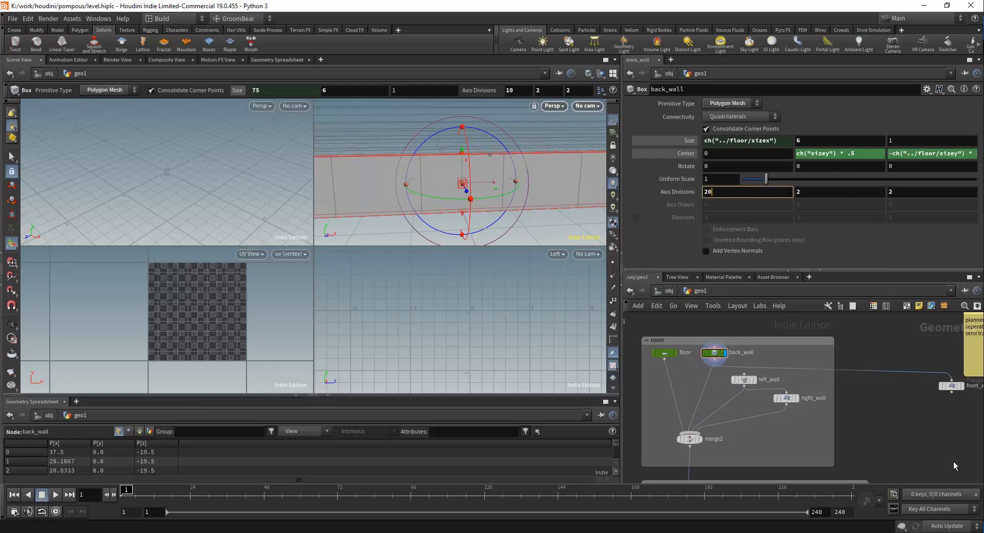
key(Return)
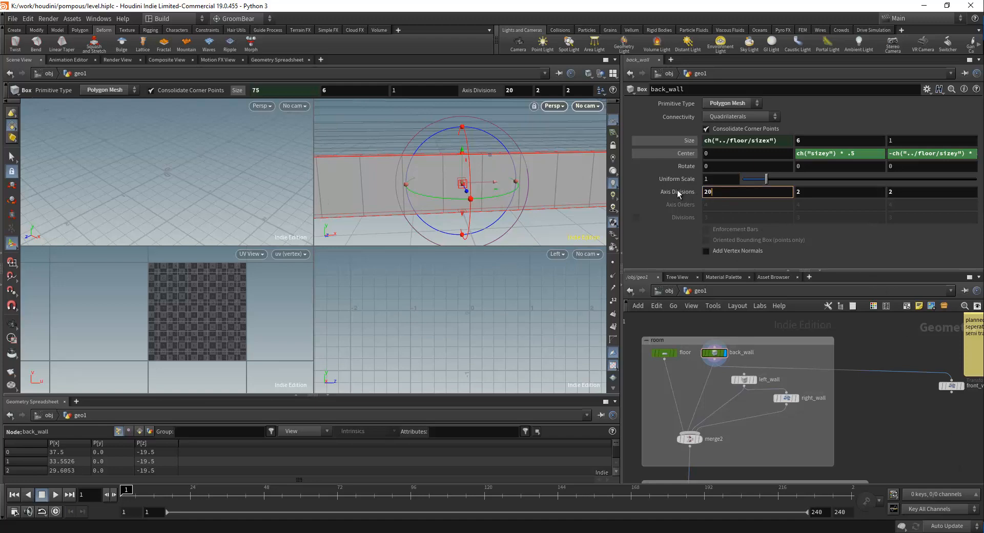
drag(719, 192, 677, 190)
text(40)
key(Return)
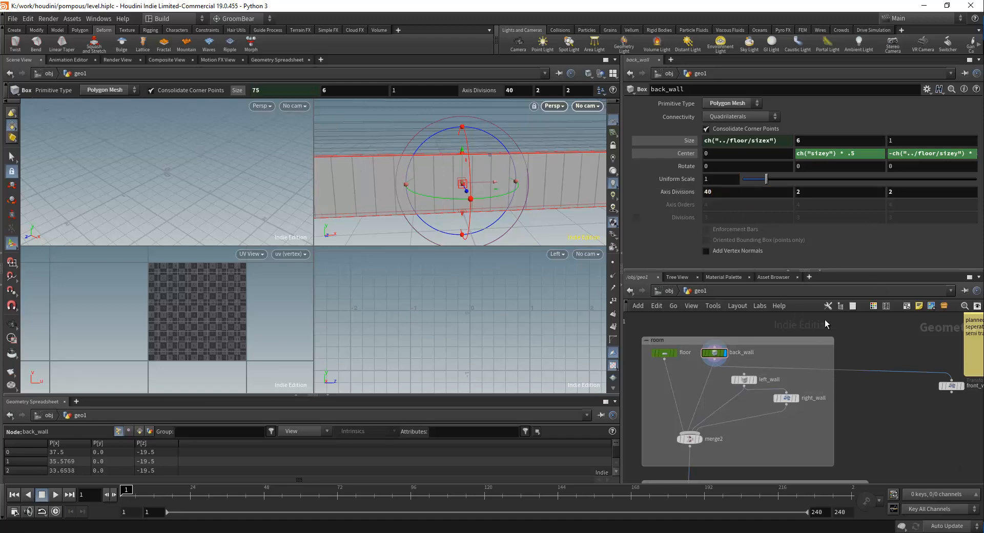
Link back_wall's X axis divisions to the floor's second size value with the relative reference ch("../floor/sizey").
click(662, 357)
right_click(859, 142)
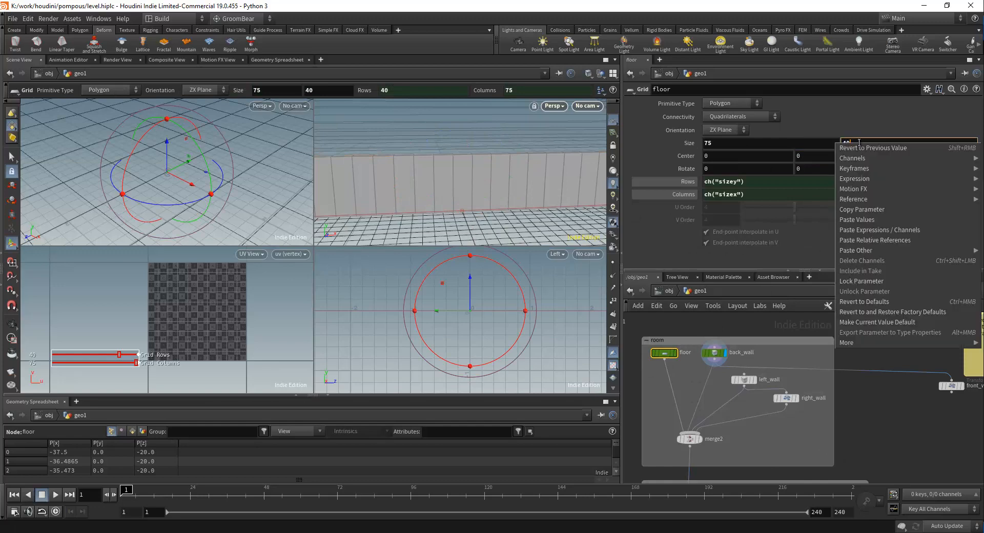
click(881, 220)
click(714, 352)
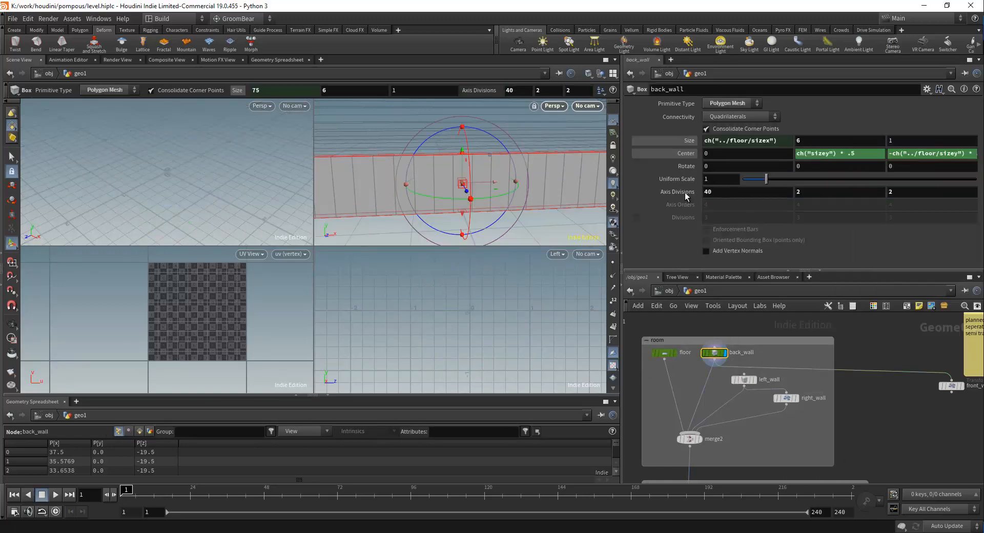
right_click(718, 192)
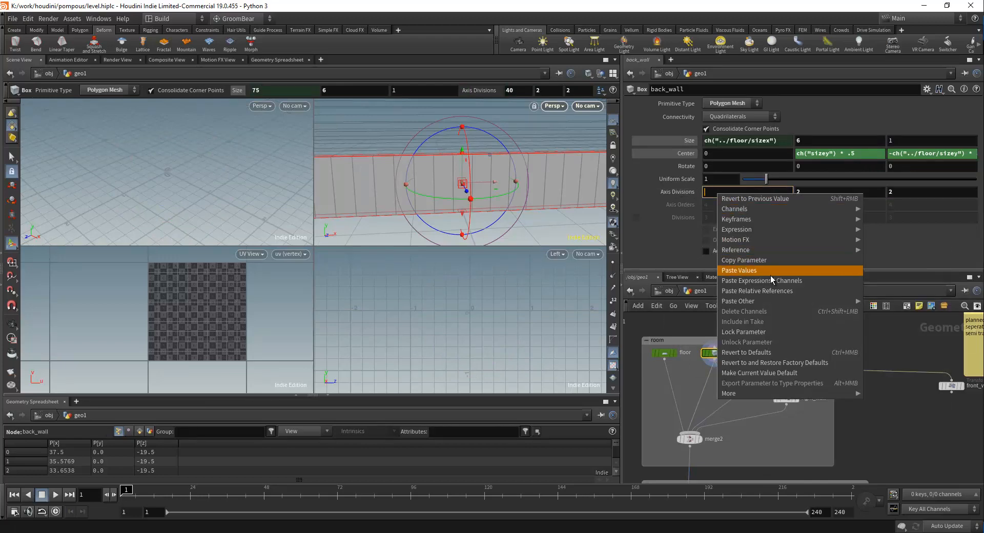
click(774, 291)
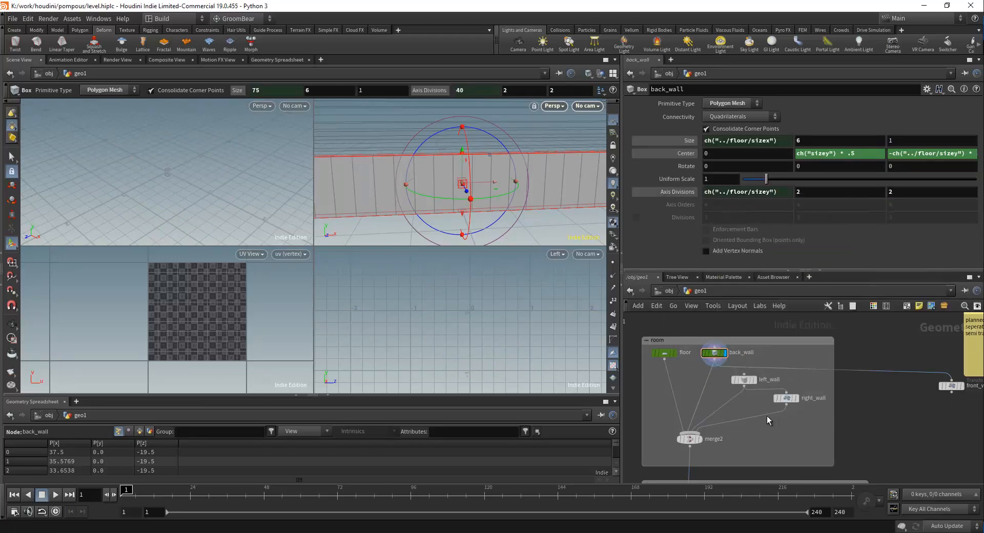
Link left_wall's X axis divisions to the floor's second size value with the relative reference ch("../floor/sizey").
click(745, 381)
click(704, 191)
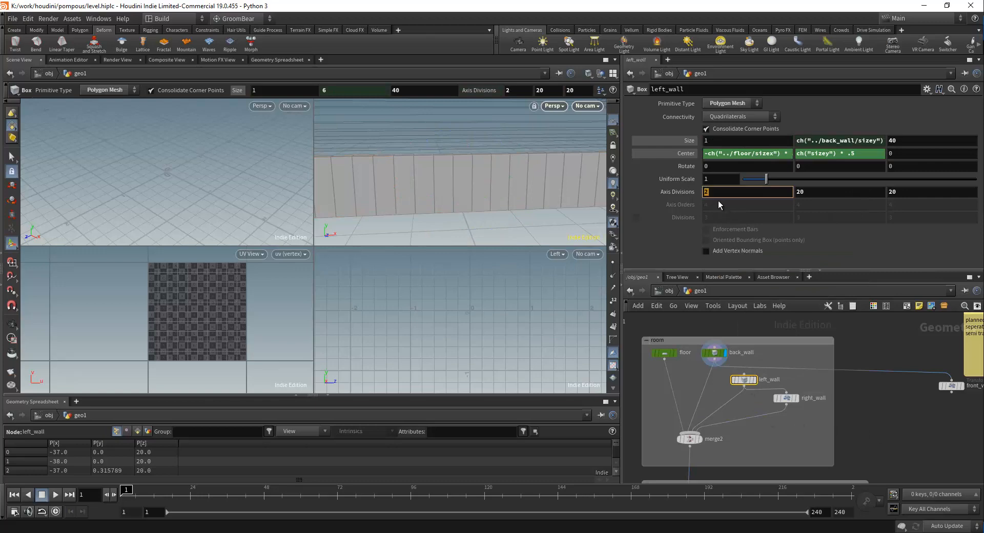
right_click(718, 195)
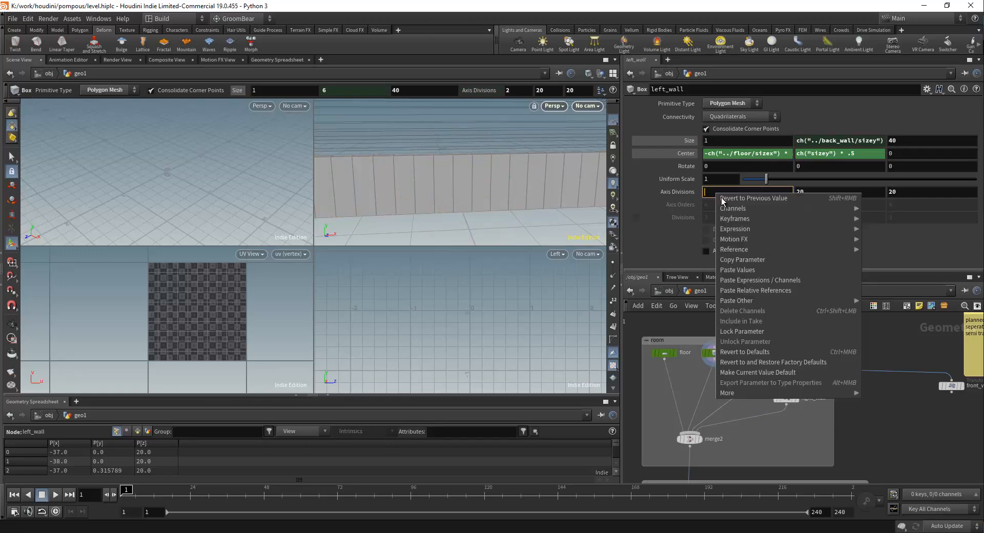
click(754, 289)
Display the final output null at the end of the network and inspect the checker pattern on the room's walls.
click(786, 399)
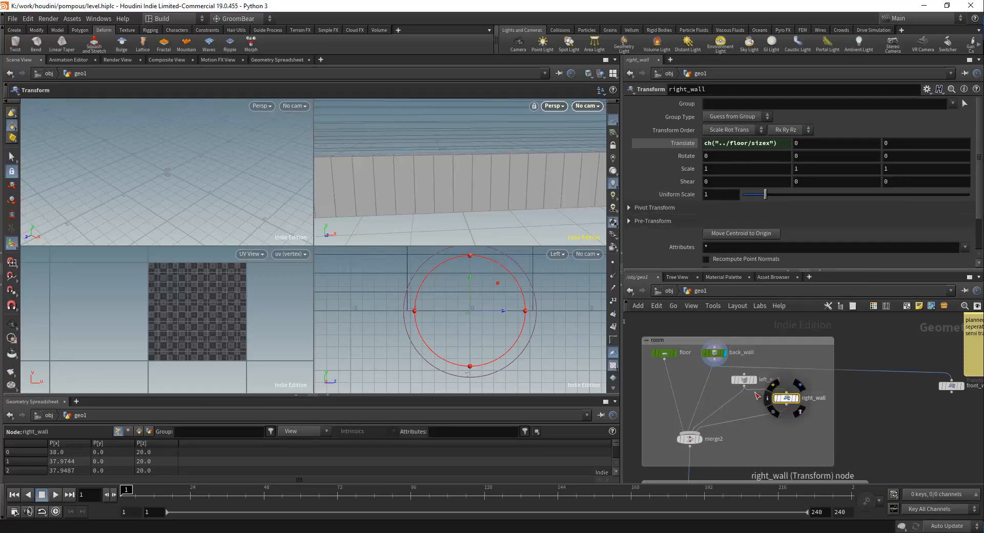
scroll(854, 409, down, 5)
middle_drag(854, 410, 815, 313)
scroll(798, 442, down, 1)
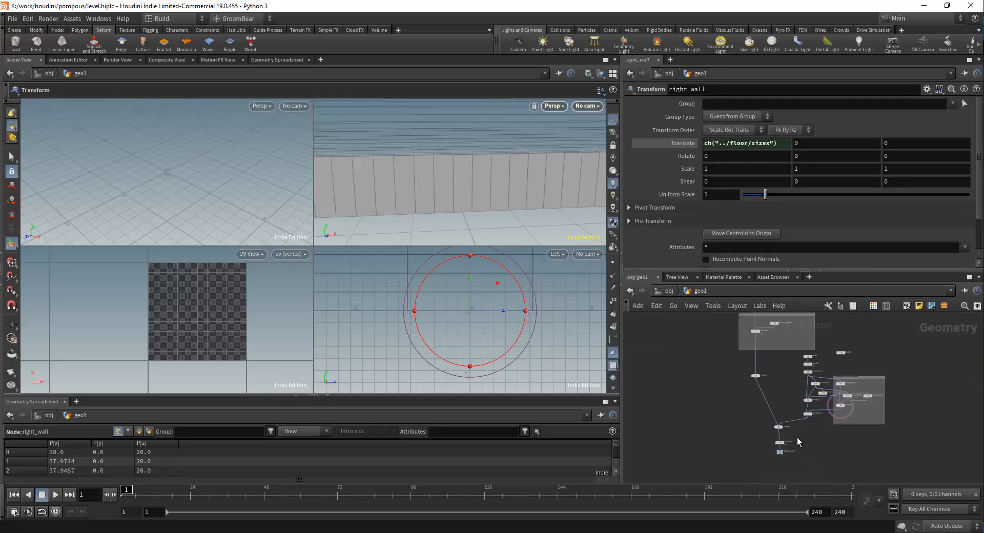
scroll(806, 462, up, 3)
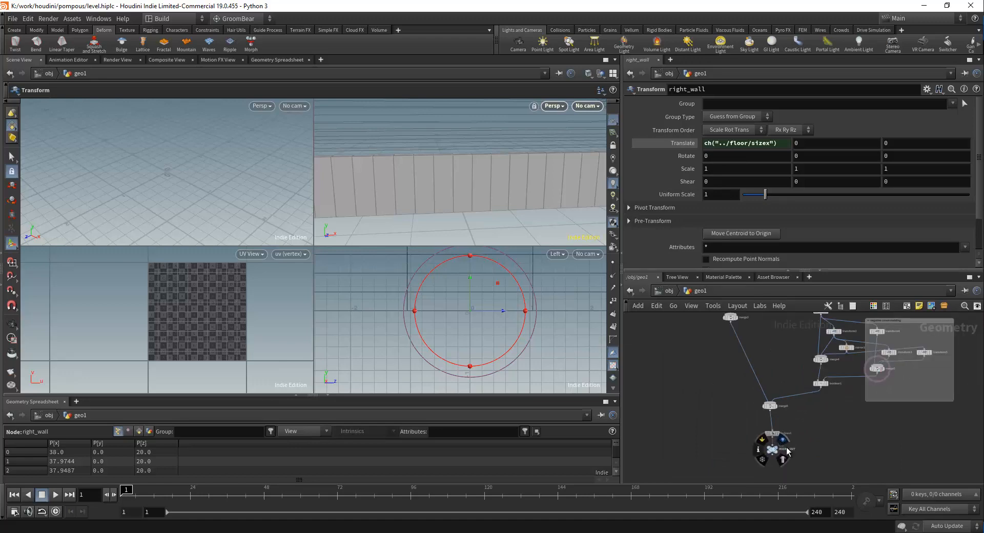
click(783, 440)
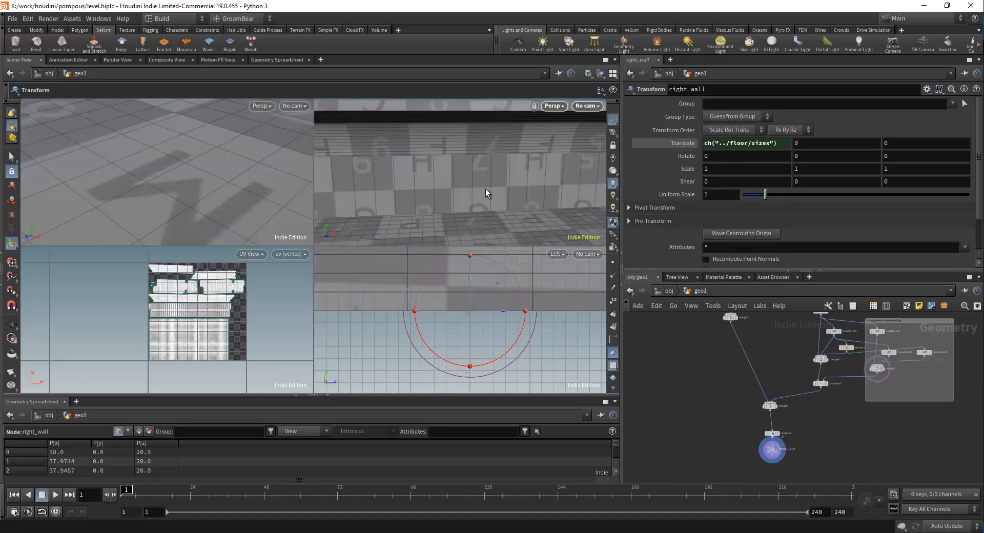
key(Escape)
drag(458, 180, 365, 170)
key(t)
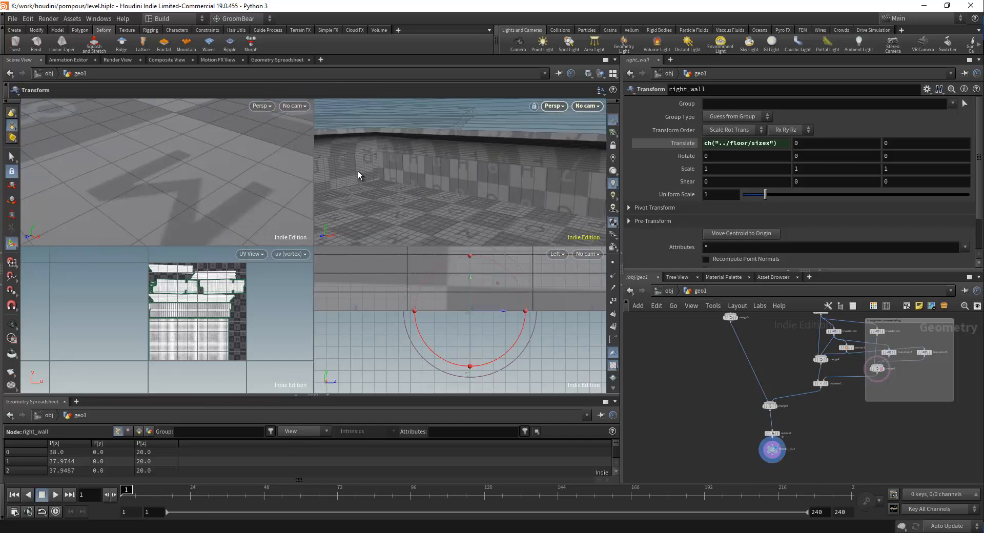
Set left_wall's Y and Z axis divisions to 2, keeping its uniform scale at 1.
middle_drag(779, 339, 806, 431)
scroll(807, 431, up, 4)
click(759, 411)
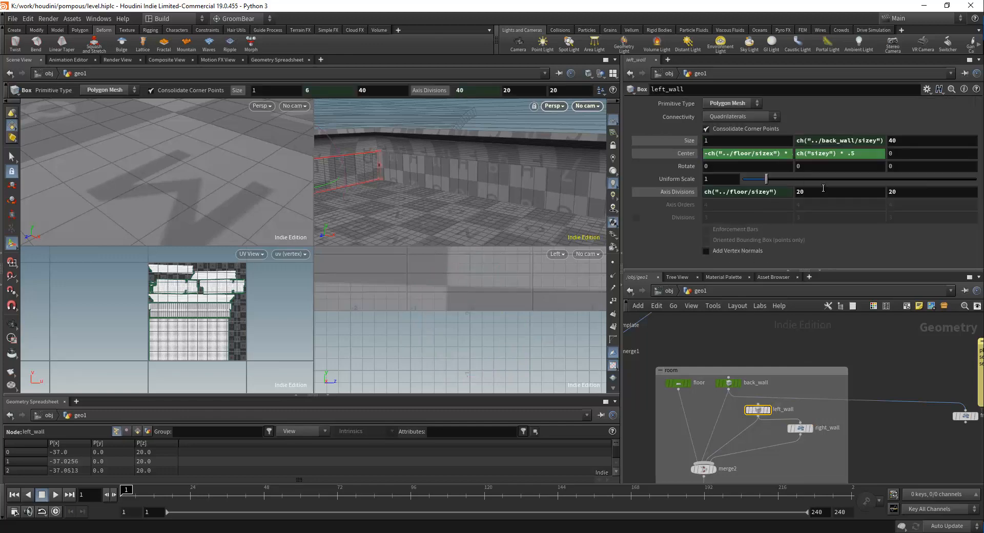
click(801, 194)
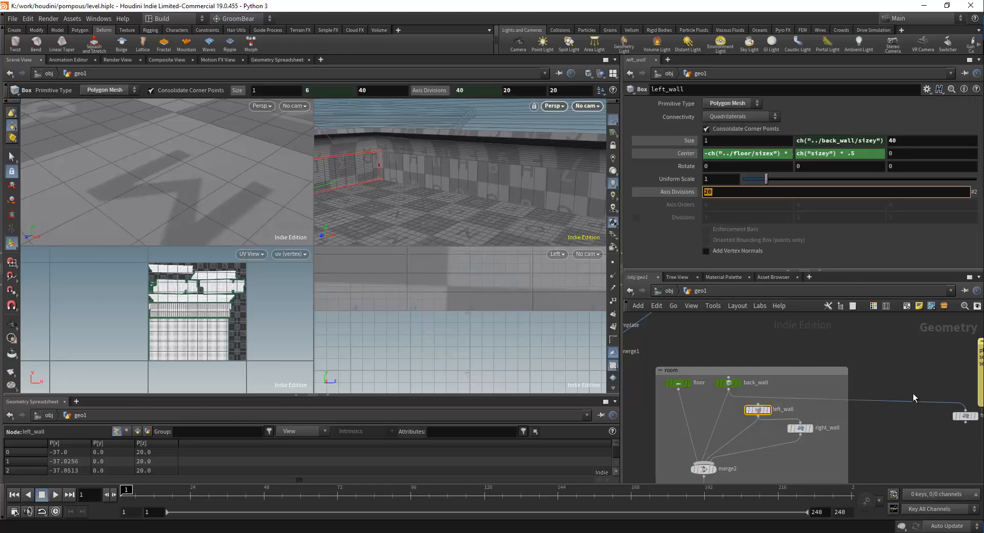
text(2)
key(Return)
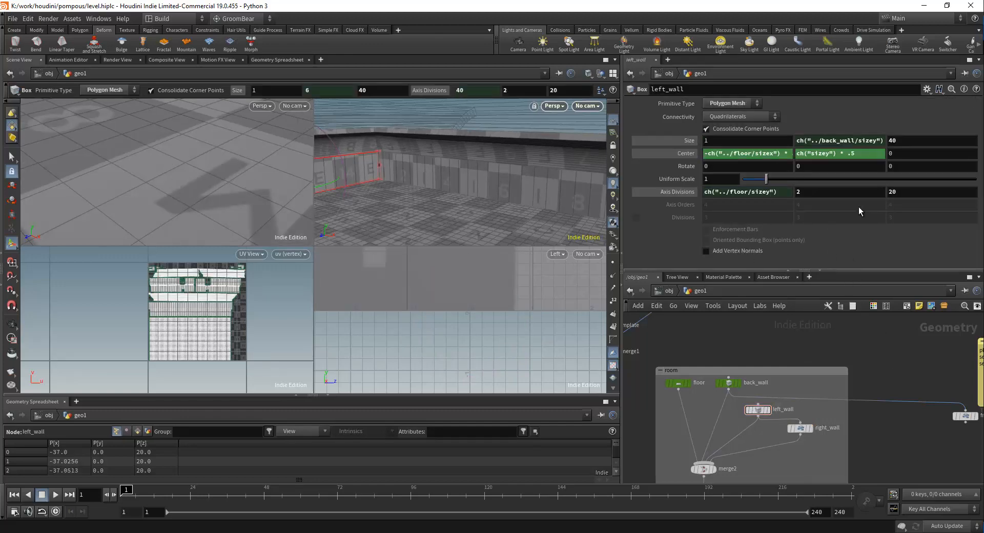
click(856, 194)
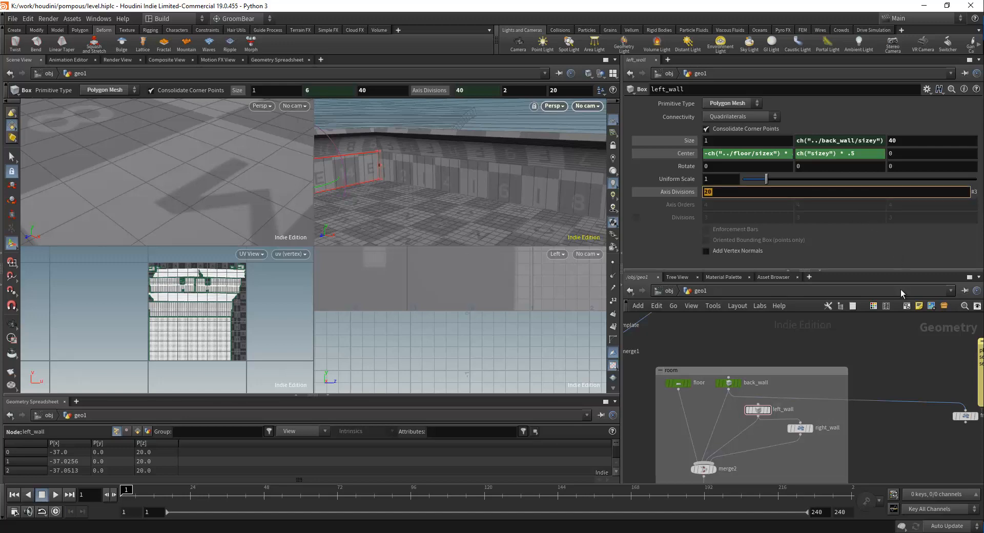
text(2)
key(Return)
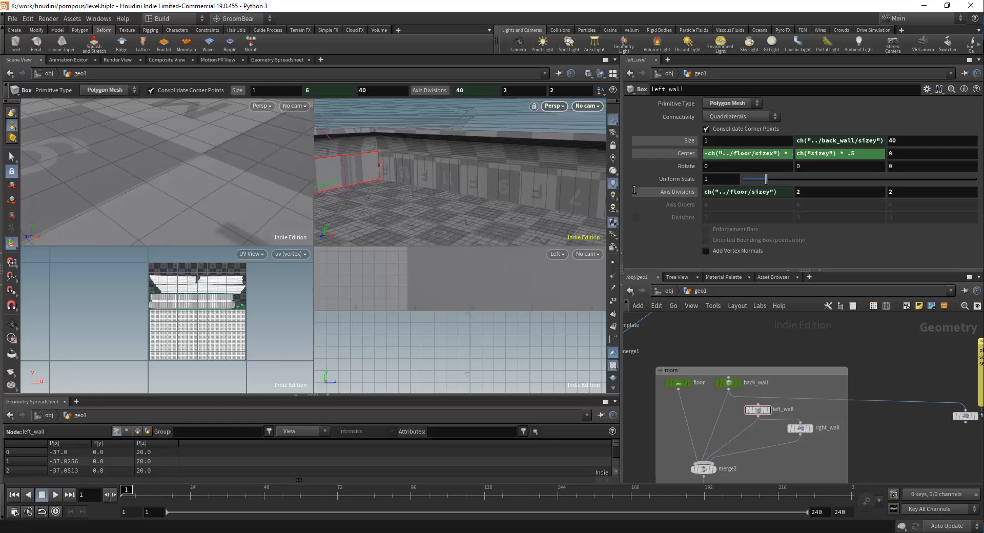
click(819, 178)
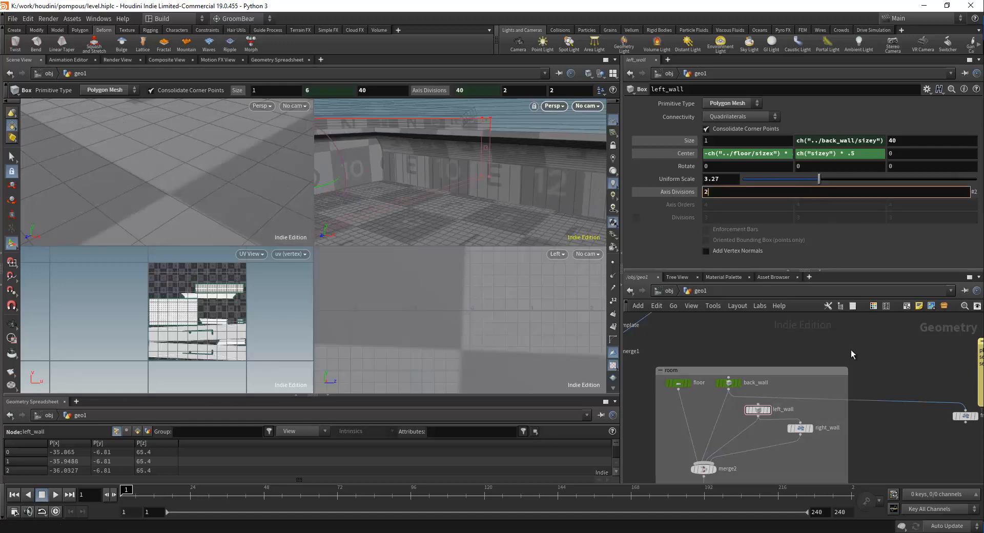
key(ctrl+z)
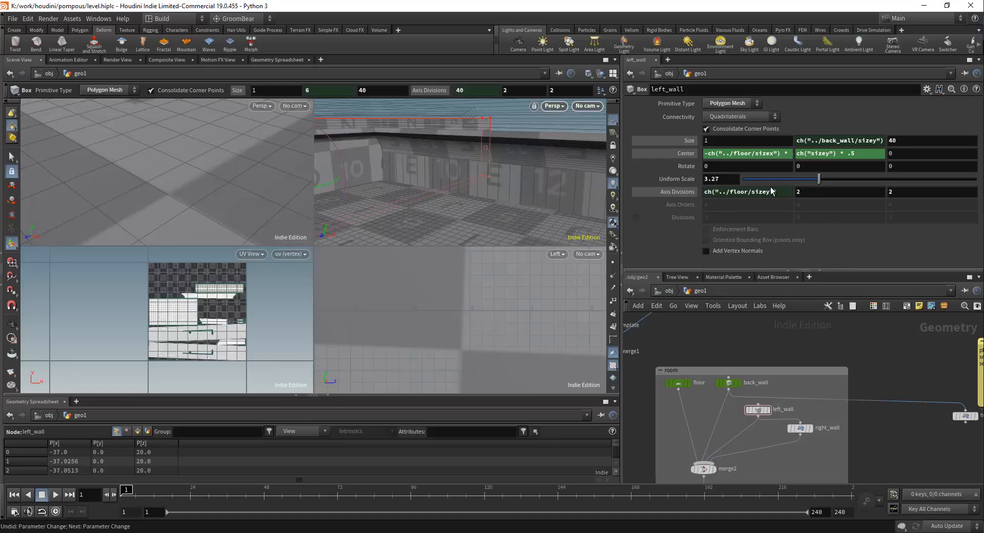
Try linking left_wall's Y axis divisions to the floor's second size value, undo the link, and check the walls.
click(817, 192)
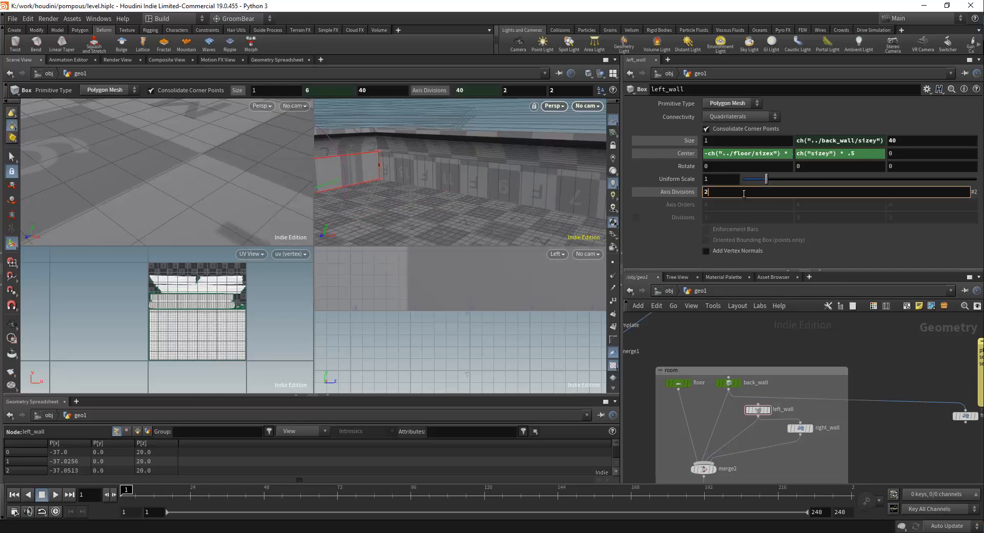
right_click(744, 193)
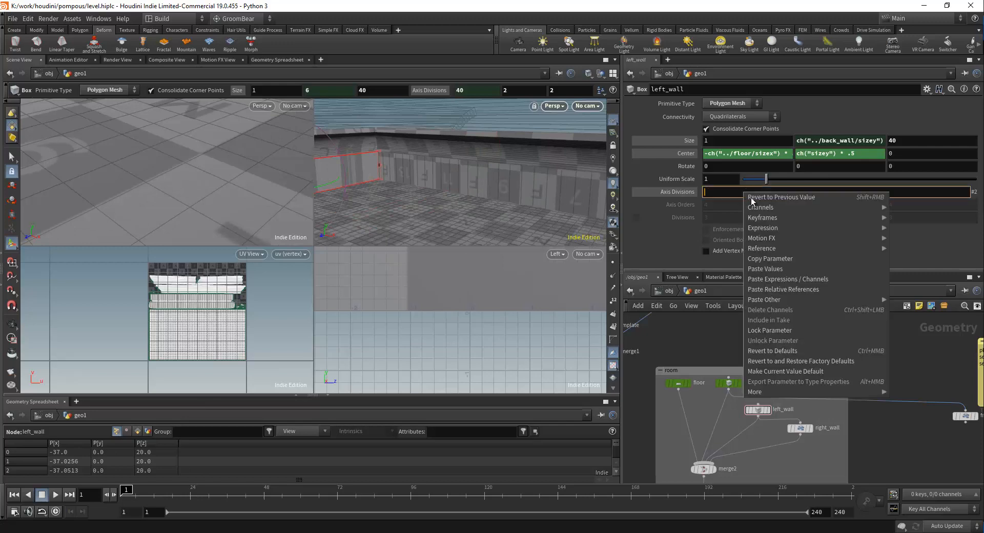
click(795, 291)
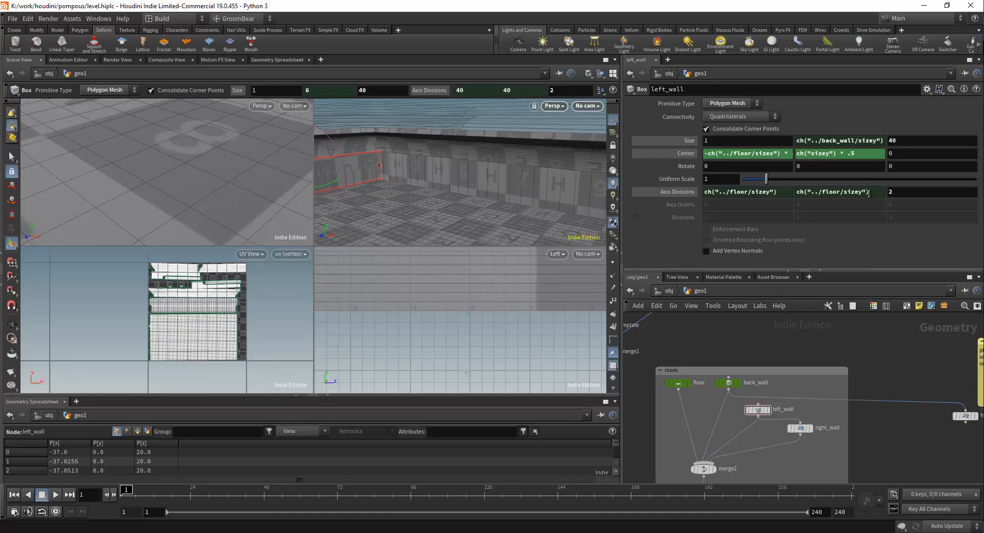
key(ctrl+z)
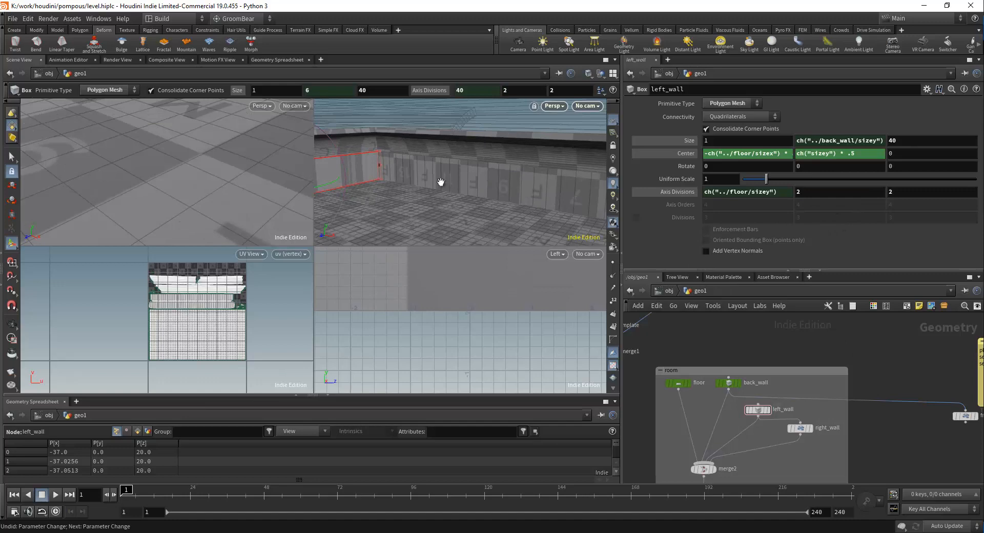
key(Escape)
mouse_move(470, 167)
mouse_down()
mouse_move(424, 167)
mouse_move(538, 184)
mouse_move(472, 182)
mouse_move(513, 194)
mouse_move(432, 180)
mouse_move(498, 181)
mouse_move(431, 182)
mouse_move(497, 180)
mouse_move(472, 175)
mouse_move(424, 185)
mouse_move(462, 183)
mouse_up()
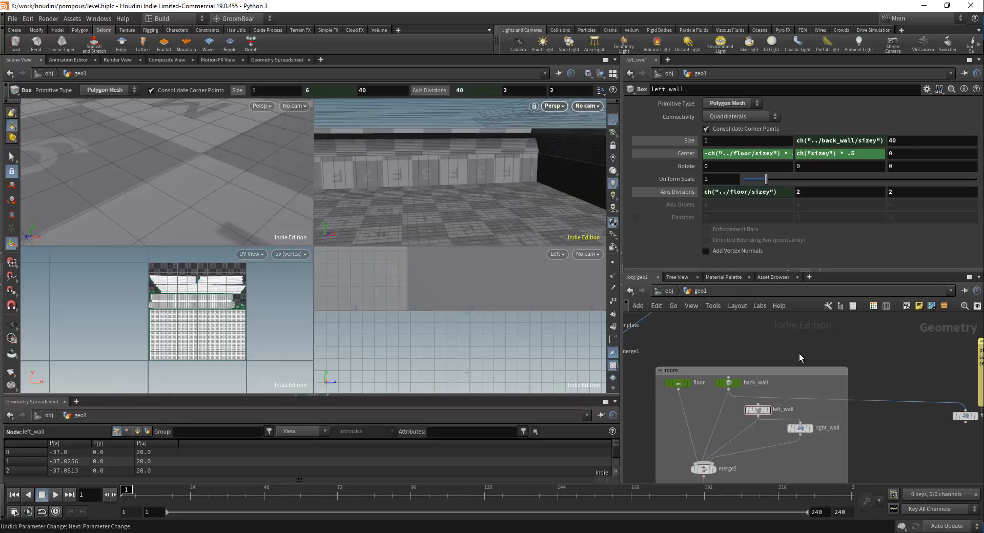
Set back_wall's Y axis divisions to 10 and check the checker pattern along the wall.
scroll(754, 341, down, 5)
mouse_move(750, 342)
middle_down()
mouse_move(772, 372)
mouse_move(738, 327)
middle_up()
scroll(770, 370, up, 4)
scroll(741, 332, up, 1)
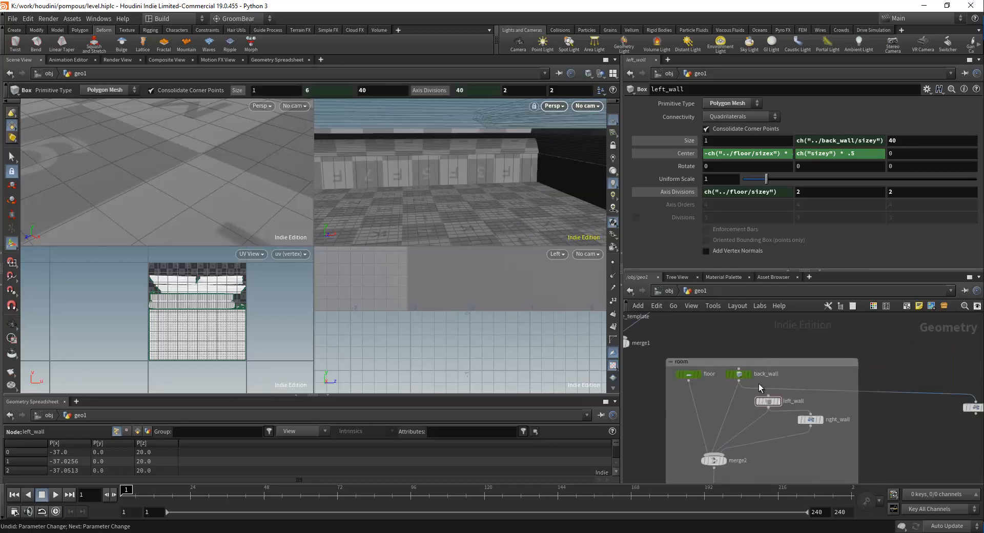
click(740, 376)
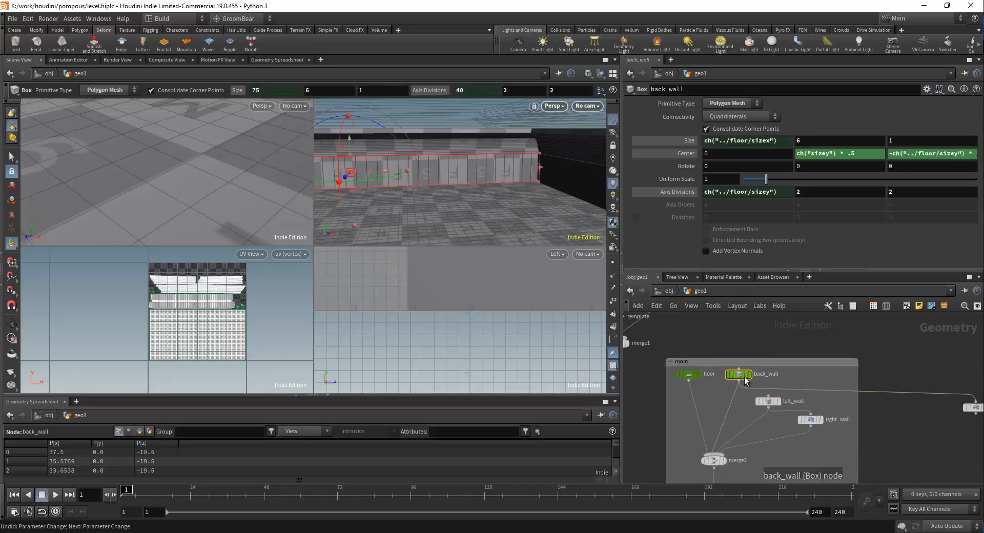
click(815, 192)
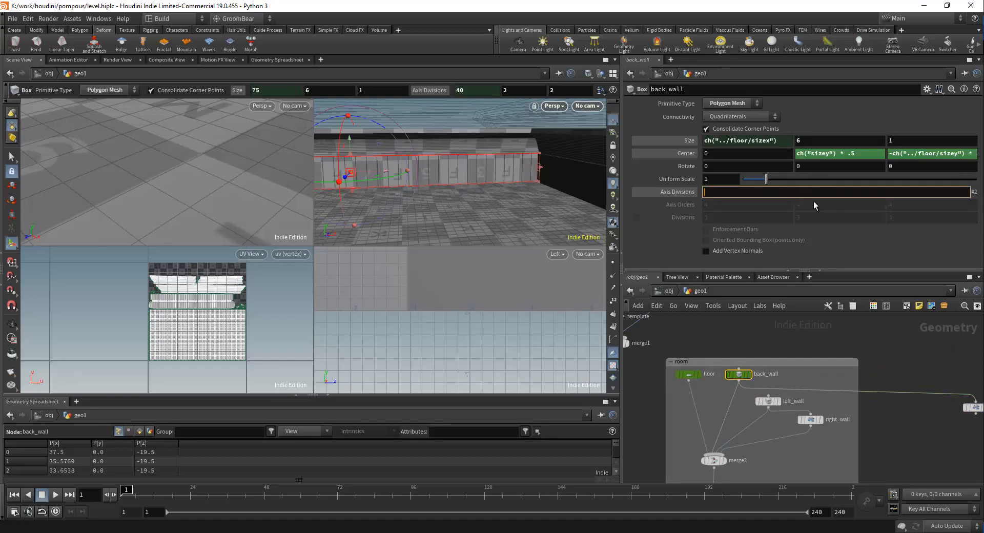
key(Return)
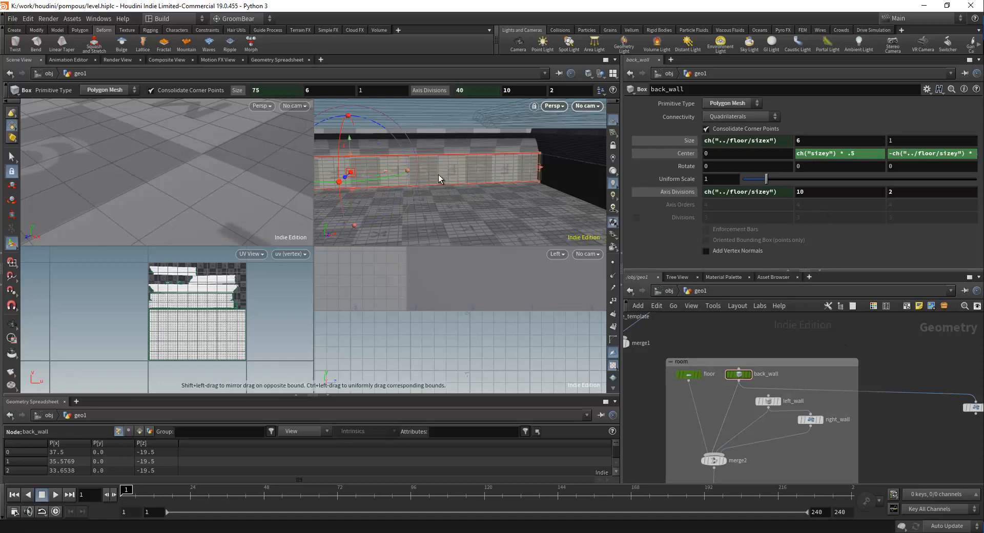
key(Escape)
drag(460, 164, 518, 182)
key(Return)
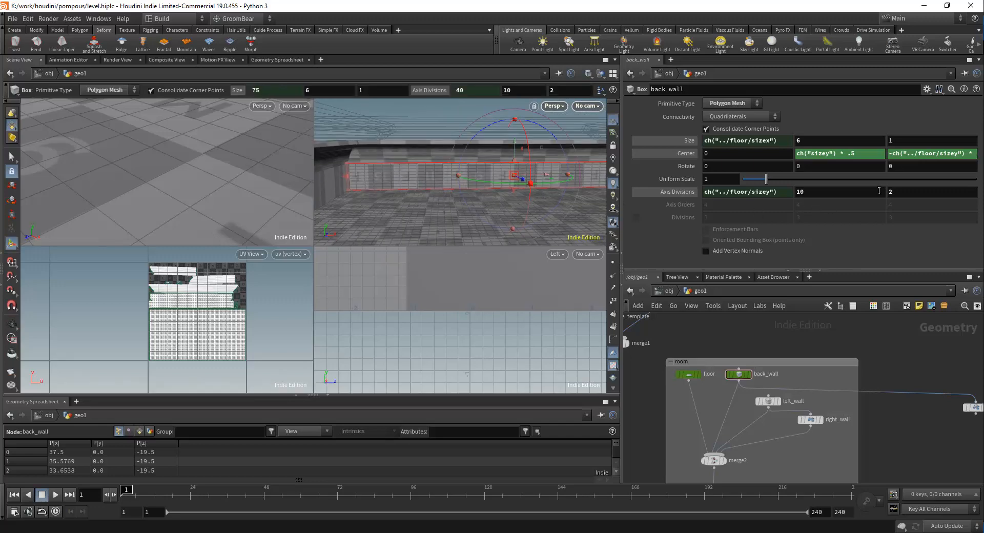
Try a Z axis division of 1 on back_wall, and set it back to 2.
click(904, 191)
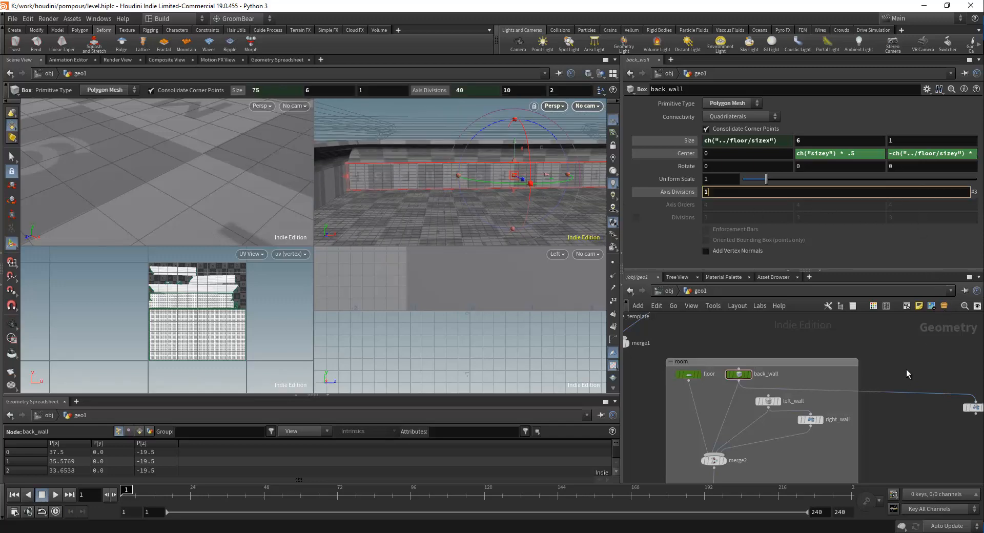
text(1)
key(Return)
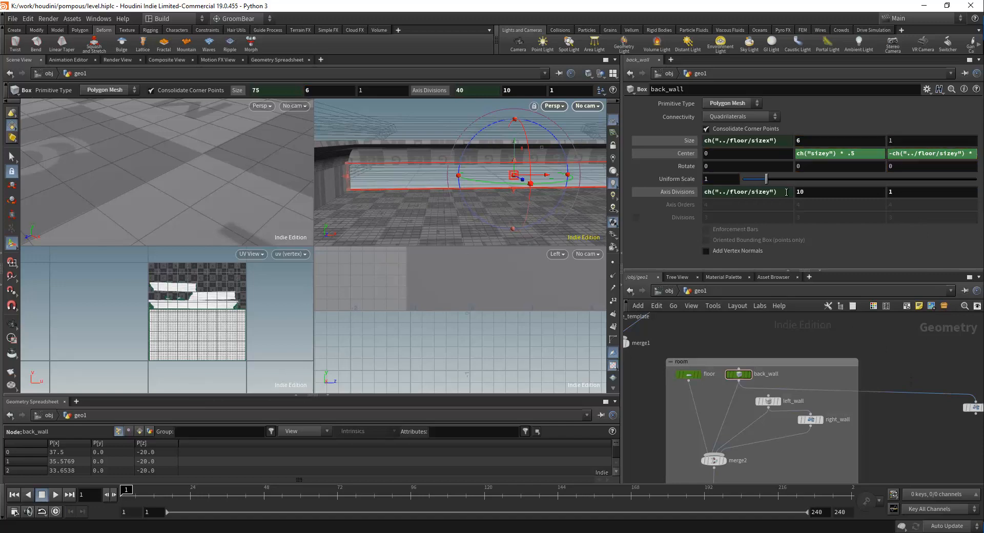
text(2)
key(Return)
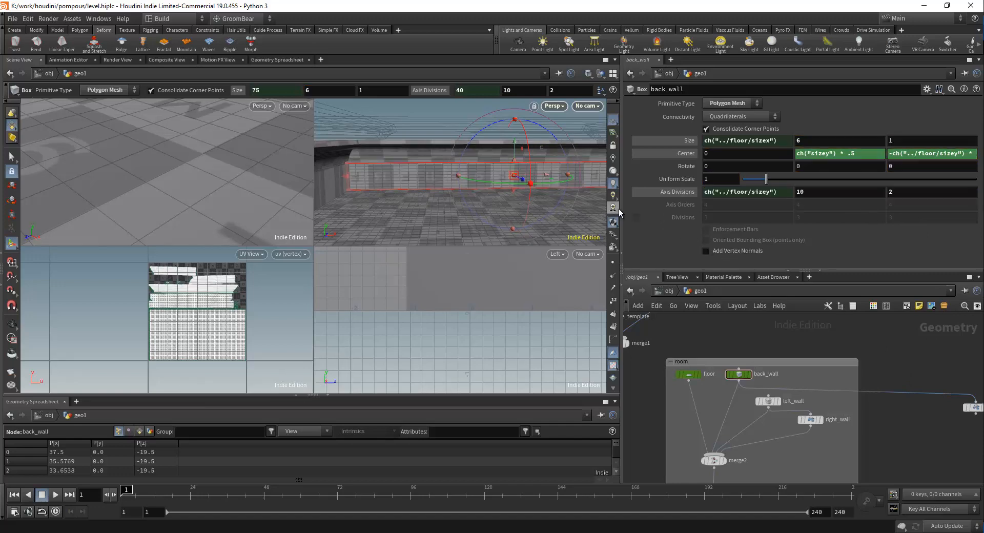
Try 10 Z axis divisions on back_wall, inspect the checker pattern up close, and return the value to 2.
double_click(910, 192)
text(10)
key(Return)
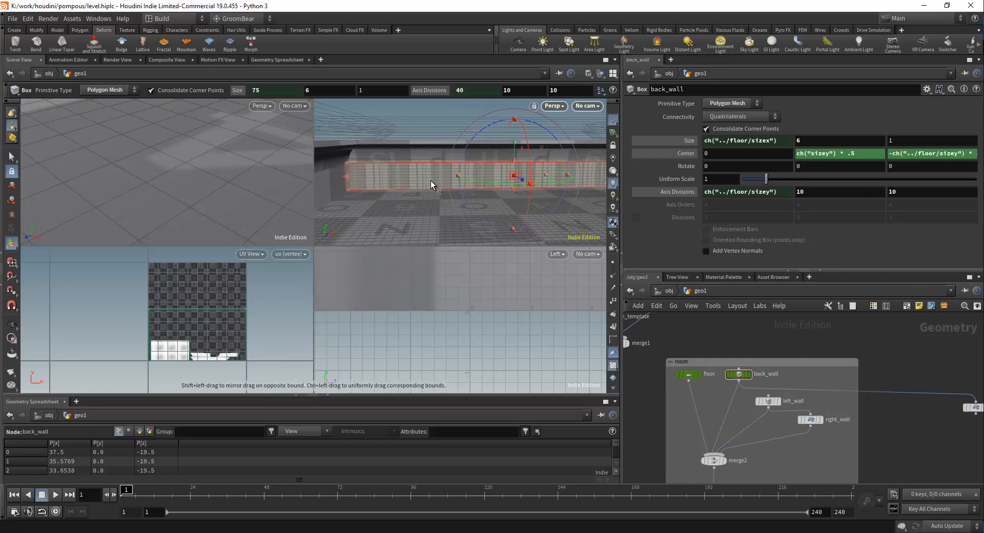
alt+scroll(432, 162, up, 8)
alt+middle_drag(450, 208, 448, 174)
alt+scroll(448, 174, down, 5)
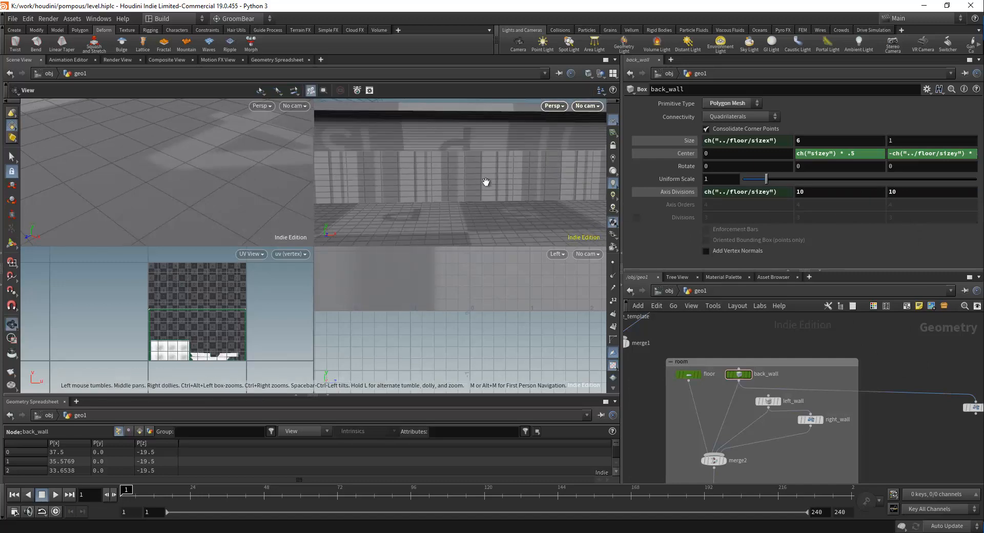
drag(901, 192, 849, 188)
text(2)
key(Return)
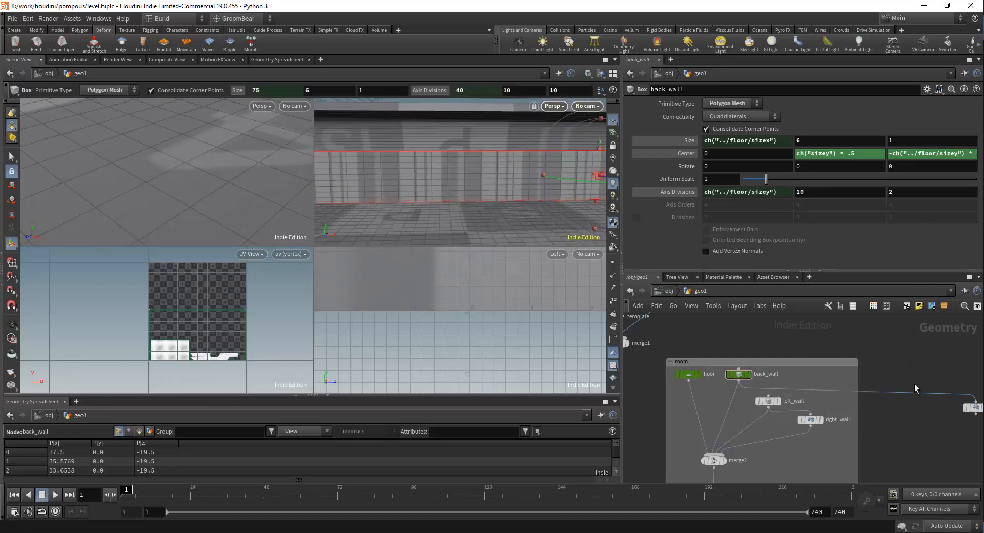
alt+scroll(484, 191, down, 3)
alt+drag(484, 191, 502, 197)
Link back_wall's Y axis divisions to the floor's second size value with the relative reference ch("../floor/sizey").
click(740, 192)
right_click(740, 192)
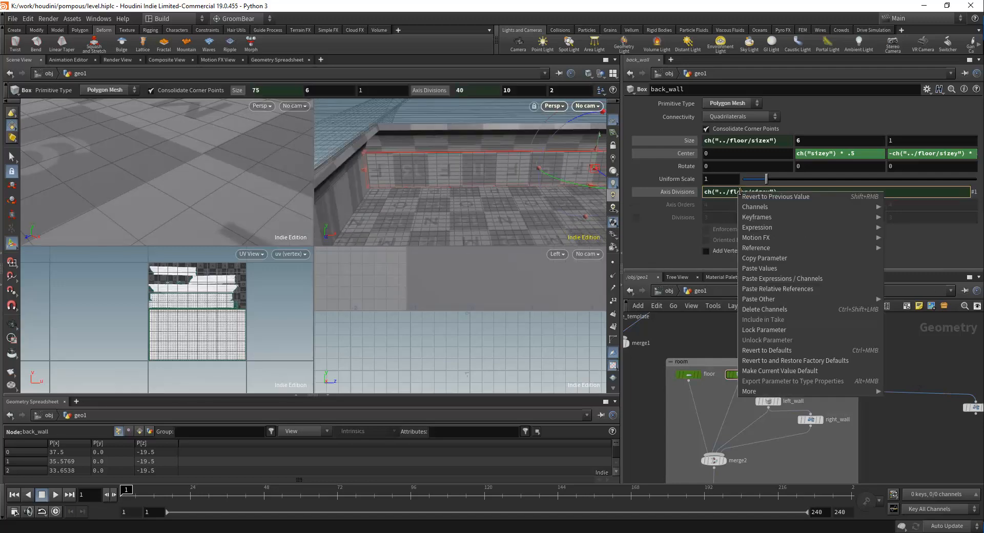
click(721, 192)
click(682, 196)
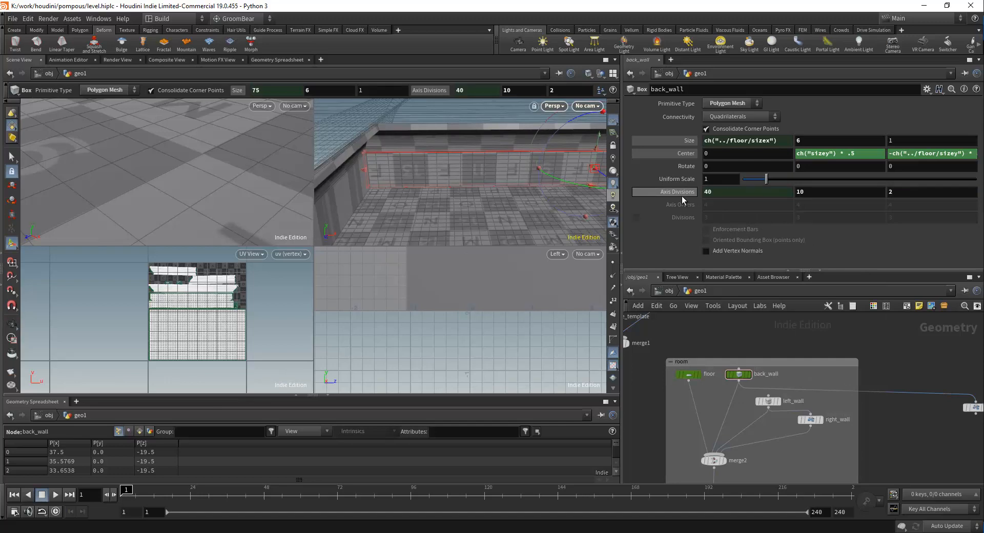
click(682, 195)
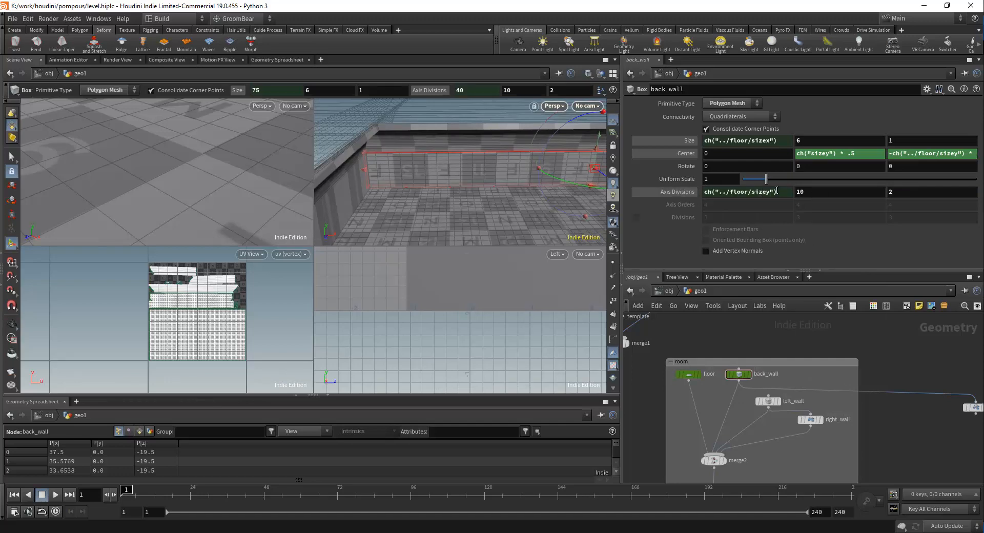
click(825, 194)
key(BackSpace)
right_click(766, 194)
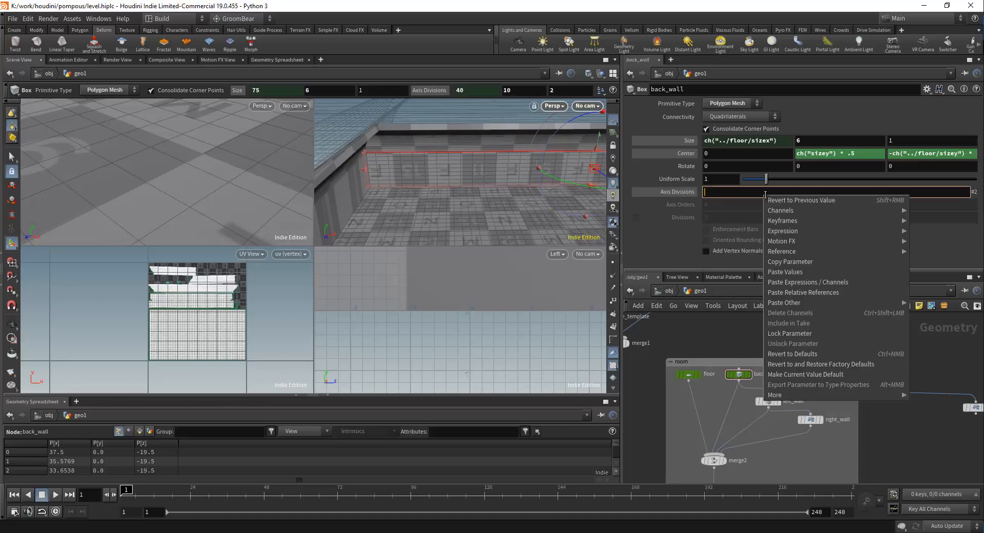
click(811, 292)
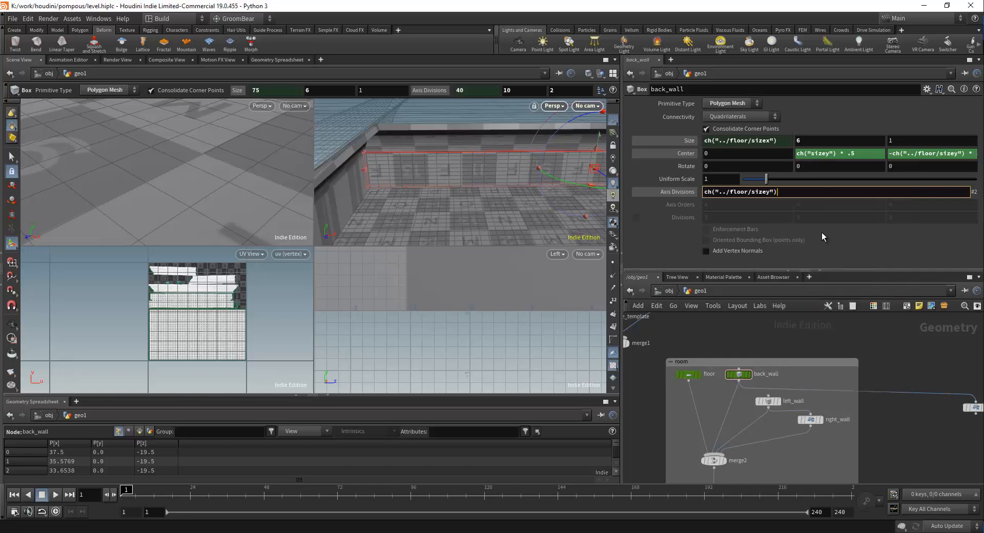
Apply the floor size reference to back_wall's Y axis divisions and inspect the wall's checker pattern up close.
key(Return)
alt+drag(517, 195, 428, 149)
scroll(513, 170, up, 5)
key(Return)
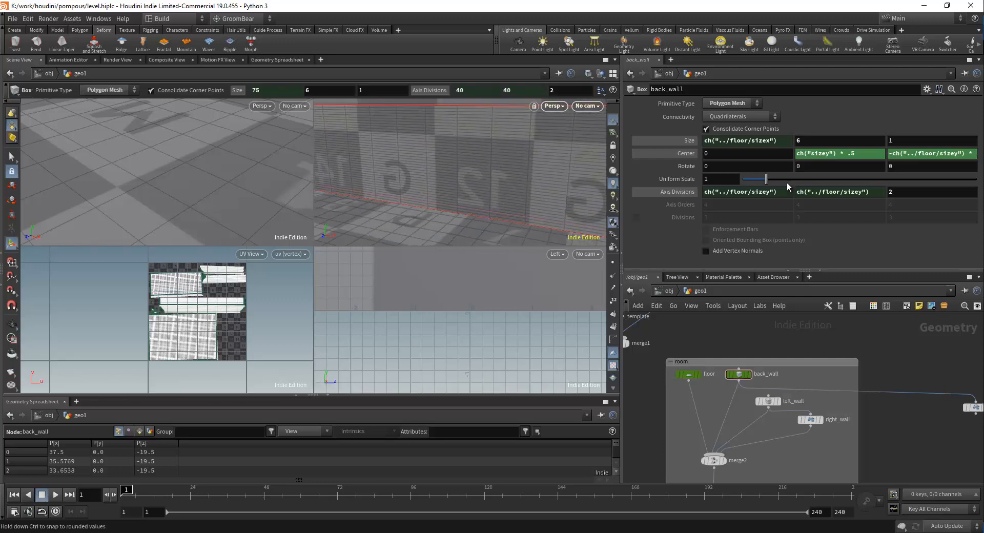
Extend back_wall's Y axis divisions expression to ch("../floor/sizey") * .25 and check the checker pattern on the wall.
double_click(866, 192)
key(ctrl+c)
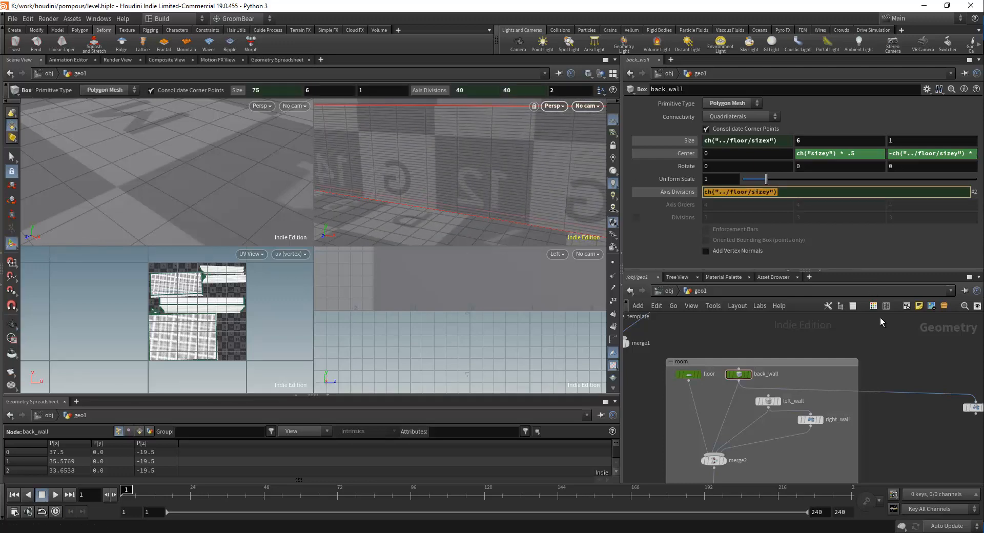
click(799, 188)
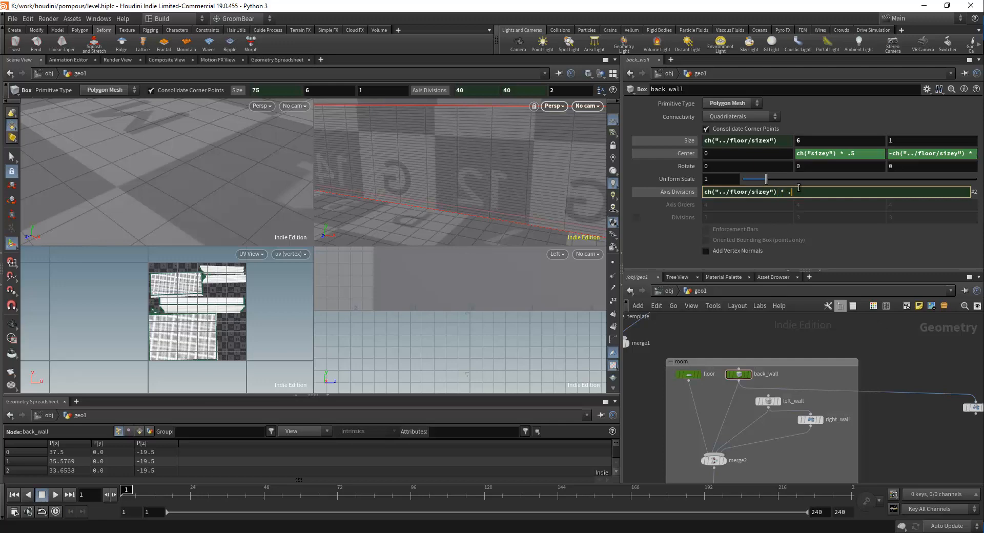
text(* .25)
key(Return)
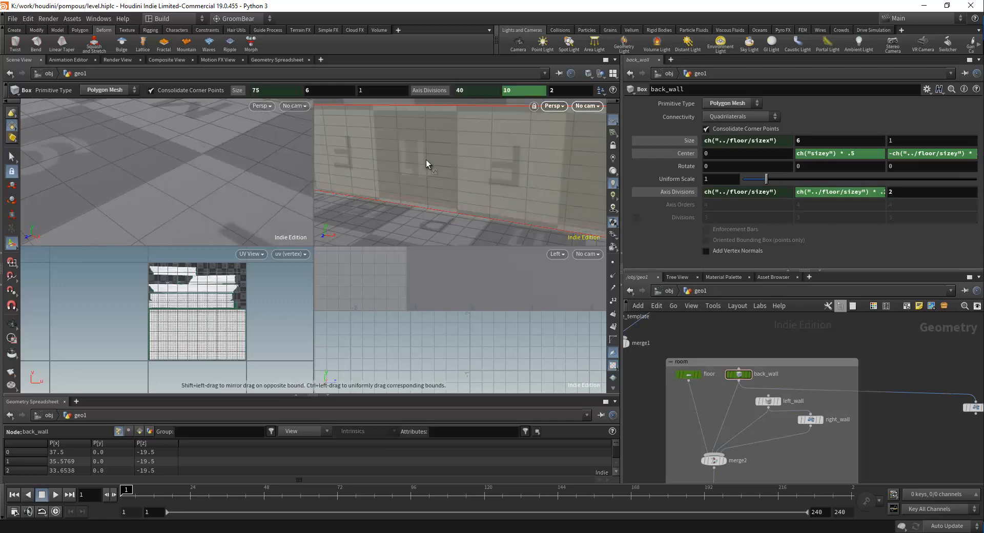
alt+drag(426, 159, 591, 172)
key(Return)
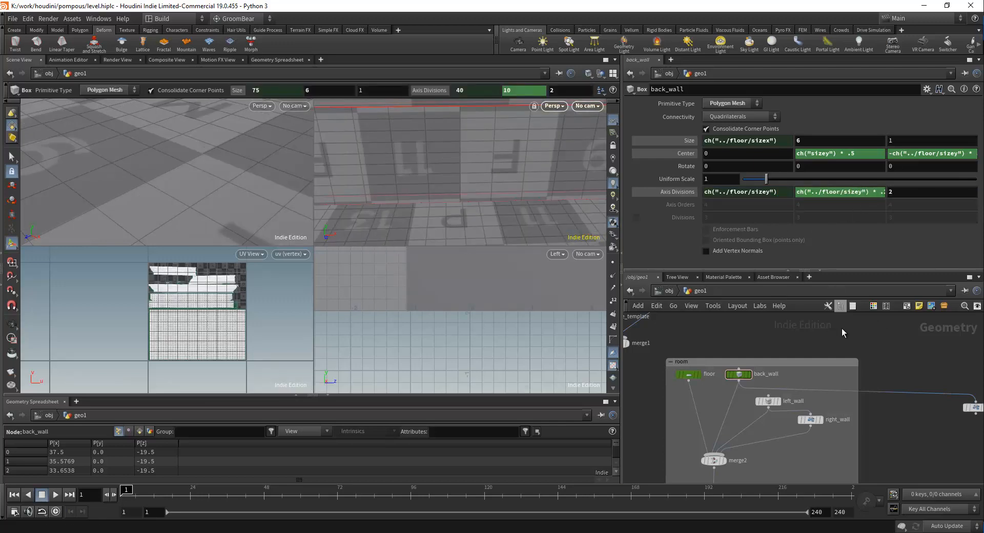
Try the expression ch("../floor/sizey") * .25 on left_wall's Y axis divisions.
click(768, 401)
click(819, 191)
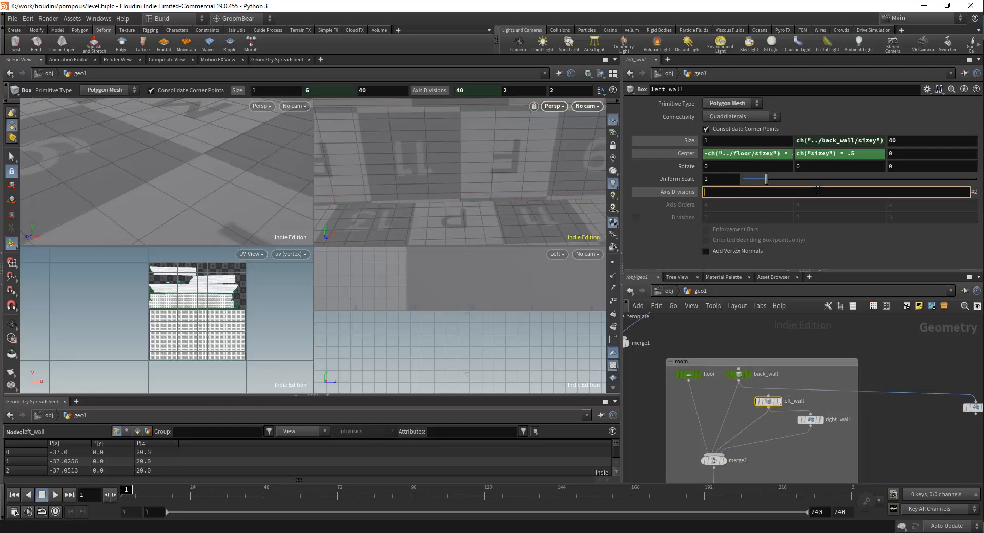
key(ctrl+v)
key(Return)
Examine the checker pattern on the side wall and where it meets the back wall.
scroll(487, 190, down, 5)
alt+middle_drag(486, 187, 533, 174)
drag(533, 173, 402, 174)
scroll(411, 163, up, 5)
middle_drag(411, 163, 413, 177)
mouse_move(417, 178)
mouse_down()
mouse_move(389, 180)
mouse_move(541, 189)
mouse_up()
mouse_move(386, 191)
mouse_down()
mouse_move(408, 187)
mouse_move(386, 200)
mouse_move(410, 191)
mouse_move(377, 194)
mouse_move(413, 193)
mouse_move(361, 196)
mouse_move(379, 187)
mouse_up()
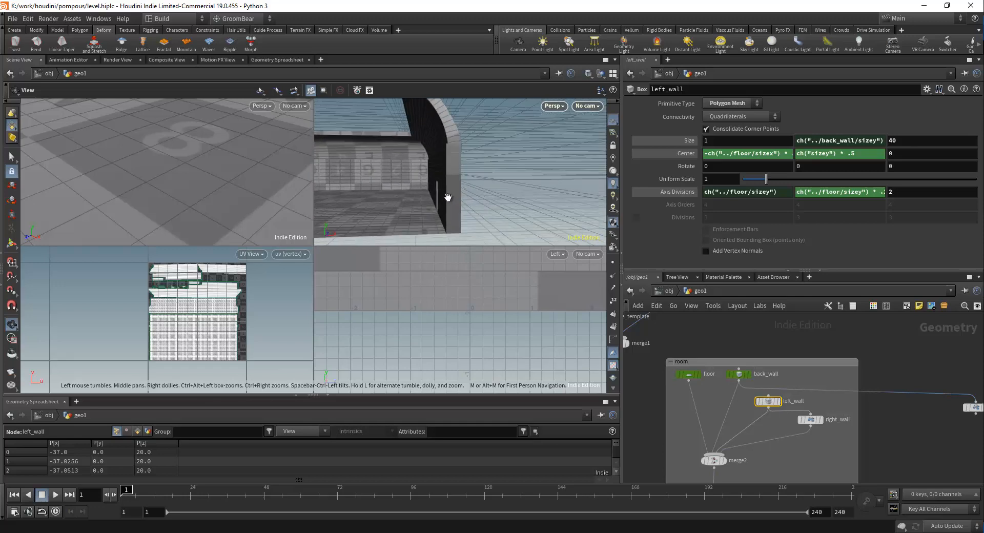
drag(450, 192, 503, 208)
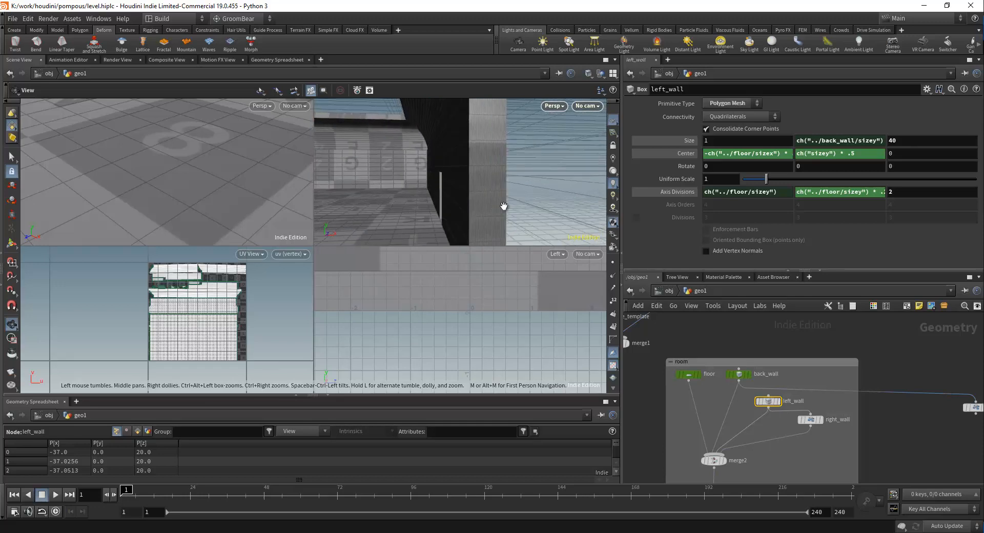
key(Return)
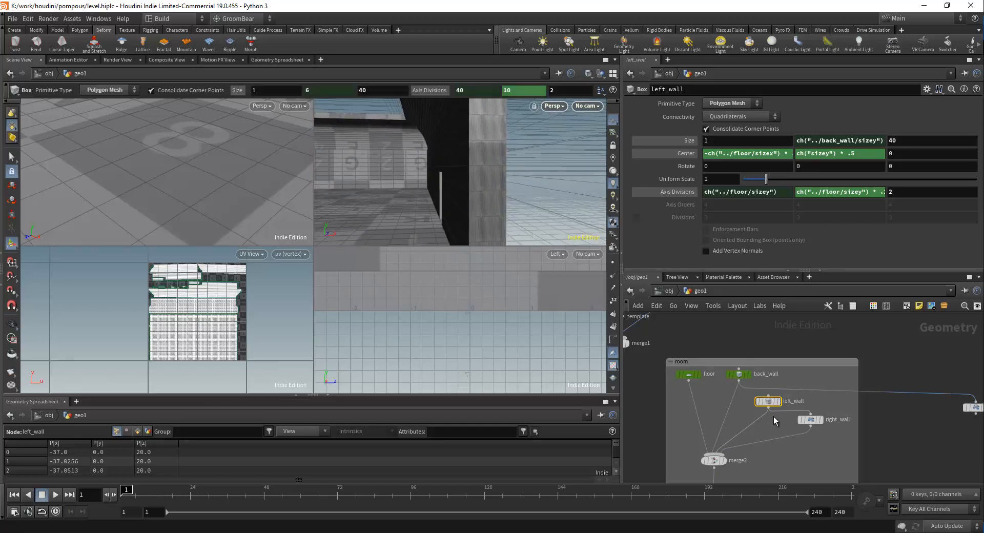
Replace the expression in left_wall's Y axis divisions with the plain value 2.
double_click(866, 191)
key(BackSpace)
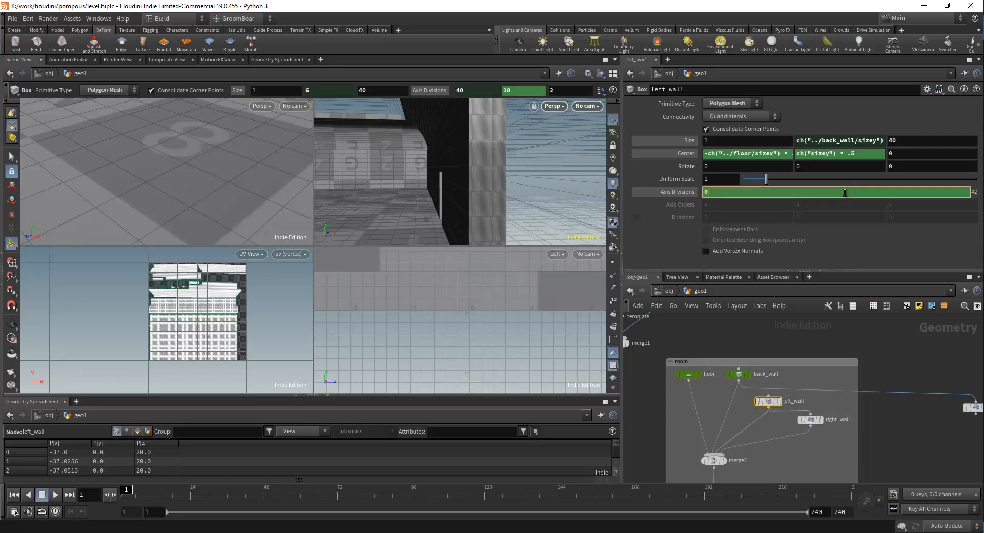
key(Return)
key(BackSpace)
text(2)
key(Return)
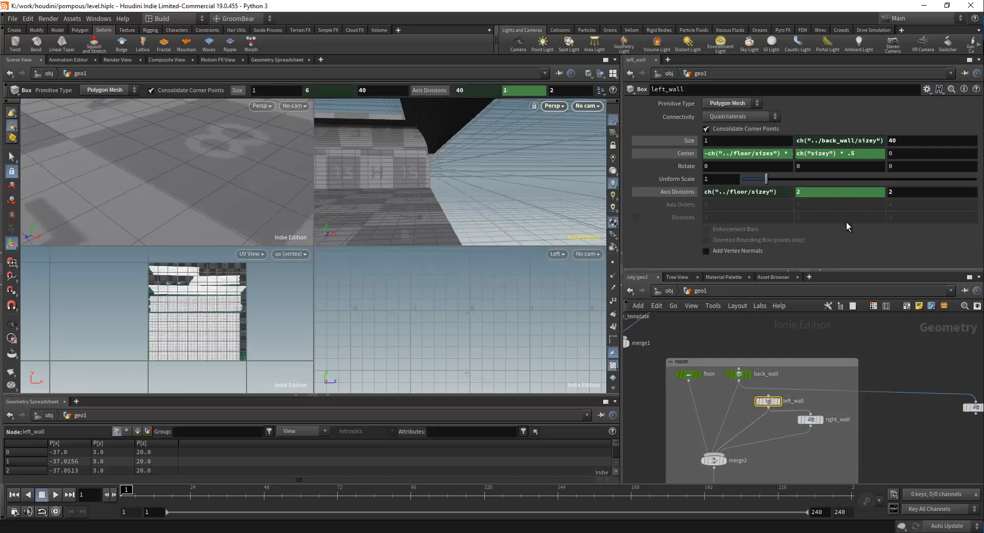
Try 10 Z axis divisions on left_wall and inspect the checker pattern along the side wall.
key(BackSpace)
text(10)
key(Return)
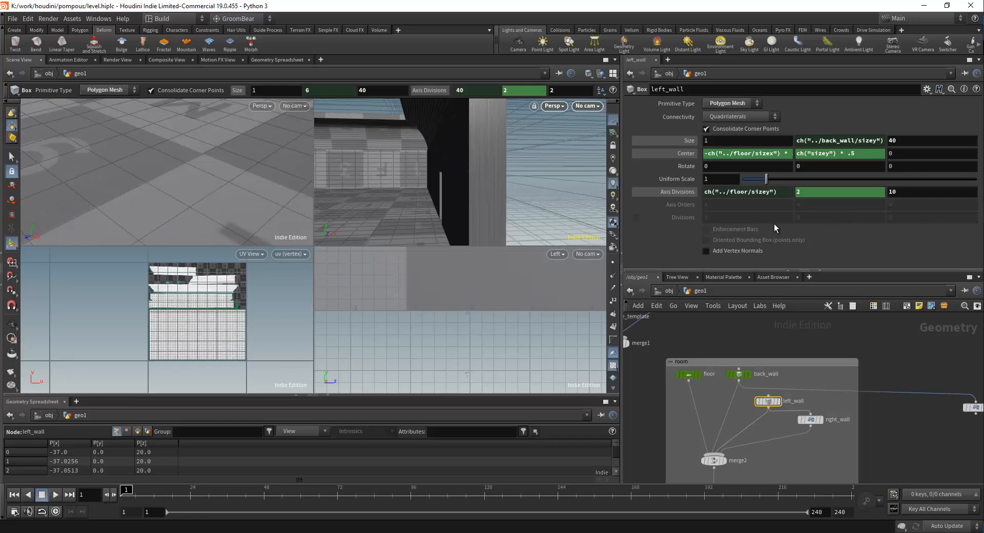
key(Escape)
drag(539, 222, 521, 182)
key(Return)
Replace the floor reference in left_wall's X axis divisions with the plain value 2.
click(877, 192)
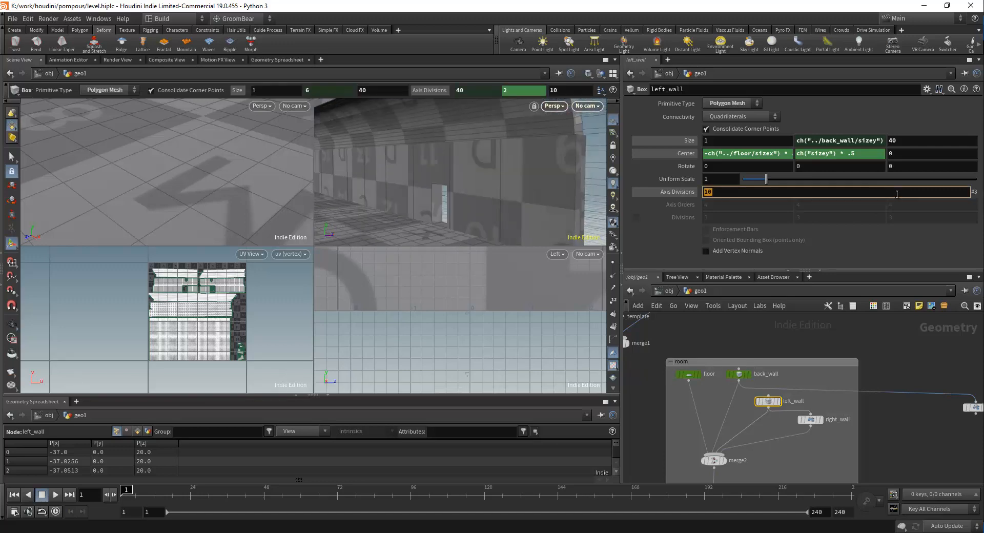
key(Escape)
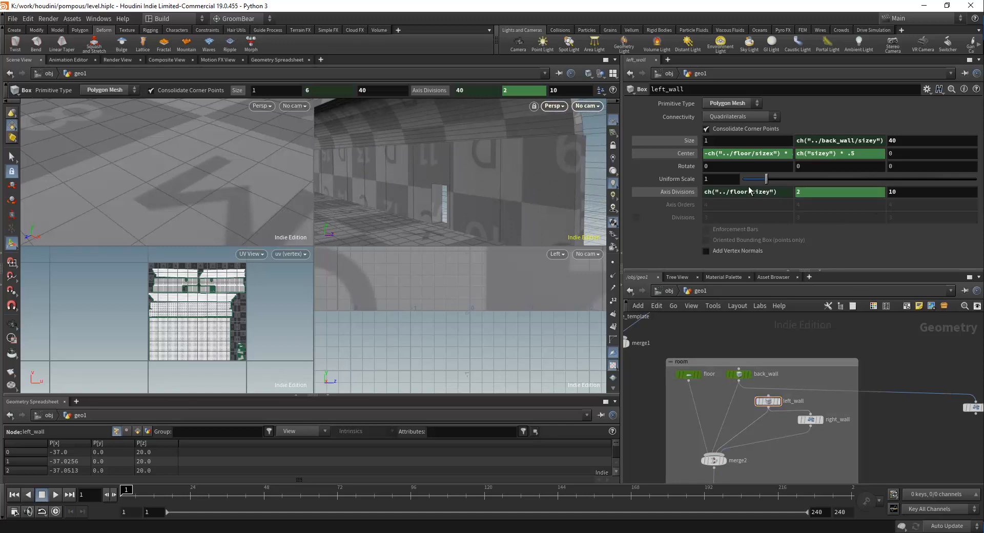
click(741, 193)
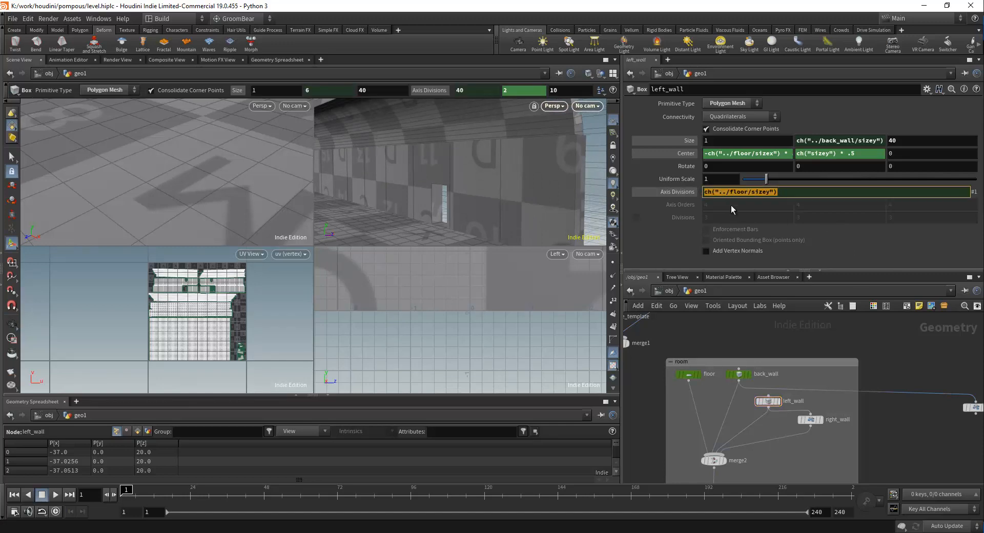
text(0)
key(Return)
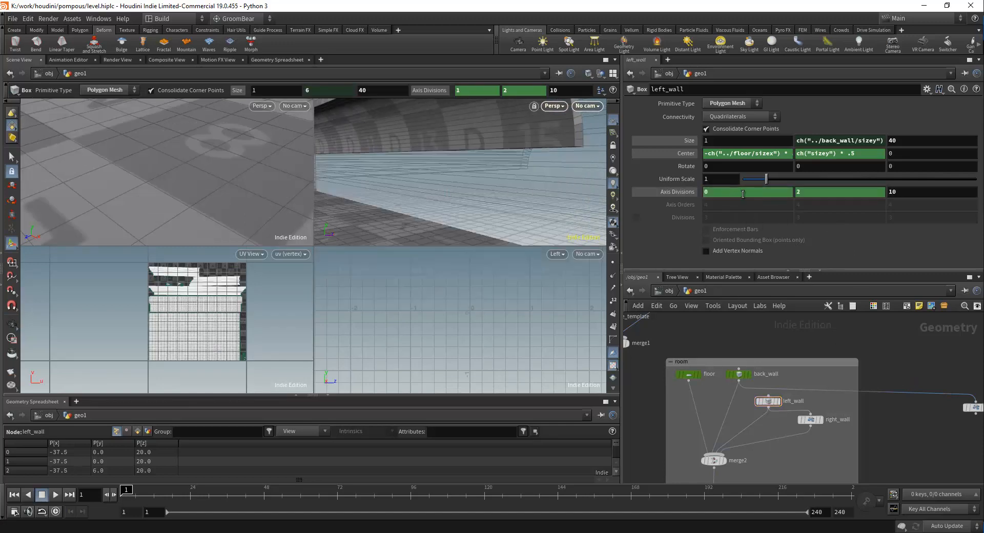
click(743, 194)
text(2)
key(Return)
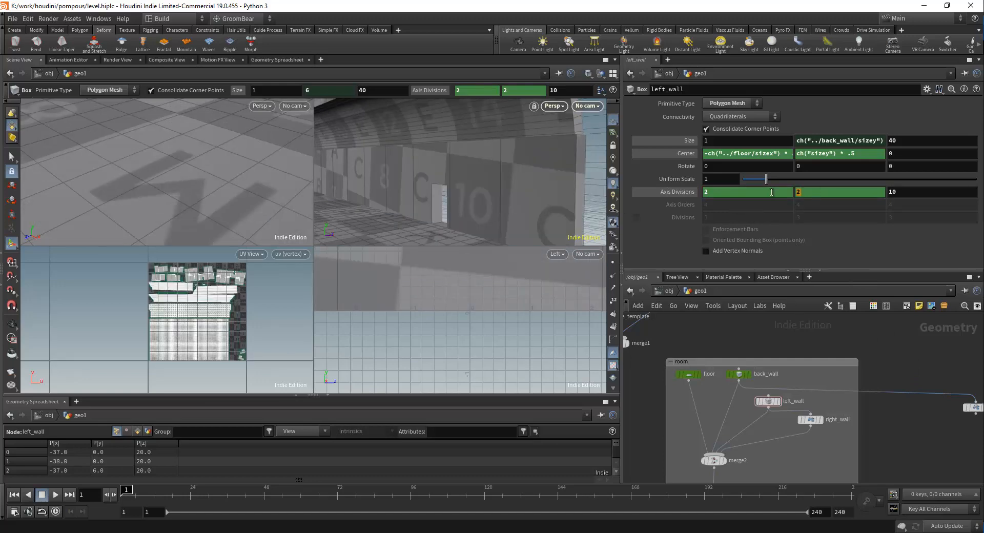
Set left_wall's Y axis divisions to 10 and check the checker pattern on the side wall.
text(10)
key(Return)
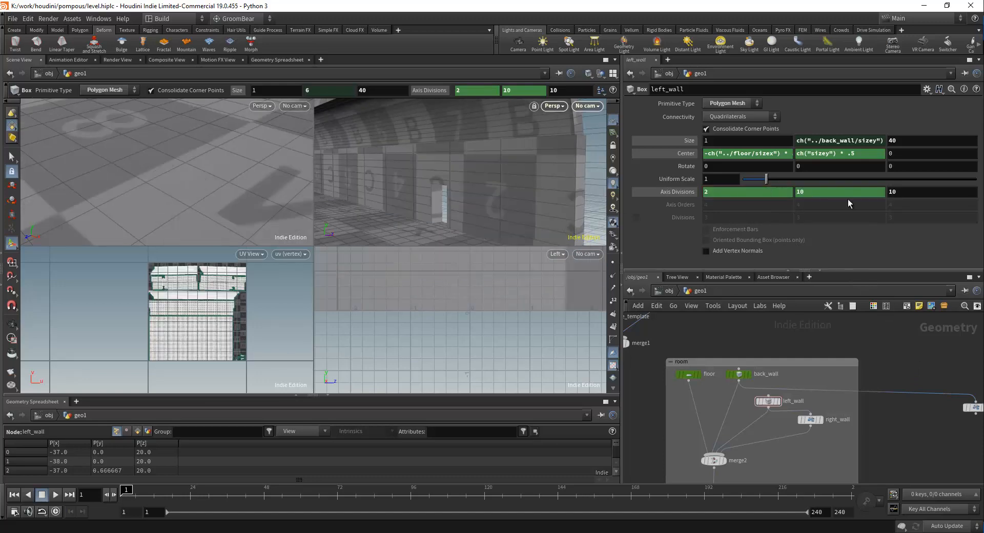
click(882, 193)
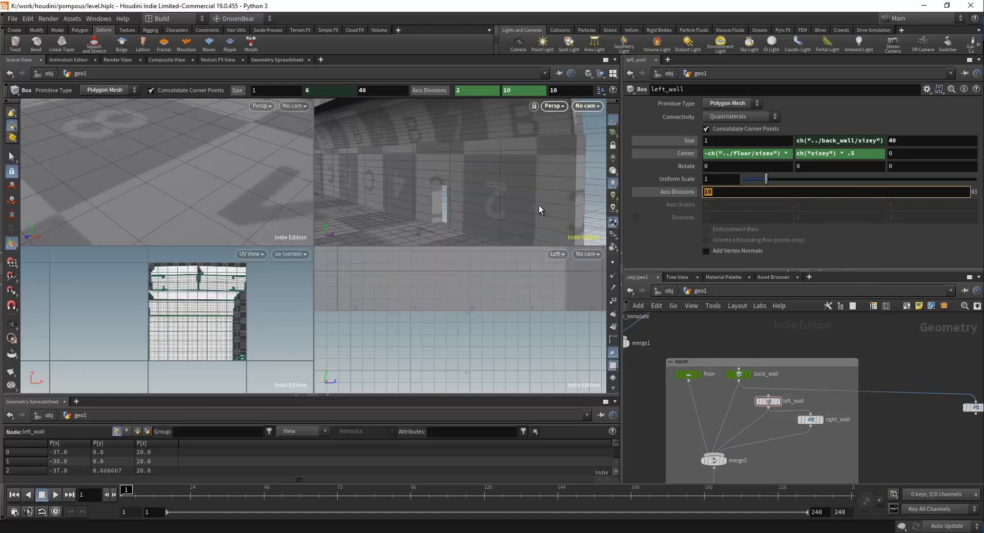
mouse_move(462, 169)
mouse_down()
mouse_move(431, 170)
mouse_move(502, 169)
mouse_move(354, 171)
mouse_move(513, 176)
mouse_move(478, 176)
mouse_up()
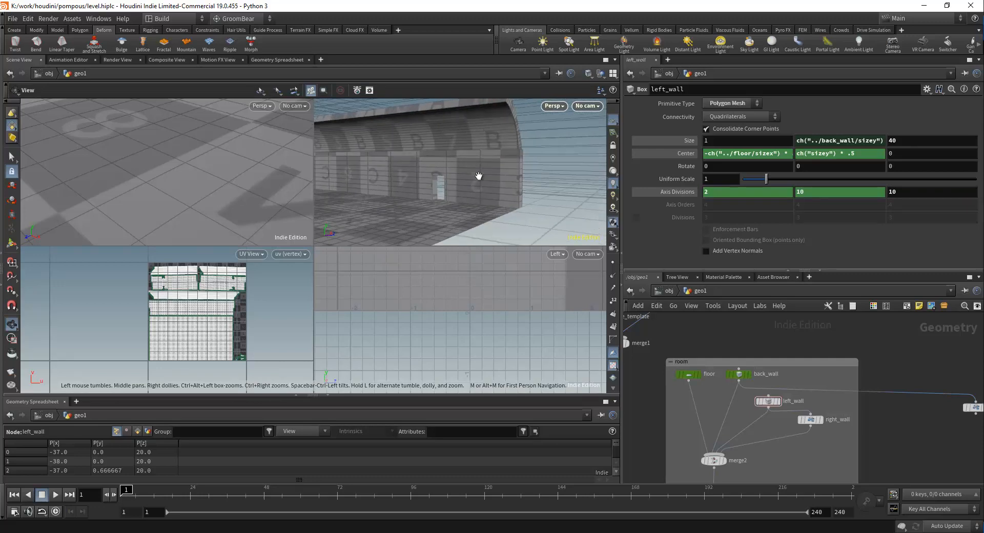
Try 10 X axis divisions on left_wall and inspect the wall's end and the doorway area up close.
drag(718, 194, 690, 196)
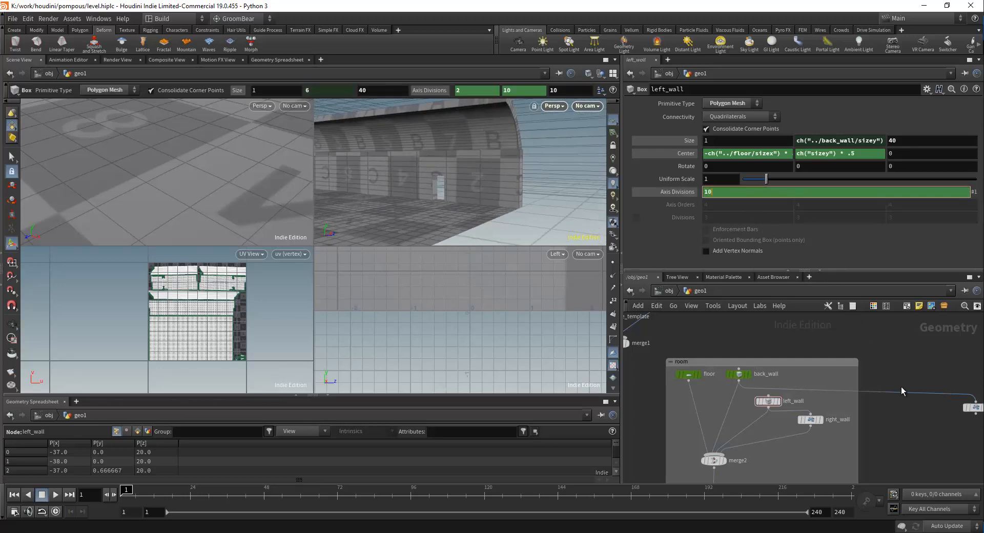
key(Return)
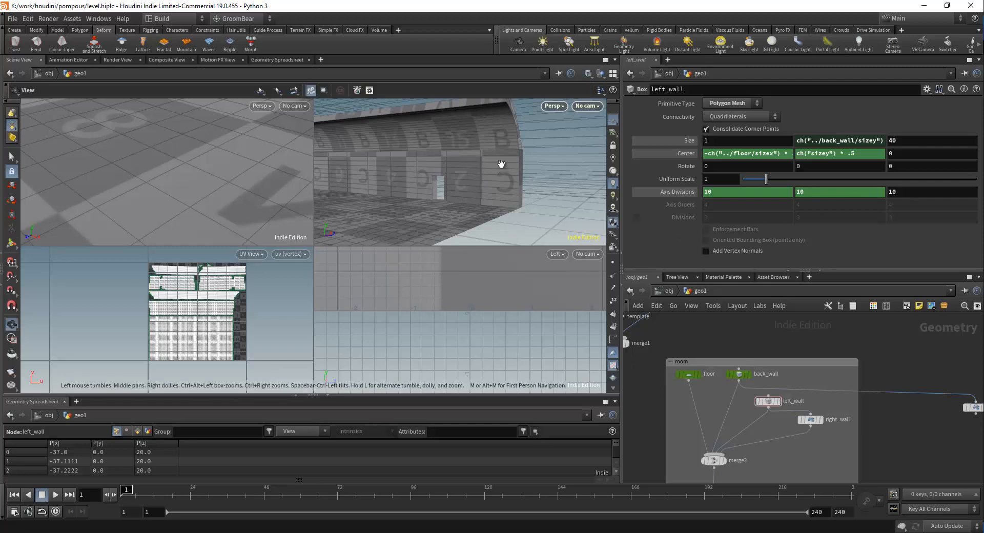
alt+drag(501, 164, 474, 169)
alt+middle_drag(475, 169, 512, 178)
alt+scroll(503, 185, up, 2)
alt+drag(502, 185, 564, 185)
alt+scroll(504, 184, down, 3)
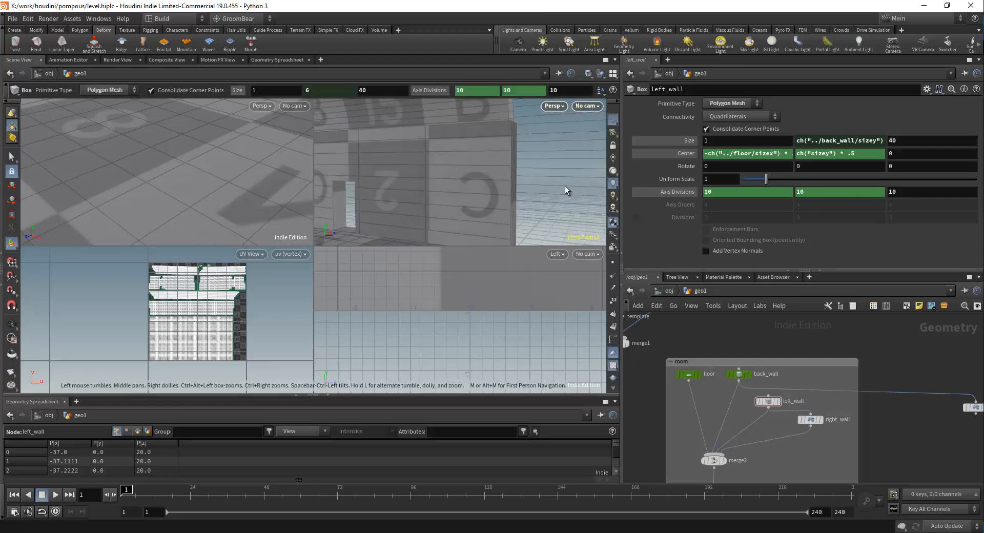
Try 2 Z axis divisions on left_wall and view the checker pattern from another angle.
key(BackSpace)
key(BackSpace)
text(2)
key(Return)
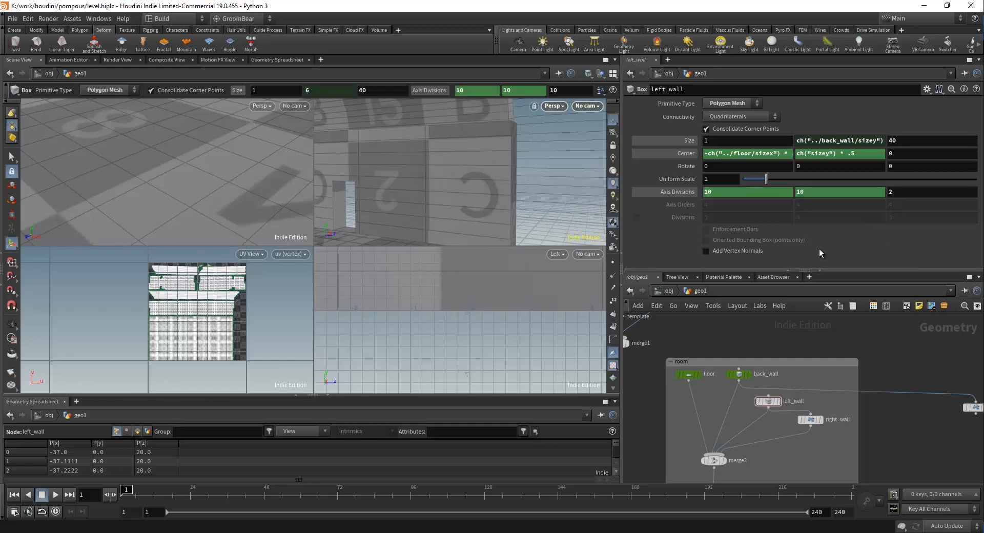
alt+drag(546, 202, 493, 191)
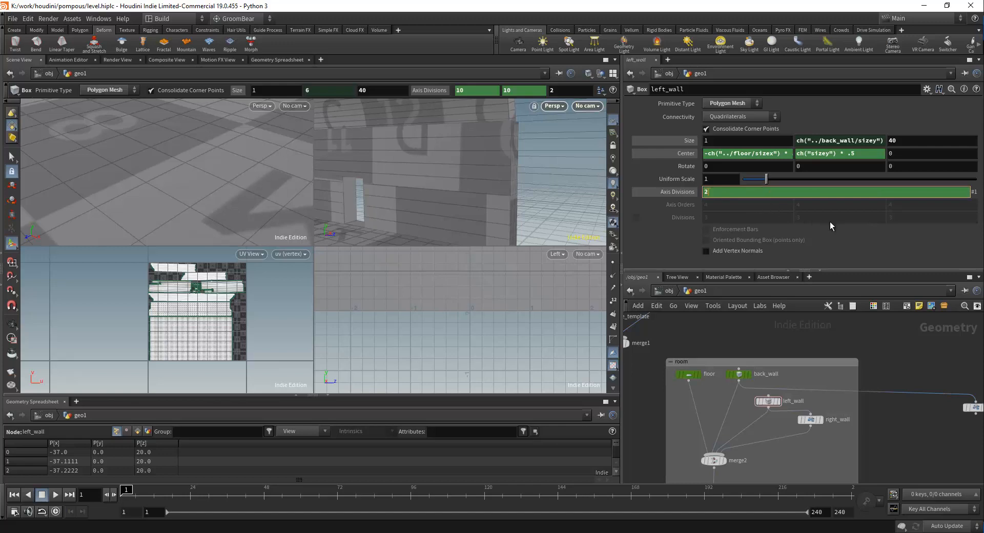
Set left_wall's X axis divisions to 2 and Z axis divisions to 10, and compare the checker pattern at the room corner.
key(Return)
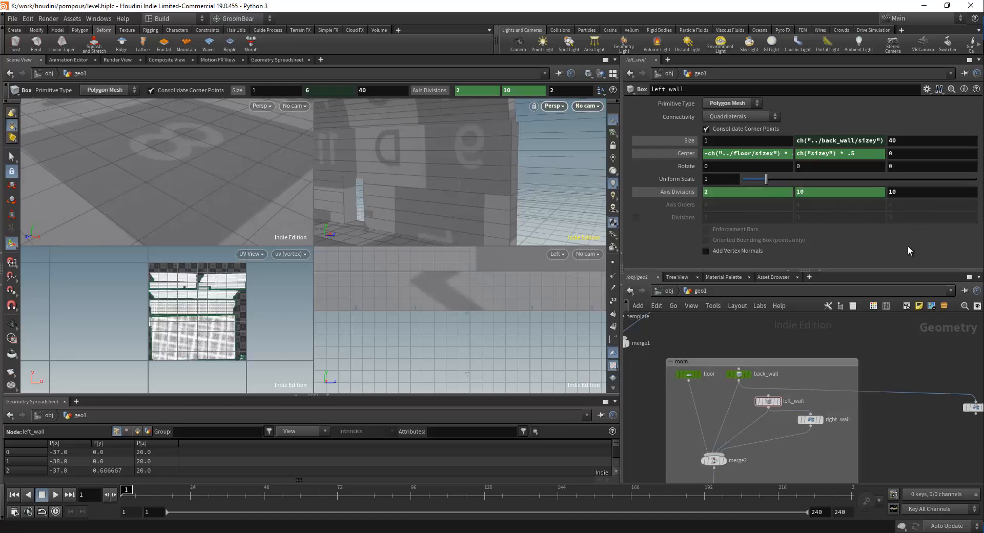
key(Escape)
drag(447, 182, 477, 196)
key(Return)
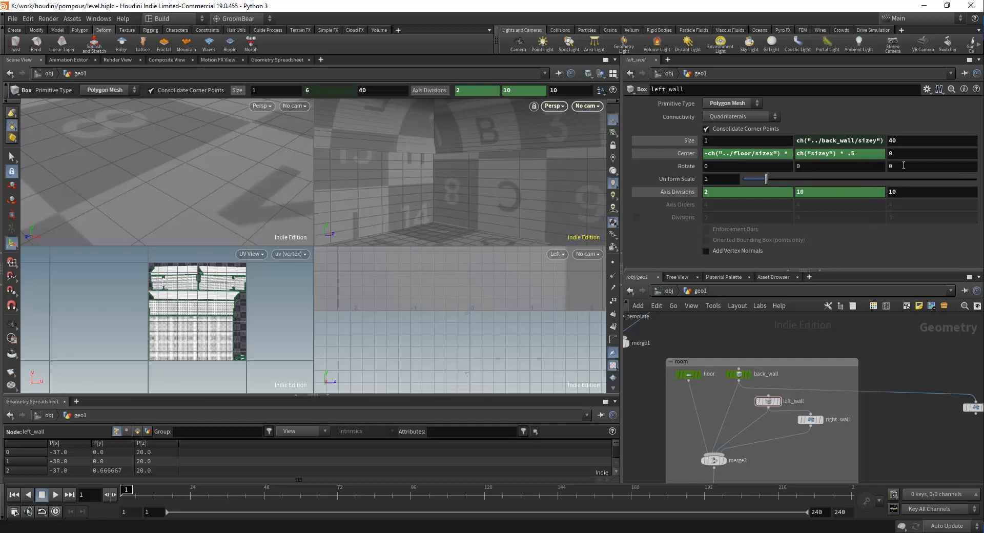
Set left_wall's X axis divisions to 10 and its Z axis divisions to 2.
drag(916, 192, 683, 187)
key(Return)
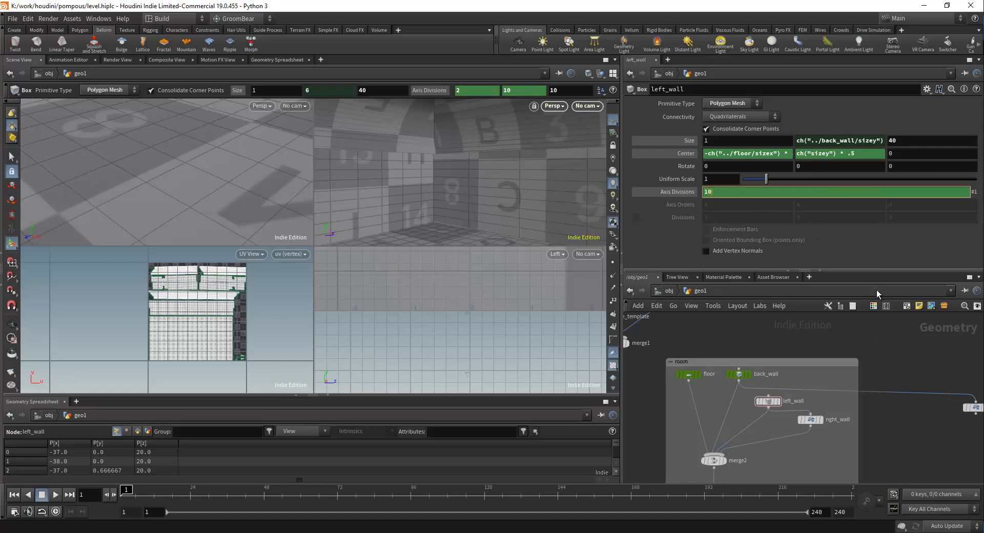
key(Return)
drag(907, 193, 831, 188)
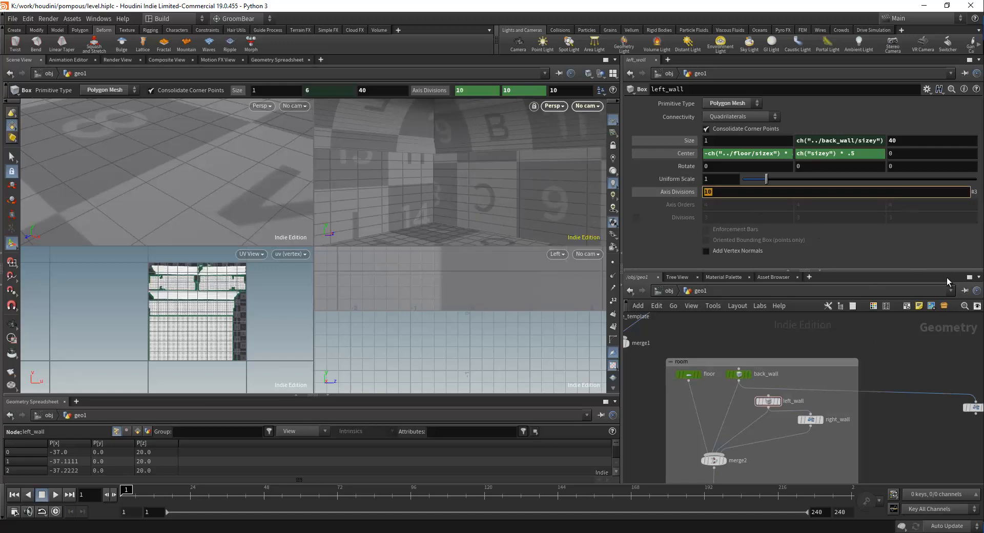
Check back_wall's X axis divisions reference, set left_wall's X axis divisions to 40, and inspect the side wall's checker pattern.
click(738, 376)
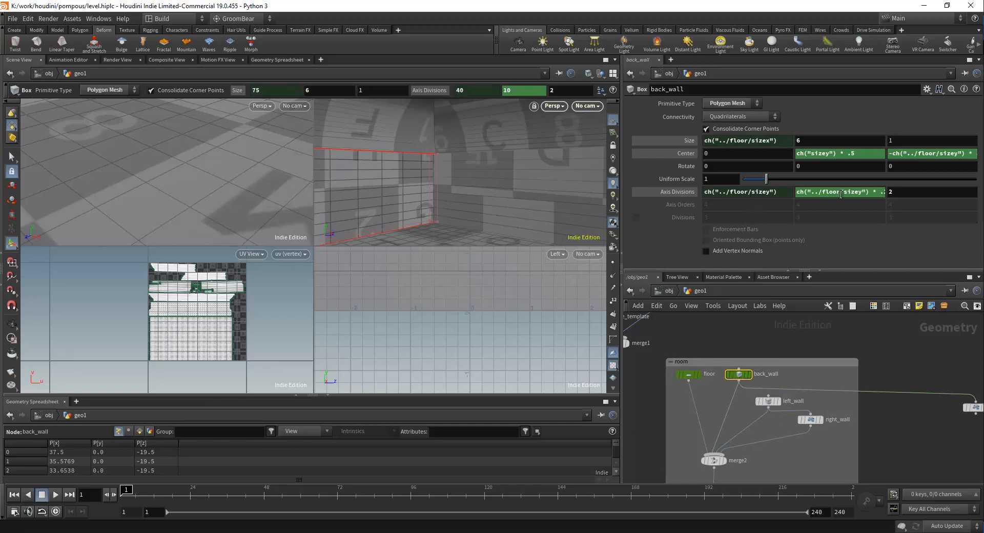
click(766, 191)
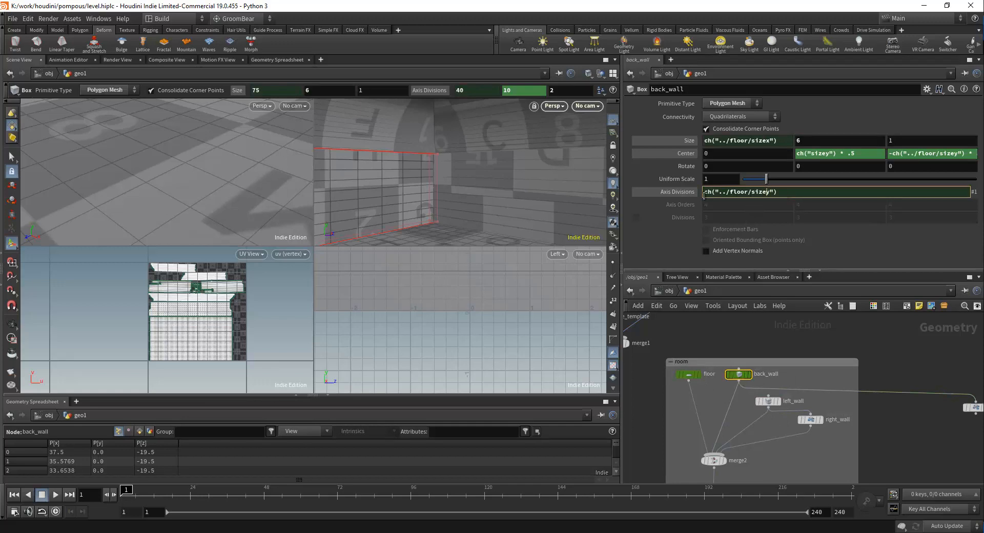
click(687, 193)
click(687, 193)
click(910, 387)
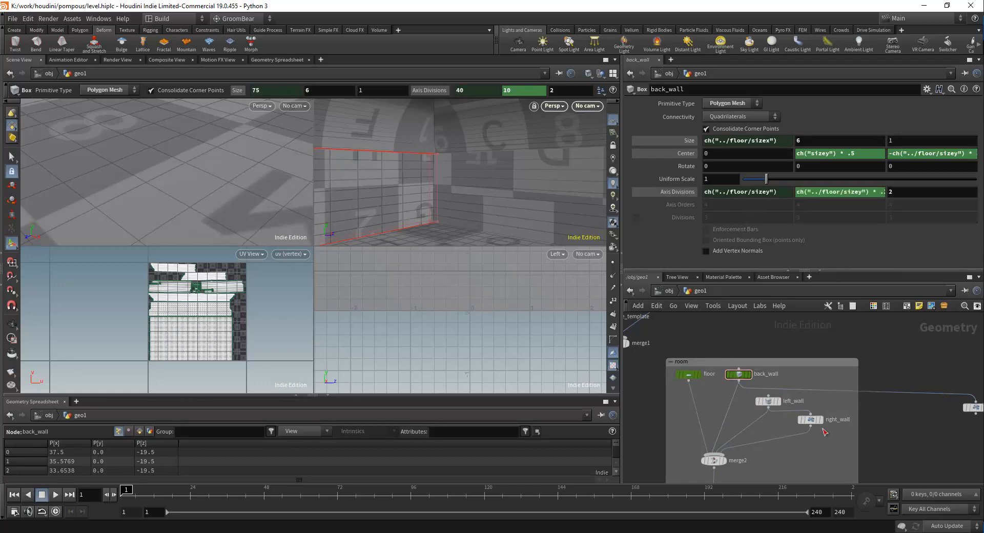
click(769, 401)
click(728, 192)
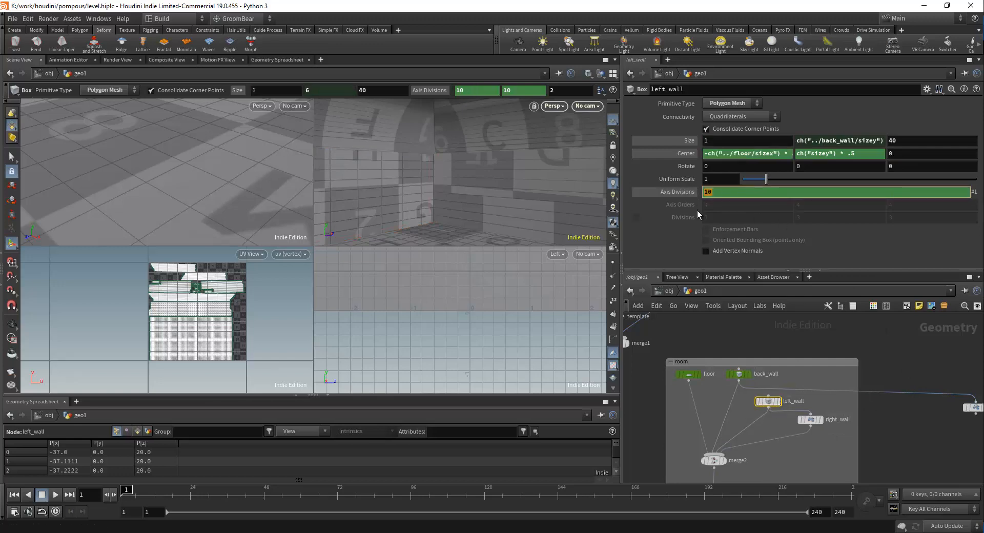
text(40)
key(Return)
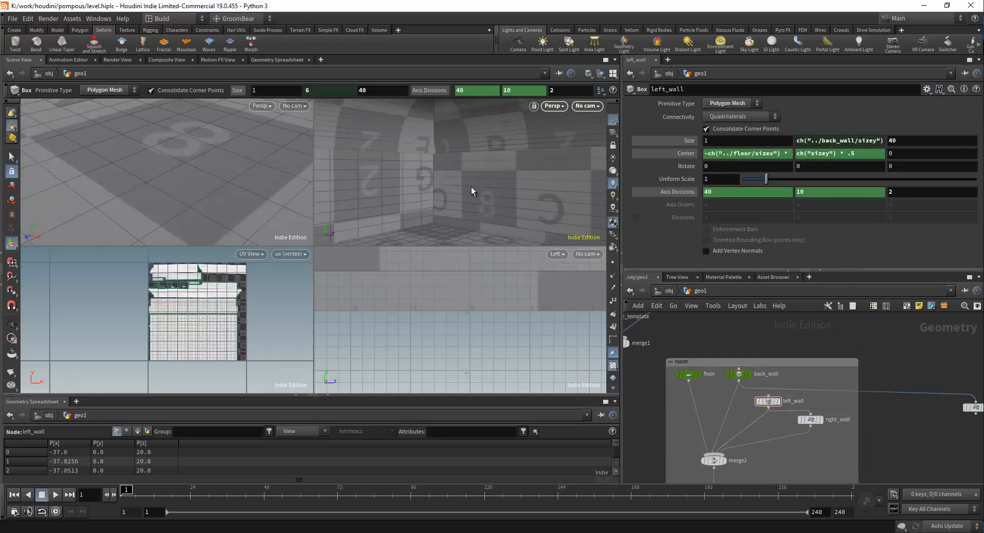
key(Escape)
drag(472, 189, 494, 200)
key(Return)
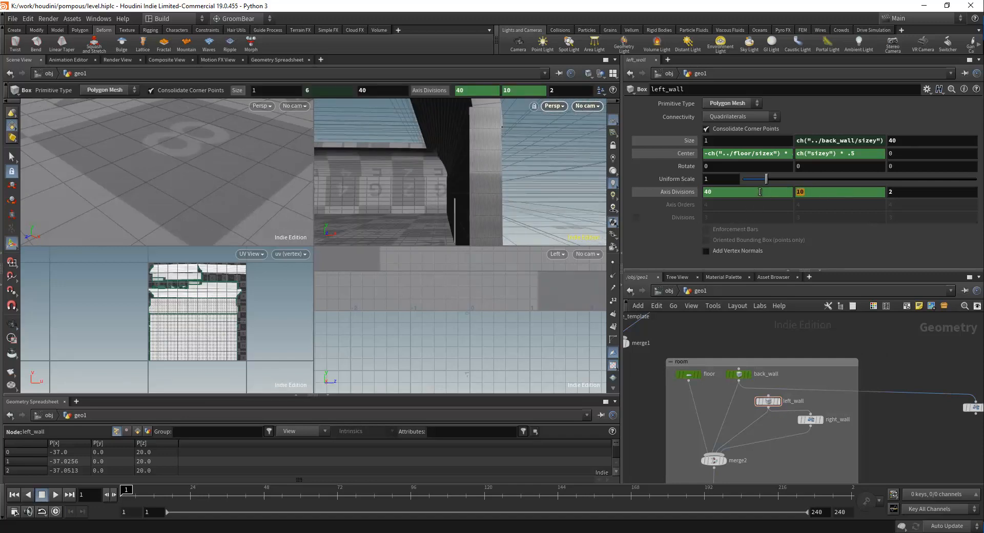
Try 10 X and 40 Y axis divisions on left_wall and inspect the side wall's checker pattern.
text(40)
key(Return)
click(738, 192)
text(10)
key(Return)
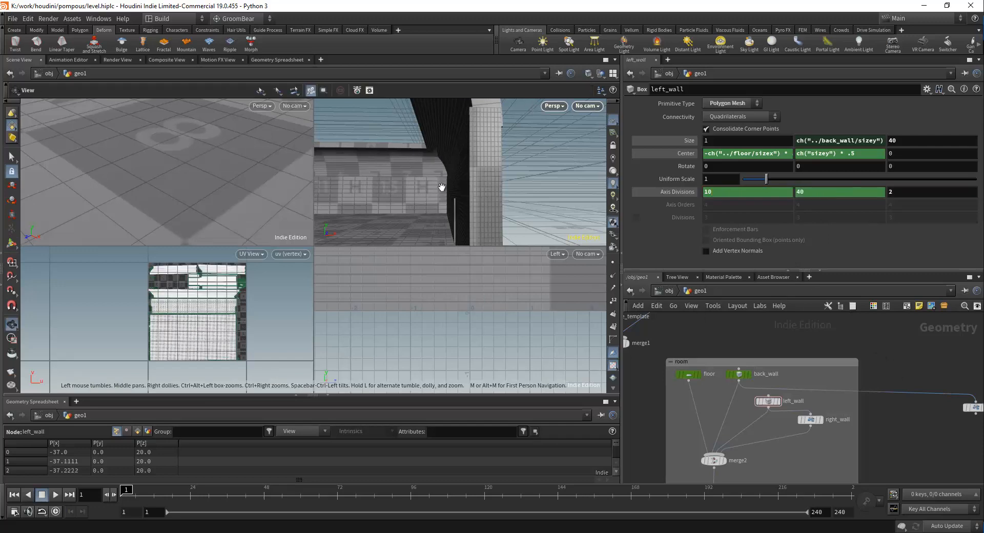
drag(440, 187, 530, 202)
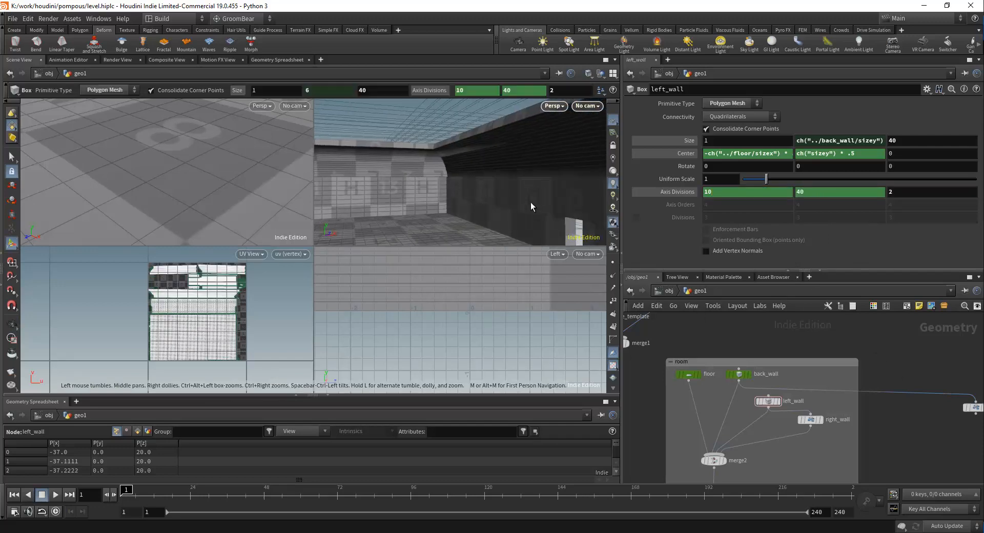
Set left_wall's Z axis divisions to 10 and X axis divisions to 2, and inspect the checker pattern along the wall.
click(933, 193)
text(1)
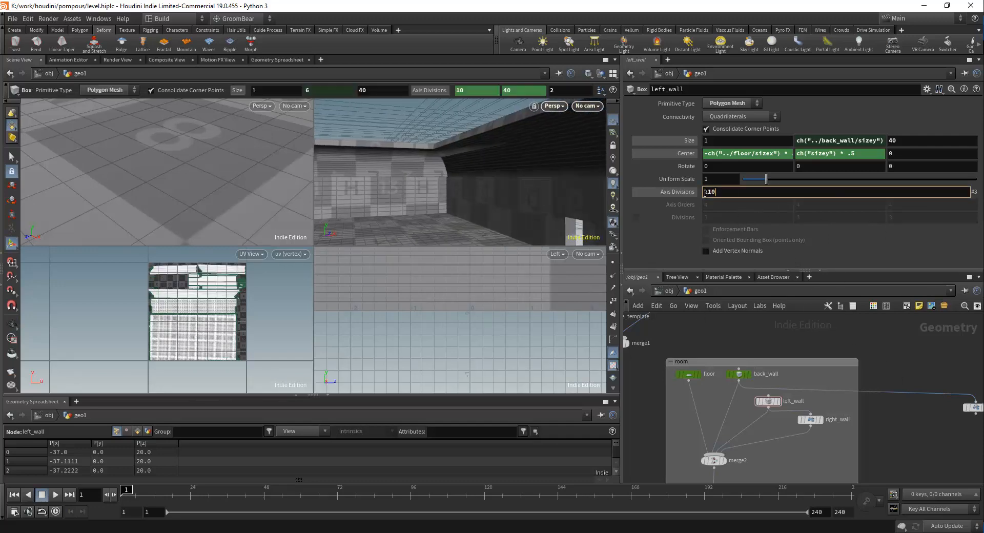
key(Return)
click(744, 193)
text(2)
key(Return)
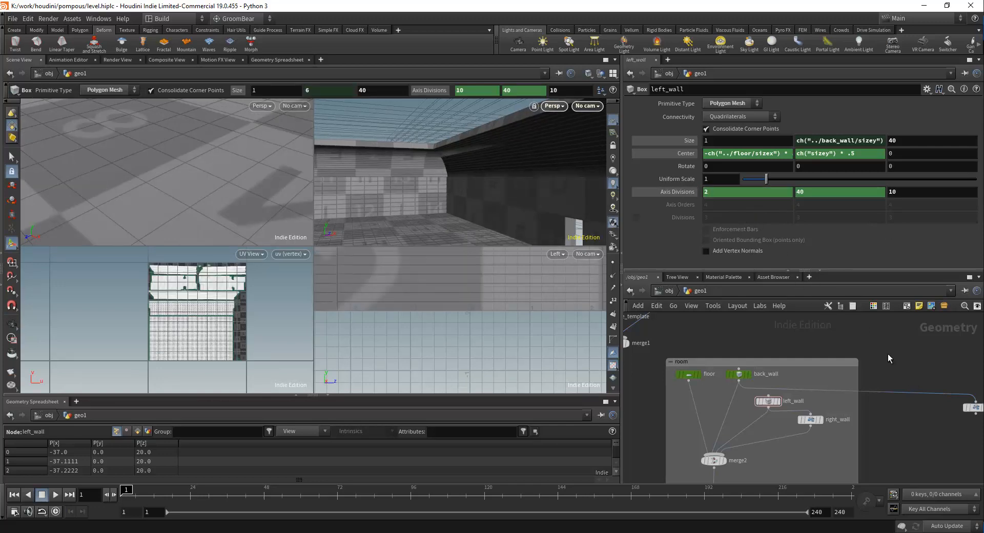
mouse_move(490, 189)
alt+mouse_down()
mouse_move(540, 198)
mouse_move(463, 196)
mouse_move(490, 194)
alt+mouse_up()
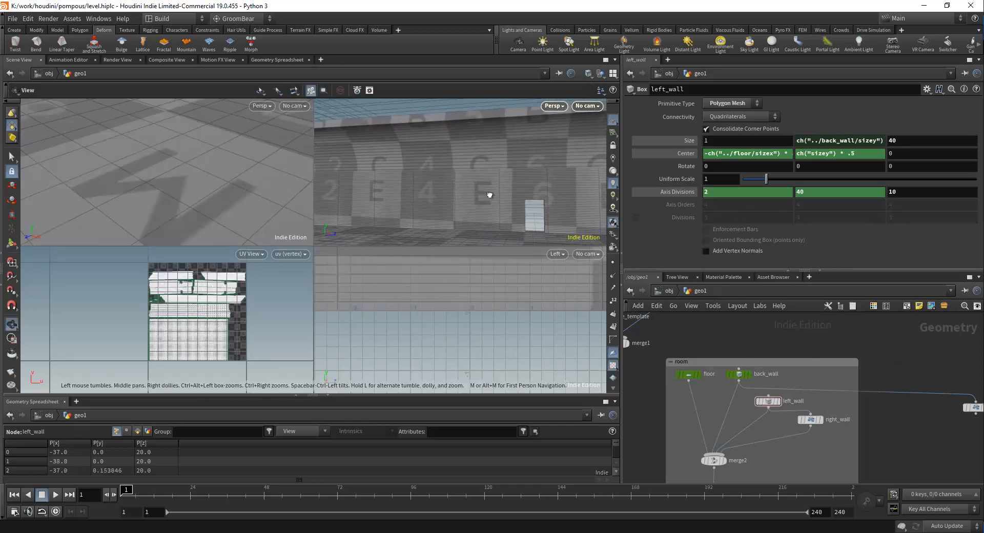
key(Return)
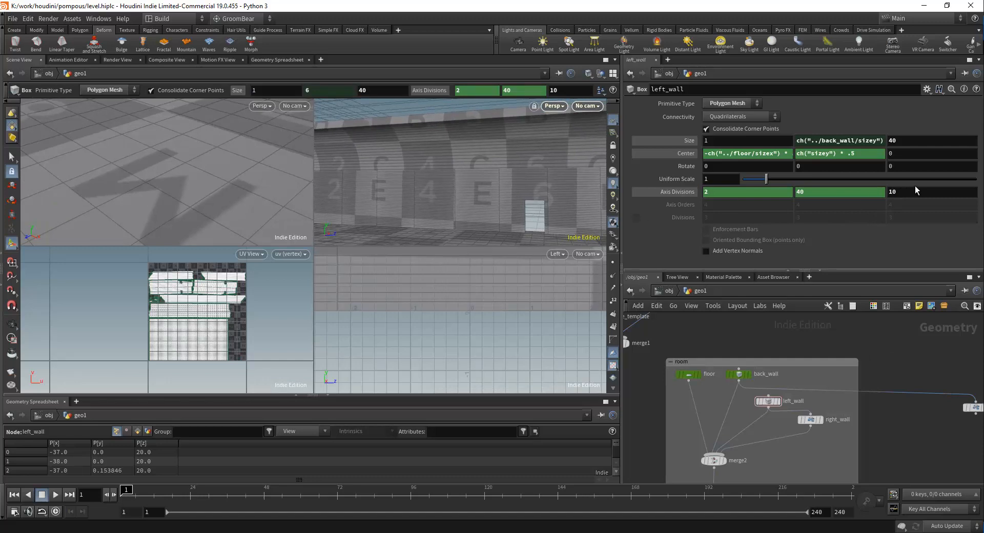
mouse_move(557, 208)
alt+mouse_down()
mouse_move(518, 198)
mouse_move(551, 203)
alt+mouse_up()
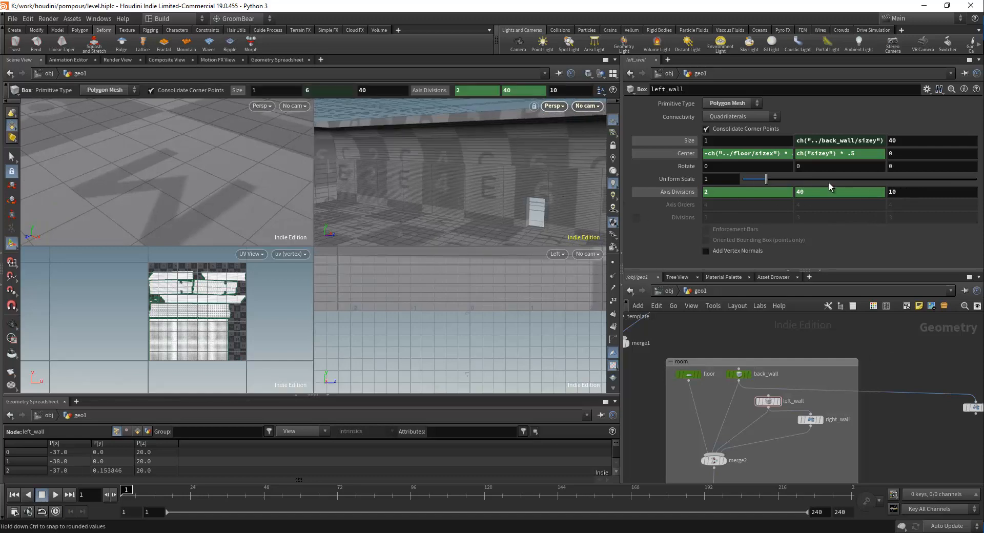
Set left_wall's Z axis divisions to 40 and Y axis divisions to 10, and check the pattern across the room.
click(884, 194)
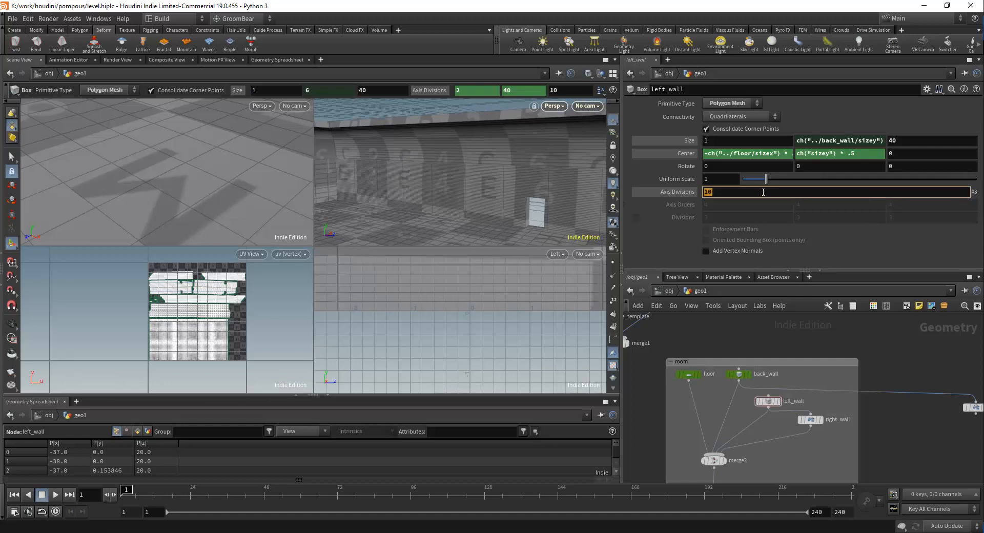
click(904, 342)
click(886, 198)
text(40)
key(Return)
click(819, 192)
text(10)
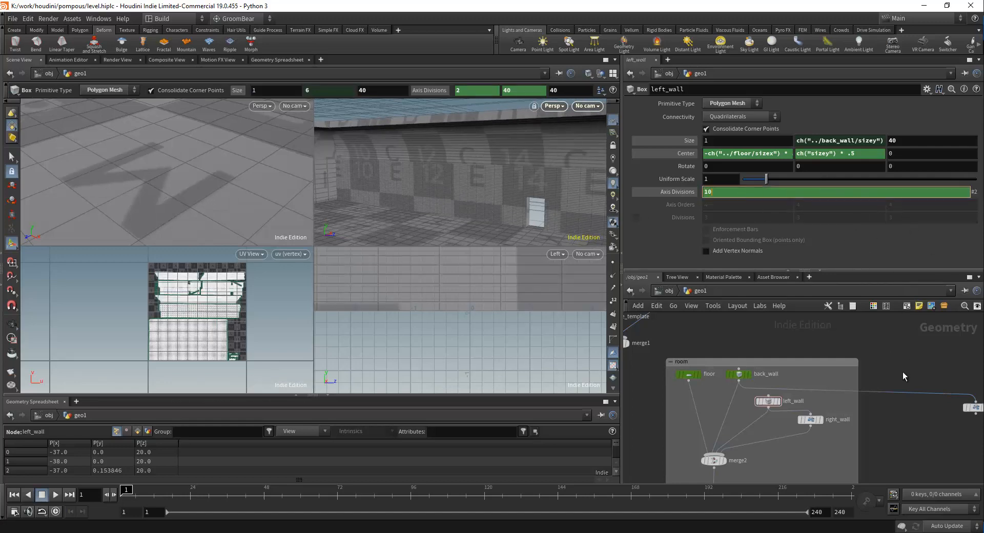
key(Return)
key(Escape)
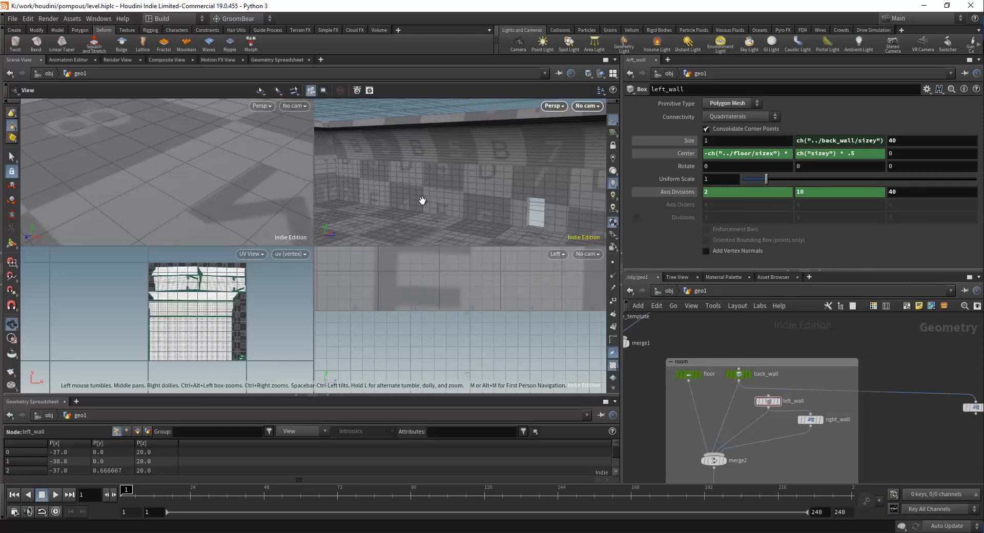
drag(422, 197, 490, 226)
scroll(402, 200, up, 5)
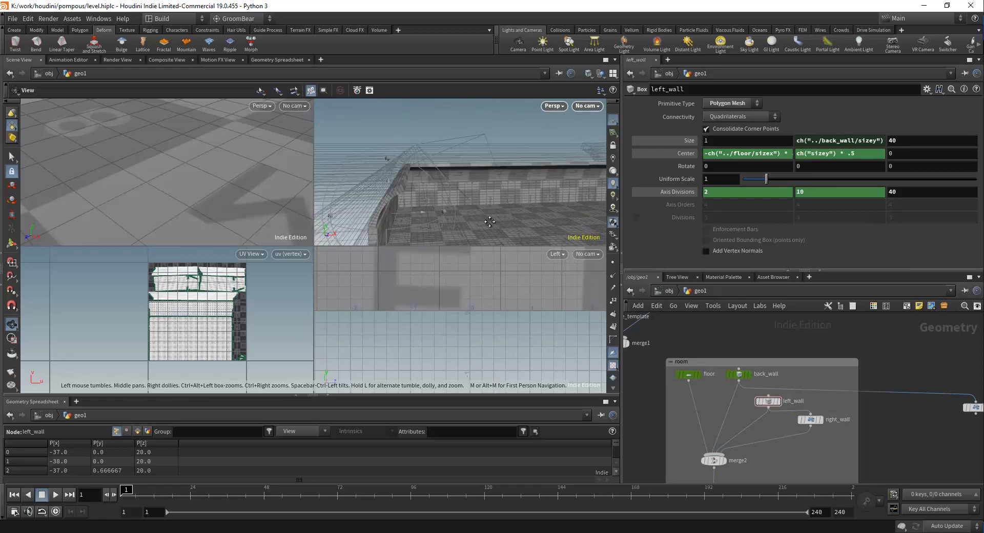
key(Return)
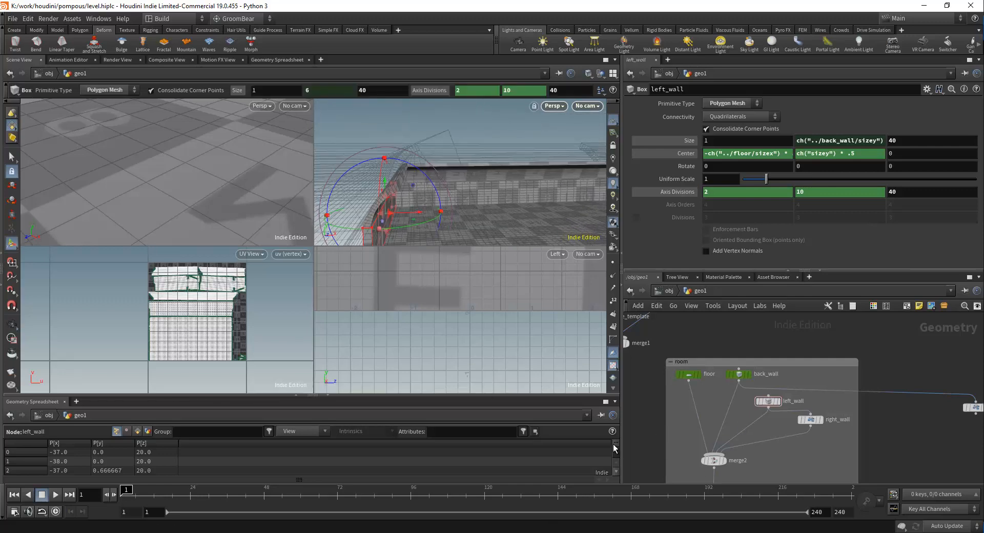
Look up left_wall's last points in the geometry spreadsheet and save the scene.
drag(614, 445, 599, 484)
scroll(861, 476, down, 4)
middle_drag(868, 480, 775, 358)
key(ctrl+s)
scroll(810, 430, down, 3)
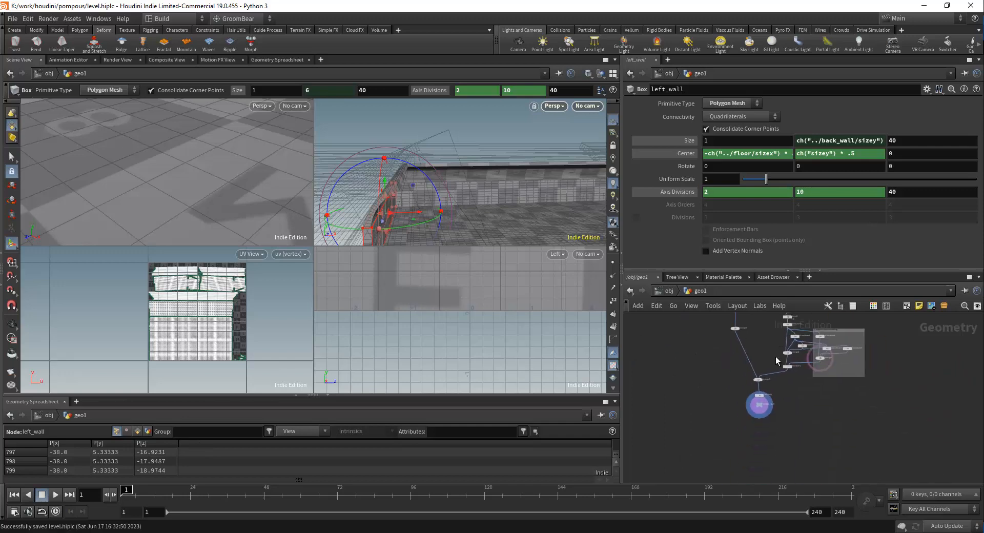
Inspect MODEL_OUT's primitive data in the geometry spreadsheet and view the whole room.
scroll(768, 398, up, 5)
click(724, 426)
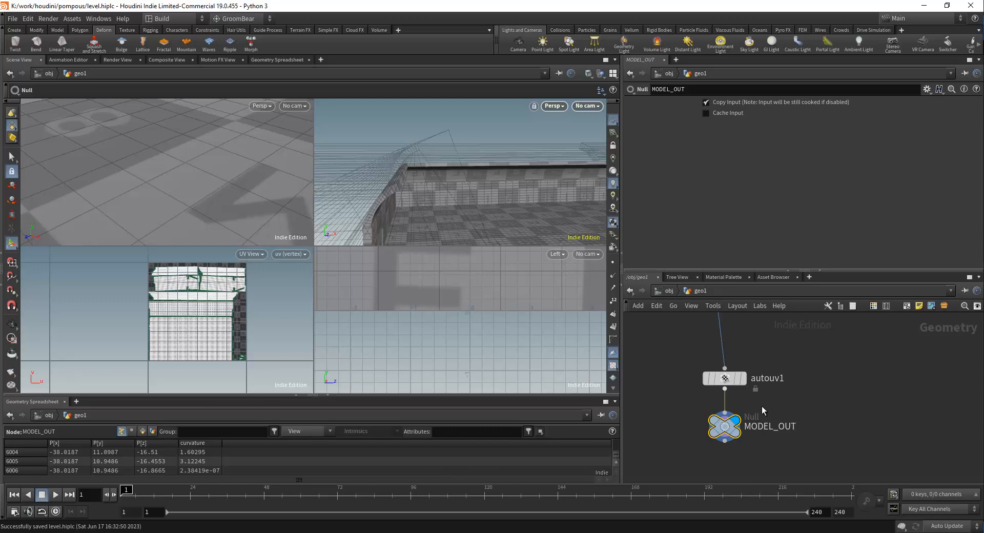
click(143, 431)
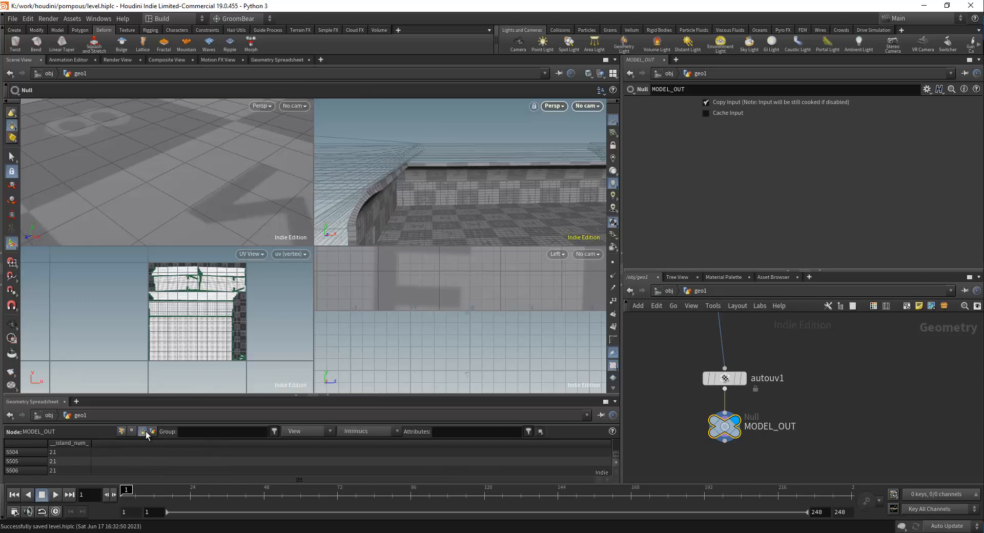
key(Escape)
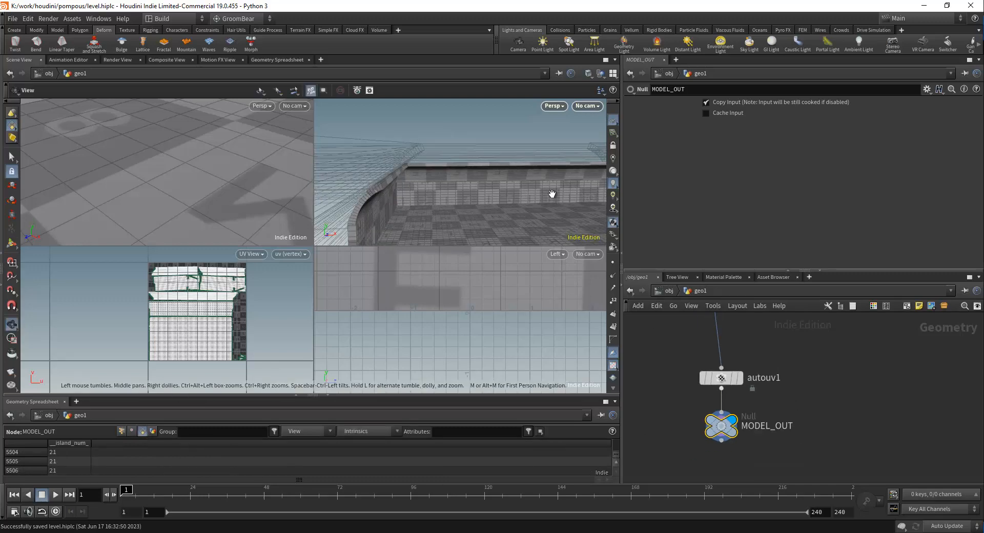
drag(552, 194, 537, 214)
key(Return)
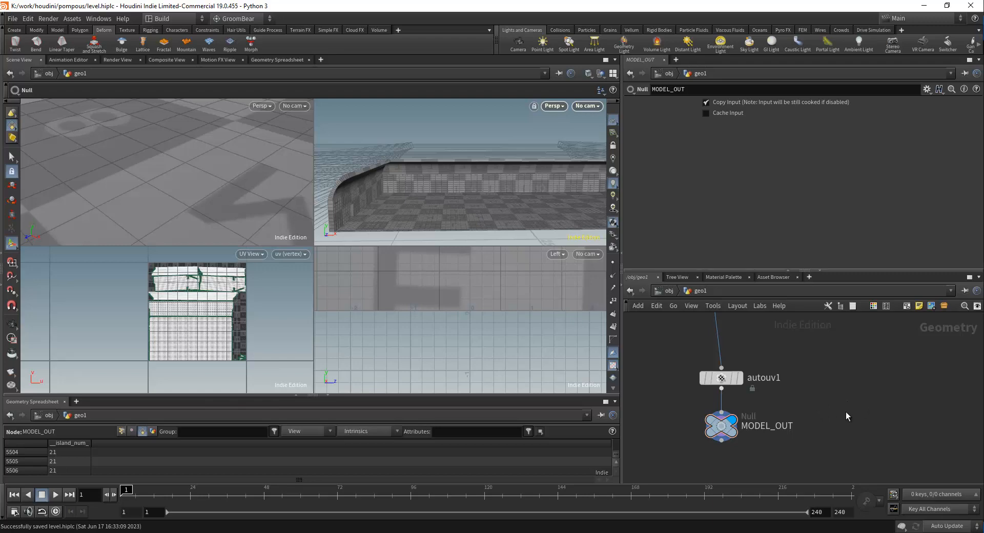
Add a ROP GLTF Output node below MODEL_OUT and connect MODEL_OUT to its input.
scroll(847, 412, down, 3)
key(Tab)
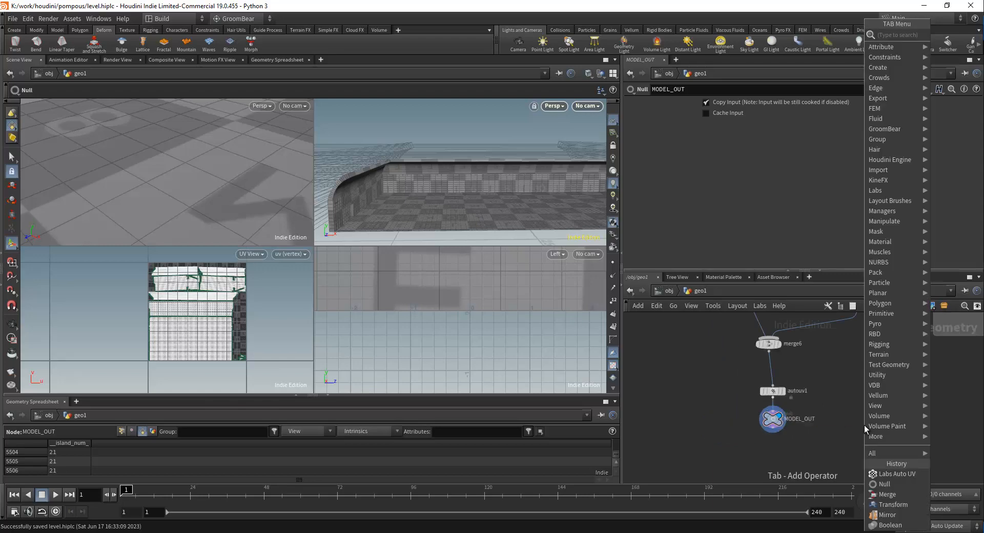
text(rop)
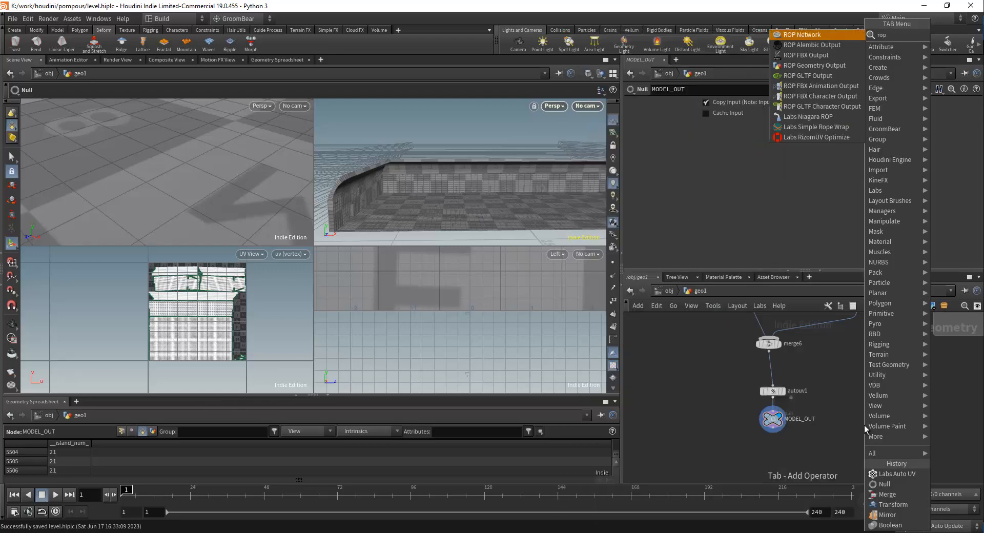
key(Down)
key(Down)
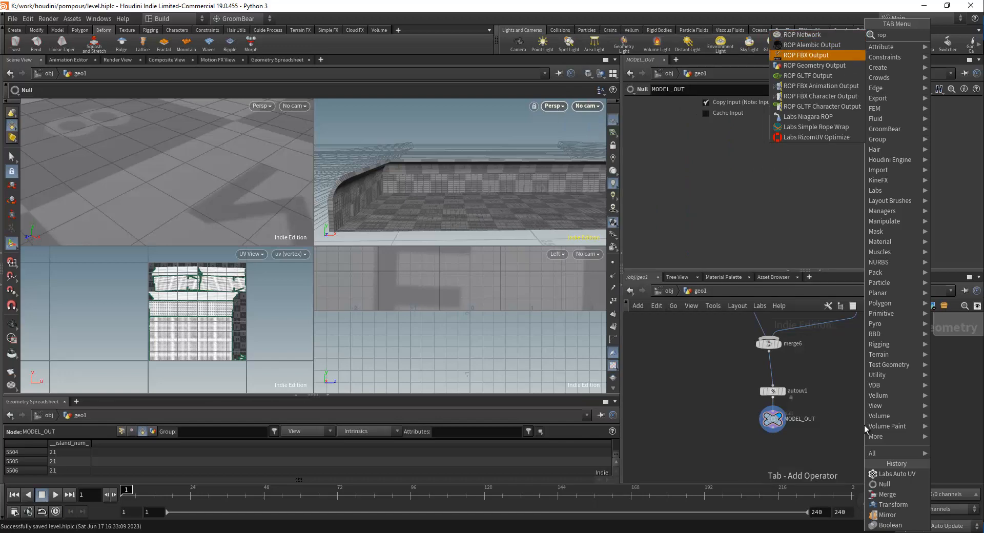
key(Down)
key(Down)
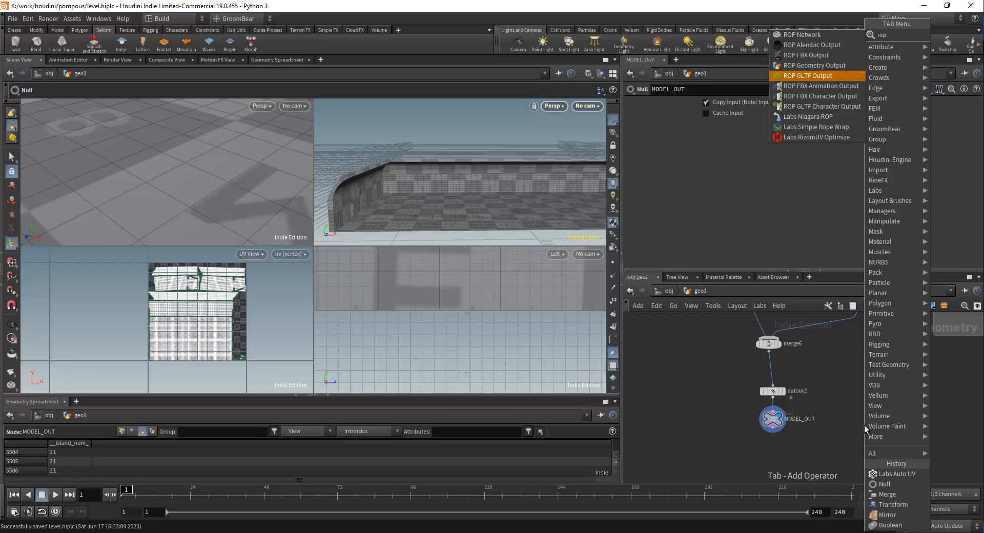
key(Return)
click(824, 359)
scroll(814, 407, up, 2)
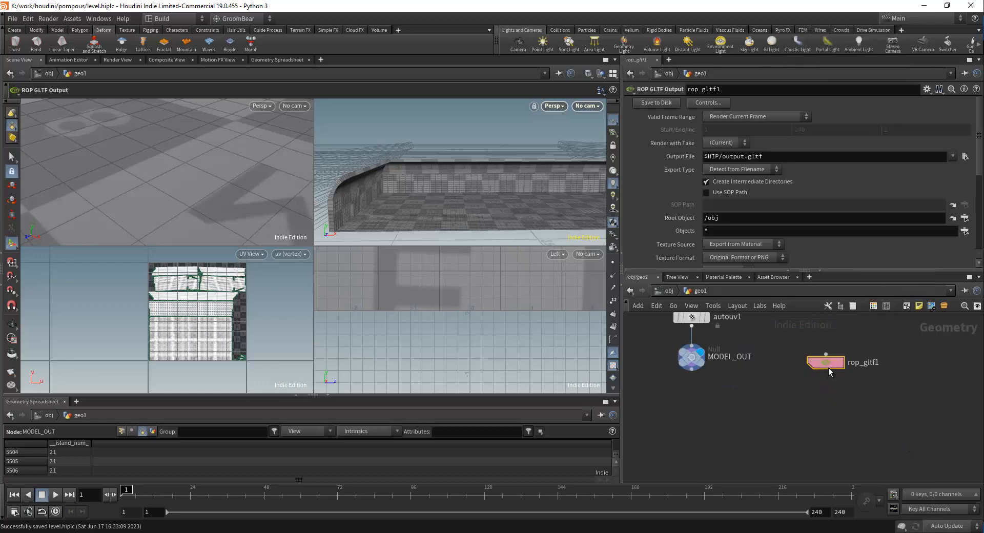
drag(824, 359, 796, 411)
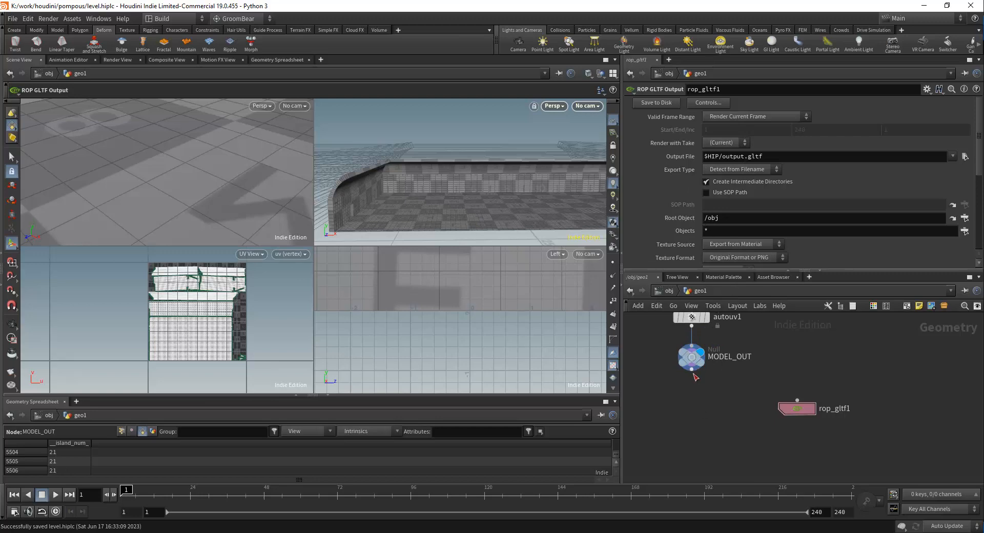
drag(693, 374, 785, 419)
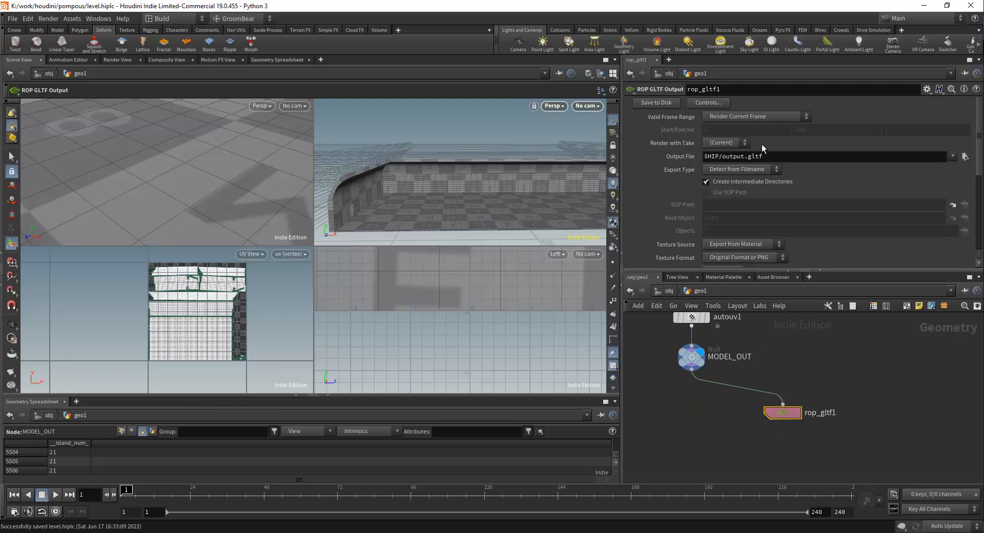
Set the GLTF output file to $HIP/level.gltf and export the model to disk.
double_click(736, 157)
key(BackSpace)
key(BackSpace)
key(BackSpace)
key(BackSpace)
key(BackSpace)
key(BackSpace)
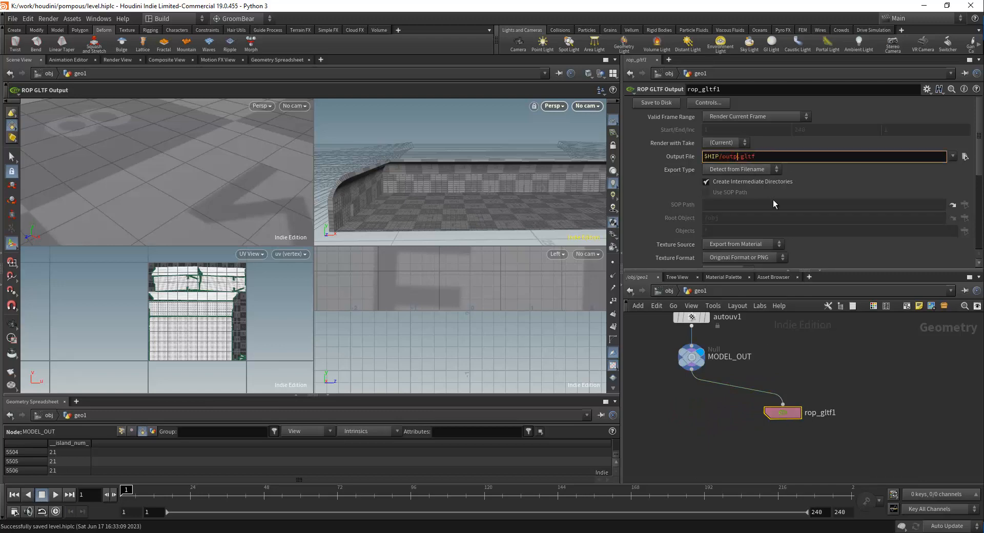
text(level)
click(653, 103)
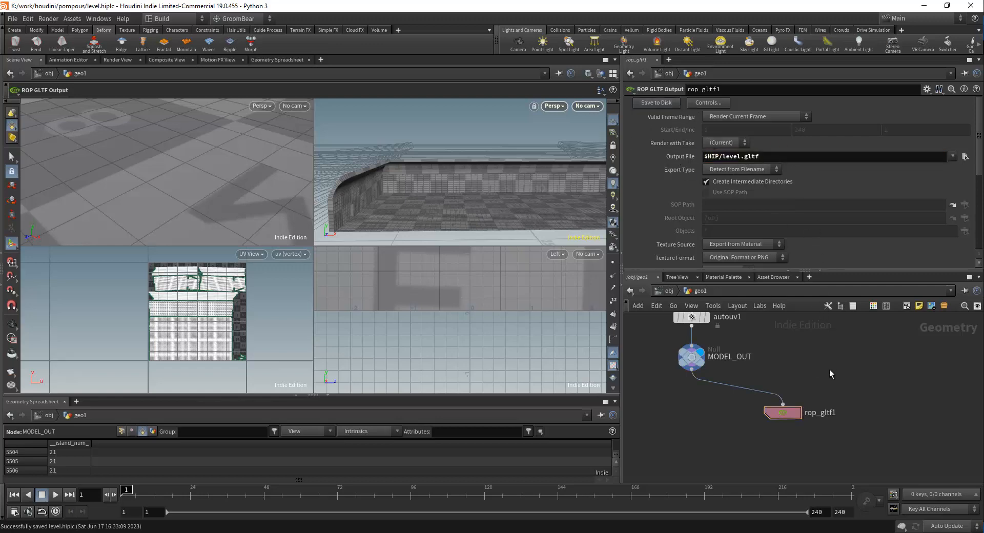
click(102, 532)
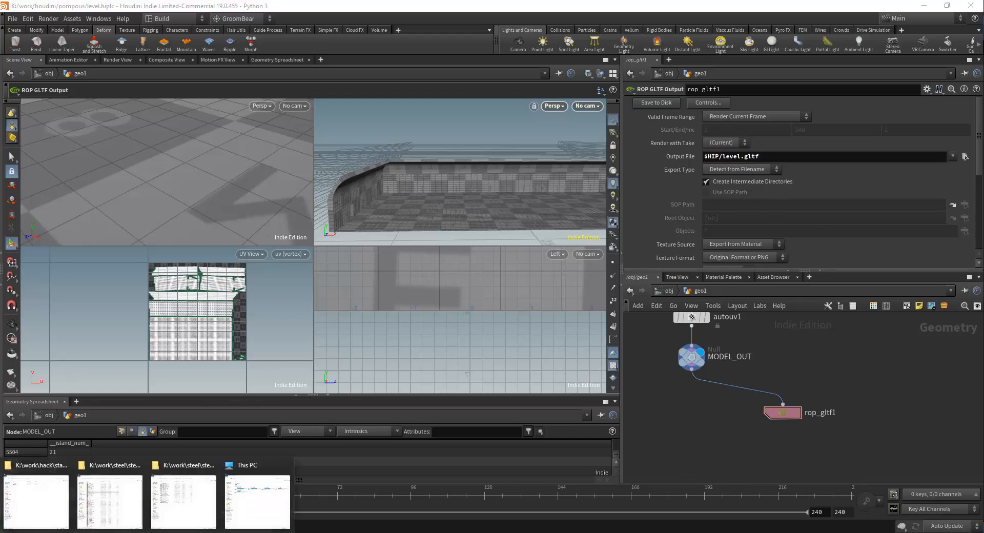
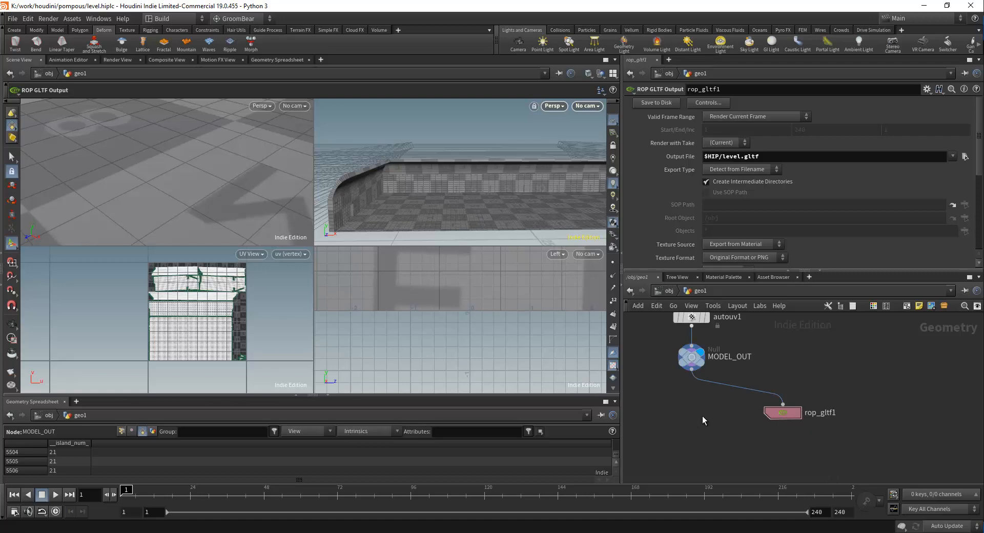
Add a ROP FBX Output node beside rop_gltf1 and look over its export options.
key(Tab)
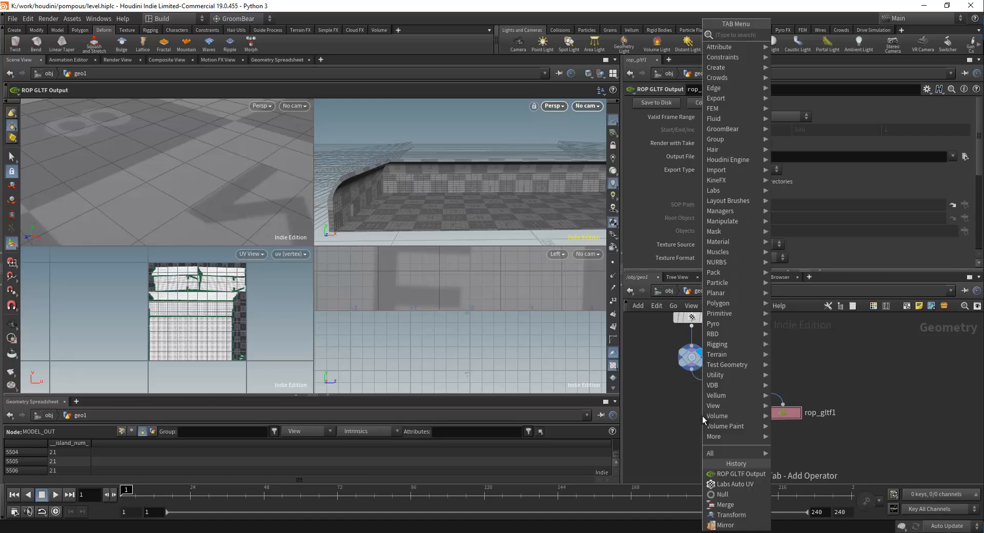
text(rop)
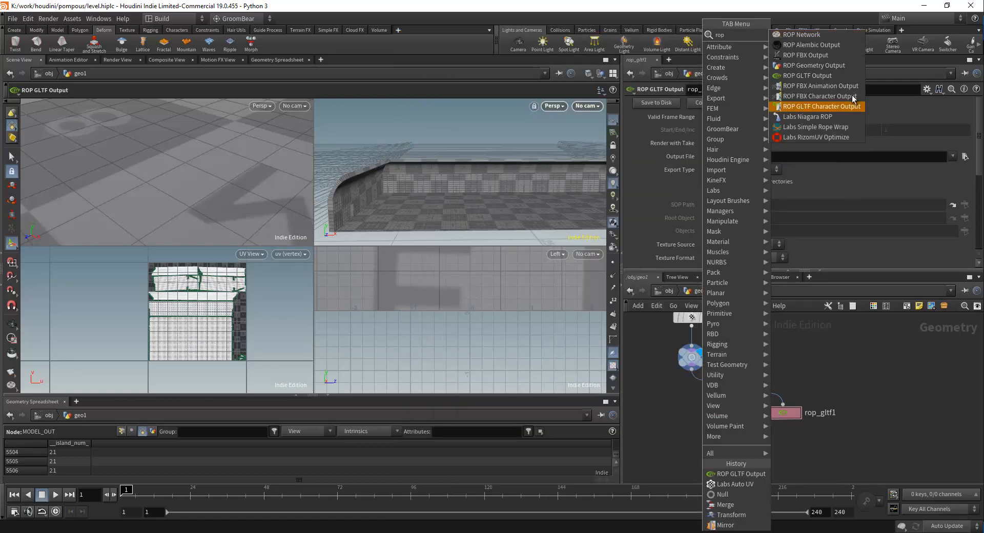
click(827, 55)
click(704, 421)
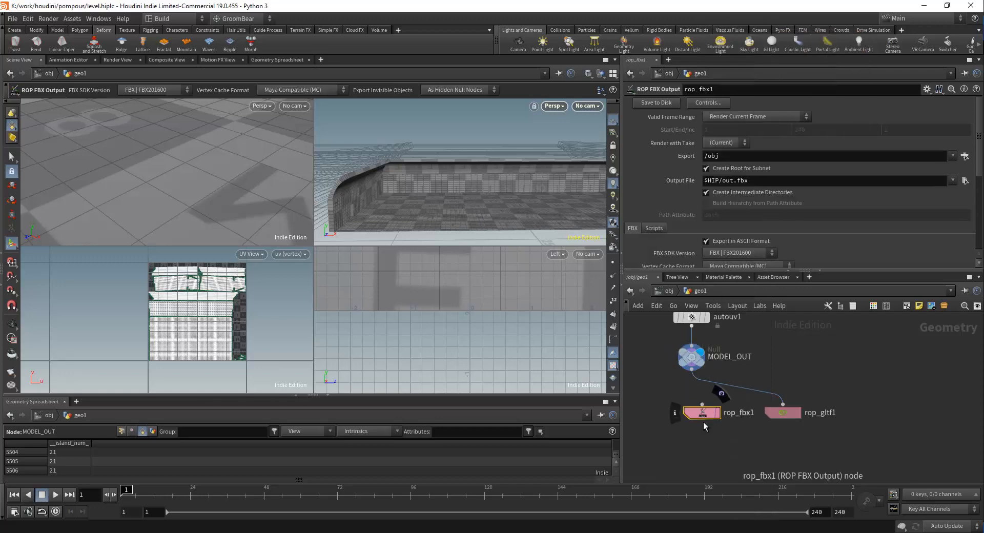
drag(703, 423, 716, 422)
scroll(776, 211, down, 5)
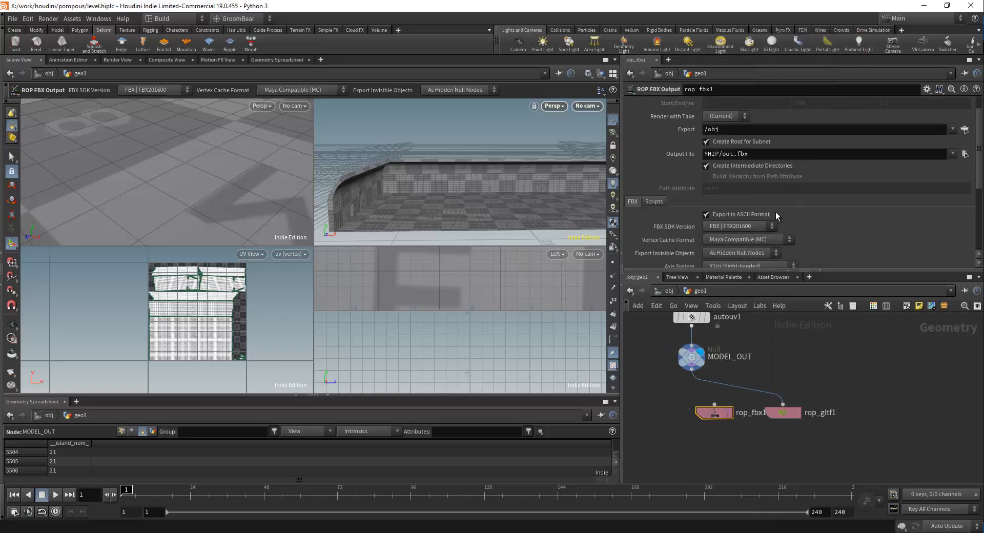
Review rop_gltf1's texture, material, mesh name and script export options.
click(785, 413)
scroll(791, 213, down, 5)
scroll(752, 195, down, 3)
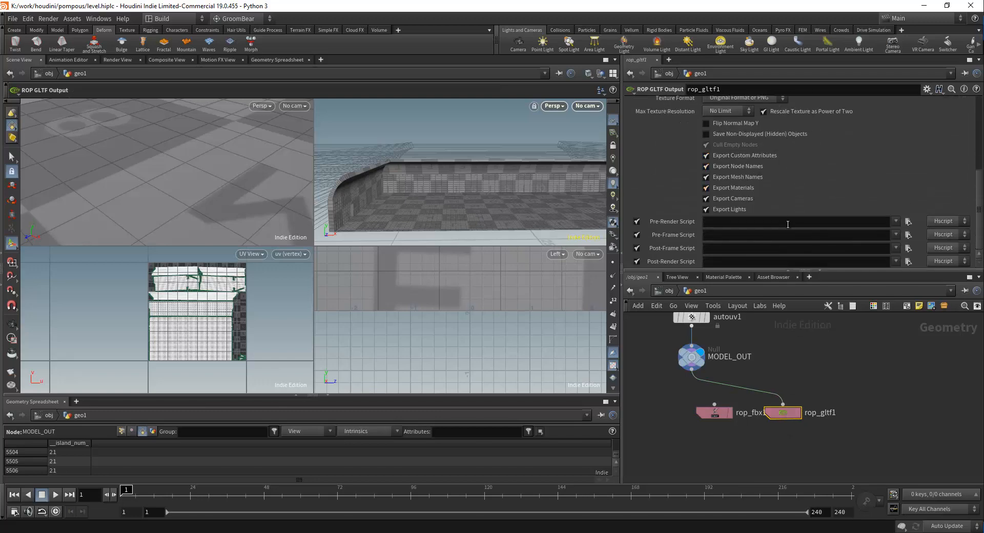
scroll(749, 195, up, 3)
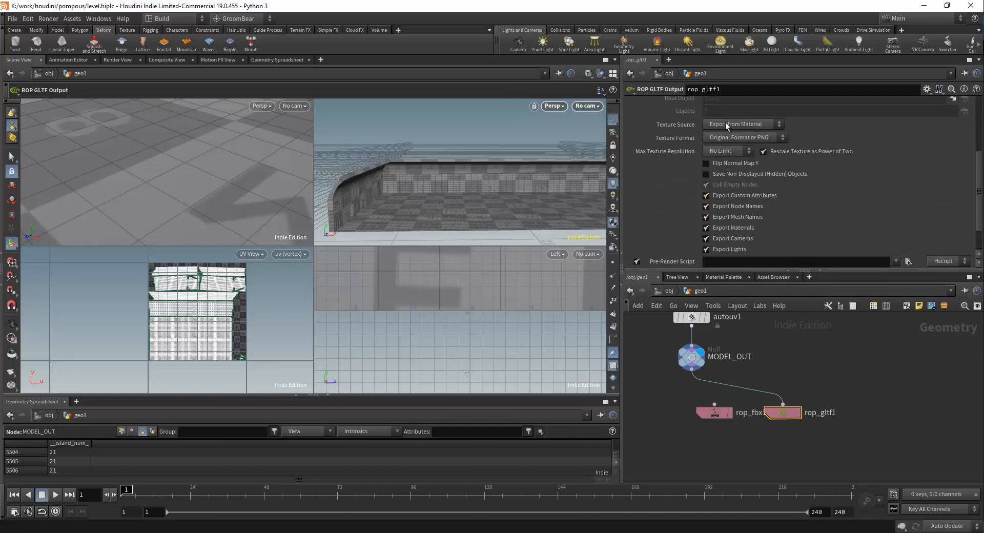
scroll(780, 174, up, 9)
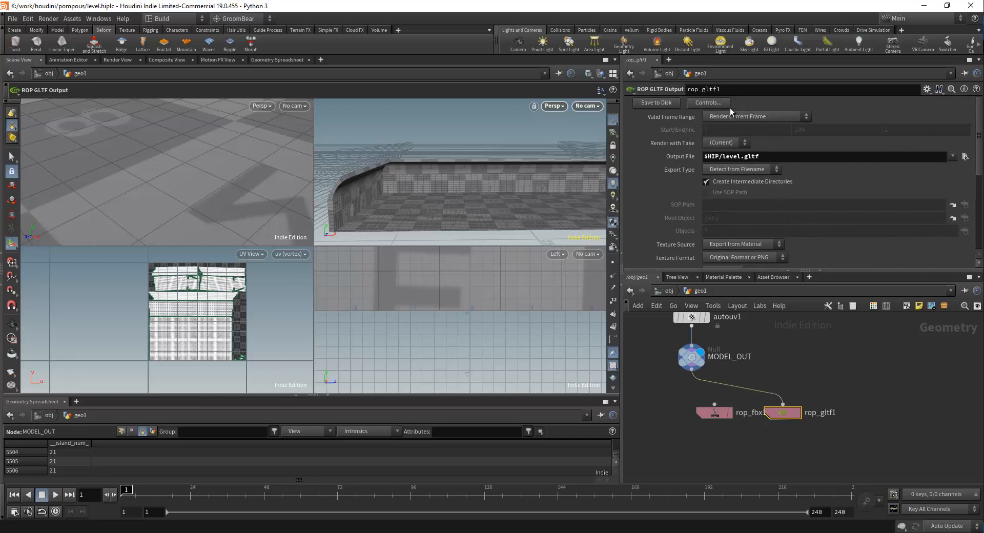
Move rop_gltf1 farther from rop_fbx1 and connect MODEL_OUT to the input of rop_fbx1.
scroll(737, 216, down, 12)
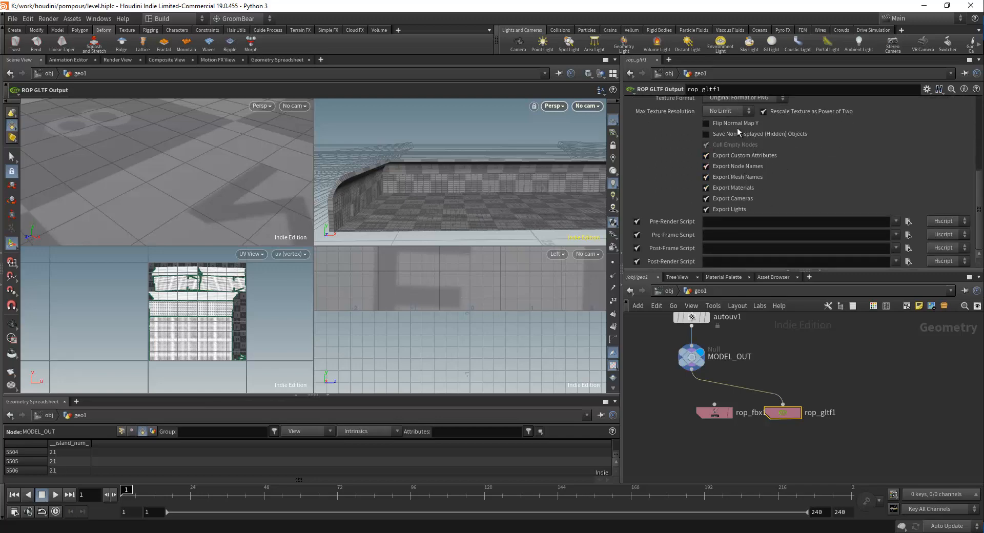
scroll(779, 148, up, 2)
drag(783, 414, 807, 415)
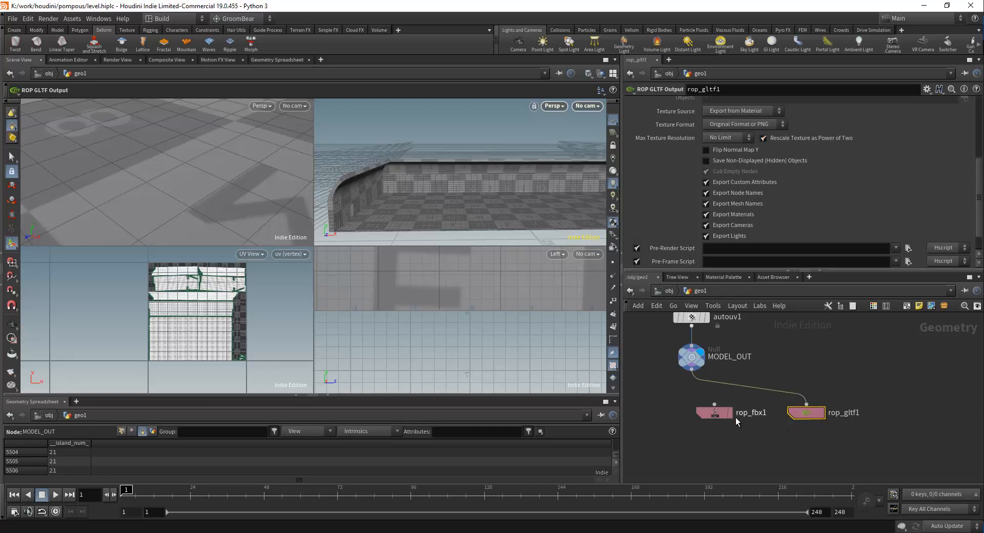
click(718, 413)
drag(692, 370, 726, 416)
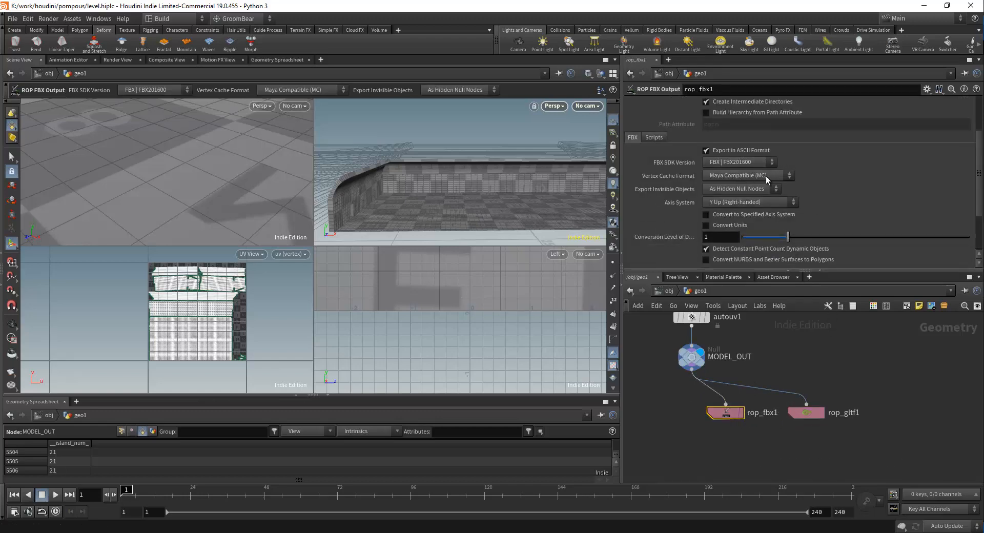
Review rop_fbx1's axis system choices, keeping Y Up (Right-handed), and examine its unit conversion and deformation export options.
click(736, 203)
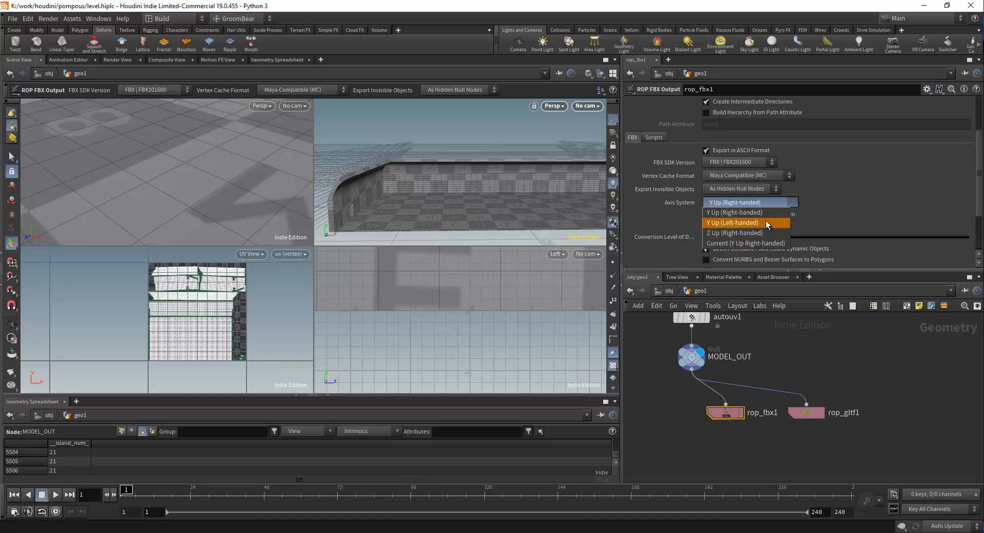
click(769, 213)
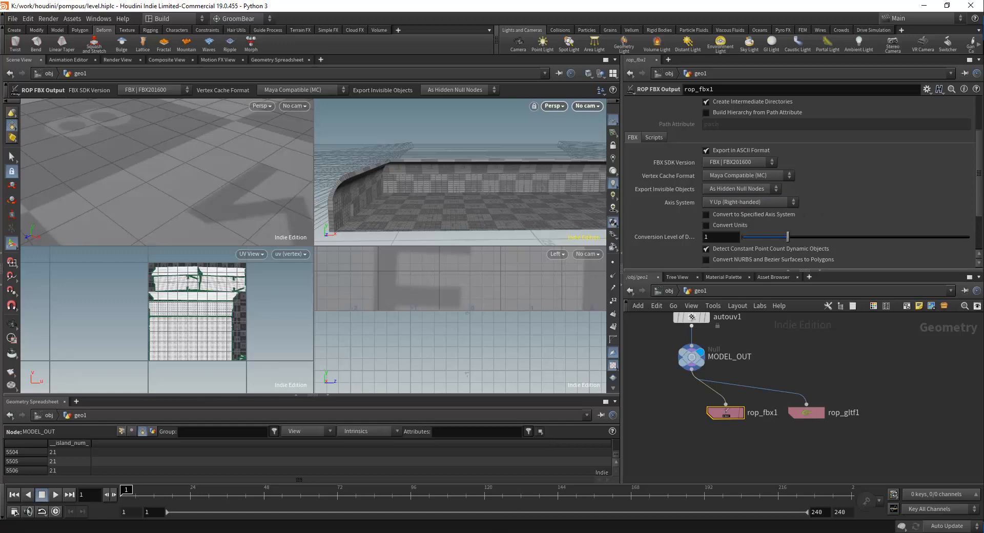
key(alt+Tab)
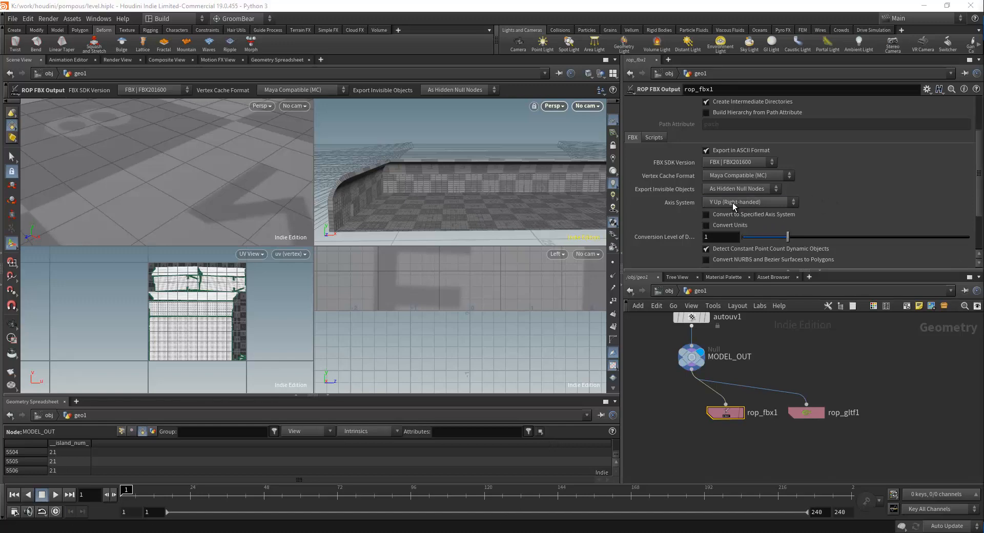
scroll(831, 201, down, 5)
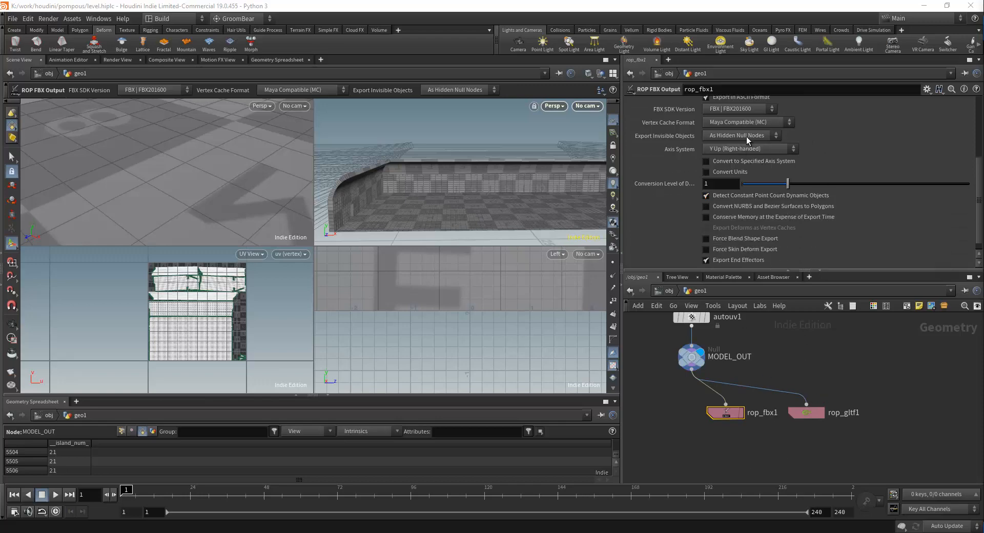
scroll(771, 139, up, 4)
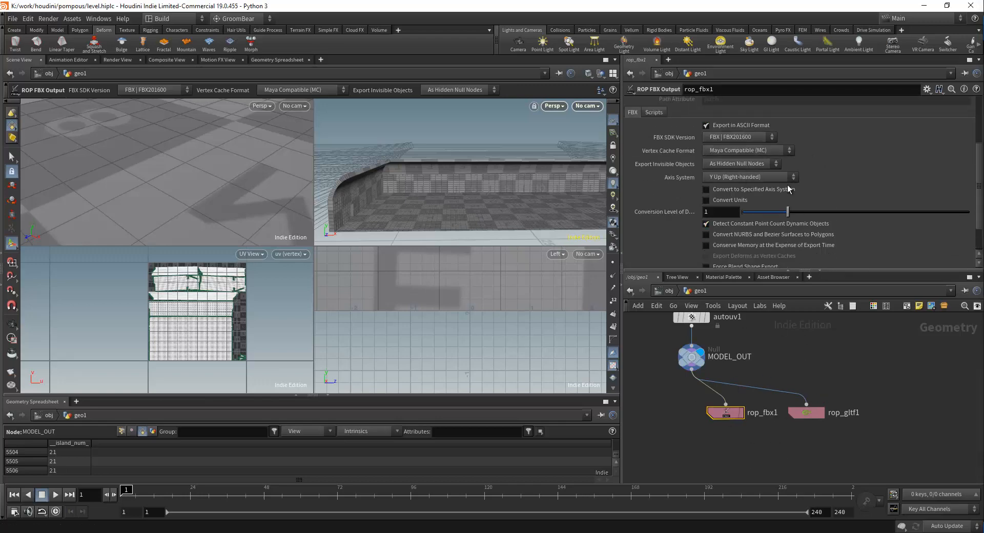
Set rop_fbx1's output file to $HIP/level.fbx and save the scene.
scroll(759, 200, up, 5)
click(736, 157)
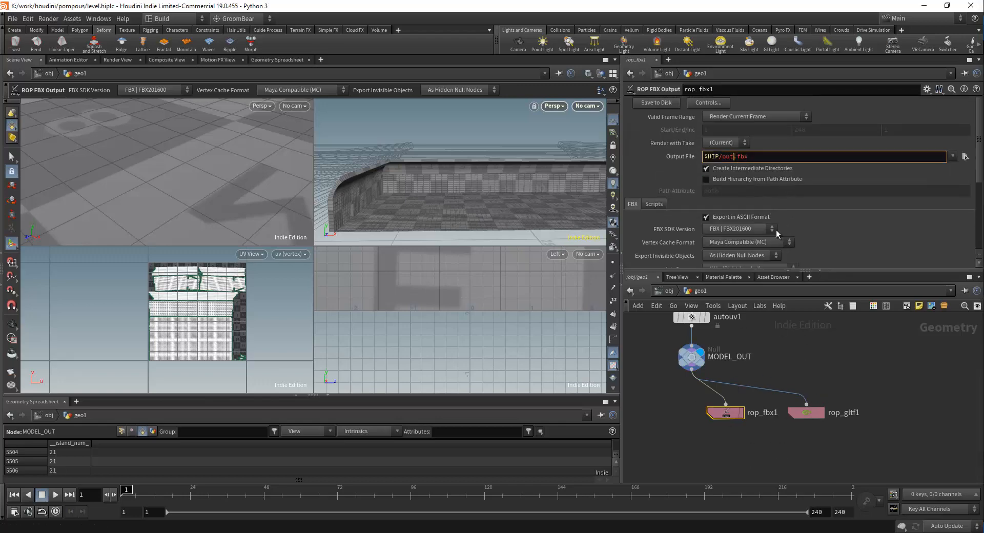
key(BackSpace)
key(BackSpace)
key(BackSpace)
text(level)
key(Return)
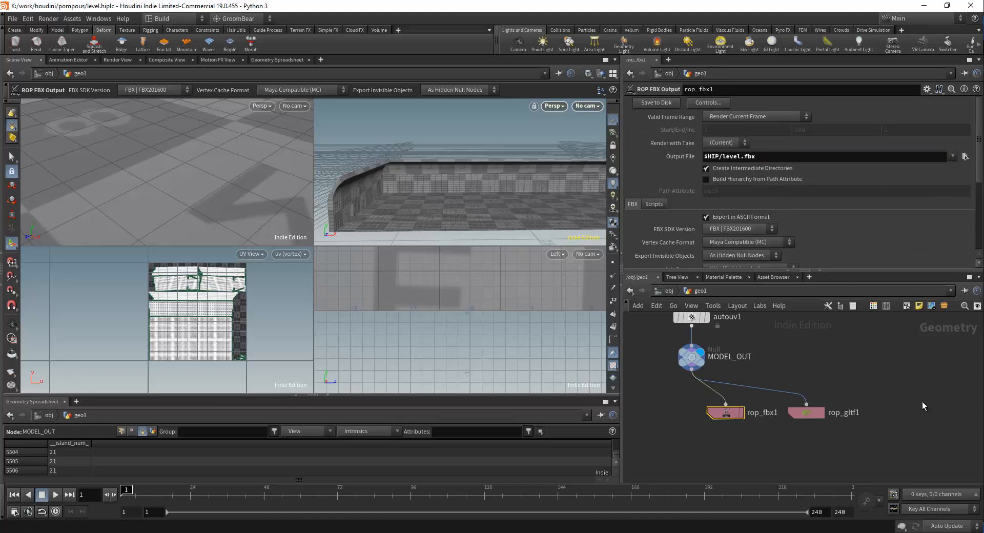
key(ctrl+s)
Try out a ROP Geometry Output node beside rop_fbx1 and delete it.
key(Tab)
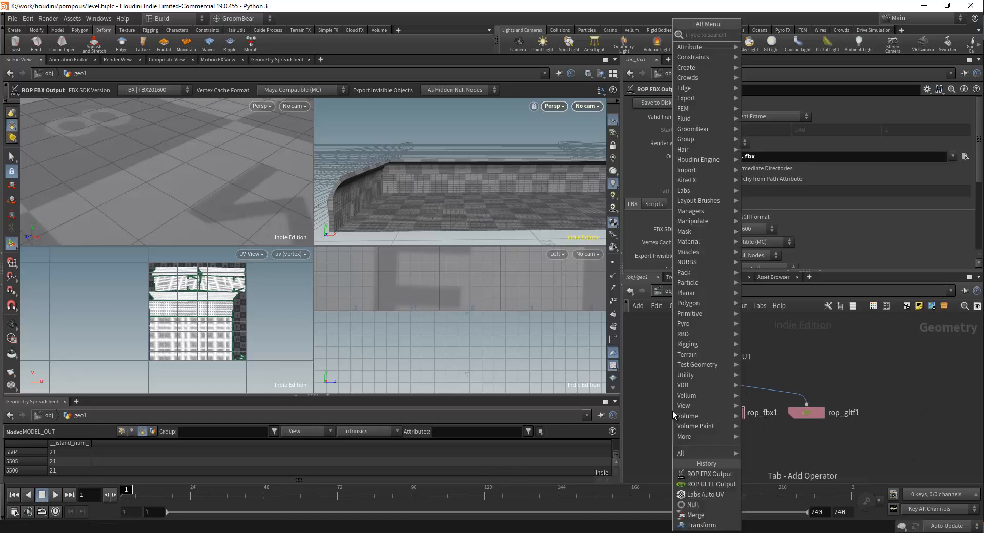
text(rop)
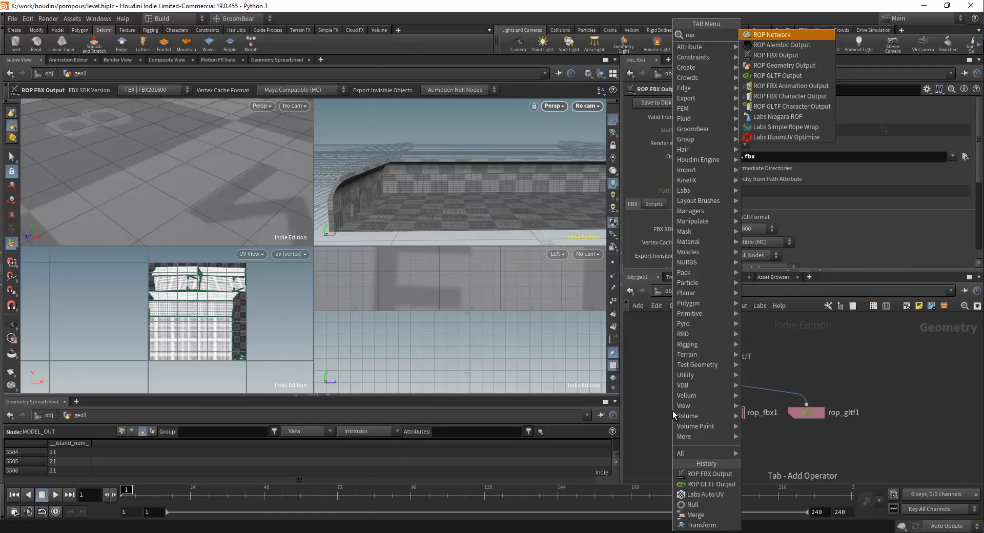
key(Down)
key(Down)
key(Down)
key(Down)
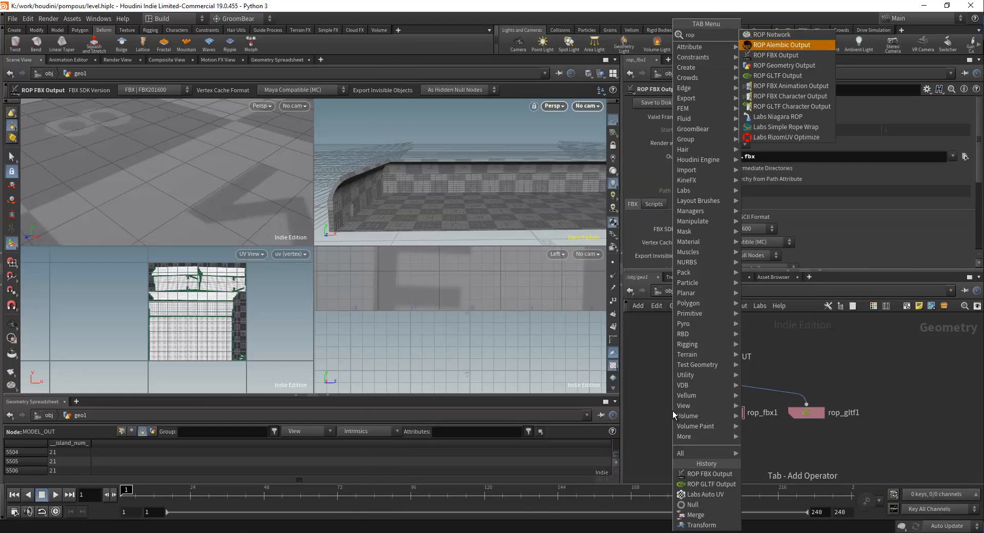
key(Up)
key(Return)
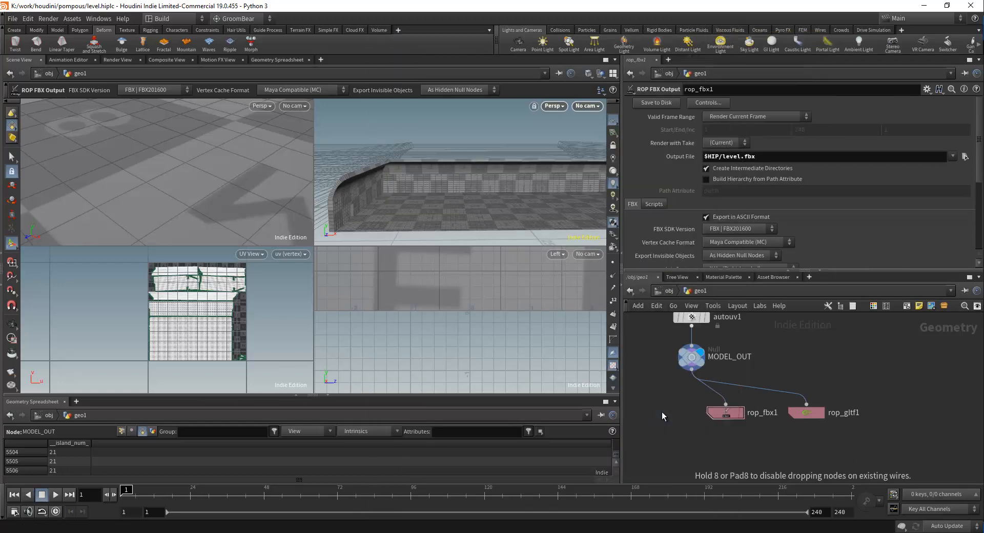
click(662, 411)
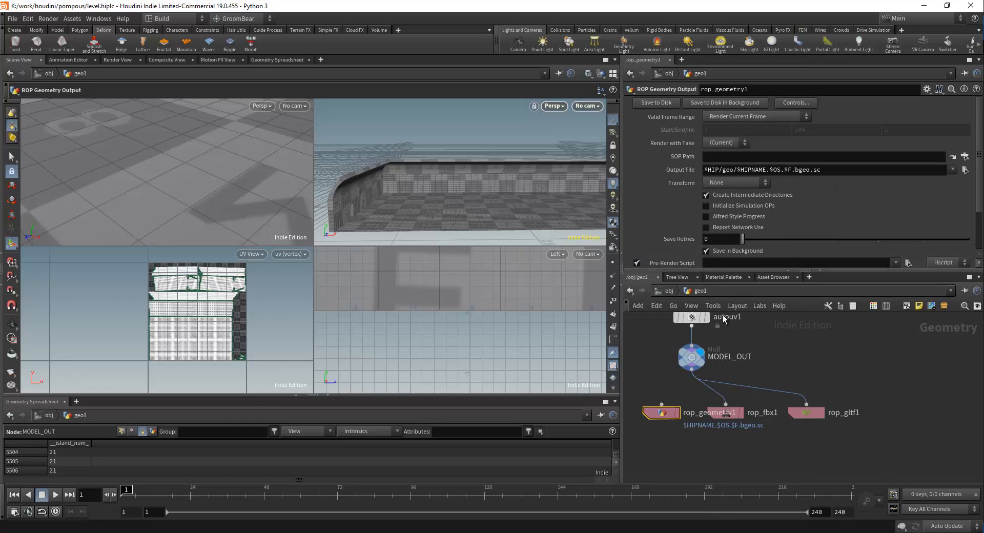
key(Delete)
Try out a ROP Network node beside rop_fbx1, look inside it and delete it.
key(Tab)
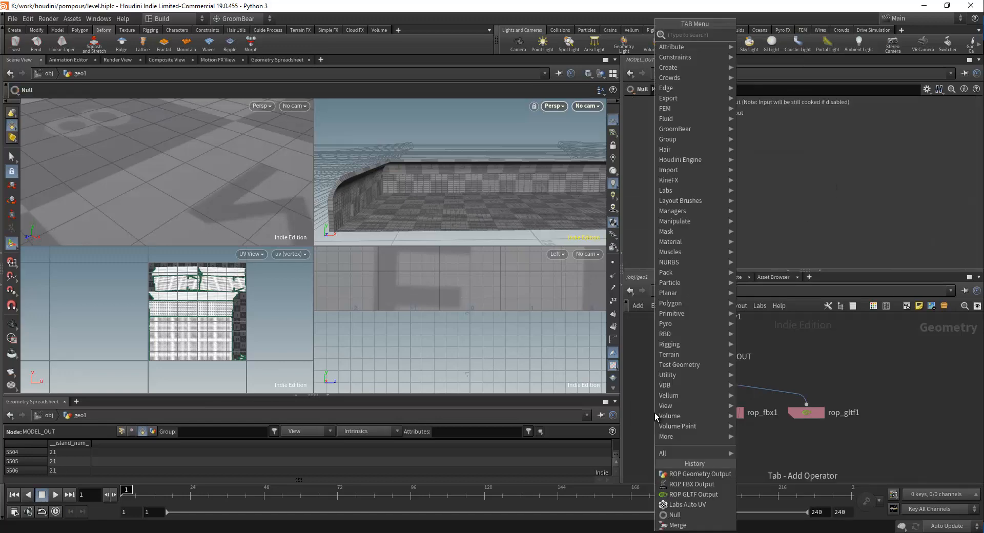
text(rop)
key(Return)
click(648, 417)
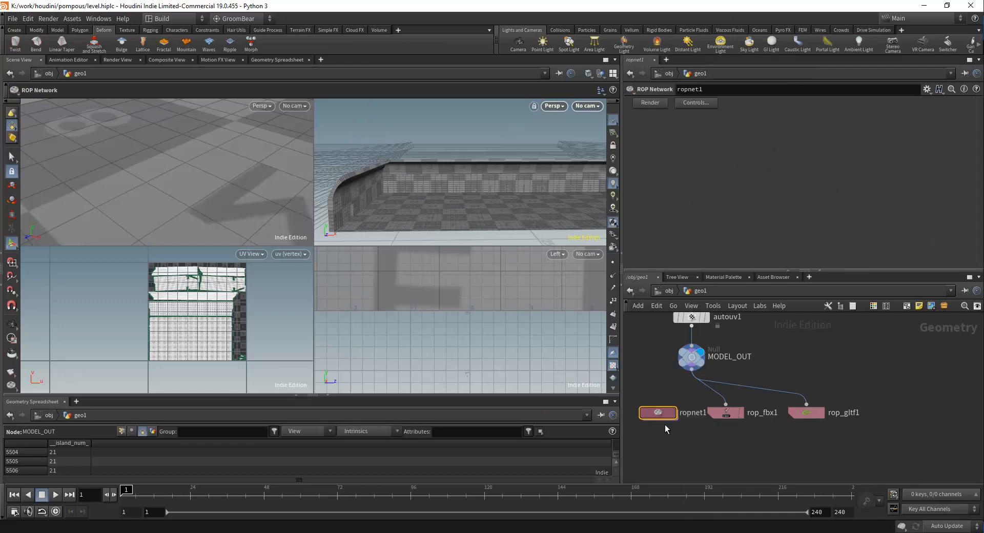
double_click(657, 414)
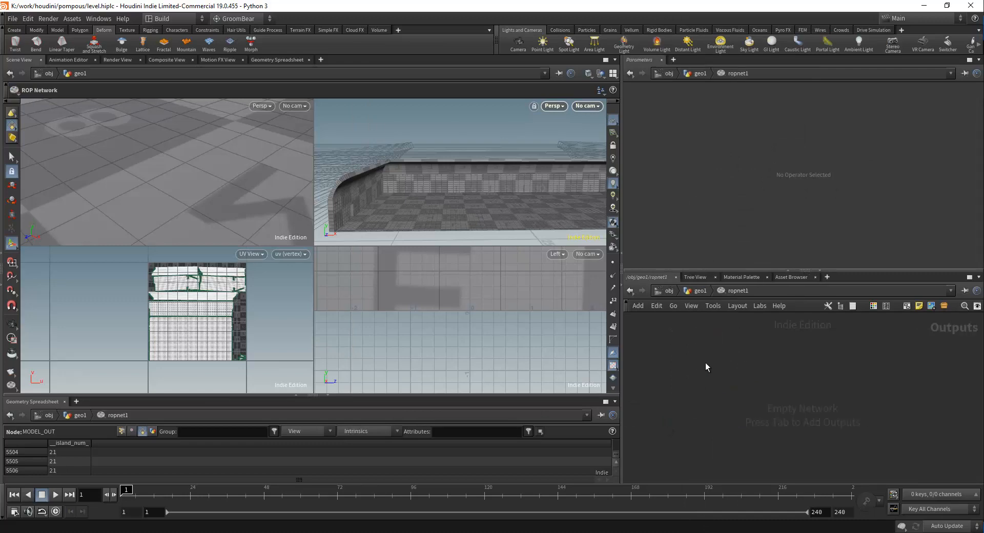
key(u)
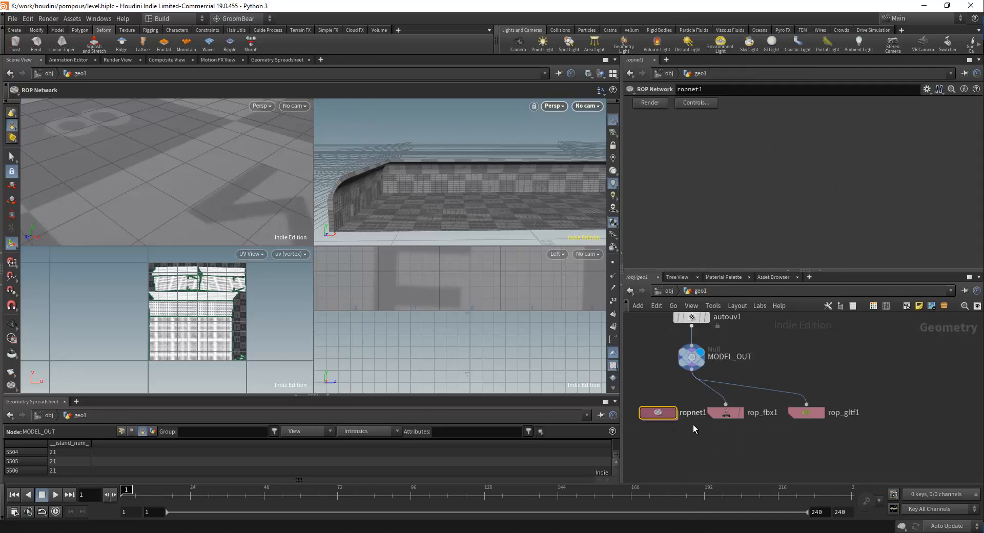
key(Delete)
Search the available operators for rop and look through the other export node types.
key(Tab)
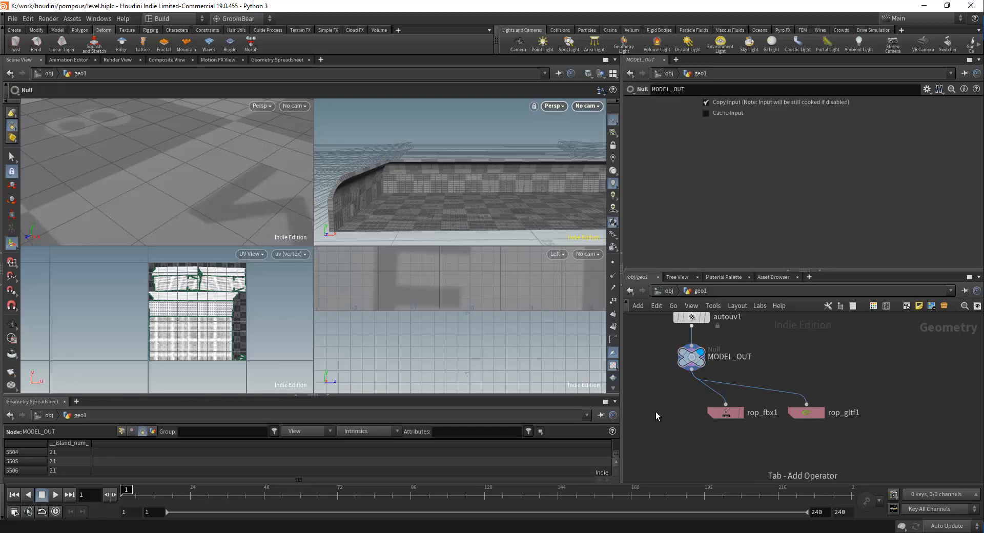
text(rop)
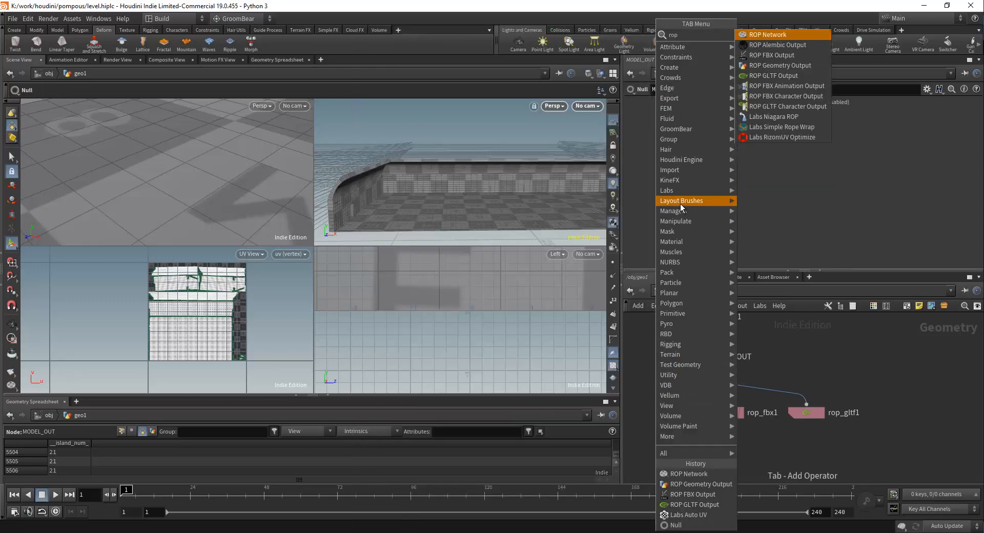
key(Down)
key(Down)
key(Down)
key(Down)
key(Down)
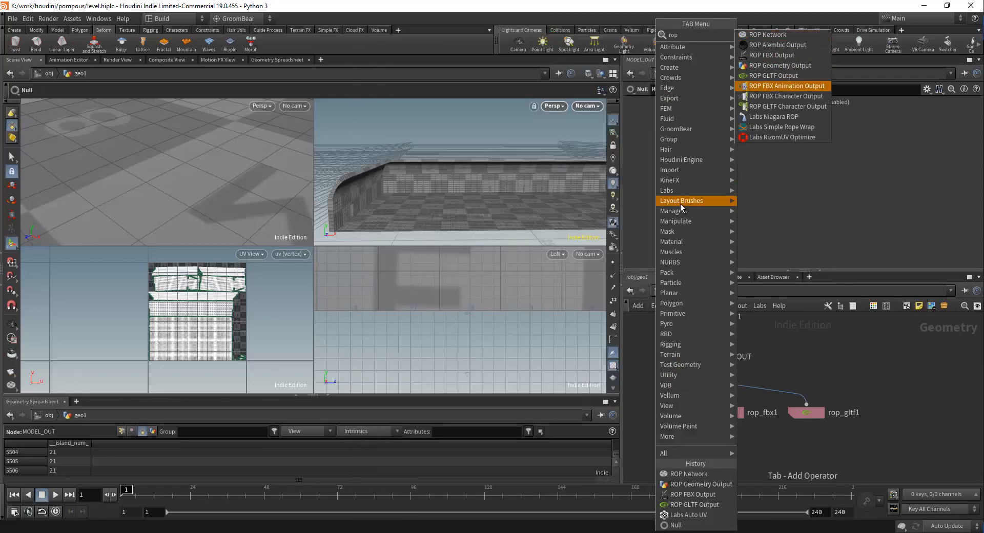
key(Down)
key(Down)
key(Down)
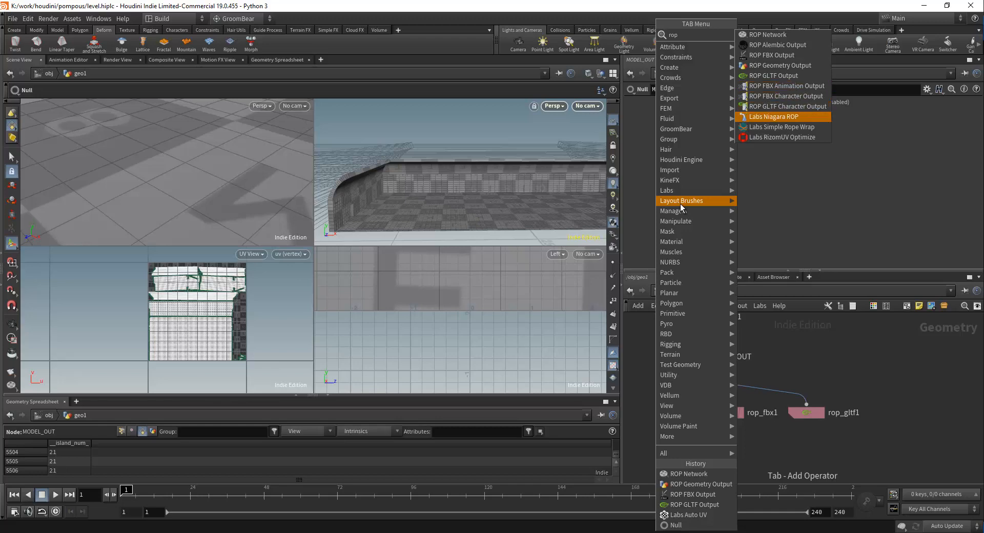
key(Down)
key(Up)
key(Up)
key(Up)
key(Up)
key(Up)
key(Up)
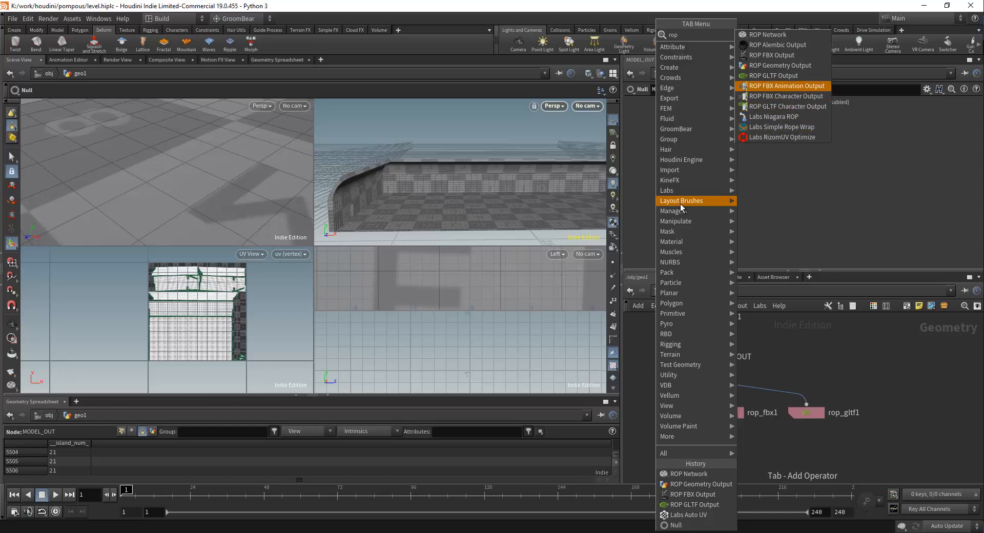
key(Up)
key(Up)
key(Up)
key(BackSpace)
key(BackSpace)
key(BackSpace)
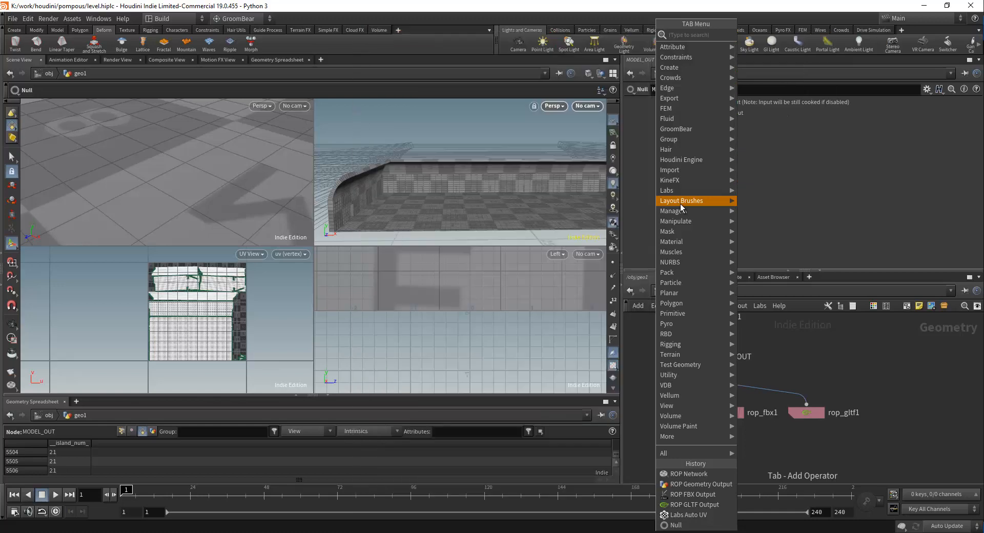
Search the available operators for obj to look for an OBJ export node, without adding one.
text(obj)
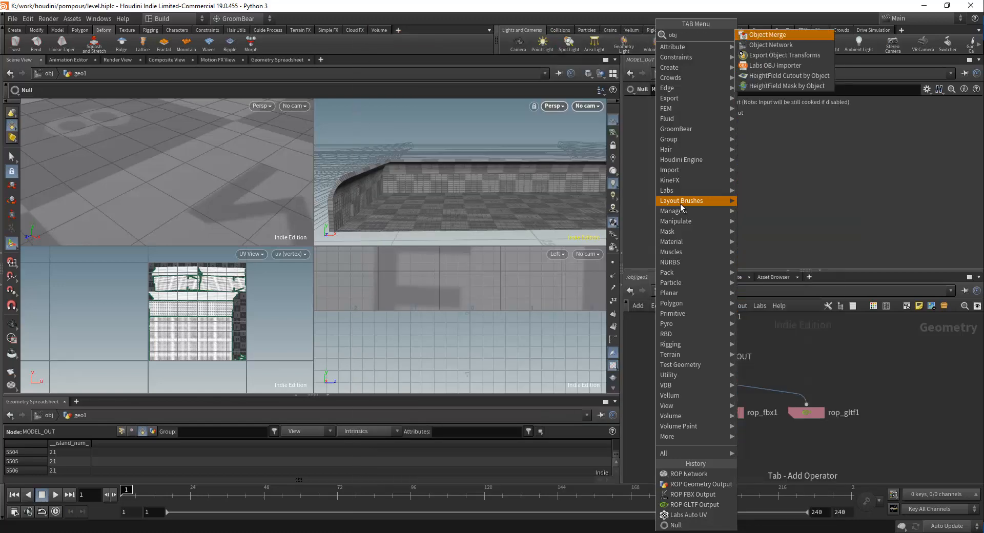
key(Down)
key(Down)
key(Down)
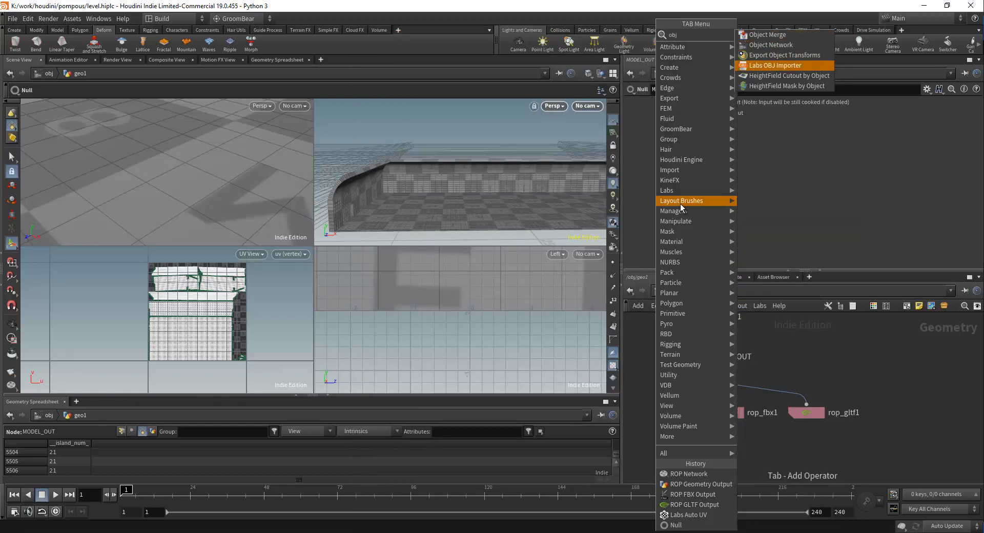
key(BackSpace)
key(BackSpace)
key(BackSpace)
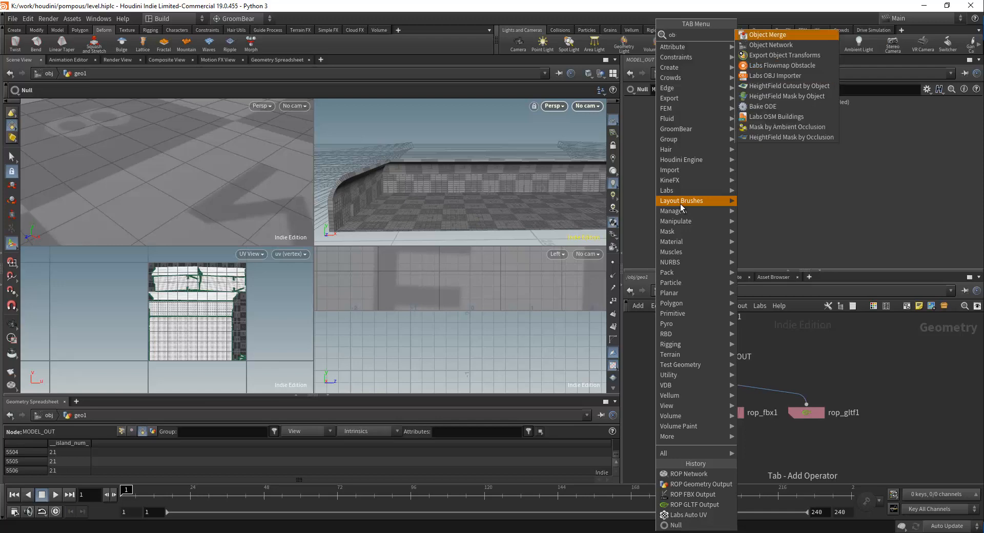
key(Escape)
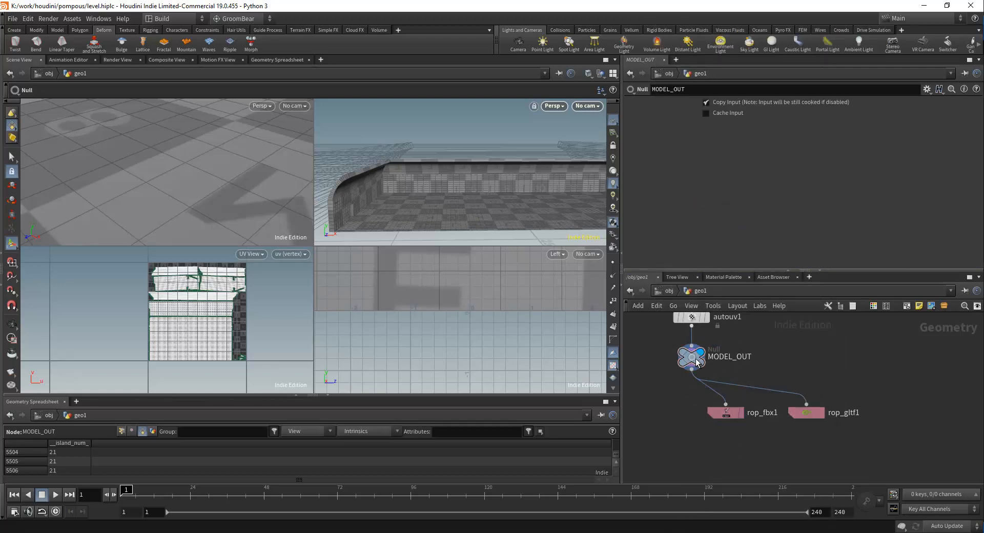
key(Escape)
drag(411, 184, 449, 197)
key(Return)
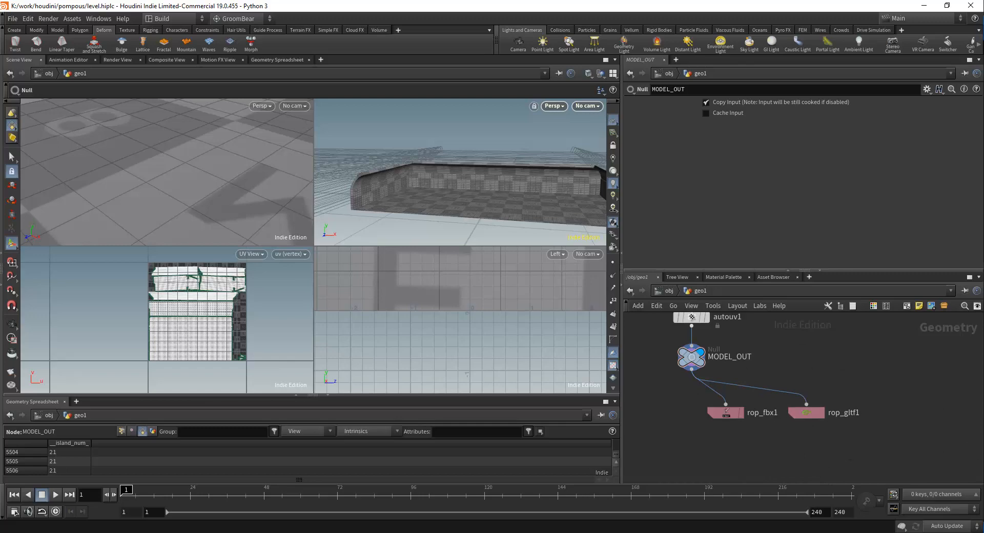
Switch to the starving-artist version-control workspace and examine its branch history and pending changes.
key(alt+Tab)
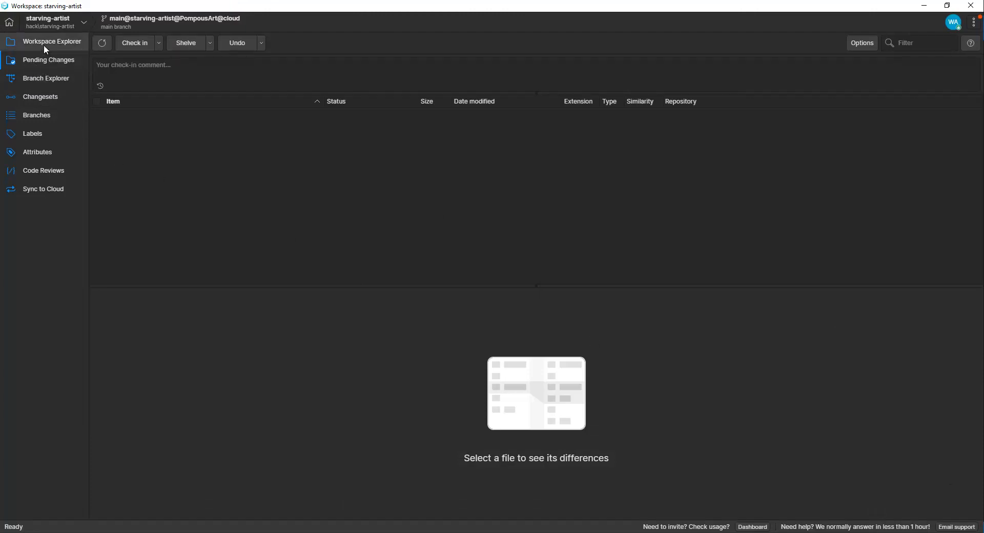
click(55, 80)
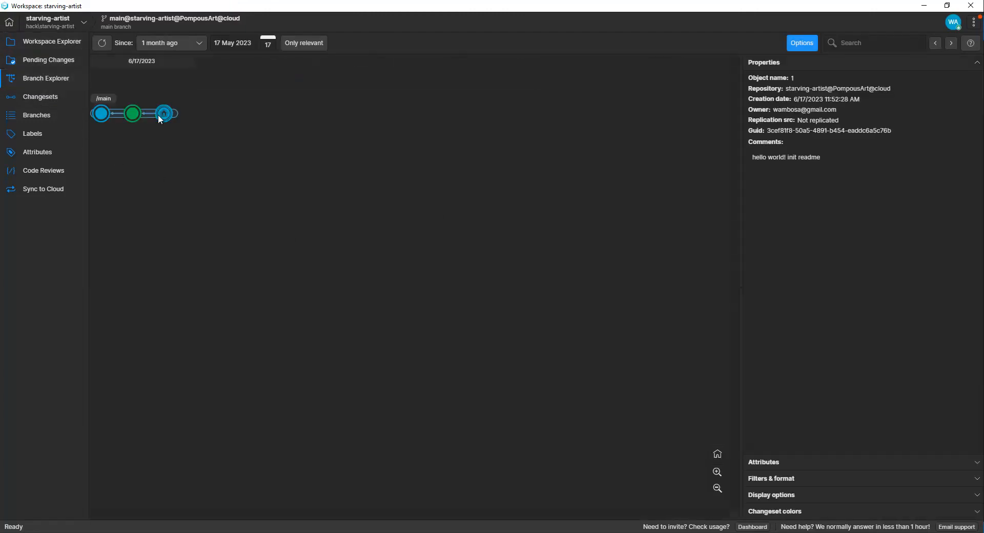
click(50, 59)
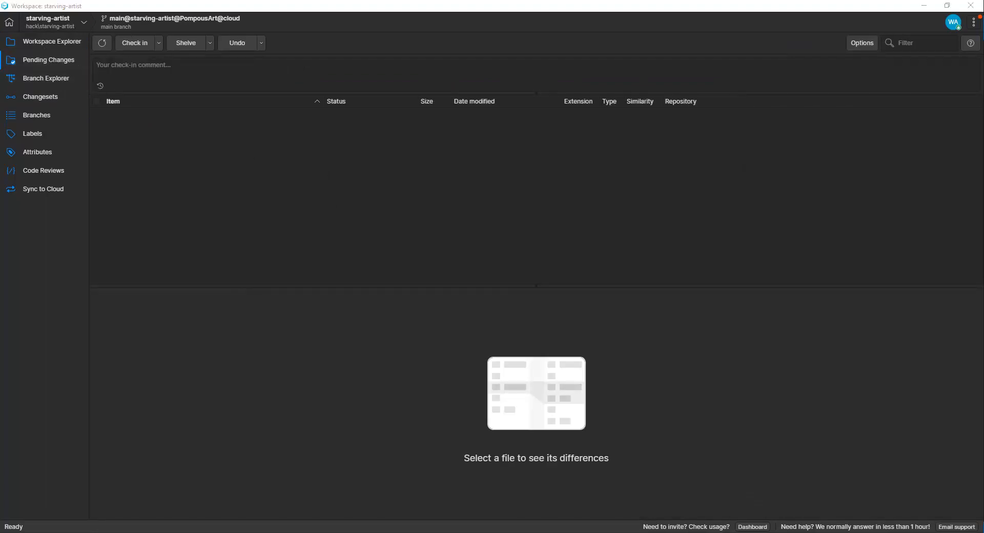
Show the starving-artist workspace's files and open their containing folder in File Explorer.
click(45, 43)
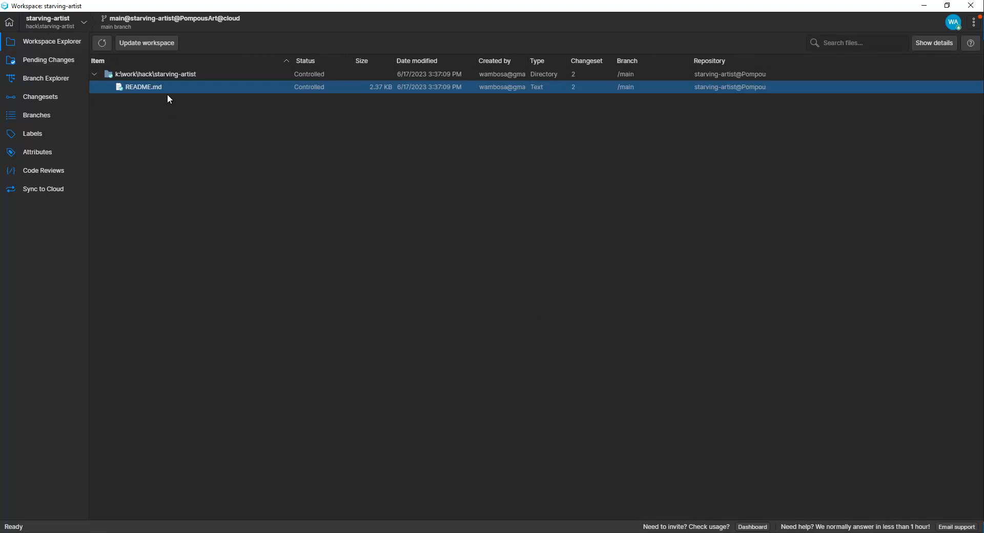
right_click(176, 113)
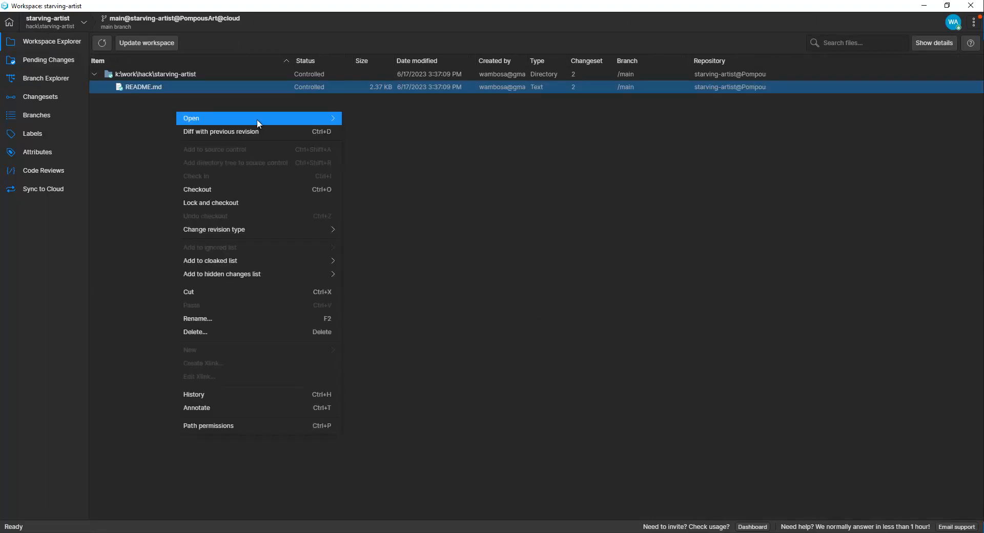
mouse_move(256, 119)
click(384, 148)
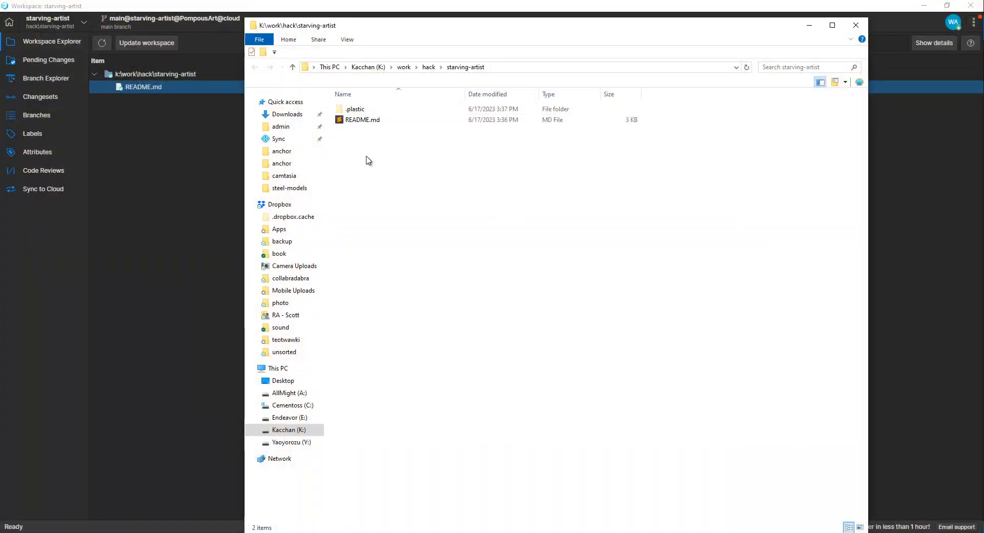
Create a folder named docs in the starving-artist folder.
right_click(367, 156)
mouse_move(430, 293)
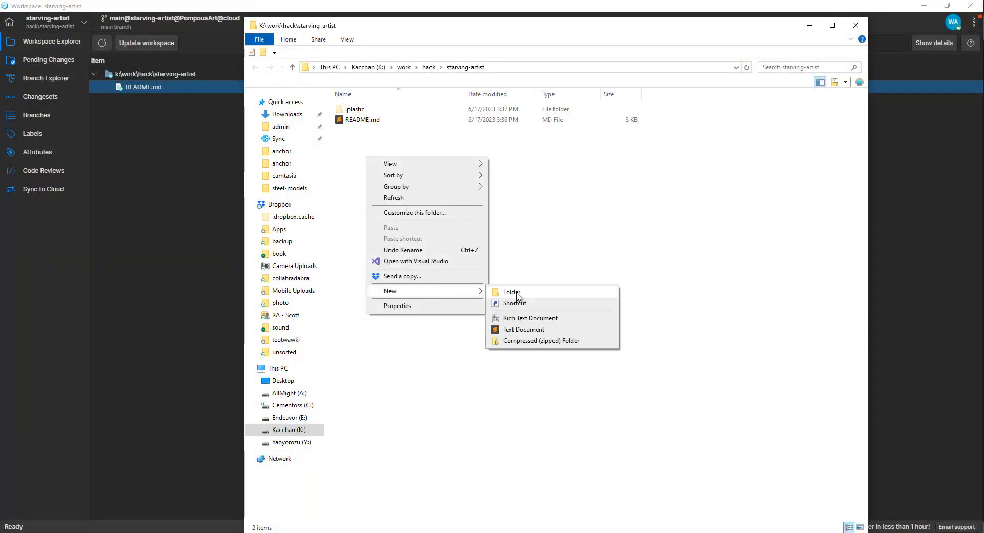
click(513, 293)
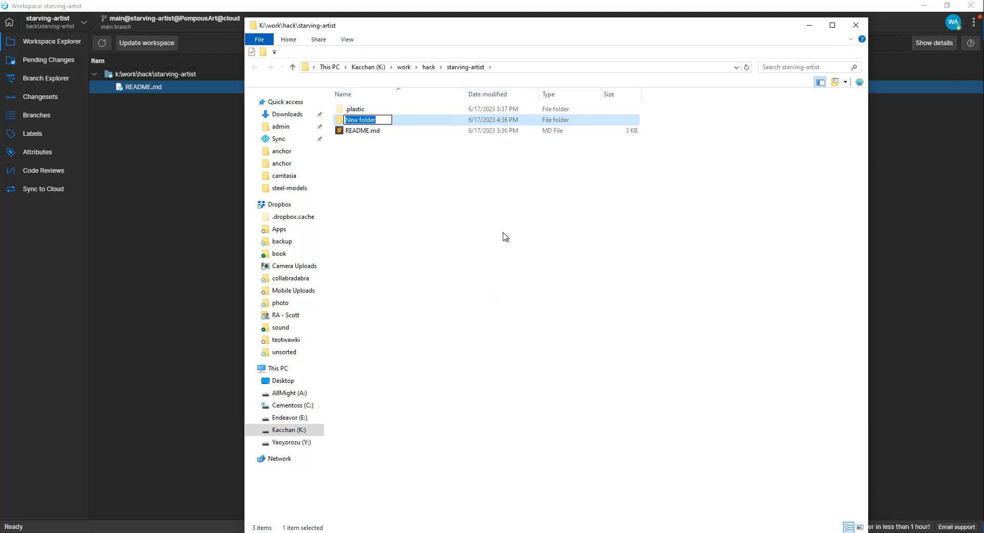
text(docs)
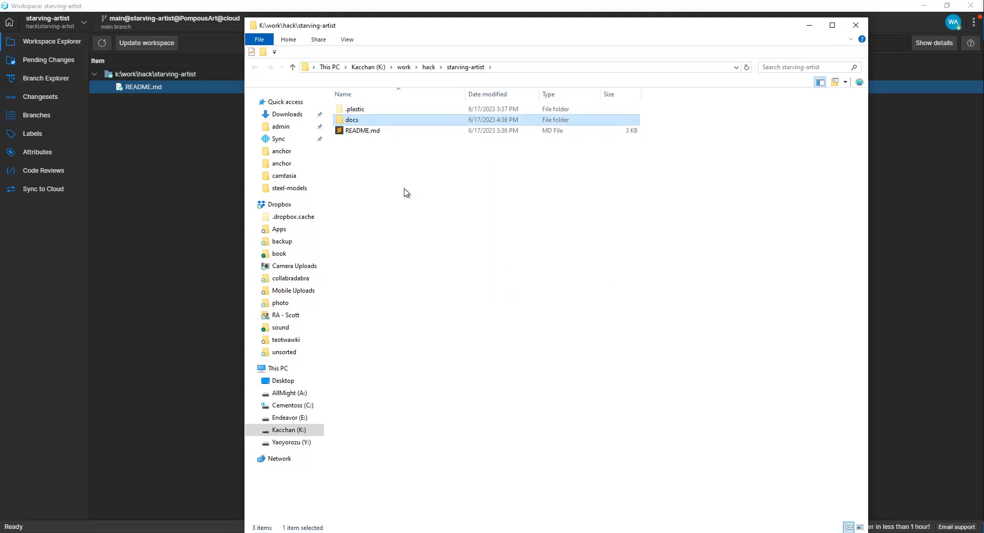
click(399, 173)
Create a folder named houdini beside the docs folder.
right_click(365, 150)
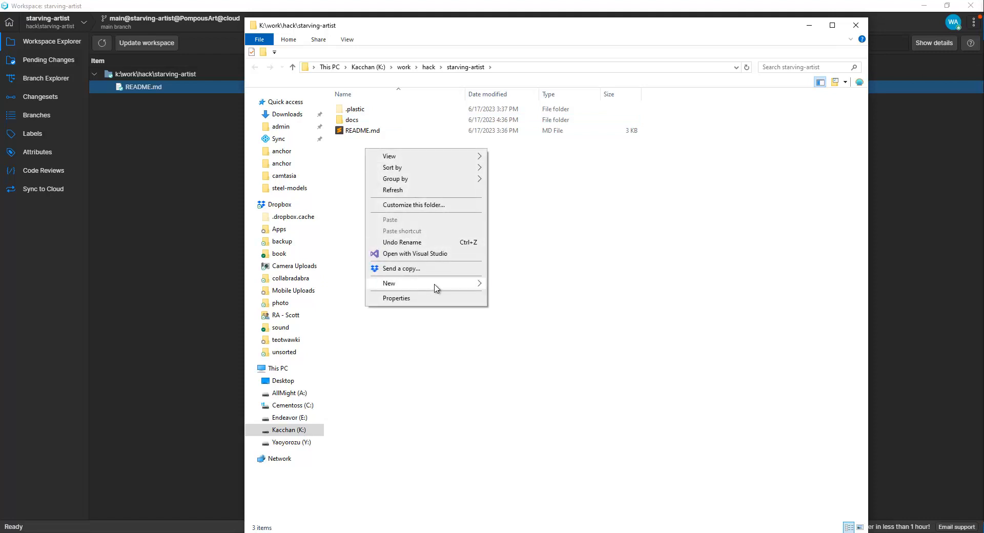
mouse_move(436, 283)
click(509, 284)
text(houdini)
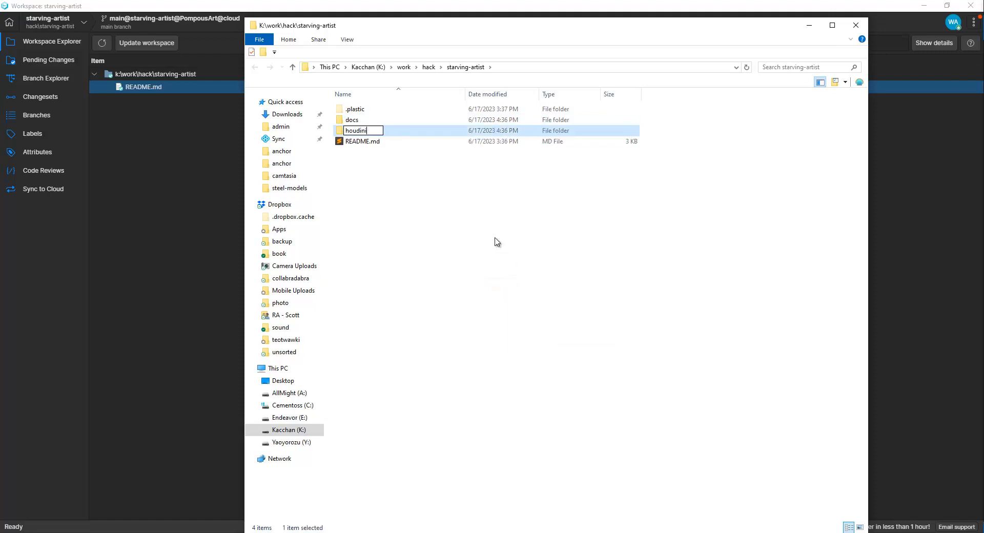
key(Return)
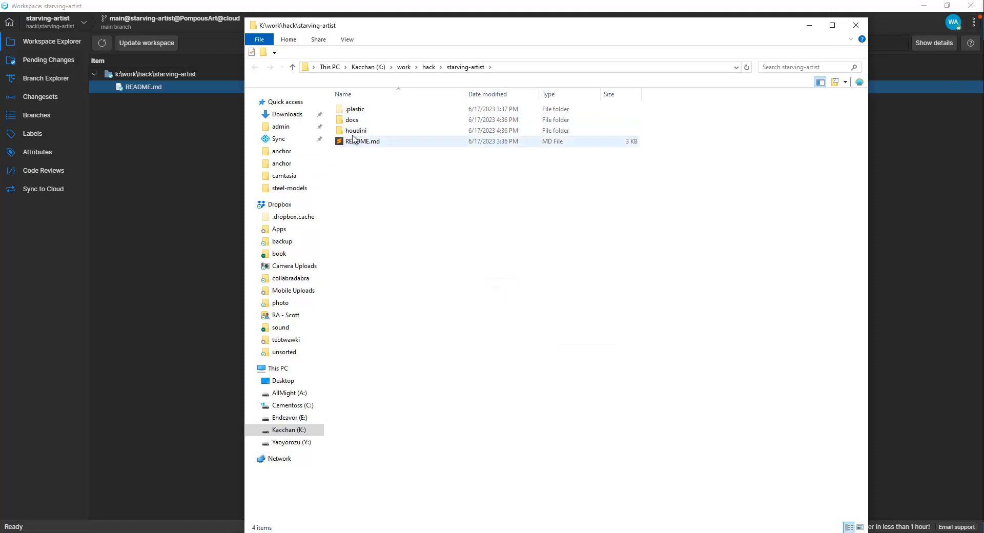
Bring level.fbx, level.gltf and level.hiplc from the Houdini project folder into the new houdini folder.
double_click(353, 131)
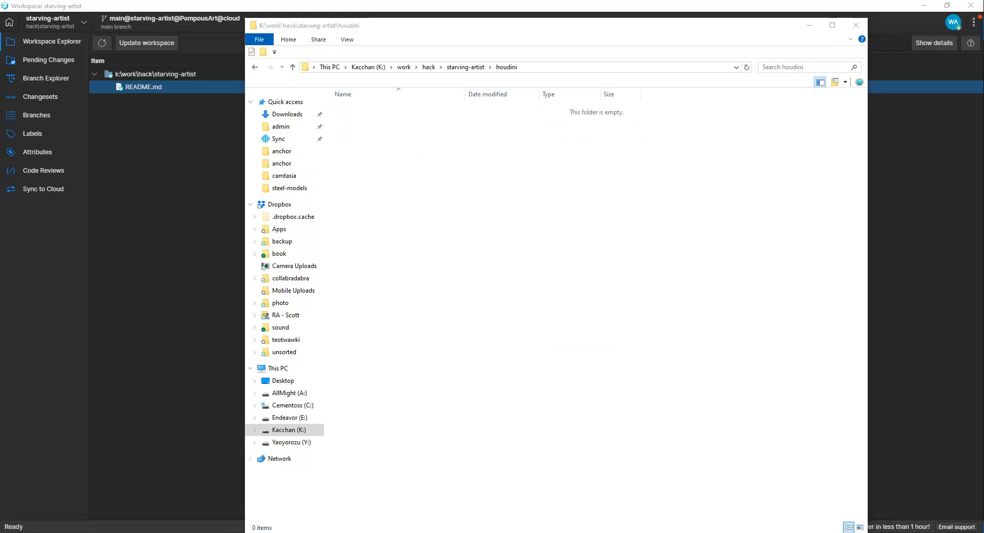
click(436, 517)
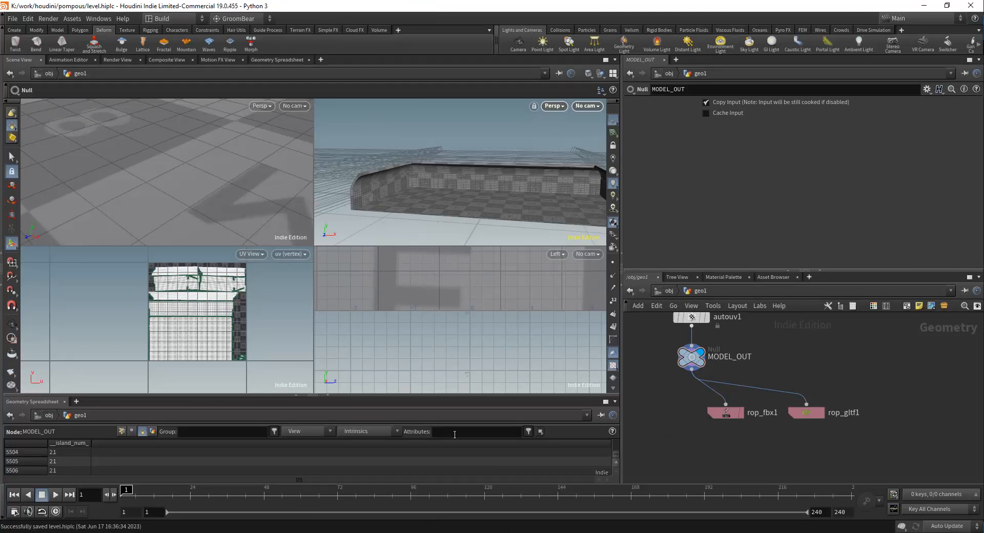
click(427, 531)
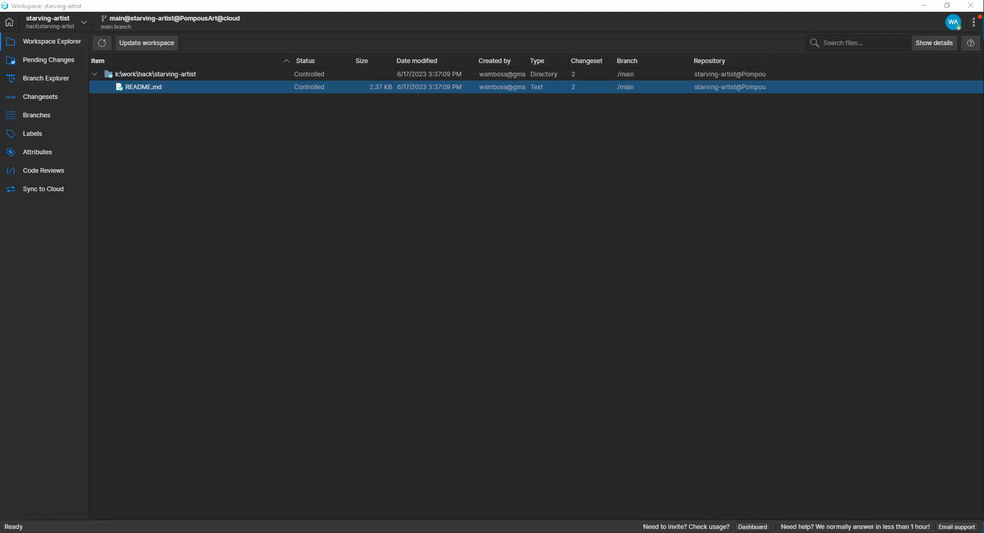
mouse_move(251, 510)
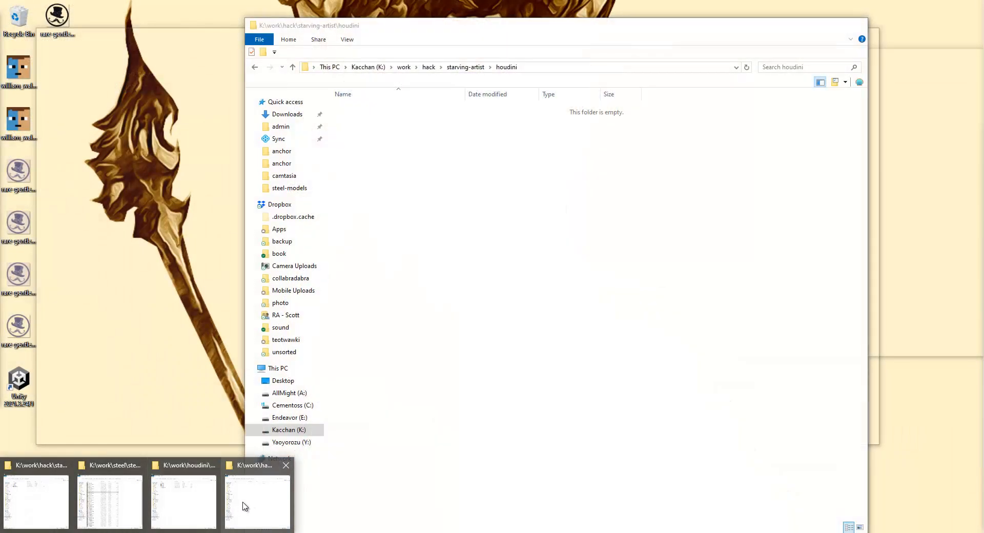
click(245, 506)
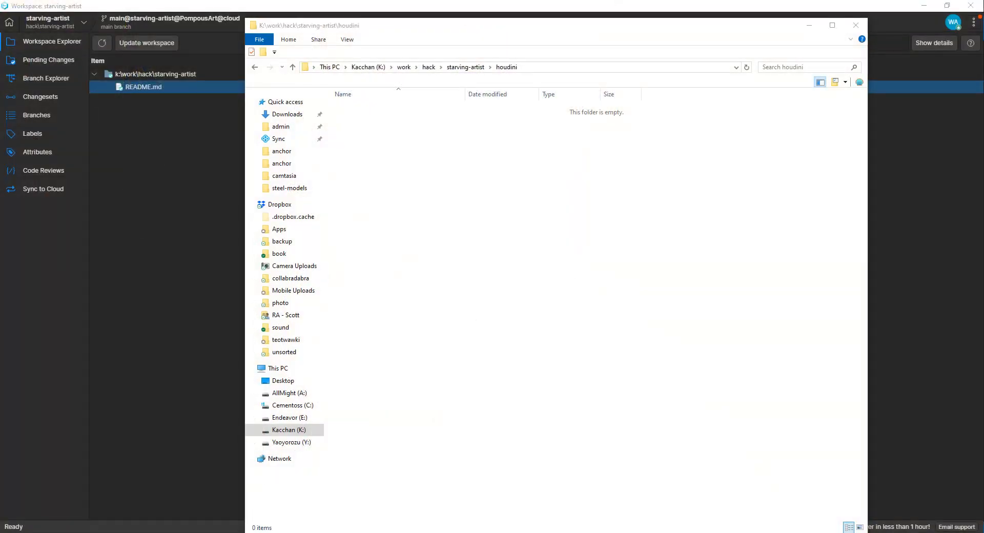
drag(867, 160, 499, 222)
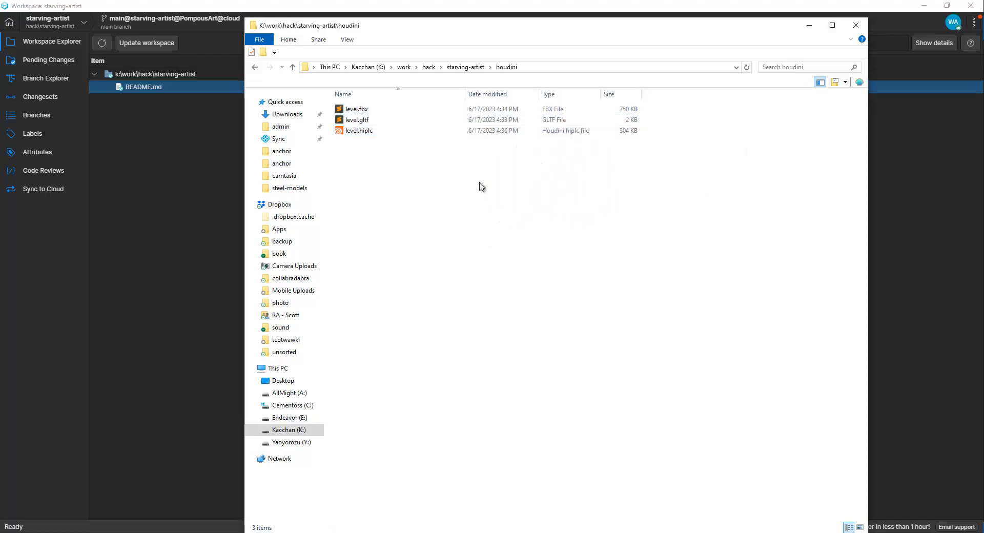
Place Work_Scratch.pdf in the starving-artist docs folder.
click(467, 67)
double_click(359, 120)
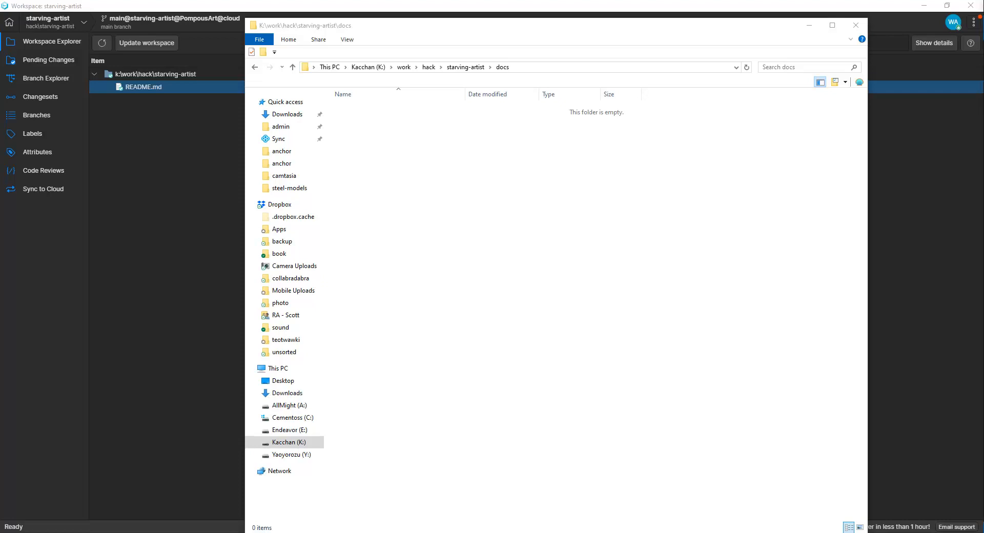
drag(528, 297, 462, 298)
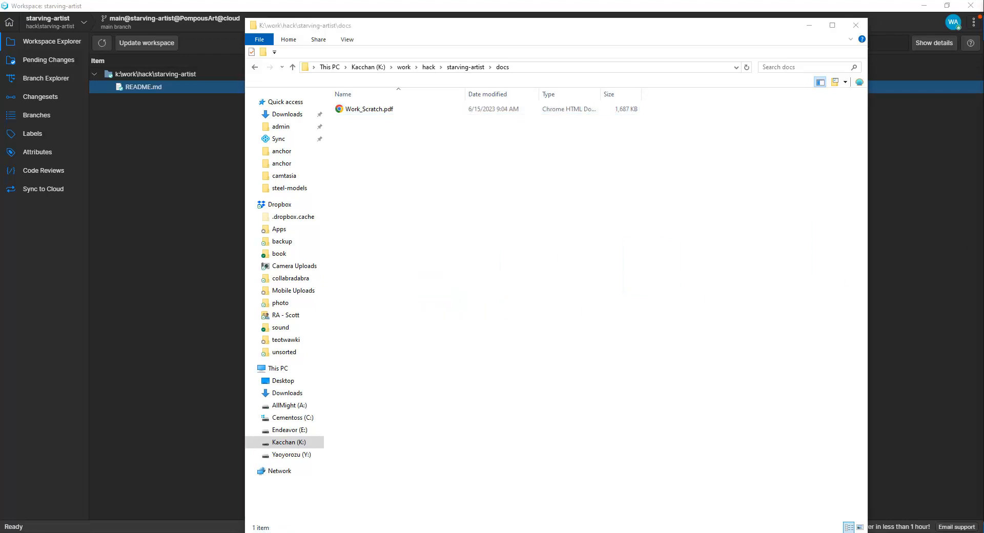
Rename Work_Scratch.pdf in the docs folder as 1st-draft.pdf.
click(366, 109)
key(F2)
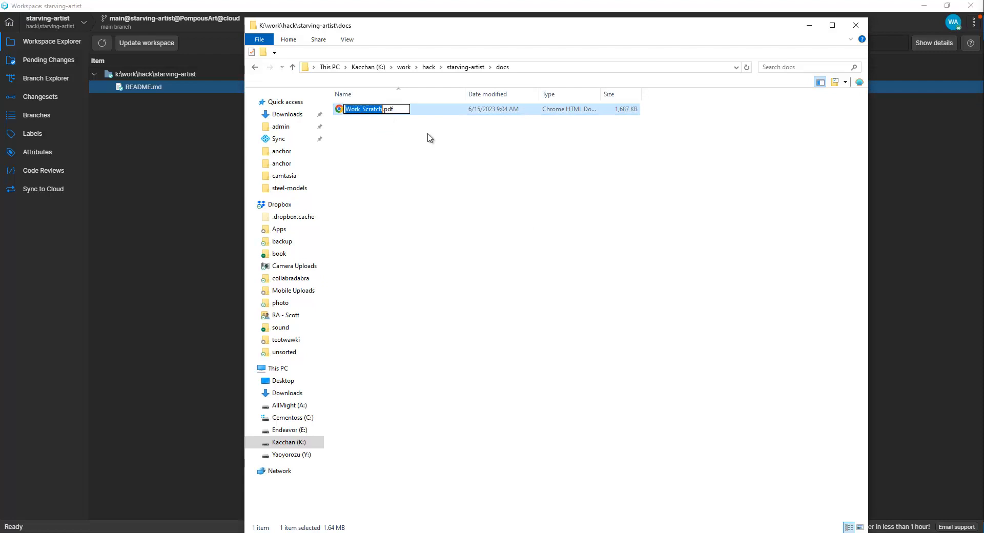
text(1st-draf)
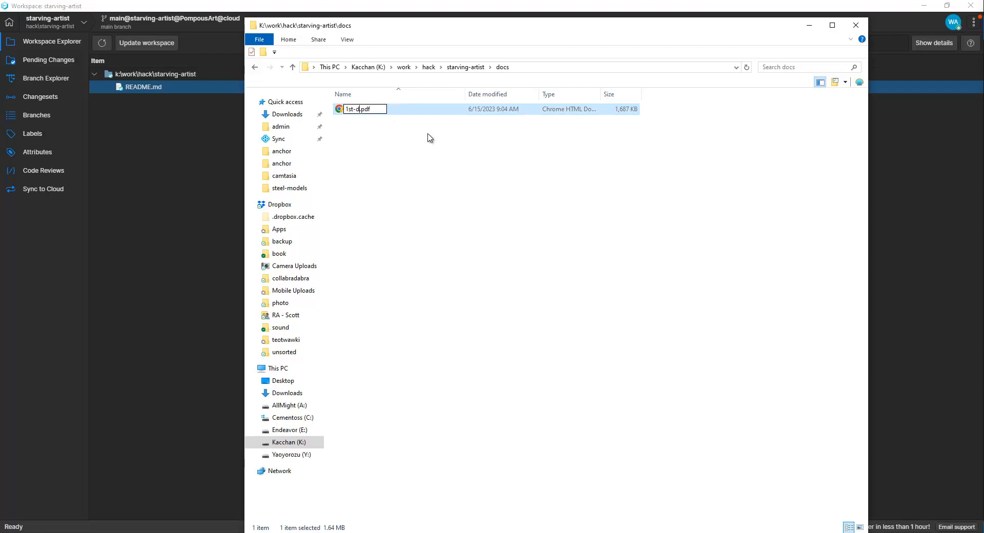
text(t)
key(Return)
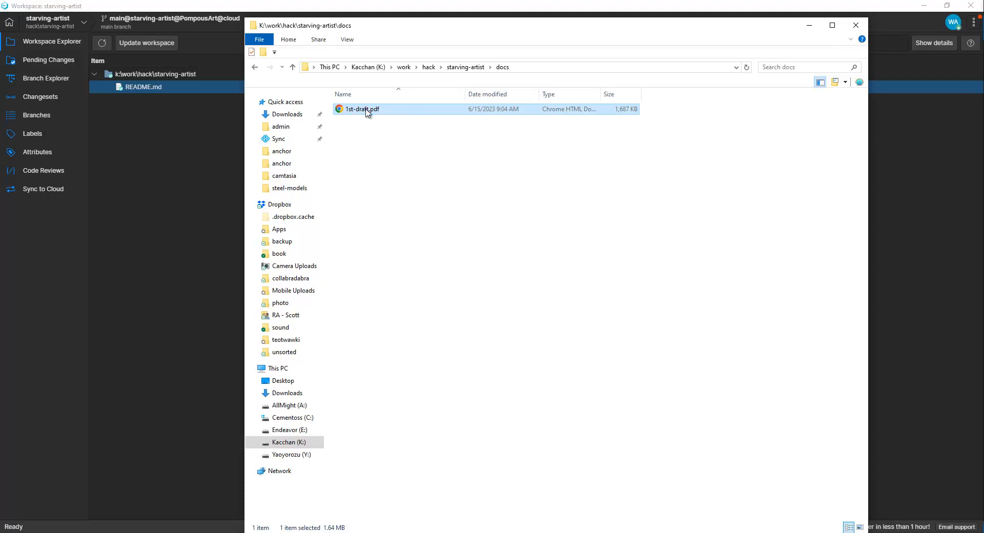
Return to the starving-artist workspace and check in all added docs and houdini items with the comment "create base level geometry in houdini".
click(473, 68)
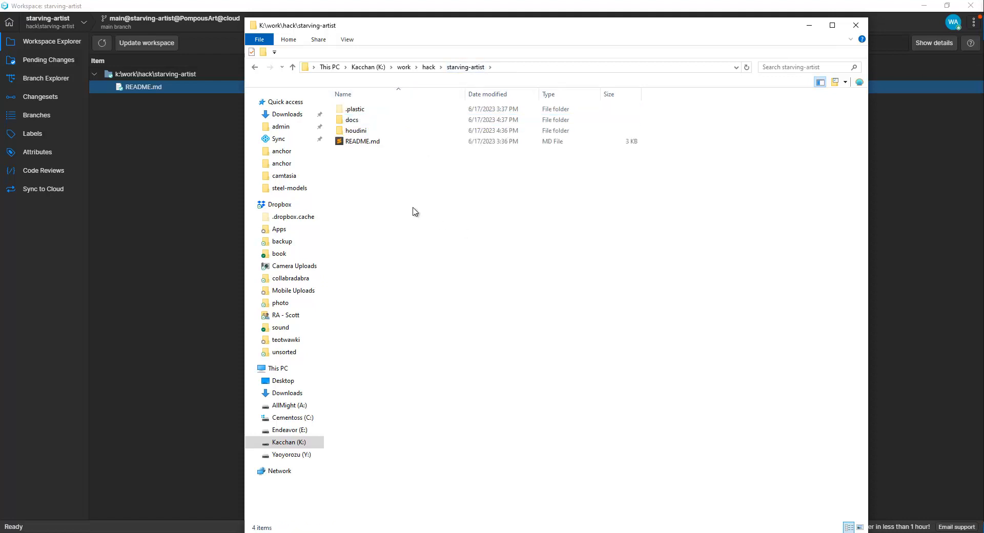
click(186, 158)
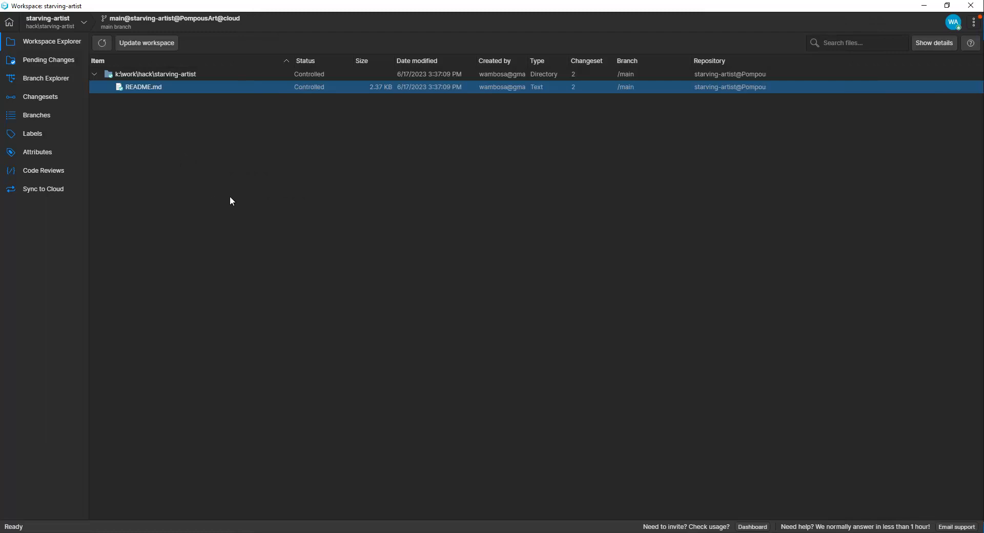
click(49, 61)
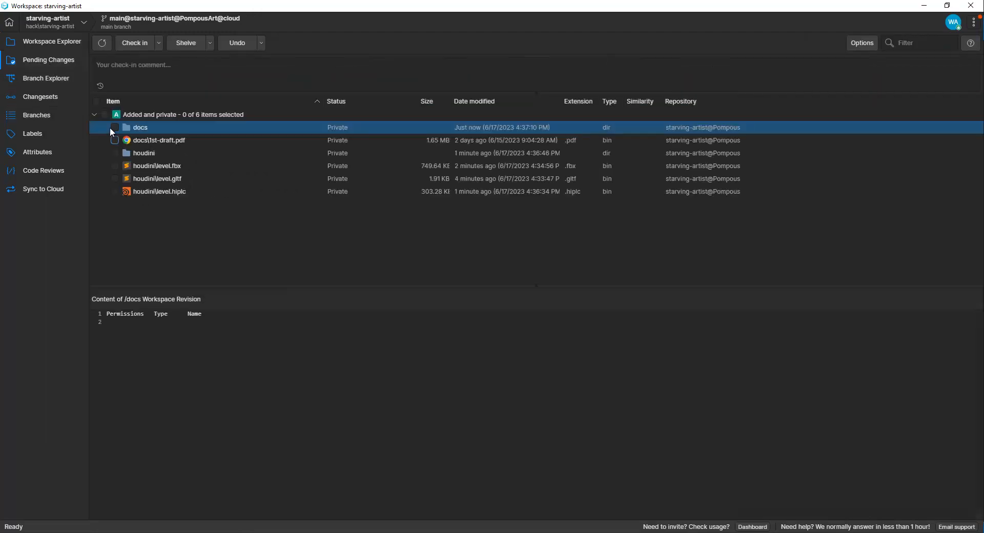
click(96, 101)
click(137, 68)
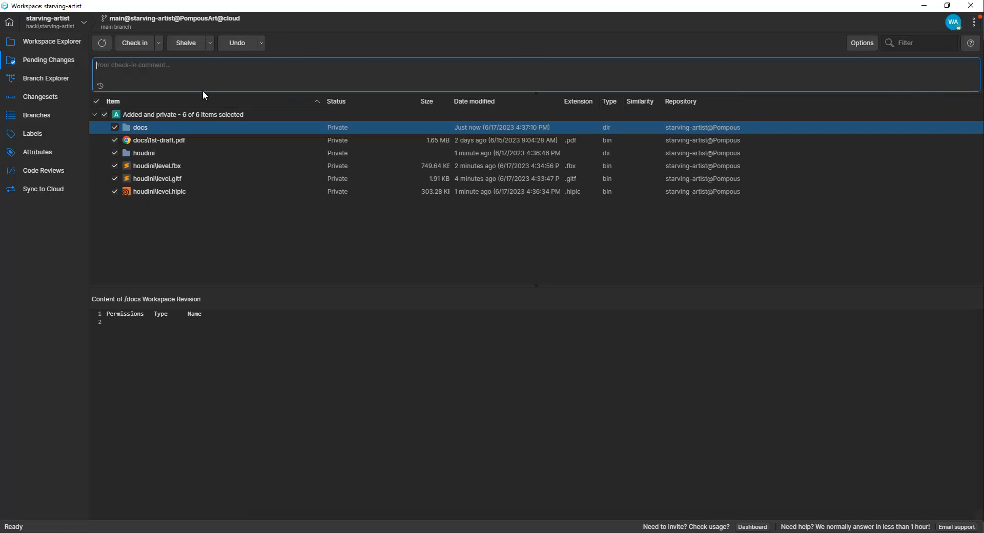
text(create base level geome)
text(try in houdini)
click(134, 44)
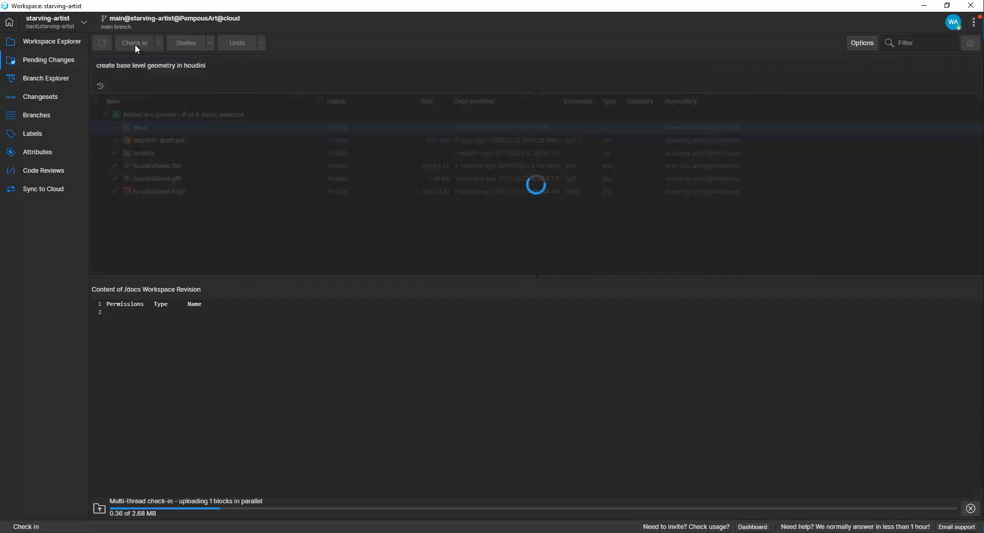